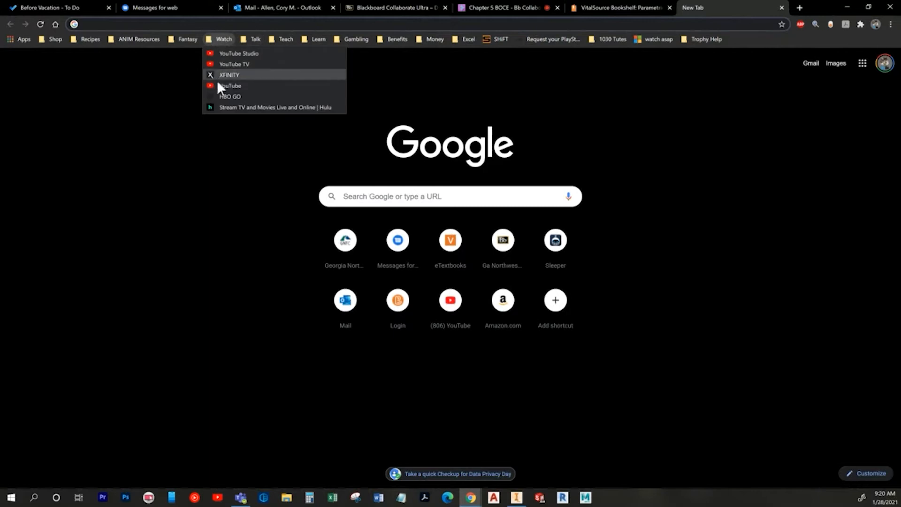
# - Open YouTube in a browser tab, look over the channel's uploaded videos in YouTube Studio, and close the tab
pyautogui.click(217, 80)
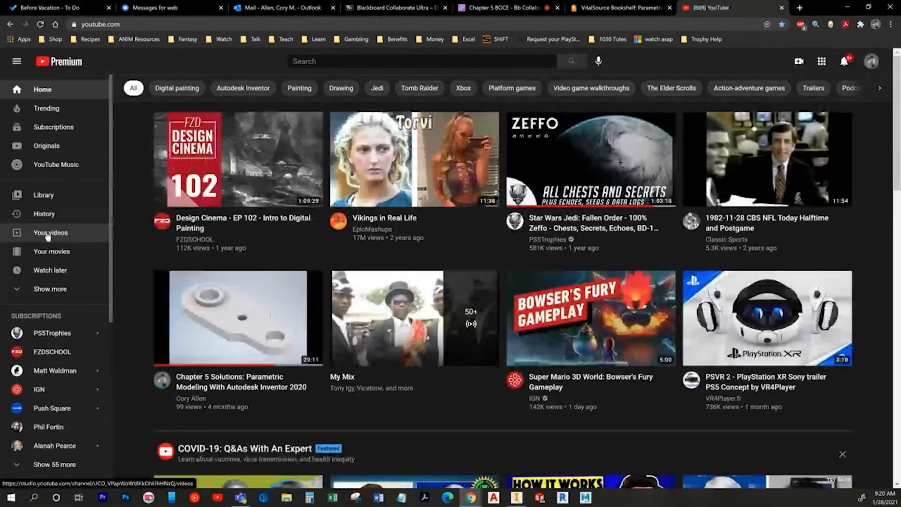
pyautogui.click(43, 233)
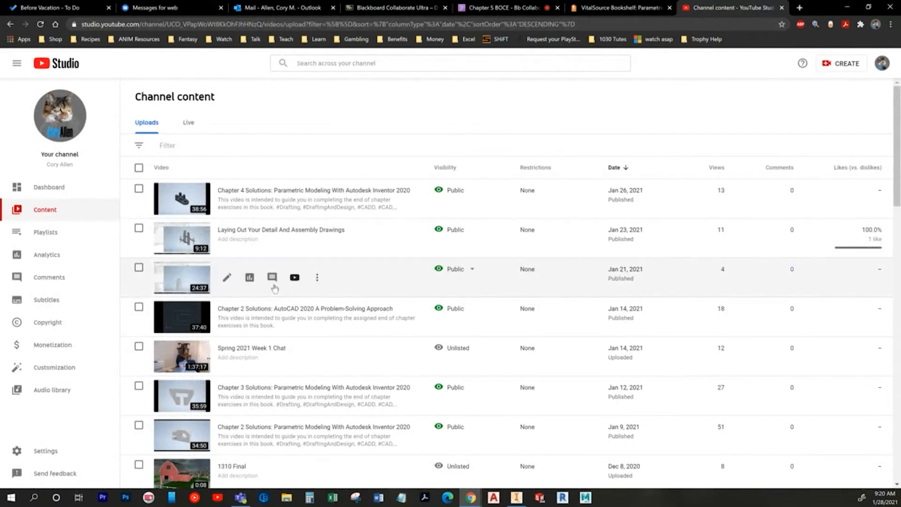
pyautogui.click(782, 8)
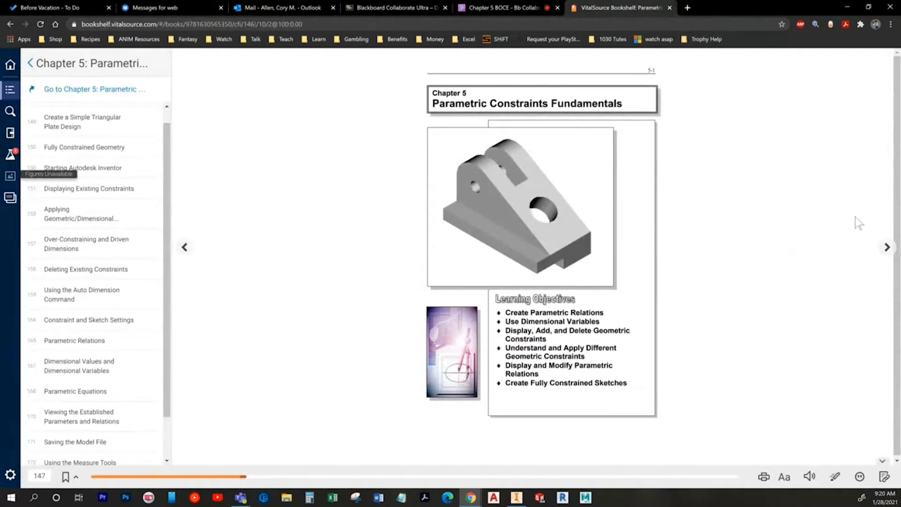
# - Page forward through the opening of Chapter 5 in the e-textbook to page 5-4, Fully Constrained Geometry
pyautogui.click(885, 246)
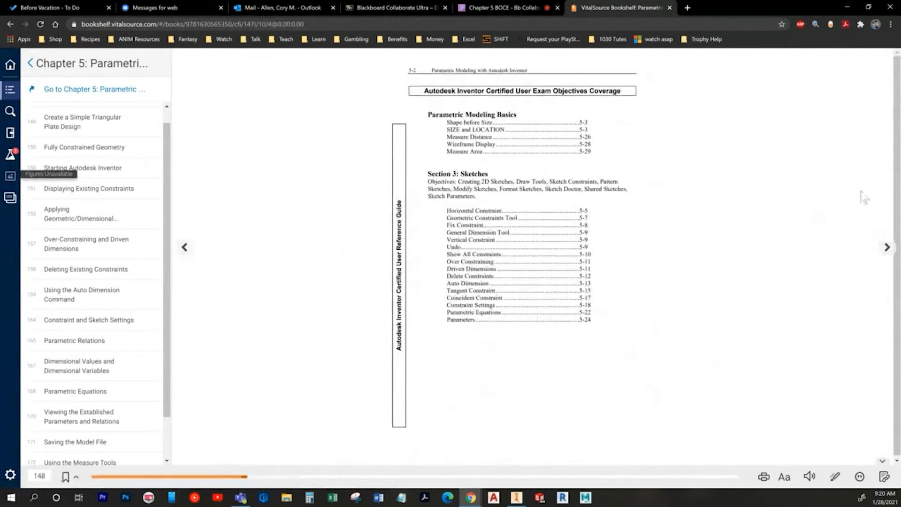
pyautogui.click(886, 246)
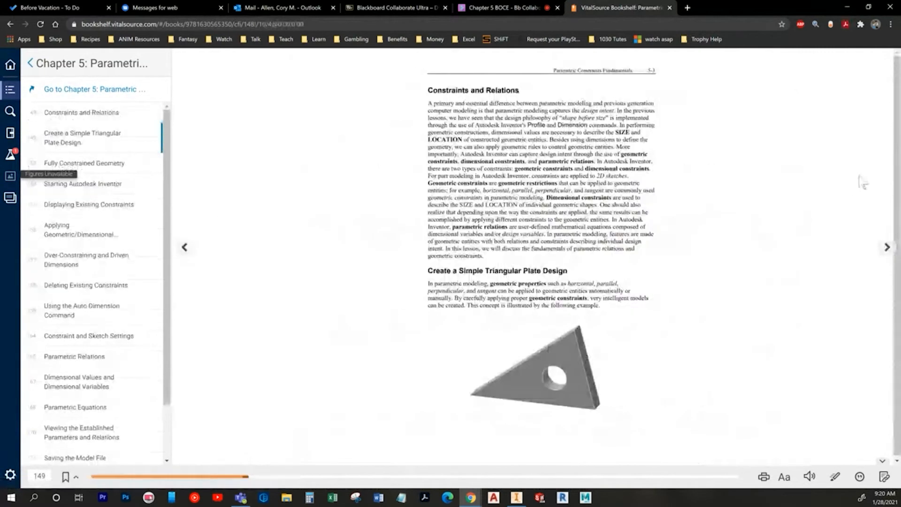
pyautogui.click(889, 254)
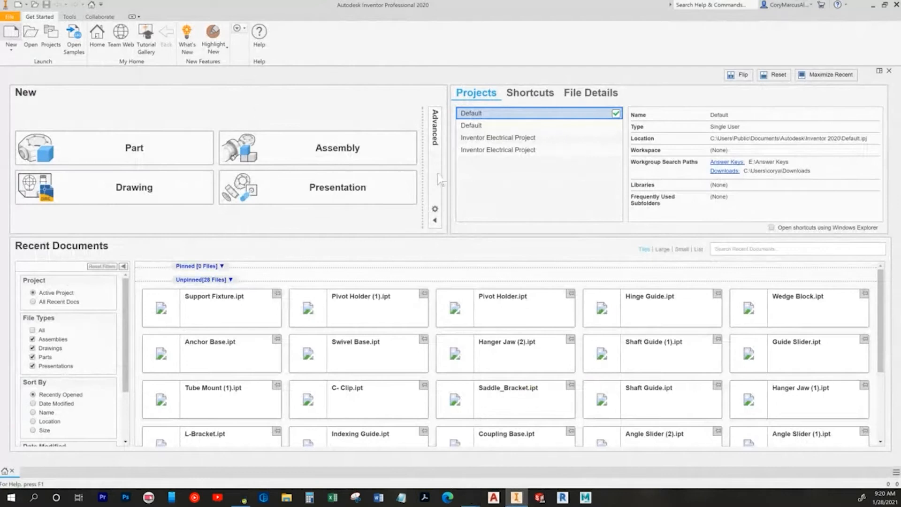
# - Create a new part in Inventor and start a 2D sketch on the XY plane
pyautogui.click(434, 174)
pyautogui.doubleClick(315, 170)
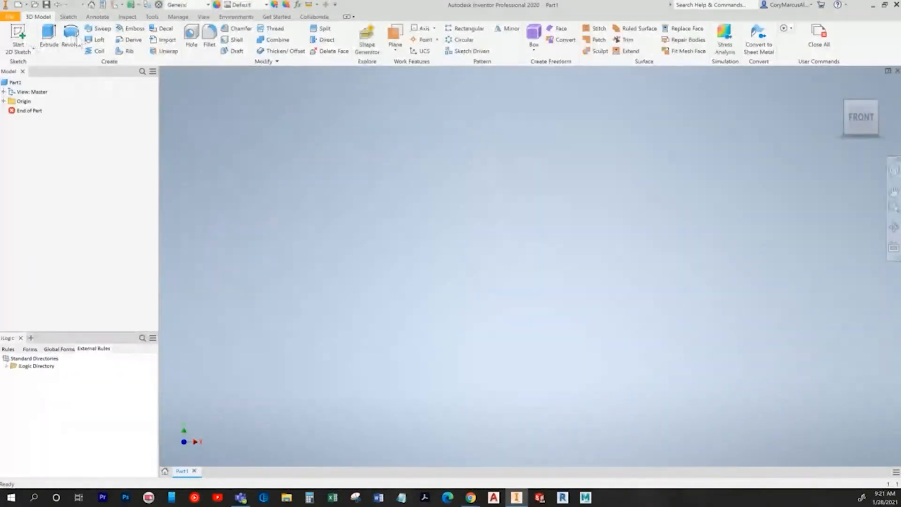
pyautogui.click(26, 42)
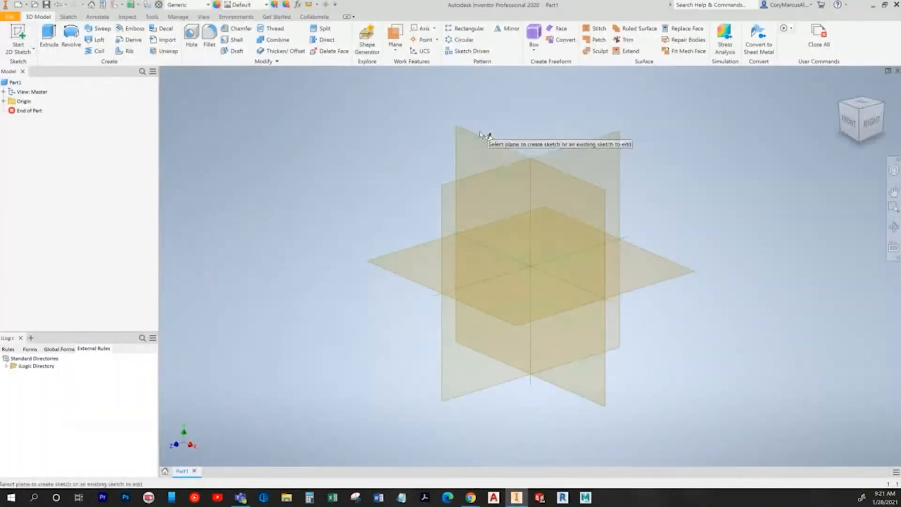
pyautogui.click(488, 141)
# - Following textbook page 5-5, sketch a closed triangle around the origin with a horizontal base about 1.33 in long and its apex right of center
pyautogui.hotkey('alt', 'Tab')
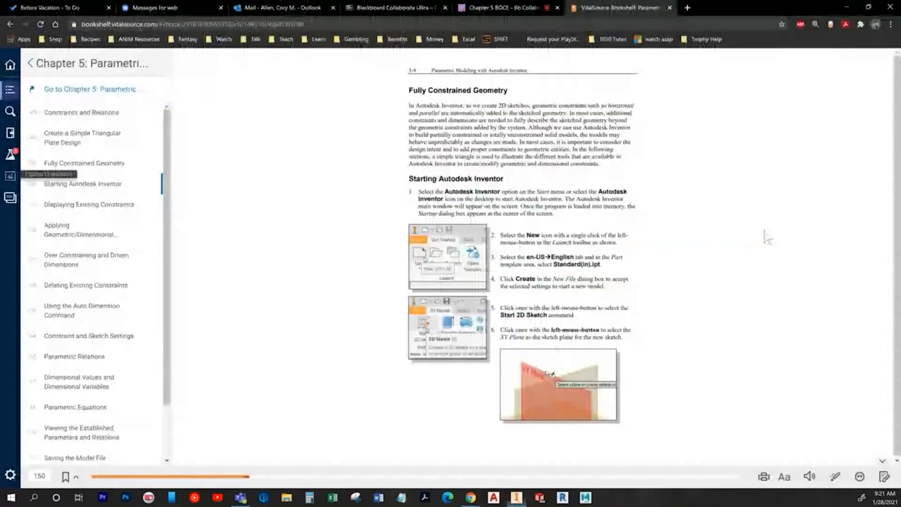
pyautogui.click(887, 247)
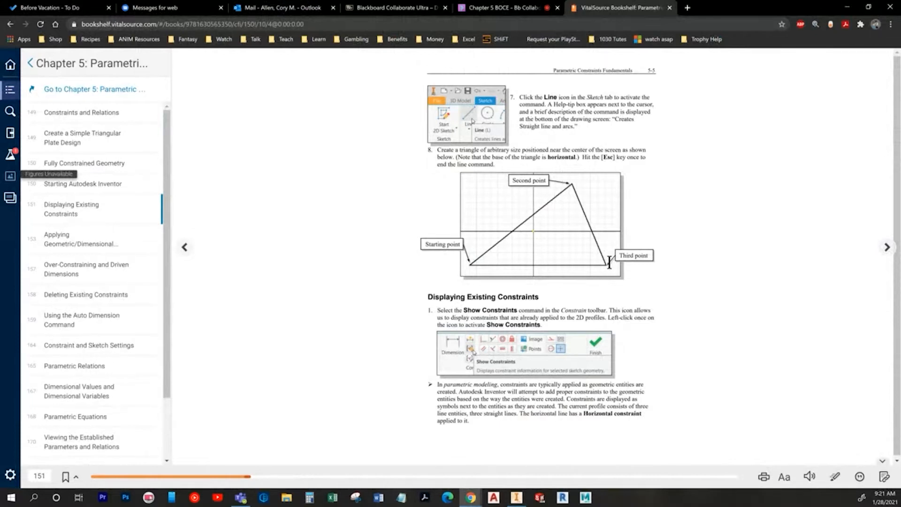
pyautogui.hotkey('alt', 'Tab')
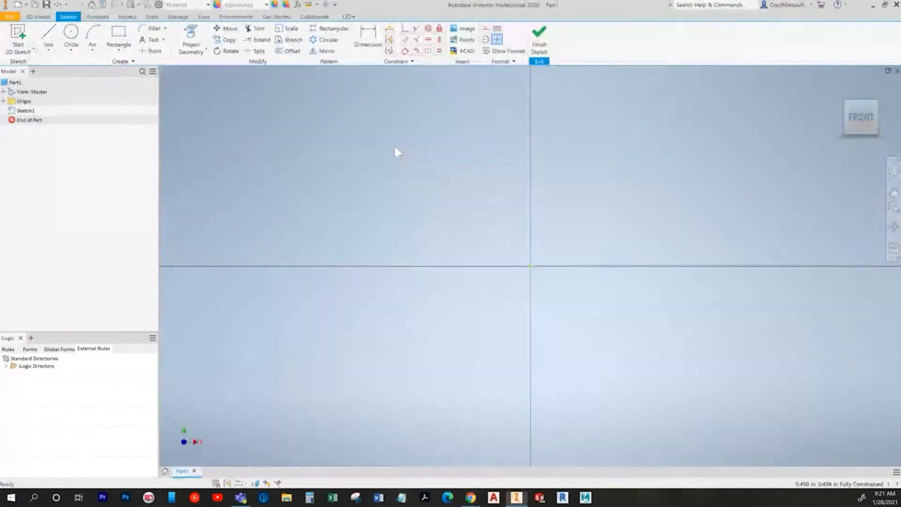
pyautogui.click(50, 34)
pyautogui.hotkey('alt', 'Tab')
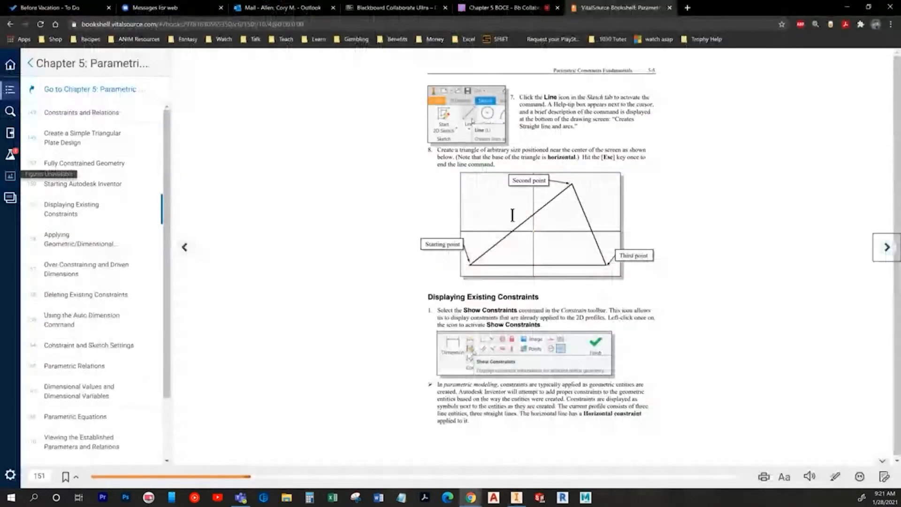
pyautogui.hotkey('alt', 'Tab')
pyautogui.click(359, 301)
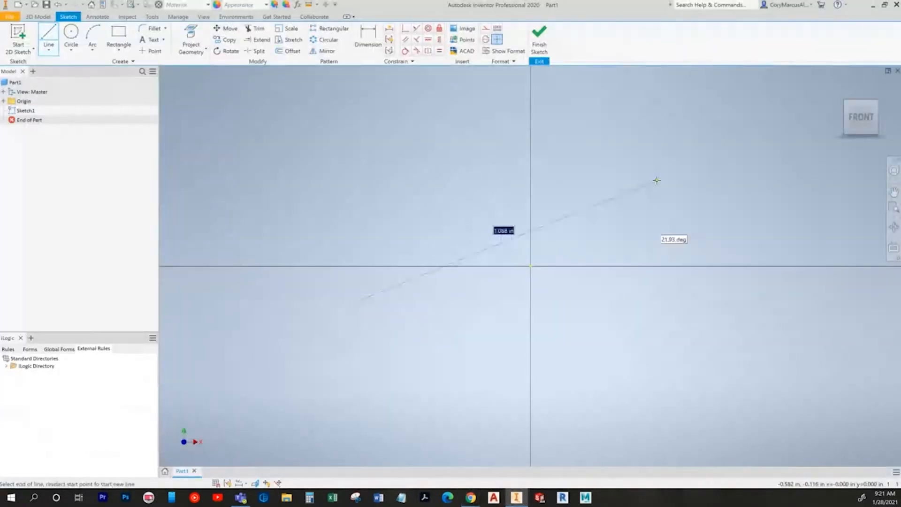
pyautogui.click(643, 157)
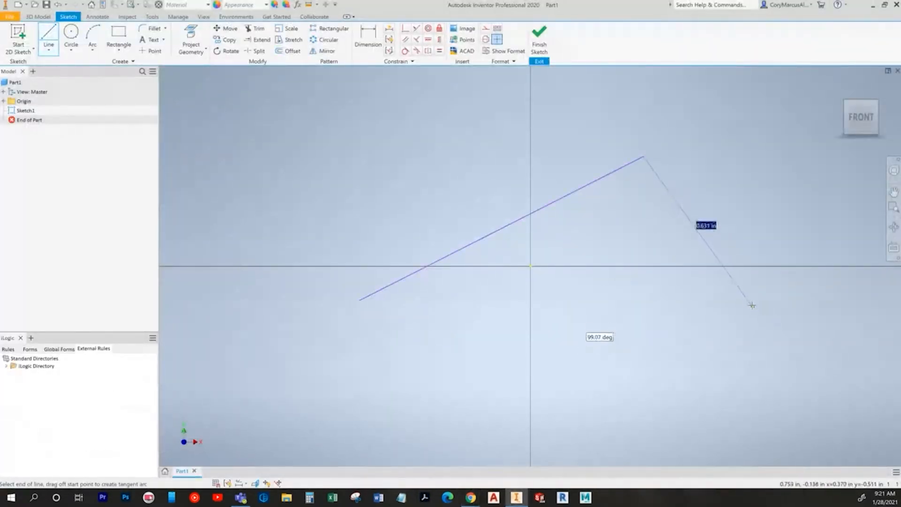
pyautogui.click(751, 300)
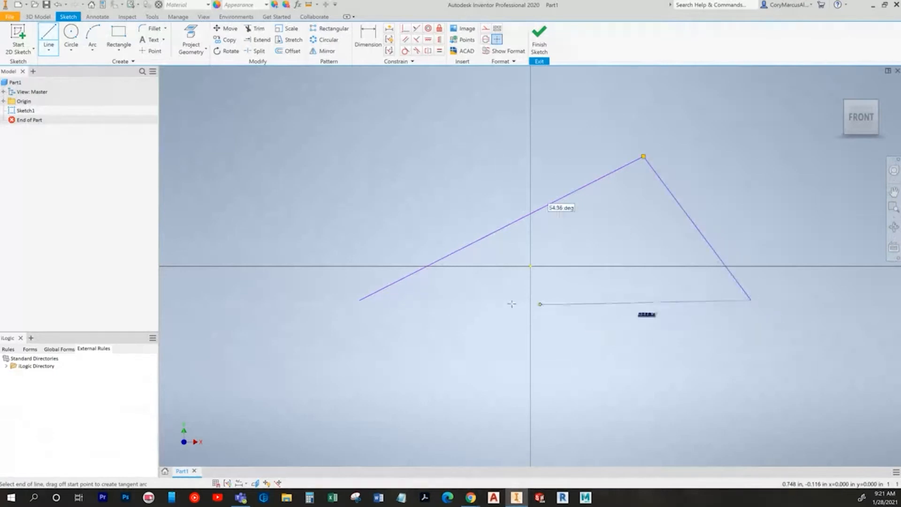
pyautogui.click(360, 300)
pyautogui.press('Escape')
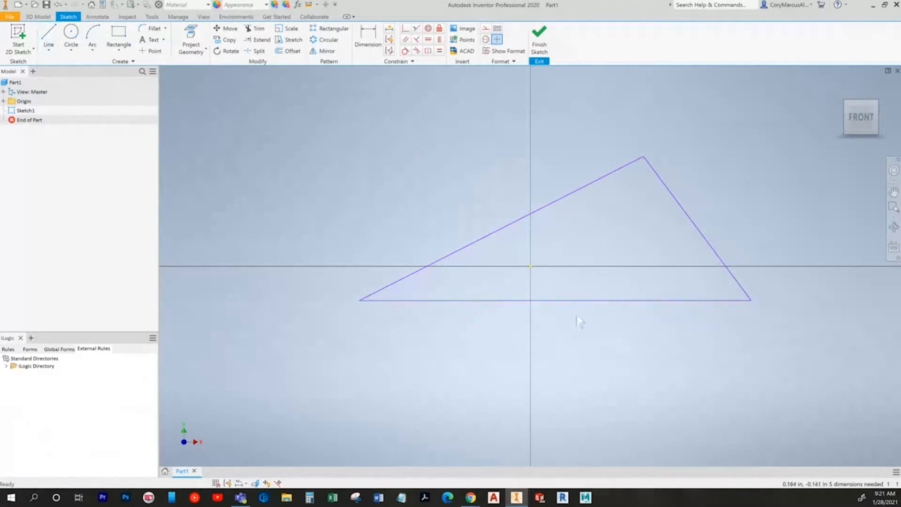
# - Show and hide all constraints of the triangle sketch, and check textbook page 5-6 for the instructions on inspecting constraints
pyautogui.click(227, 485)
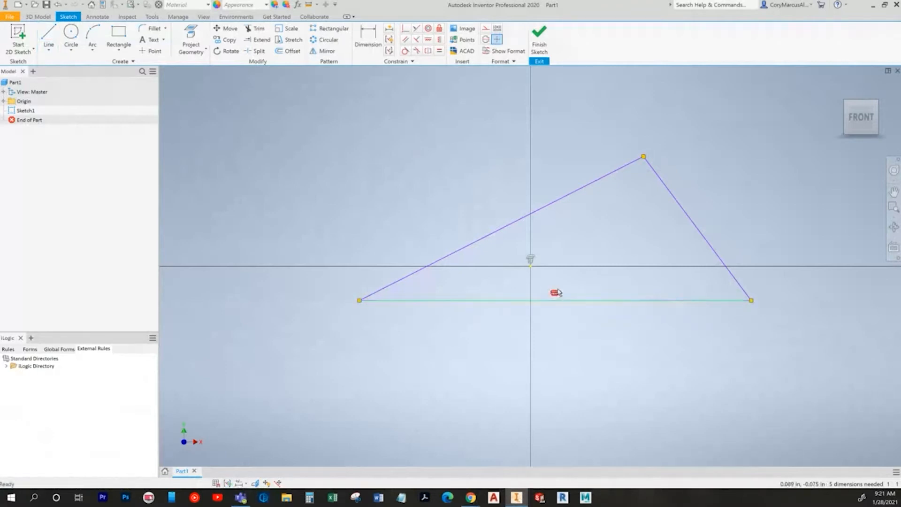
pyautogui.click(239, 483)
pyautogui.hotkey('alt', 'Tab')
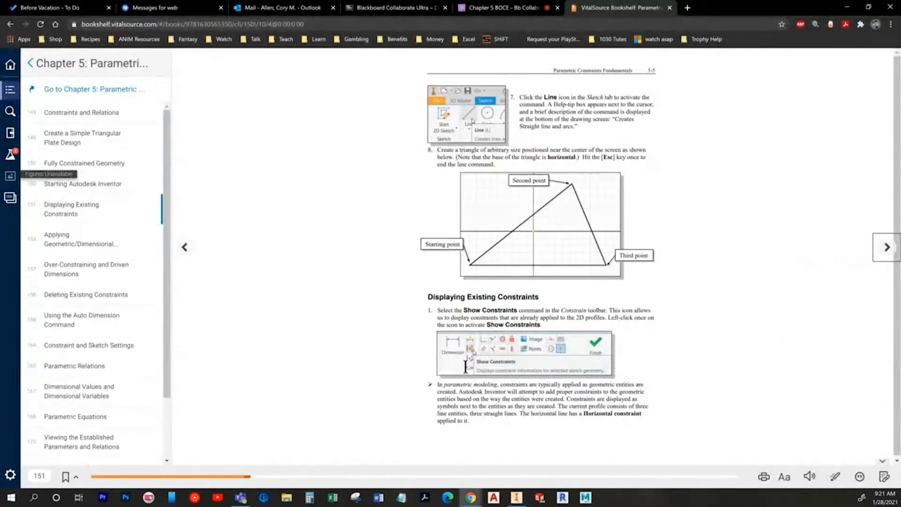
pyautogui.click(887, 248)
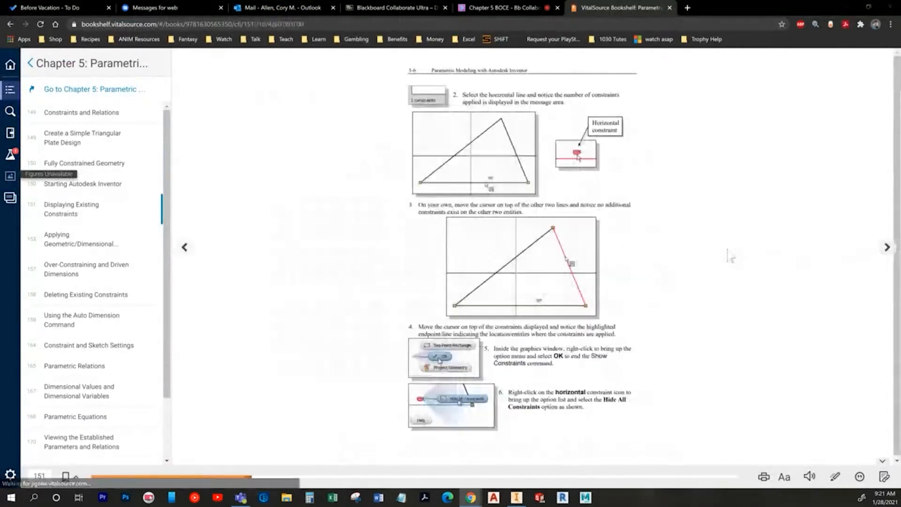
pyautogui.hotkey('alt', 'Tab')
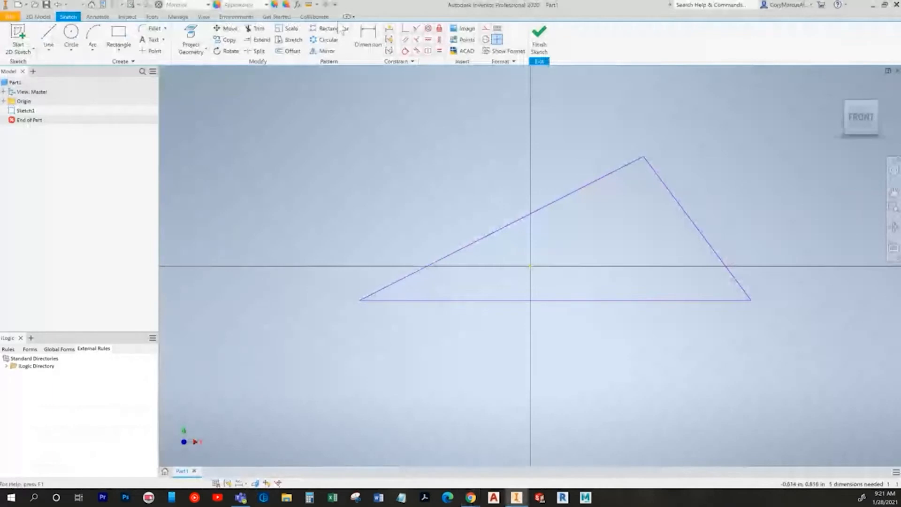
# - Inspect the constraints on the triangle's long sloped side with the Show Constraints command
pyautogui.click(388, 40)
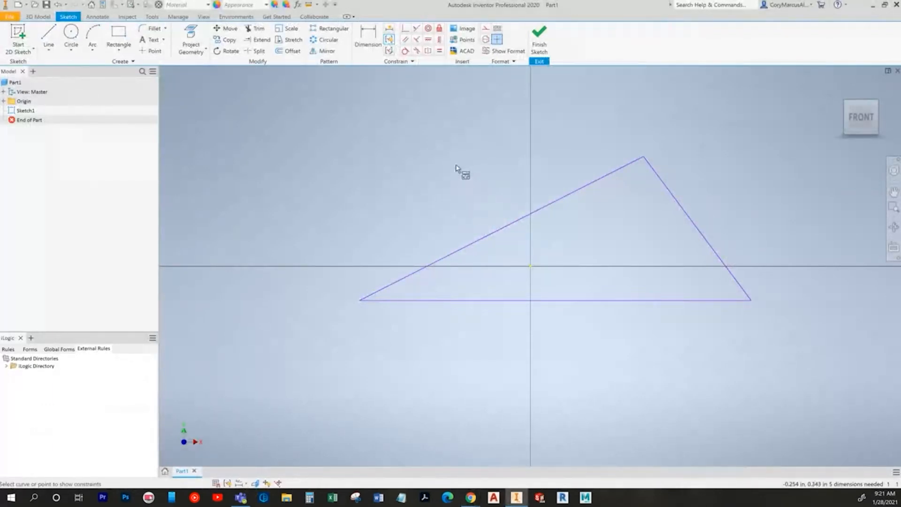
pyautogui.press('Escape')
pyautogui.click(228, 484)
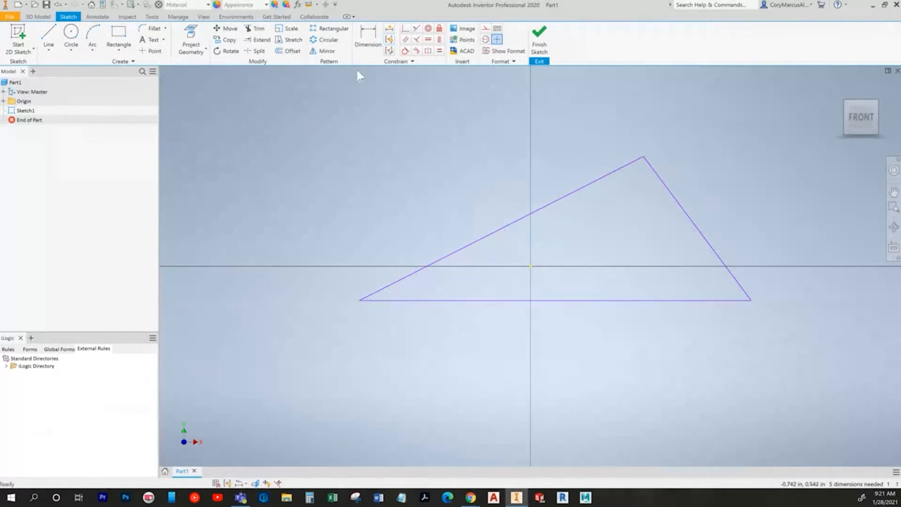
pyautogui.click(389, 39)
pyautogui.click(508, 225)
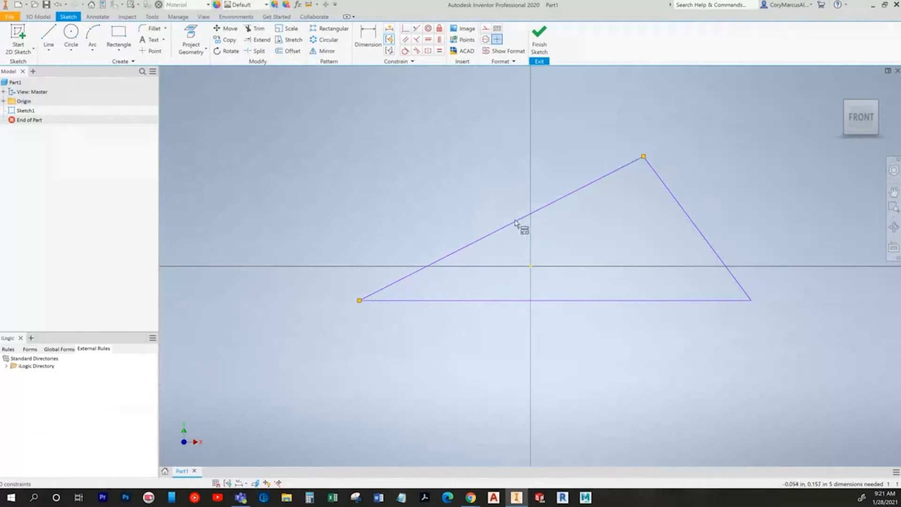
pyautogui.press('Escape')
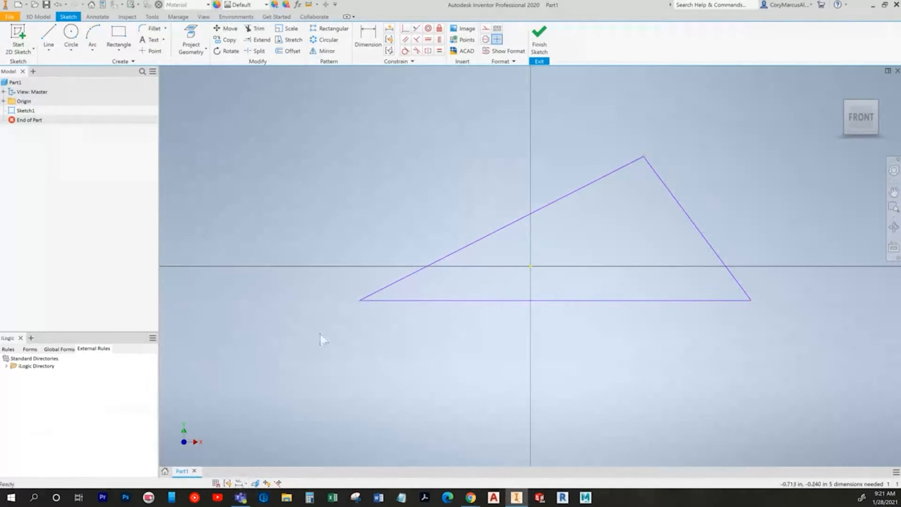
# - Switch to the e-textbook in Chrome and read on from page 5-6 to page 5-8, covering constraint types and General Dimension
pyautogui.hotkey('alt', 'Tab')
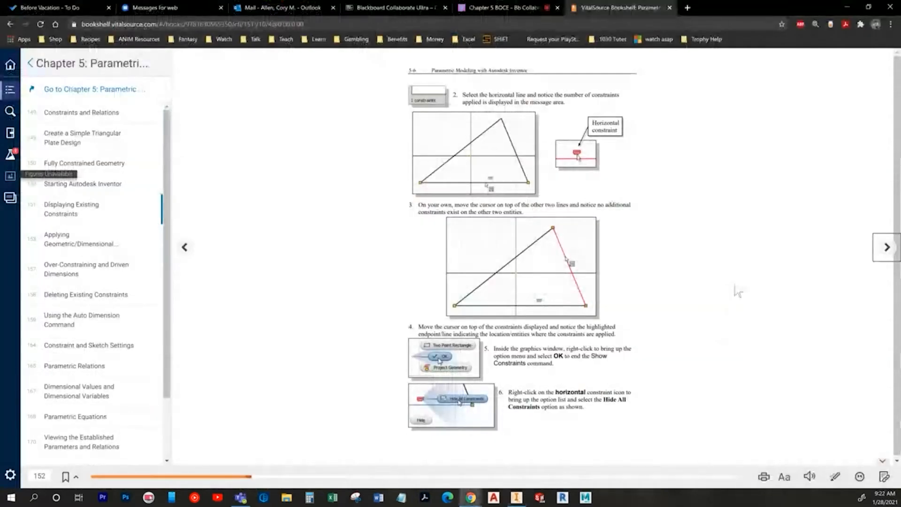
pyautogui.click(887, 249)
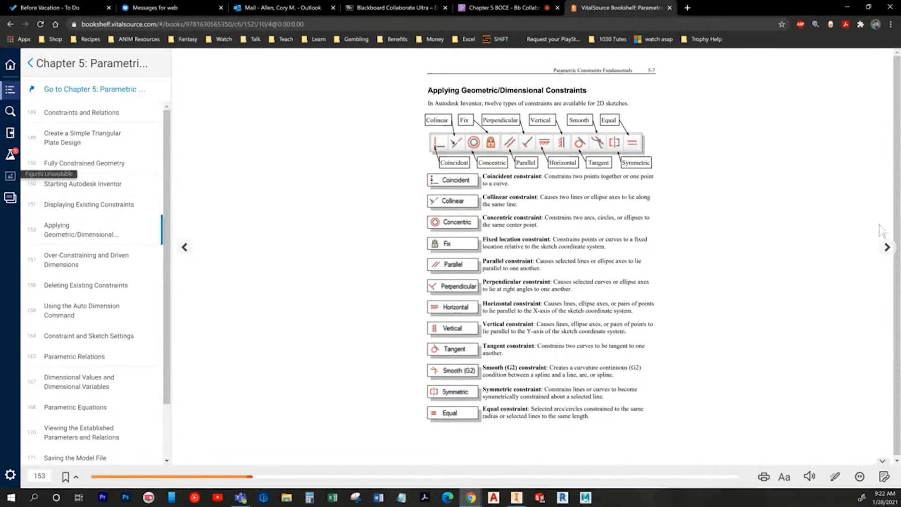
pyautogui.click(889, 248)
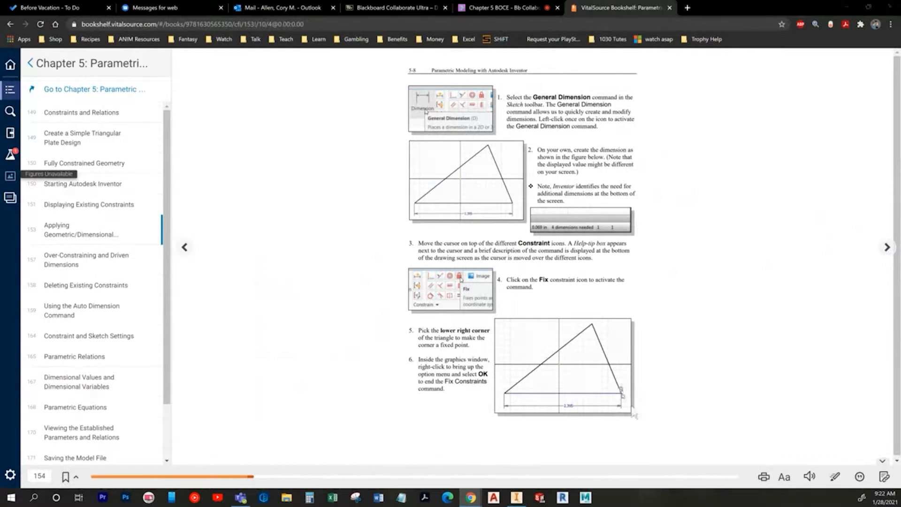
# - In Inventor, dimension the length of the triangle's horizontal base, placing the dimension below it and keeping the drawn length
pyautogui.hotkey('alt', 'Tab')
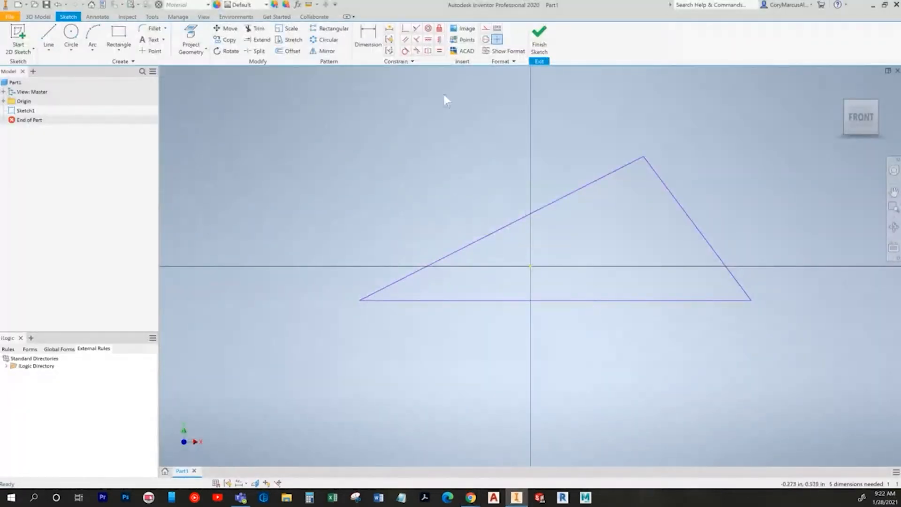
pyautogui.click(368, 38)
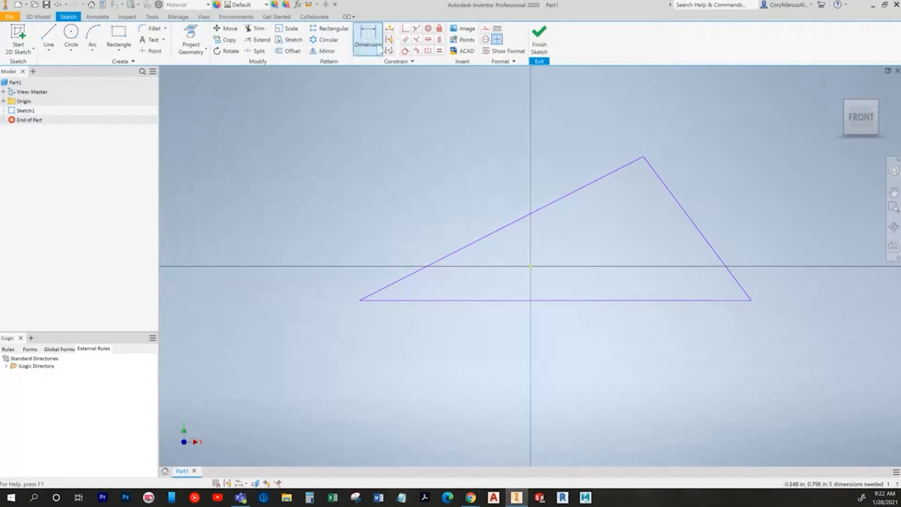
pyautogui.click(577, 303)
pyautogui.click(570, 355)
pyautogui.hotkey('alt', 'Tab')
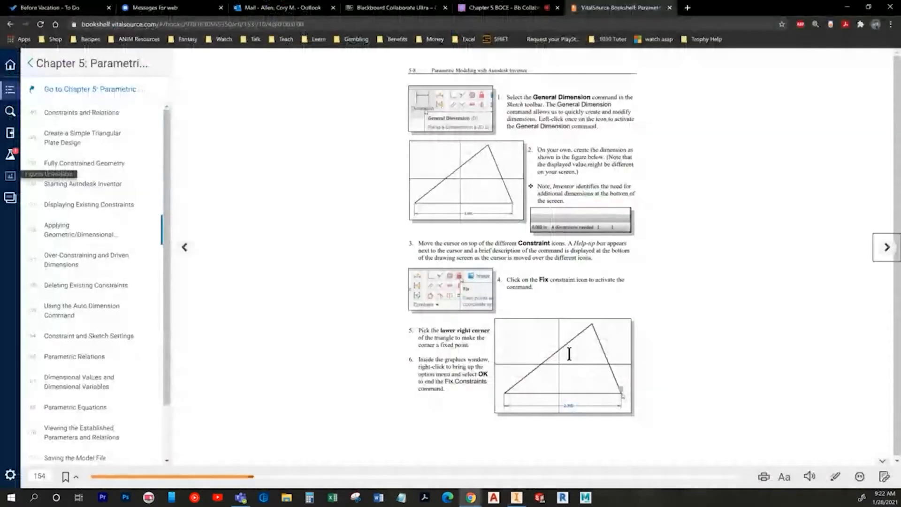
pyautogui.hotkey('alt', 'Tab')
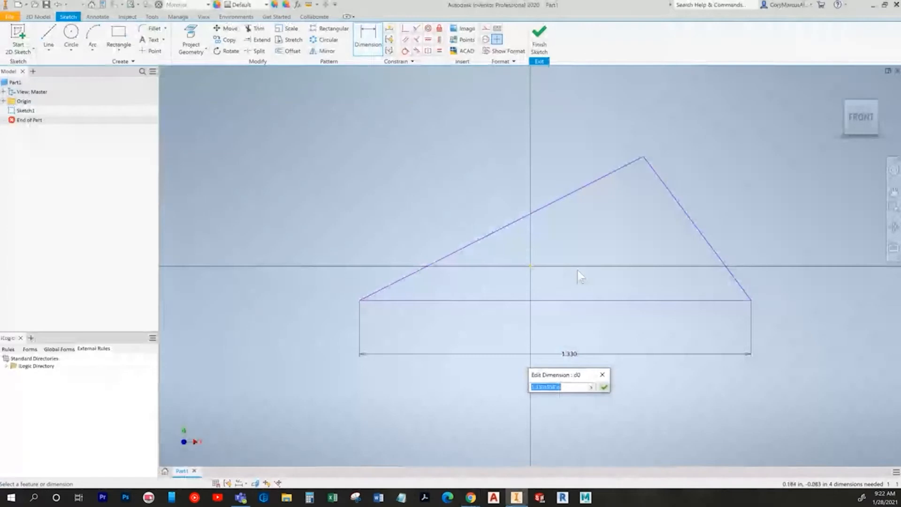
pyautogui.press('Return')
# - Apply a Fix constraint to the triangle's lower-right corner, and move the apex slightly down and to the left
pyautogui.click(440, 28)
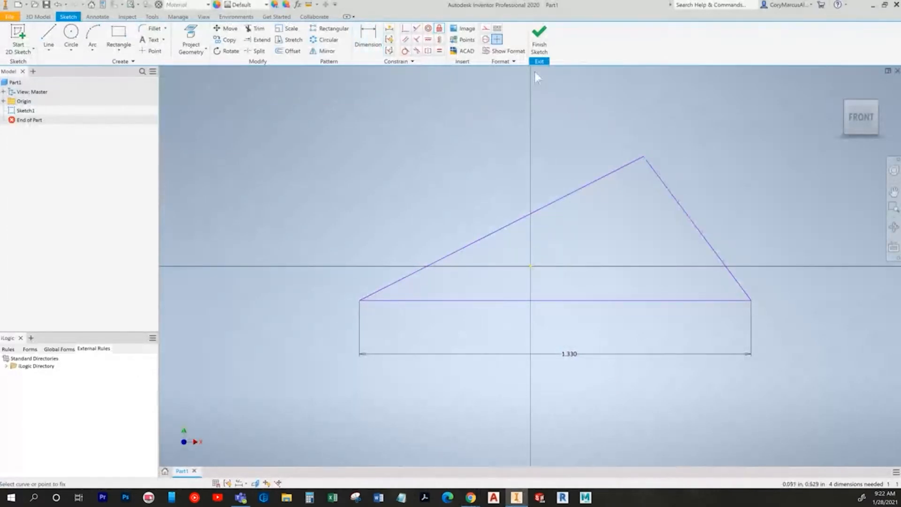
pyautogui.click(751, 300)
pyautogui.press('Escape')
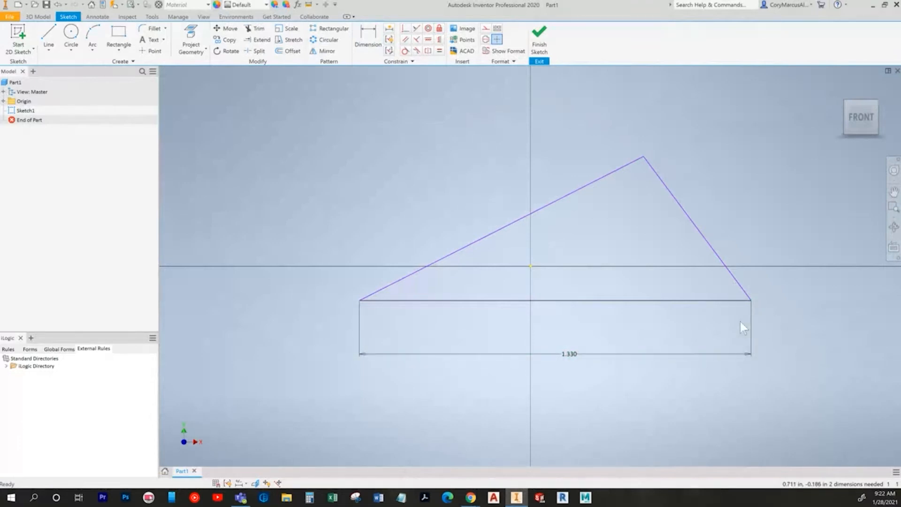
pyautogui.moveTo(643, 157); pyautogui.dragTo(614, 175)
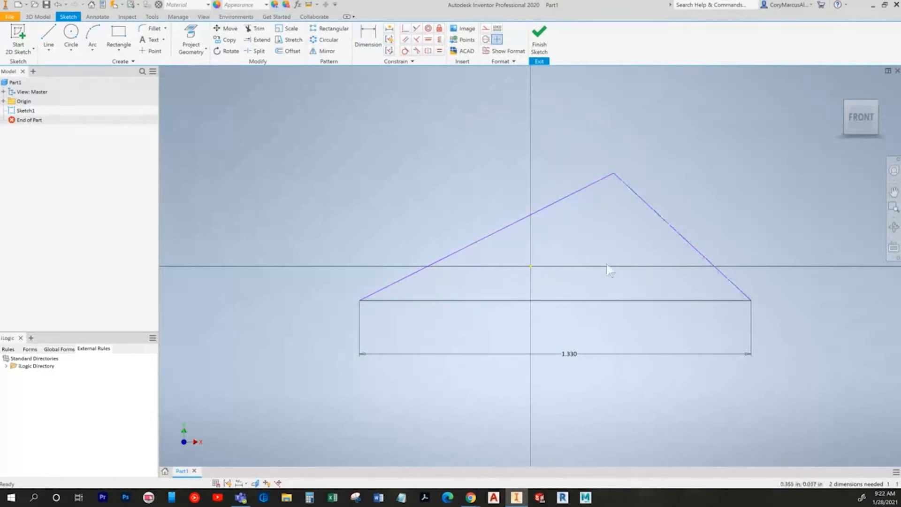
pyautogui.hotkey('alt', 'Tab')
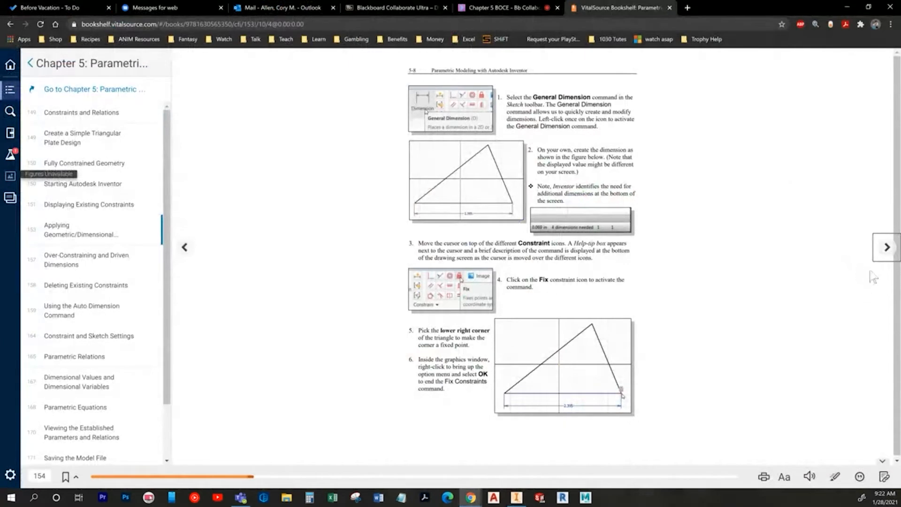
# - Read on in the e-textbook to page 5-10, and in Inventor apply a Vertical constraint to the triangle's inclined right side
pyautogui.click(886, 248)
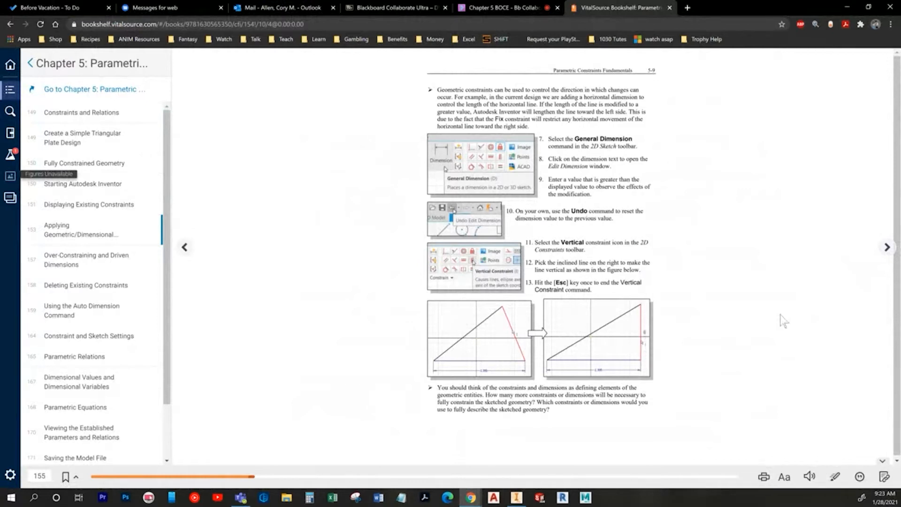
pyautogui.click(886, 248)
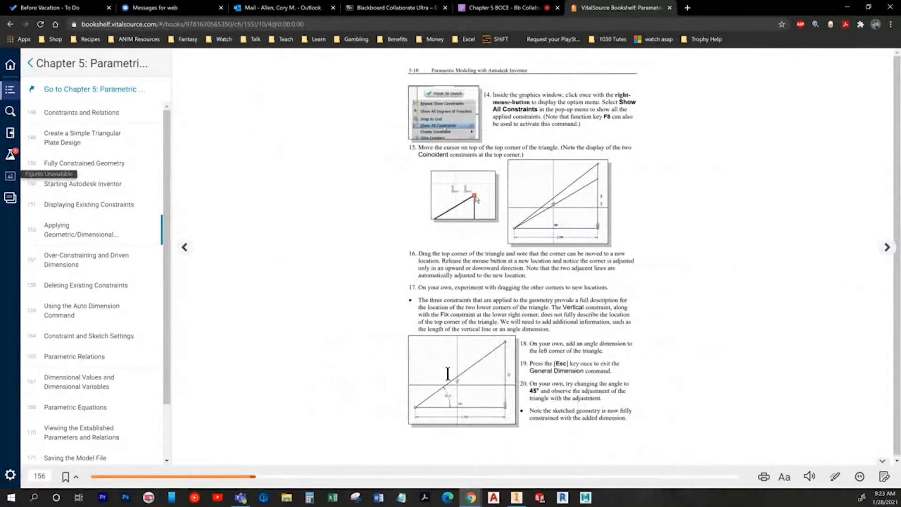
pyautogui.hotkey('alt', 'Tab')
pyautogui.click(439, 39)
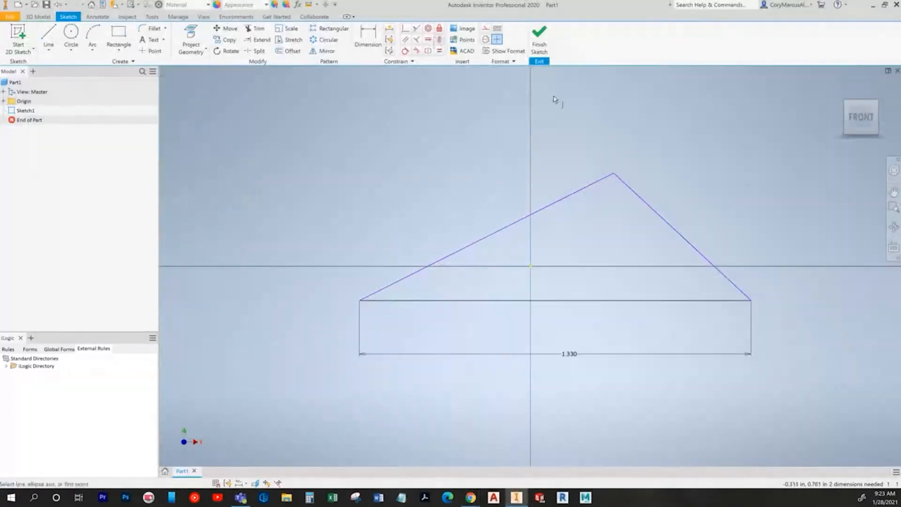
pyautogui.click(657, 211)
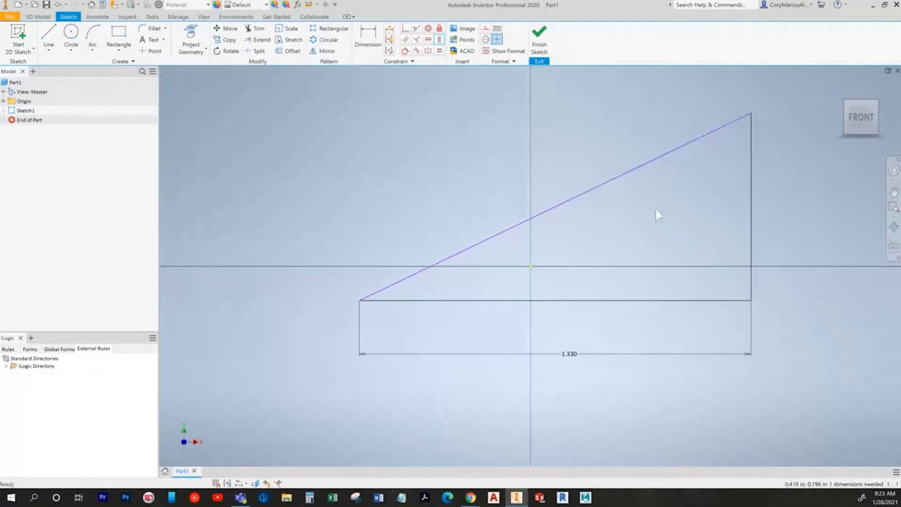
# - Check page 5-10 of the e-textbook, and in Inventor test-move the triangle's sloped side and shift its top corner slightly down the vertical side
pyautogui.hotkey('alt', 'Tab')
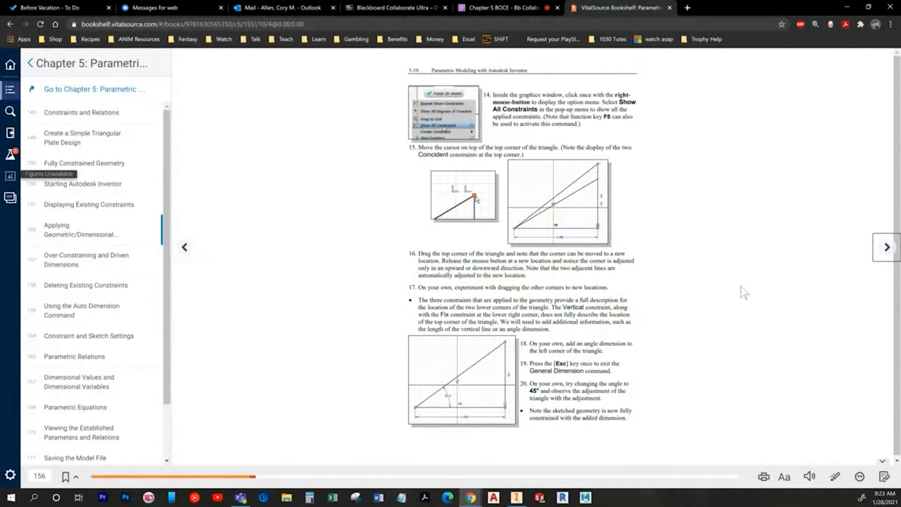
pyautogui.hotkey('alt', 'Tab')
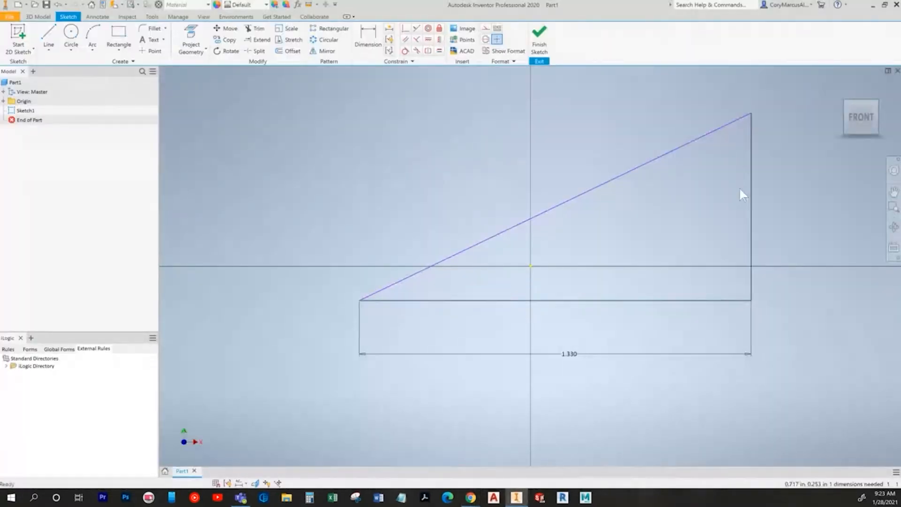
pyautogui.moveTo(728, 165); pyautogui.dragTo(693, 204)
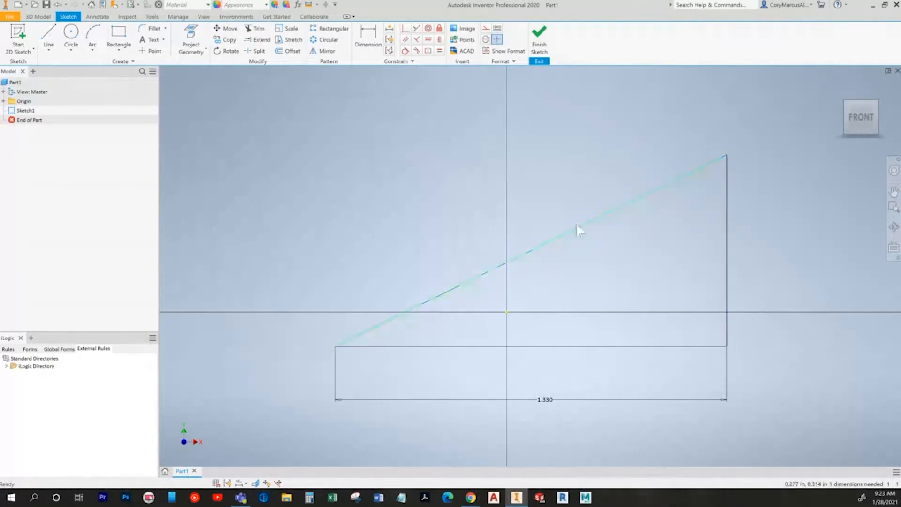
pyautogui.moveTo(399, 318); pyautogui.dragTo(645, 218)
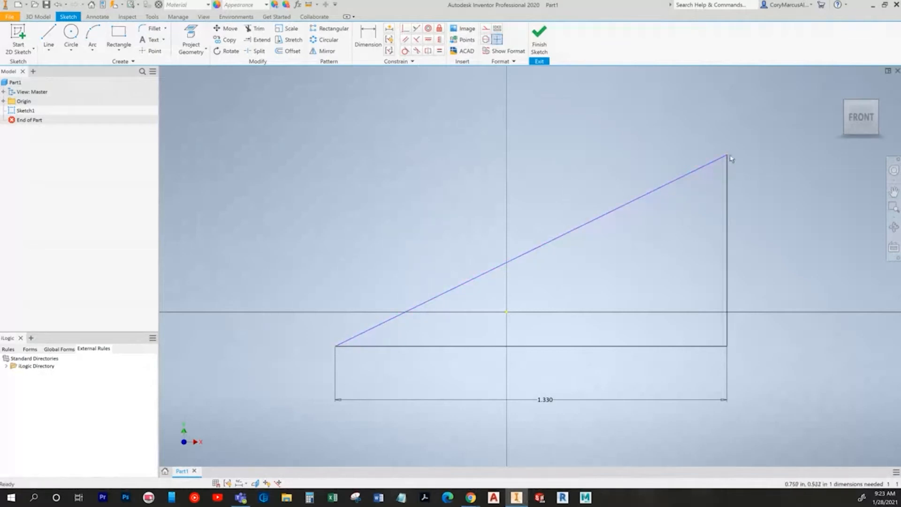
pyautogui.moveTo(731, 157); pyautogui.dragTo(699, 181)
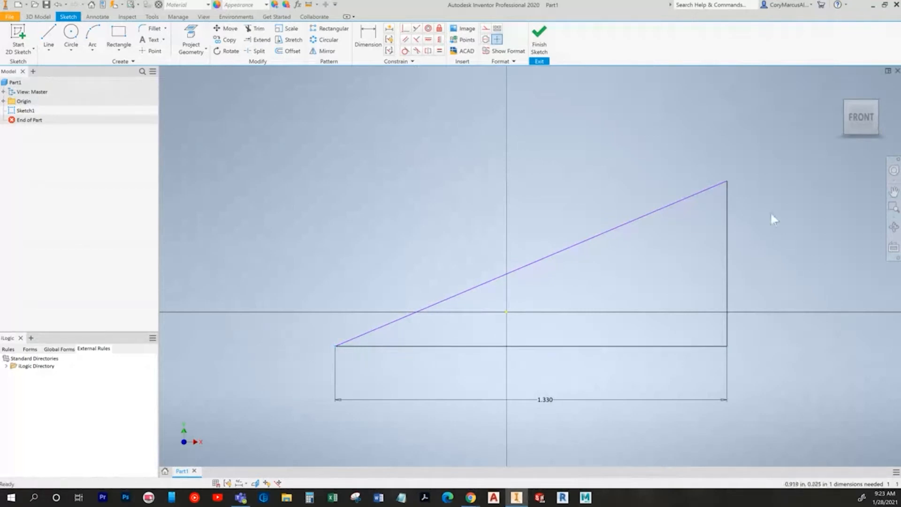
pyautogui.moveTo(727, 181); pyautogui.dragTo(735, 174)
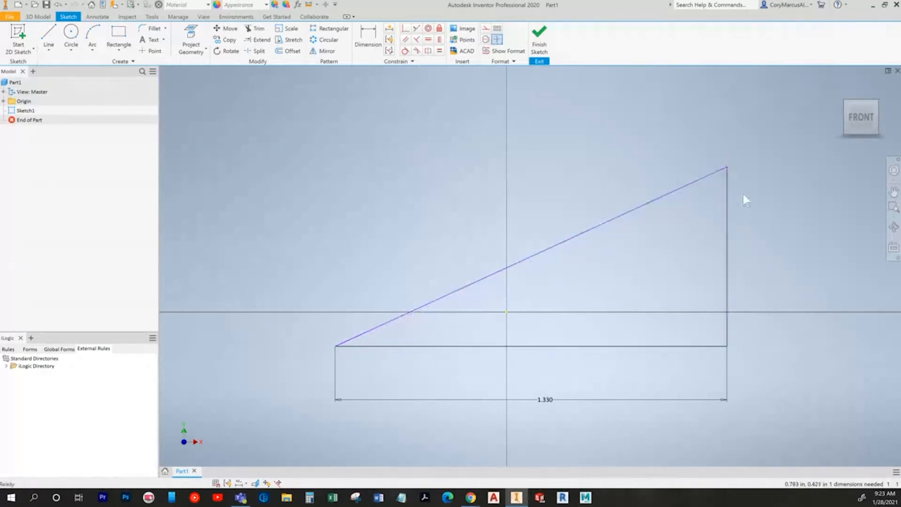
# - Add an angle dimension between the horizontal base and the sloped side at the triangle's left corner, keeping the drawn angle
pyautogui.hotkey('alt', 'Tab')
pyautogui.hotkey('alt', 'Tab')
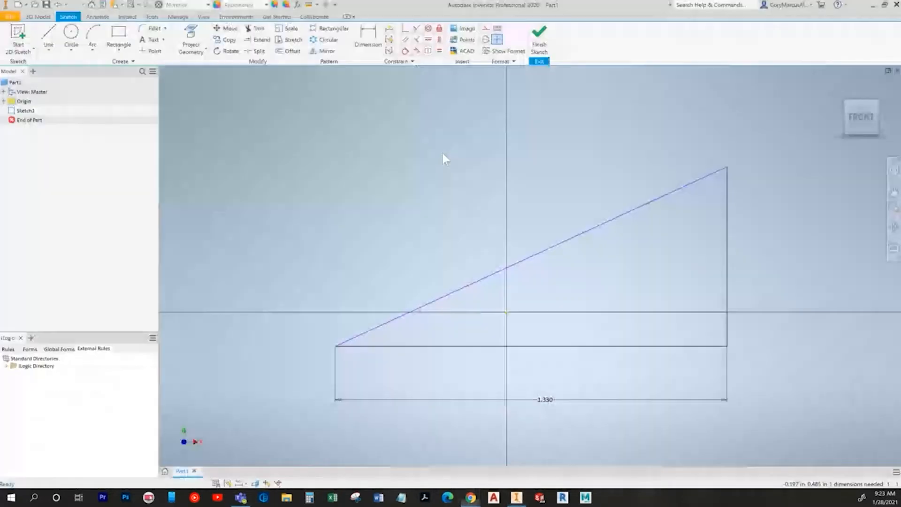
pyautogui.press('d')
pyautogui.click(422, 348)
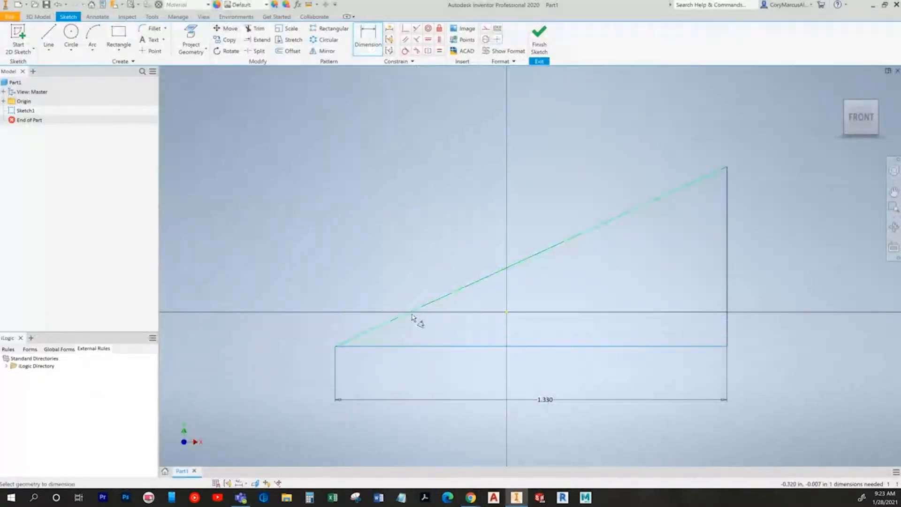
pyautogui.click(442, 334)
pyautogui.click(478, 366)
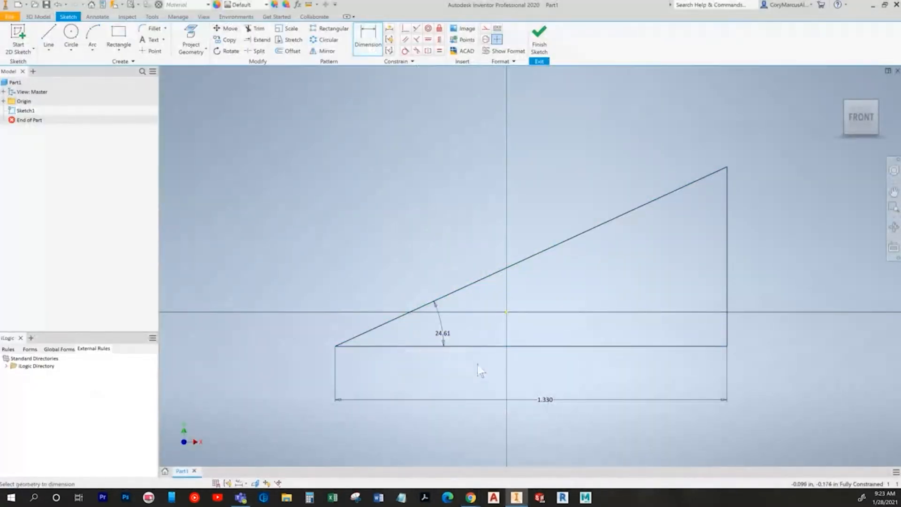
# - Check the e-textbook, and in Inventor set the left corner's angle dimension to 45°, undoing and redoing the change
pyautogui.hotkey('alt', 'Tab')
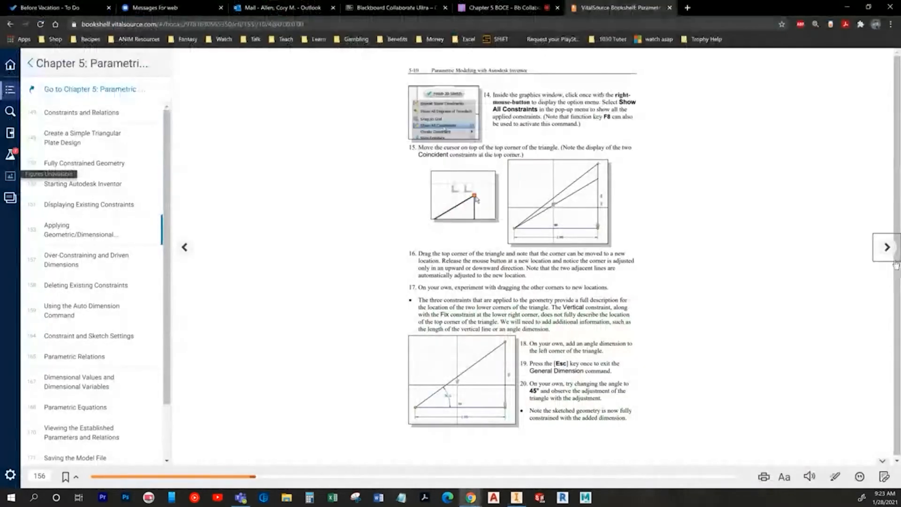
pyautogui.hotkey('alt', 'Tab')
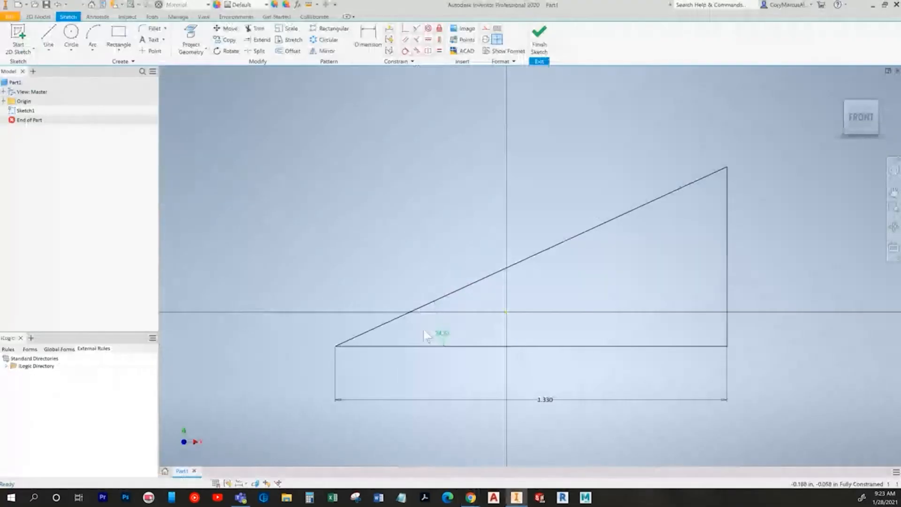
pyautogui.doubleClick(443, 335)
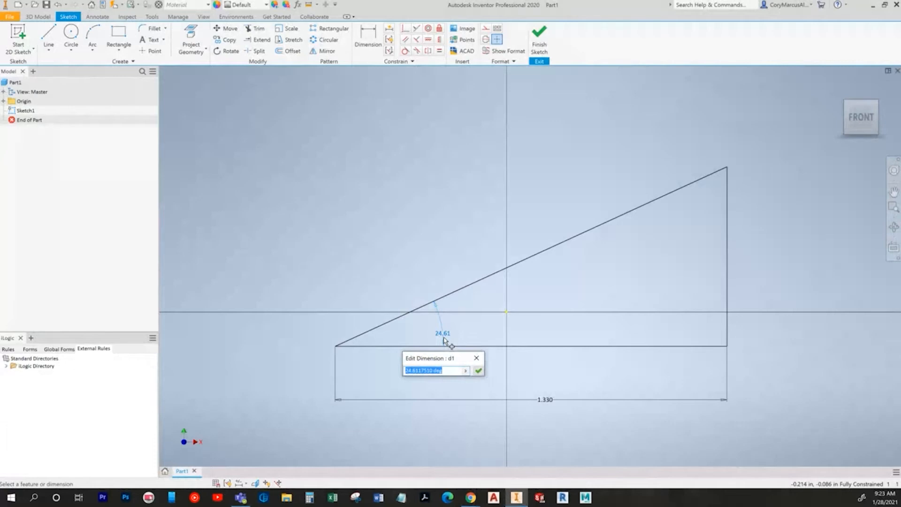
pyautogui.write('45')
pyautogui.press('Return')
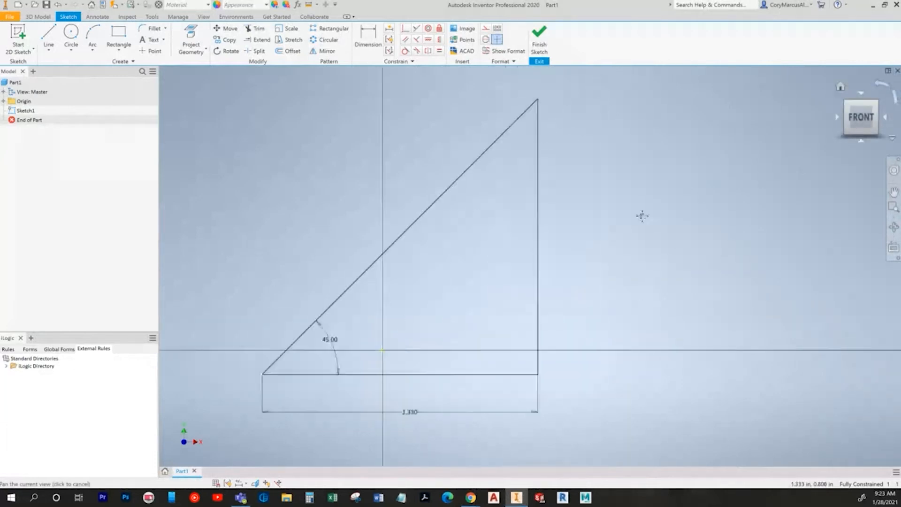
pyautogui.hotkey('ctrl', 'z')
pyautogui.hotkey('ctrl', 'y')
# - Read page 5-11 of the e-textbook in Chrome on over-constraining and driven dimensions, and return to Inventor with General Dimension active
pyautogui.hotkey('alt', 'Tab')
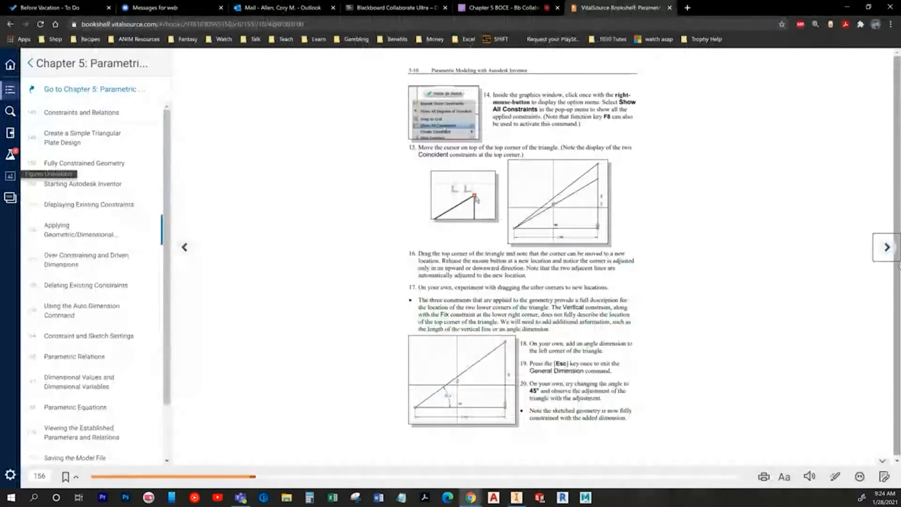
pyautogui.click(886, 247)
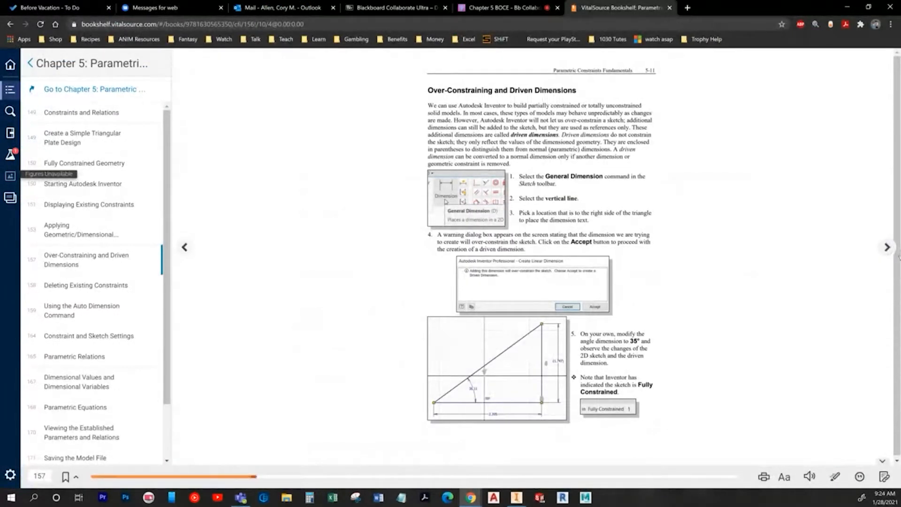
pyautogui.hotkey('alt', 'Tab')
pyautogui.press('d')
pyautogui.moveTo(497, 186); pyautogui.dragTo(486, 249, button='middle')
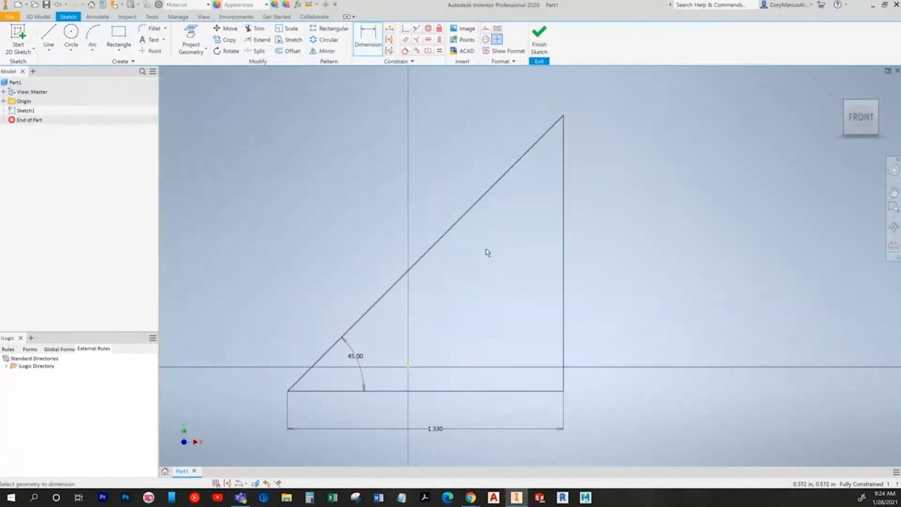
pyautogui.hotkey('alt', 'Tab')
pyautogui.hotkey('alt', 'Tab')
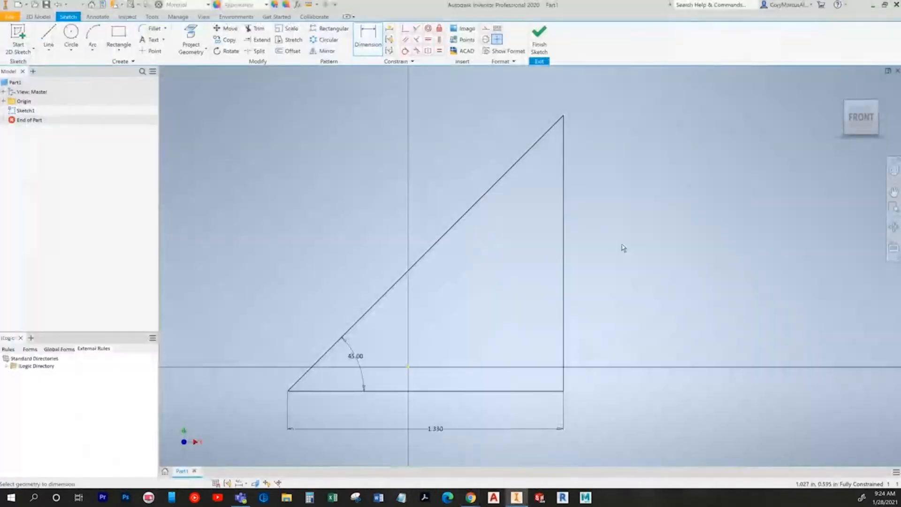
# - Undo the 45° angle edit, and try dimensioning the triangle's vertical side, cancelling the driven dimension
pyautogui.hotkey('ctrl', 'z')
pyautogui.click(361, 45)
pyautogui.moveTo(523, 280); pyautogui.dragTo(528, 223, button='middle')
pyautogui.click(568, 262)
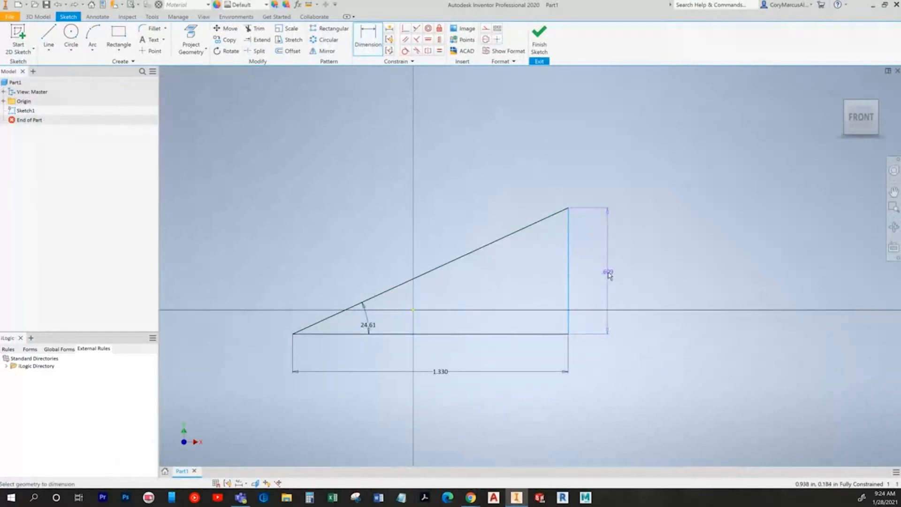
pyautogui.click(609, 275)
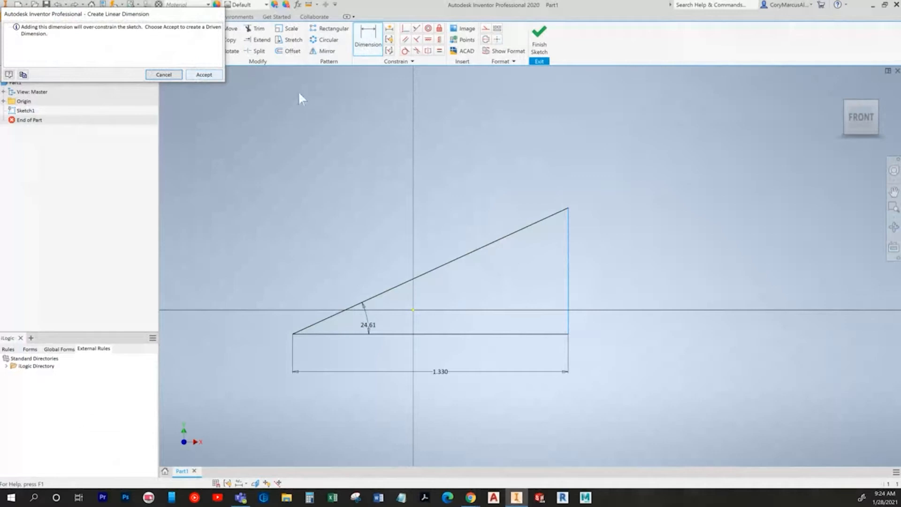
pyautogui.click(173, 75)
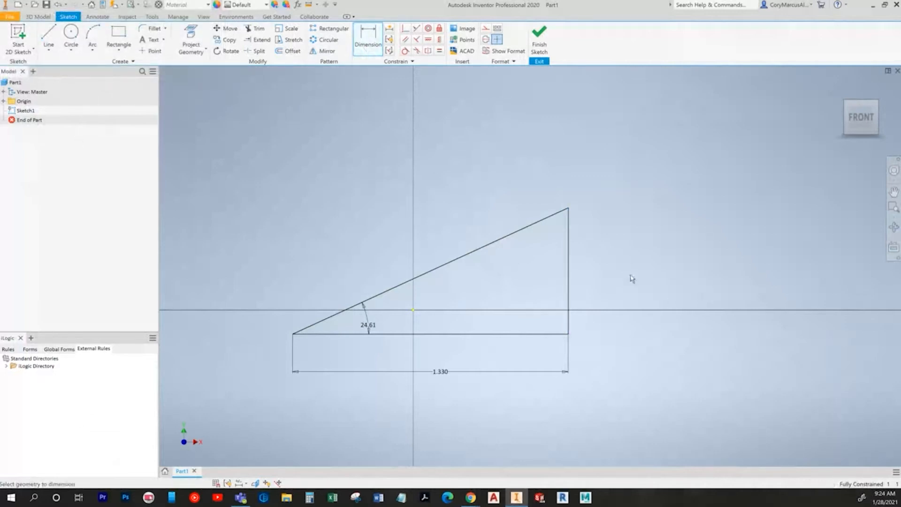
# - Dimension the triangle's vertical side outside the triangle, accept it as a driven dimension, and inspect its edit box
pyautogui.click(569, 263)
pyautogui.click(612, 265)
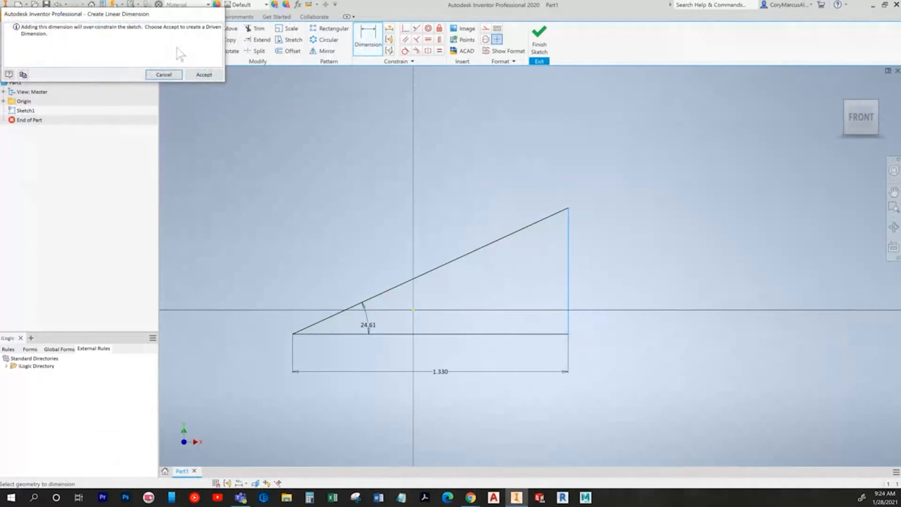
pyautogui.click(204, 74)
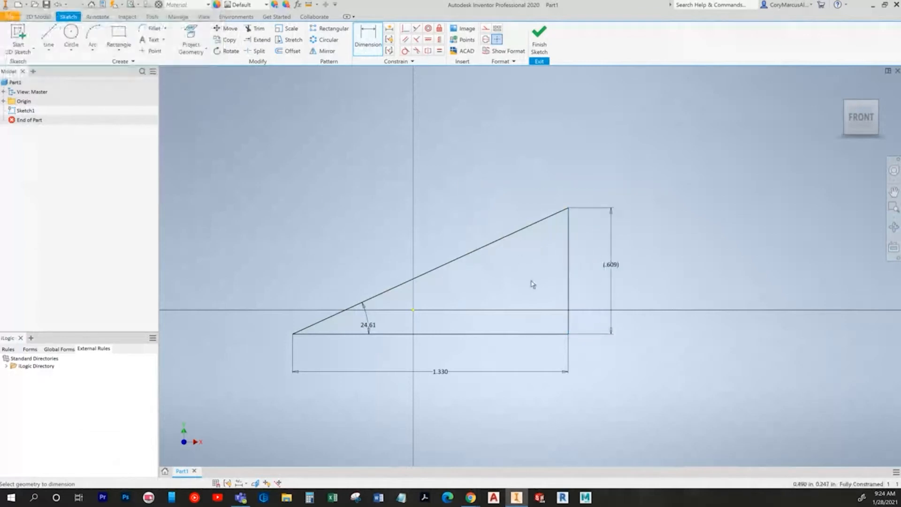
pyautogui.doubleClick(616, 267)
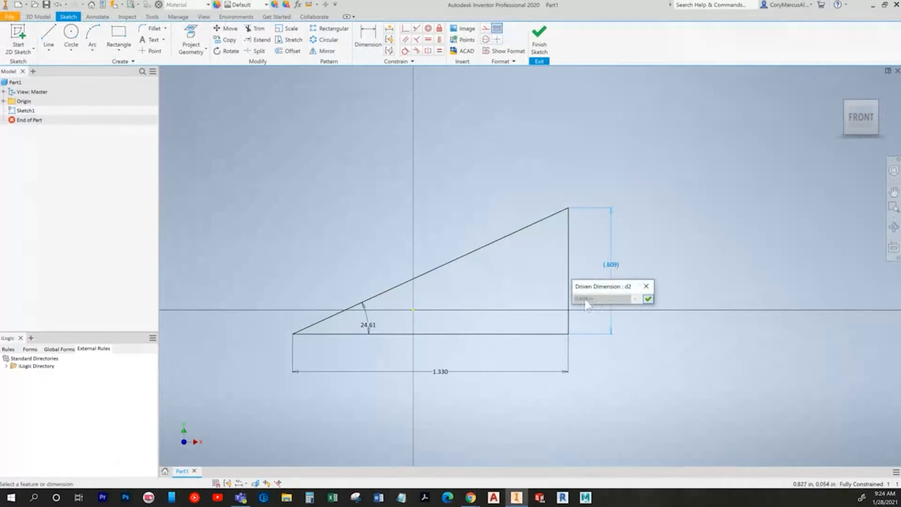
pyautogui.click(646, 285)
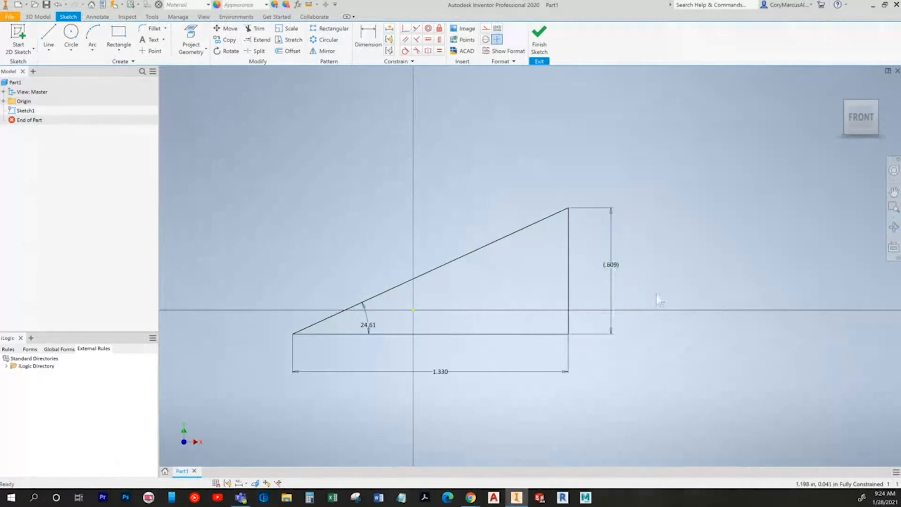
# - Compare the driven dimension with e-textbook page 5-11, and read on to page 5-12 about deleting existing constraints
pyautogui.hotkey('alt', 'Tab')
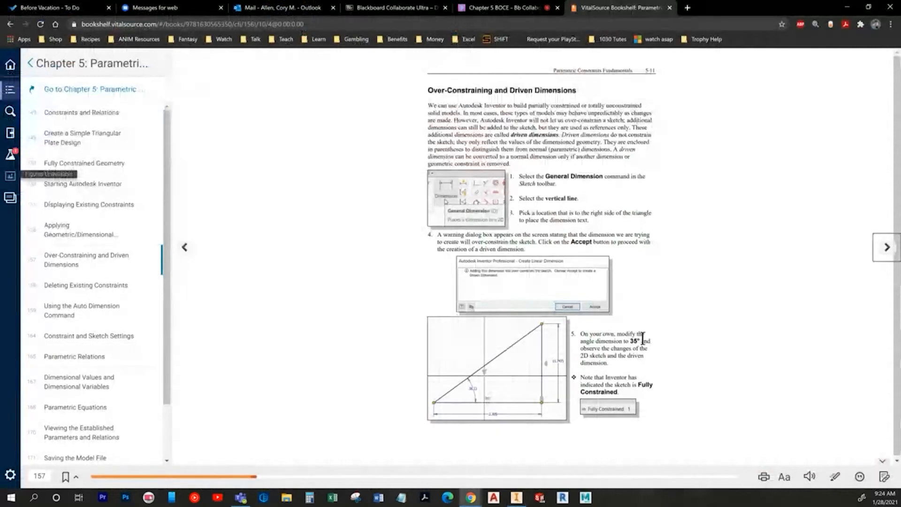
pyautogui.hotkey('alt', 'Tab')
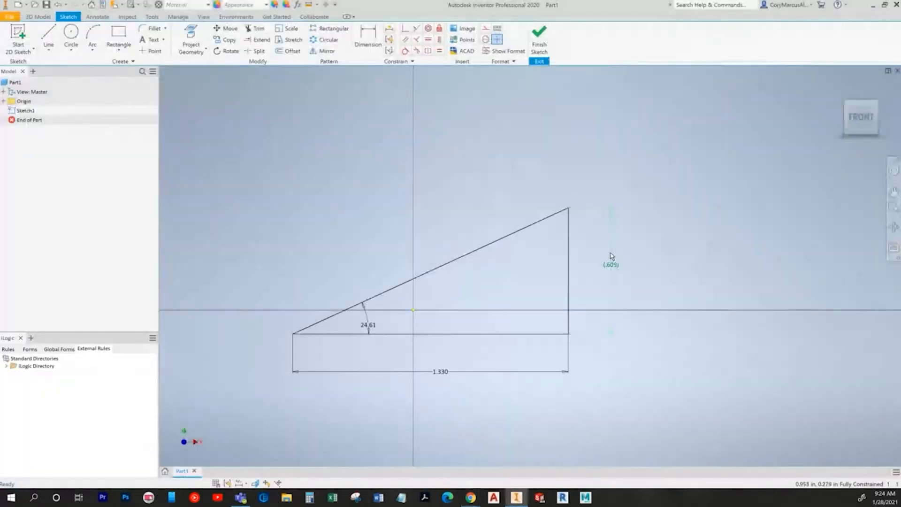
pyautogui.click(612, 273)
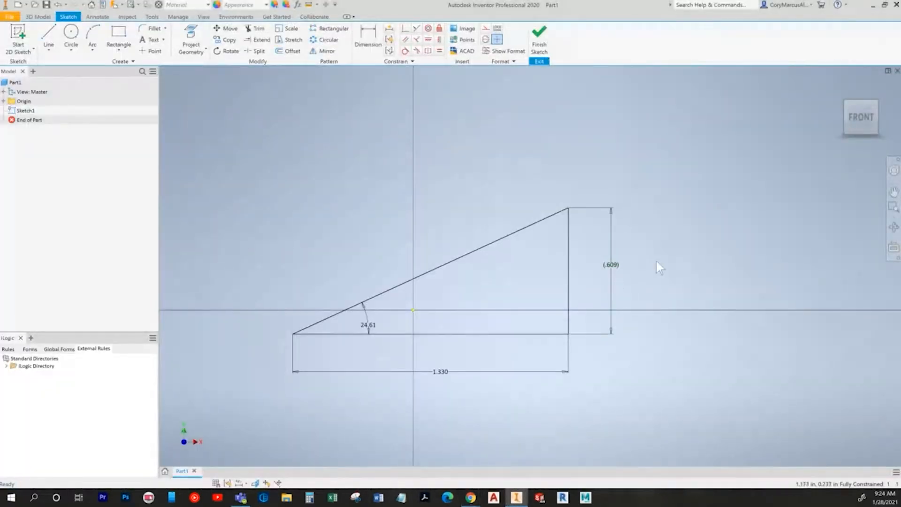
pyautogui.hotkey('alt', 'Tab')
pyautogui.click(887, 249)
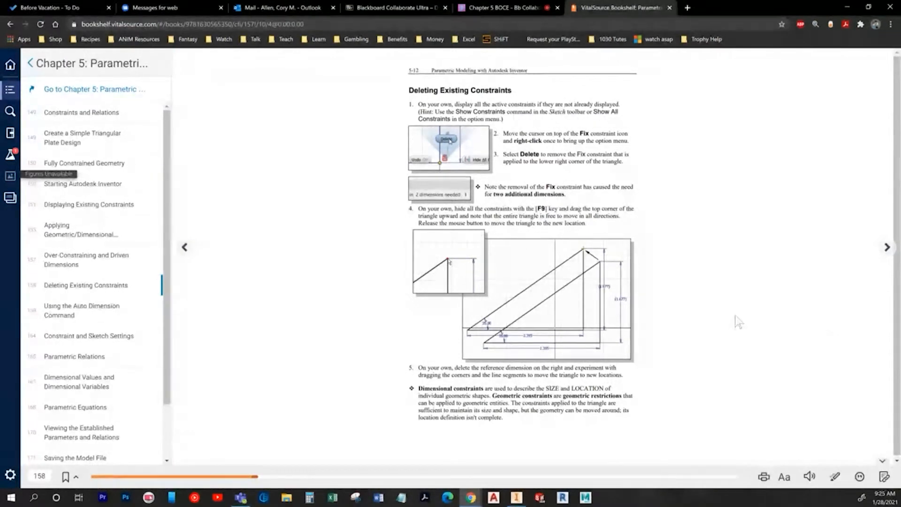
# - Return to Inventor, display all sketch constraints, and delete the Fix constraint on the triangle's lower-right corner
pyautogui.hotkey('alt', 'Tab')
pyautogui.click(227, 484)
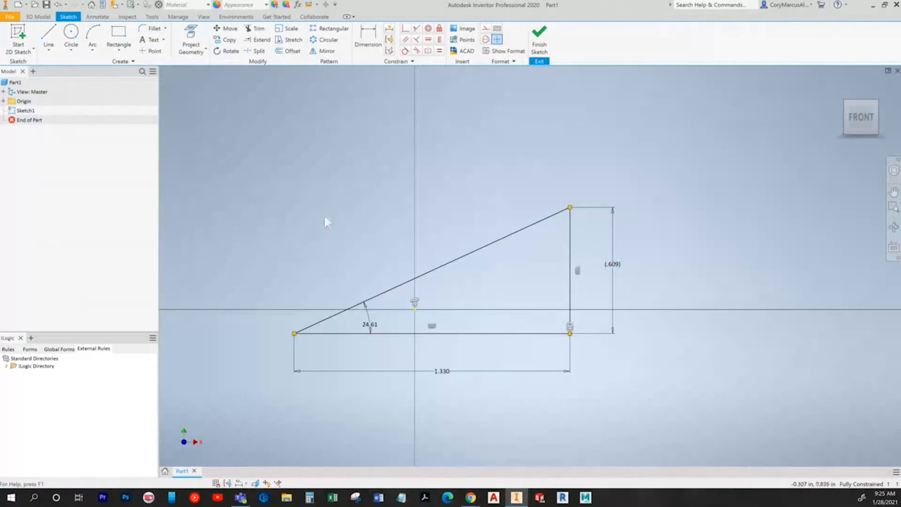
pyautogui.scroll(5, 551, 315)
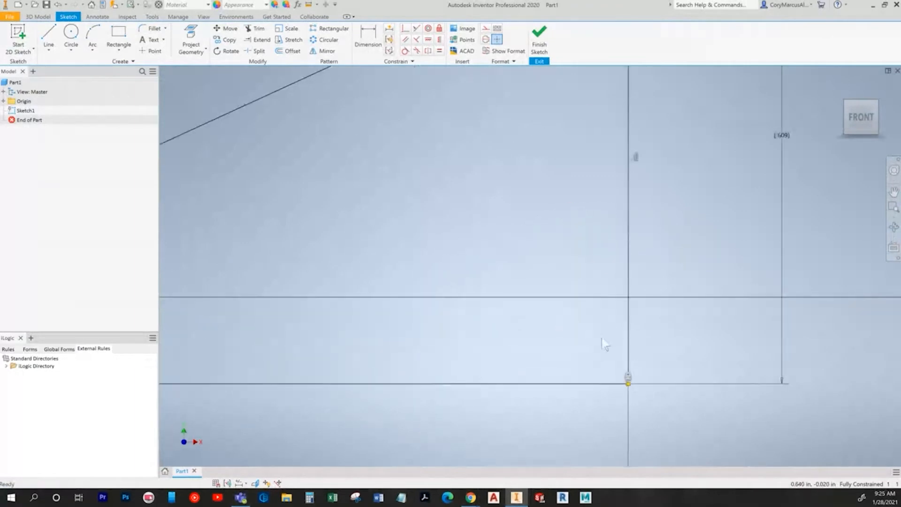
pyautogui.rightClick(629, 377)
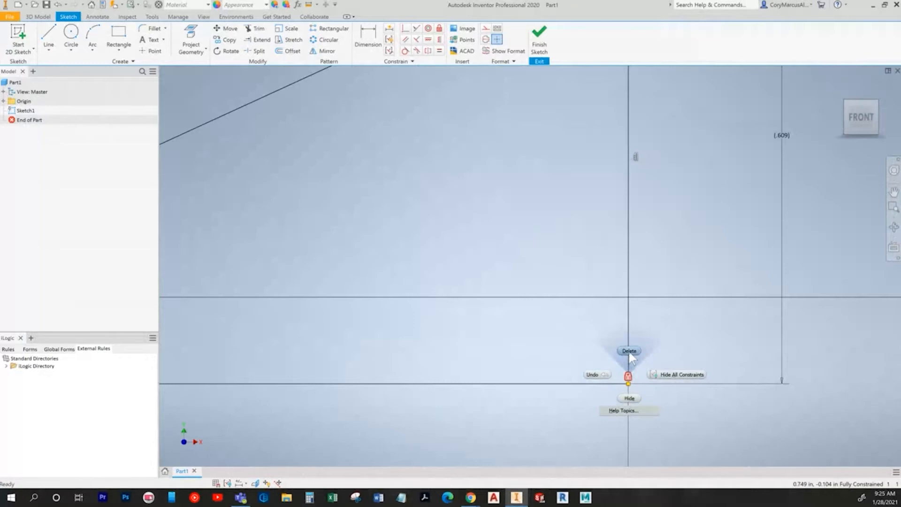
pyautogui.click(630, 351)
pyautogui.scroll(-3, 630, 354)
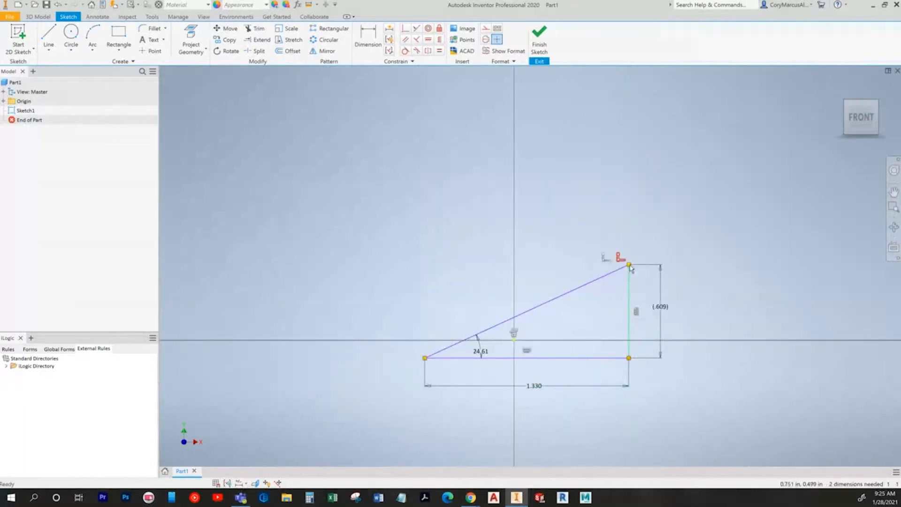
# - Hide all constraints, and move the triangle by its lower-right corner up past the origin and back to test its freedom
pyautogui.moveTo(628, 276); pyautogui.dragTo(581, 245)
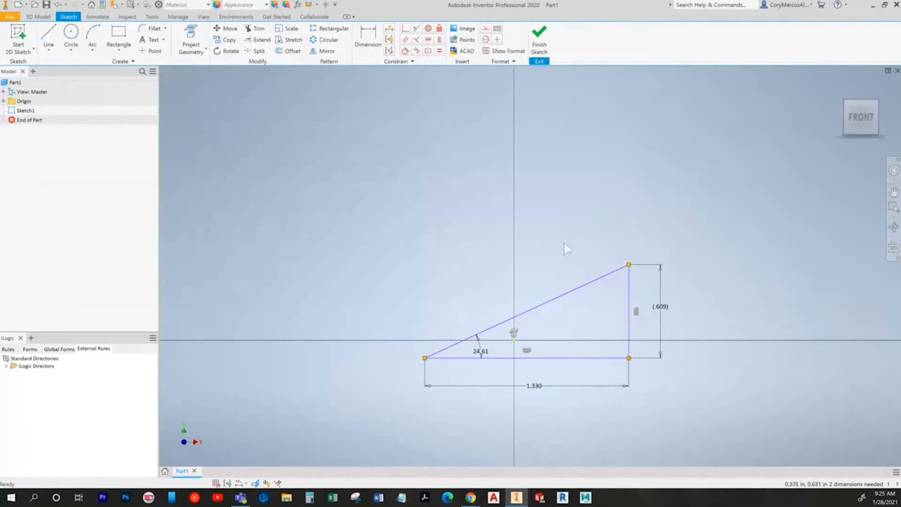
pyautogui.click(228, 483)
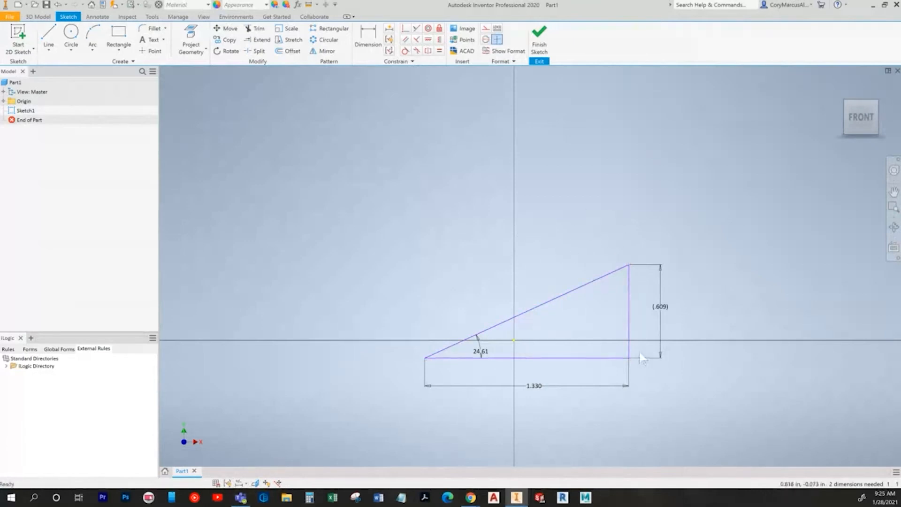
pyautogui.moveTo(632, 359); pyautogui.dragTo(525, 270)
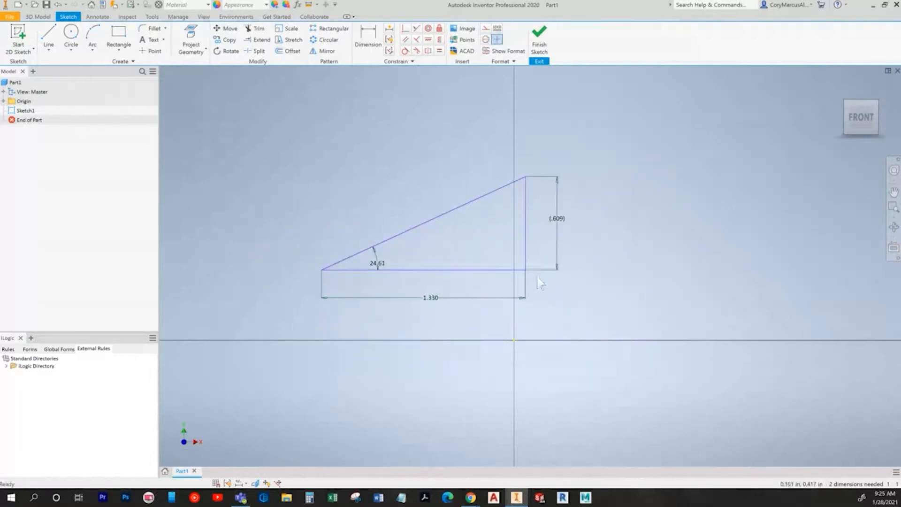
pyautogui.moveTo(529, 272); pyautogui.dragTo(623, 365)
# - Read page 5-13 of the e-textbook in Chrome on the Auto Dimension command, and return to Inventor
pyautogui.hotkey('alt', 'Tab')
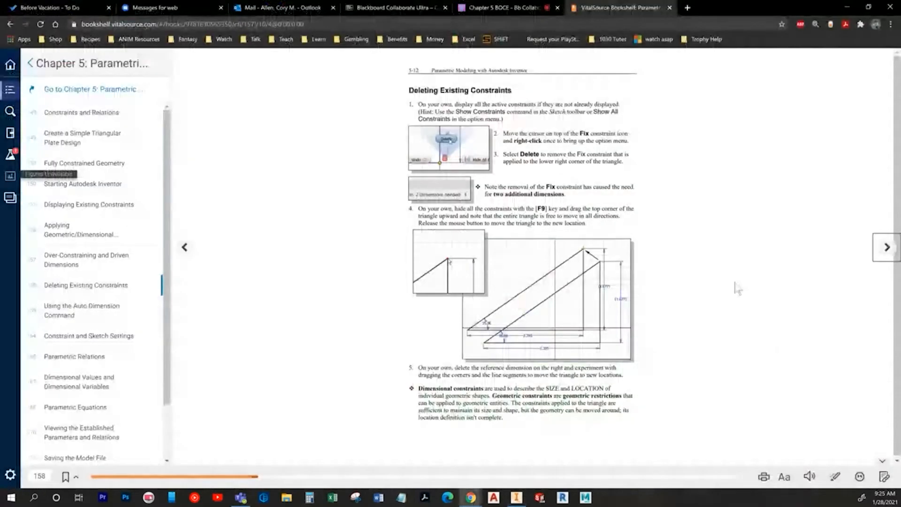
pyautogui.click(887, 247)
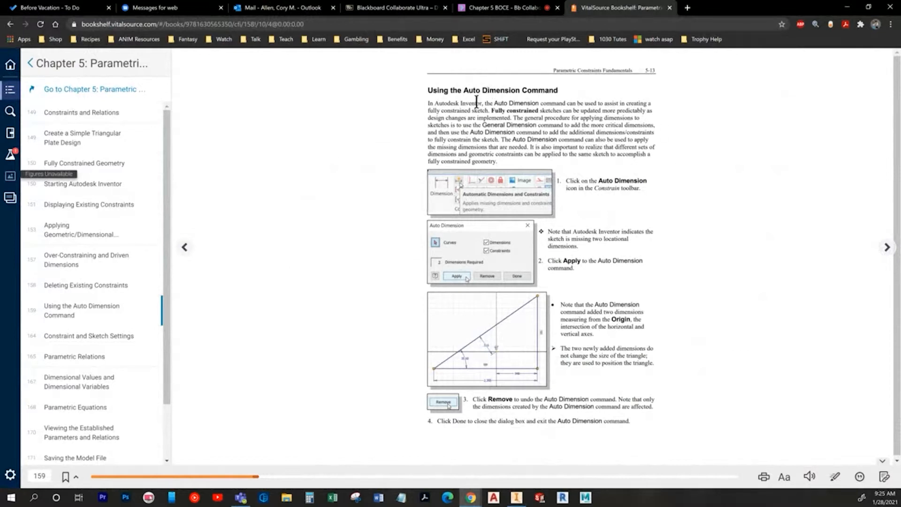
pyautogui.hotkey('alt', 'Tab')
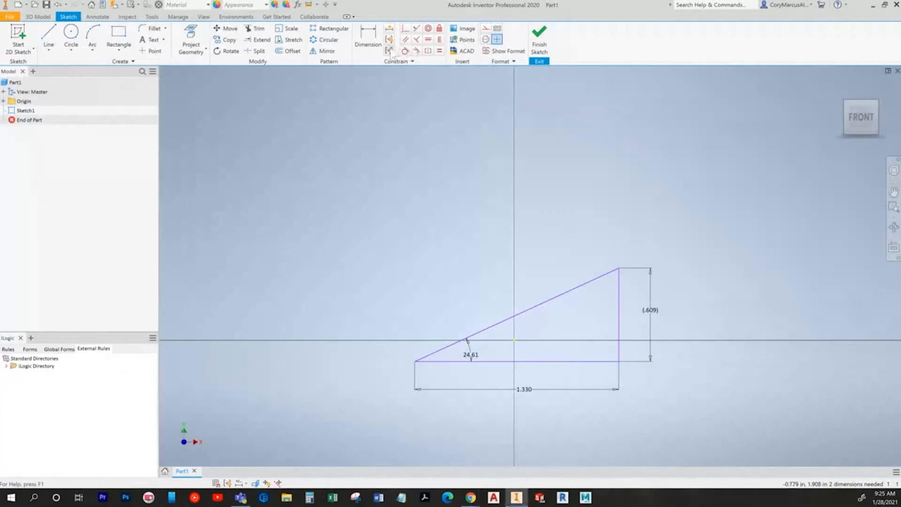
# - Apply Auto Dimension to add the triangle's missing location dimensions, inspect them, and undo the command
pyautogui.click(390, 30)
pyautogui.click(202, 135)
pyautogui.click(291, 73)
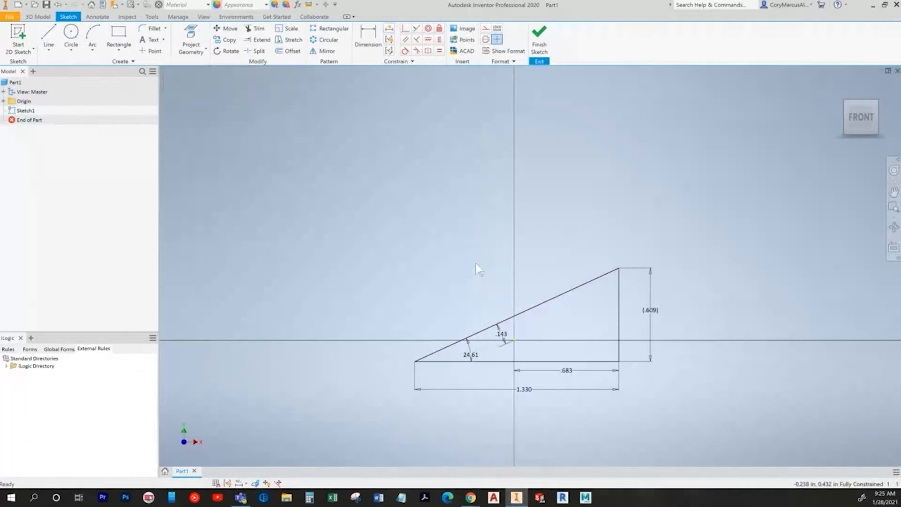
pyautogui.scroll(3, 475, 263)
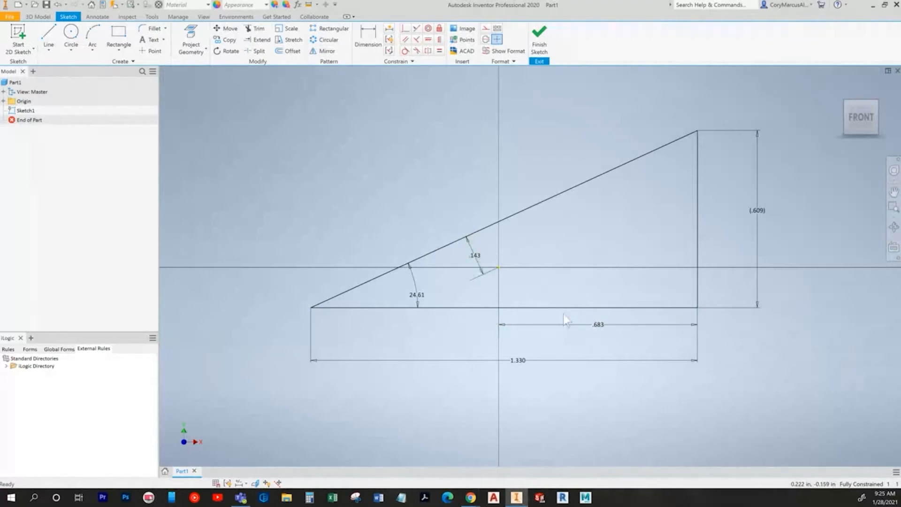
pyautogui.hotkey('ctrl', 'z')
# - Read page 5-14 of the e-textbook in Chrome on locating the triangle's corner at the origin, and return to Inventor
pyautogui.hotkey('alt', 'Tab')
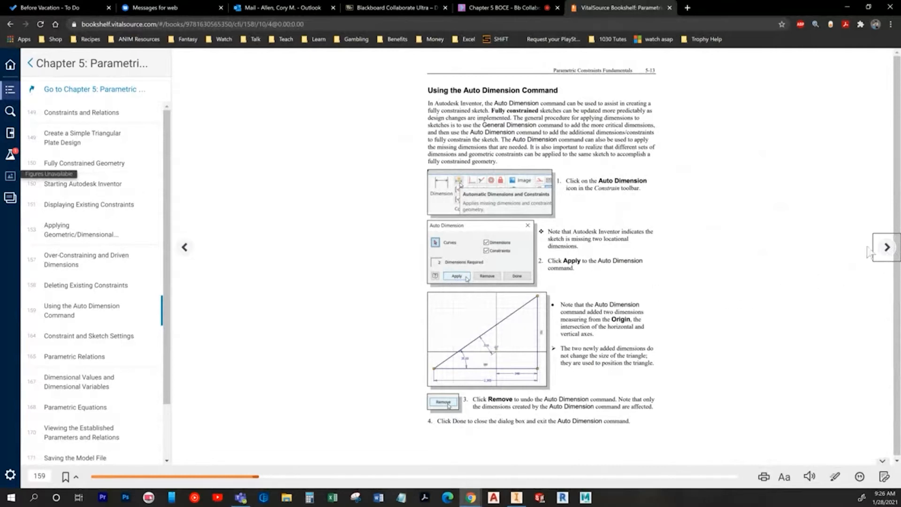
pyautogui.click(886, 247)
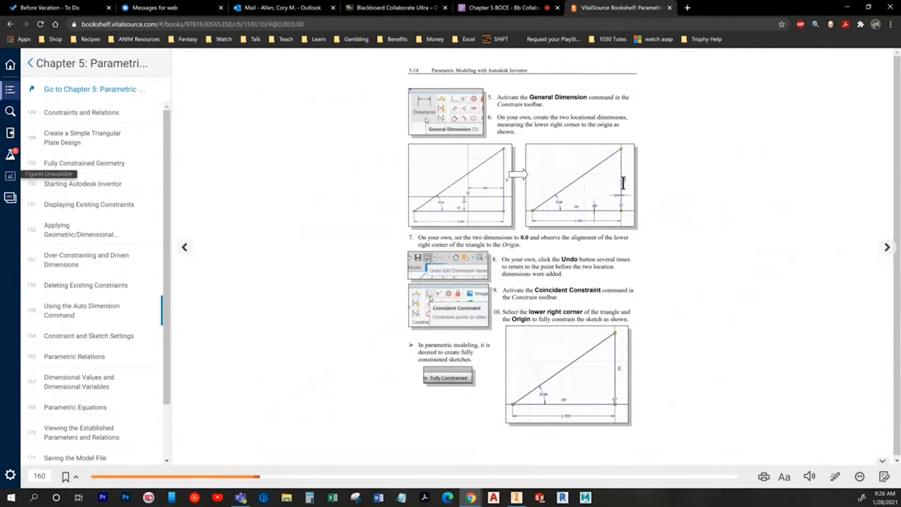
pyautogui.hotkey('alt', 'Tab')
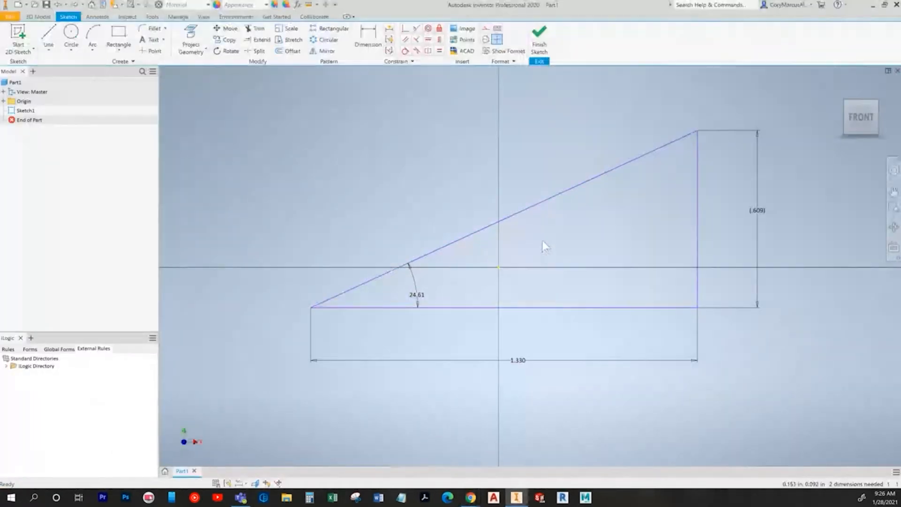
# - Try snapping the triangle's lower-right corner onto the origin, inspect the resulting constraints, and undo the move
pyautogui.moveTo(698, 308)
pyautogui.mouseDown()
pyautogui.moveTo(484, 242)
pyautogui.moveTo(499, 268)
pyautogui.mouseUp()
pyautogui.scroll(3, 566, 332)
pyautogui.moveTo(567, 331); pyautogui.dragTo(576, 330, button='middle')
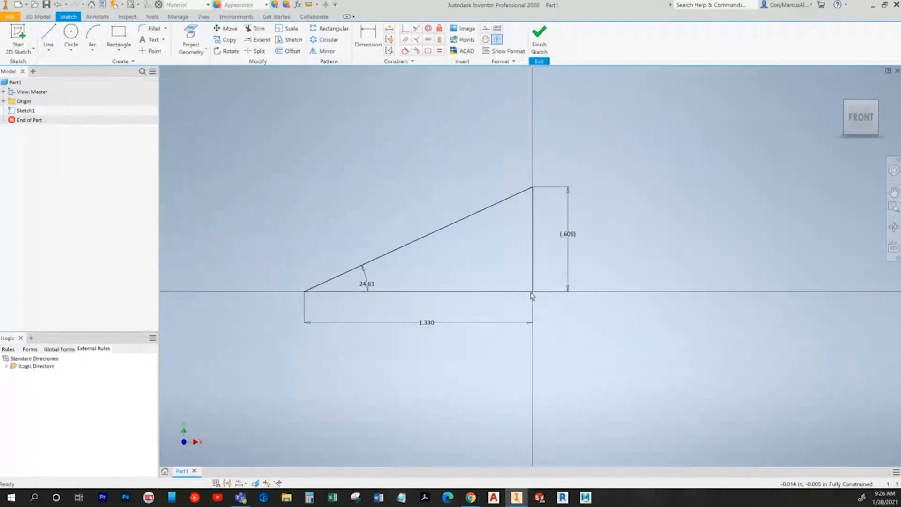
pyautogui.click(228, 483)
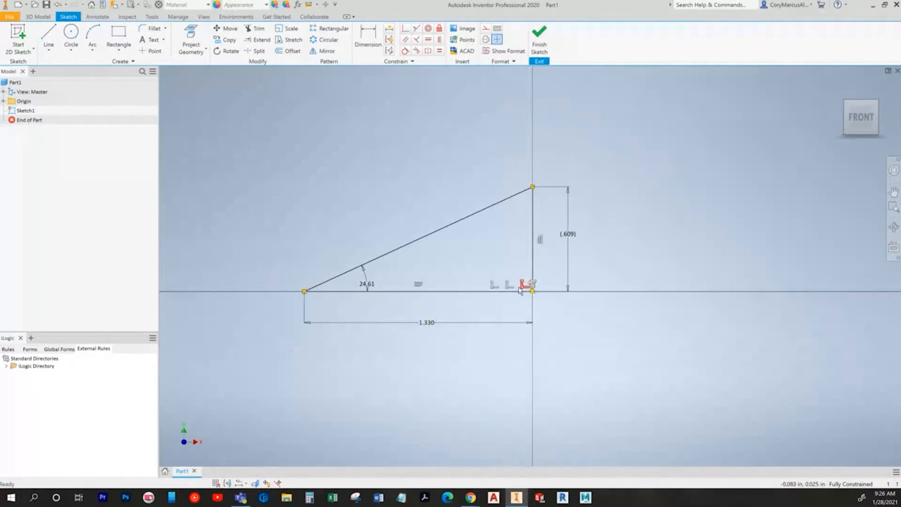
pyautogui.hotkey('ctrl', 'z')
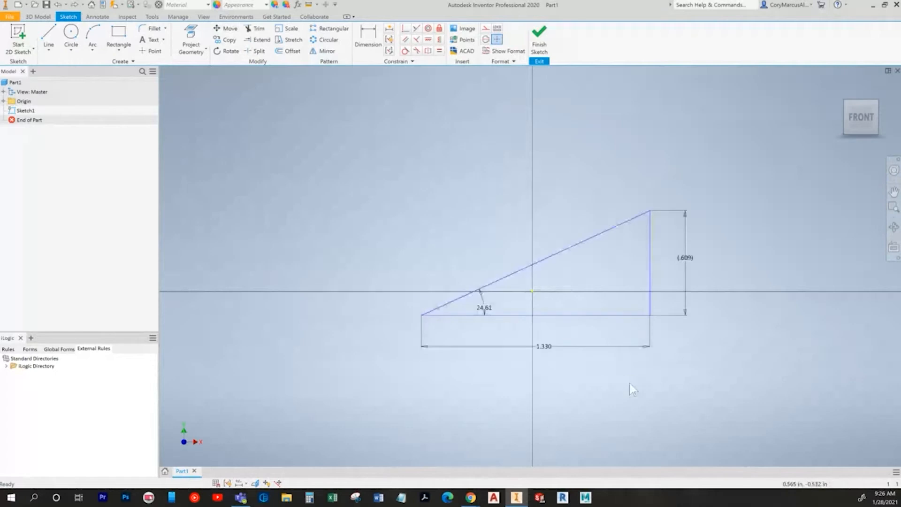
# - Recheck e-textbook page 5-14, and dimension the horizontal distance from the triangle's vertical side to the origin, accepting its value
pyautogui.hotkey('alt', 'Tab')
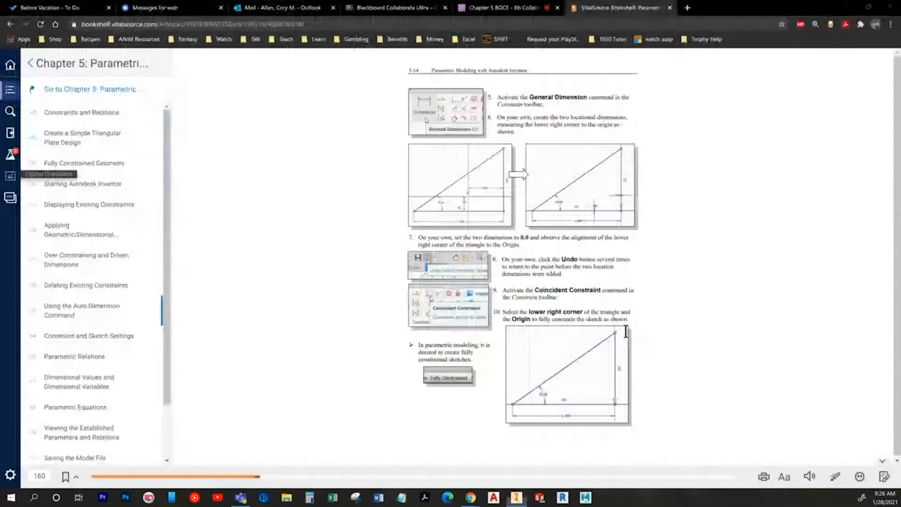
pyautogui.hotkey('alt', 'Tab')
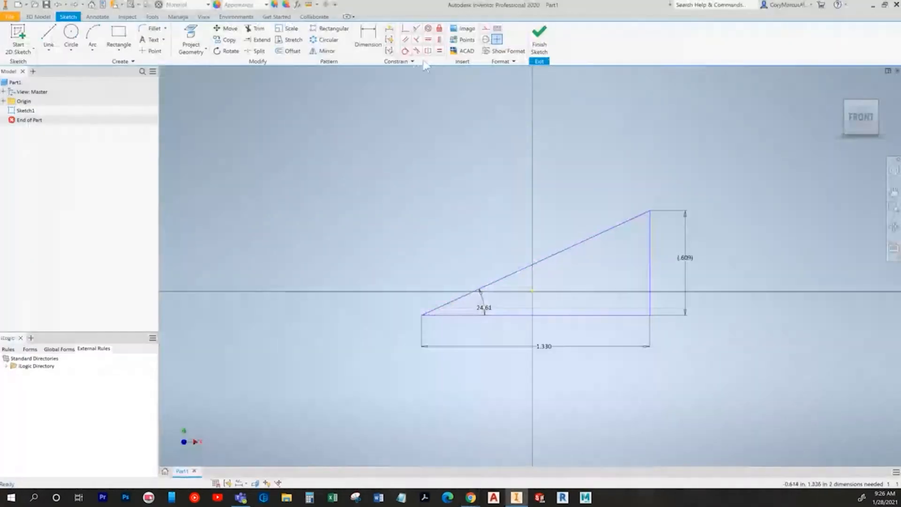
pyautogui.click(371, 42)
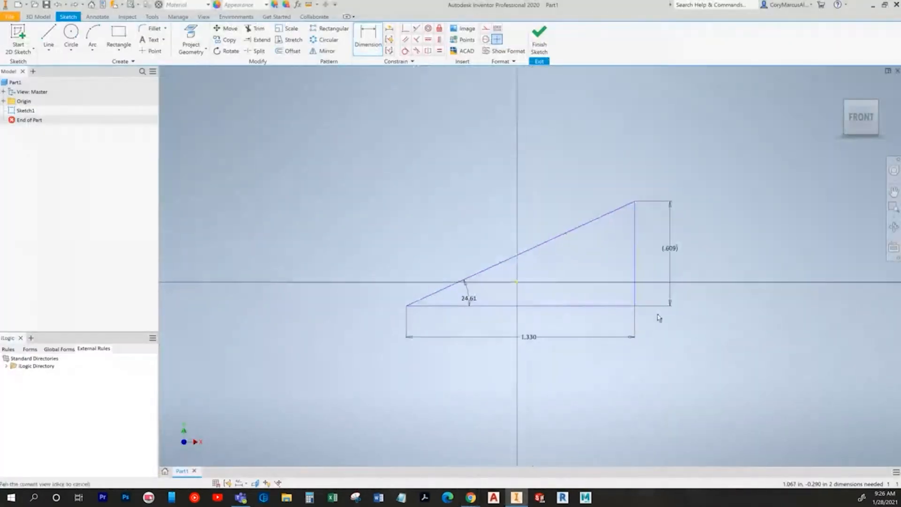
pyautogui.click(635, 294)
pyautogui.click(518, 282)
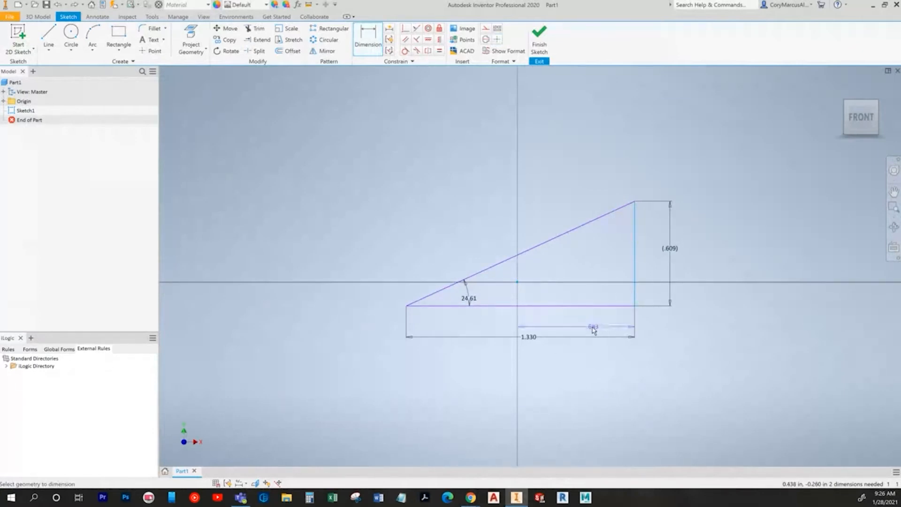
pyautogui.click(585, 324)
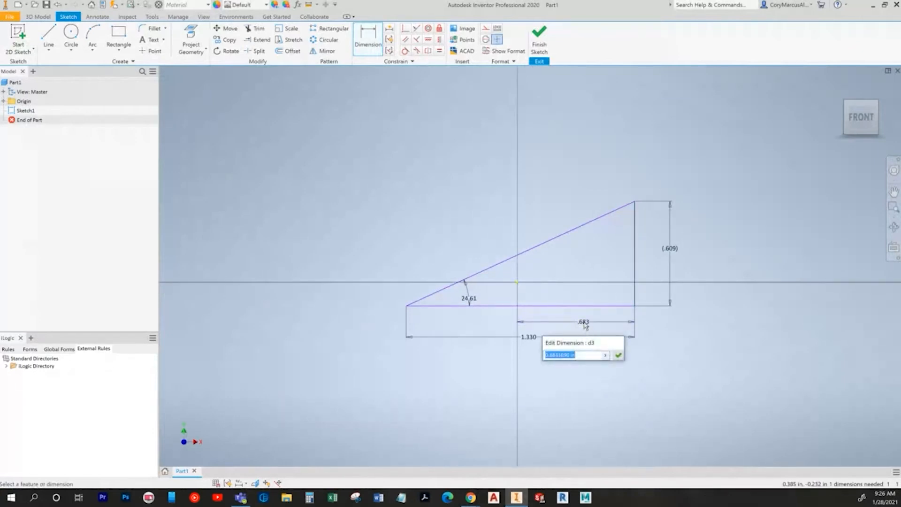
pyautogui.press('Return')
# - Dimension the vertical distance from the origin to the triangle's base, accept its value, and end the Dimension command
pyautogui.click(517, 283)
pyautogui.click(655, 300)
pyautogui.press('Return')
pyautogui.moveTo(678, 341); pyautogui.dragTo(618, 302, button='middle')
pyautogui.press('Escape')
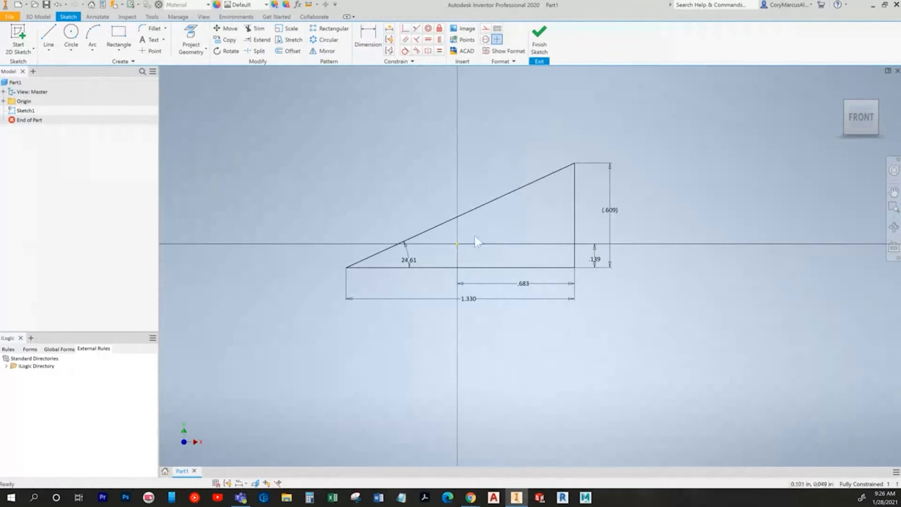
# - Set both the vertical and the horizontal location dimensions from the origin to 0
pyautogui.scroll(-3, 589, 282)
pyautogui.doubleClick(624, 254)
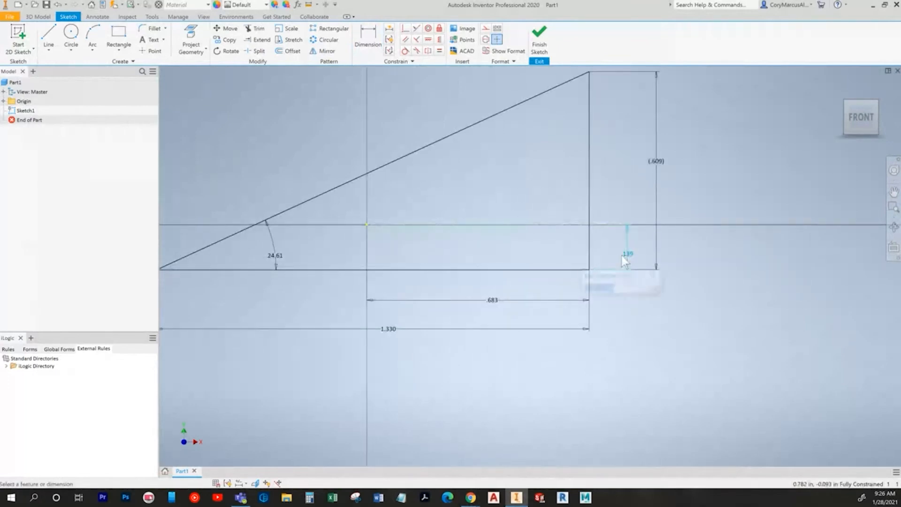
pyautogui.write('0')
pyautogui.press('Return')
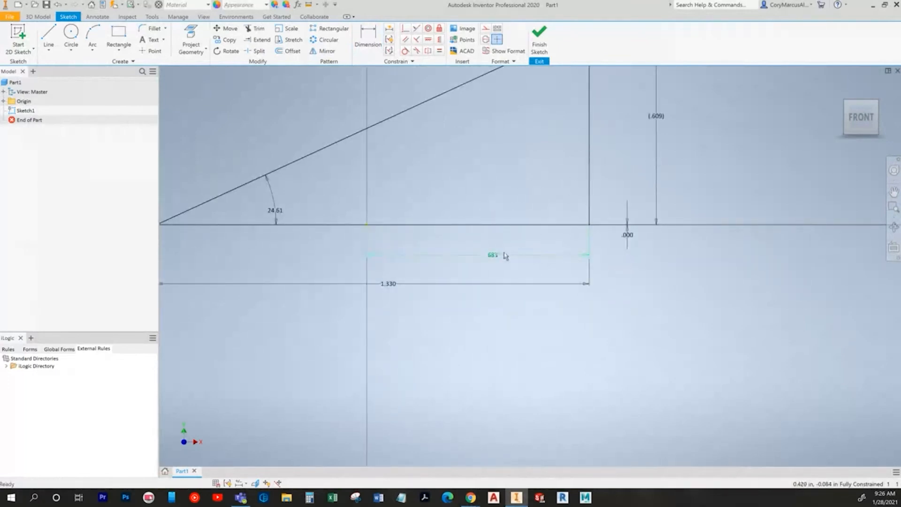
pyautogui.doubleClick(505, 256)
pyautogui.write('0')
pyautogui.press('Return')
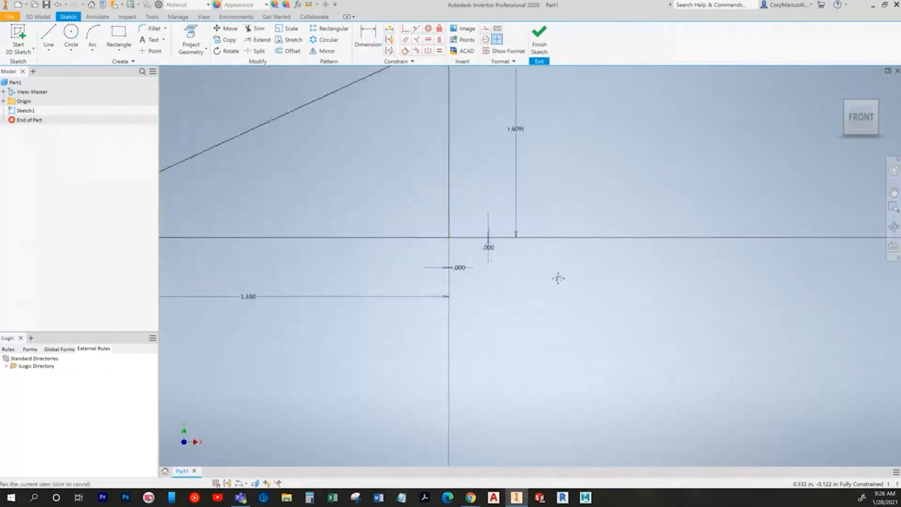
# - Delete the two zero location dimensions, and move the triangle down and right, off the origin
pyautogui.scroll(3, 498, 284)
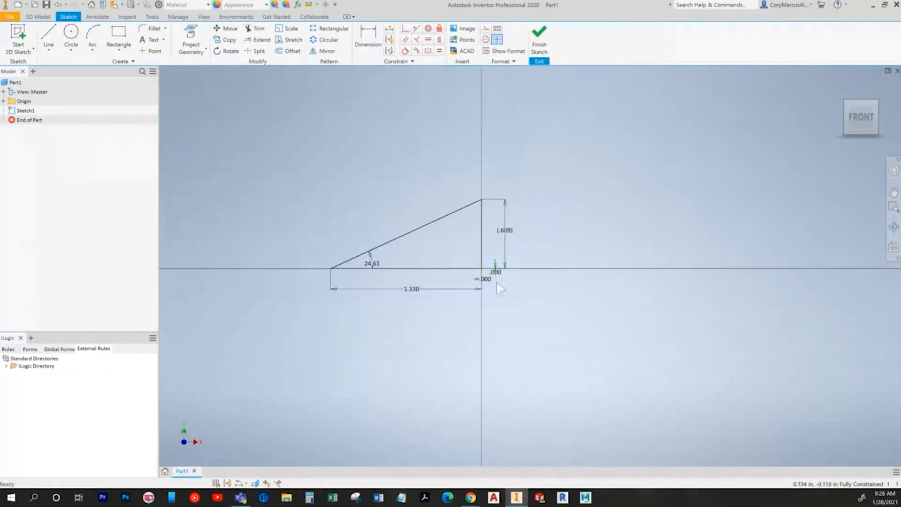
pyautogui.click(499, 275)
pyautogui.press('Delete')
pyautogui.click(485, 281)
pyautogui.press('Delete')
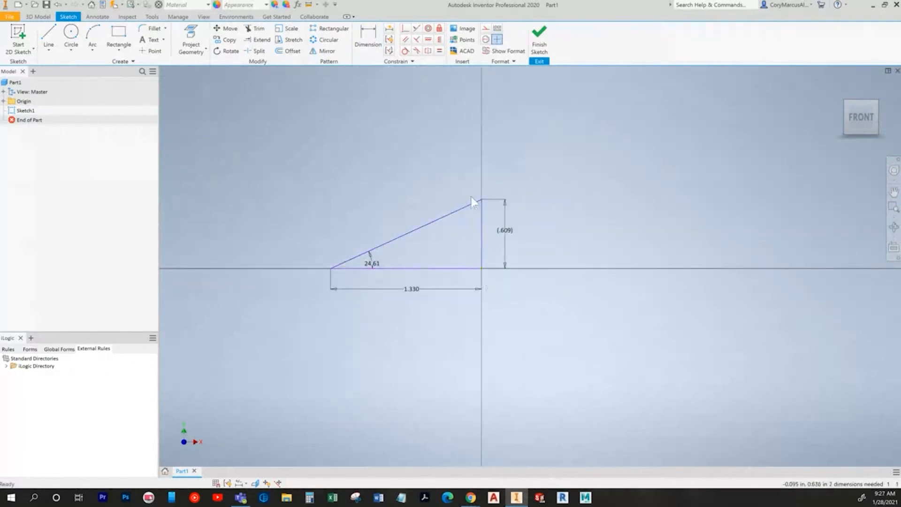
pyautogui.moveTo(484, 200); pyautogui.dragTo(517, 222)
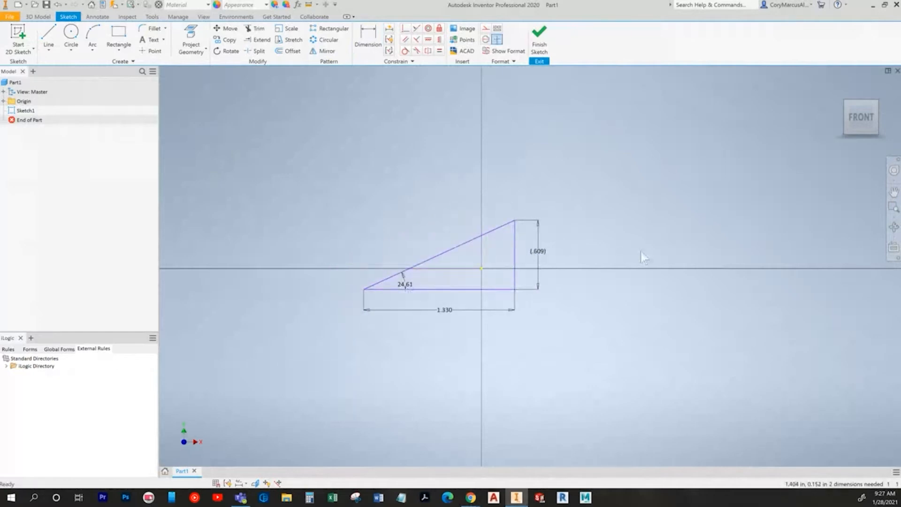
# - Apply horizontal and vertical constraints between the triangle's lower-right corner and the origin, and display all sketch constraints
pyautogui.scroll(-3, 472, 310)
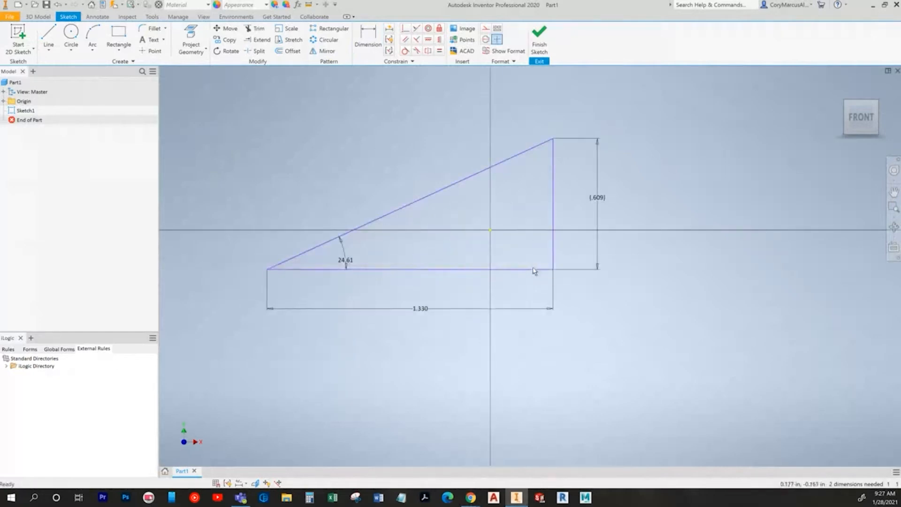
pyautogui.click(429, 40)
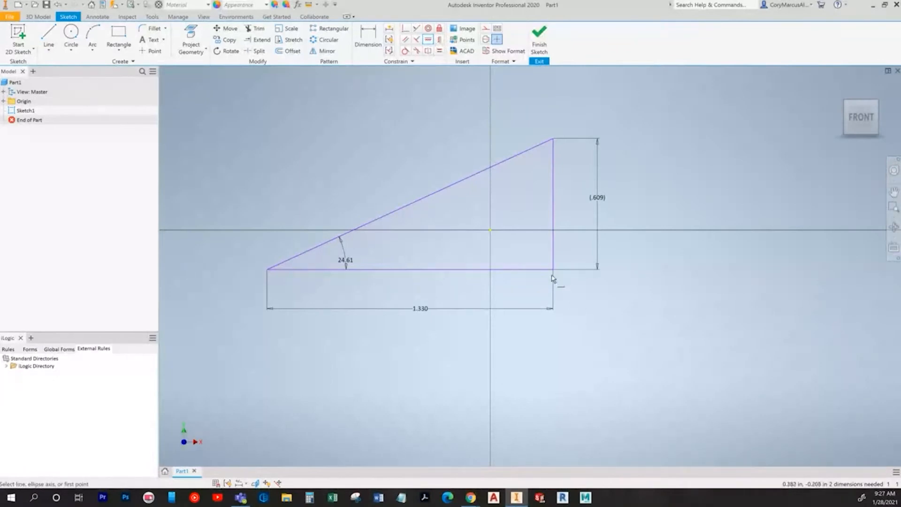
pyautogui.click(553, 270)
pyautogui.click(490, 230)
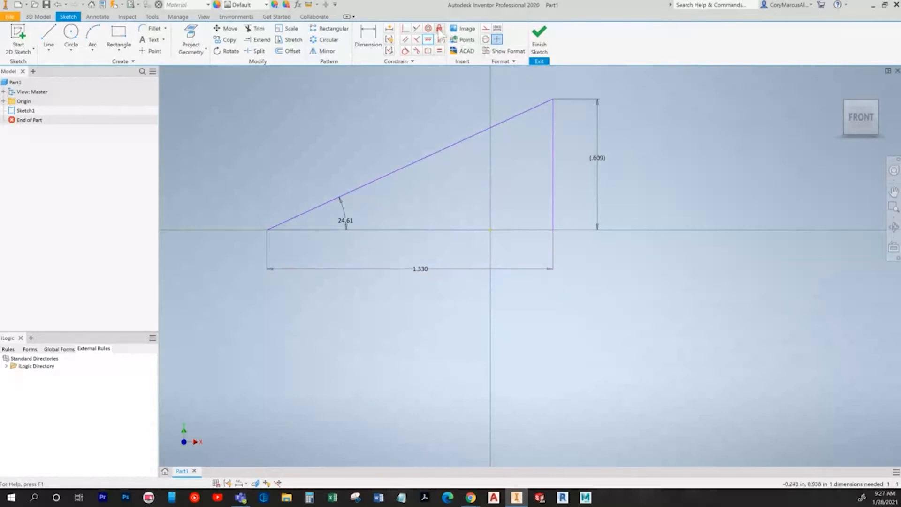
pyautogui.click(552, 230)
pyautogui.click(490, 230)
pyautogui.press('Escape')
pyautogui.moveTo(536, 254); pyautogui.dragTo(594, 255, button='middle')
pyautogui.scroll(-4, 526, 235)
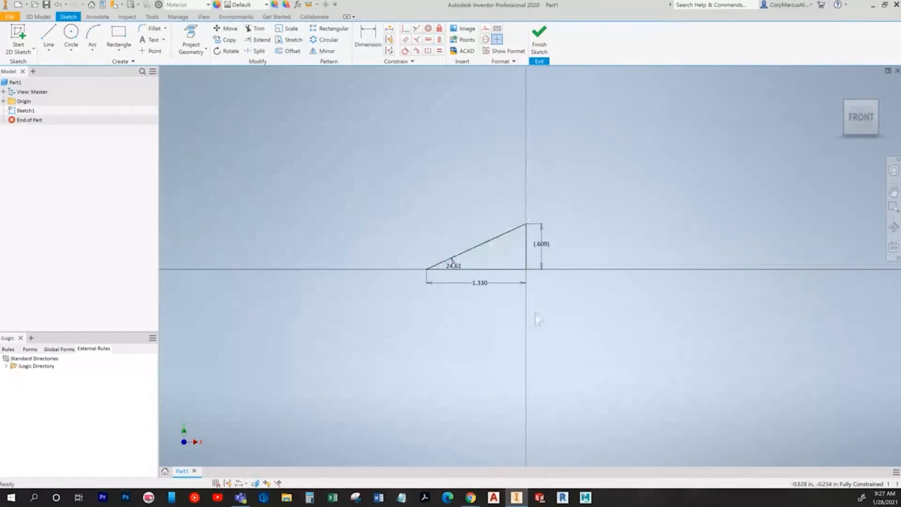
pyautogui.scroll(3, 527, 262)
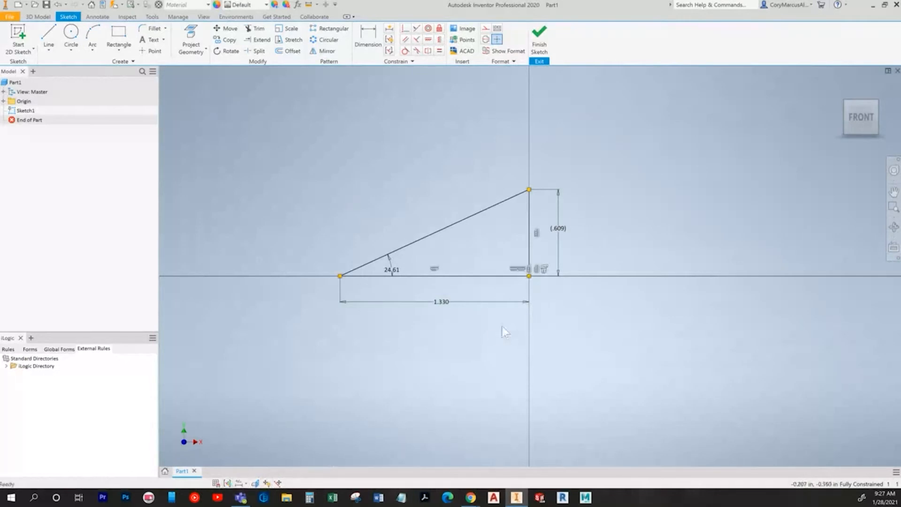
# - Delete the horizontal and vertical constraints between the triangle's lower-right corner and the origin
pyautogui.scroll(3, 478, 309)
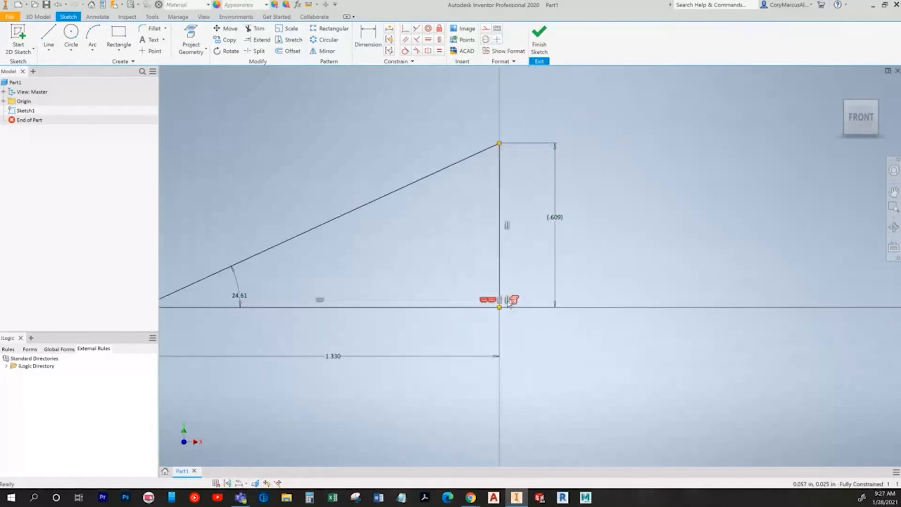
pyautogui.scroll(5, 504, 305)
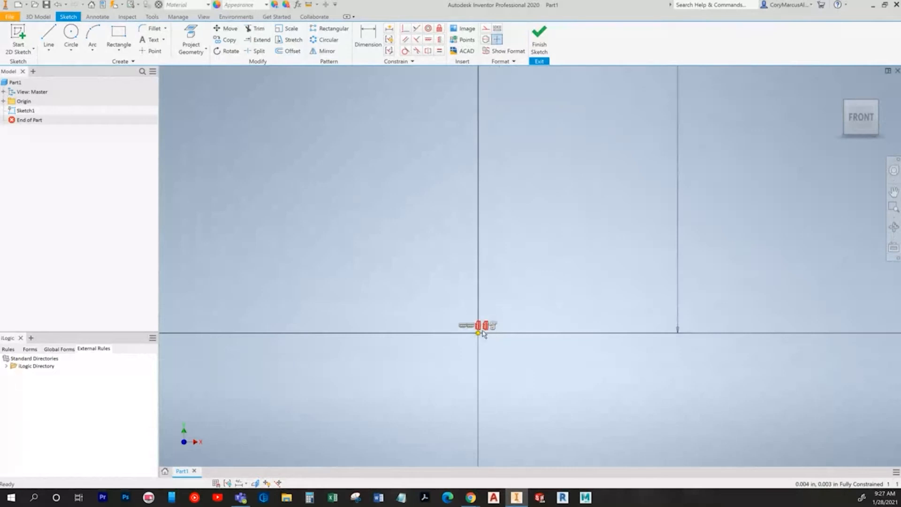
pyautogui.rightClick(468, 329)
pyautogui.click(468, 306)
# - Hide all sketch constraints and move the triangle down and right, off the origin
pyautogui.scroll(-8, 495, 319)
pyautogui.moveTo(498, 332); pyautogui.dragTo(507, 334, button='middle')
pyautogui.click(227, 483)
pyautogui.click(498, 253)
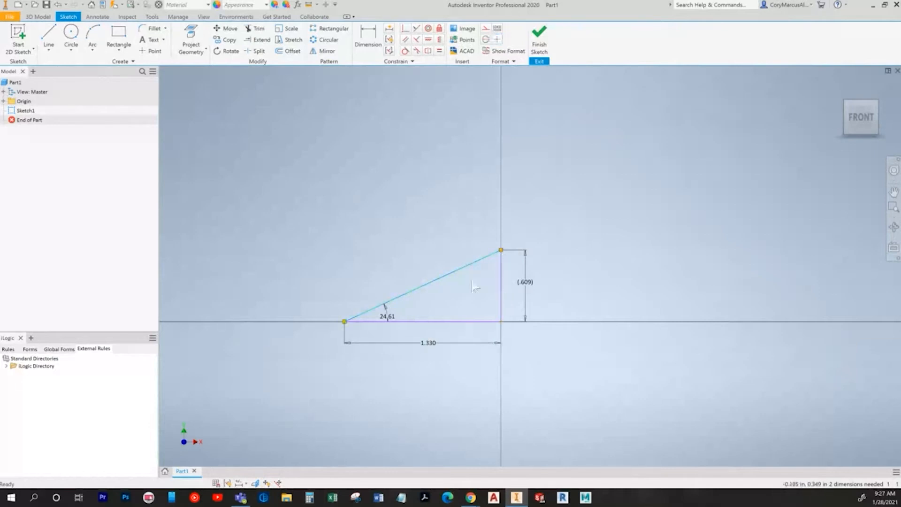
pyautogui.moveTo(501, 251); pyautogui.dragTo(542, 278)
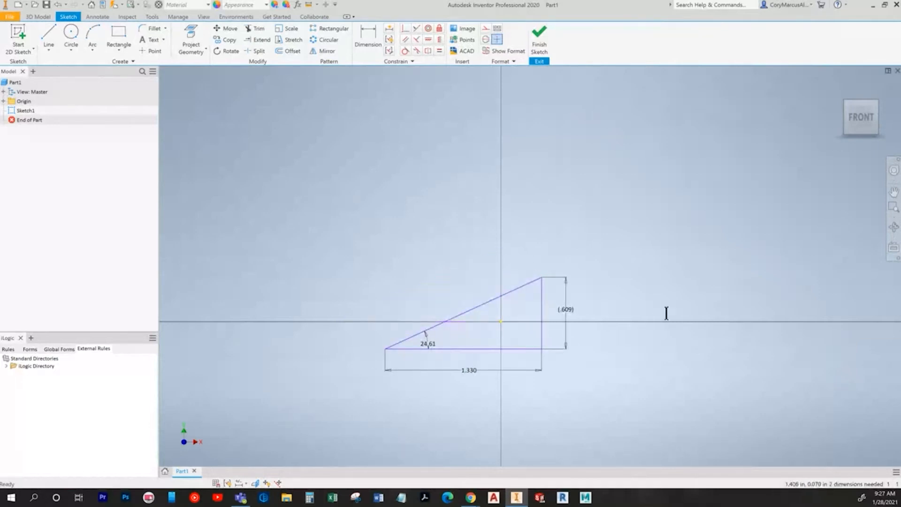
# - Read ahead to textbook page 5-15, and make the triangle's lower-right corner coincident with the origin in Inventor
pyautogui.hotkey('alt', 'Tab')
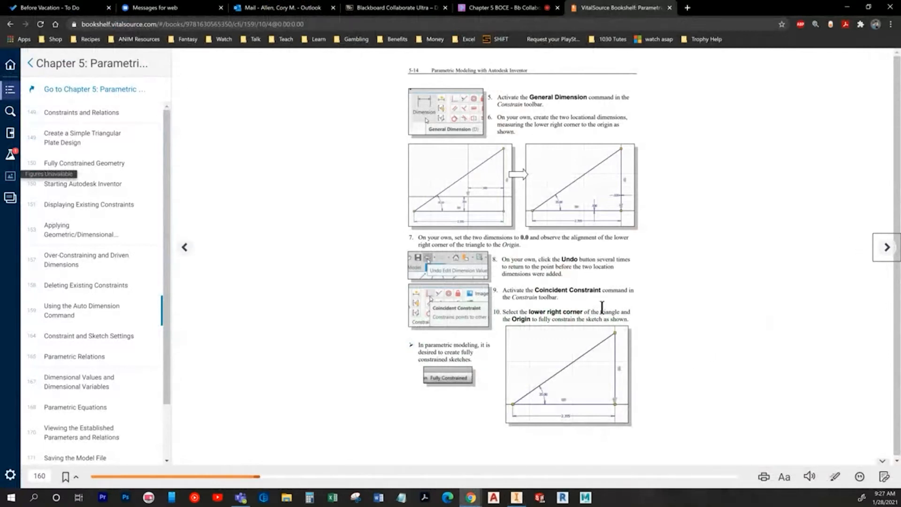
pyautogui.click(887, 248)
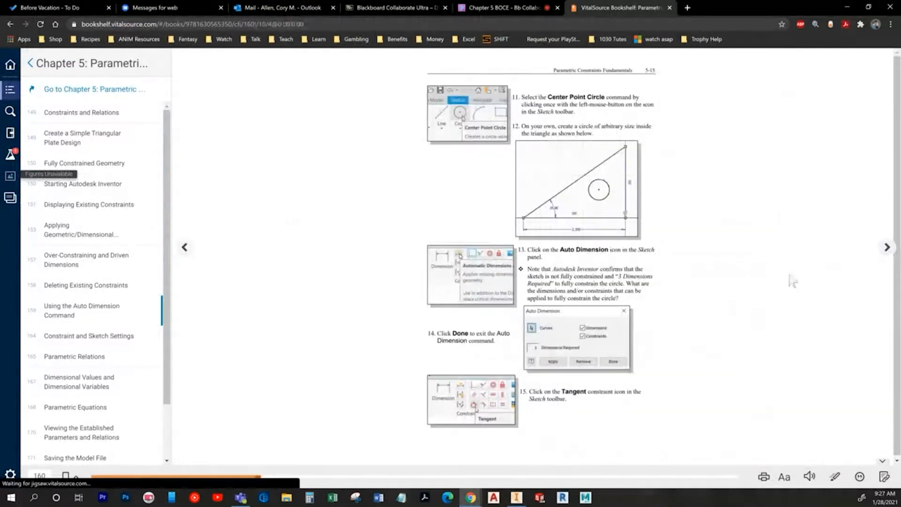
pyautogui.hotkey('alt', 'Tab')
pyautogui.click(405, 28)
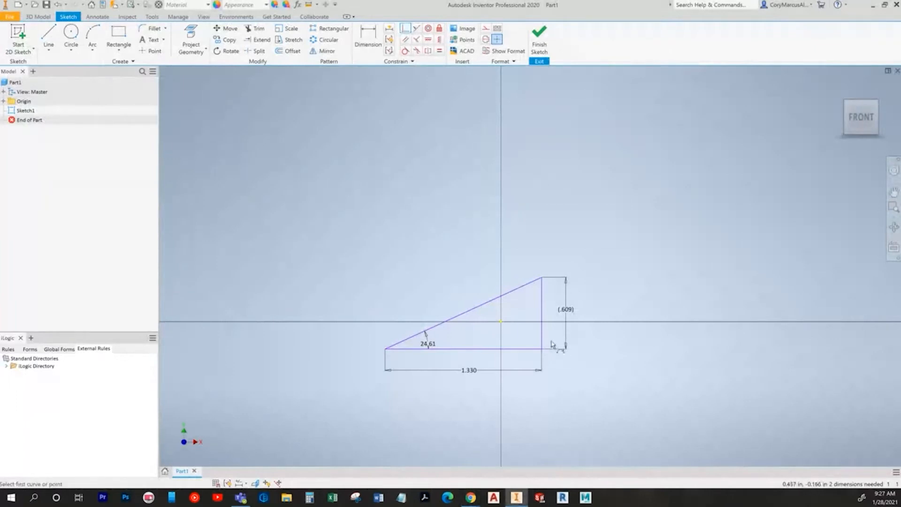
pyautogui.click(542, 348)
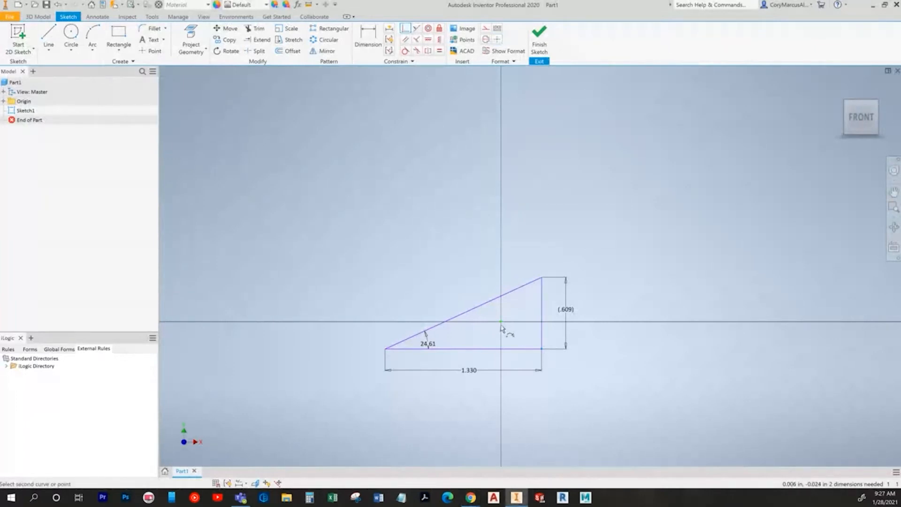
pyautogui.click(501, 322)
pyautogui.press('Escape')
# - Check the textbook's circle instructions, and draw a small center point circle of arbitrary size inside the triangle
pyautogui.hotkey('alt', 'Tab')
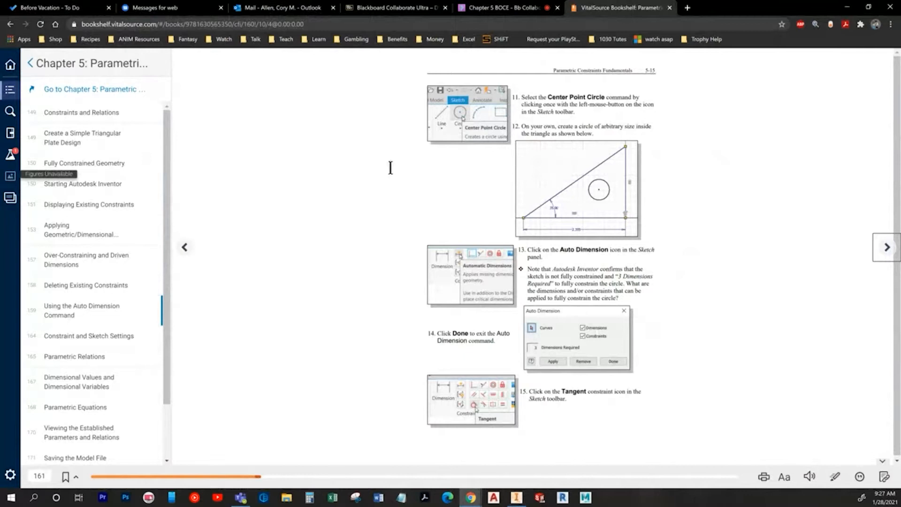
pyautogui.hotkey('alt', 'Tab')
pyautogui.click(71, 38)
pyautogui.click(480, 284)
pyautogui.click(462, 277)
# - Turn to textbook page 5-16, and apply a Tangent constraint between the circle and the triangle's inclined line
pyautogui.hotkey('alt', 'Tab')
pyautogui.click(887, 248)
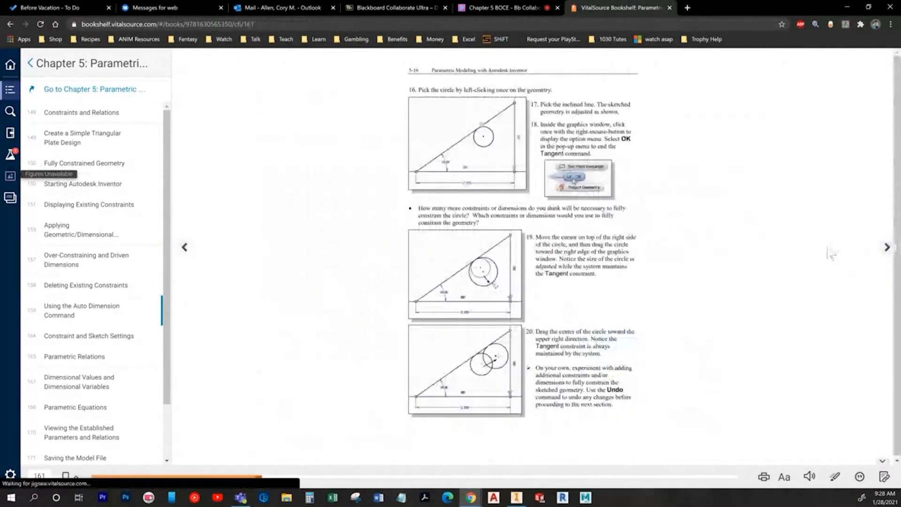
pyautogui.hotkey('alt', 'Tab')
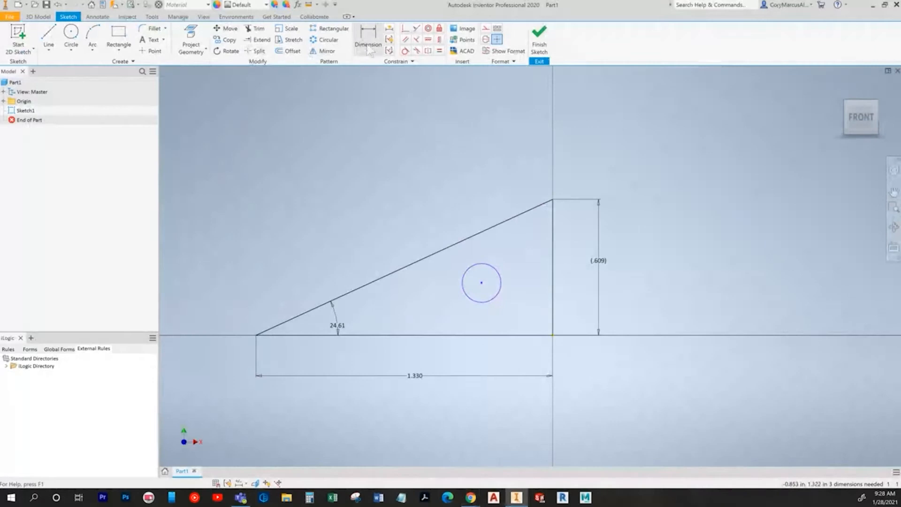
pyautogui.click(405, 50)
pyautogui.click(489, 268)
pyautogui.click(467, 240)
# - Consult the textbook's drag exercise, and resize and reposition the tangent circle along the inclined line
pyautogui.hotkey('alt', 'Tab')
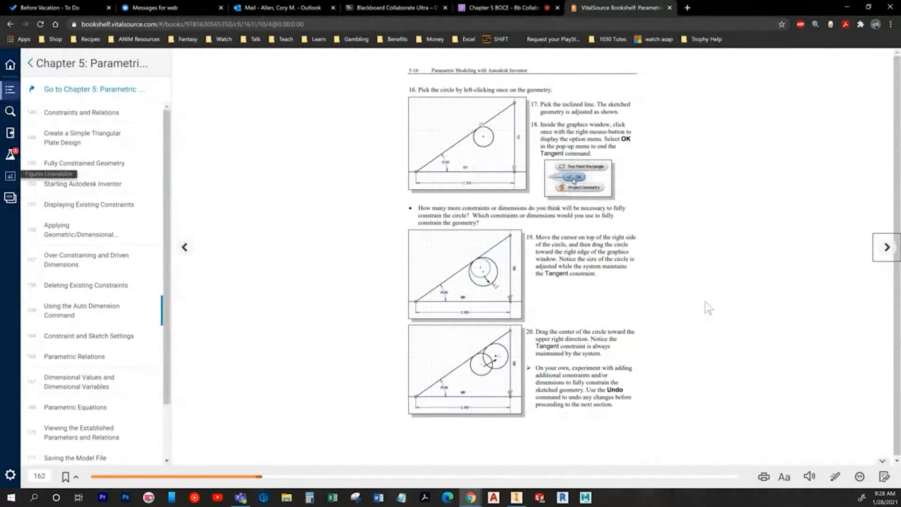
pyautogui.hotkey('alt', 'Tab')
pyautogui.moveTo(483, 278); pyautogui.dragTo(493, 301)
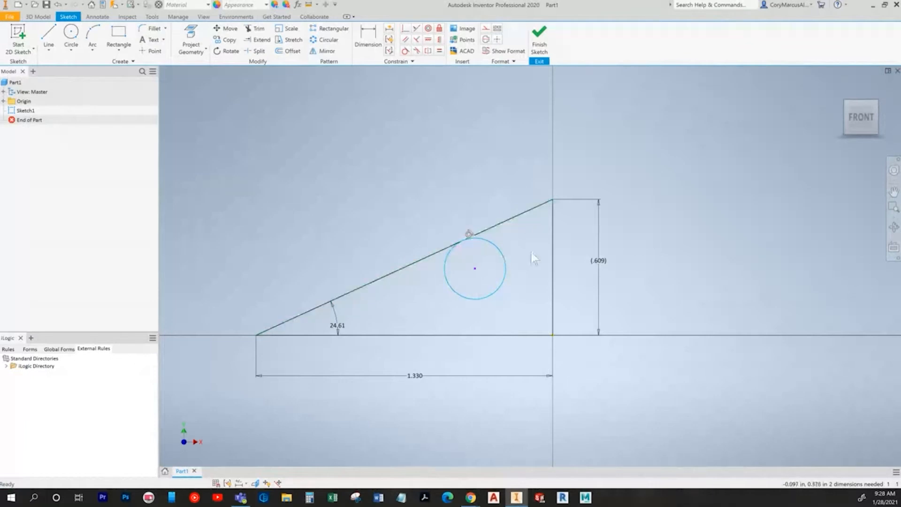
pyautogui.moveTo(475, 271); pyautogui.dragTo(453, 304)
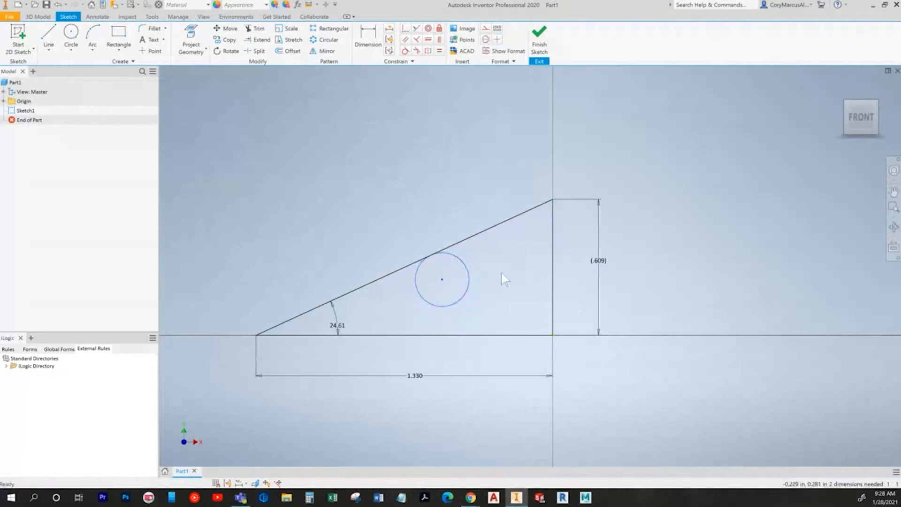
# - Following textbook page 5-17, make the circle's center coincident with the triangle's vertical line and shrink the circle
pyautogui.hotkey('alt', 'Tab')
pyautogui.click(887, 248)
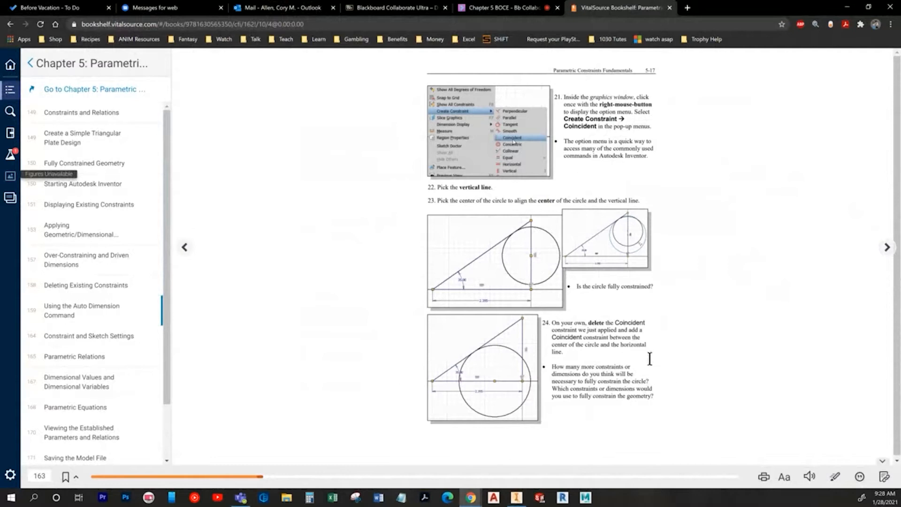
pyautogui.hotkey('alt', 'Tab')
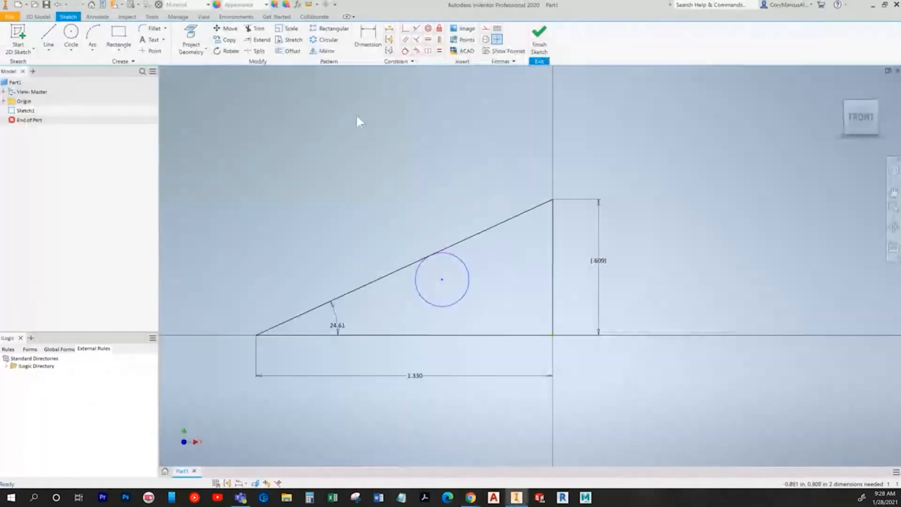
pyautogui.click(406, 30)
pyautogui.click(457, 274)
pyautogui.click(555, 228)
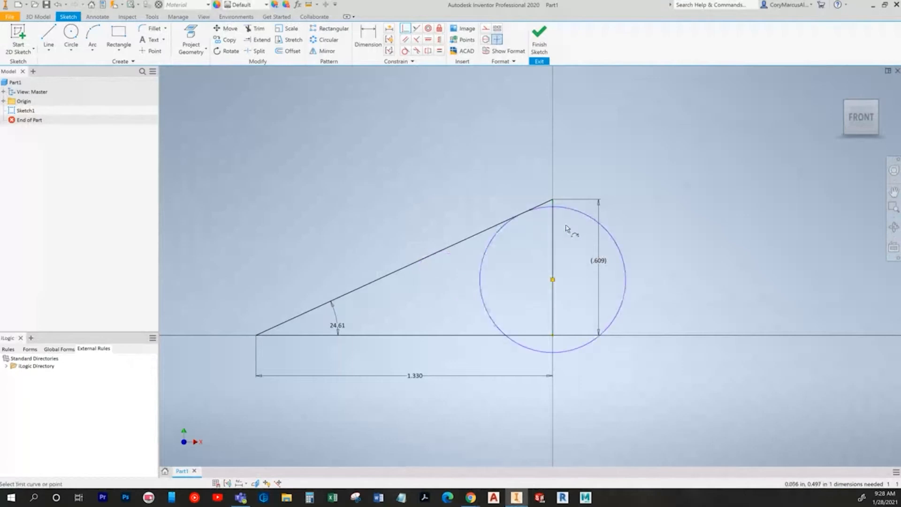
pyautogui.press('Escape')
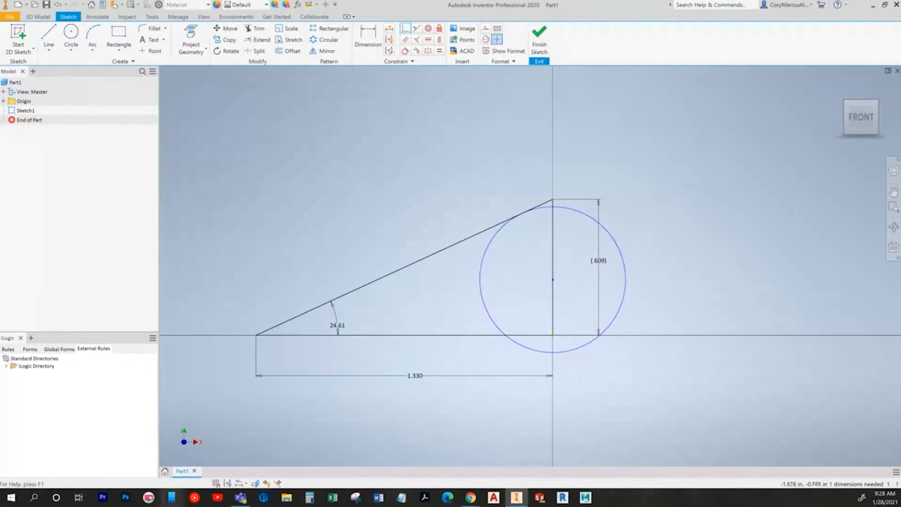
pyautogui.moveTo(583, 351); pyautogui.dragTo(579, 307)
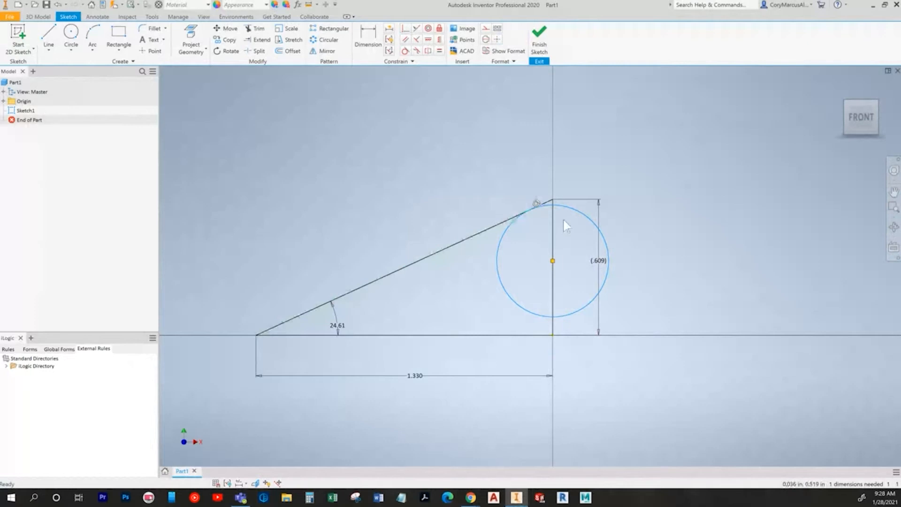
pyautogui.moveTo(582, 315); pyautogui.dragTo(583, 277)
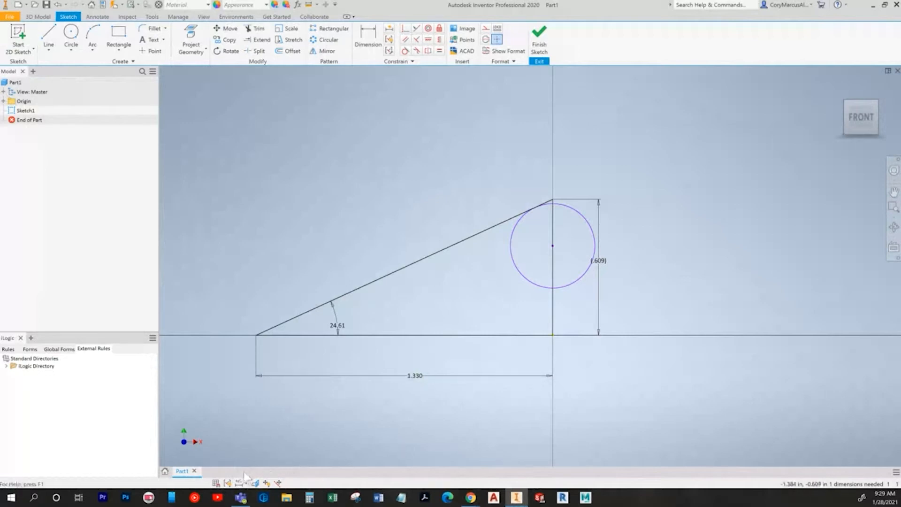
# - Delete the coincident constraint between the circle's center and the vertical line, and move the circle back inside the triangle
pyautogui.click(228, 483)
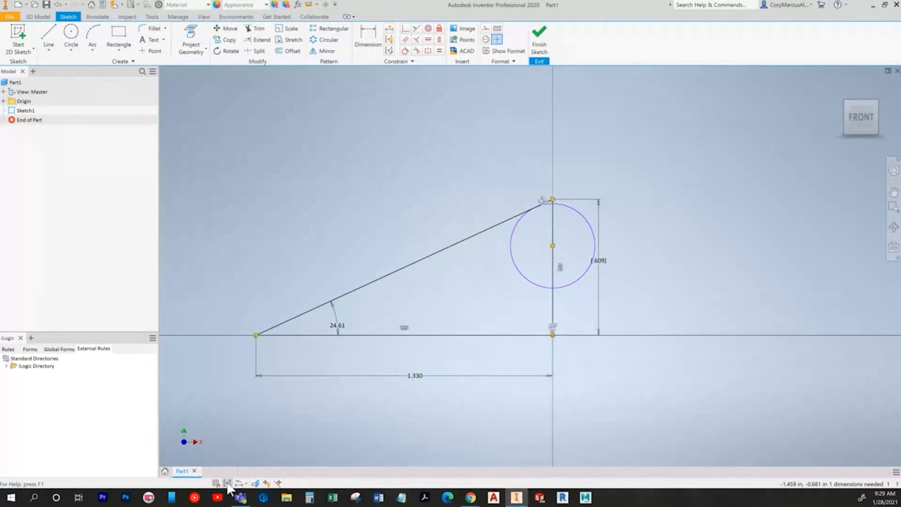
pyautogui.rightClick(542, 239)
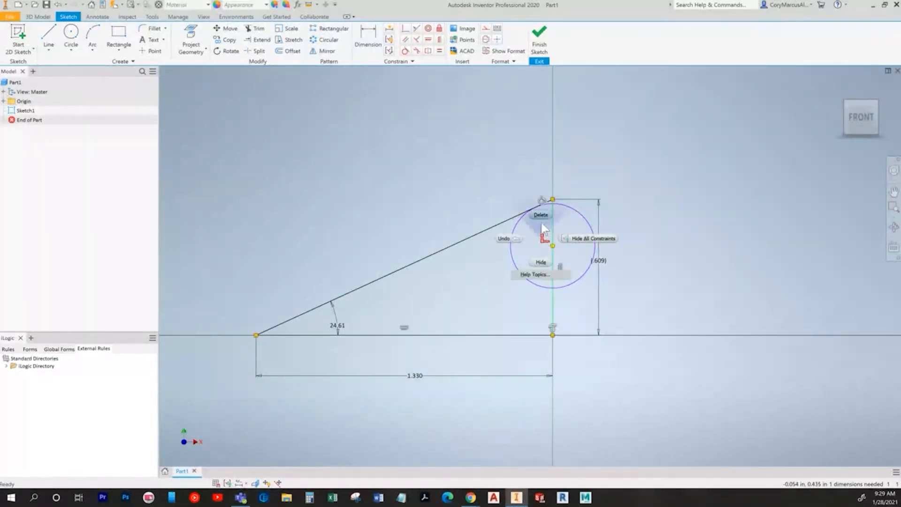
pyautogui.click(540, 217)
pyautogui.moveTo(553, 249); pyautogui.dragTo(507, 266)
# - Make the circle's center coincident with the triangle's horizontal base line, and slide the circle left along it
pyautogui.click(405, 30)
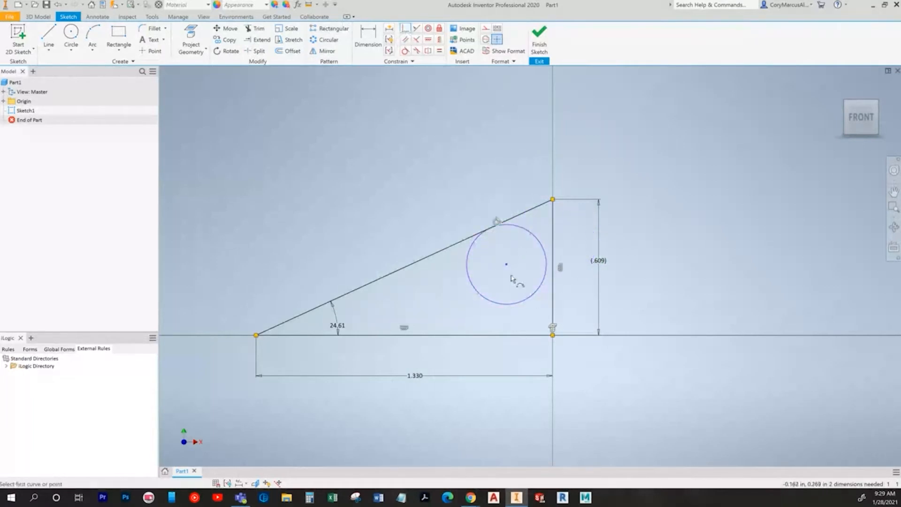
pyautogui.click(507, 266)
pyautogui.click(524, 328)
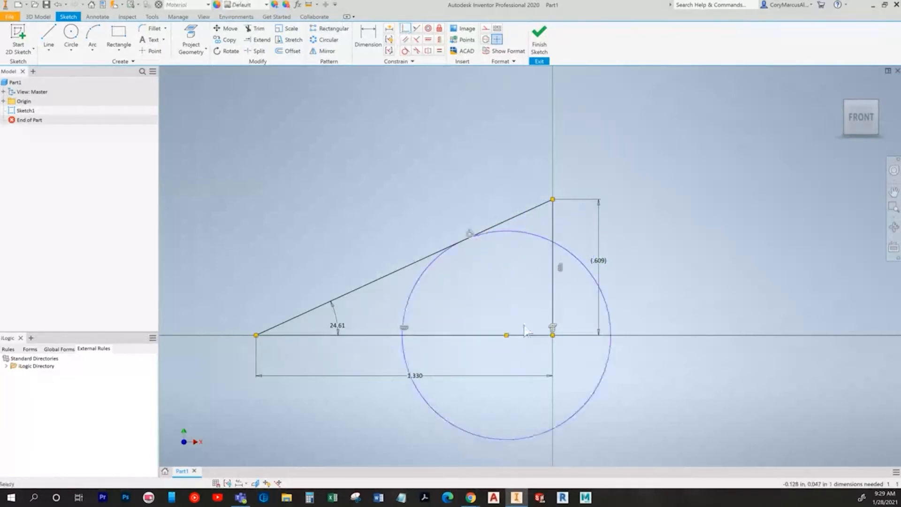
pyautogui.click(228, 484)
pyautogui.moveTo(507, 336); pyautogui.dragTo(370, 308)
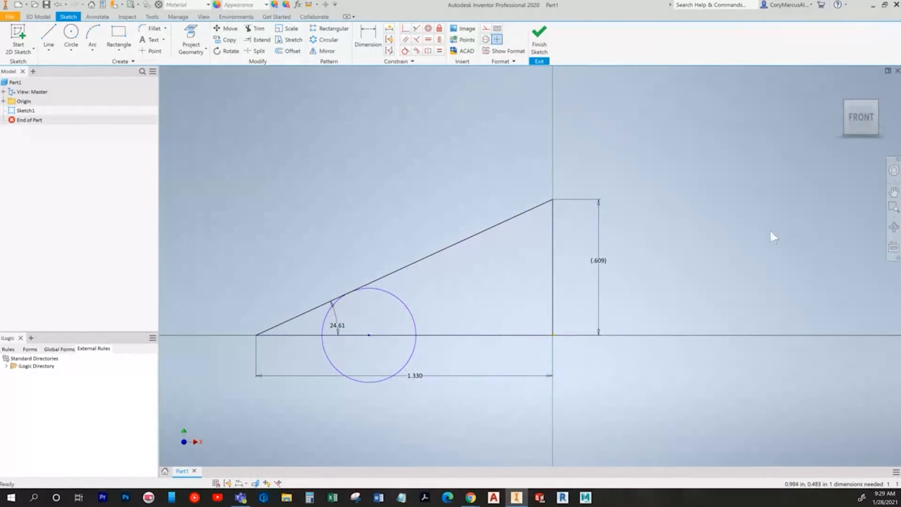
# - Turn to textbook page 5-18, and undo the circle's edits and constraints back to the originally drawn circle
pyautogui.hotkey('alt', 'Tab')
pyautogui.click(886, 248)
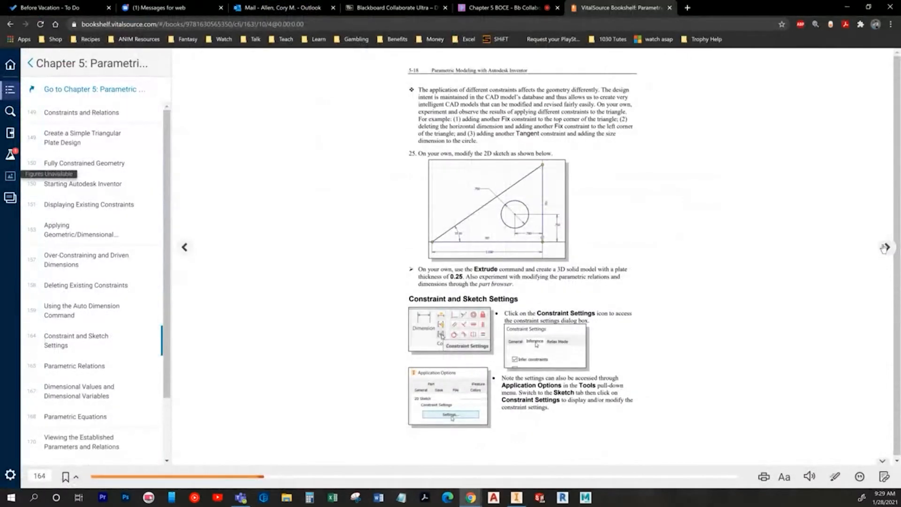
pyautogui.hotkey('alt', 'Tab')
pyautogui.hotkey('ctrl', 'z')
pyautogui.hotkey('ctrl', 'z')
pyautogui.hotkey('ctrl', 'z')
pyautogui.hotkey('ctrl', 'z')
pyautogui.press('F9')
pyautogui.hotkey('ctrl', 'z')
pyautogui.hotkey('ctrl', 'z')
pyautogui.hotkey('ctrl', 'z')
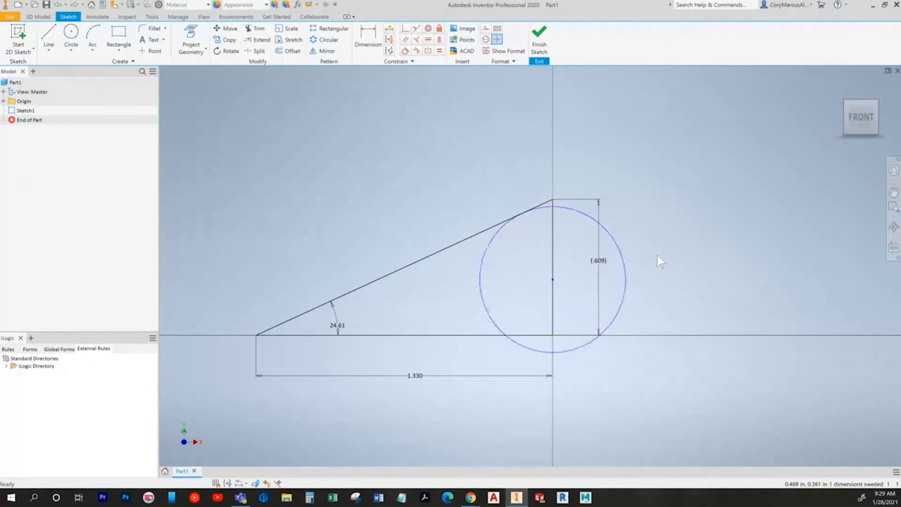
pyautogui.hotkey('ctrl', 'z')
pyautogui.hotkey('ctrl', 'z')
pyautogui.hotkey('ctrl', 'z')
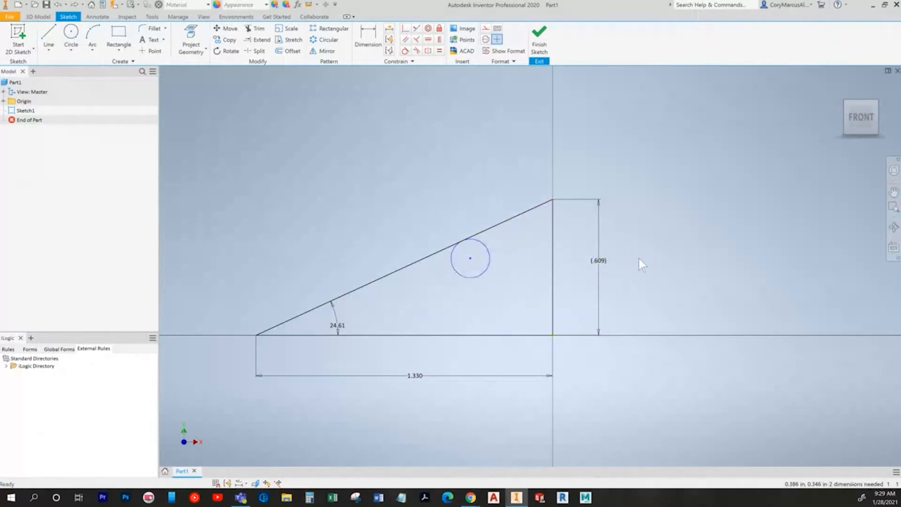
# - Check the textbook's modified sketch, and set the triangle's angle dimension to 35 degrees
pyautogui.hotkey('alt', 'Tab')
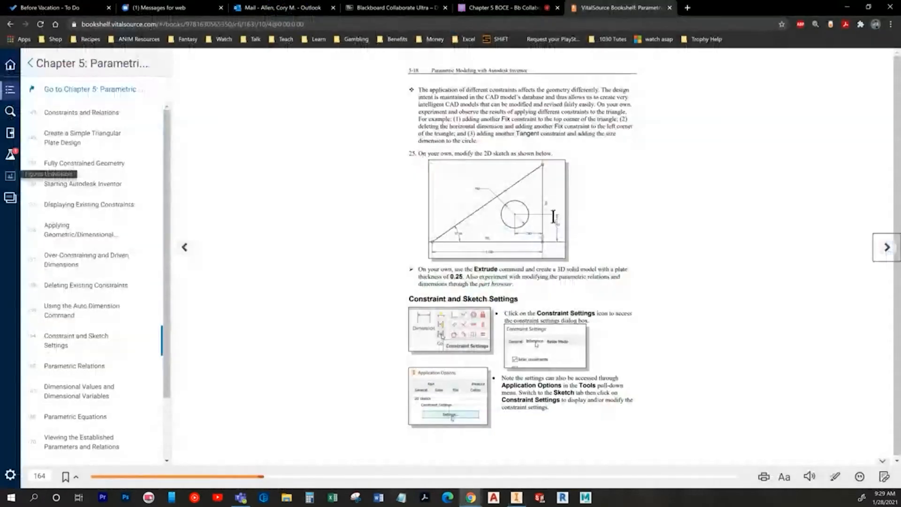
pyautogui.hotkey('alt', 'Tab')
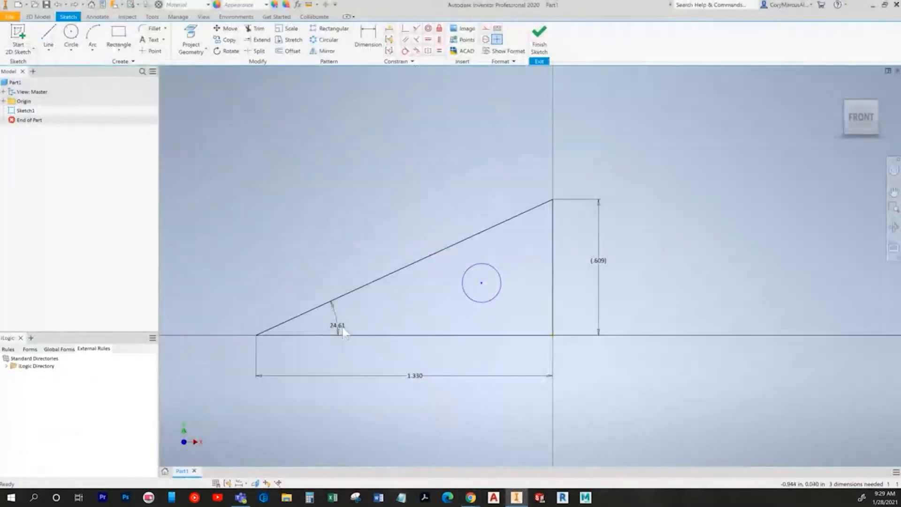
pyautogui.write('35')
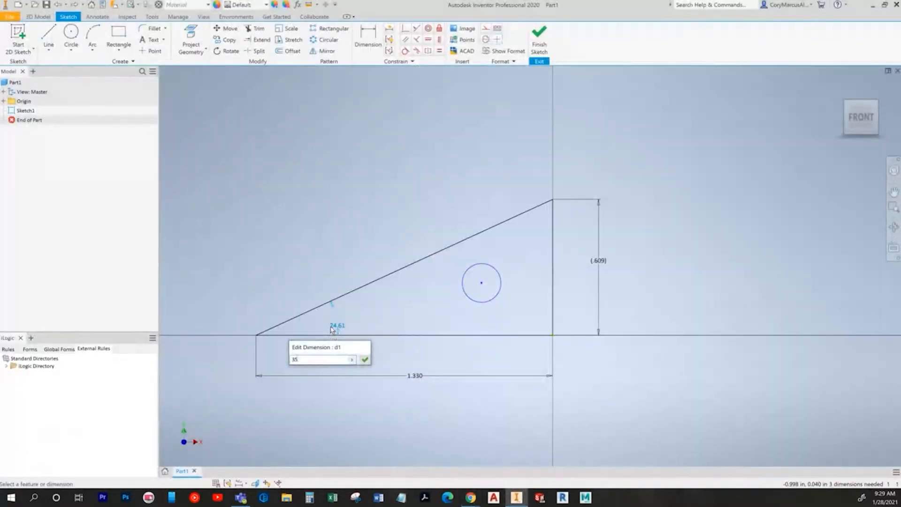
pyautogui.press('Return')
# - Check the textbook figure again, and set the triangle's base length to 3 inches
pyautogui.hotkey('alt', 'Tab')
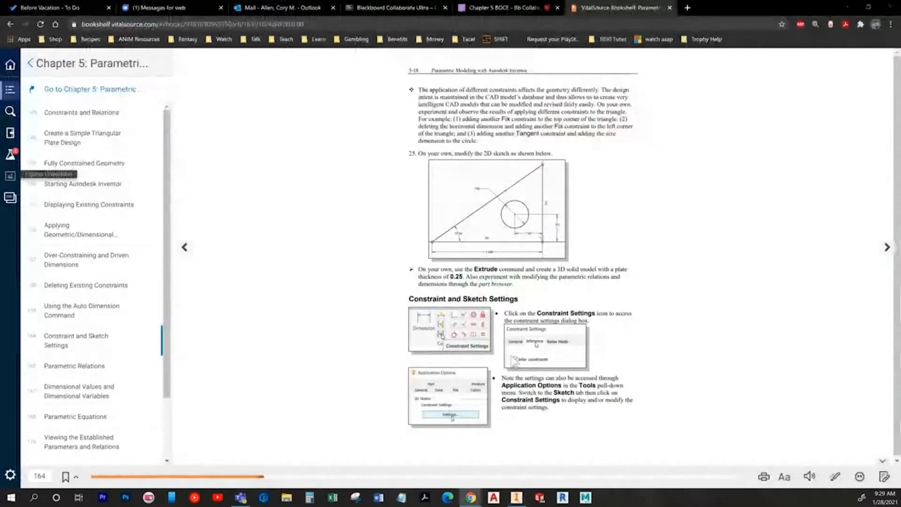
pyautogui.hotkey('alt', 'Tab')
pyautogui.doubleClick(419, 380)
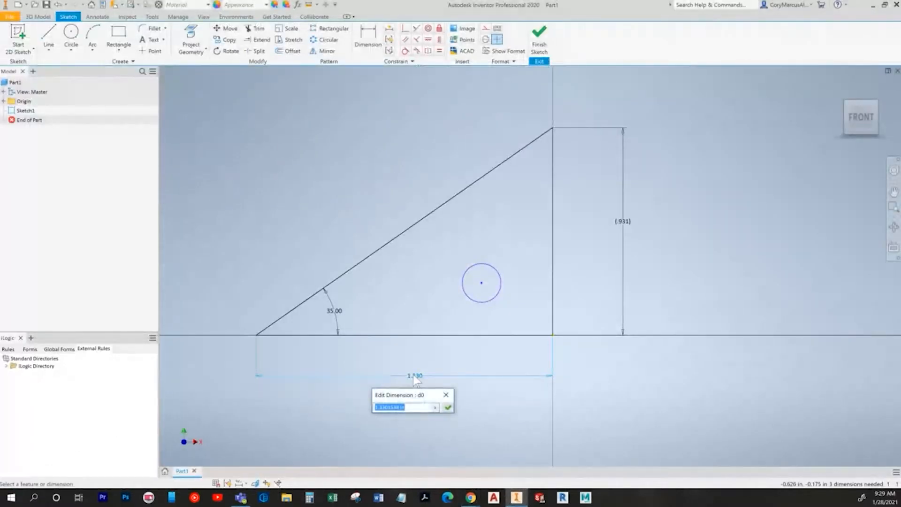
pyautogui.write('3')
pyautogui.press('Return')
# - Move the circle up and left toward the middle of the resized triangle, and enlarge it
pyautogui.scroll(-5, 589, 287)
pyautogui.scroll(3, 589, 287)
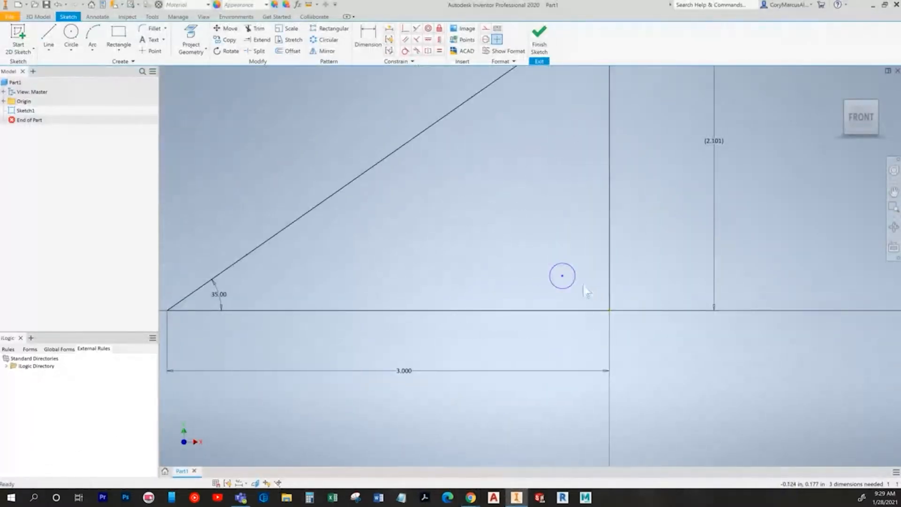
pyautogui.moveTo(563, 277)
pyautogui.mouseDown()
pyautogui.moveTo(526, 248)
pyautogui.moveTo(455, 222)
pyautogui.moveTo(484, 258)
pyautogui.mouseUp()
pyautogui.scroll(-2, 530, 210)
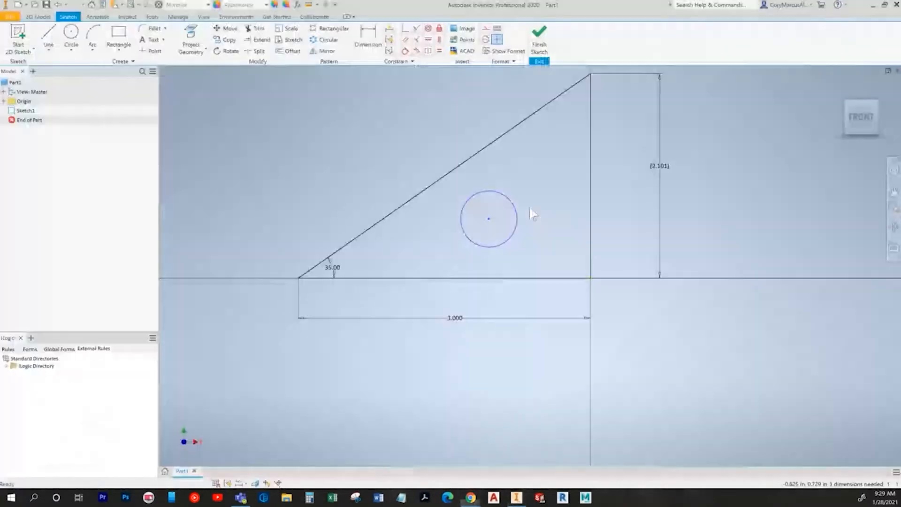
# - Check the textbook figure, and dimension the circle's center 0.75 inches above the triangle's base
pyautogui.hotkey('alt', 'Tab')
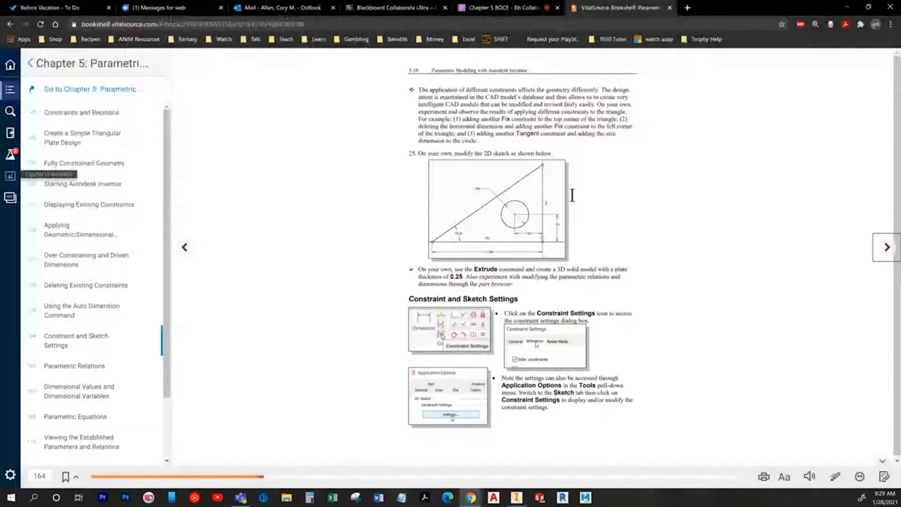
pyautogui.hotkey('alt', 'Tab')
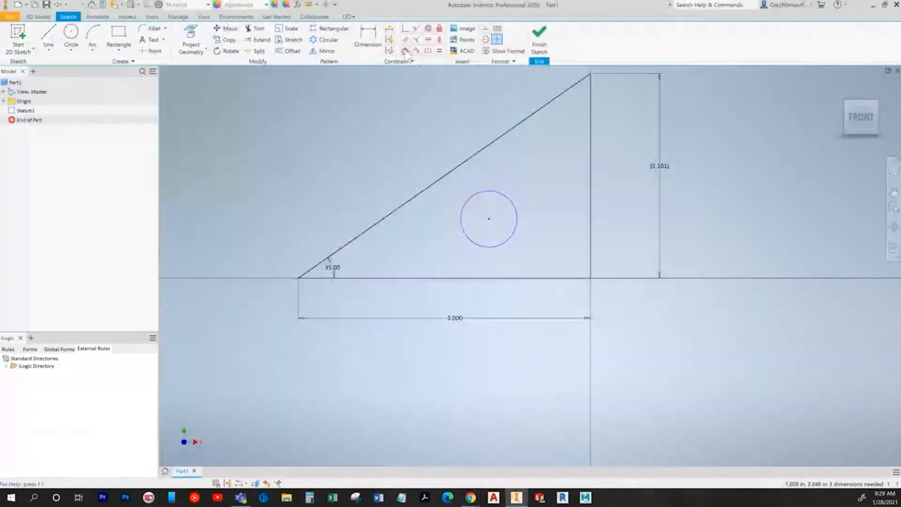
pyautogui.press('d')
pyautogui.click(509, 279)
pyautogui.click(511, 239)
pyautogui.click(623, 238)
pyautogui.write('.875')
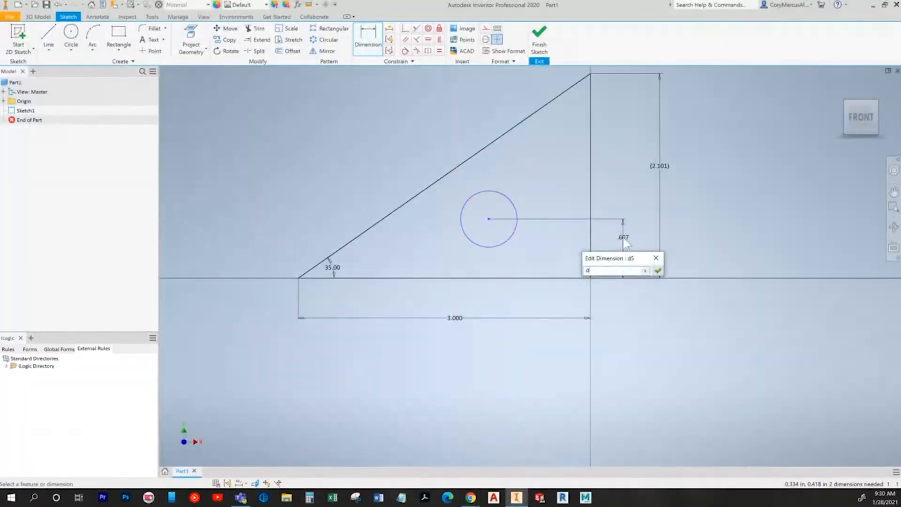
pyautogui.press('BackSpace')
pyautogui.press('BackSpace')
pyautogui.press('BackSpace')
pyautogui.write('75')
pyautogui.press('Return')
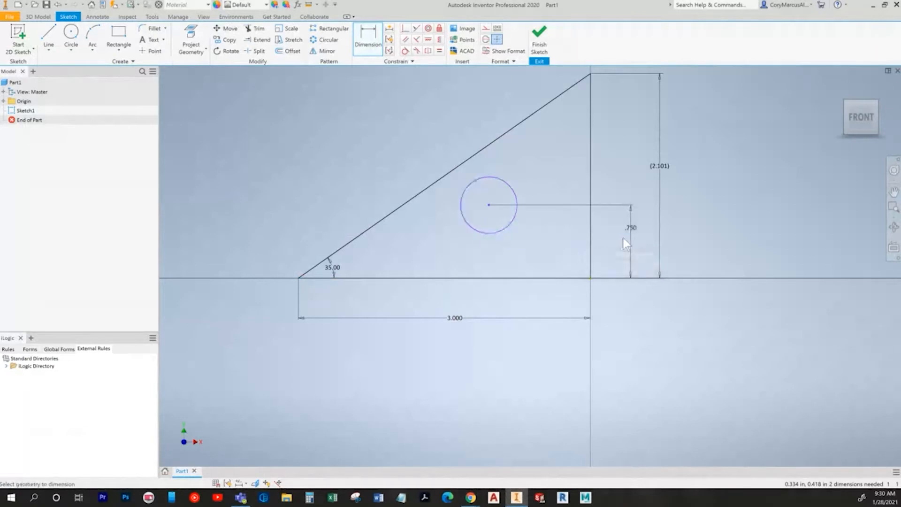
# - Dimension the circle's center 0.75 inches horizontally from the triangle's right-angle corner
pyautogui.click(515, 192)
pyautogui.click(591, 276)
pyautogui.click(547, 299)
pyautogui.write('.75')
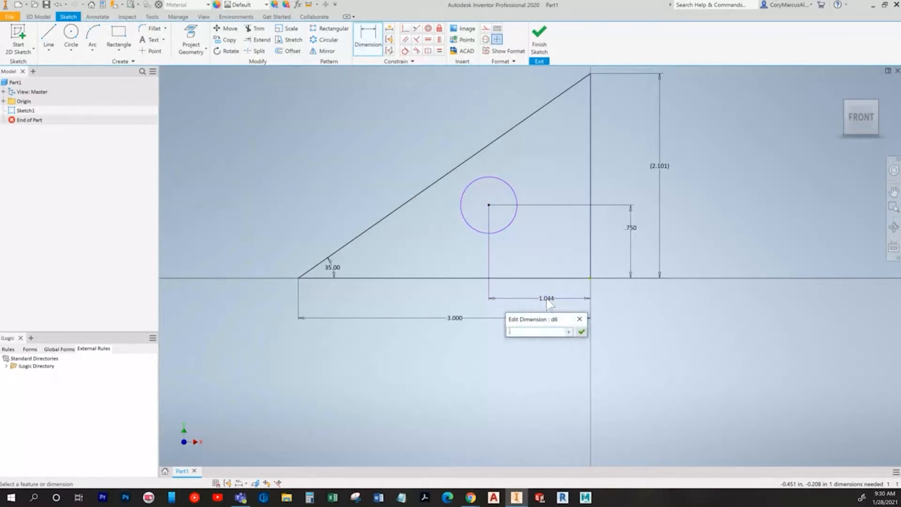
pyautogui.press('Return')
# - Dimension the circle's diameter as 0.75 inches
pyautogui.click(502, 232)
pyautogui.click(478, 289)
pyautogui.write('.75')
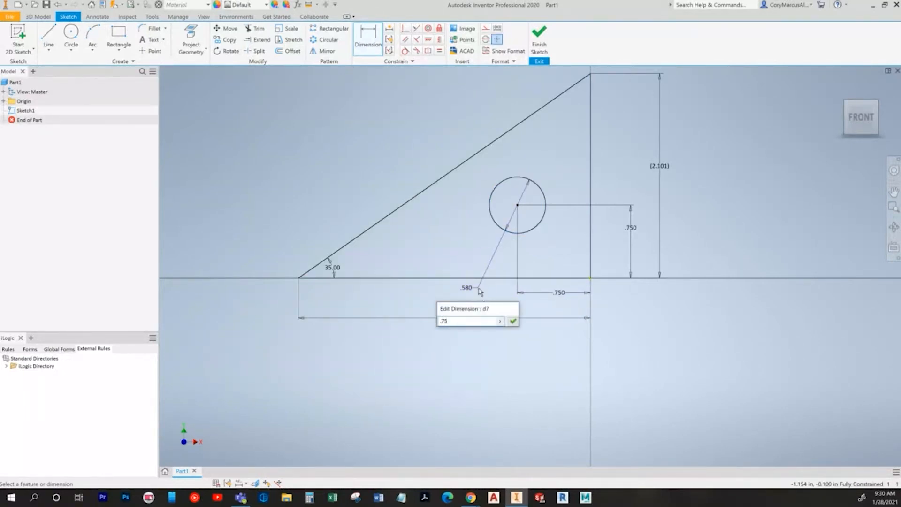
pyautogui.press('Return')
# - Check the plate thickness in the textbook, and extrude the triangle around the hole 0.25 inches symmetrically about the sketch plane
pyautogui.hotkey('alt', 'Tab')
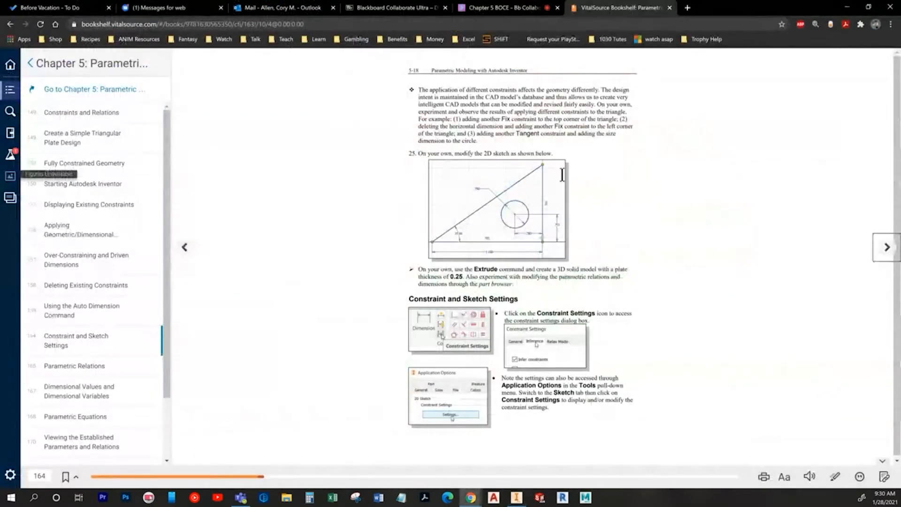
pyautogui.hotkey('alt', 'Tab')
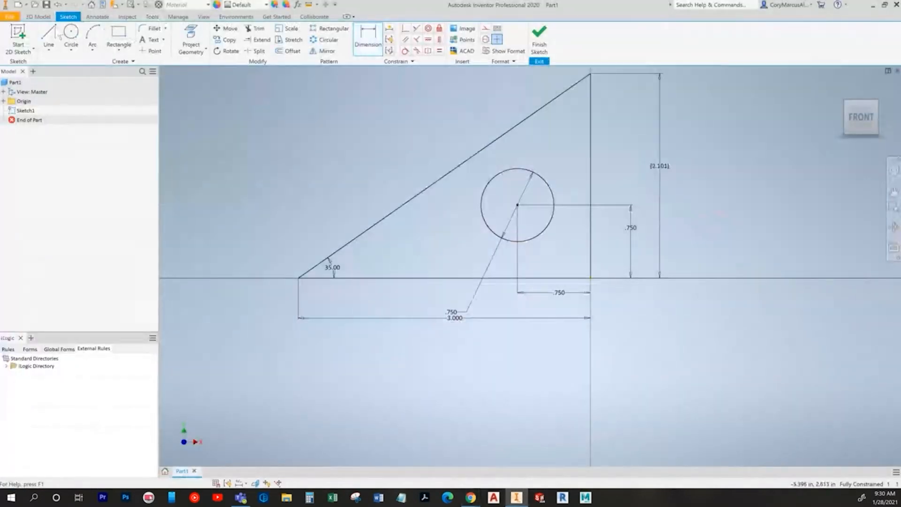
pyautogui.click(38, 17)
pyautogui.click(48, 38)
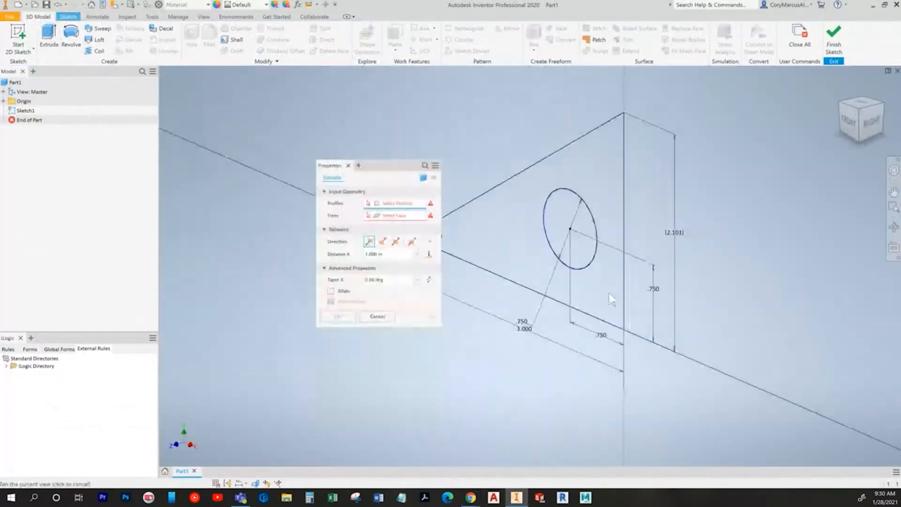
pyautogui.moveTo(400, 256); pyautogui.dragTo(338, 259)
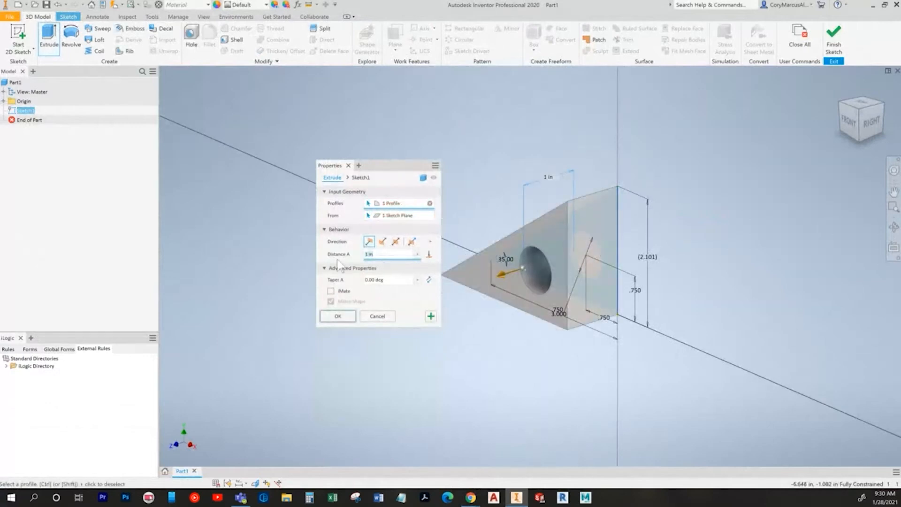
pyautogui.write('.25')
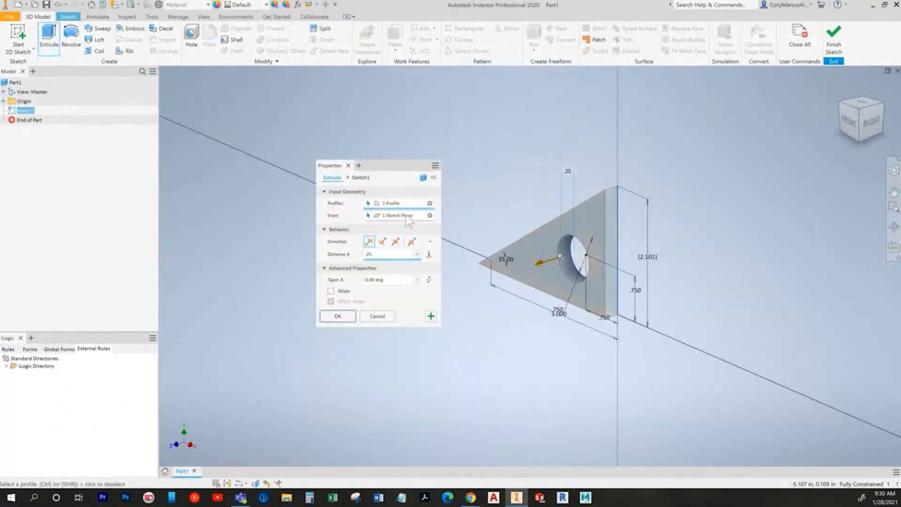
pyautogui.click(396, 244)
pyautogui.click(346, 315)
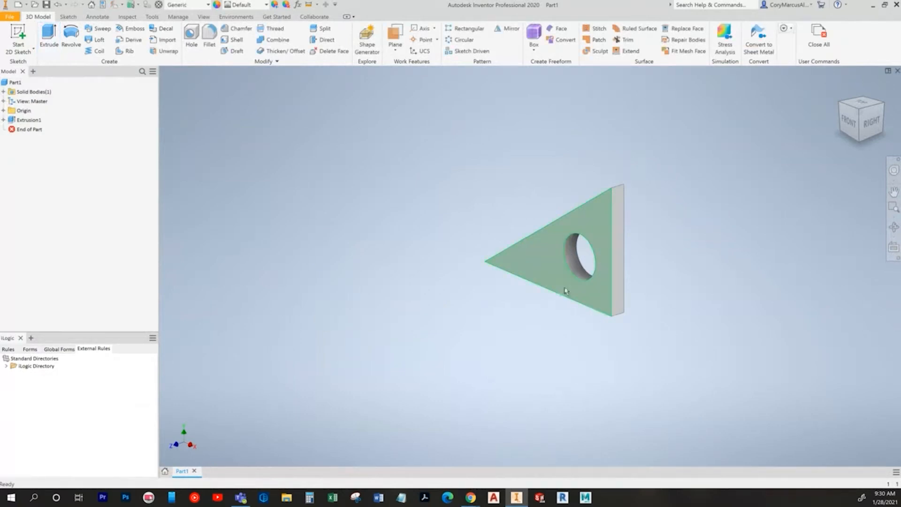
# - Turn to textbook page 5-19 on Parametric Relations, and create a new part file
pyautogui.hotkey('alt', 'Tab')
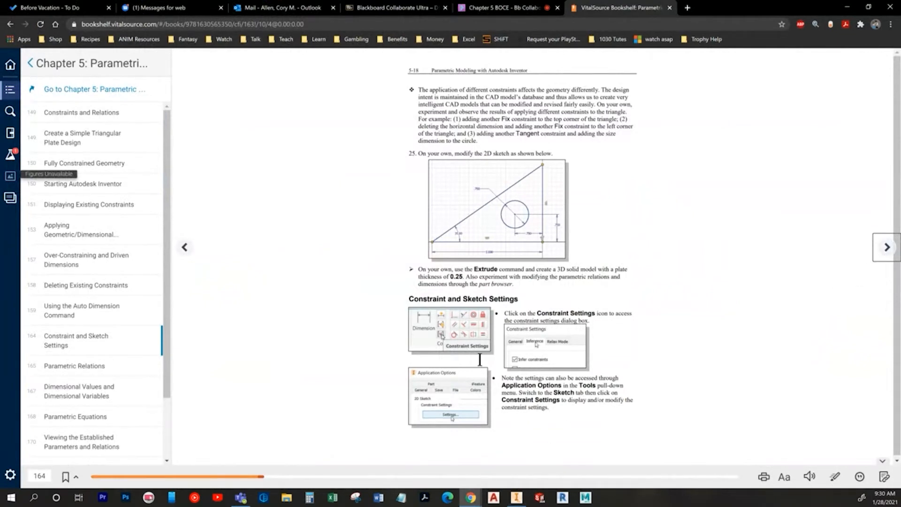
pyautogui.click(888, 248)
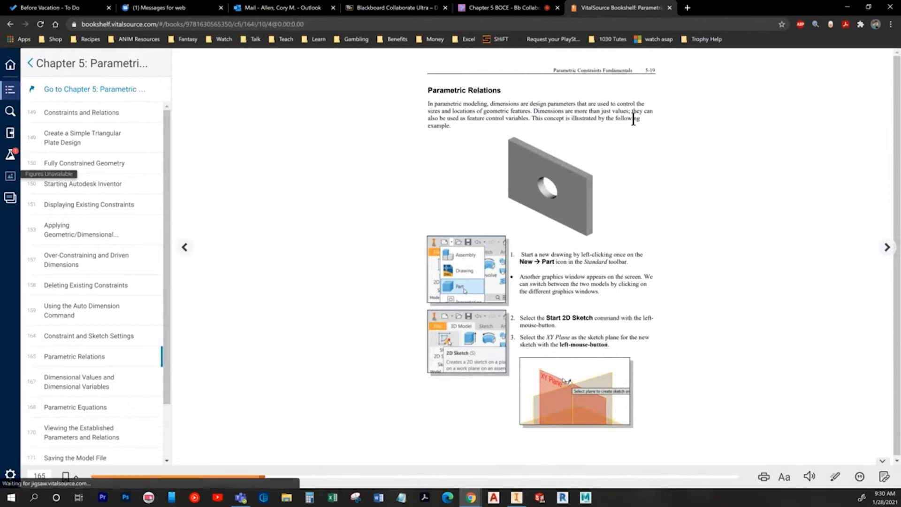
pyautogui.hotkey('alt', 'Tab')
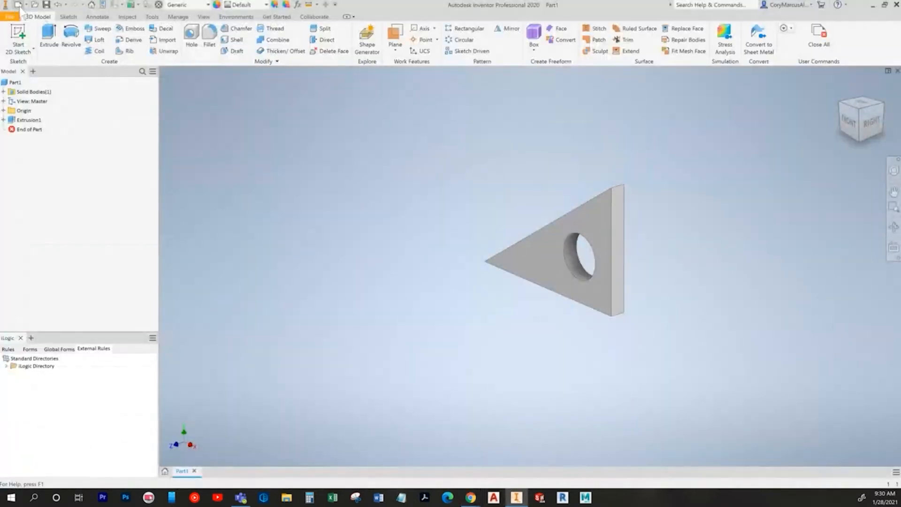
pyautogui.click(18, 5)
pyautogui.doubleClick(312, 170)
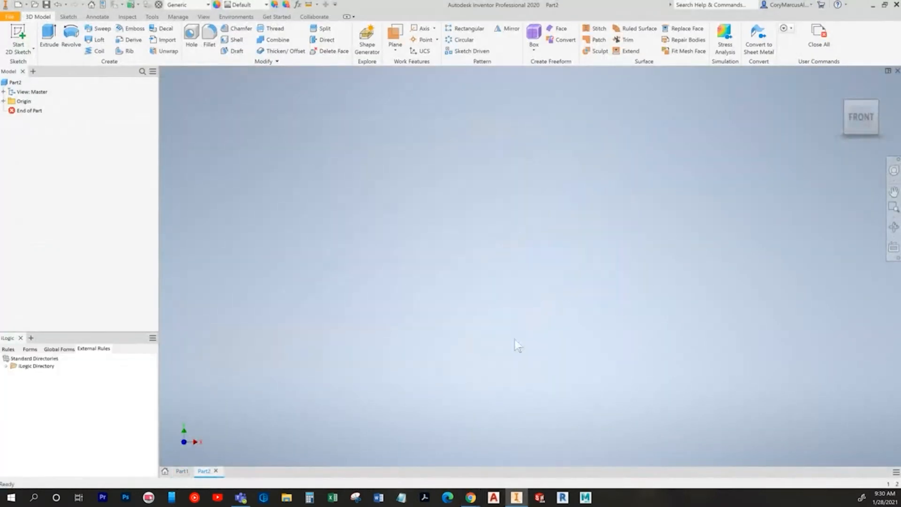
# - Start a 2D sketch on the XY plane of the new part, as the textbook instructs
pyautogui.click(19, 36)
pyautogui.hotkey('alt', 'Tab')
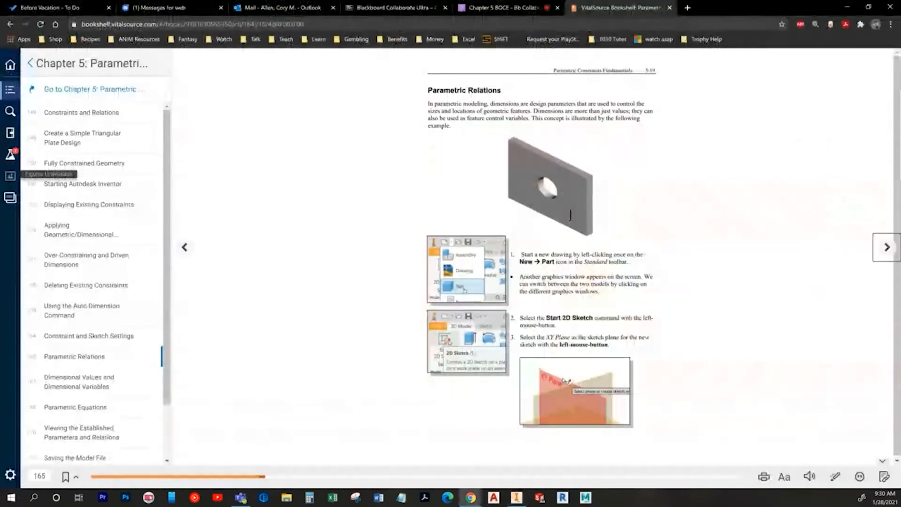
pyautogui.hotkey('alt', 'Tab')
pyautogui.click(488, 158)
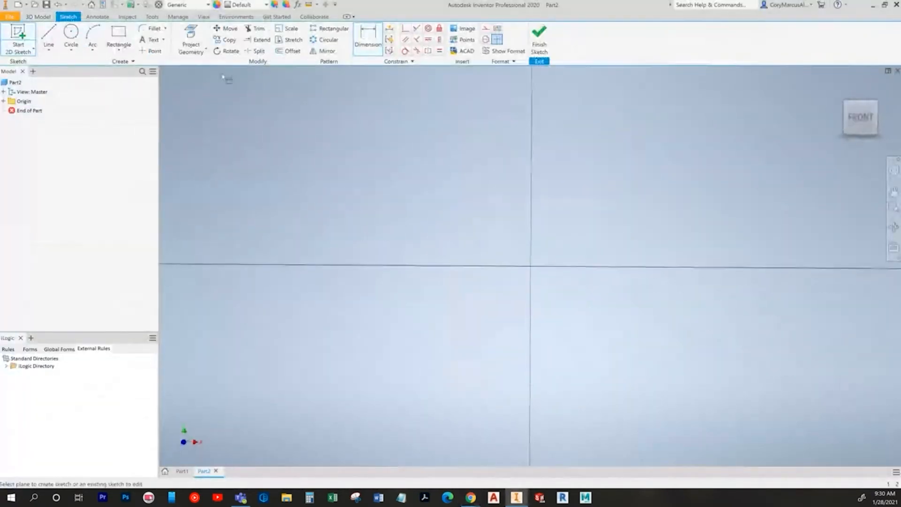
# - Turn to textbook page 5-20, and draw a two-point rectangle of arbitrary size around the sketch origin
pyautogui.hotkey('alt', 'Tab')
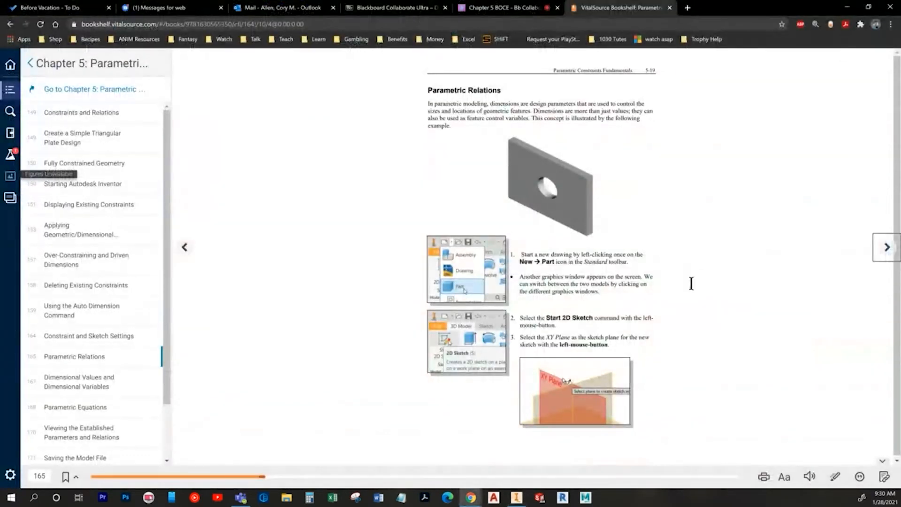
pyautogui.click(879, 249)
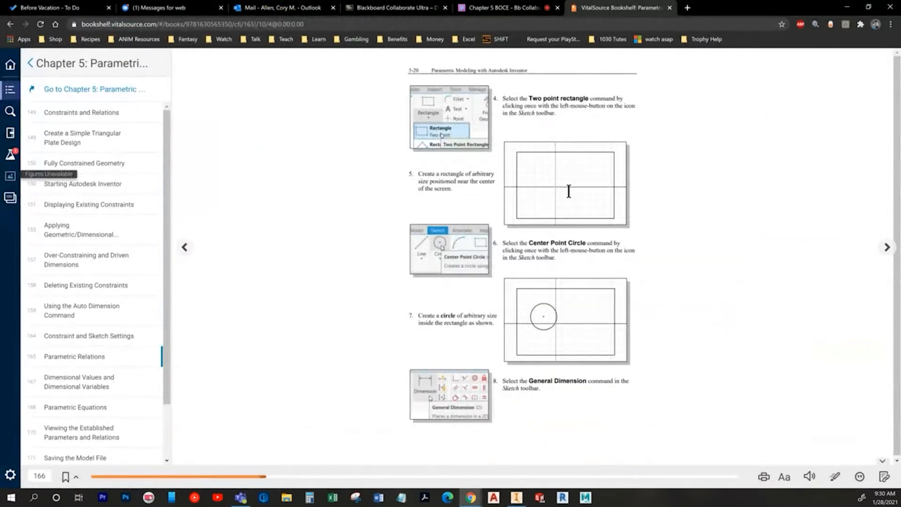
pyautogui.hotkey('alt', 'Tab')
pyautogui.click(119, 37)
pyautogui.click(390, 160)
pyautogui.click(676, 356)
pyautogui.press('p')
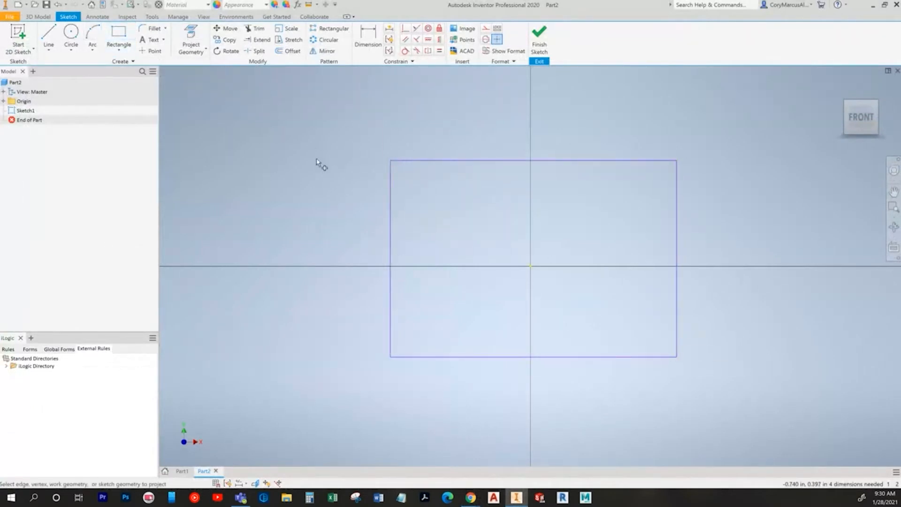
pyautogui.press('Escape')
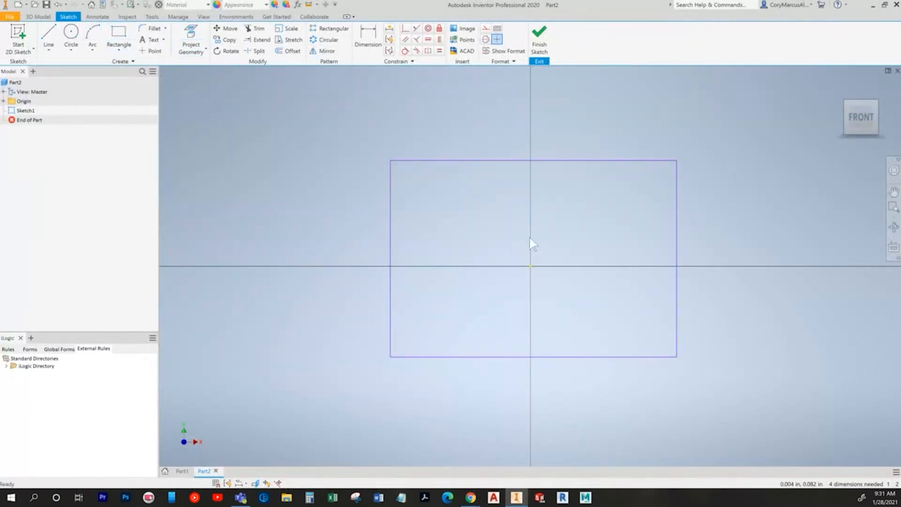
# - Check the circle figure, turn to textbook page 5-21, and draw a center-point circle in the rectangle's upper-left area
pyautogui.hotkey('alt', 'Tab')
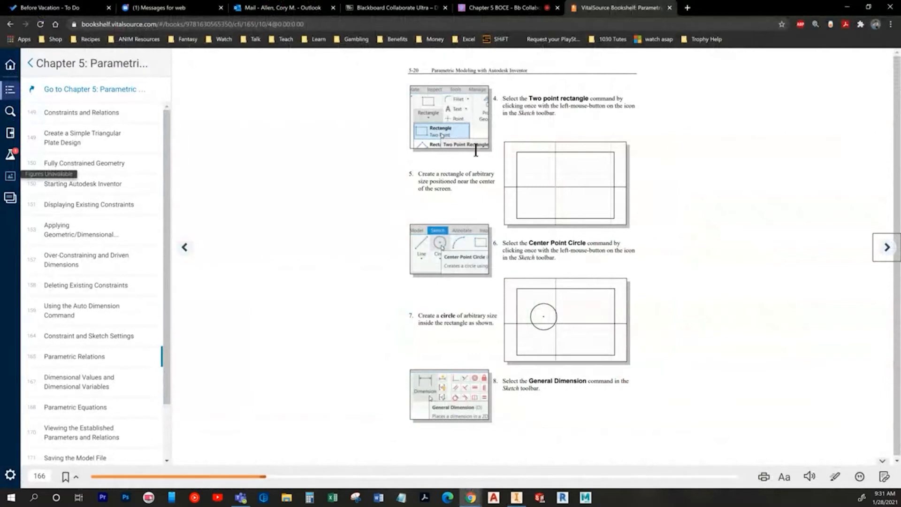
pyautogui.click(887, 247)
pyautogui.hotkey('alt', 'Tab')
pyautogui.click(71, 39)
pyautogui.click(473, 227)
pyautogui.click(485, 231)
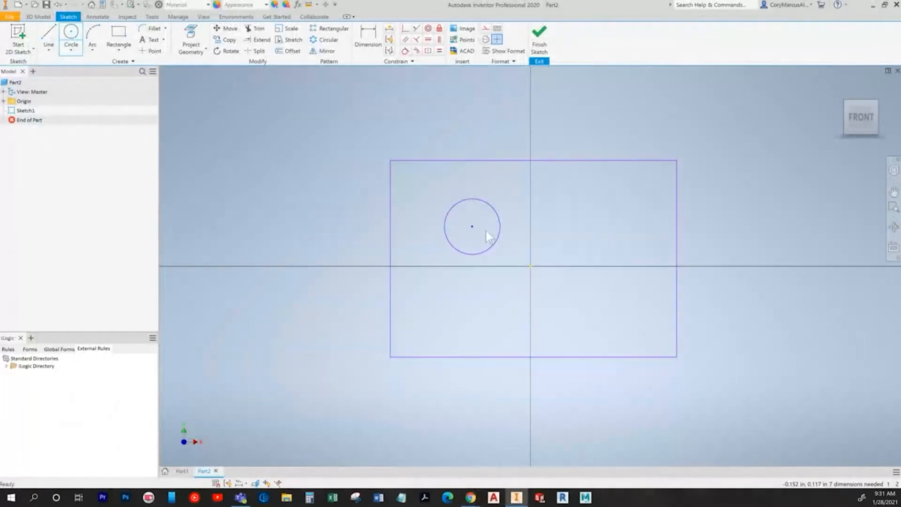
# - Check the textbook's dimensioned figure, and dimension the rectangle's width as 5 inches
pyautogui.hotkey('alt', 'Tab')
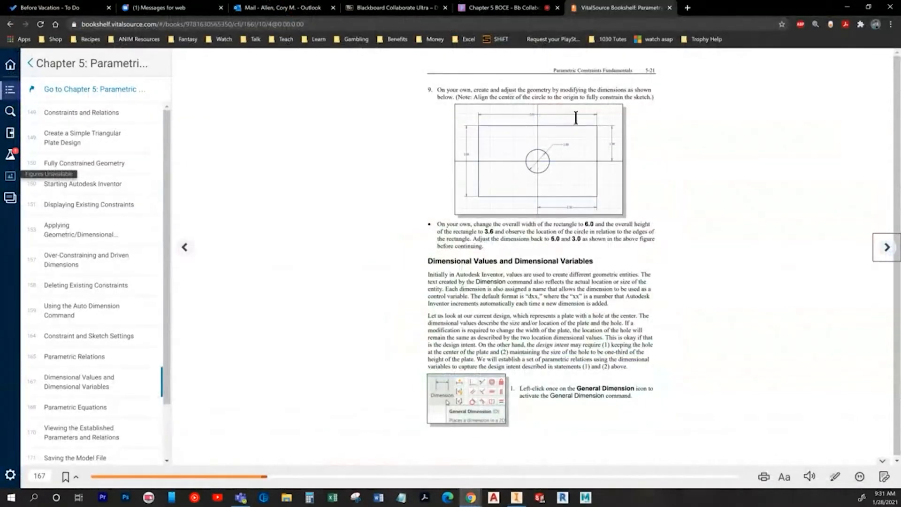
pyautogui.hotkey('alt', 'Tab')
pyautogui.press('d')
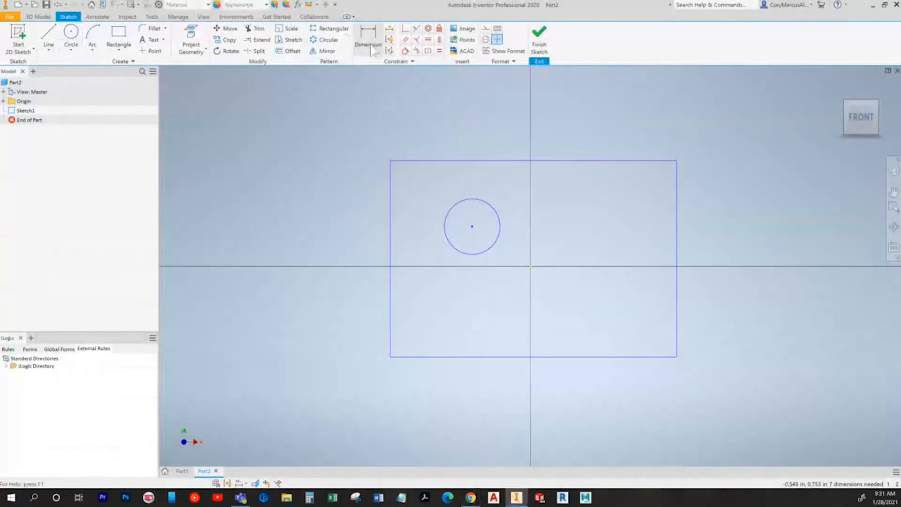
pyautogui.click(543, 161)
pyautogui.click(528, 126)
pyautogui.write('5')
pyautogui.press('Return')
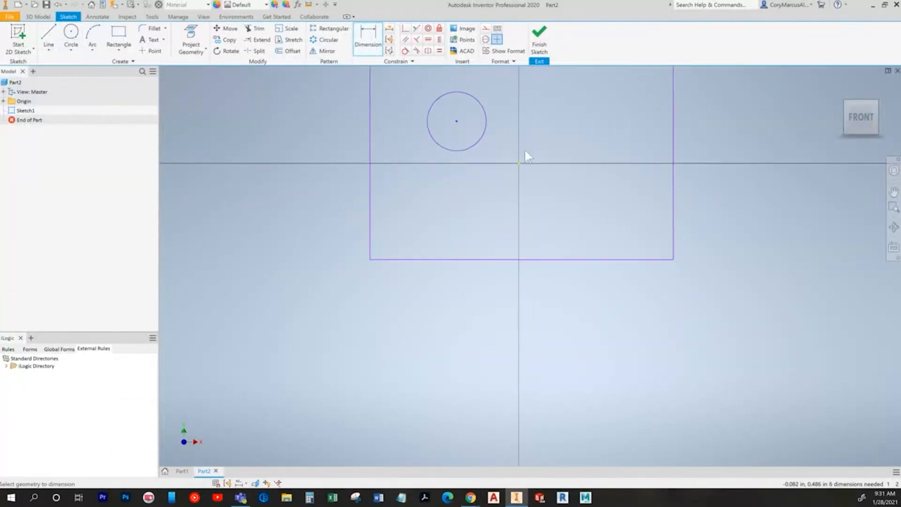
# - Check the figure for the height, and dimension the rectangle's left edge as 3 inches
pyautogui.hotkey('alt', 'Tab')
pyautogui.hotkey('alt', 'Tab')
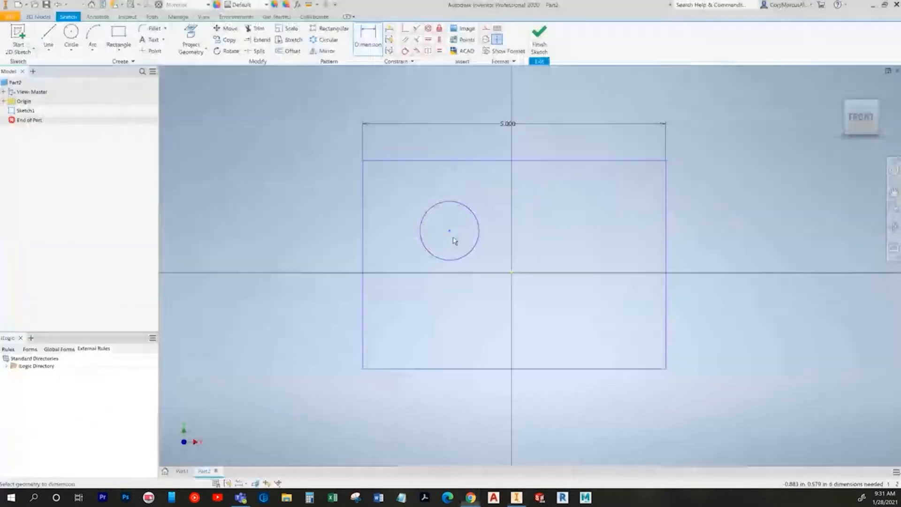
pyautogui.click(366, 247)
pyautogui.click(297, 252)
pyautogui.write('3')
pyautogui.press('Return')
# - Following the textbook figure, dimension the rectangle's top edge 1.5 inches above the sketch origin
pyautogui.hotkey('alt', 'Tab')
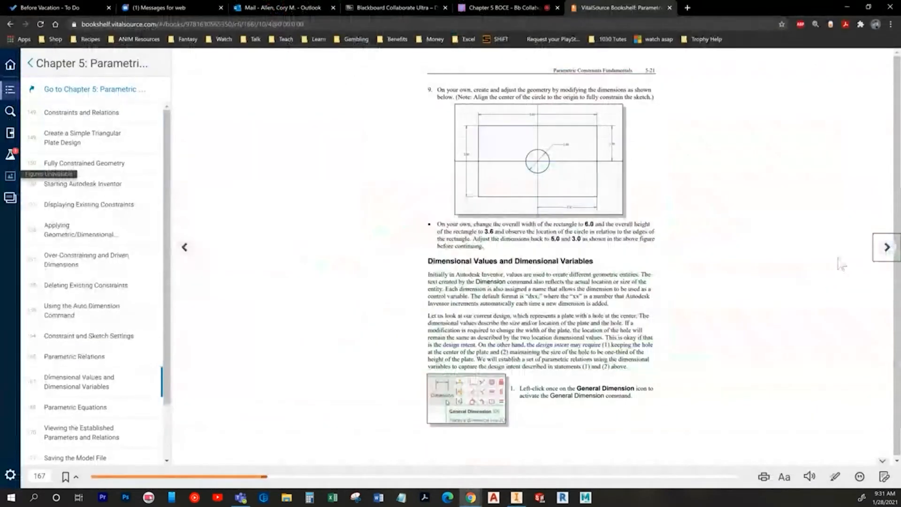
pyautogui.hotkey('alt', 'Tab')
pyautogui.click(605, 163)
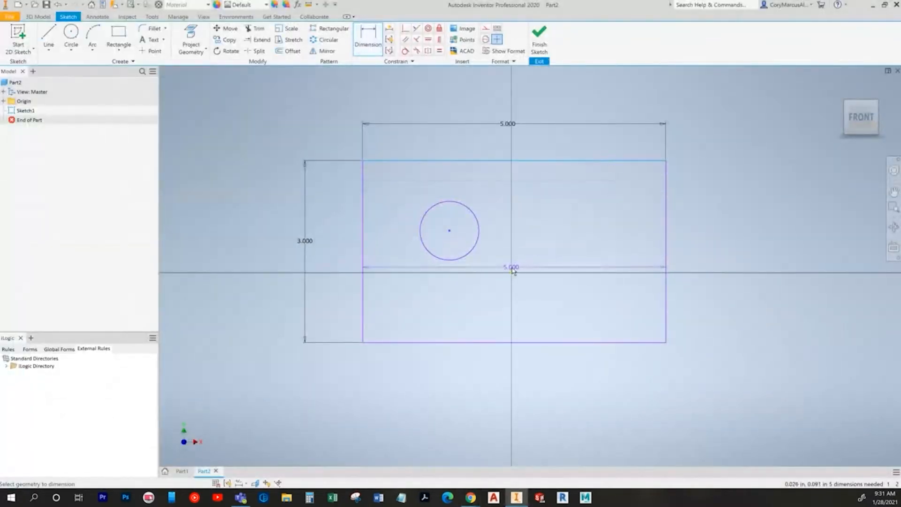
pyautogui.click(519, 274)
pyautogui.click(740, 215)
pyautogui.hotkey('alt', 'Tab')
pyautogui.hotkey('alt', 'Tab')
pyautogui.write('1.5')
pyautogui.press('Return')
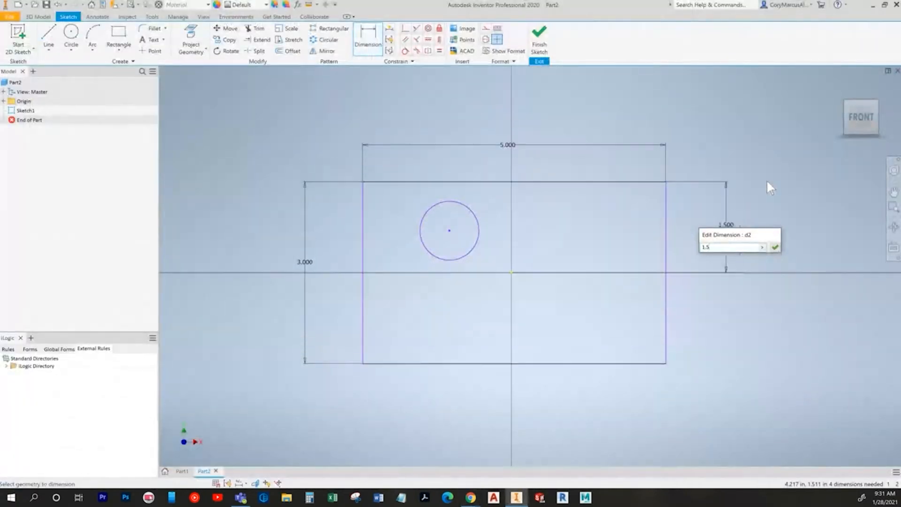
# - Following the textbook figure, dimension the rectangle's right edge 2.5 inches horizontally from the sketch origin
pyautogui.hotkey('alt', 'Tab')
pyautogui.hotkey('alt', 'Tab')
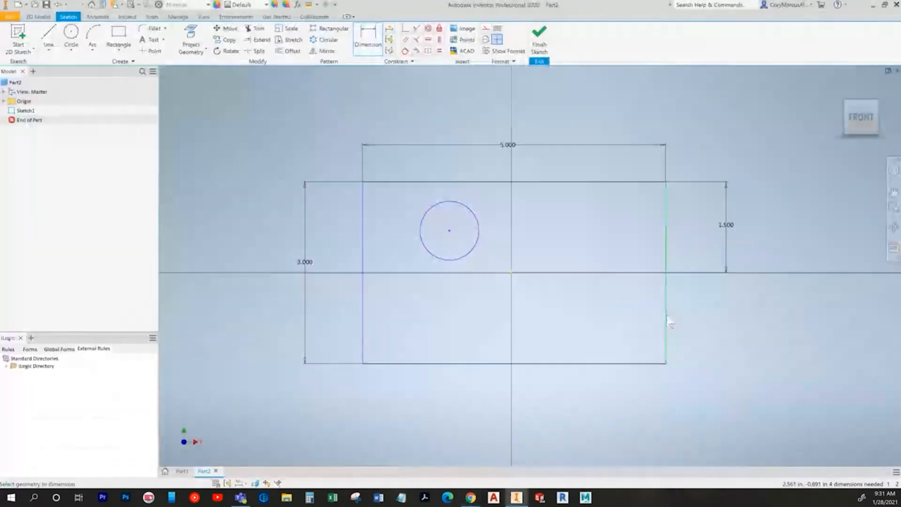
pyautogui.click(511, 273)
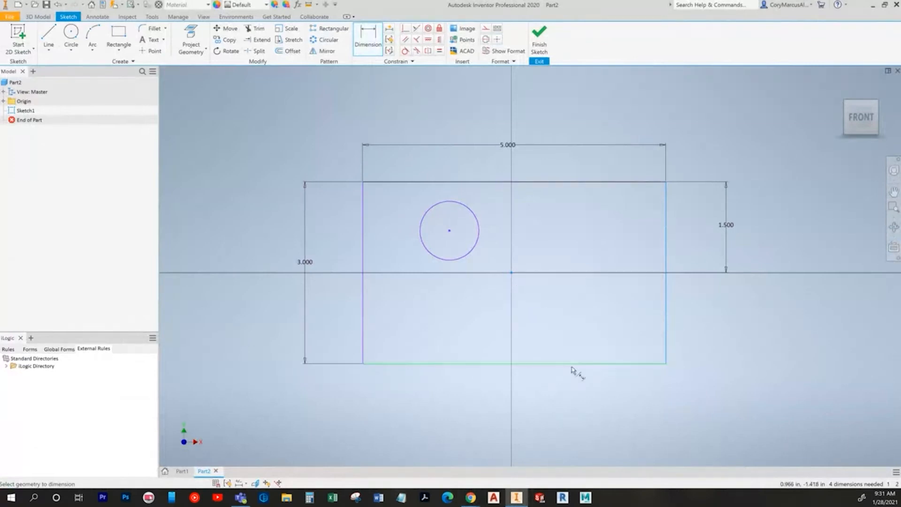
pyautogui.click(580, 403)
pyautogui.write('2.5')
pyautogui.press('Return')
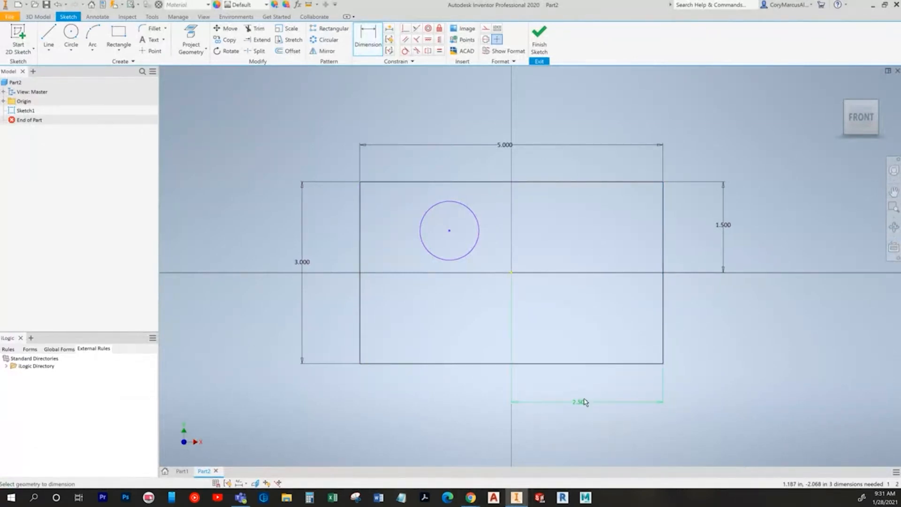
pyautogui.hotkey('alt', 'Tab')
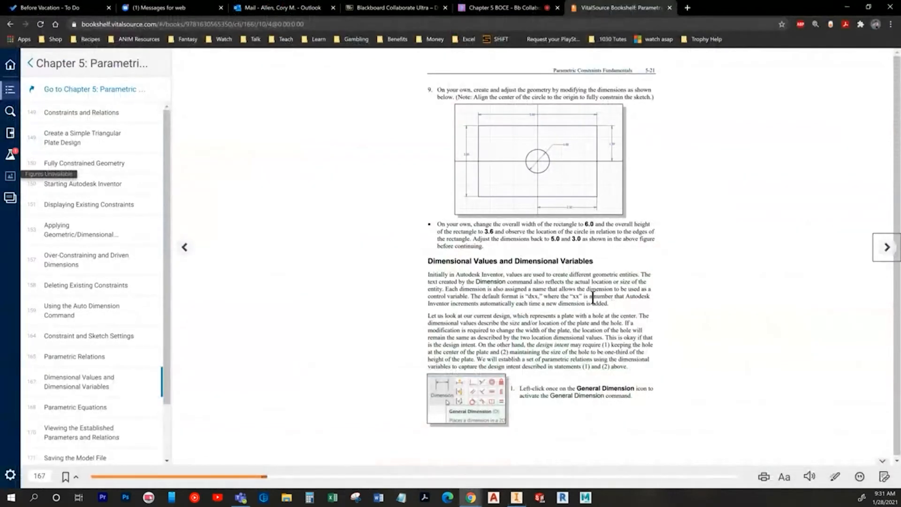
# - Following the textbook figure, dimension the circle's diameter as 1 inch
pyautogui.hotkey('alt', 'Tab')
pyautogui.click(476, 221)
pyautogui.click(491, 203)
pyautogui.write('1')
pyautogui.press('Return')
# - Make the circle's center coincident with the sketch origin, and check the sketch against the textbook figure
pyautogui.click(405, 29)
pyautogui.click(449, 231)
pyautogui.click(511, 274)
pyautogui.hotkey('alt', 'Tab')
pyautogui.hotkey('alt', 'Tab')
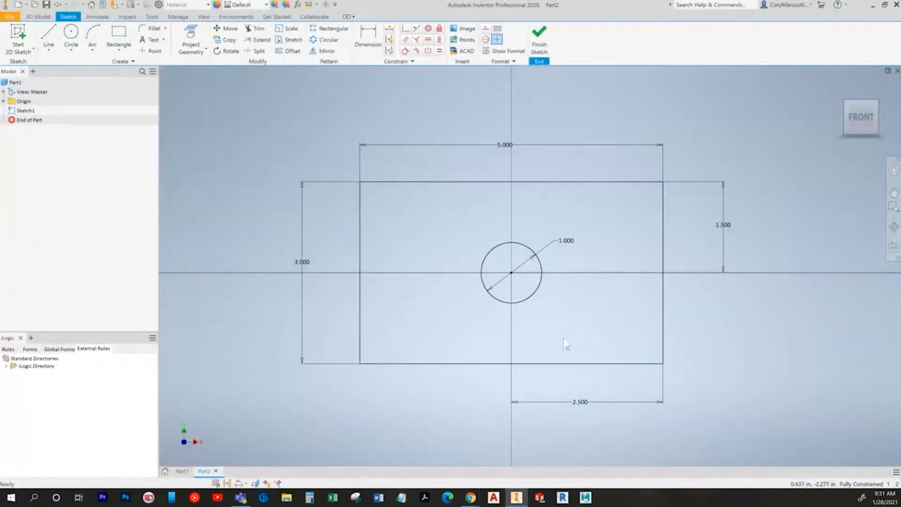
# - Set the rectangle's overall width to 6 inches, and check the textbook for the test height
pyautogui.doubleClick(505, 145)
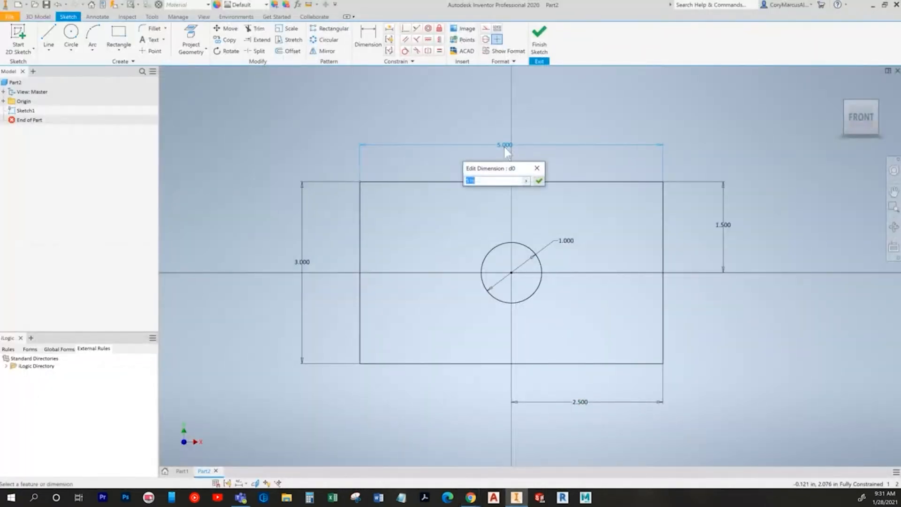
pyautogui.write('6')
pyautogui.press('Return')
pyautogui.hotkey('alt', 'Tab')
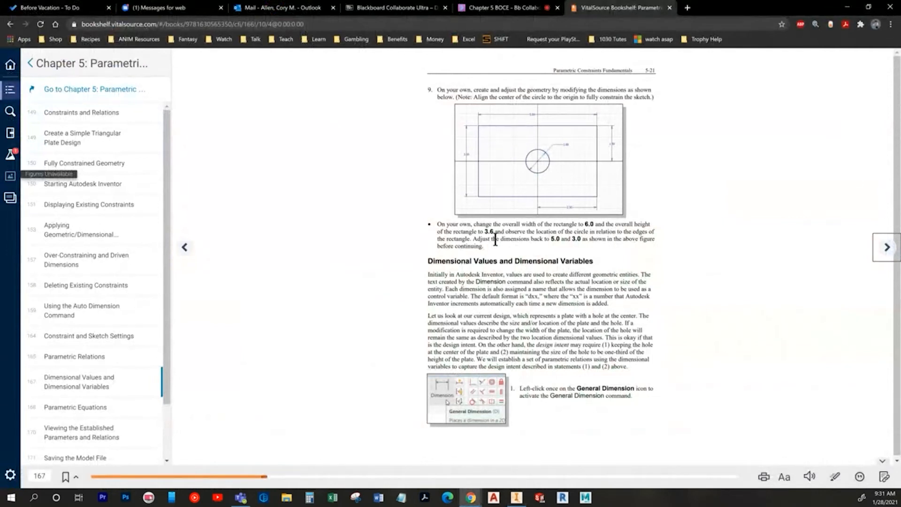
# - Set the rectangle's overall height to 3.6 inches as the textbook exercise asks
pyautogui.hotkey('alt', 'Tab')
pyautogui.doubleClick(242, 262)
pyautogui.write('3.6')
pyautogui.press('Return')
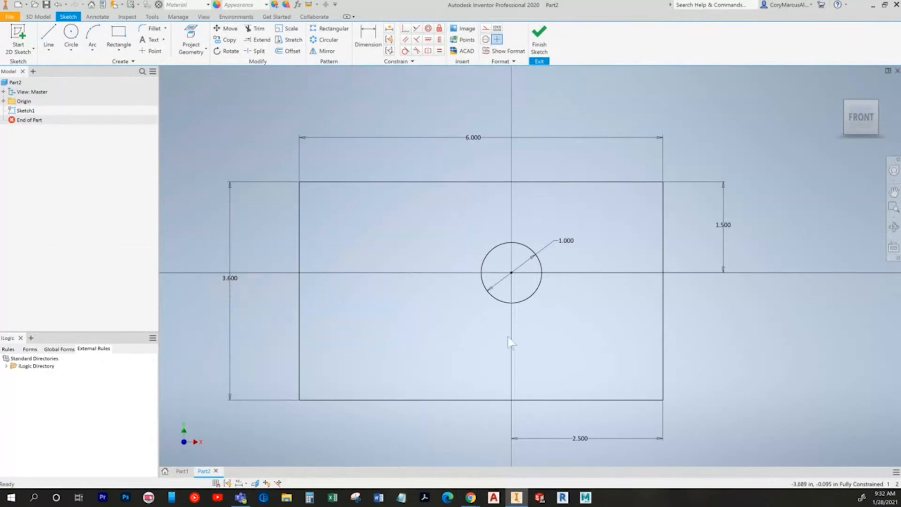
# - Check the textbook instructions, and set the vertical location dimension from the top edge to the origin to d1/2
pyautogui.hotkey('alt', 'Tab')
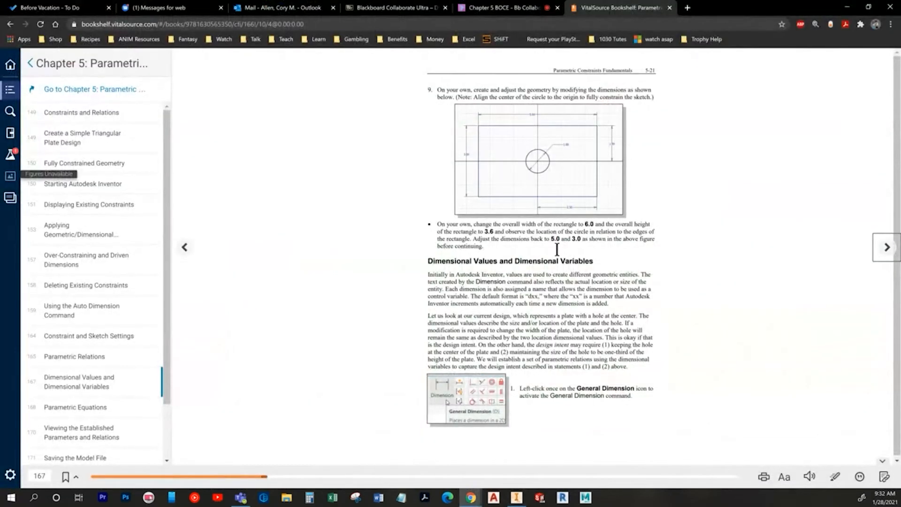
pyautogui.hotkey('alt', 'Tab')
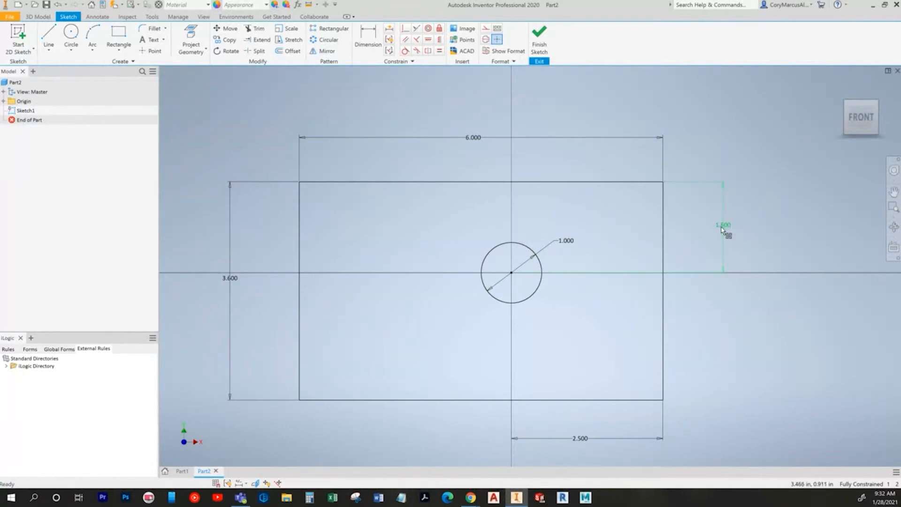
pyautogui.moveTo(683, 334); pyautogui.dragTo(684, 321, button='middle')
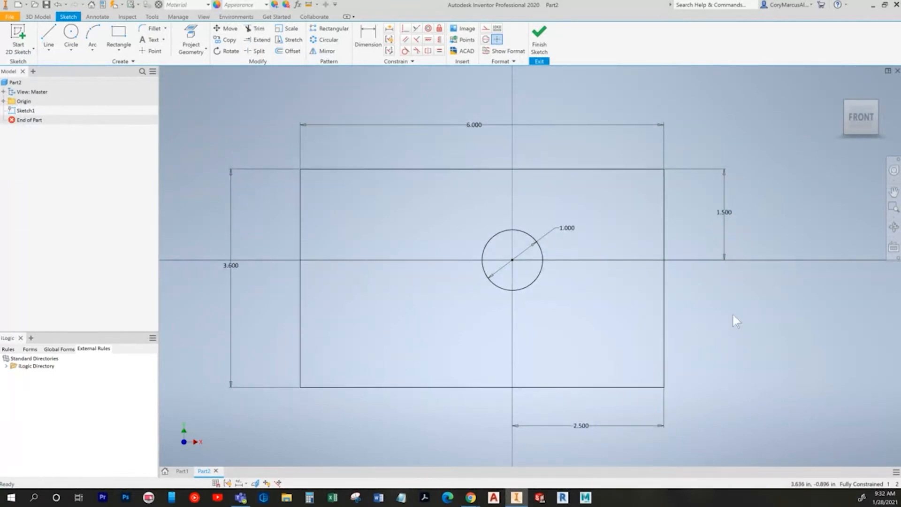
pyautogui.doubleClick(725, 213)
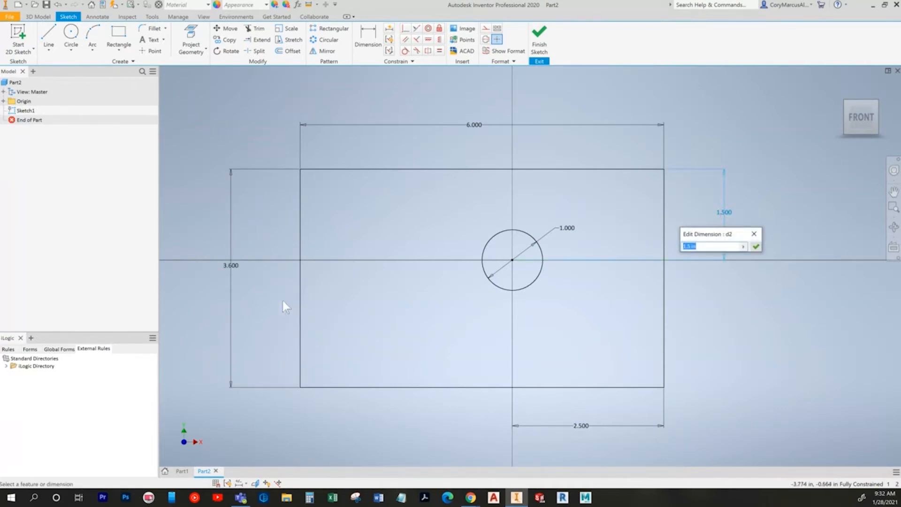
pyautogui.click(234, 268)
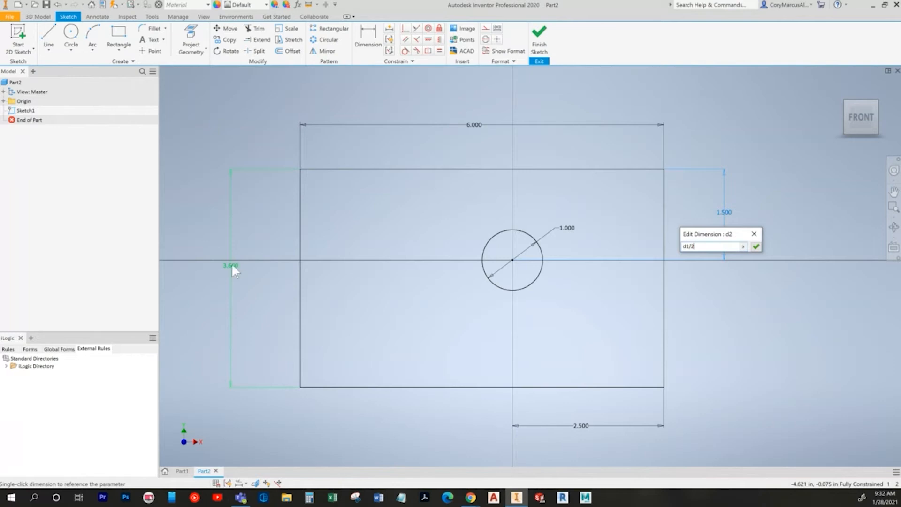
pyautogui.press('Return')
# - Undo the vertical location equation and the test changes to the rectangle's height and width
pyautogui.hotkey('ctrl', 'z')
pyautogui.hotkey('ctrl', 'z')
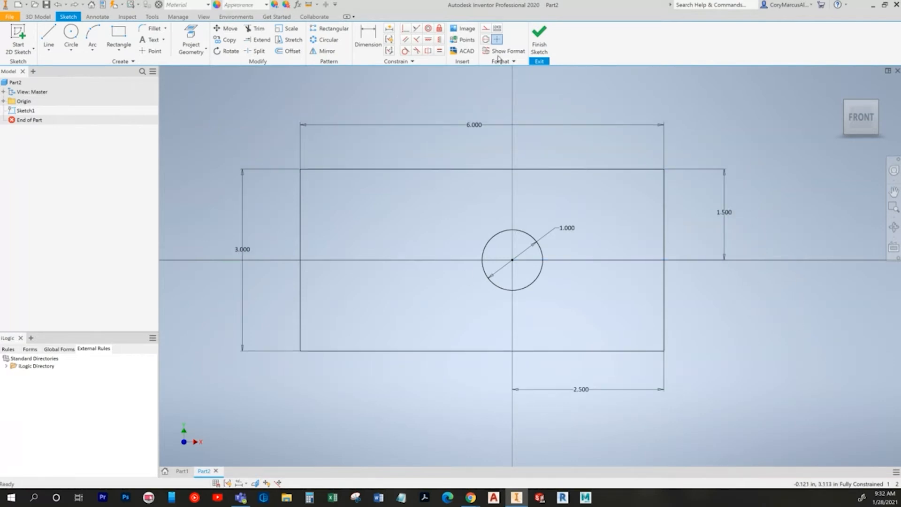
pyautogui.hotkey('ctrl', 'z')
# - Read the textbook's next page on dimensional variables, and inspect the variable names of the width, height and horizontal location dimensions
pyautogui.hotkey('alt', 'Tab')
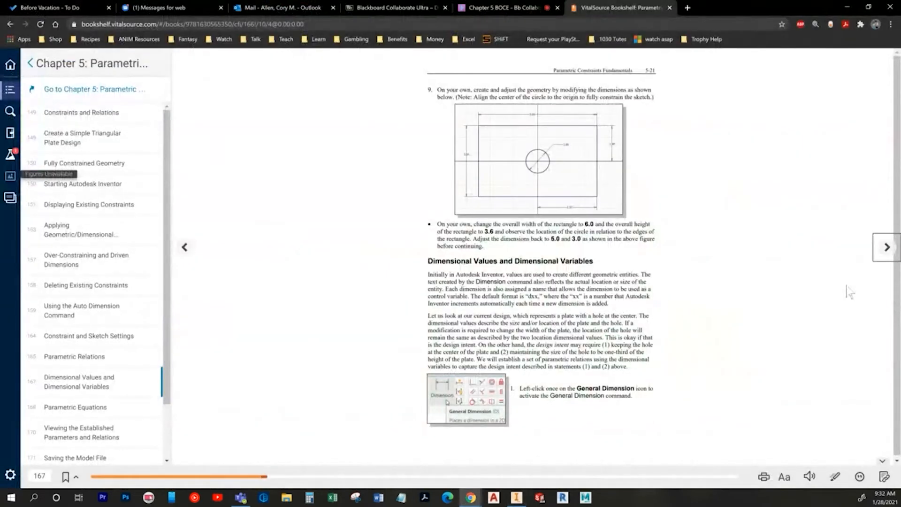
pyautogui.click(887, 246)
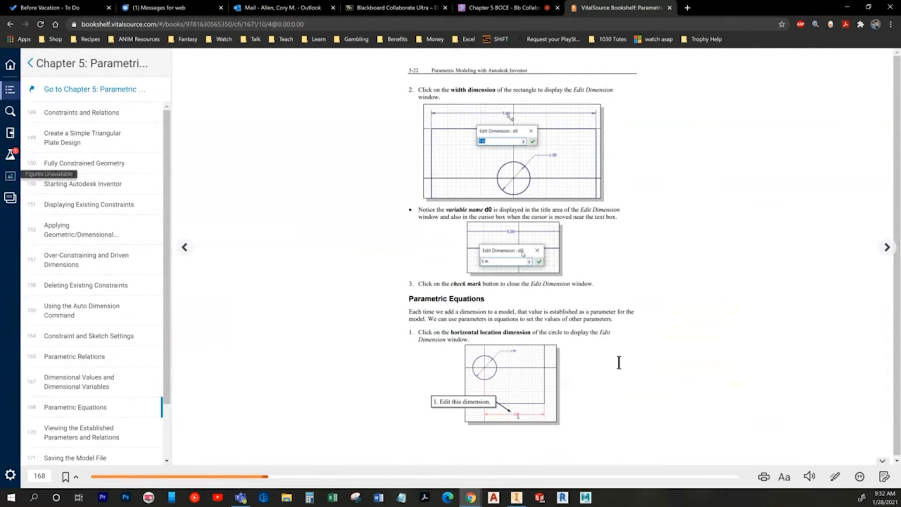
pyautogui.hotkey('alt', 'Tab')
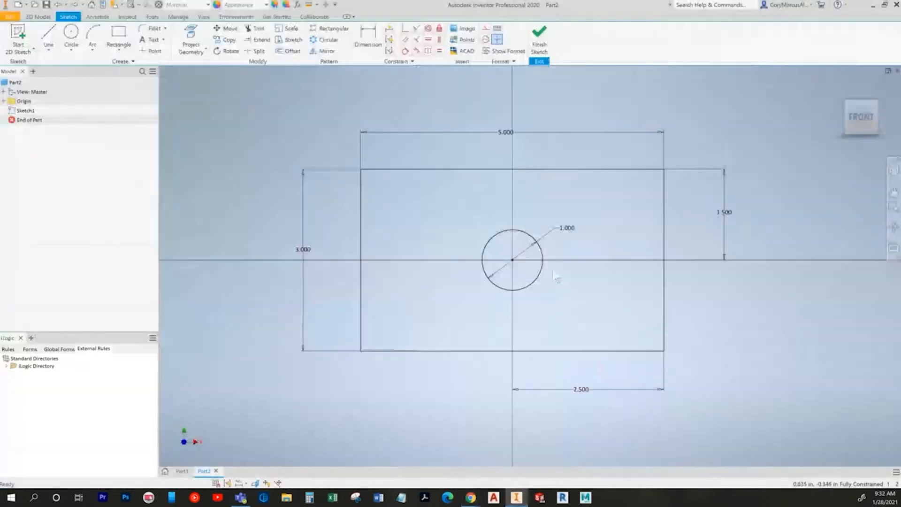
pyautogui.doubleClick(521, 138)
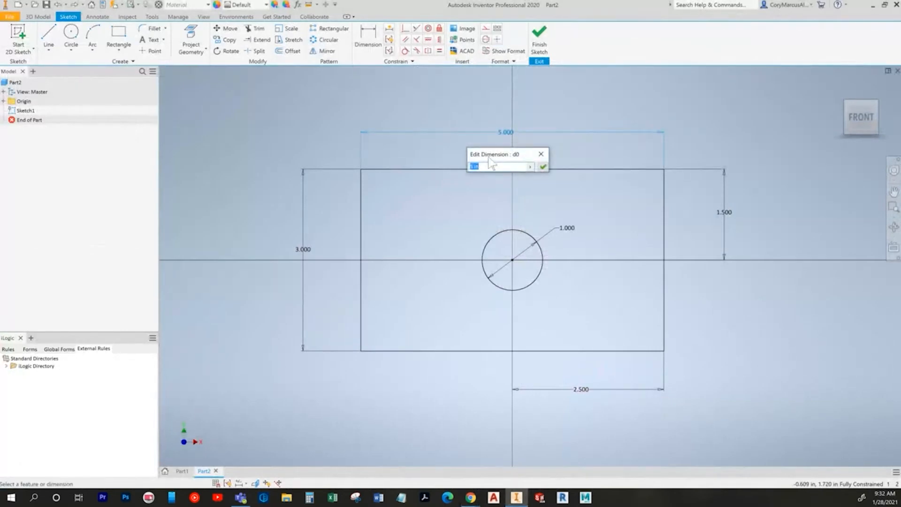
pyautogui.press('Escape')
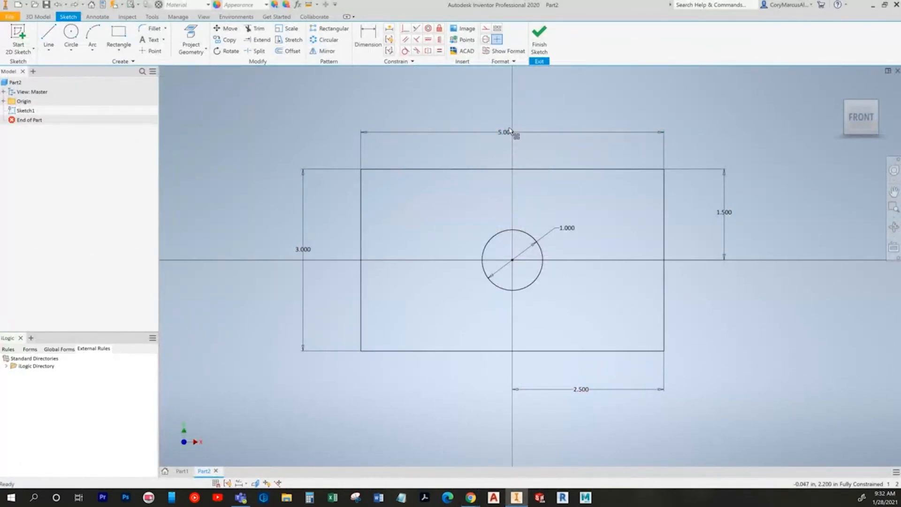
pyautogui.doubleClick(508, 132)
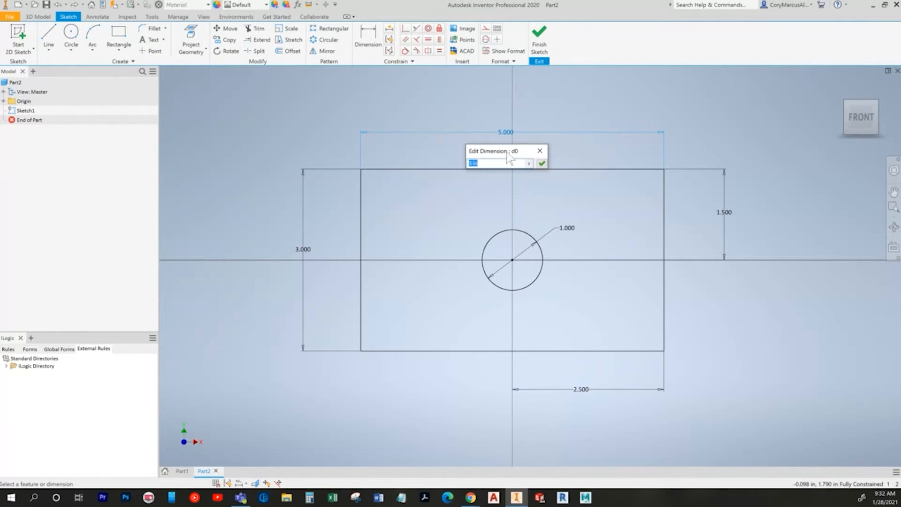
pyautogui.press('Escape')
pyautogui.doubleClick(303, 249)
pyautogui.press('Escape')
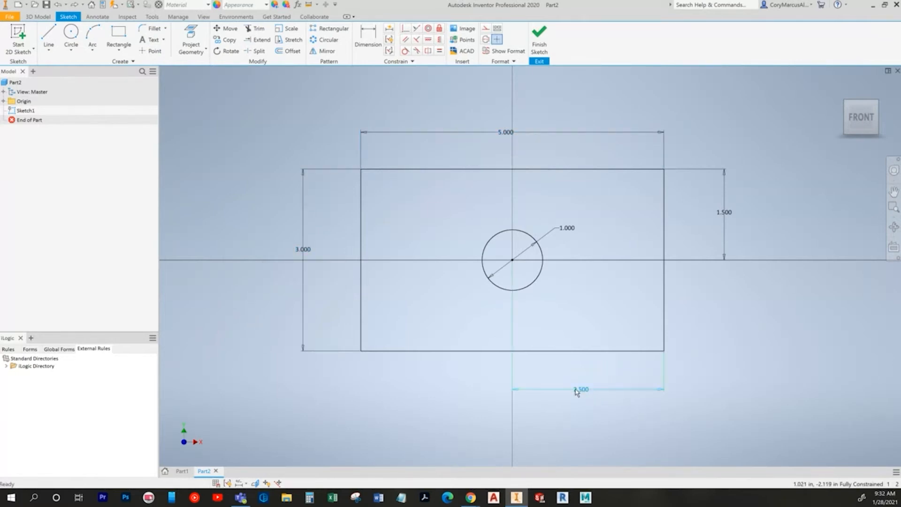
pyautogui.doubleClick(586, 390)
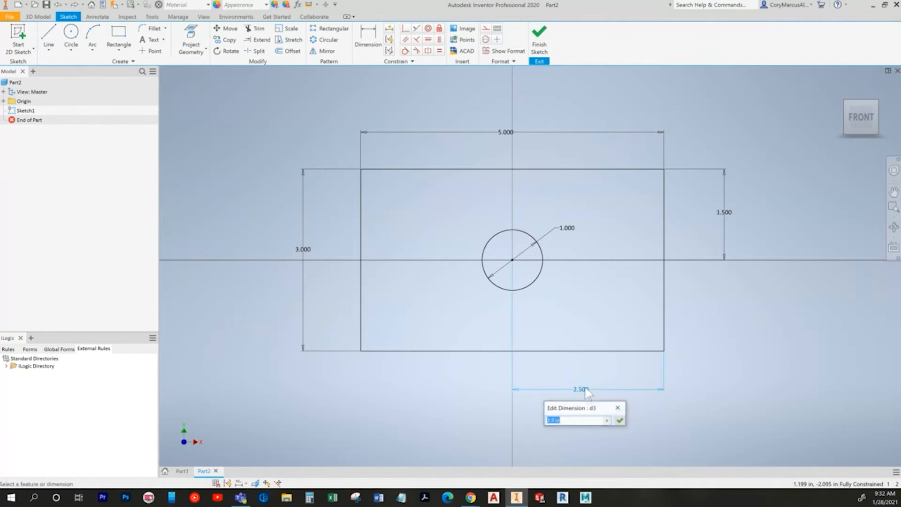
pyautogui.press('Escape')
# - Following the textbook's next page, set the horizontal location dimension to half the rectangle's width with the equation d0/2
pyautogui.hotkey('alt', 'Tab')
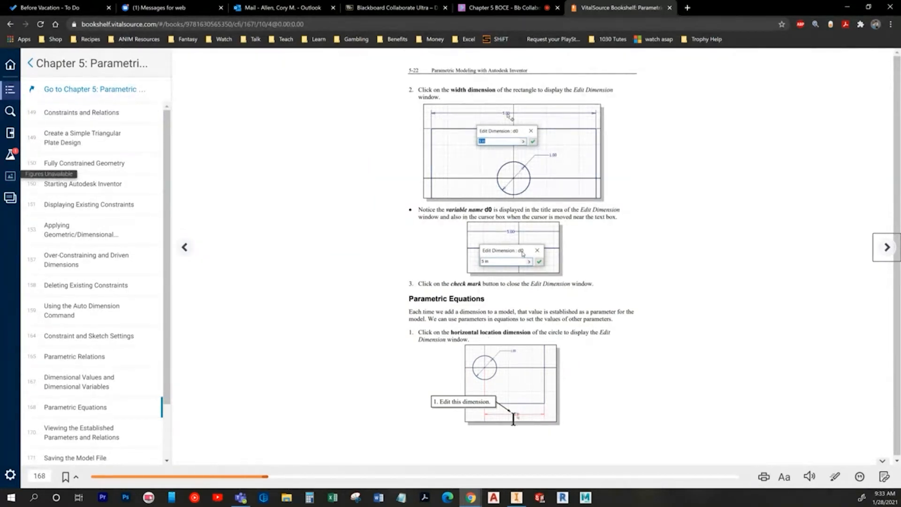
pyautogui.click(887, 247)
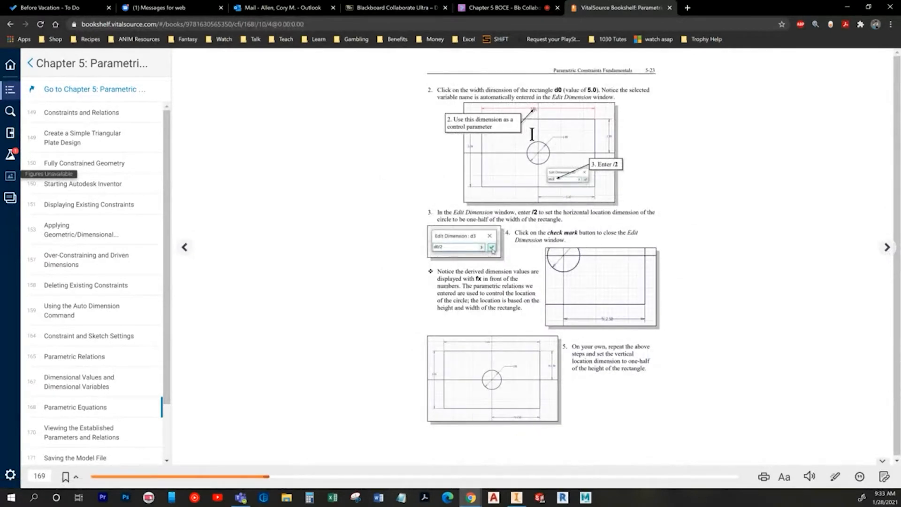
pyautogui.hotkey('alt', 'Tab')
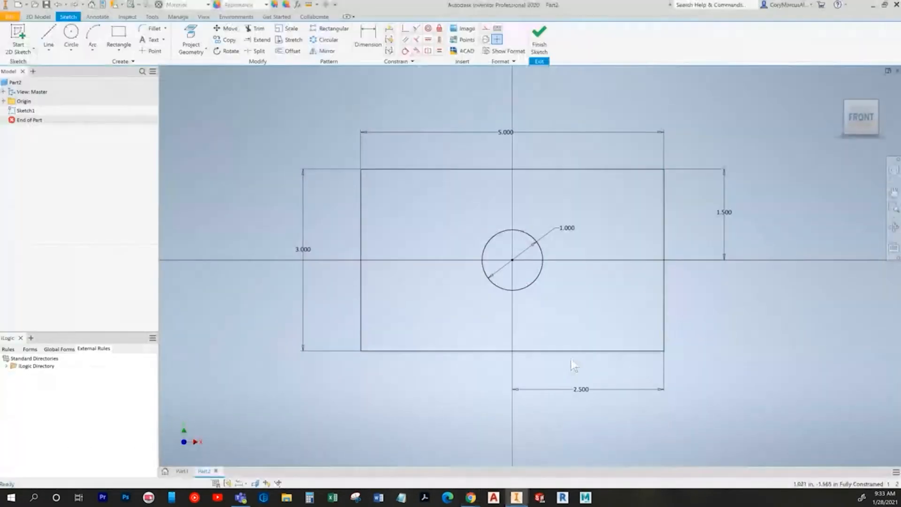
pyautogui.doubleClick(581, 390)
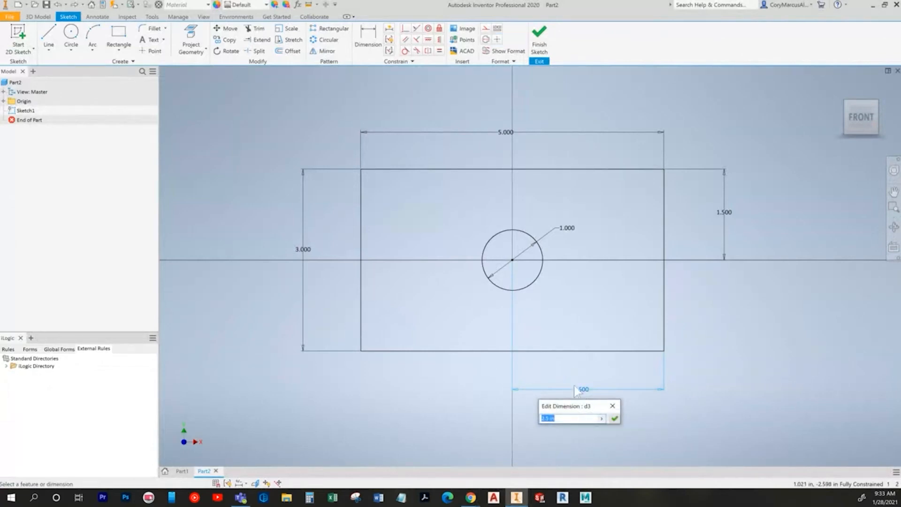
pyautogui.click(509, 134)
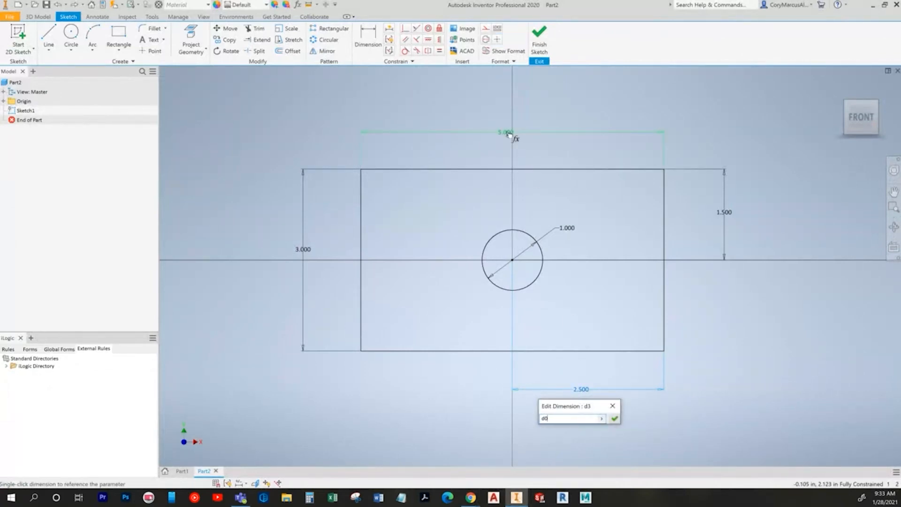
pyautogui.write('/')
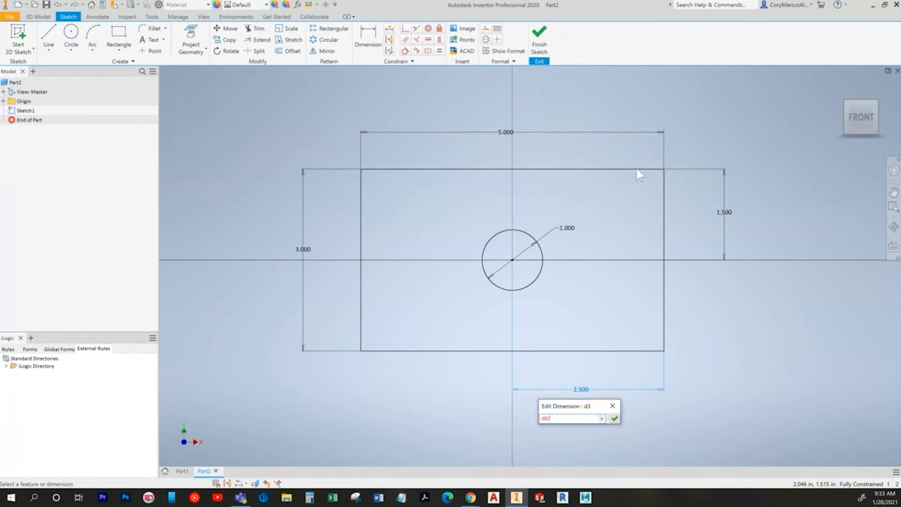
pyautogui.write('2')
pyautogui.press('Return')
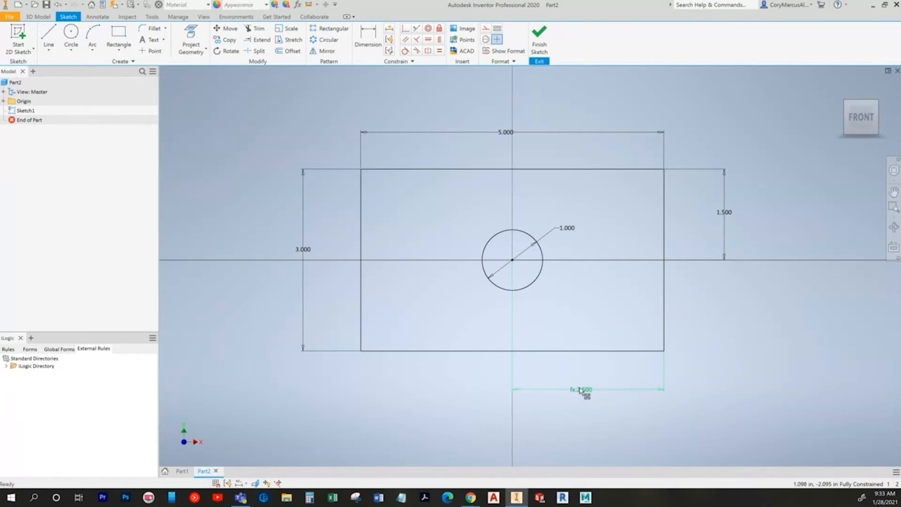
# - Check the textbook's step 5, and set the vertical location dimension to half the rectangle's height with the equation d1/2
pyautogui.hotkey('alt', 'Tab')
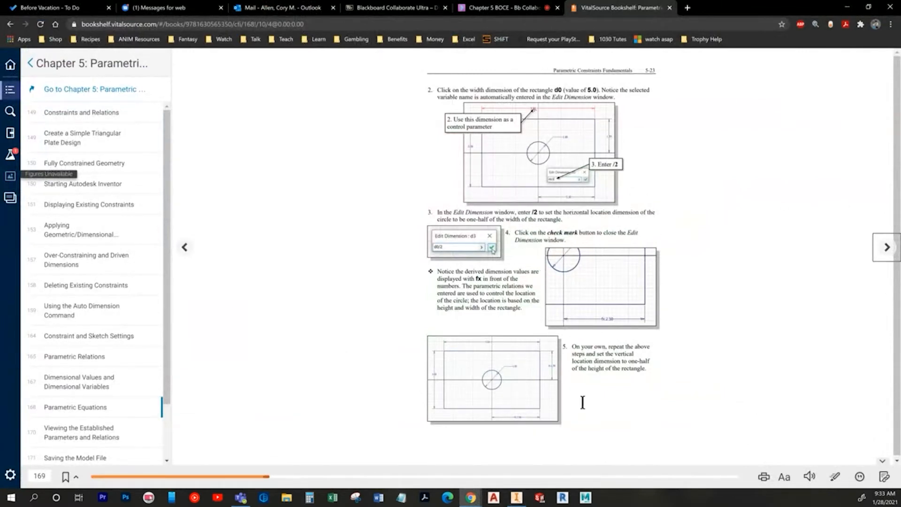
pyautogui.hotkey('alt', 'Tab')
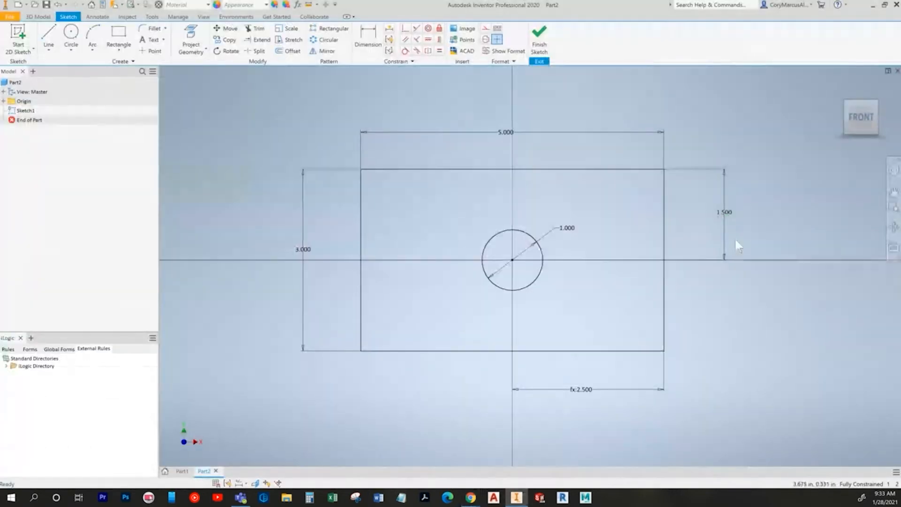
pyautogui.click(725, 216)
pyautogui.click(303, 251)
pyautogui.write('/2')
pyautogui.press('Return')
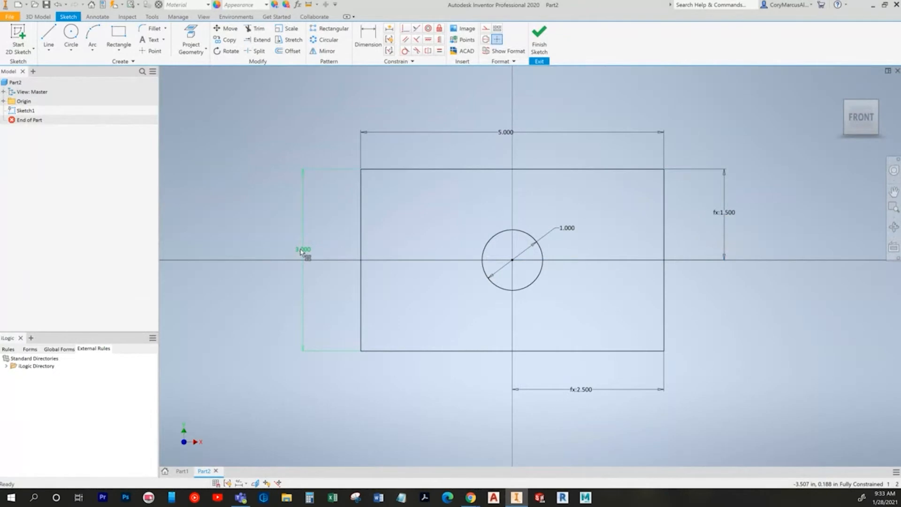
# - Turn to the next textbook page after the parametric equation steps, and return to the Inventor sketch
pyautogui.hotkey('alt', 'Tab')
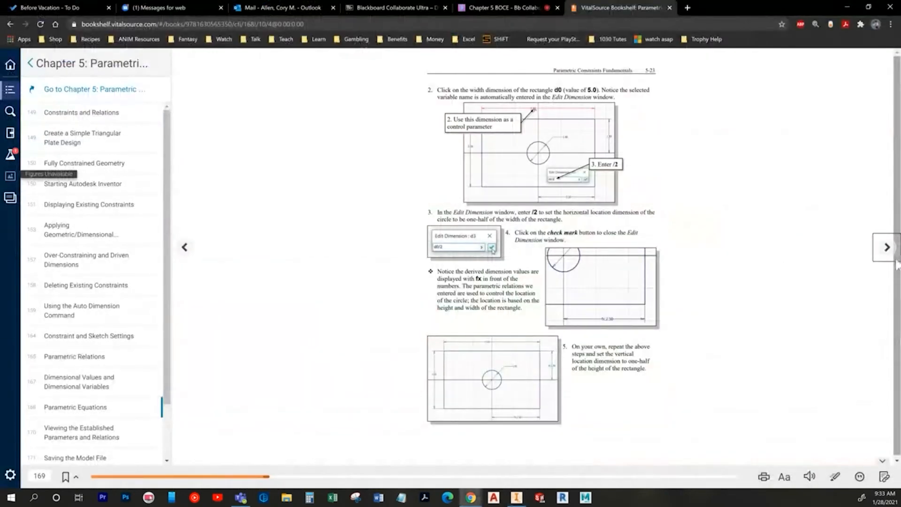
pyautogui.click(886, 248)
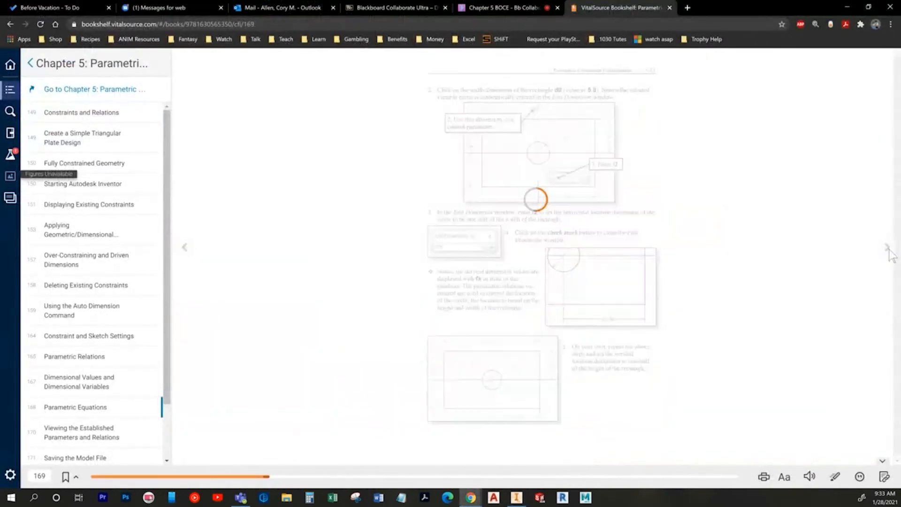
pyautogui.hotkey('alt', 'Tab')
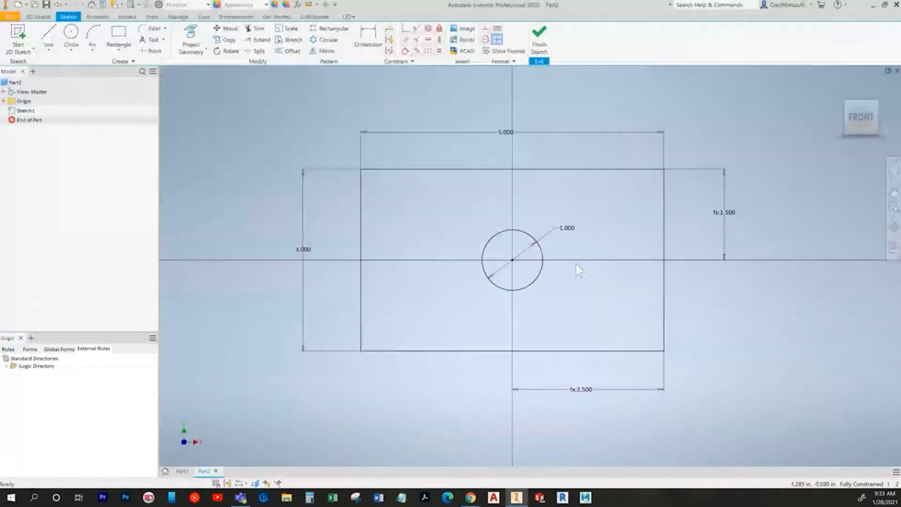
# - Test the vertical equation by setting the rectangle's height to 5 inches, and undo the change
pyautogui.doubleClick(302, 251)
pyautogui.press('Return')
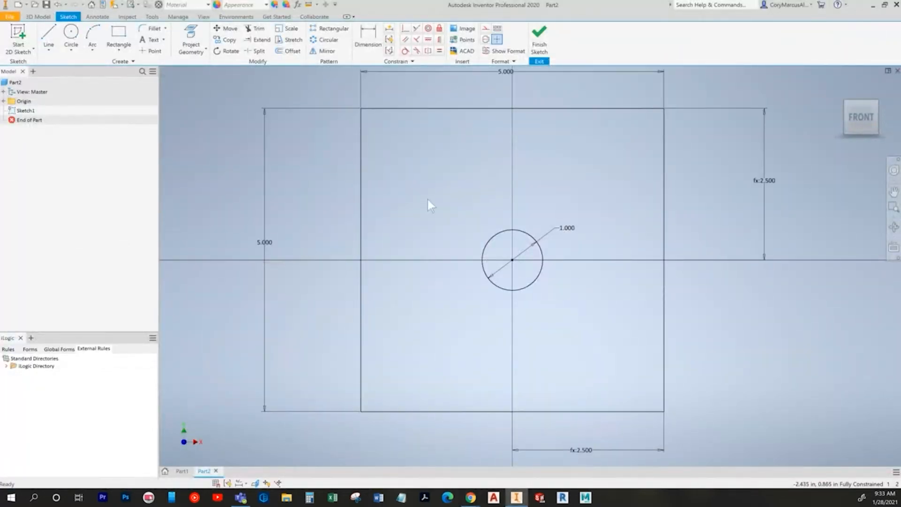
pyautogui.hotkey('ctrl', 'z')
# - Test the horizontal equation by setting the rectangle's width to 2 inches, and undo the change
pyautogui.doubleClick(502, 133)
pyautogui.write('2')
pyautogui.press('Return')
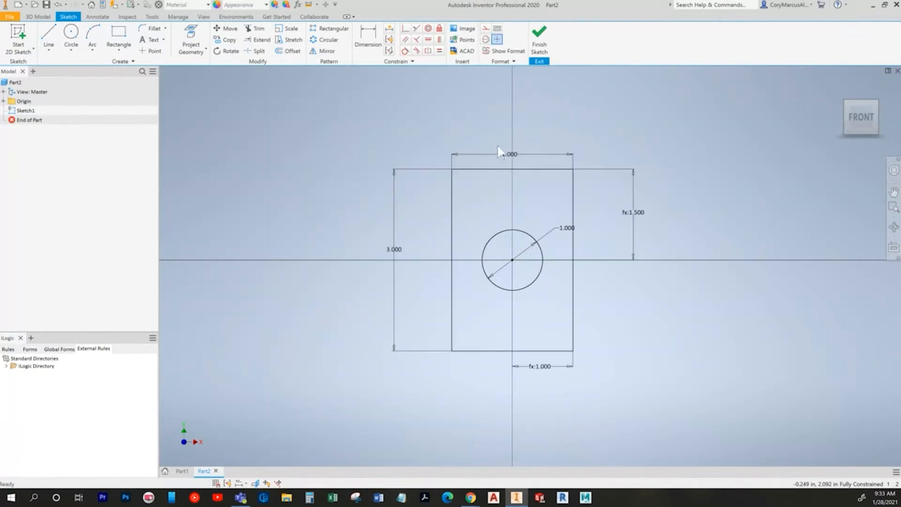
pyautogui.hotkey('ctrl', 'z')
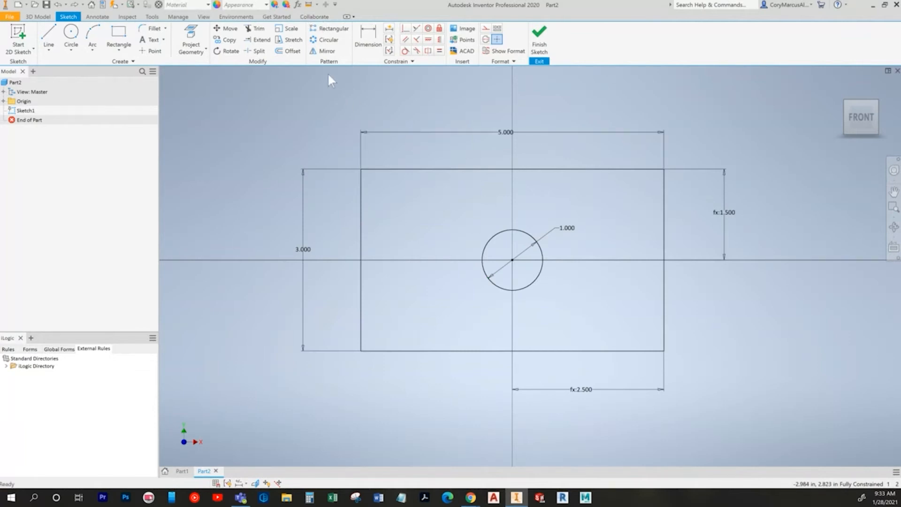
# - Look up the Parameters command among the management tools, and check its availability in the quick-access commands
pyautogui.click(186, 18)
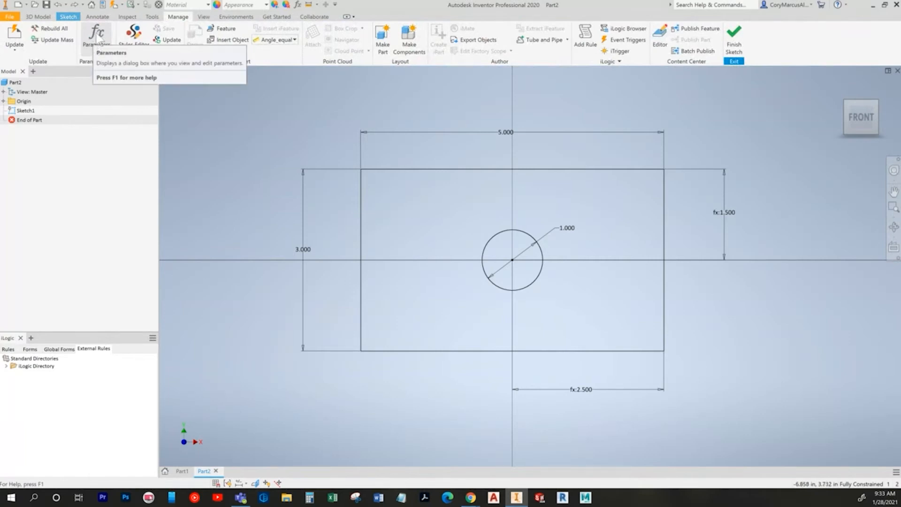
pyautogui.click(43, 17)
pyautogui.click(68, 17)
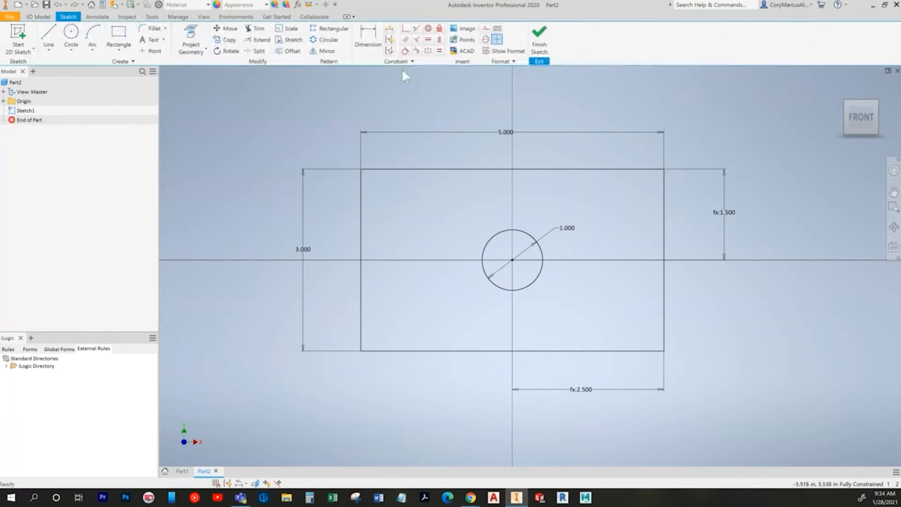
pyautogui.click(335, 5)
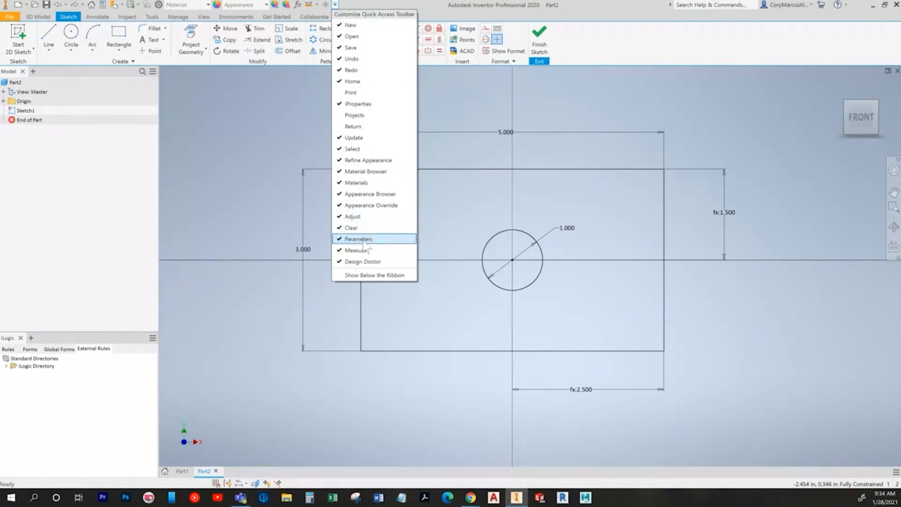
pyautogui.click(328, 283)
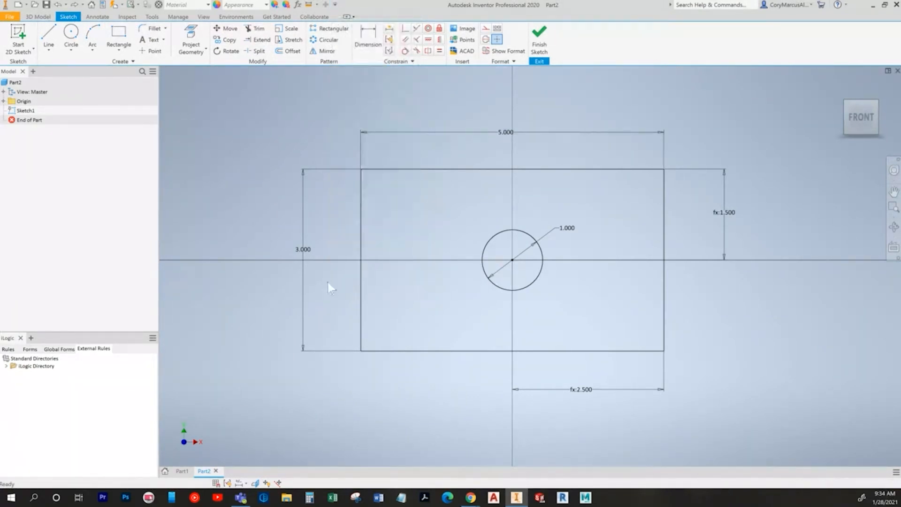
# - Examine the names, units and equations in the Parameters table, trying d0's name and unit cells without keeping changes
pyautogui.click(299, 6)
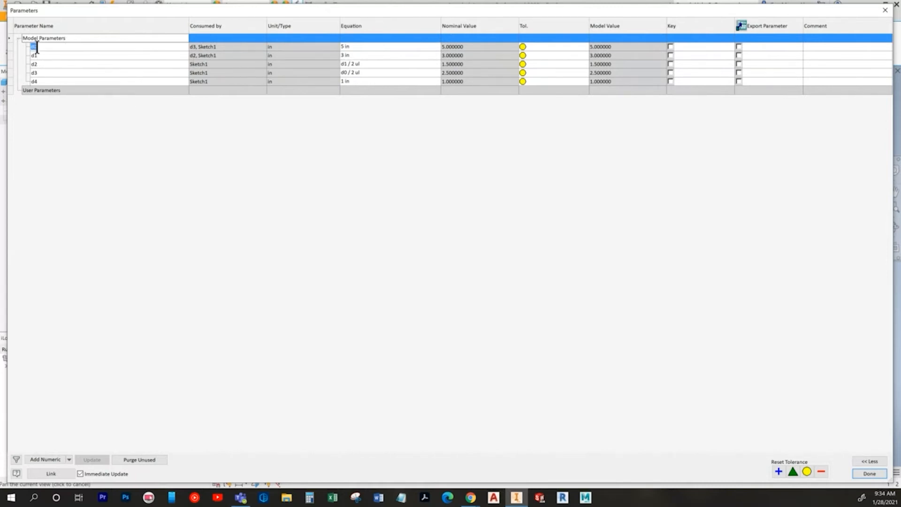
pyautogui.write('dsfsdfsdf')
pyautogui.press('Escape')
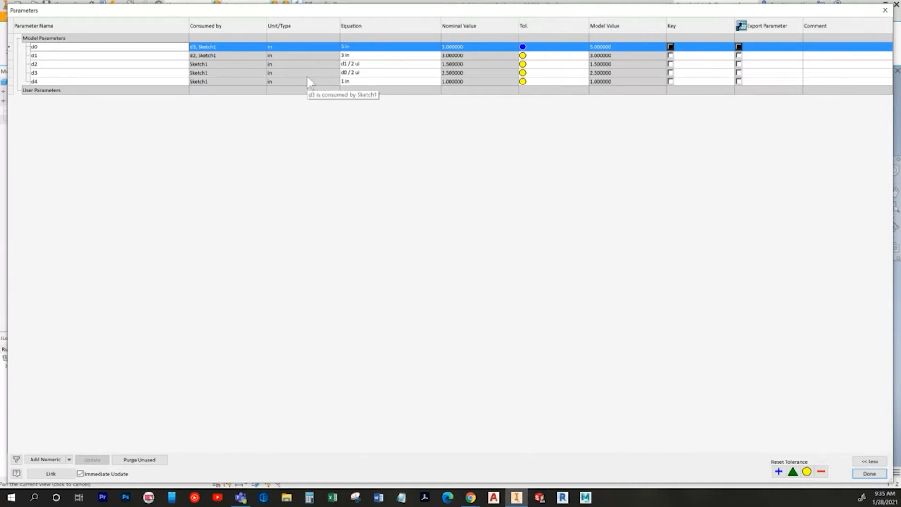
pyautogui.click(280, 47)
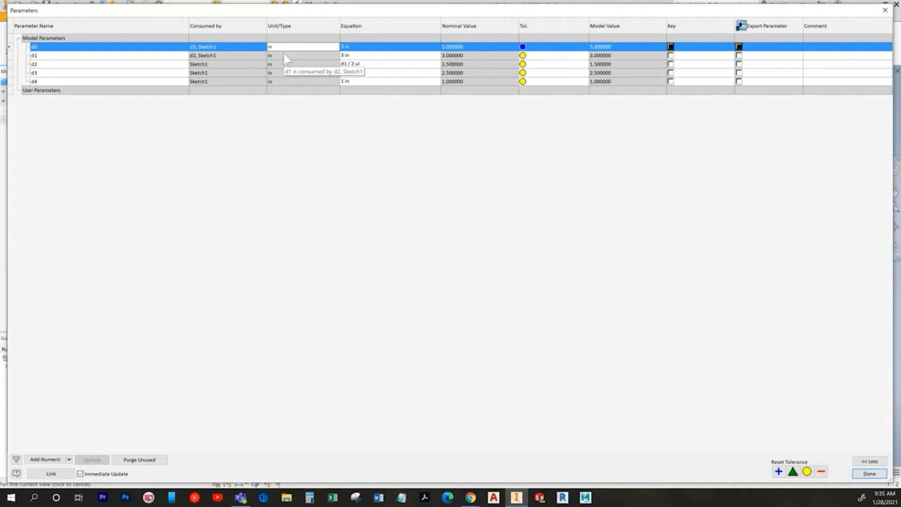
pyautogui.press('Escape')
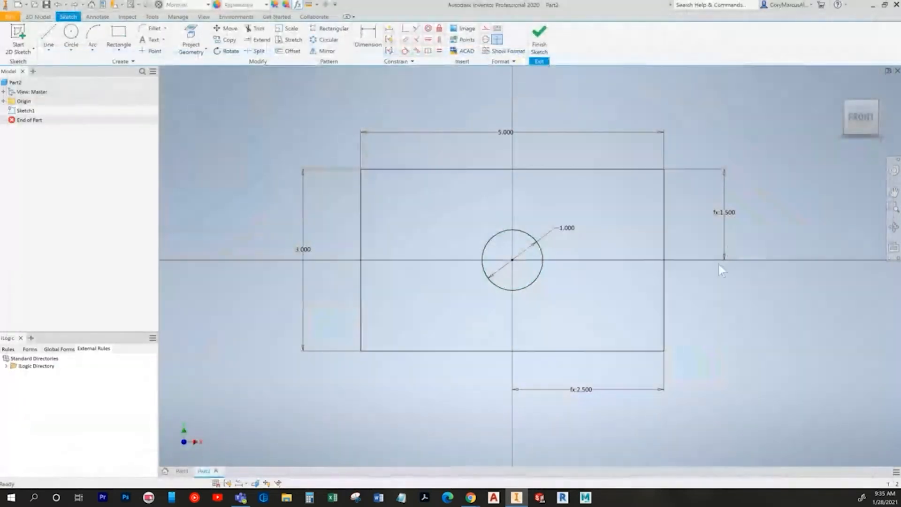
# - Turn to the textbook page on changing the rectangle's dimensions and extruding the plate, and return to the Inventor sketch
pyautogui.hotkey('alt', 'Tab')
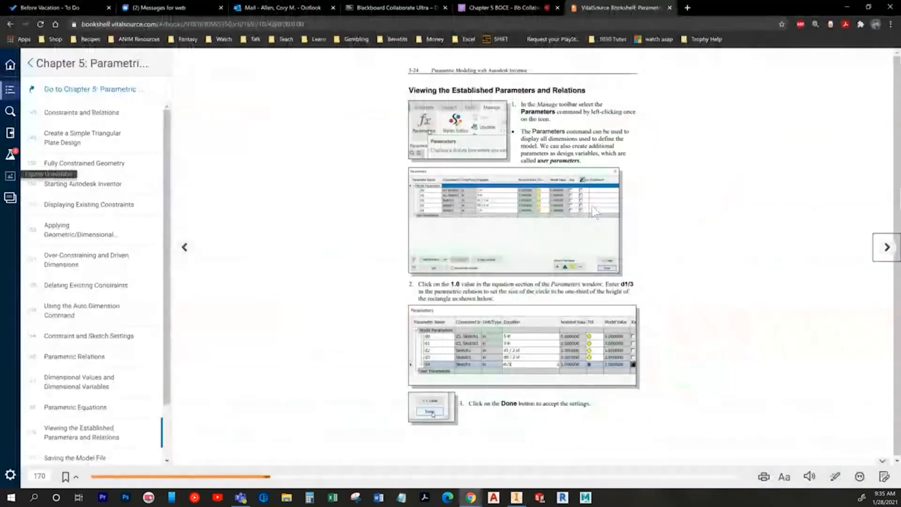
pyautogui.click(887, 249)
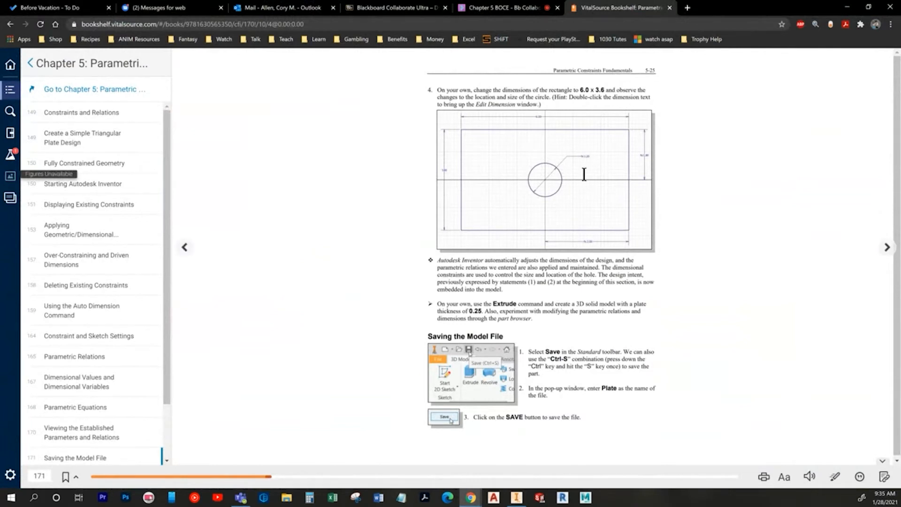
pyautogui.hotkey('alt', 'Tab')
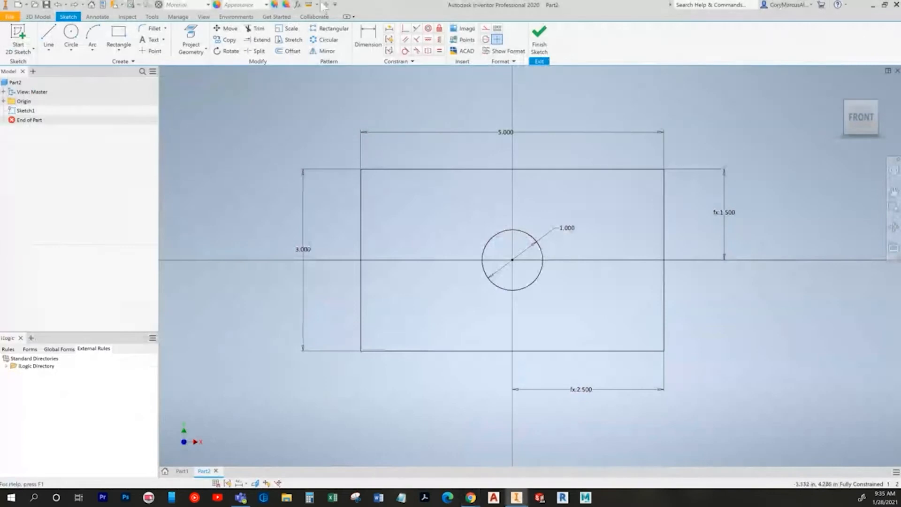
# - In the Parameters table, set the rectangle's width d0 to 6 in and its height d1 to 3.6 in
pyautogui.click(298, 4)
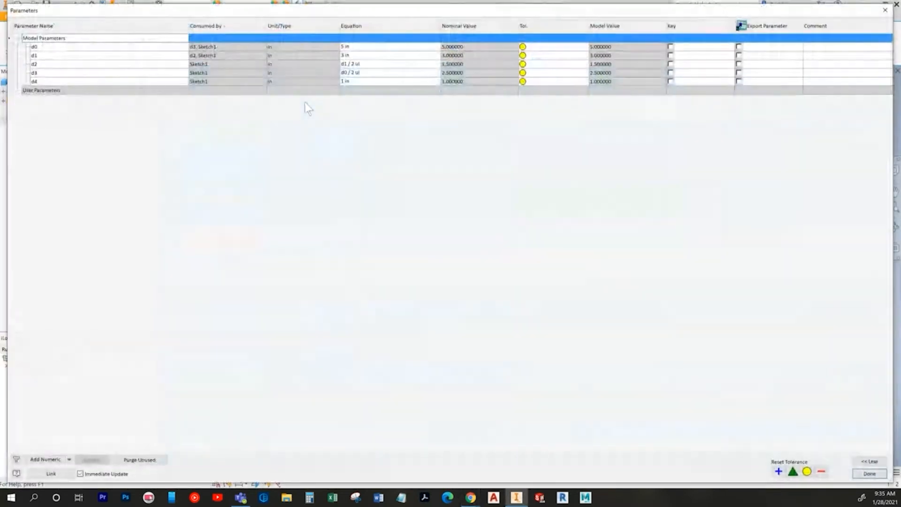
pyautogui.click(355, 46)
pyautogui.write('6')
pyautogui.press('Return')
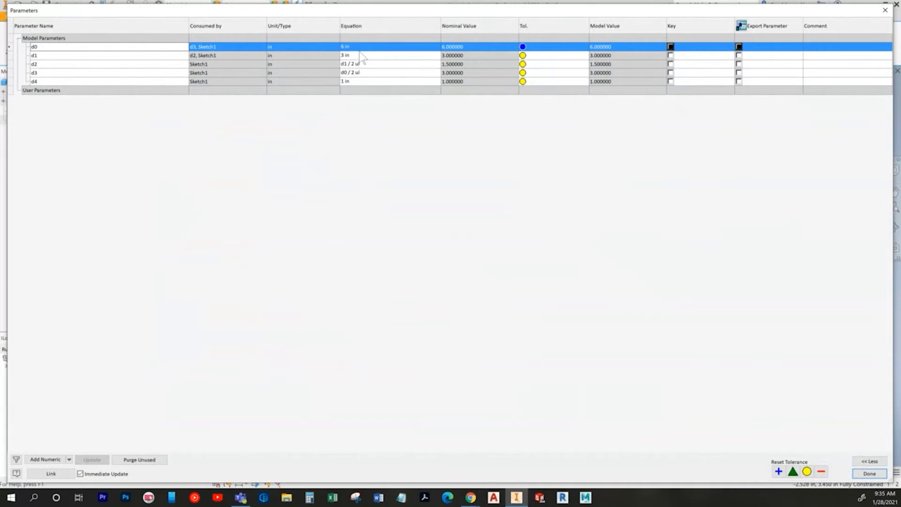
pyautogui.click(362, 56)
pyautogui.write('3.6')
pyautogui.press('Return')
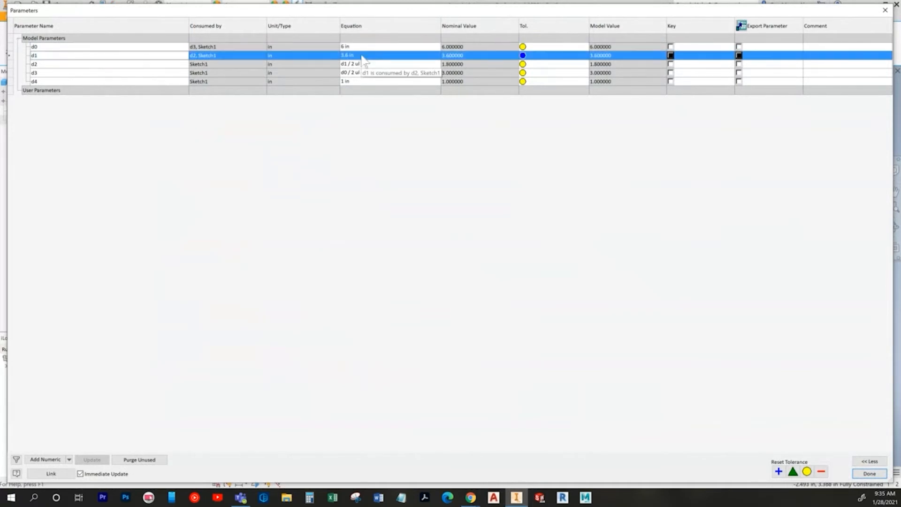
pyautogui.click(869, 473)
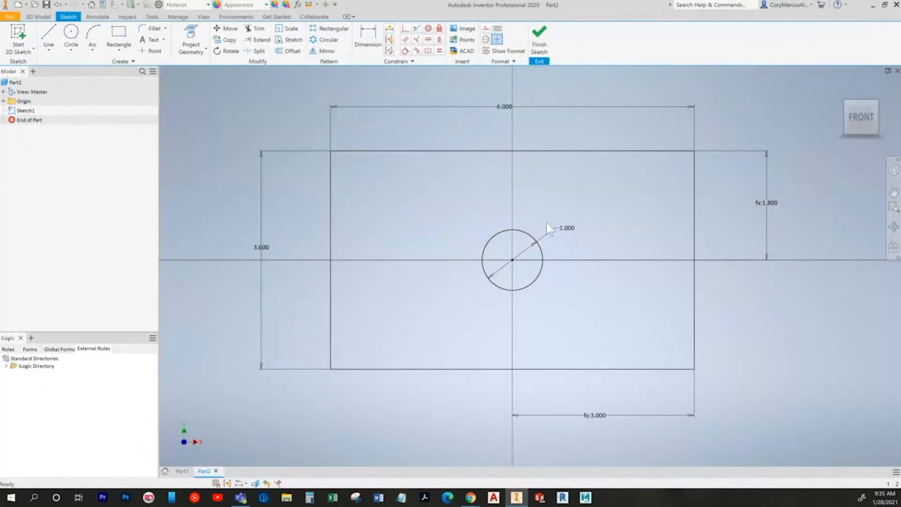
# - Check the textbook's hint on editing dimensions, and open the rectangle's width dimension in the Inventor sketch without changing it
pyautogui.hotkey('alt', 'Tab')
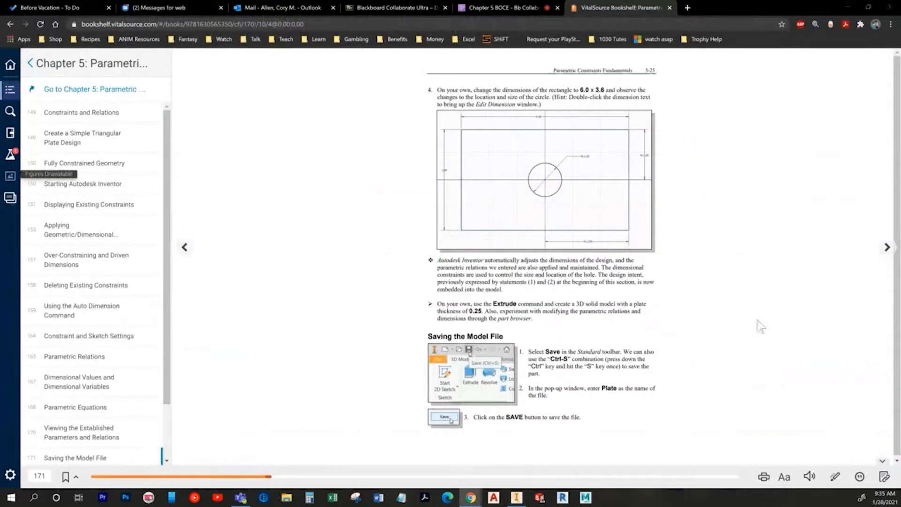
pyautogui.hotkey('alt', 'Tab')
pyautogui.doubleClick(504, 108)
pyautogui.press('Escape')
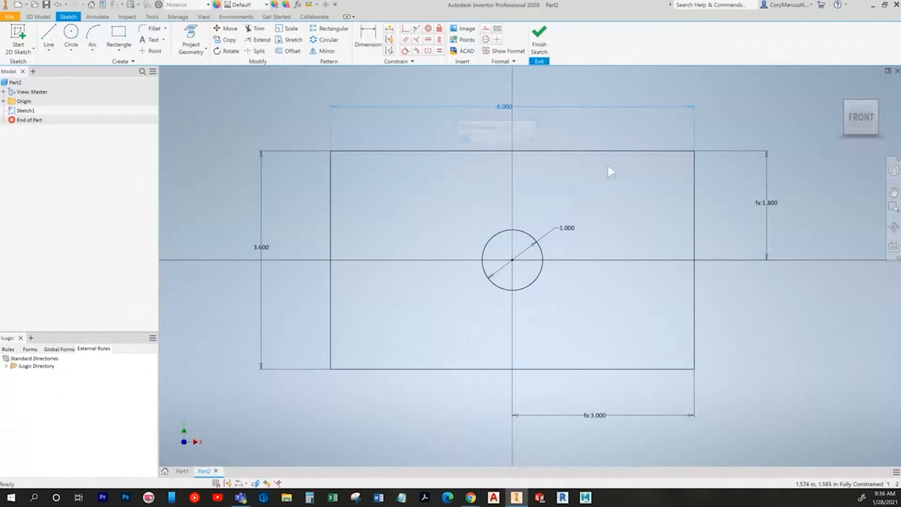
# - Following the textbook, extrude the rectangular profile around the circle symmetrically to a thickness of 0.25 in
pyautogui.hotkey('alt', 'Tab')
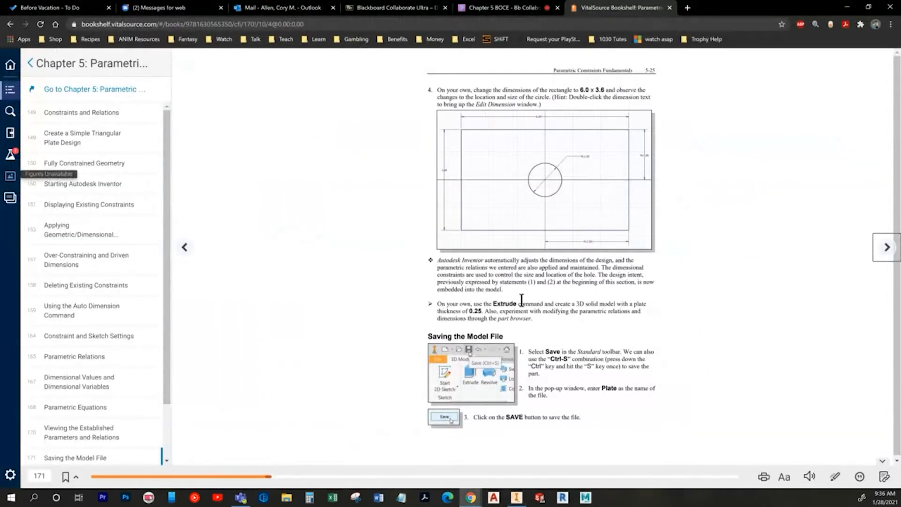
pyautogui.hotkey('alt', 'Tab')
pyautogui.click(38, 17)
pyautogui.click(48, 37)
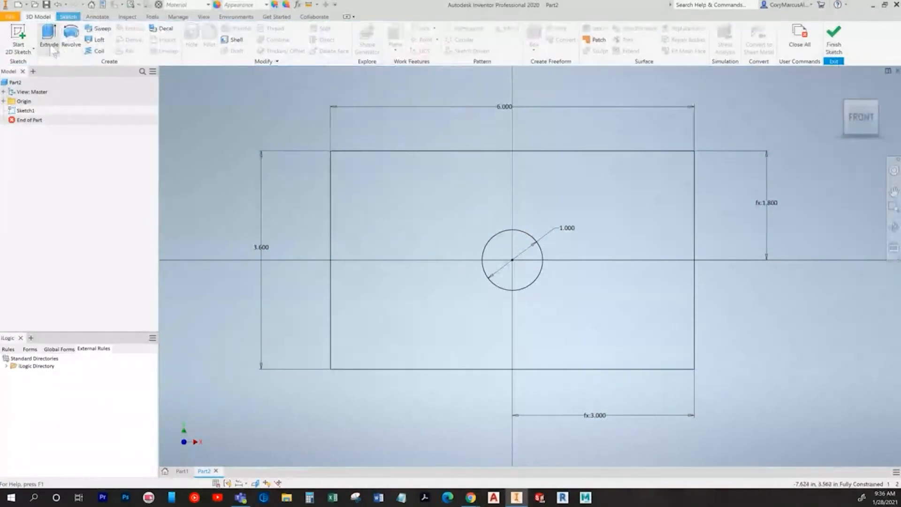
pyautogui.scroll(-5, 458, 183)
pyautogui.click(406, 121)
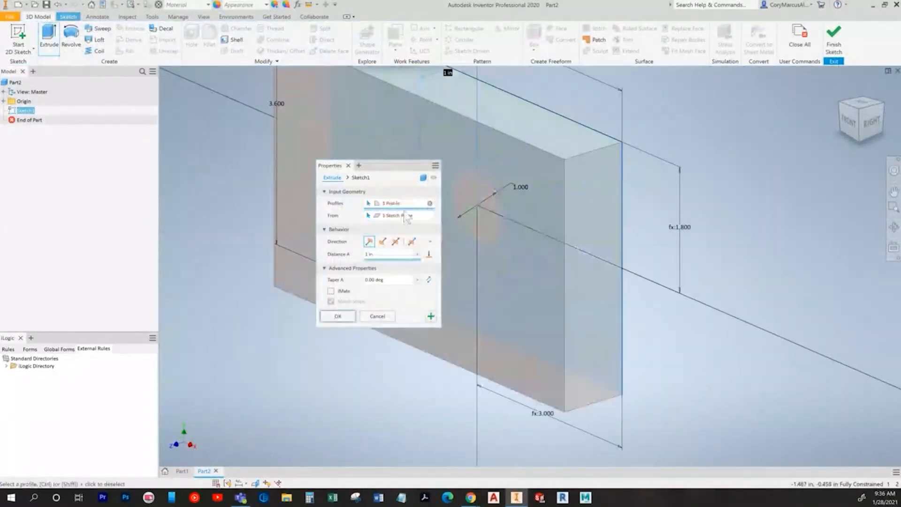
pyautogui.click(397, 242)
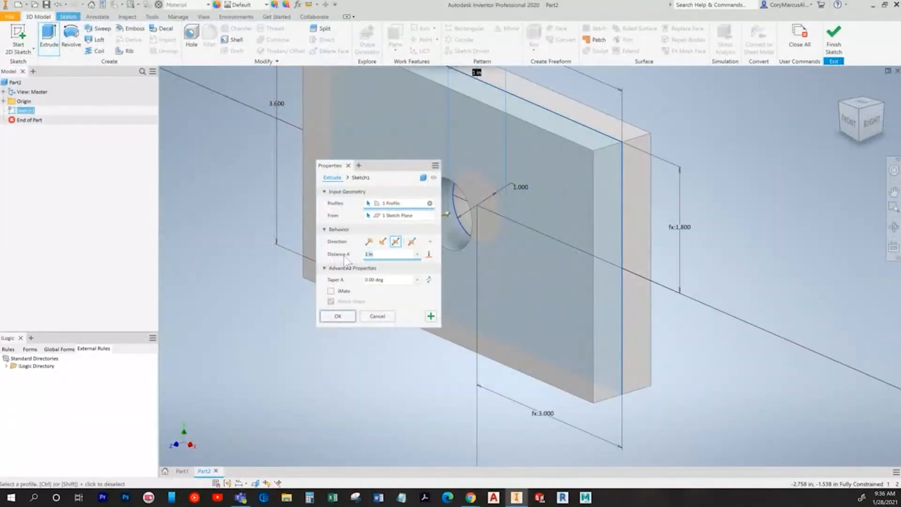
pyautogui.write('.25')
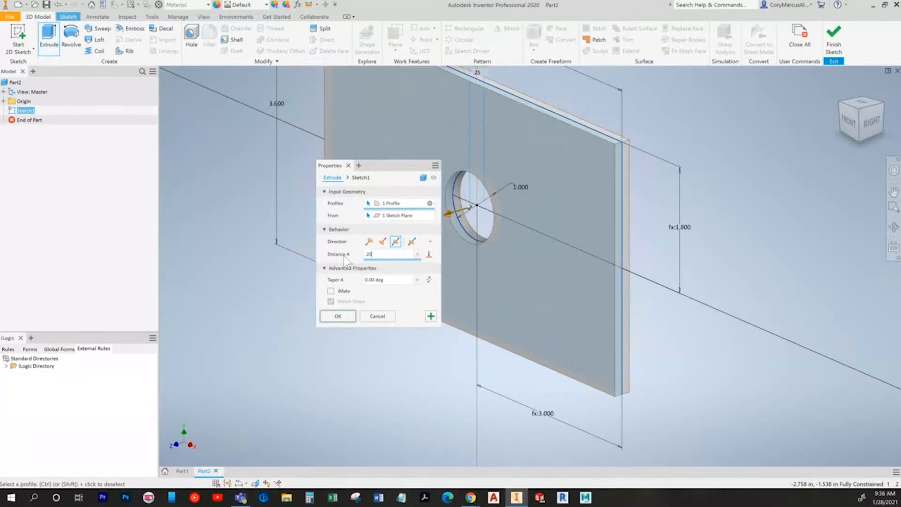
pyautogui.click(328, 318)
# - Look through the textbook's Using the Measure Tools pages, go back to Saving the Model File, and return to Inventor
pyautogui.hotkey('alt', 'Tab')
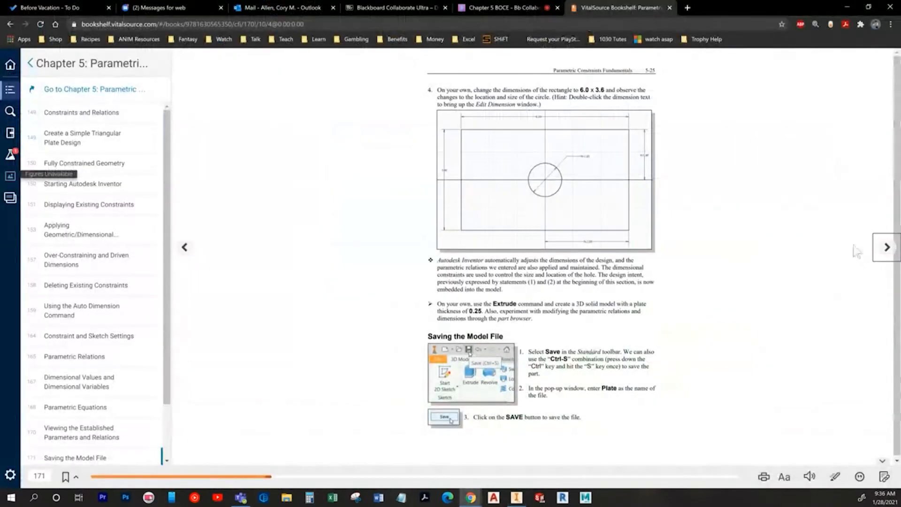
pyautogui.click(887, 248)
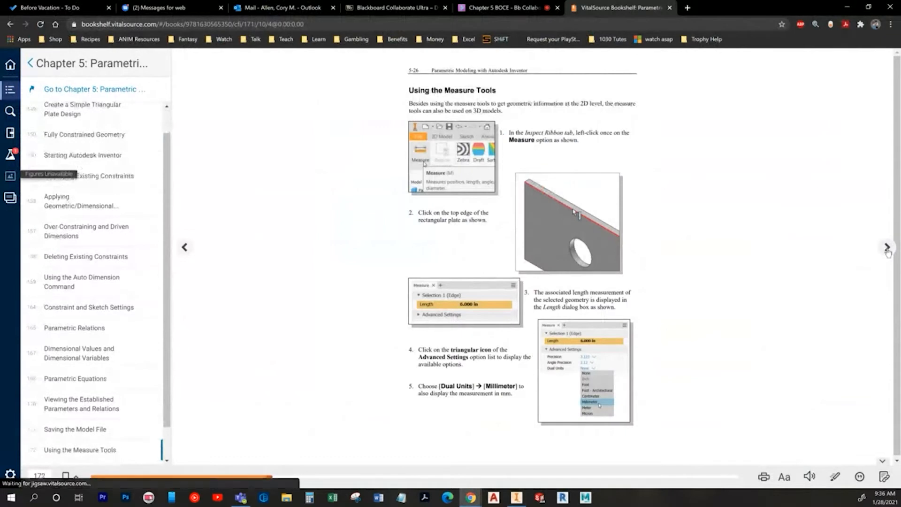
pyautogui.click(887, 248)
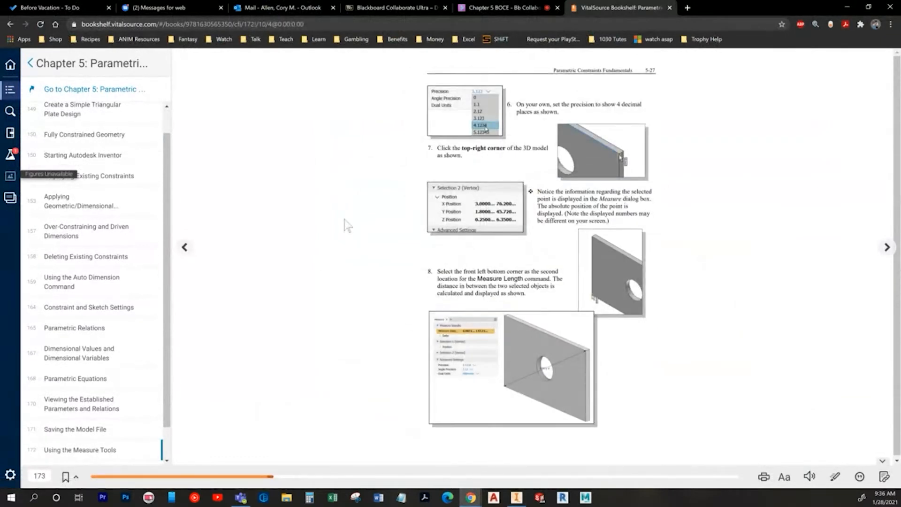
pyautogui.click(185, 248)
pyautogui.click(185, 248)
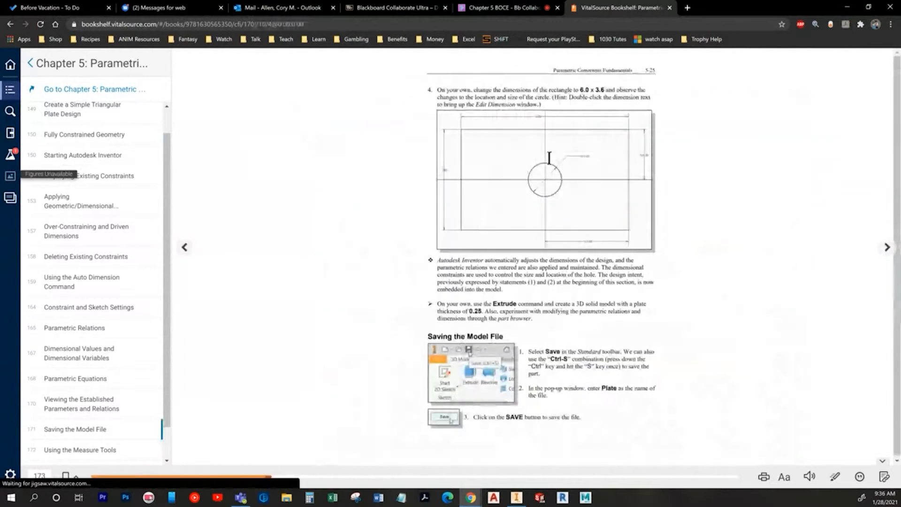
pyautogui.hotkey('alt', 'Tab')
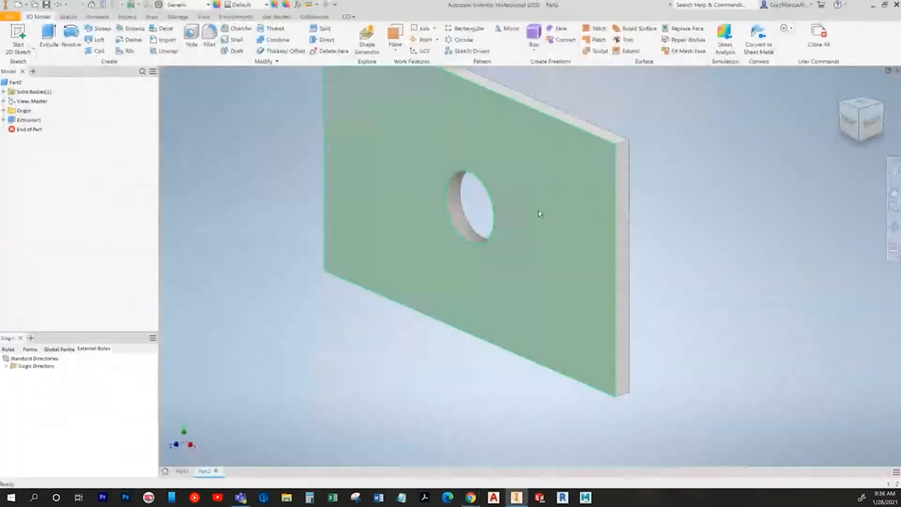
# - Rename the model parameter d0 as Width in the Parameters table
pyautogui.click(298, 5)
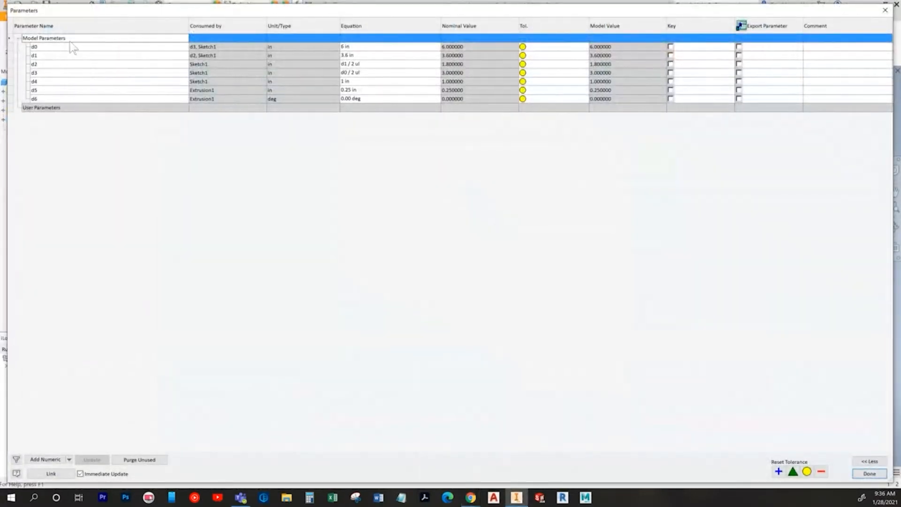
pyautogui.click(87, 46)
pyautogui.write('Wid')
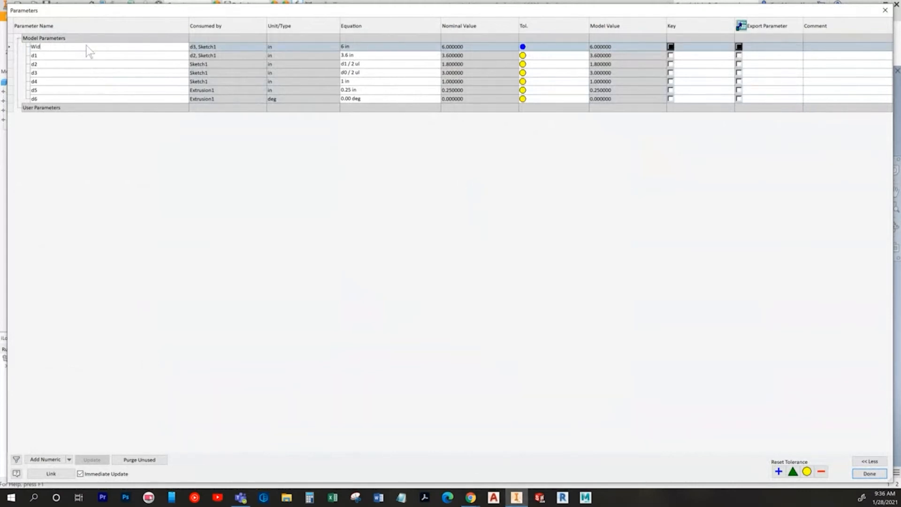
pyautogui.press('Return')
# - Try to give the Width parameter a name containing invalid characters, and dismiss the attempt
pyautogui.click(81, 47)
pyautogui.write('asdasdasd')
pyautogui.press('Return')
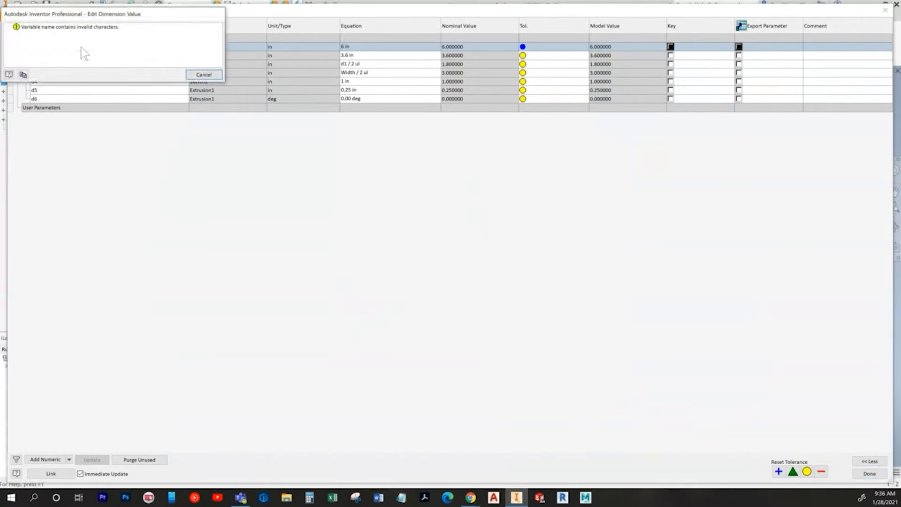
pyautogui.press('Return')
pyautogui.click(81, 47)
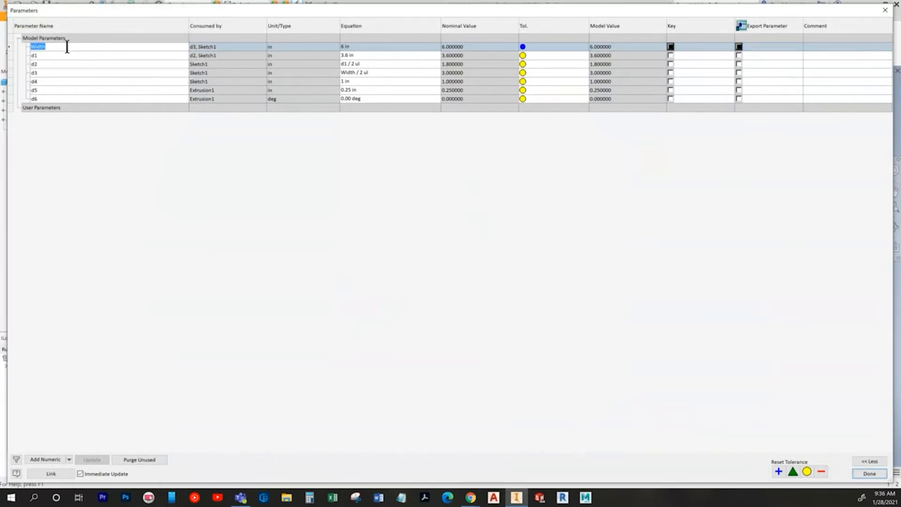
# - Rename the model parameter d1 as Height, and close the Parameters table
pyautogui.click(57, 55)
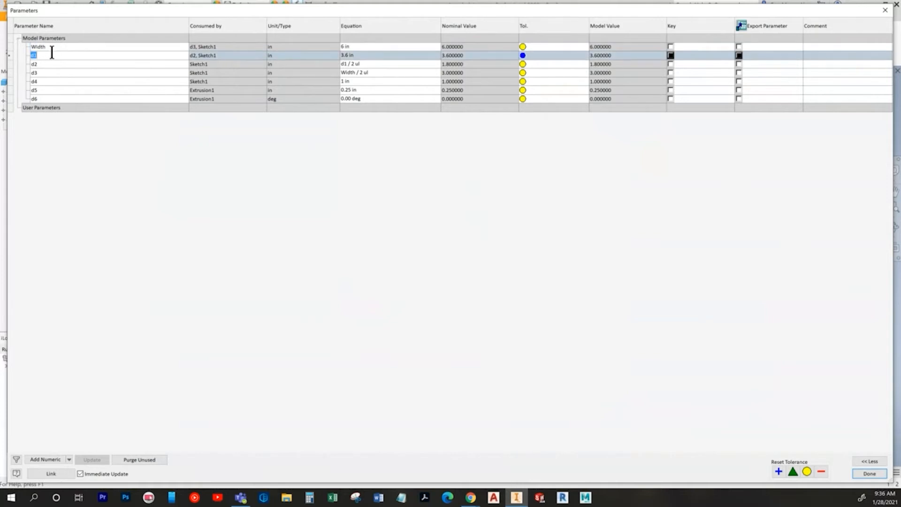
pyautogui.write('Height')
pyautogui.press('Return')
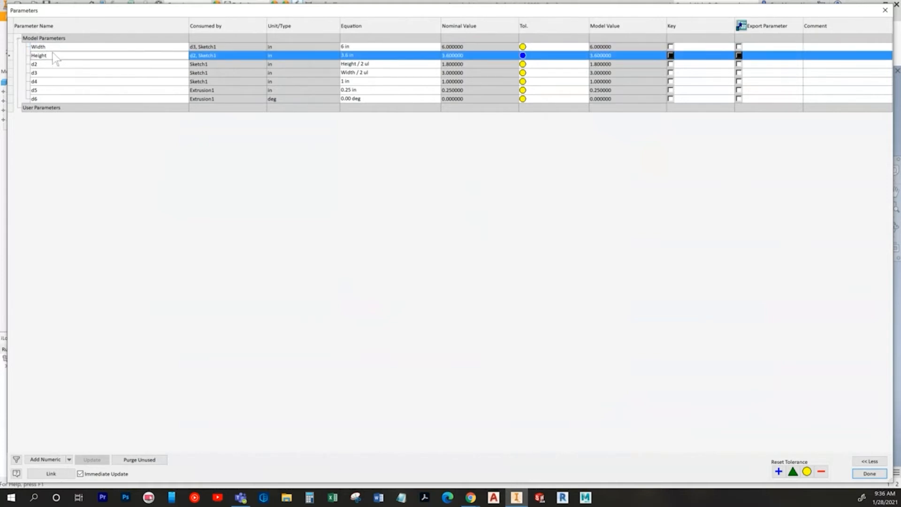
pyautogui.press('Return')
# - Open Sketch1 of the plate extrusion for editing and set the circle's diameter dimension to OD=1 in
pyautogui.click(3, 119)
pyautogui.doubleClick(33, 129)
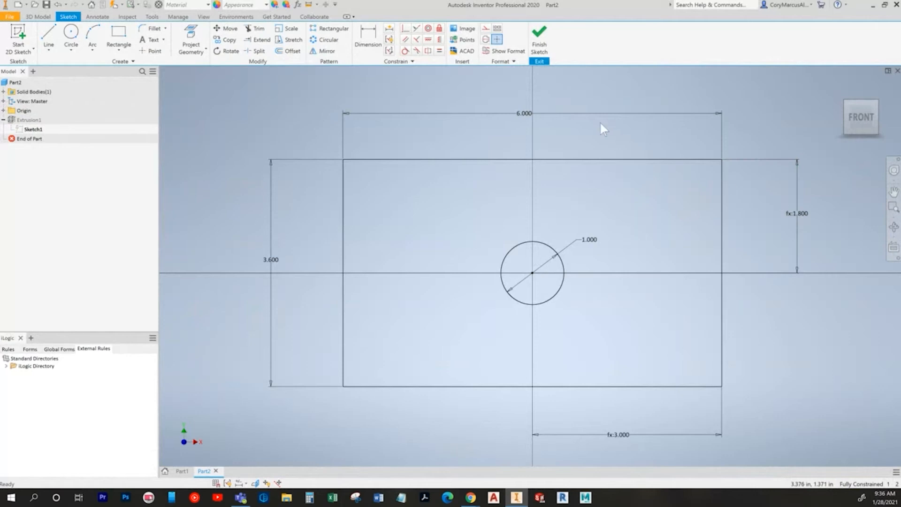
pyautogui.doubleClick(590, 240)
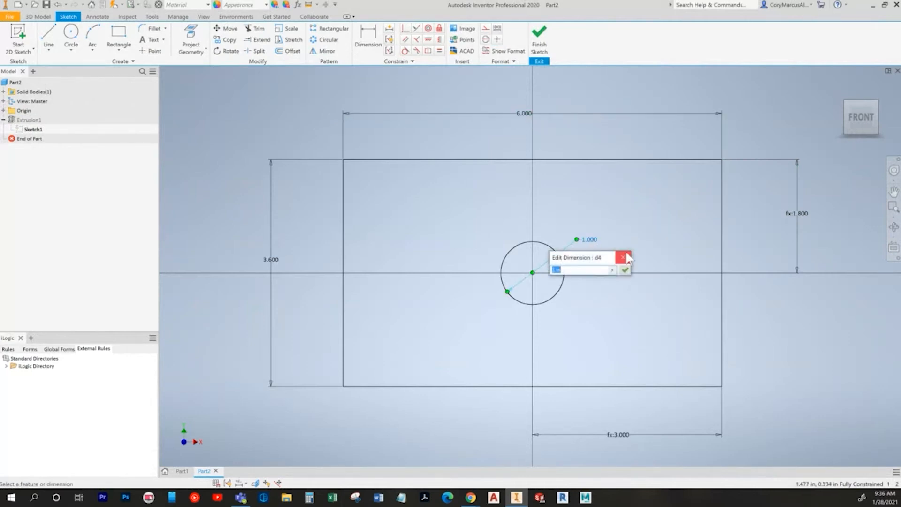
pyautogui.click(592, 270)
pyautogui.write('OD=')
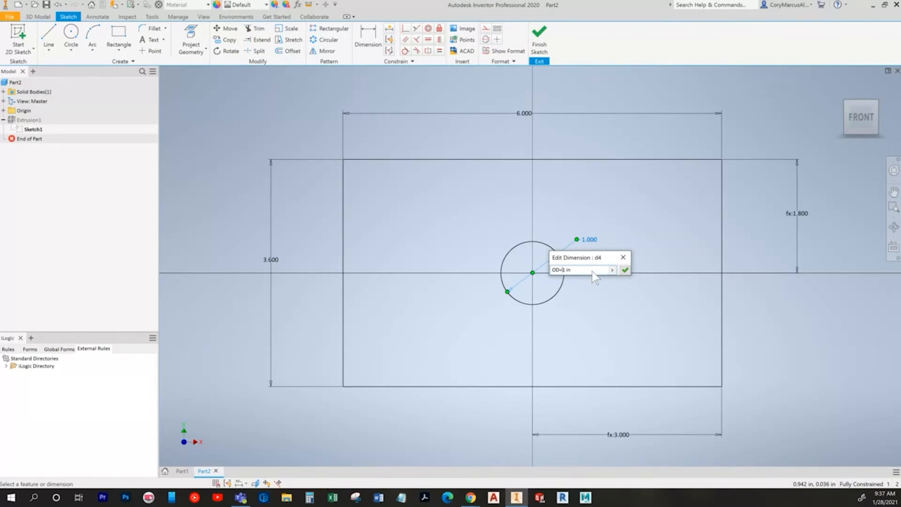
pyautogui.hotkey('shift', 'Left')
pyautogui.hotkey('shift', 'Left')
pyautogui.press('Right')
pyautogui.press('Return')
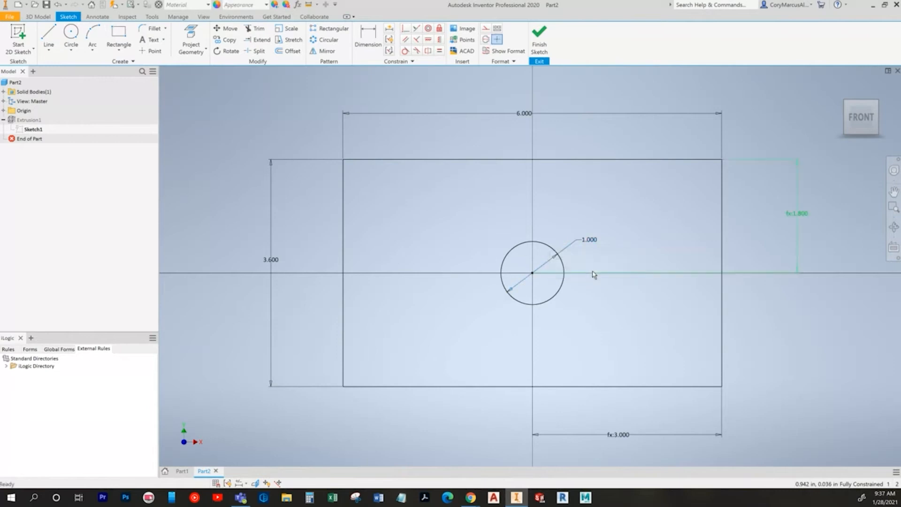
# - Check the name of the circle's diameter dimension and review the model parameters in the Parameters table
pyautogui.doubleClick(588, 240)
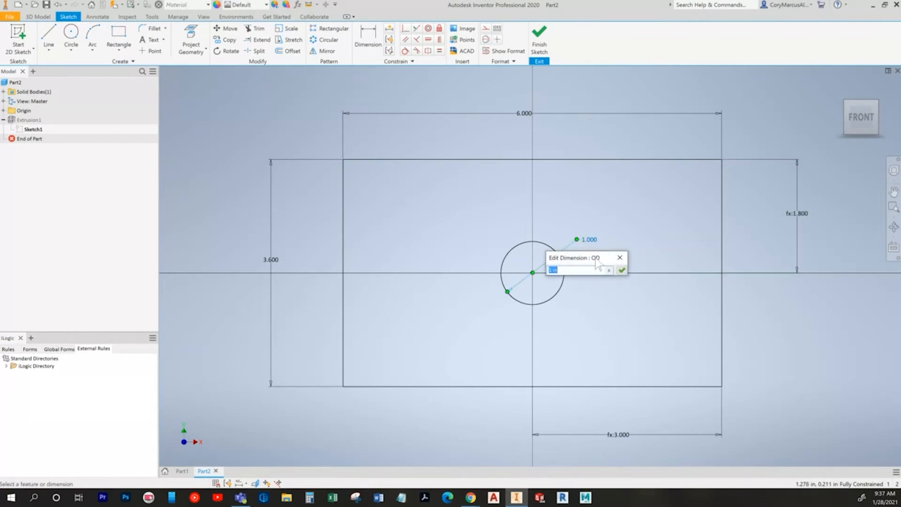
pyautogui.press('Escape')
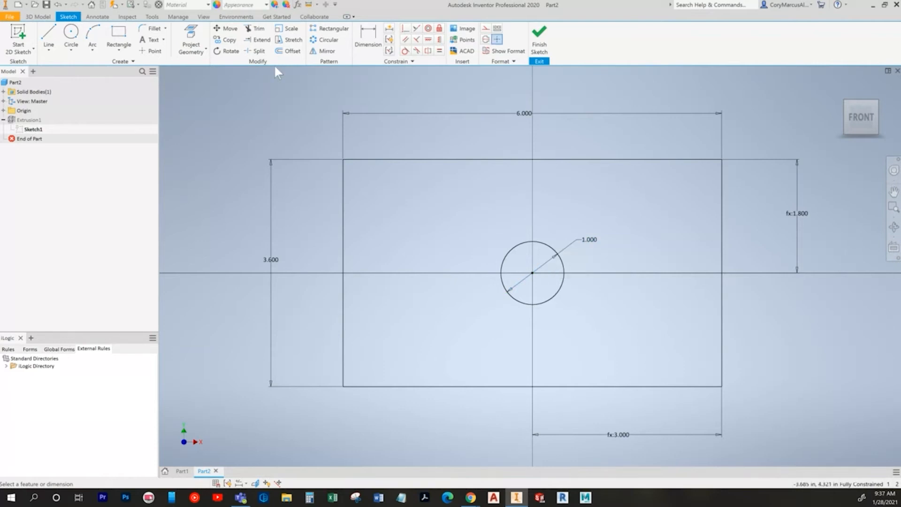
pyautogui.click(298, 5)
pyautogui.click(885, 10)
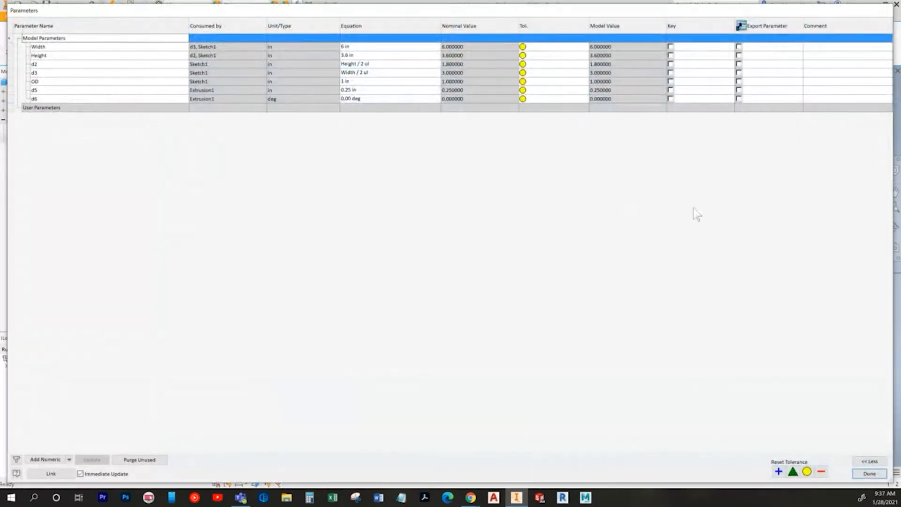
# - Look up the textbook's Using the Measure Tools page, return to Inventor, and finish the sketch
pyautogui.hotkey('alt', 'Tab')
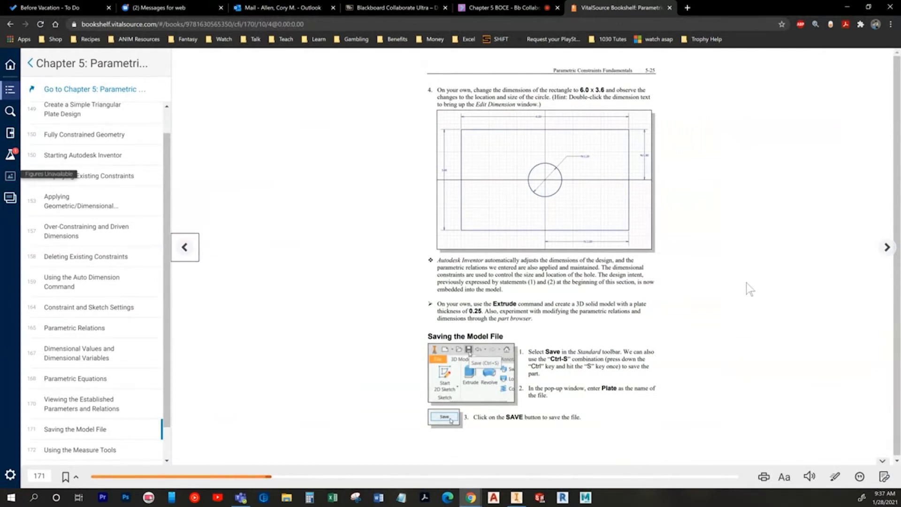
pyautogui.click(883, 253)
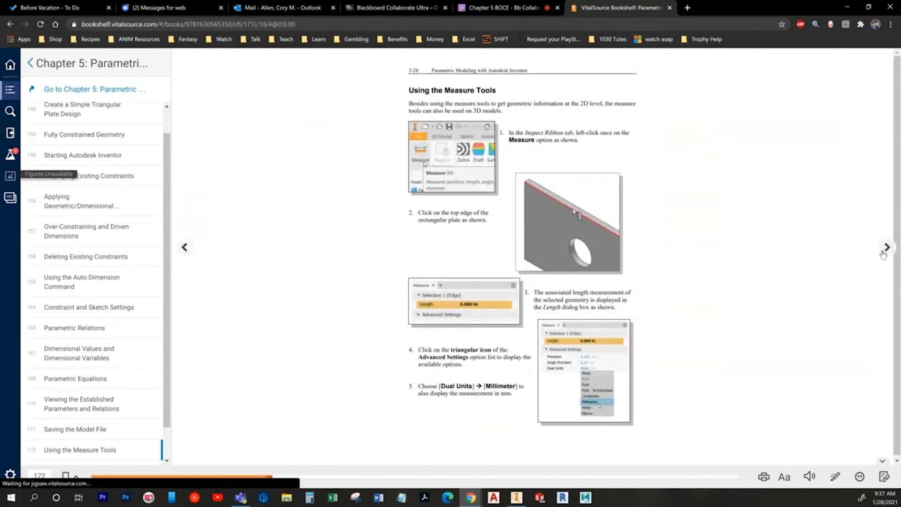
pyautogui.hotkey('alt', 'Tab')
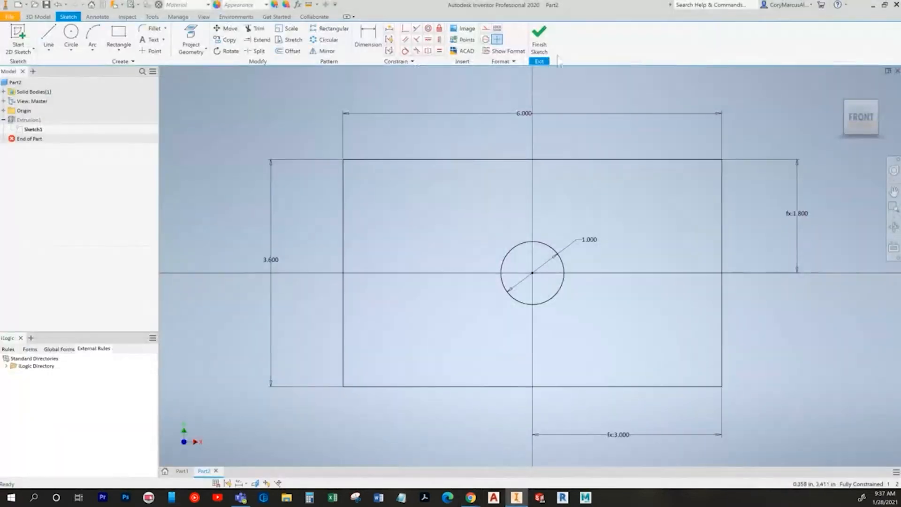
pyautogui.click(542, 45)
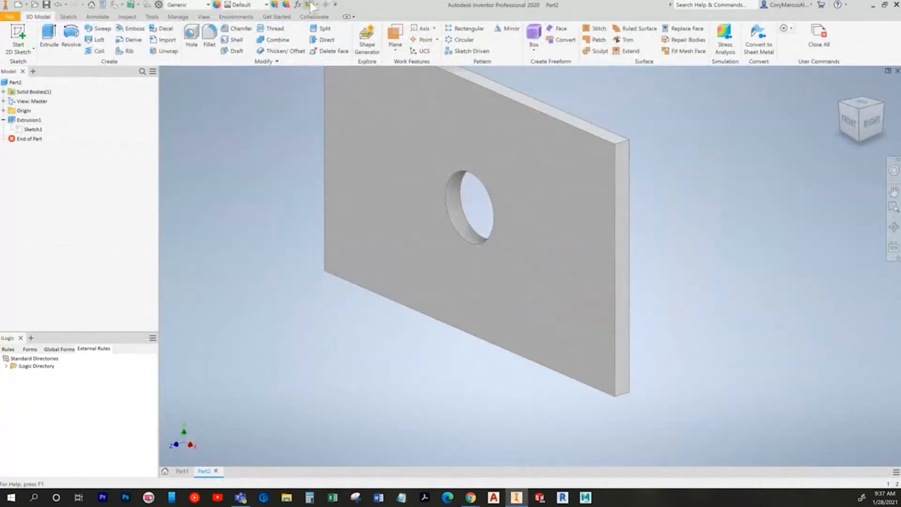
# - Start the Measure tool, consult the next textbook page, and set the measurement precision to 4.1234 in the advanced settings
pyautogui.click(308, 4)
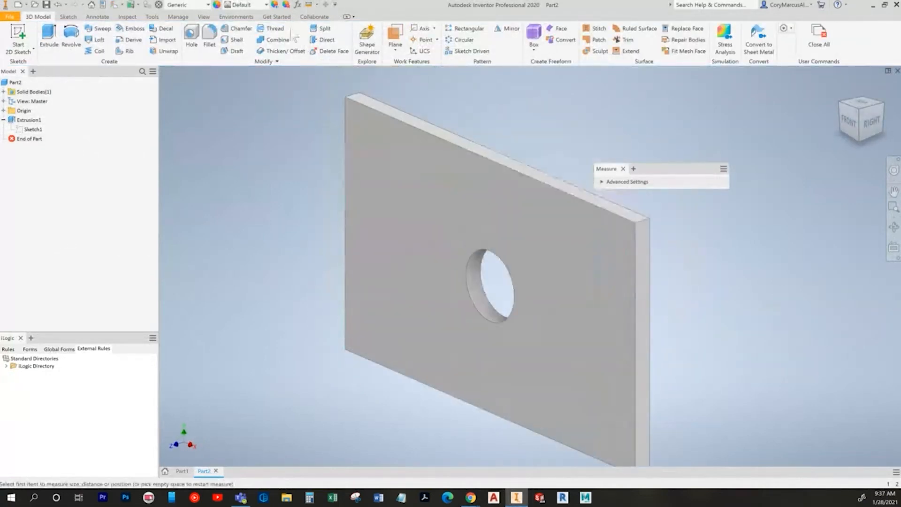
pyautogui.click(599, 182)
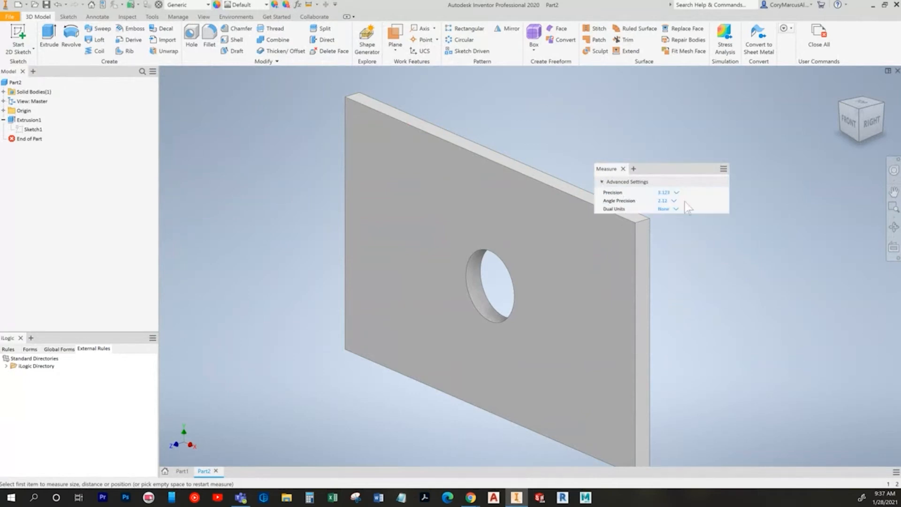
pyautogui.hotkey('alt', 'Tab')
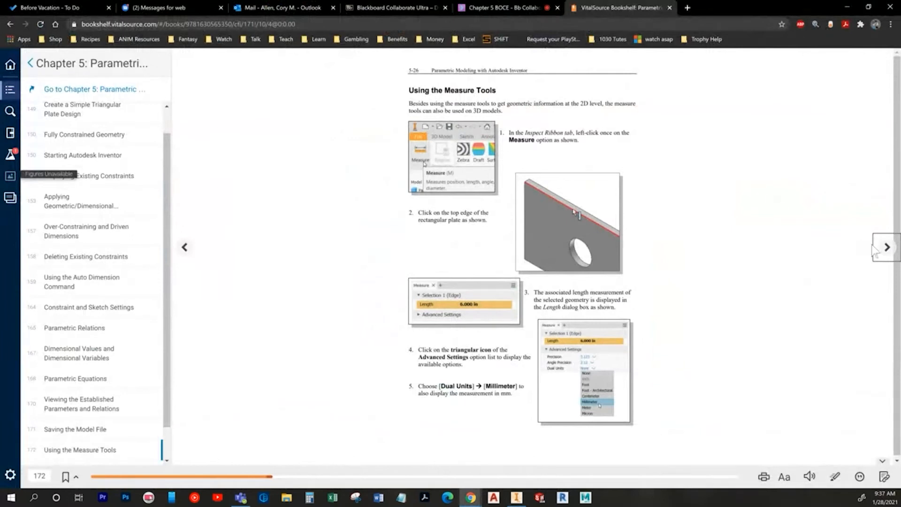
pyautogui.click(887, 248)
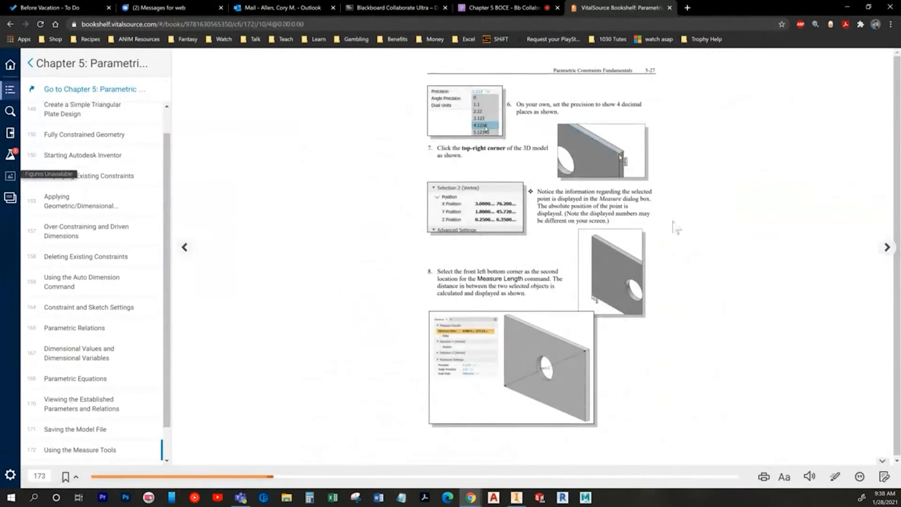
pyautogui.hotkey('alt', 'Tab')
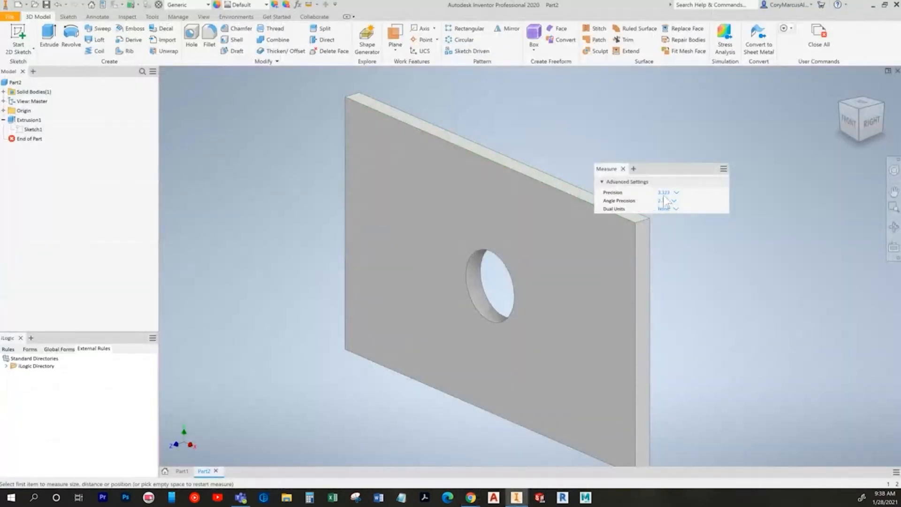
pyautogui.click(664, 196)
pyautogui.click(670, 235)
# - Measure the diagonal distance between the front face's top-right and bottom-left corners, comparing it with the textbook figure
pyautogui.hotkey('alt', 'Tab')
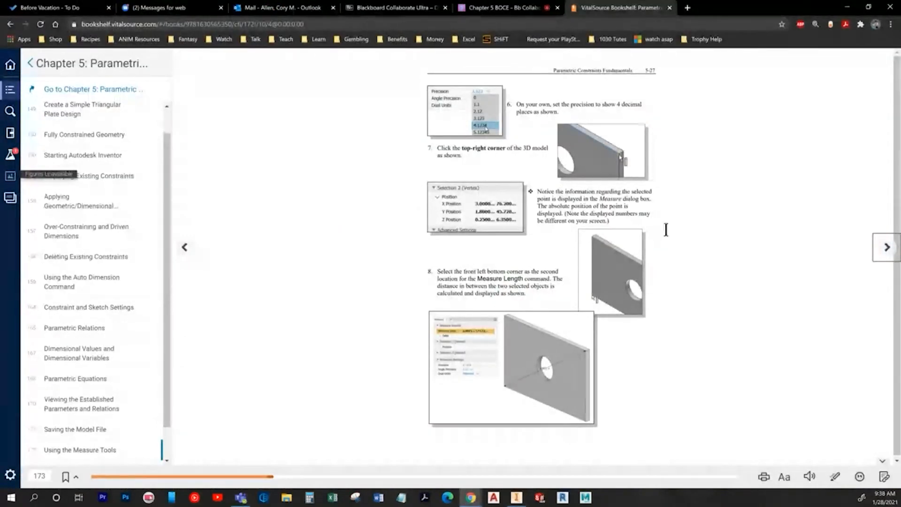
pyautogui.hotkey('alt', 'Tab')
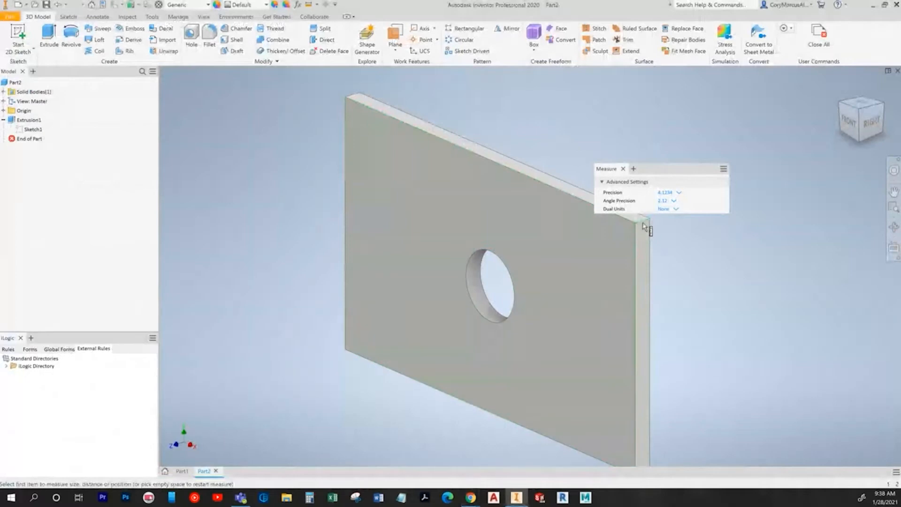
pyautogui.hotkey('alt', 'Tab')
pyautogui.hotkey('alt', 'Tab')
pyautogui.click(642, 220)
pyautogui.click(347, 349)
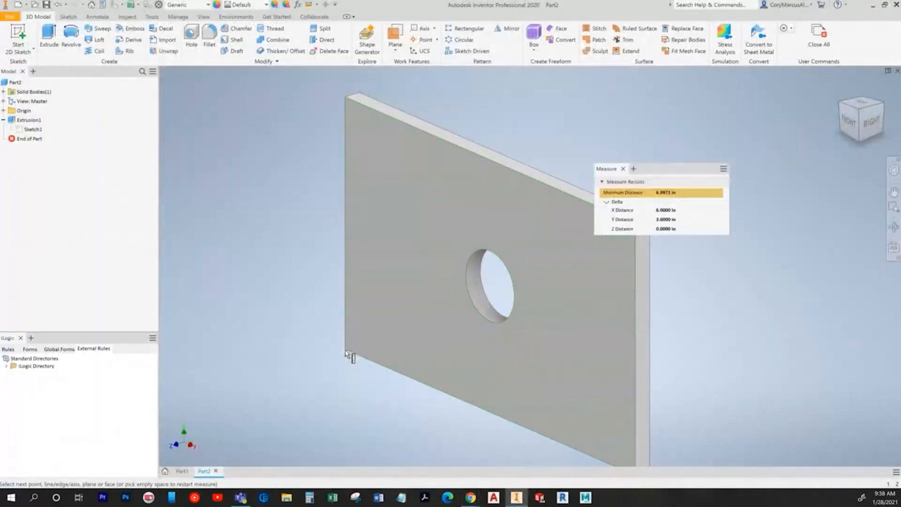
pyautogui.scroll(-3, 528, 358)
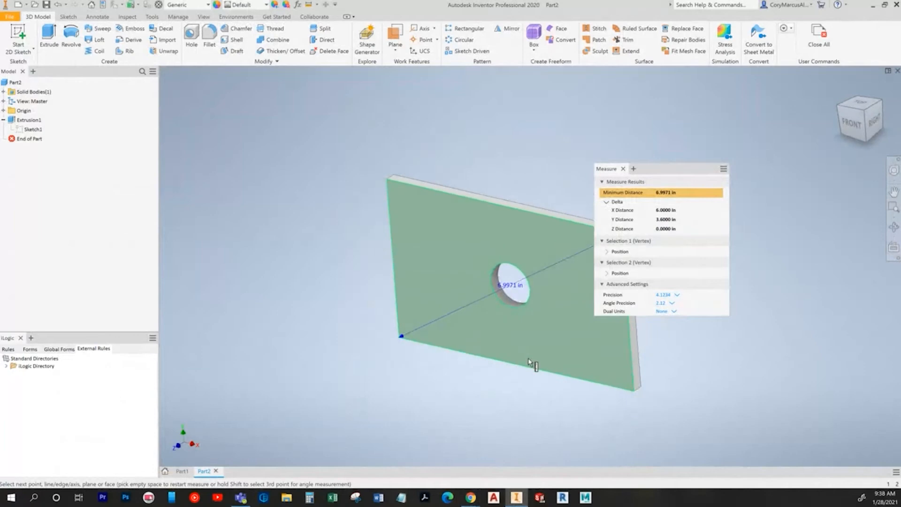
pyautogui.hotkey('alt', 'Tab')
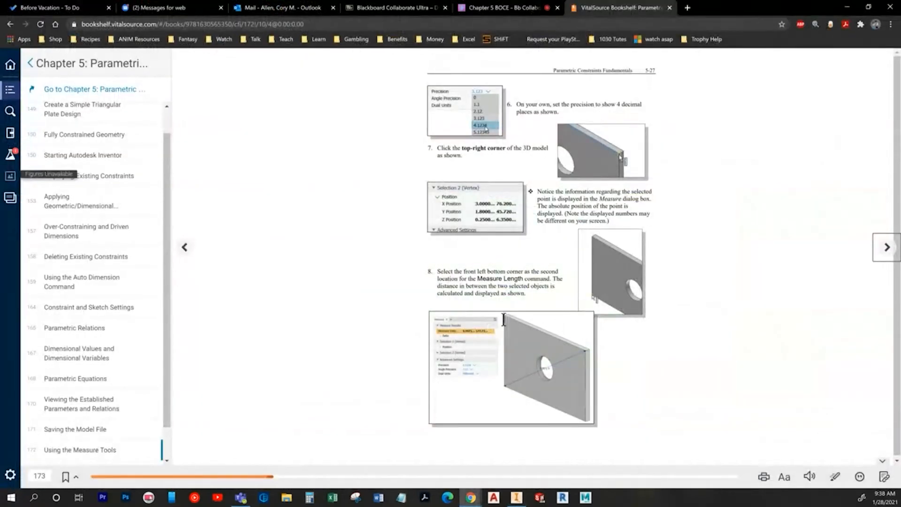
pyautogui.hotkey('alt', 'Tab')
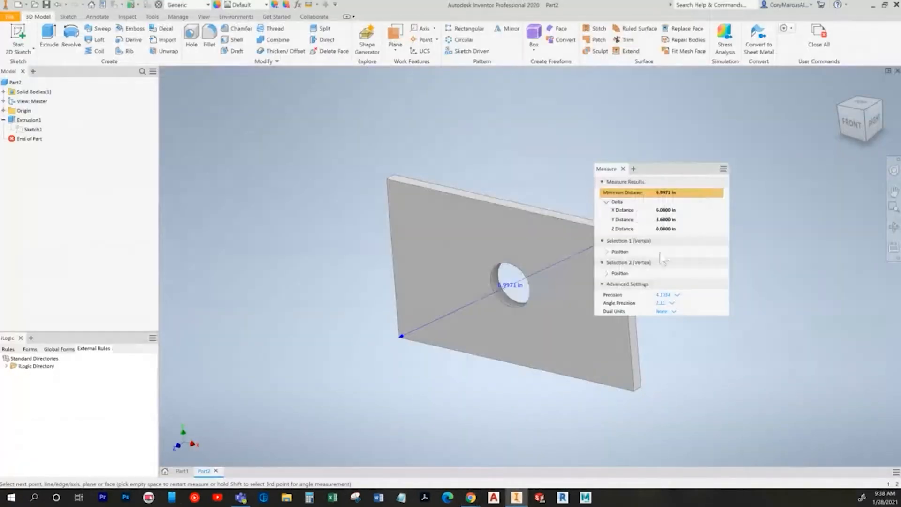
# - View the diagonal measurement with All Decimals precision, and set the precision back to 4.1234
pyautogui.click(658, 295)
pyautogui.click(670, 379)
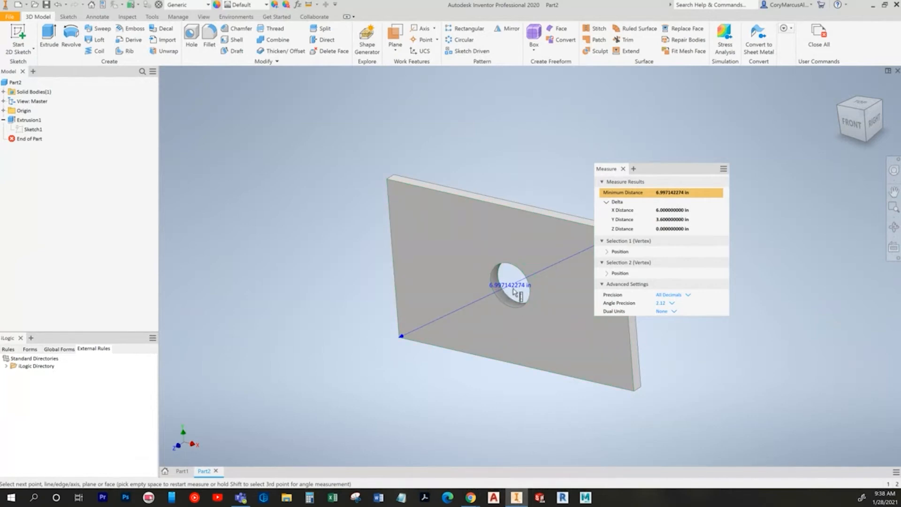
pyautogui.click(671, 295)
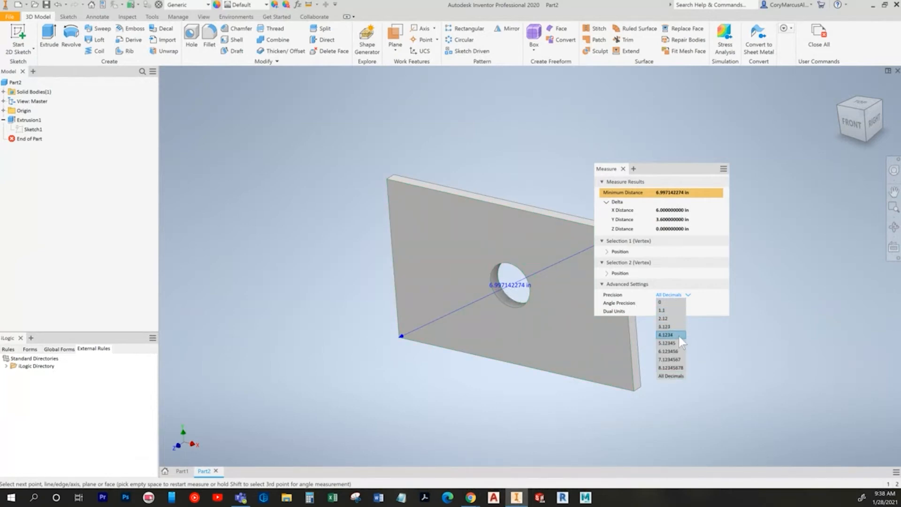
pyautogui.click(680, 336)
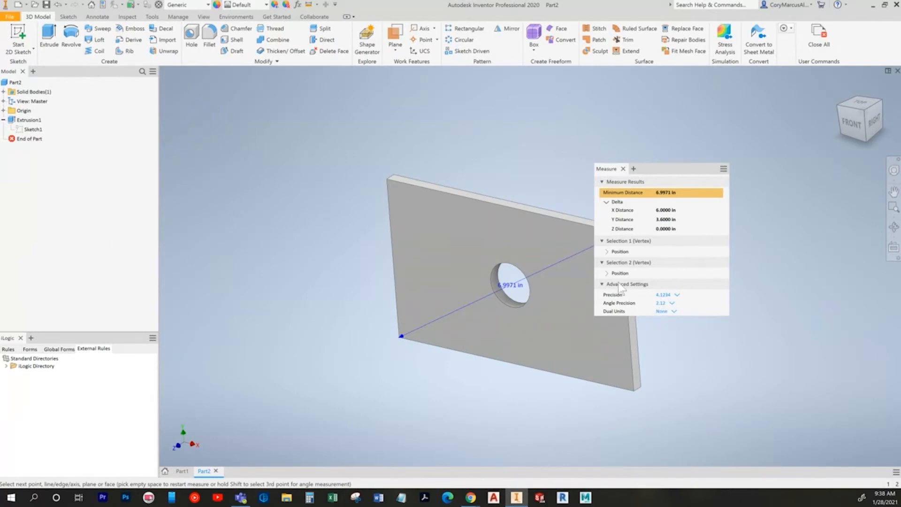
# - Turn to the textbook's next page, return to Inventor, measure from the plate's bottom-left corner to the hole's circular edge, and end the measurement
pyautogui.hotkey('alt', 'Tab')
pyautogui.click(886, 250)
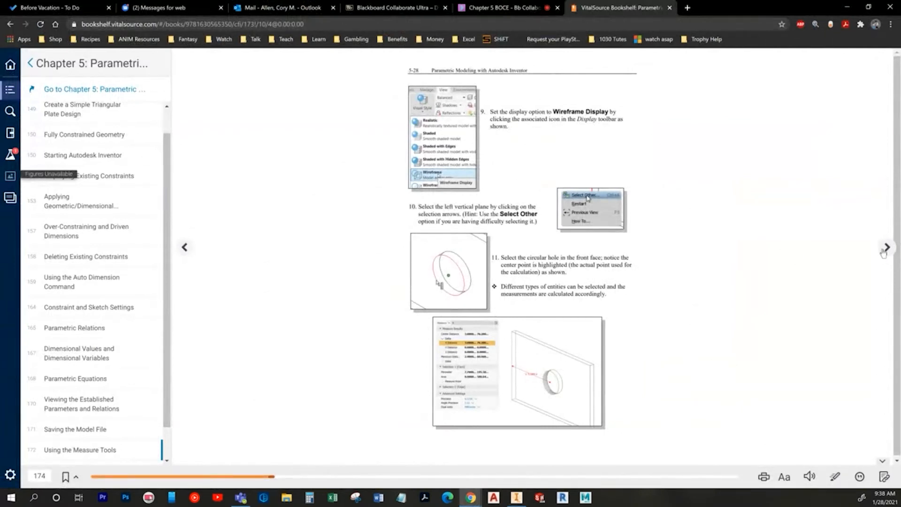
pyautogui.hotkey('alt', 'Tab')
pyautogui.click(497, 299)
pyautogui.keyDown('shift'); pyautogui.moveTo(345, 282); pyautogui.dragTo(382, 266, button='middle'); pyautogui.keyUp('shift')
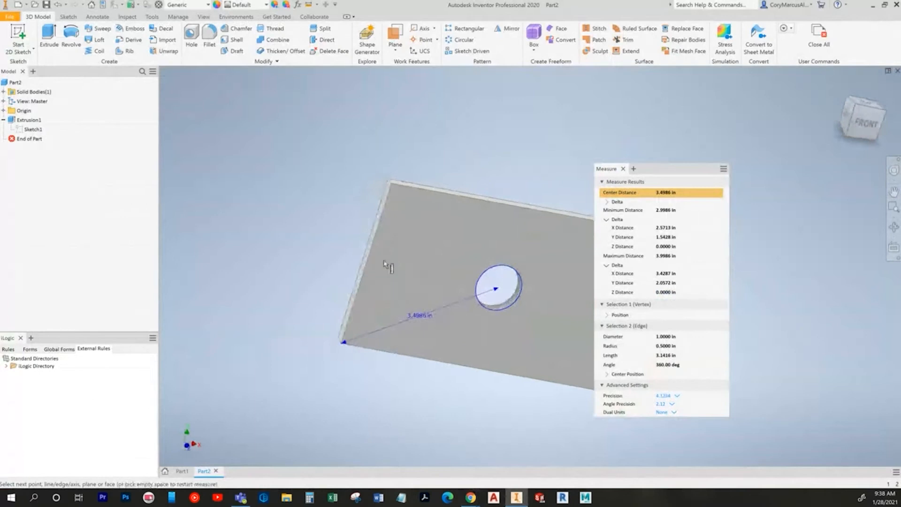
pyautogui.scroll(5, 382, 267)
pyautogui.click(482, 277)
pyautogui.scroll(-4, 453, 286)
pyautogui.keyDown('shift'); pyautogui.moveTo(452, 283); pyautogui.dragTo(331, 206, button='middle'); pyautogui.keyUp('shift')
pyautogui.rightClick(330, 205)
pyautogui.click(285, 207)
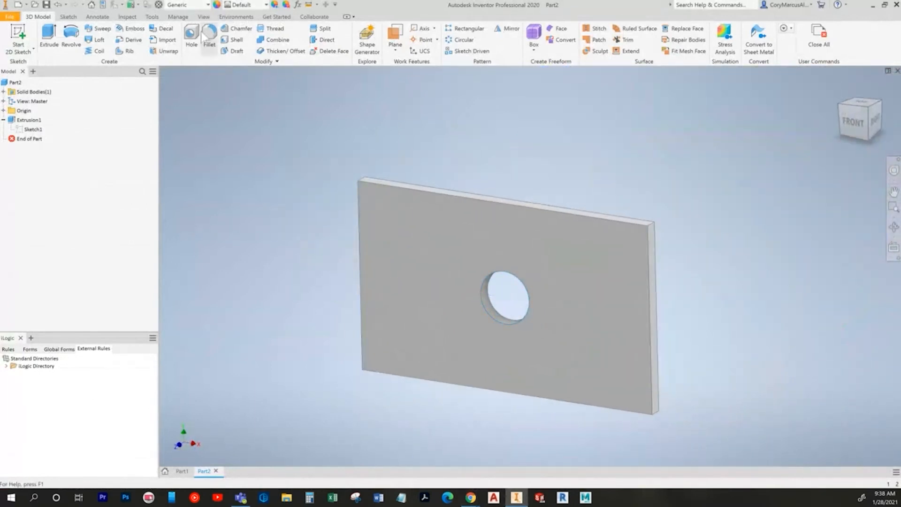
# - Try the Shaded with Hidden Edges visual style on the plate and inspect it from several angles
pyautogui.click(204, 17)
pyautogui.click(170, 49)
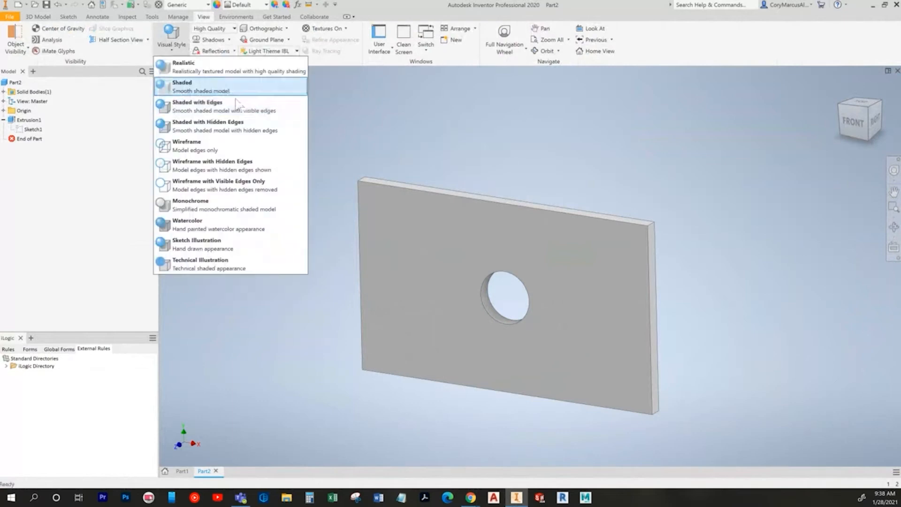
pyautogui.click(222, 130)
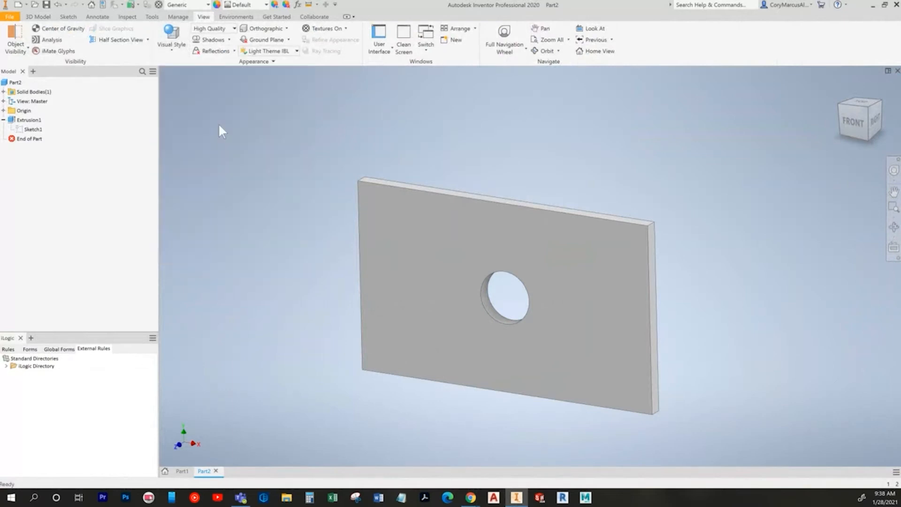
pyautogui.keyDown('shift'); pyautogui.moveTo(779, 269); pyautogui.dragTo(508, 286, button='middle'); pyautogui.keyUp('shift')
pyautogui.scroll(-5, 642, 316)
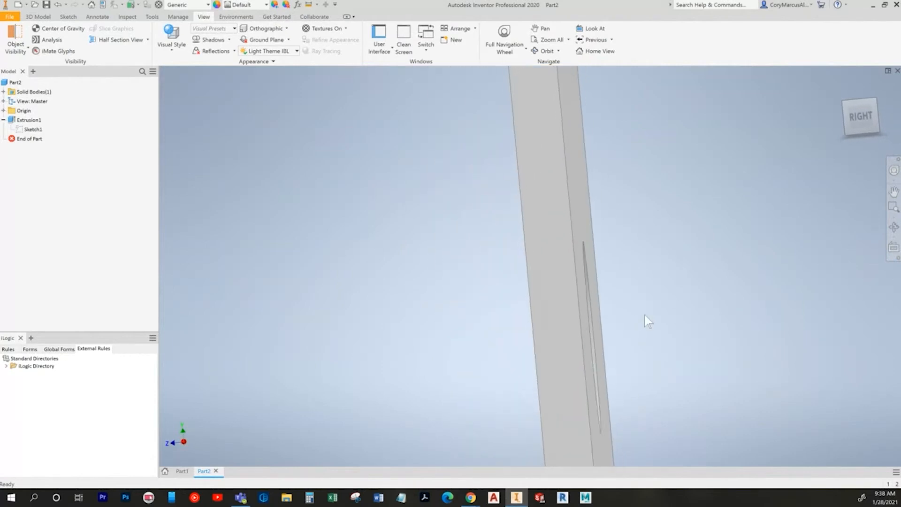
pyautogui.keyDown('shift'); pyautogui.moveTo(571, 258); pyautogui.dragTo(723, 239, button='middle'); pyautogui.keyUp('shift')
pyautogui.scroll(5, 704, 239)
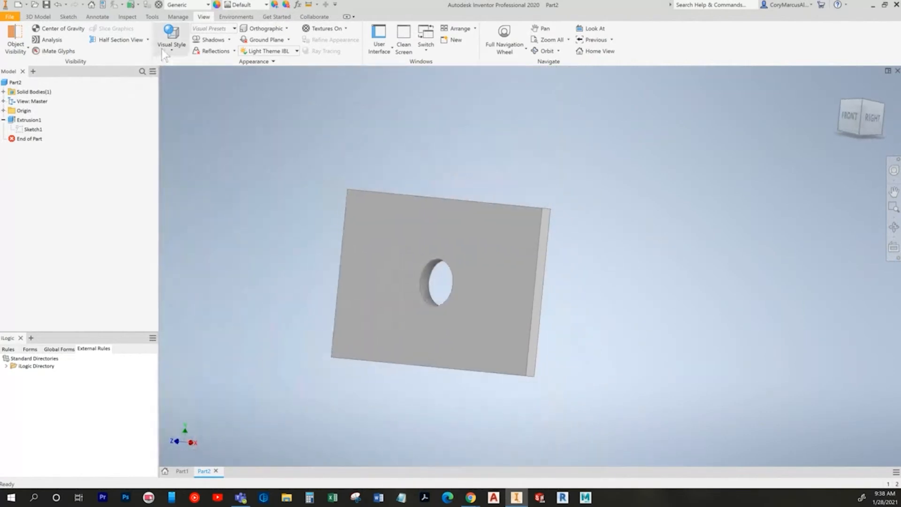
# - Preview the plate in the Wireframe visual style, and set it to Shaded with Edges in the home view
pyautogui.click(164, 48)
pyautogui.click(217, 144)
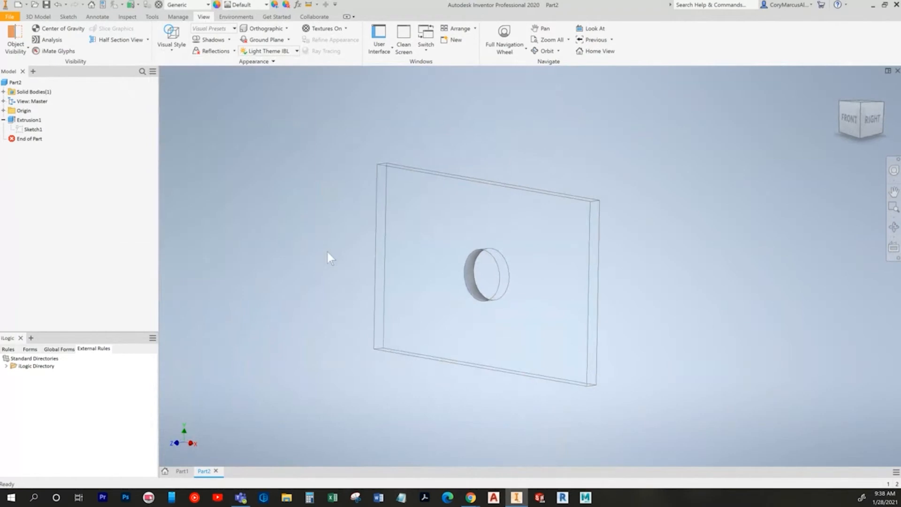
pyautogui.click(173, 41)
pyautogui.click(217, 107)
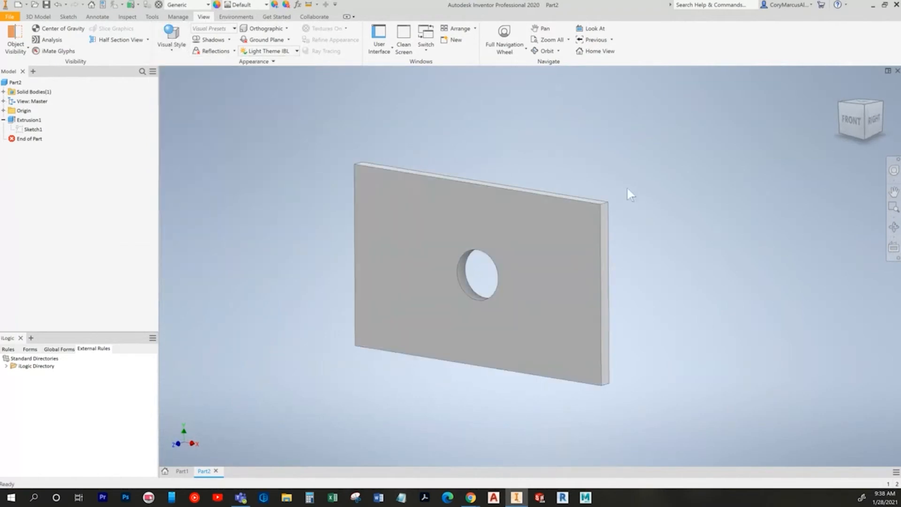
pyautogui.press('F6')
# - Turn to the textbook page on measuring faces and cylindrical surfaces, return to Inventor, and start the Measure tool
pyautogui.hotkey('alt', 'Tab')
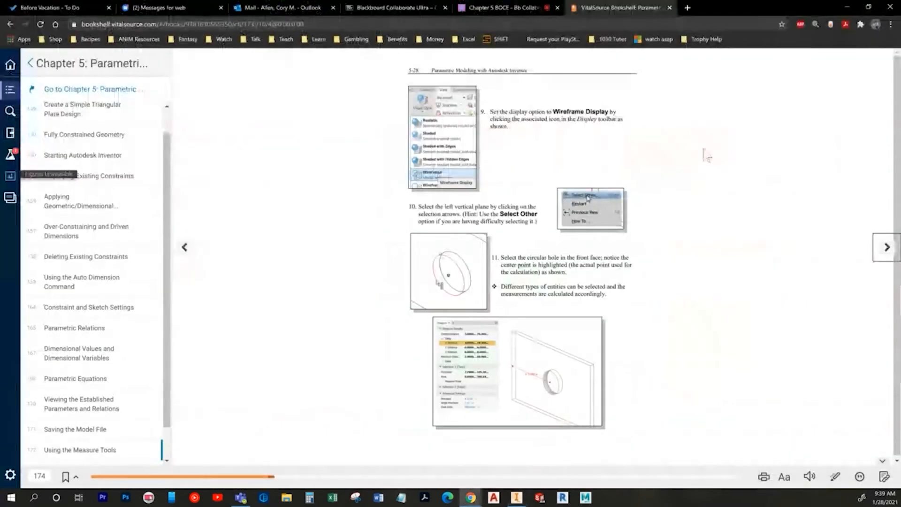
pyautogui.click(887, 246)
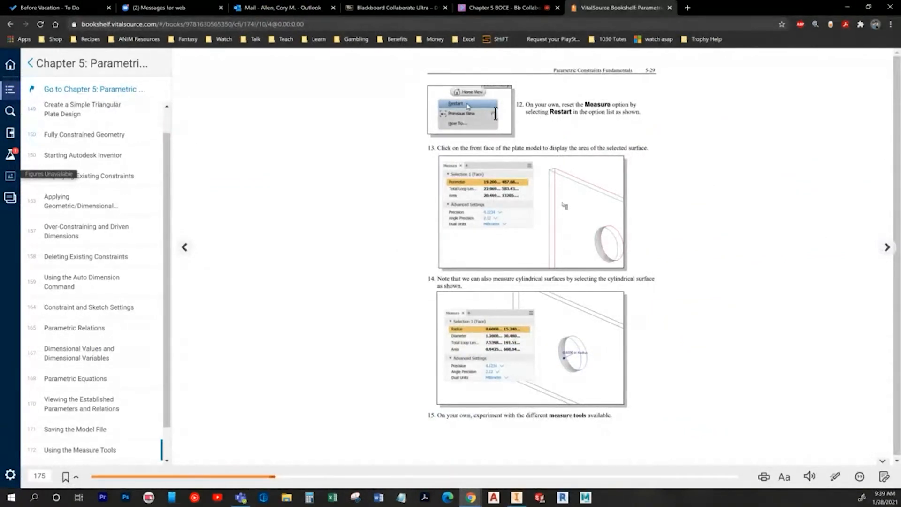
pyautogui.hotkey('alt', 'Tab')
pyautogui.press('m')
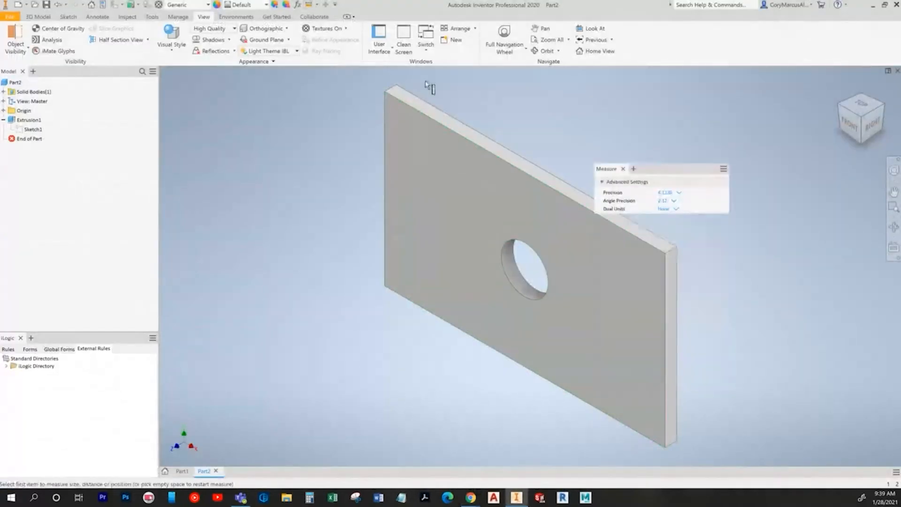
# - Measure the front face's long upper edge against its adjacent vertical edge, and measure between the plate's two long upper edges
pyautogui.click(433, 119)
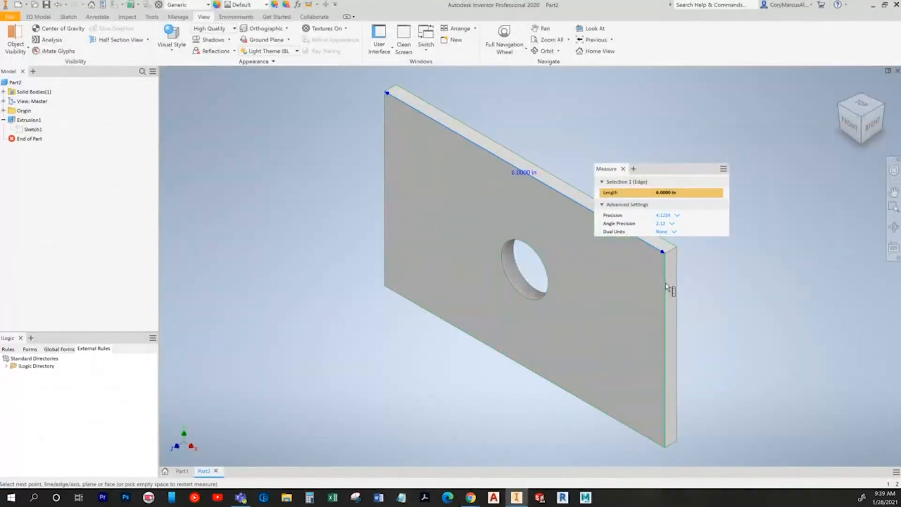
pyautogui.click(666, 283)
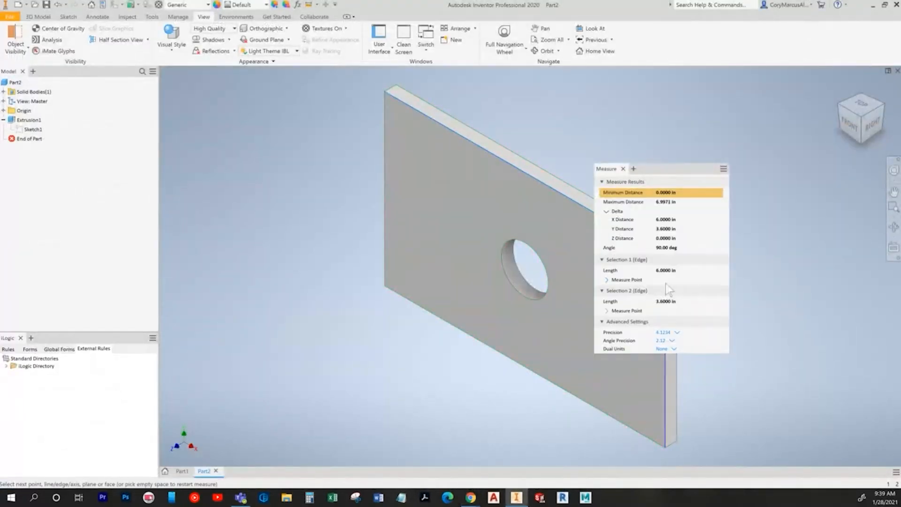
pyautogui.click(310, 4)
pyautogui.click(500, 158)
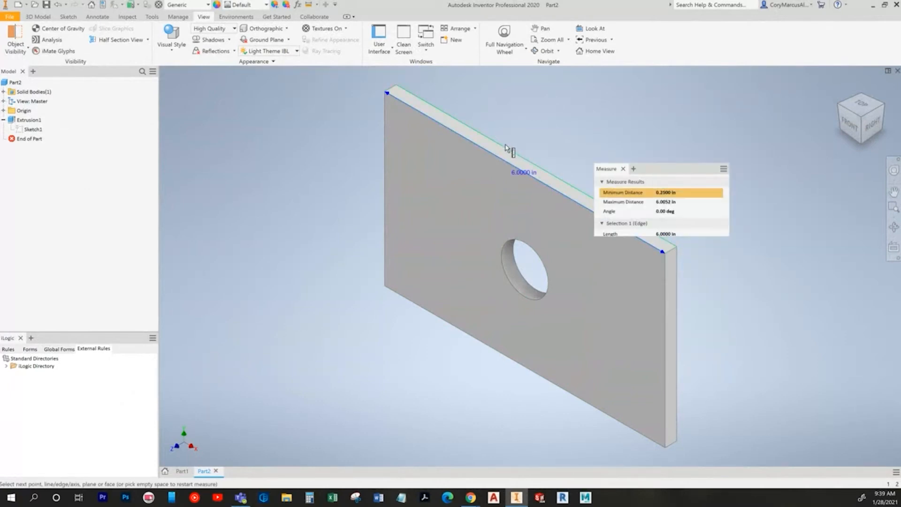
pyautogui.click(507, 148)
pyautogui.click(312, 4)
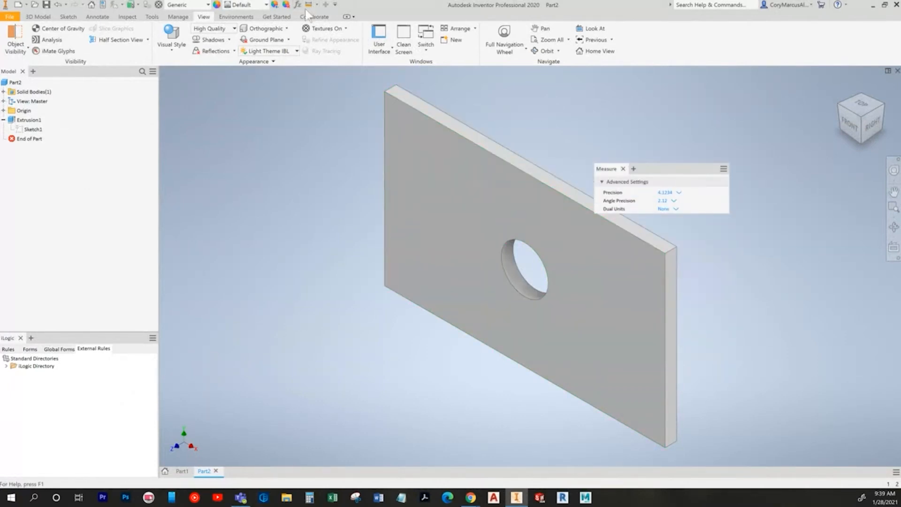
pyautogui.press('Escape')
# - Consult the textbook's measuring instructions and measure the hole's circular front edge
pyautogui.hotkey('alt', 'Tab')
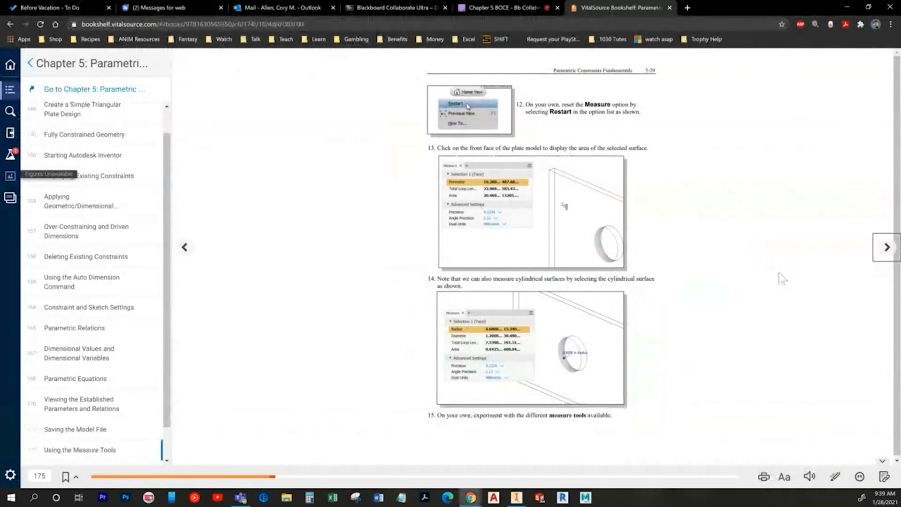
pyautogui.hotkey('alt', 'Tab')
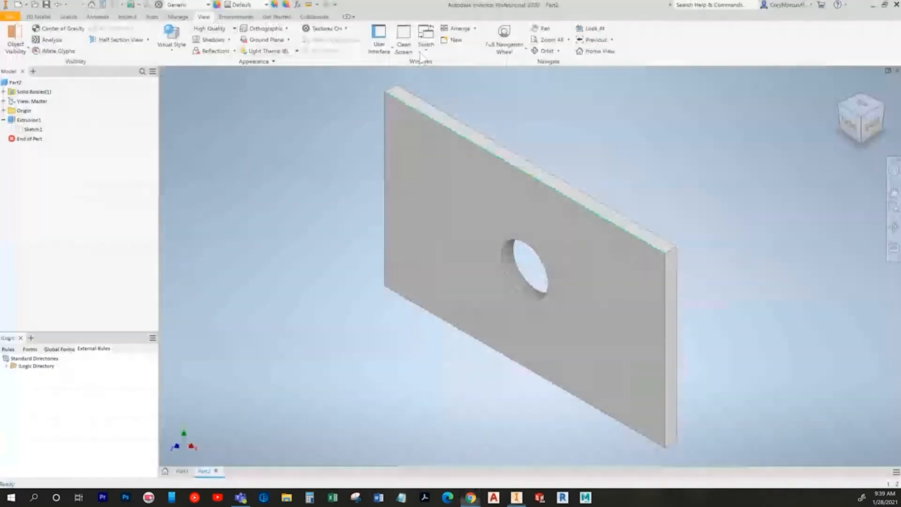
pyautogui.press('m')
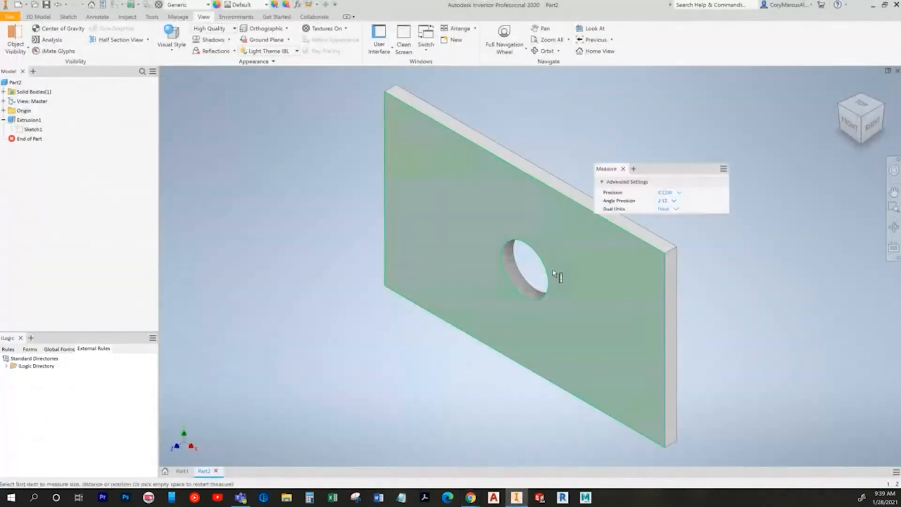
pyautogui.click(527, 295)
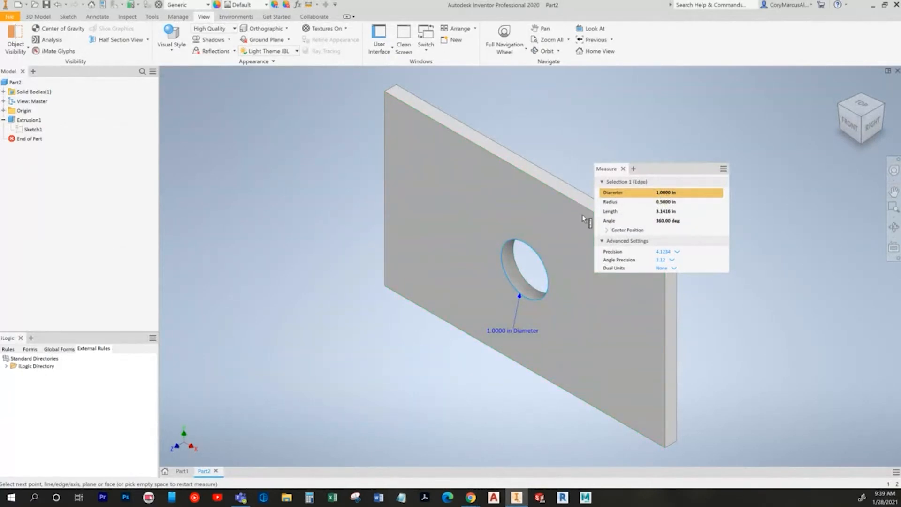
# - Measure the distance from the plate's narrow top face to the hole's center point
pyautogui.click(535, 178)
pyautogui.click(540, 175)
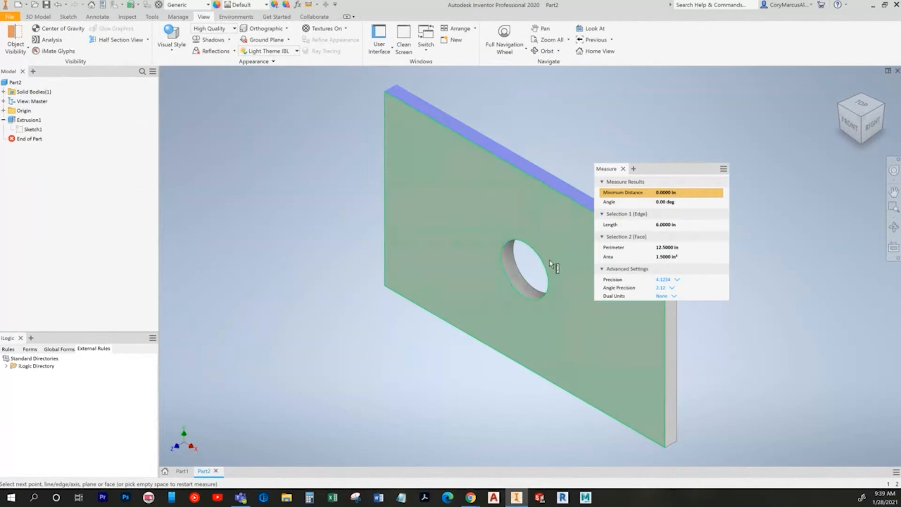
pyautogui.rightClick(544, 268)
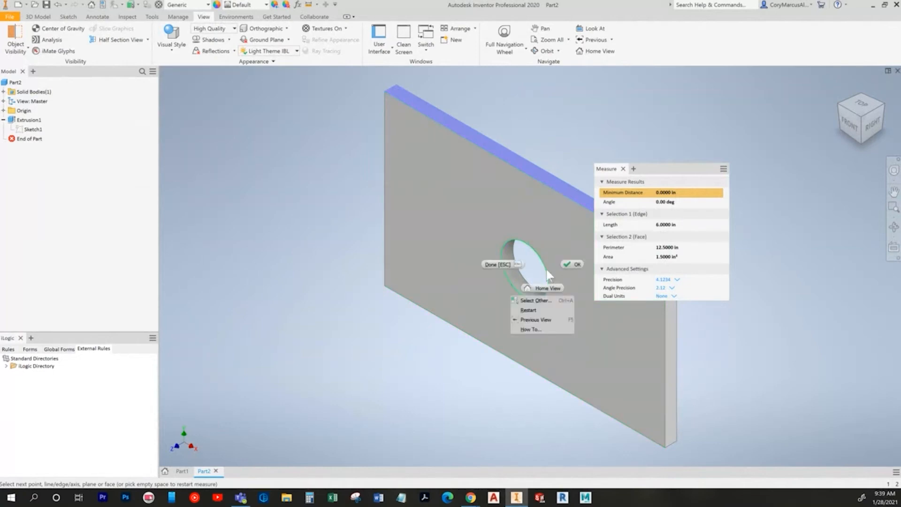
pyautogui.click(560, 302)
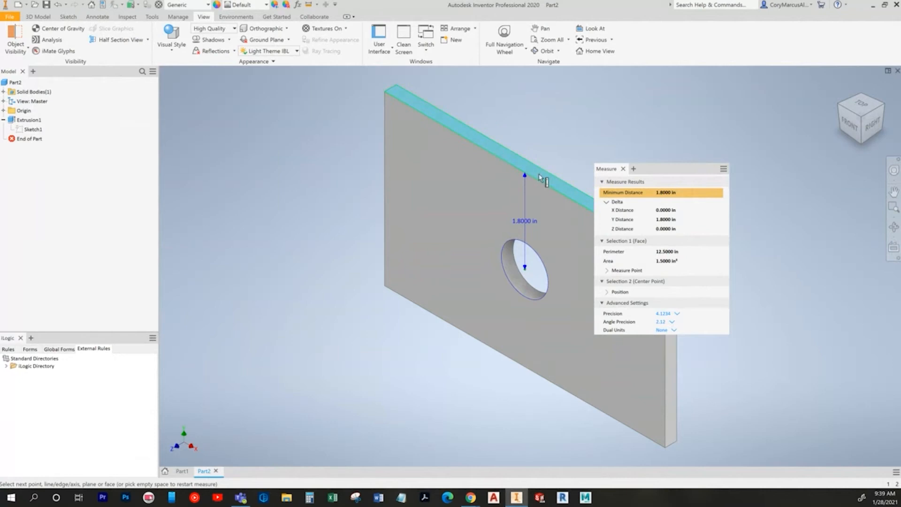
pyautogui.moveTo(539, 308); pyautogui.dragTo(459, 288, button='middle')
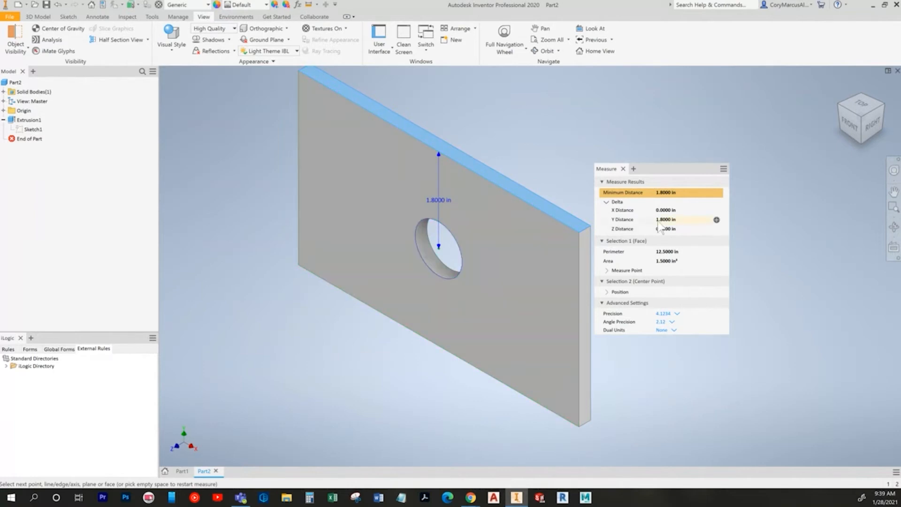
pyautogui.press('Escape')
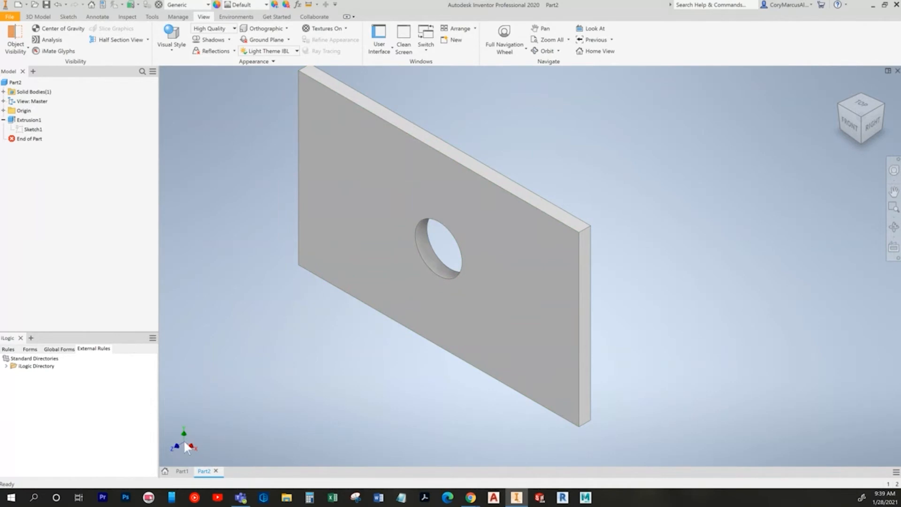
# - Switch to the textbook in the browser and go to the page after the measure tool instructions
pyautogui.hotkey('alt', 'Tab')
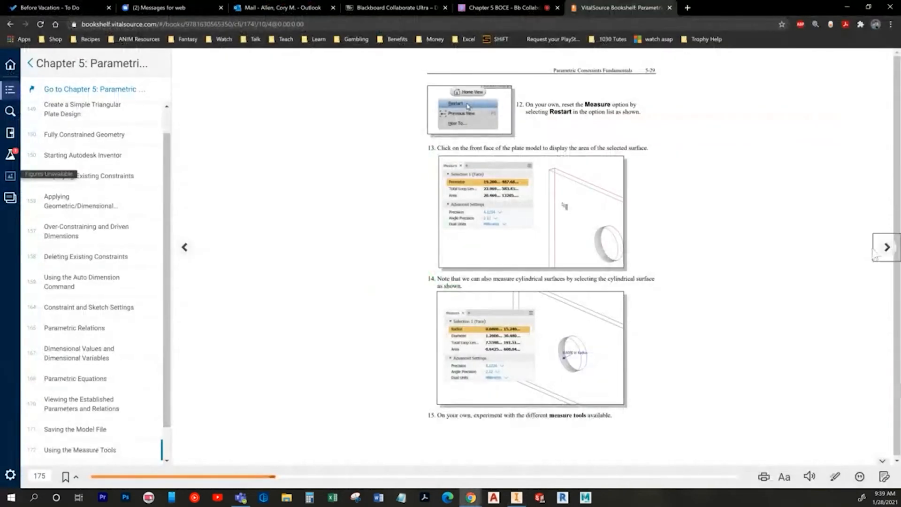
pyautogui.click(878, 251)
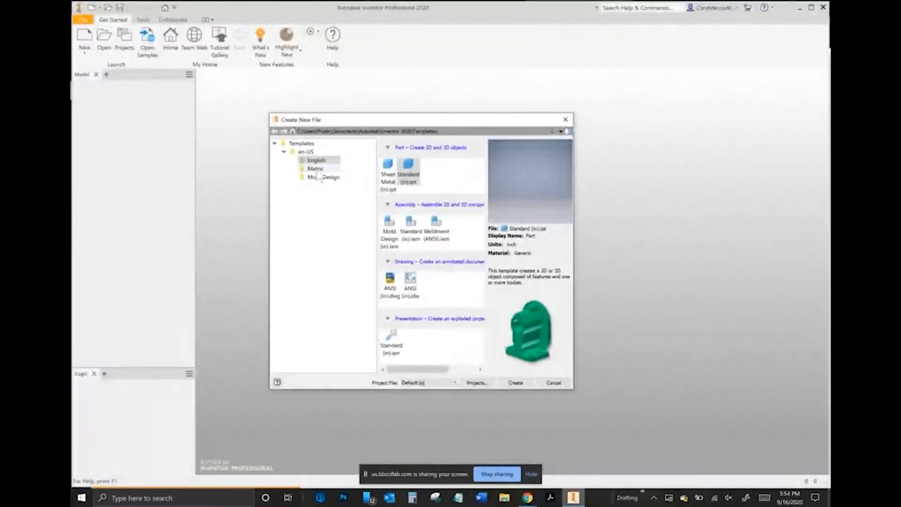
# - Create a new part from the metric templates and consult the Swivel Base exercise drawing in the textbook
pyautogui.click(316, 169)
pyautogui.click(413, 174)
pyautogui.doubleClick(459, 169)
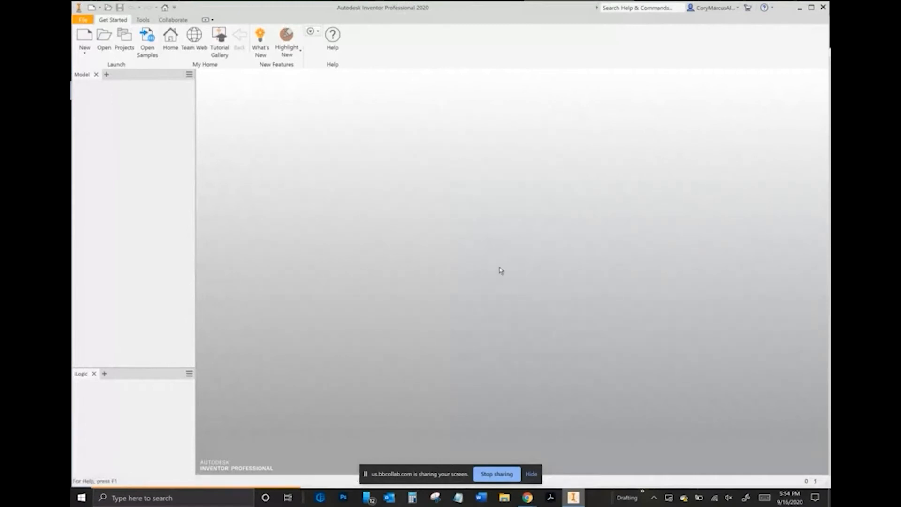
pyautogui.hotkey('alt', 'Tab')
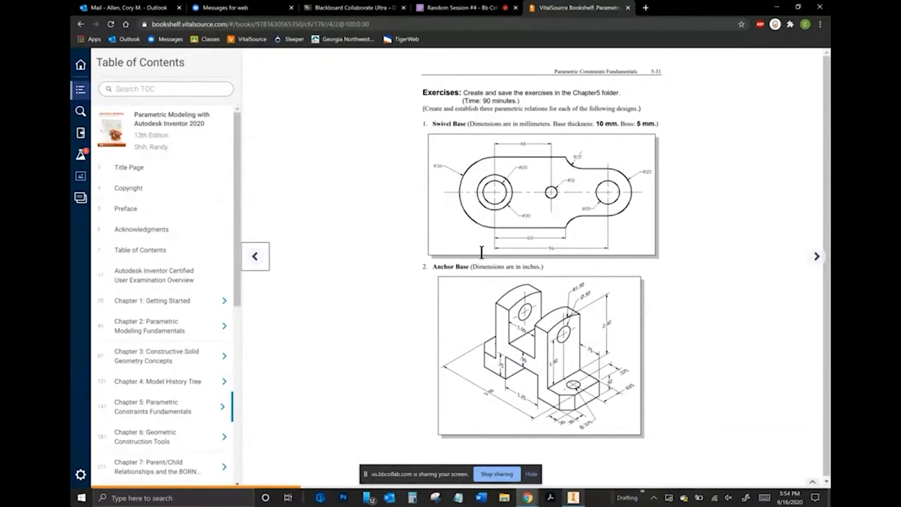
pyautogui.hotkey('alt', 'Tab')
# - Start a 2D sketch on the horizontal origin plane and check the Swivel Base drawing
pyautogui.click(95, 39)
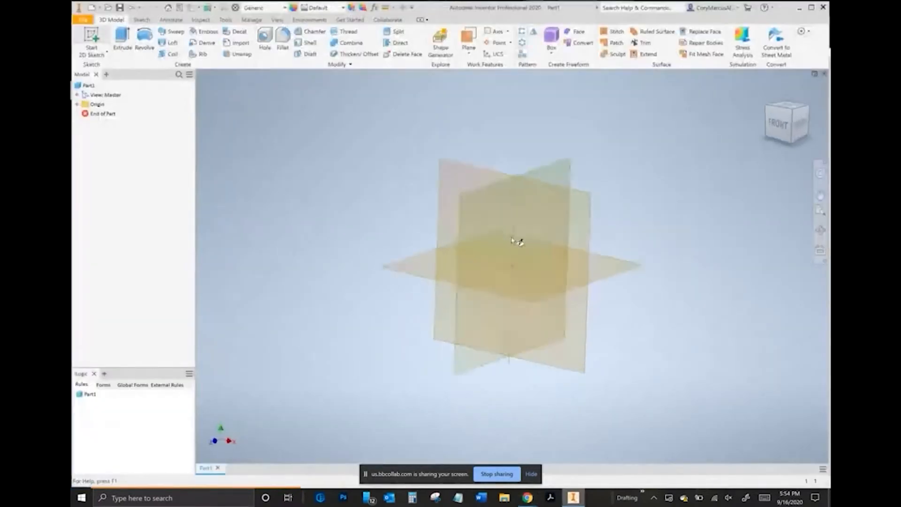
pyautogui.click(399, 272)
pyautogui.hotkey('alt', 'Tab')
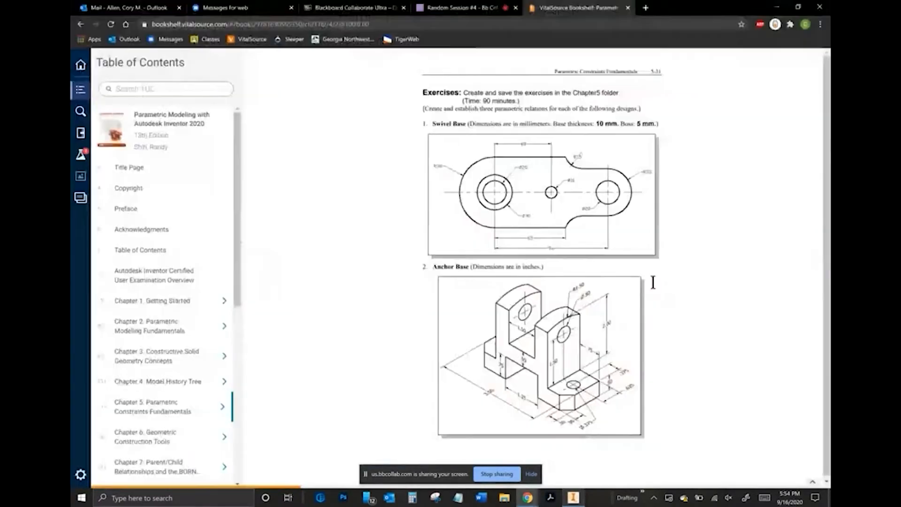
pyautogui.hotkey('alt', 'Tab')
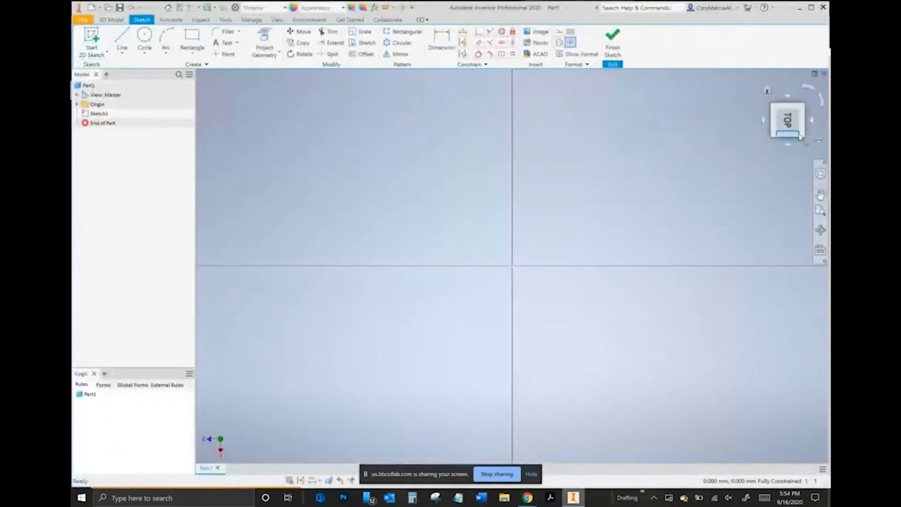
# - Draw a 60 mm diameter circle centered on the origin, consulting the exercise drawing for its size
pyautogui.click(804, 88)
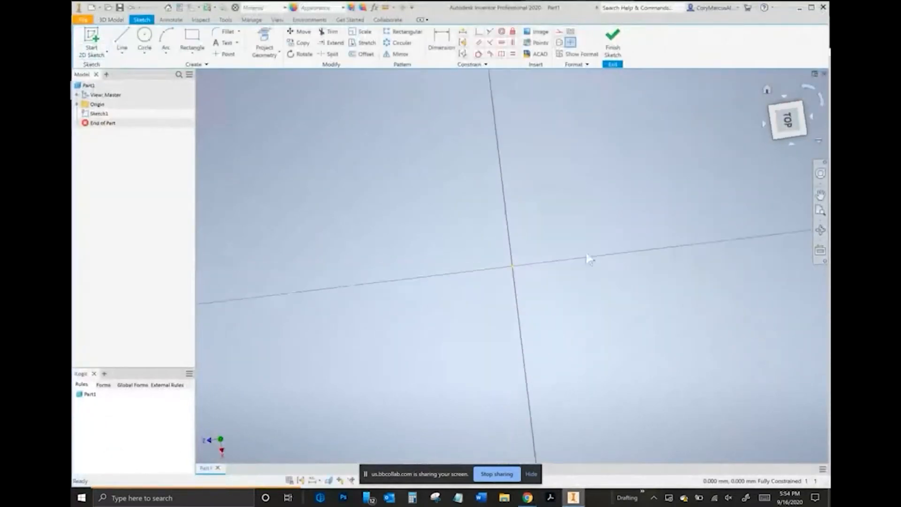
pyautogui.click(153, 40)
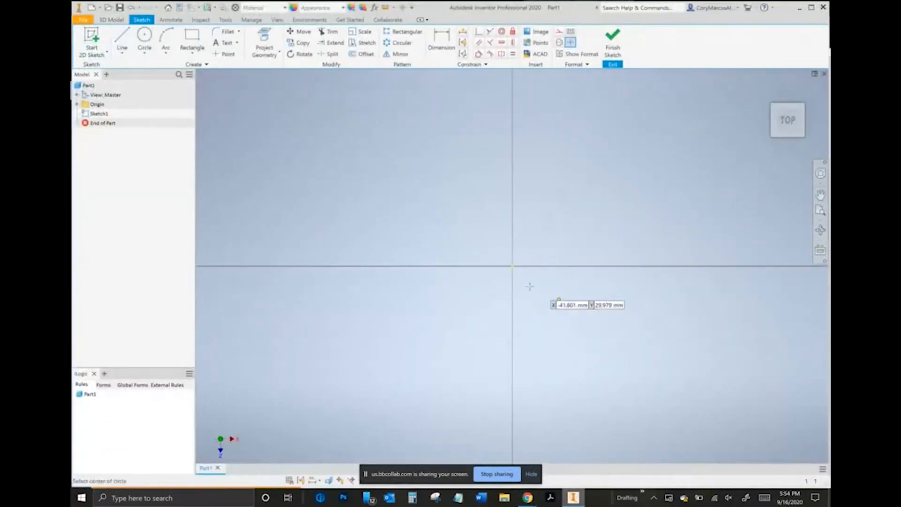
pyautogui.click(512, 266)
pyautogui.hotkey('alt', 'Tab')
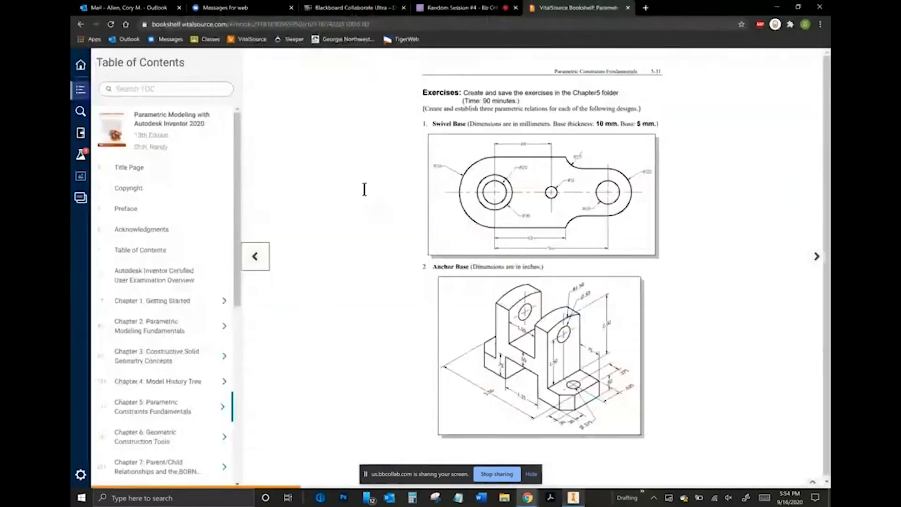
pyautogui.hotkey('alt', 'Tab')
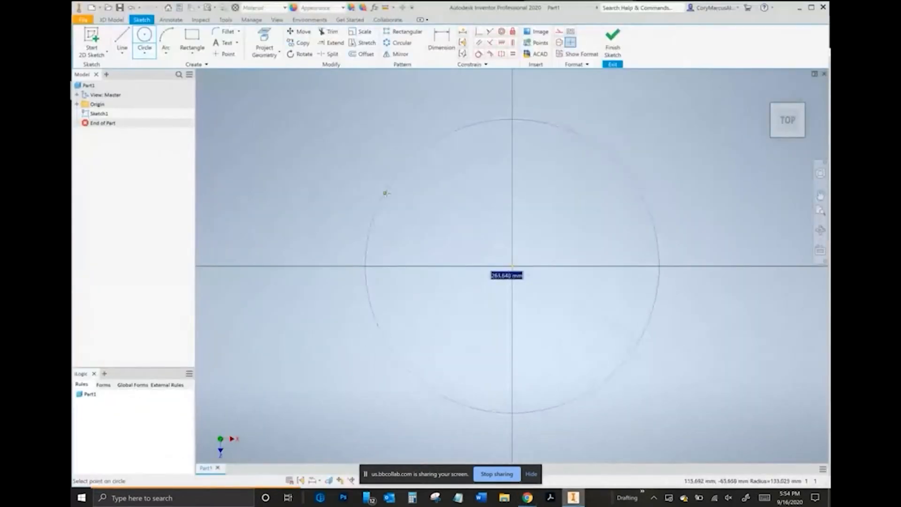
pyautogui.write('60')
pyautogui.press('Return')
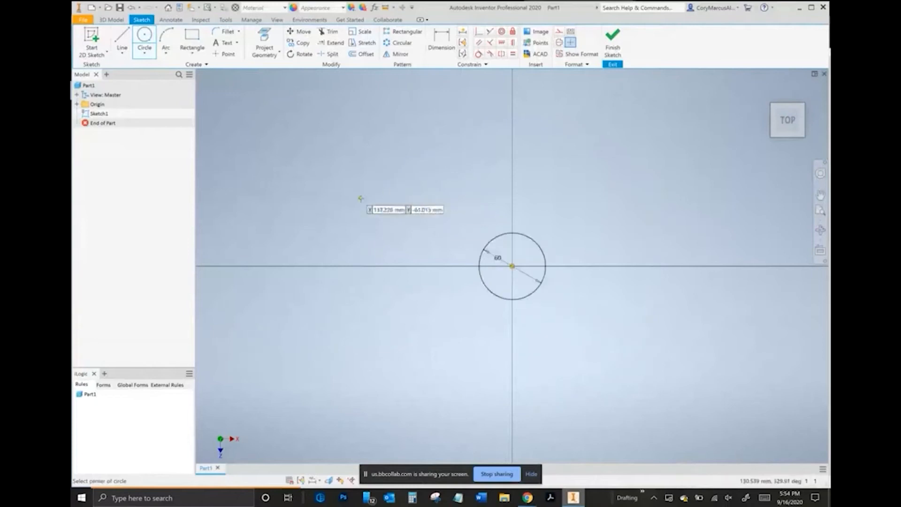
pyautogui.scroll(-3, 599, 295)
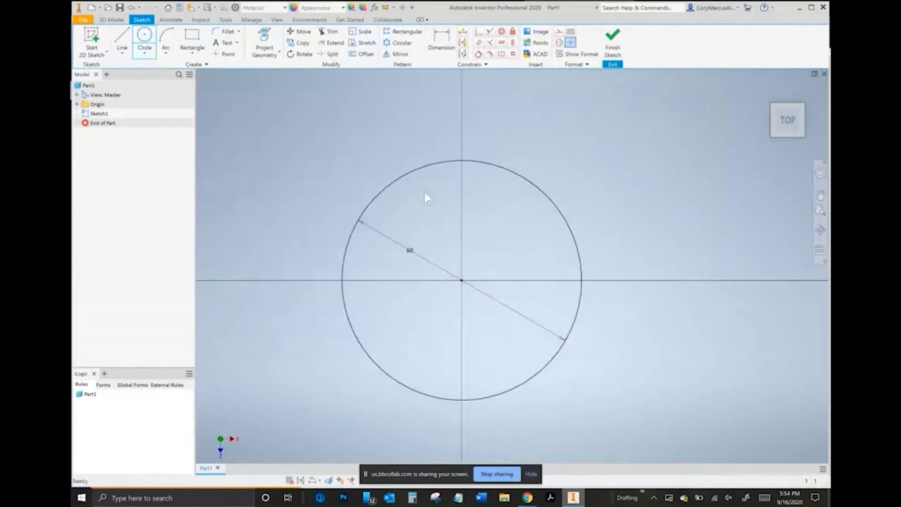
# - Check the Swivel Base drawing and reopen the circle's sketch for editing with the top view upright
pyautogui.hotkey('alt', 'Tab')
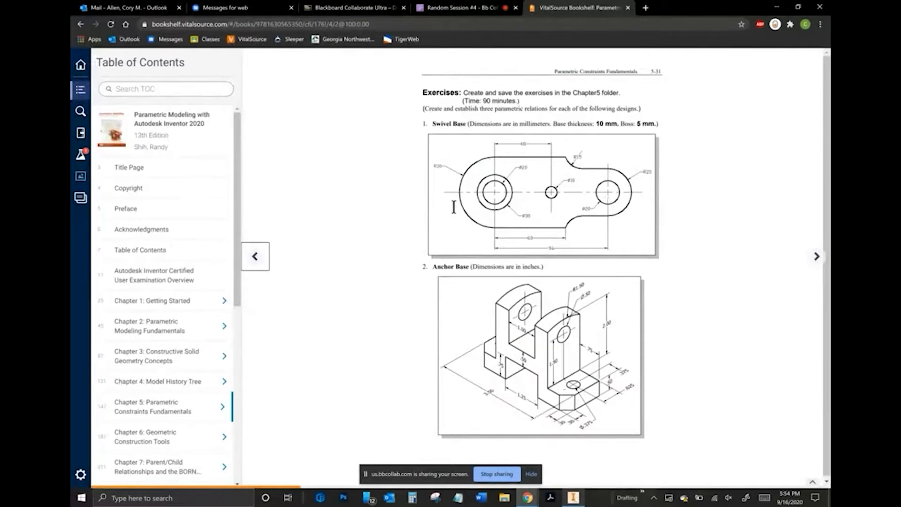
pyautogui.hotkey('alt', 'Tab')
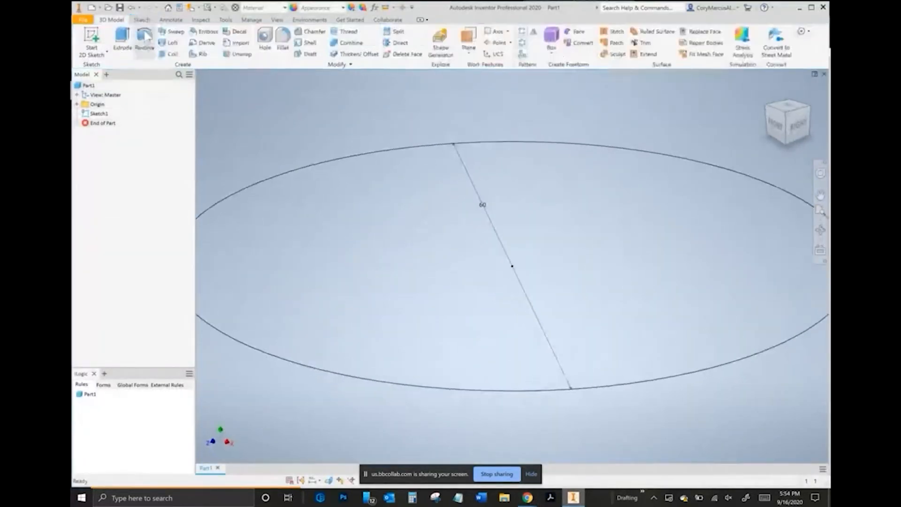
pyautogui.click(145, 43)
pyautogui.doubleClick(98, 114)
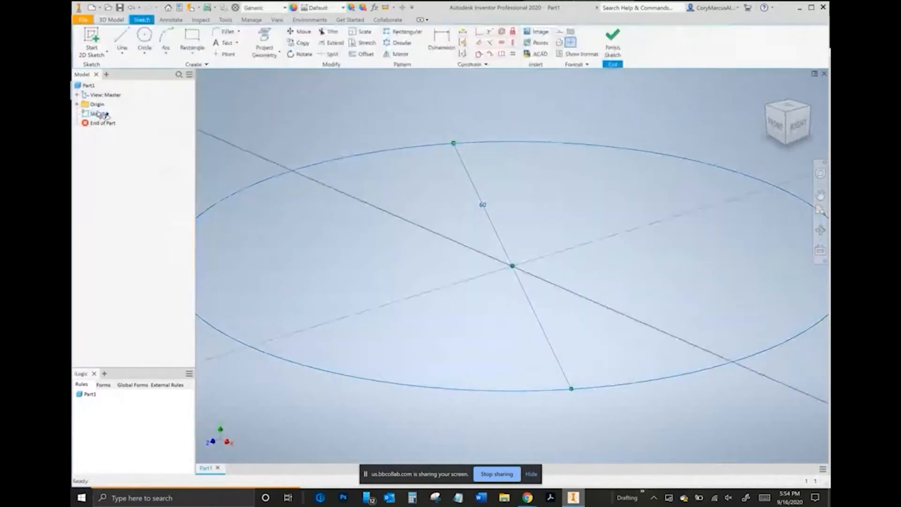
pyautogui.click(808, 88)
# - Offset the 60 mm circle inward twice to make two smaller concentric circles
pyautogui.click(145, 37)
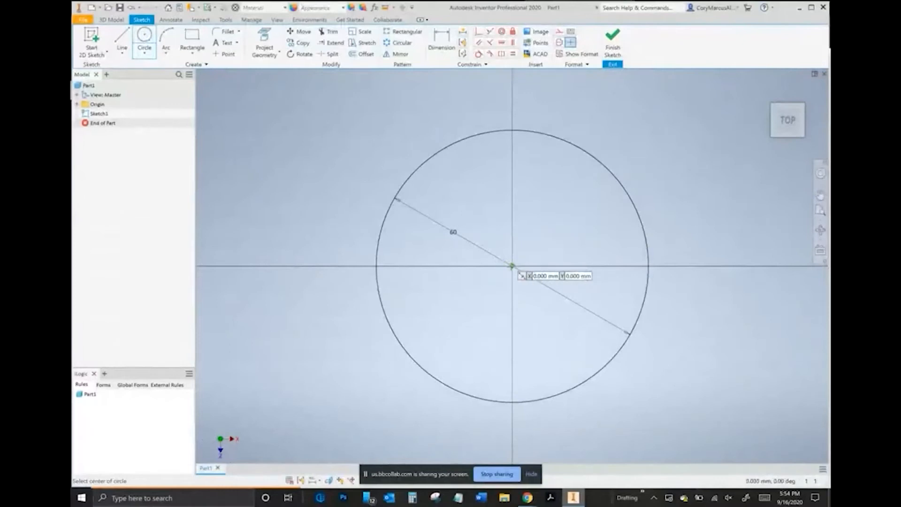
pyautogui.click(361, 54)
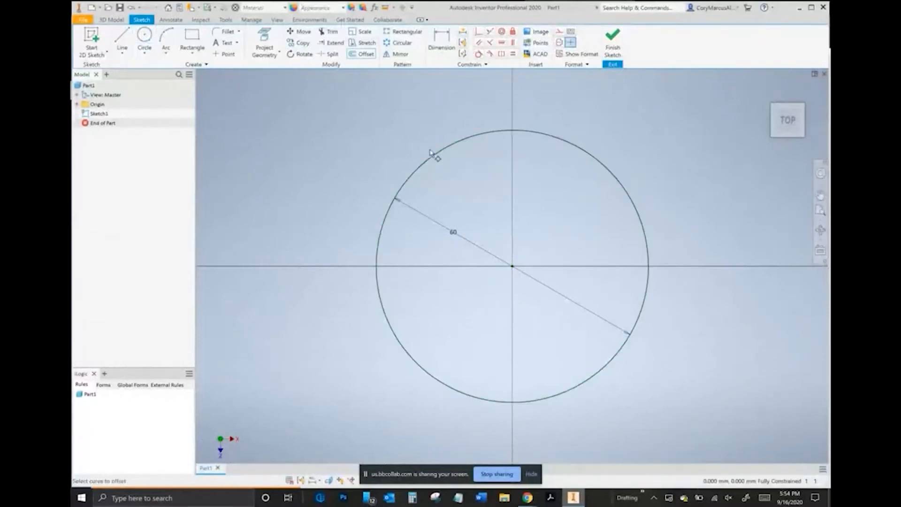
pyautogui.click(439, 155)
pyautogui.click(493, 211)
pyautogui.click(494, 211)
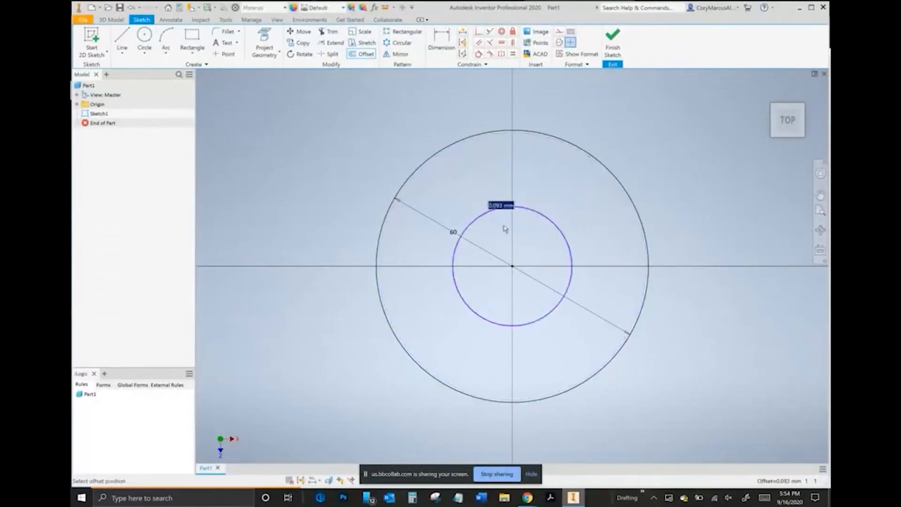
pyautogui.click(511, 235)
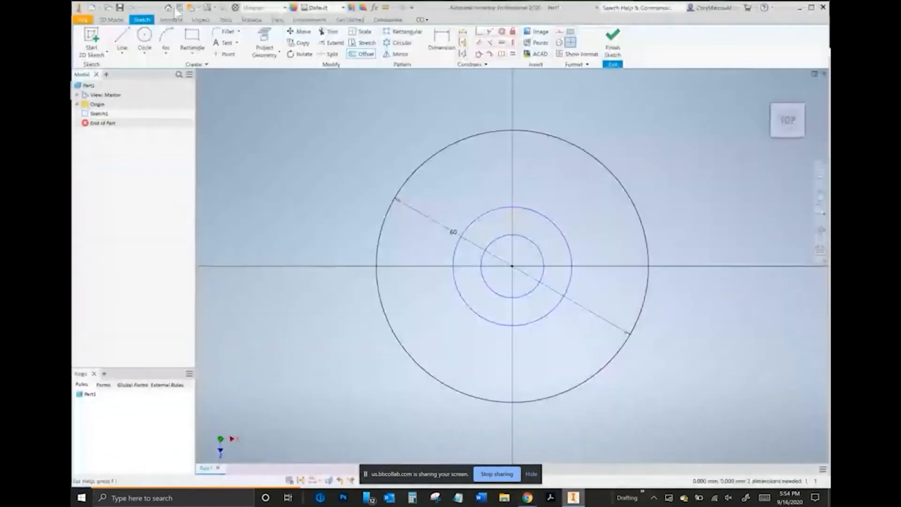
# - Draw a long horizontal line above the 60 mm circle and a short perpendicular step down from its far end, checking the exercise drawing
pyautogui.click(122, 39)
pyautogui.click(465, 103)
pyautogui.scroll(3, 600, 129)
pyautogui.moveTo(606, 131); pyautogui.dragTo(425, 127, button='middle')
pyautogui.moveTo(543, 129); pyautogui.dragTo(545, 129, button='middle')
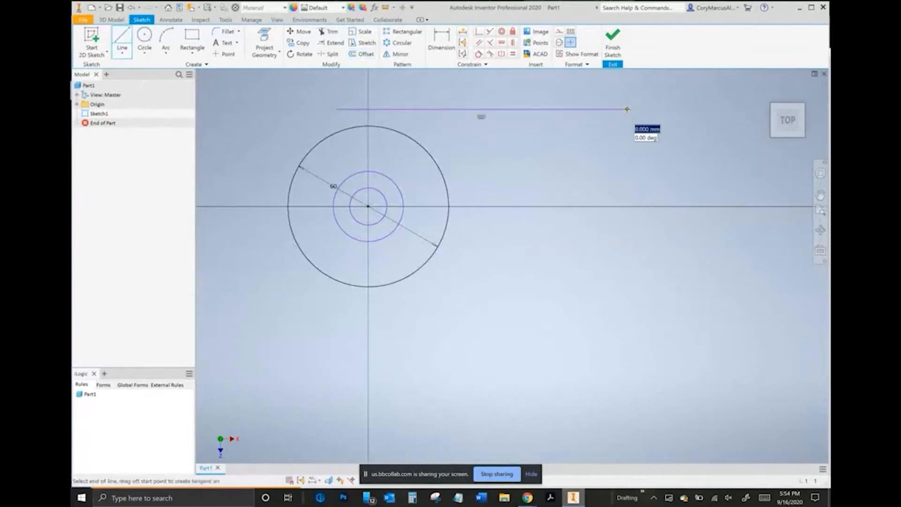
pyautogui.hotkey('alt', 'Tab')
pyautogui.hotkey('alt', 'Tab')
pyautogui.moveTo(615, 103); pyautogui.dragTo(493, 134, button='middle')
pyautogui.click(505, 170)
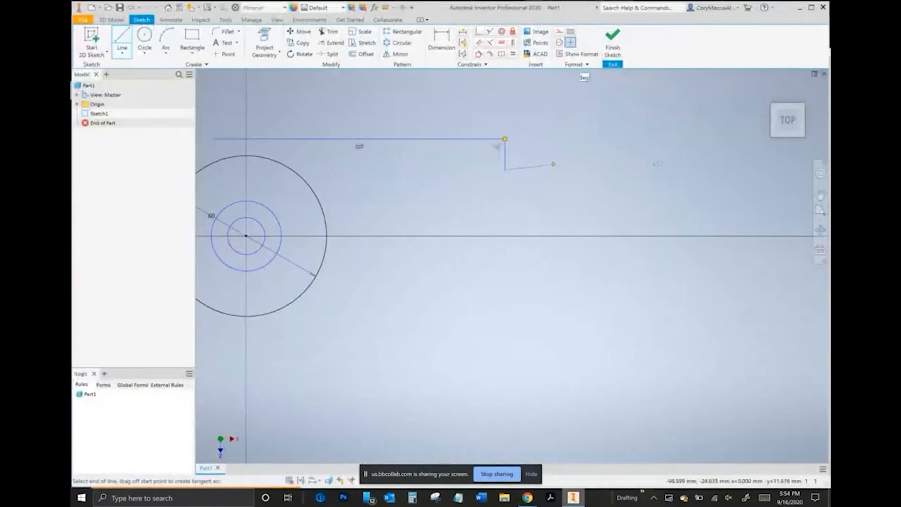
# - Continue the line chain around a narrower end with an 84 mm lower edge, a 17 mm step down and a horizontal line back below the circle
pyautogui.hotkey('alt', 'Tab')
pyautogui.hotkey('alt', 'Tab')
pyautogui.click(723, 170)
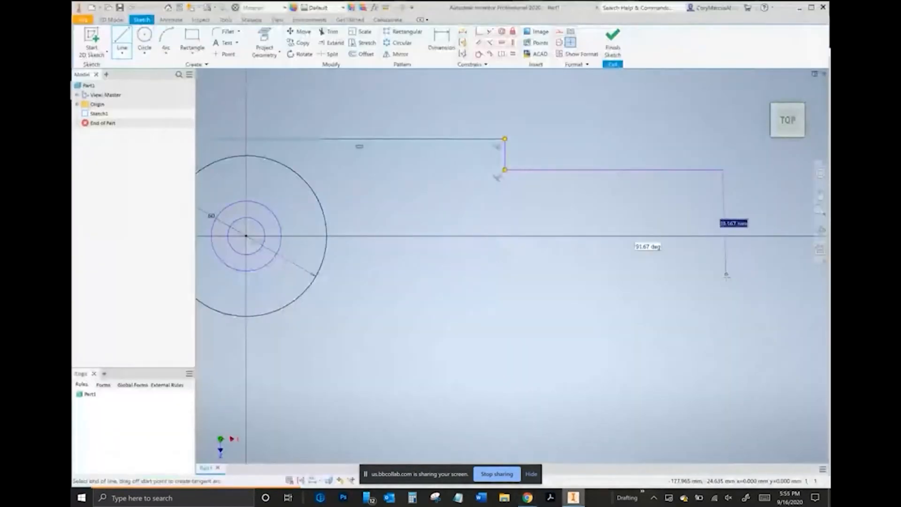
pyautogui.click(724, 300)
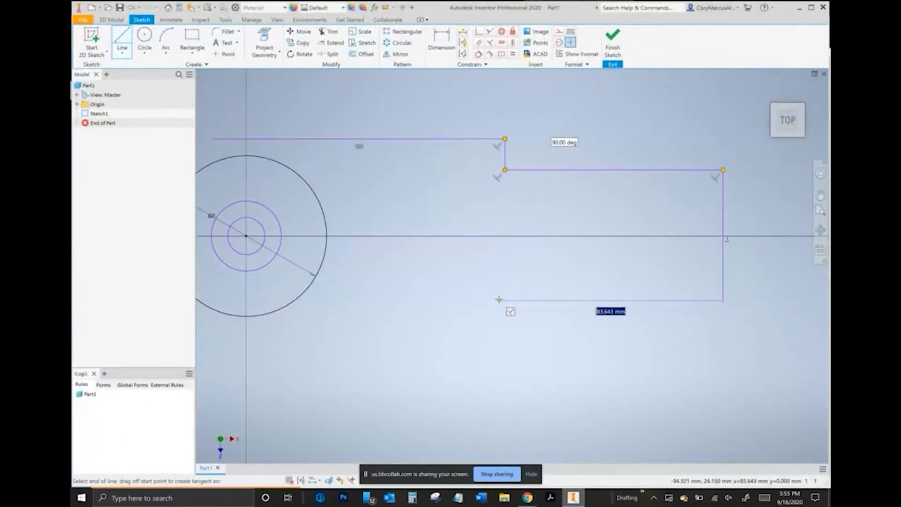
pyautogui.click(499, 299)
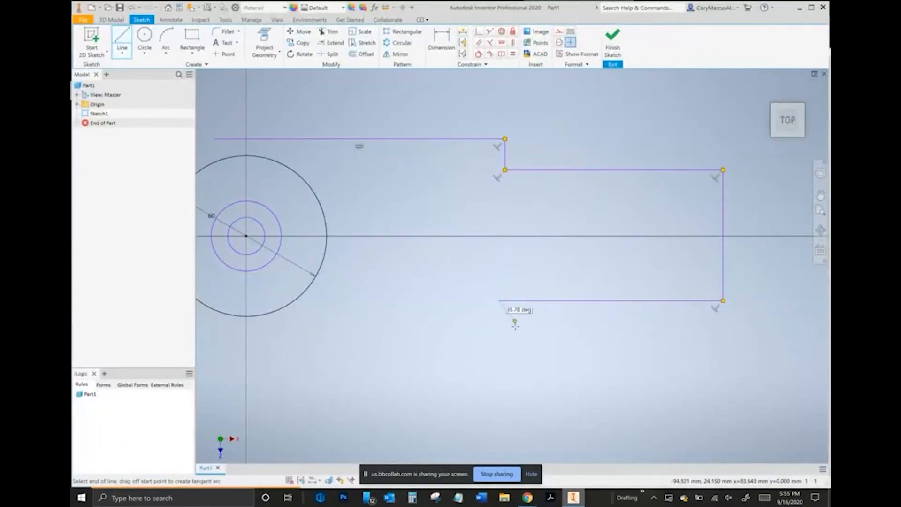
pyautogui.click(500, 345)
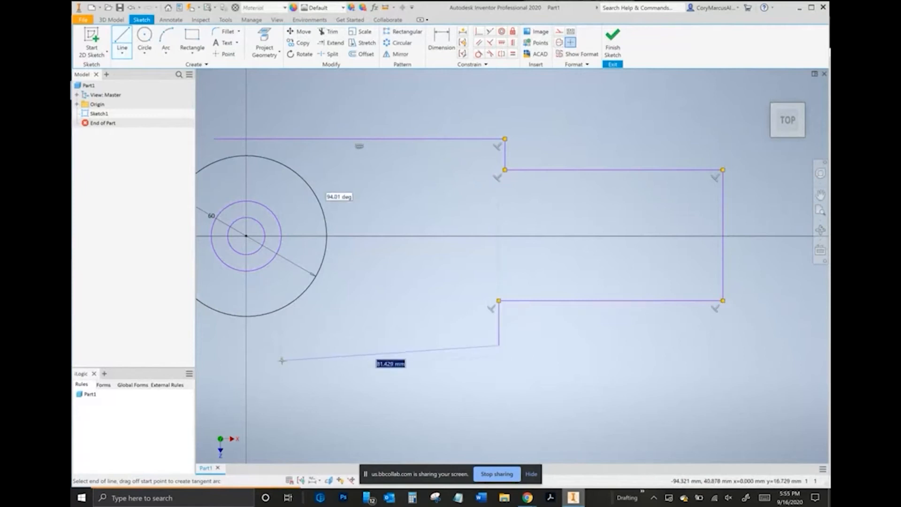
pyautogui.click(257, 346)
pyautogui.press('Escape')
# - Make both long horizontal lines tangent to the 60 mm circle and pull the narrow end's lower edge up toward the axis
pyautogui.moveTo(517, 270); pyautogui.dragTo(605, 247, button='middle')
pyautogui.click(479, 55)
pyautogui.click(381, 151)
pyautogui.click(390, 116)
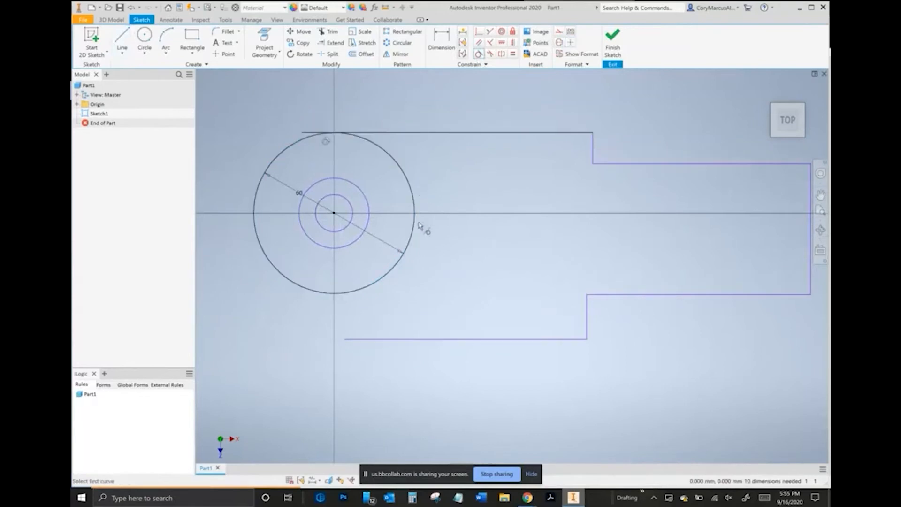
pyautogui.click(390, 339)
pyautogui.moveTo(522, 266); pyautogui.dragTo(388, 258, button='middle')
pyautogui.moveTo(548, 285); pyautogui.dragTo(583, 252)
# - Draw a circle centered on the narrow end's vertical line near the axis, reaching its upper corner, after checking the Swivel Base drawing
pyautogui.hotkey('alt', 'Tab')
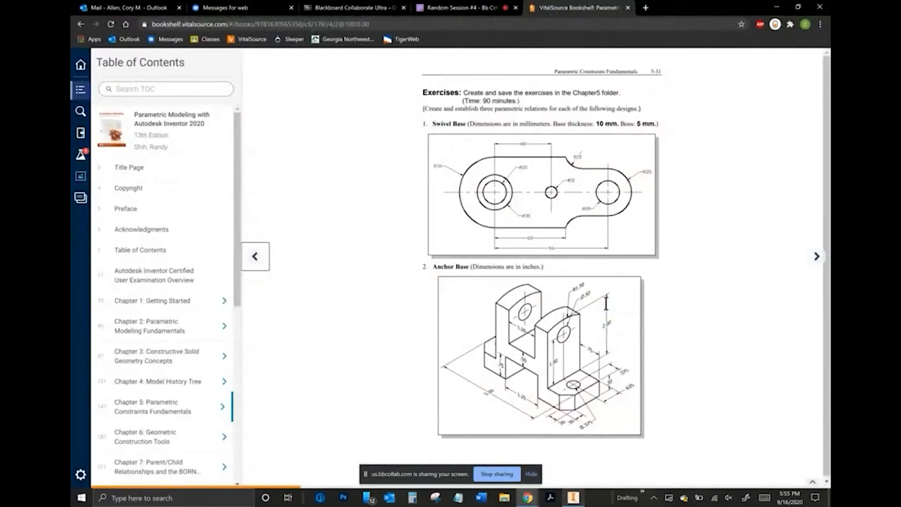
pyautogui.hotkey('alt', 'Tab')
pyautogui.click(144, 38)
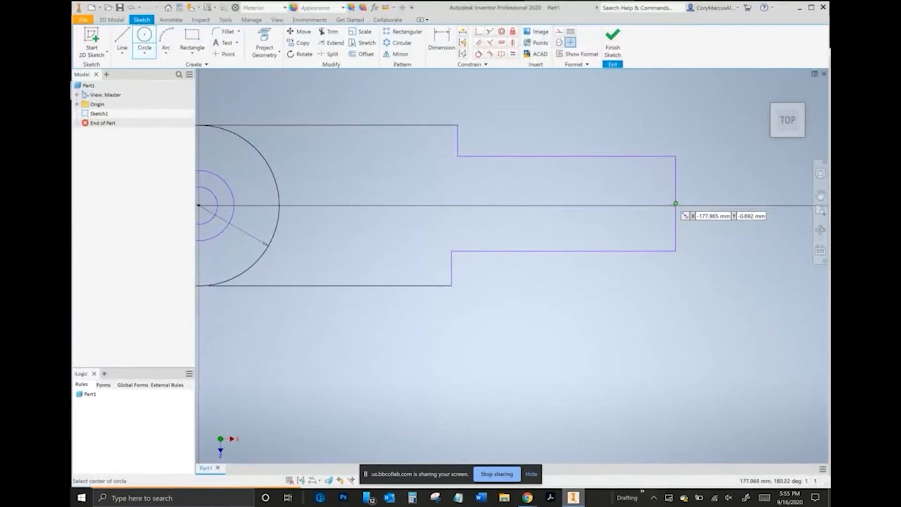
pyautogui.click(675, 204)
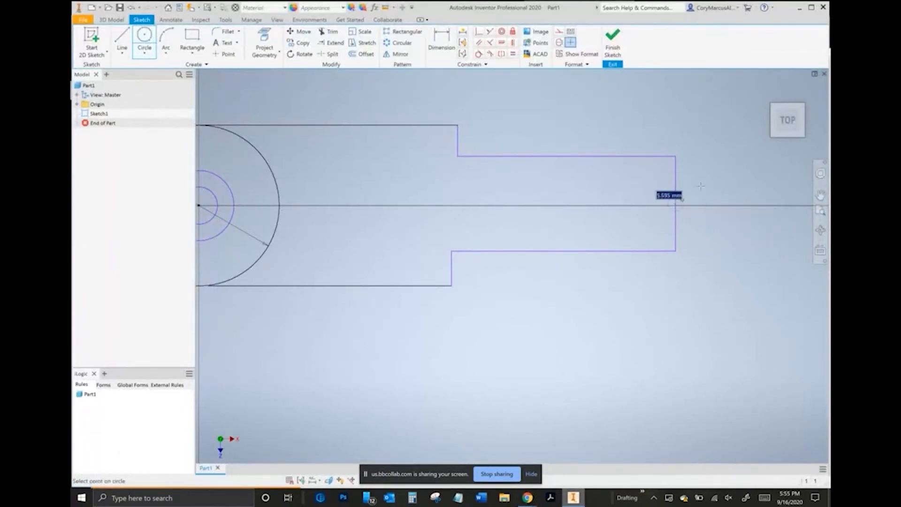
pyautogui.hotkey('alt', 'Tab')
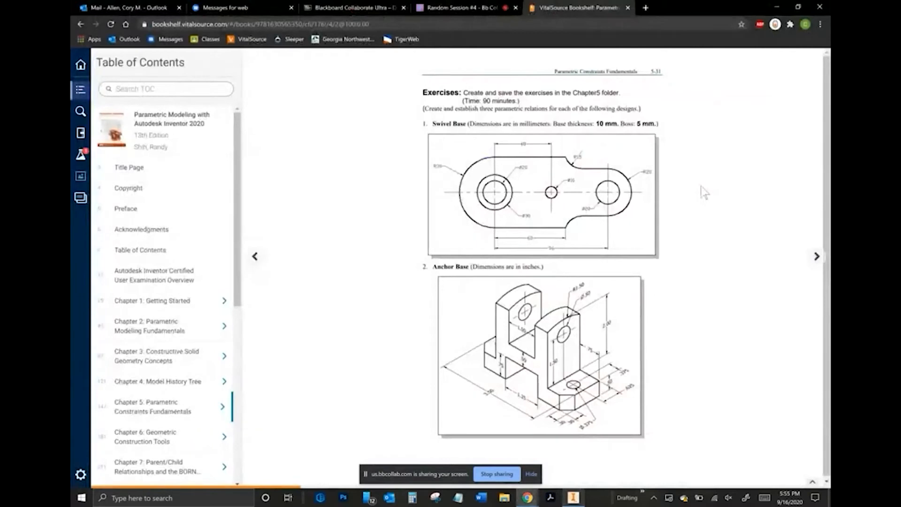
pyautogui.hotkey('alt', 'Tab')
pyautogui.click(676, 156)
# - Offset the narrow end's circle inward to make its hole, and delete the vertical line through it
pyautogui.click(363, 54)
pyautogui.click(697, 163)
pyautogui.click(690, 189)
pyautogui.press('Delete')
# - Make the narrow end's outer circle tangent to the upper and lower edges of the narrow section
pyautogui.moveTo(700, 184)
pyautogui.mouseDown(button='middle')
pyautogui.moveTo(606, 187)
pyautogui.moveTo(613, 190)
pyautogui.mouseUp(button='middle')
pyautogui.moveTo(584, 252); pyautogui.dragTo(661, 254, button='middle')
pyautogui.click(478, 54)
pyautogui.click(646, 166)
pyautogui.click(648, 162)
pyautogui.click(642, 248)
pyautogui.click(643, 257)
# - Extend the lower long line to its tangent point on the 60 mm circle
pyautogui.moveTo(617, 291); pyautogui.dragTo(643, 289, button='middle')
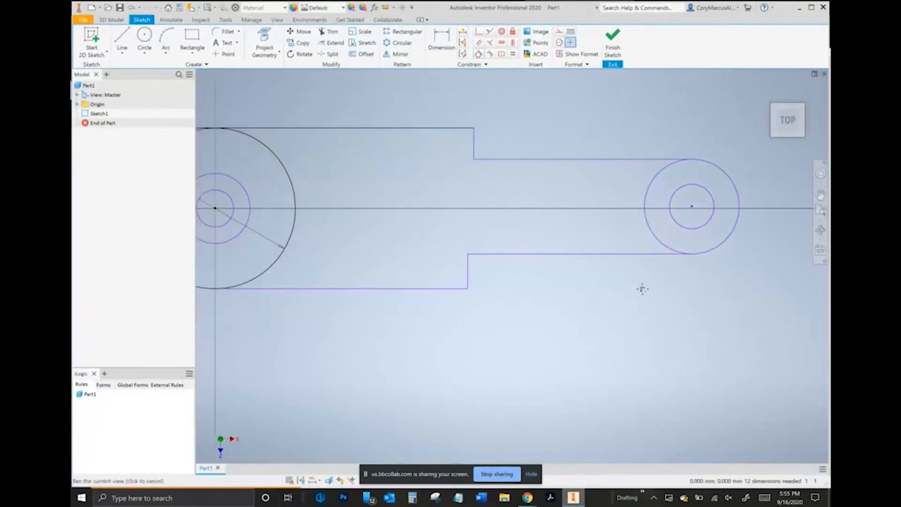
pyautogui.scroll(-4, 643, 289)
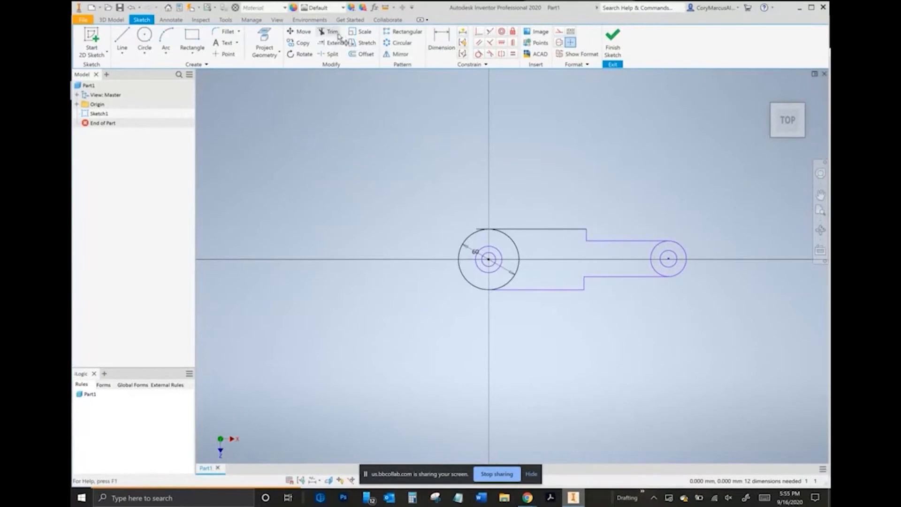
pyautogui.scroll(5, 483, 271)
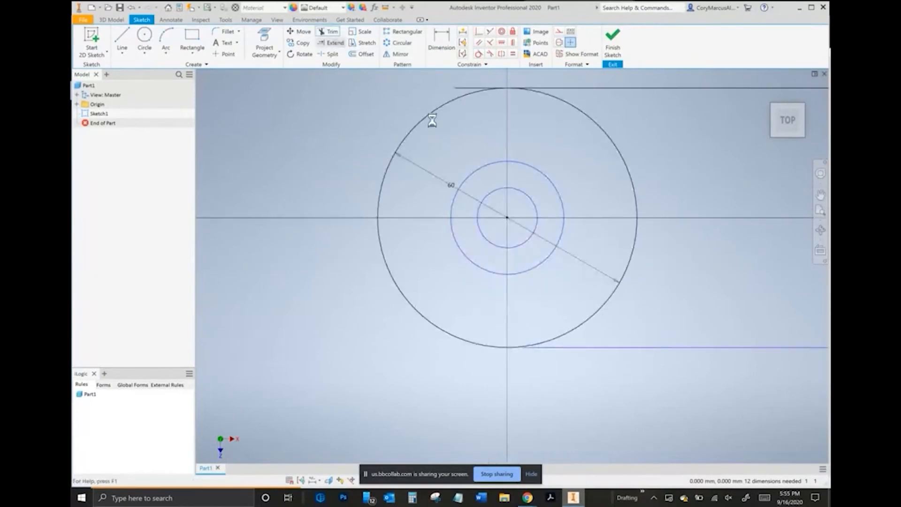
pyautogui.click(573, 348)
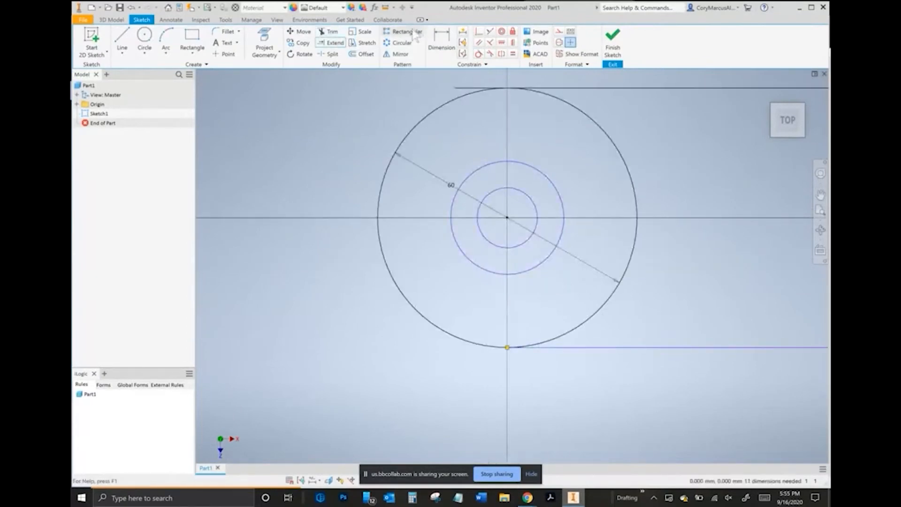
# - Trim the upper line's overhang and the inward-facing halves of both outer end circles to leave one closed outline
pyautogui.click(329, 31)
pyautogui.moveTo(484, 101); pyautogui.dragTo(448, 150, button='middle')
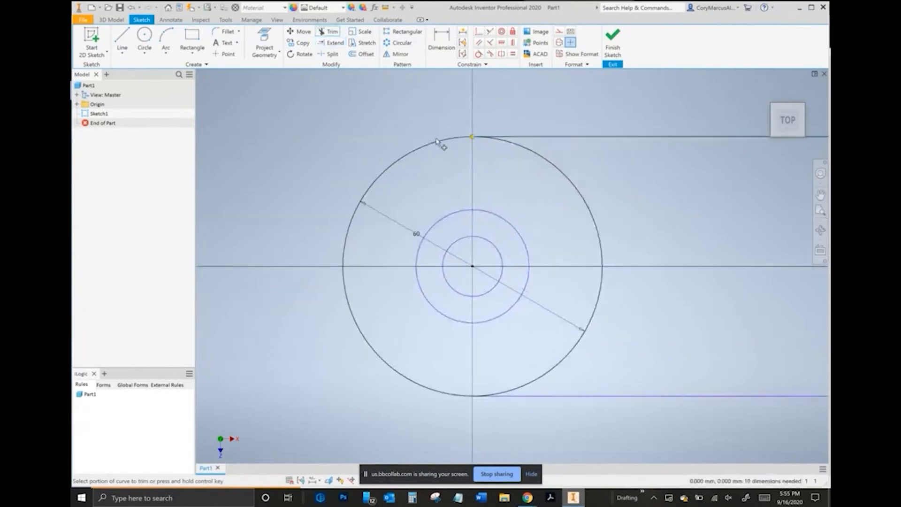
pyautogui.click(564, 178)
pyautogui.scroll(-5, 508, 396)
pyautogui.moveTo(791, 322); pyautogui.dragTo(533, 242, button='middle')
pyautogui.scroll(3, 534, 241)
pyautogui.moveTo(519, 269); pyautogui.dragTo(525, 287)
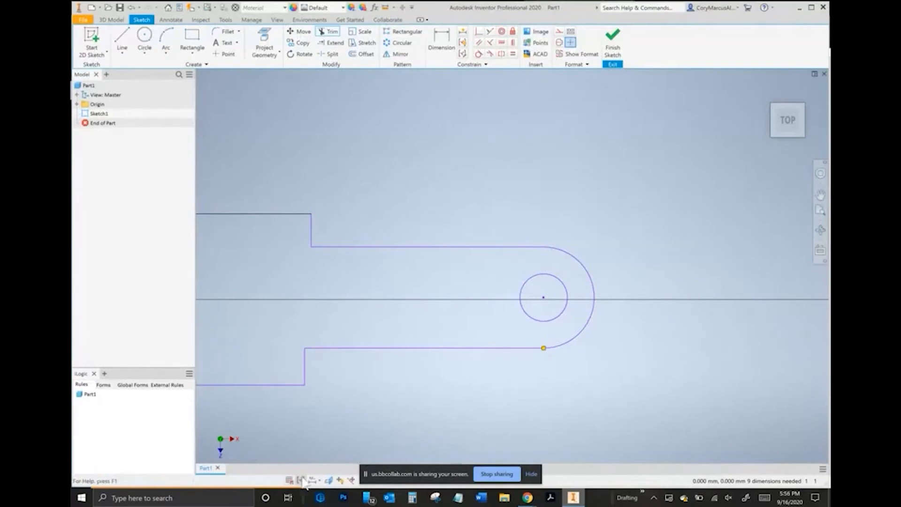
pyautogui.press('Escape')
# - Check the Swivel Base drawing and draw a small circle on the axis between the two end holes, about 89 mm from the origin
pyautogui.scroll(-5, 472, 359)
pyautogui.moveTo(480, 349); pyautogui.dragTo(527, 292, button='middle')
pyautogui.scroll(8, 575, 359)
pyautogui.moveTo(578, 364); pyautogui.dragTo(572, 314, button='middle')
pyautogui.hotkey('alt', 'Tab')
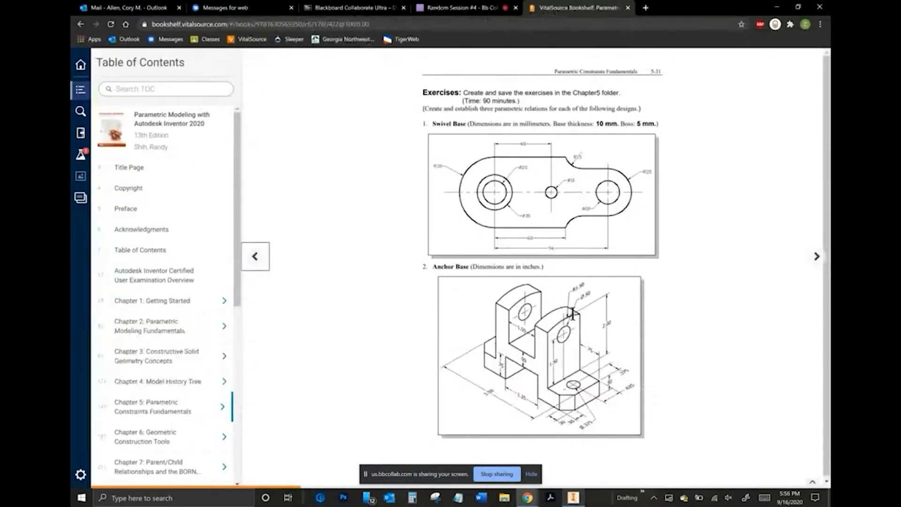
pyautogui.hotkey('alt', 'Tab')
pyautogui.click(144, 35)
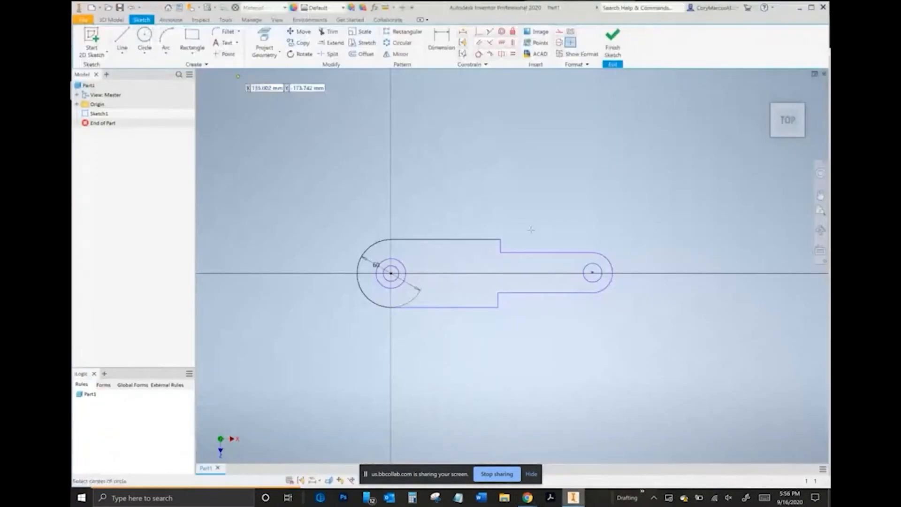
pyautogui.hotkey('alt', 'Tab')
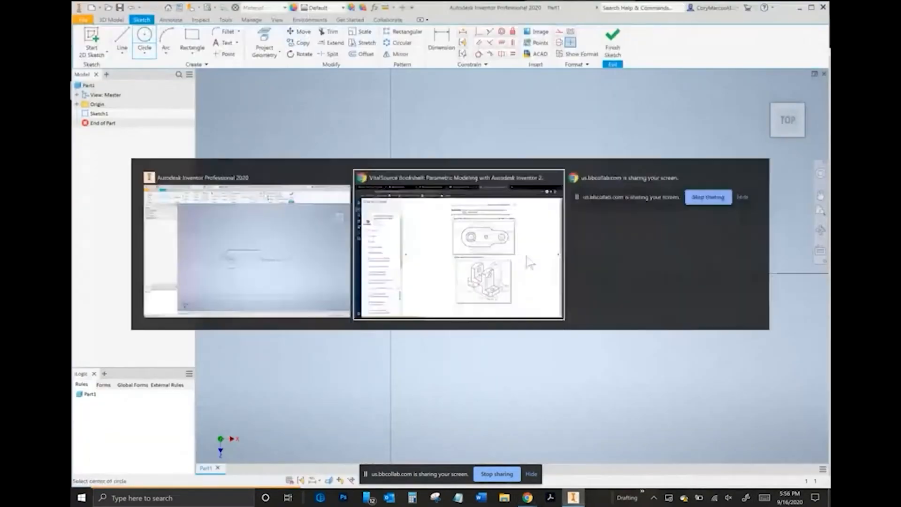
pyautogui.hotkey('alt', 'Tab')
# - Dimension the middle hole's center at 48 mm horizontally from the origin
pyautogui.press('d')
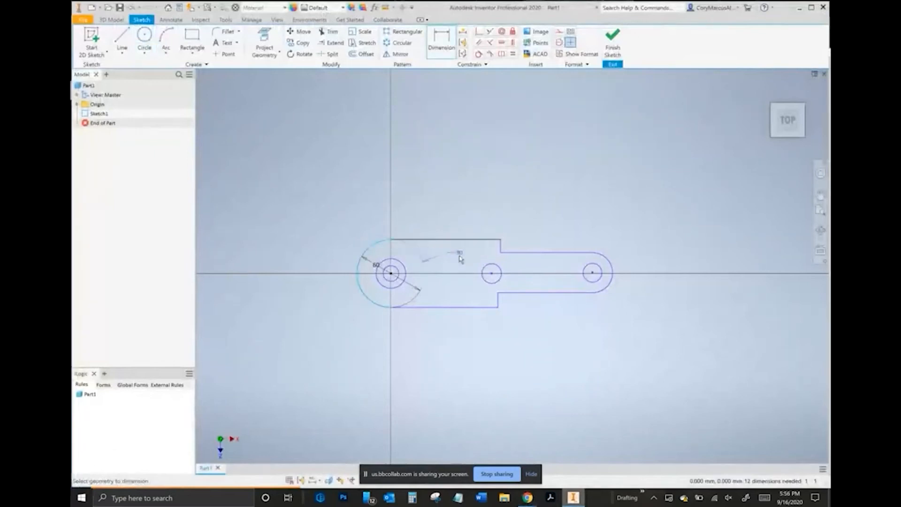
pyautogui.click(490, 266)
pyautogui.click(444, 216)
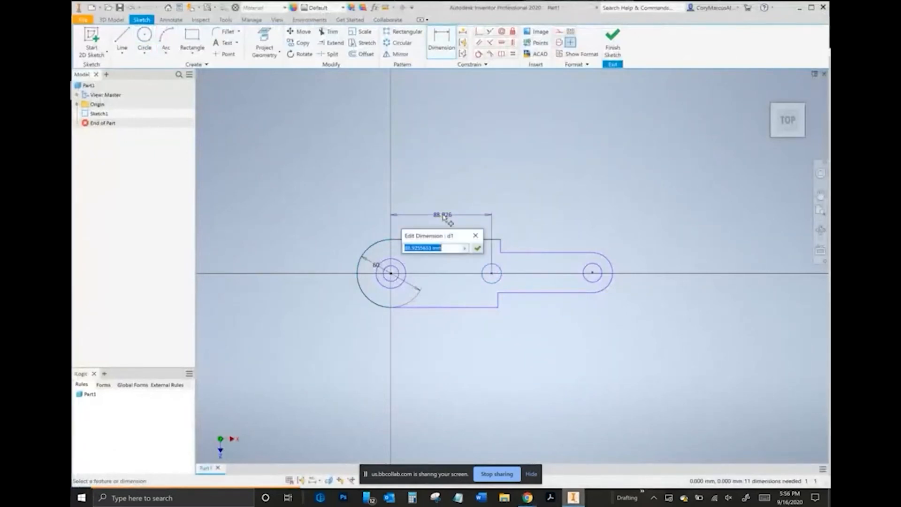
pyautogui.press('Return')
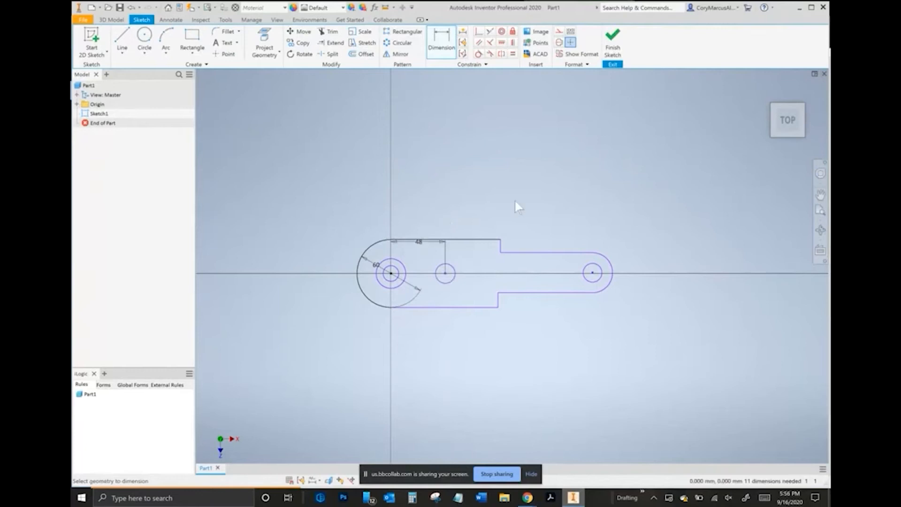
# - Dimension the distance between the two end arcs' centers as 96 mm, taking the value from the exercise drawing
pyautogui.hotkey('alt', 'Tab')
pyautogui.hotkey('alt', 'Tab')
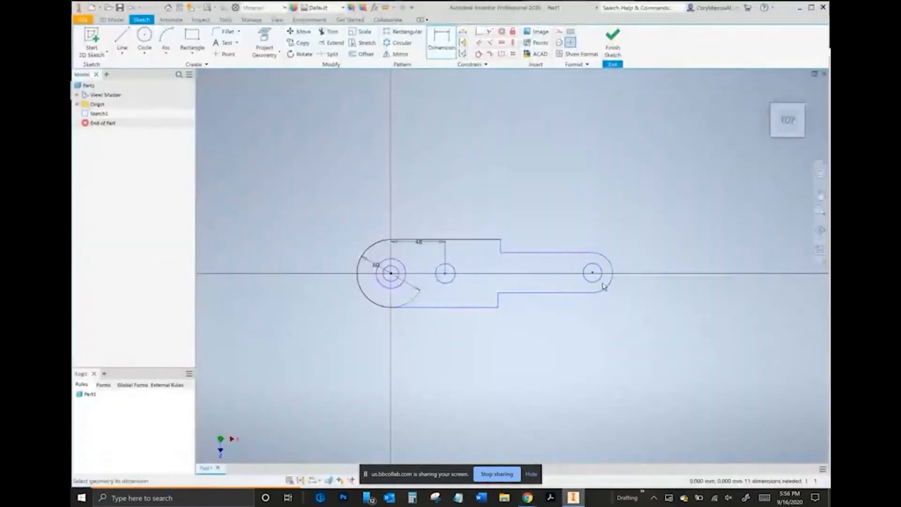
pyautogui.click(611, 292)
pyautogui.click(379, 302)
pyautogui.click(477, 350)
pyautogui.write('96')
pyautogui.press('Return')
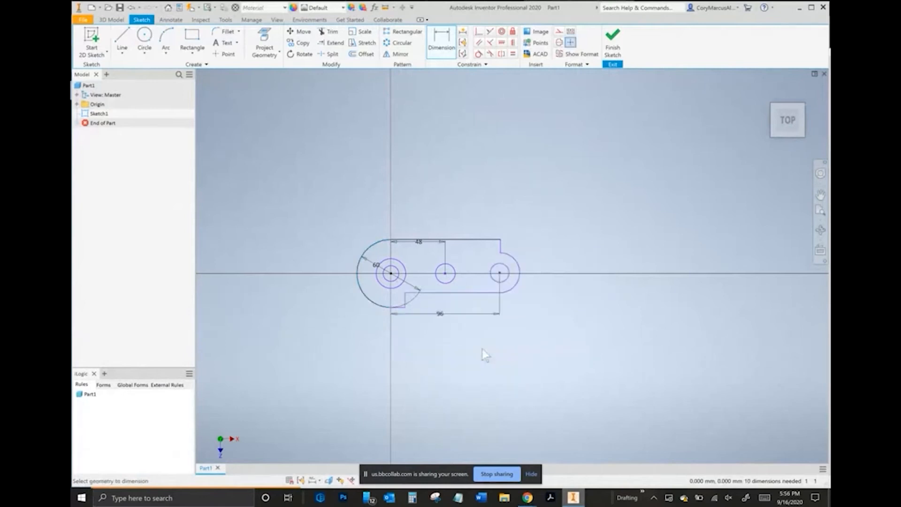
# - Dimension the lower short vertical step at 60 mm from the large arc's center, consulting the exercise drawing
pyautogui.scroll(-3, 439, 316)
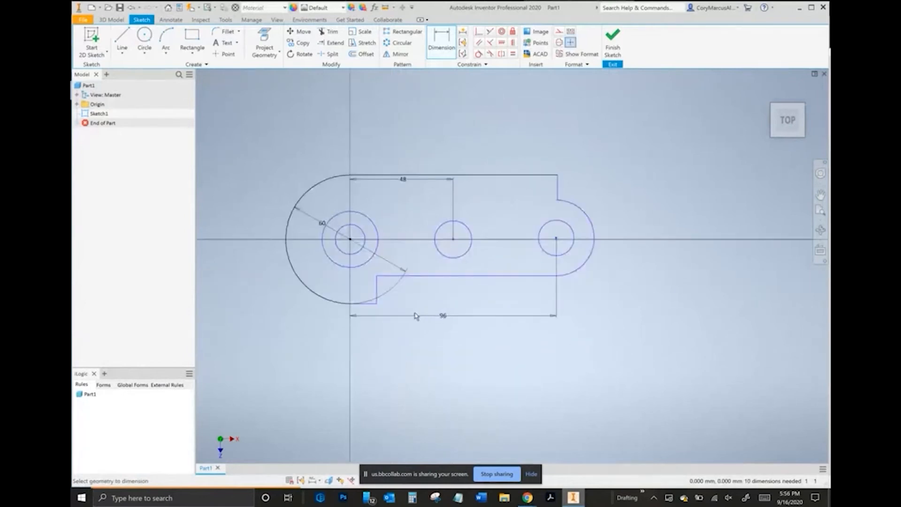
pyautogui.hotkey('alt', 'Tab')
pyautogui.hotkey('alt', 'Tab')
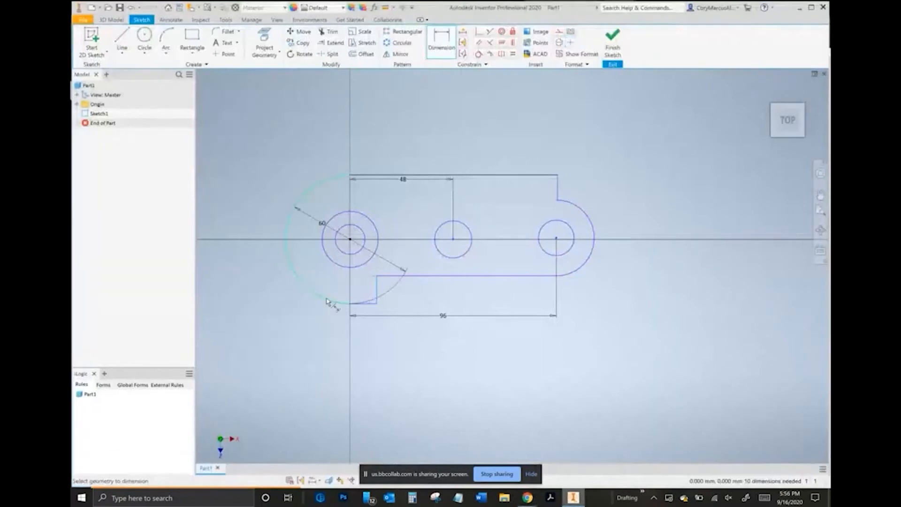
pyautogui.click(366, 315)
pyautogui.write('60')
pyautogui.press('Return')
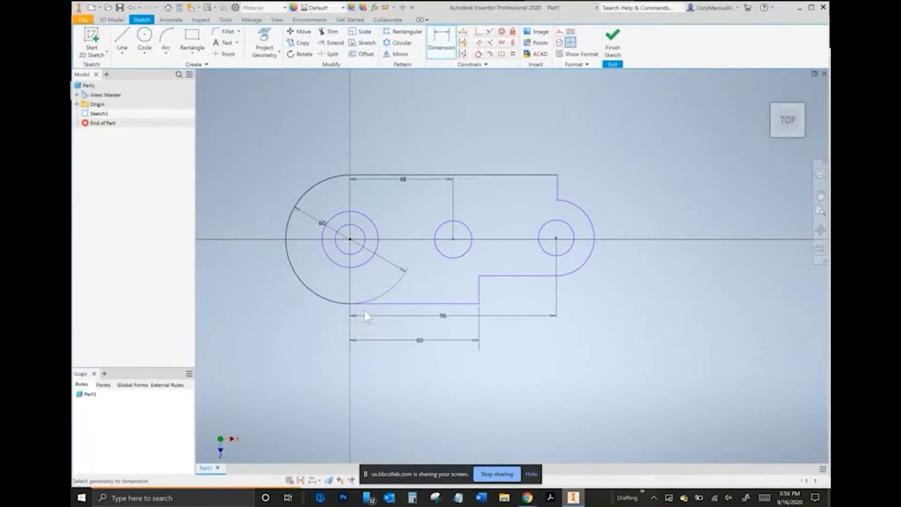
# - Apply a collinear constraint to the upper and lower short vertical steps
pyautogui.click(491, 31)
pyautogui.click(479, 287)
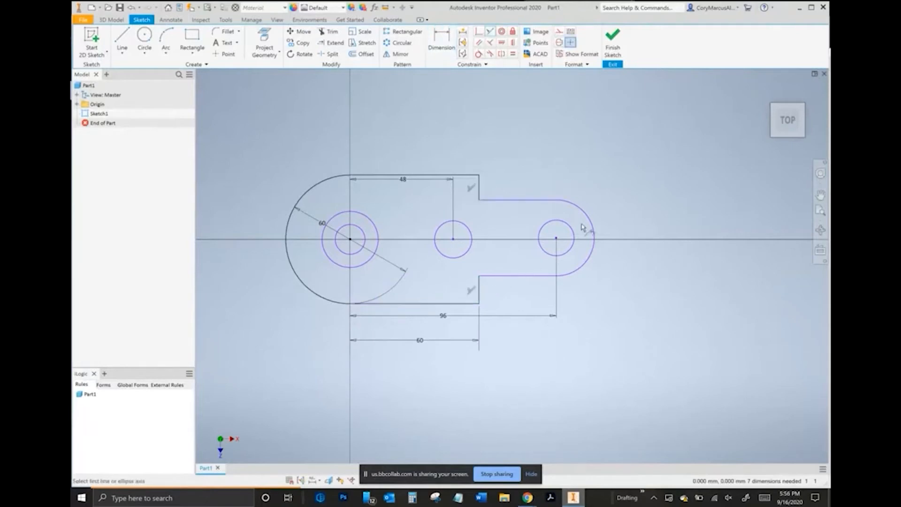
pyautogui.rightClick(599, 157)
pyautogui.click(572, 154)
# - Align the centers of the middle and narrow-end holes horizontally with the origin, after checking the drawing
pyautogui.hotkey('alt', 'Tab')
pyautogui.hotkey('alt', 'Tab')
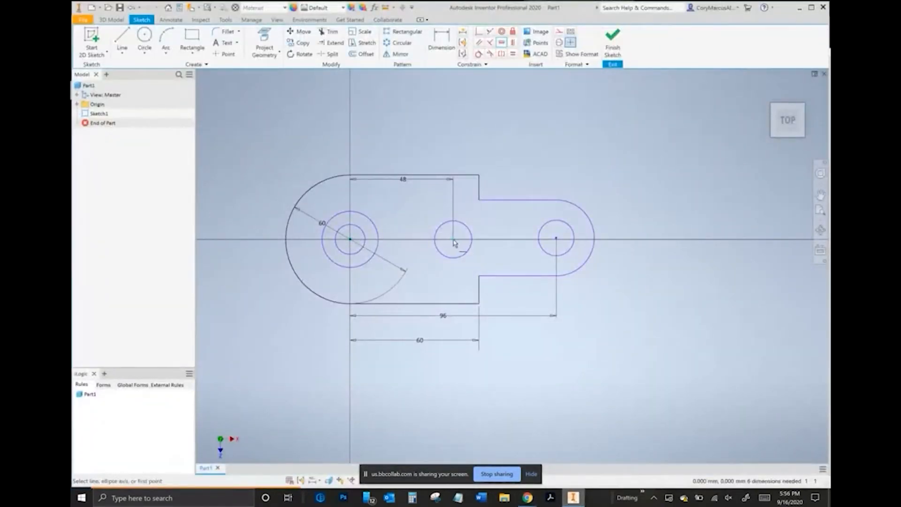
pyautogui.click(560, 238)
# - Dimension the larger concentric circle inside the wide end at 30 mm diameter, checking the value in the drawing
pyautogui.press('d')
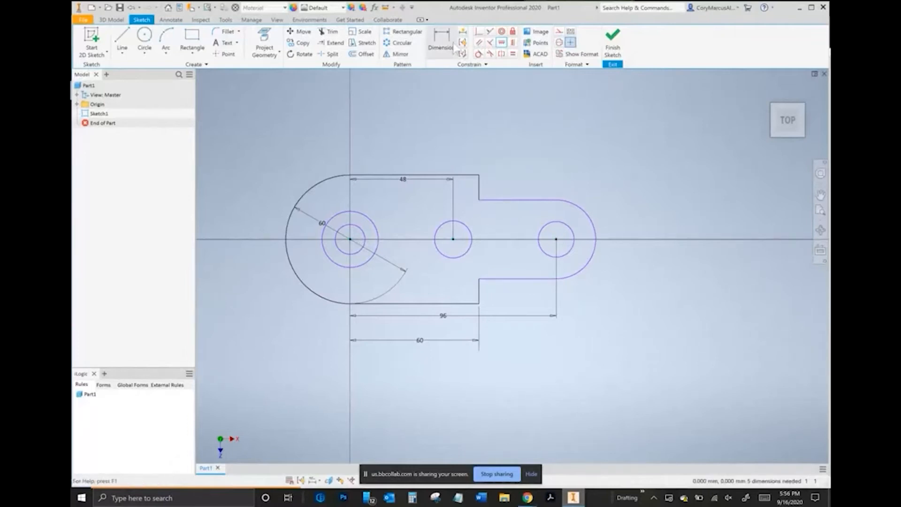
pyautogui.click(300, 305)
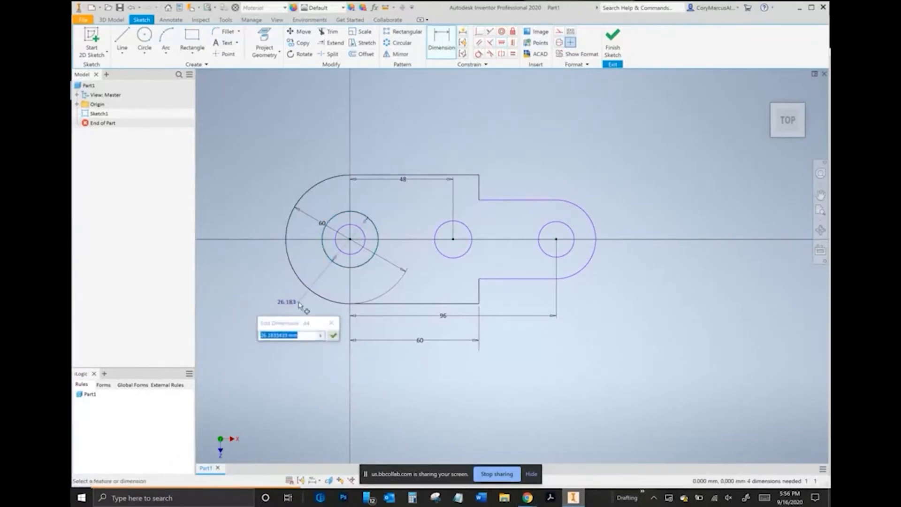
pyautogui.hotkey('alt', 'Tab')
pyautogui.hotkey('alt', 'Tab')
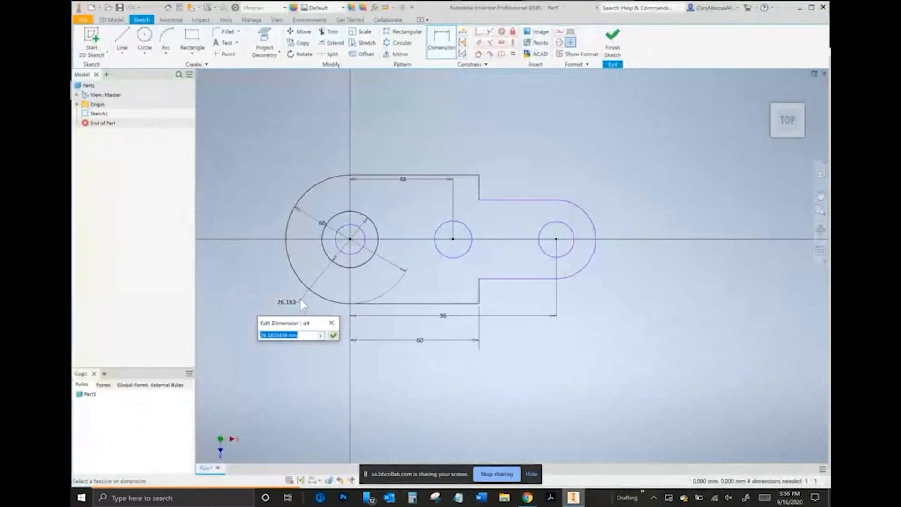
pyautogui.write('30')
pyautogui.press('Return')
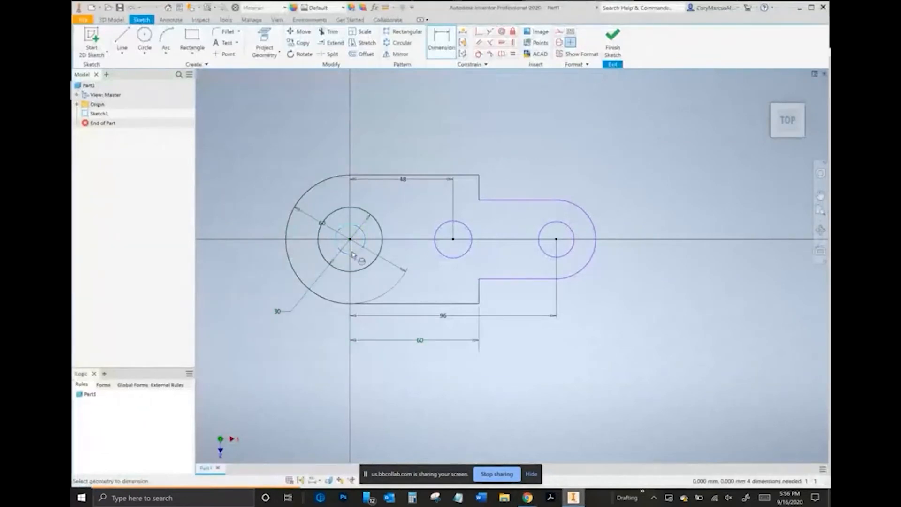
# - Dimension the smallest circle at the origin at 20 mm diameter and consult the drawing for the remaining hole sizes
pyautogui.click(317, 333)
pyautogui.write('20')
pyautogui.press('Return')
pyautogui.hotkey('alt', 'Tab')
pyautogui.hotkey('alt', 'Tab')
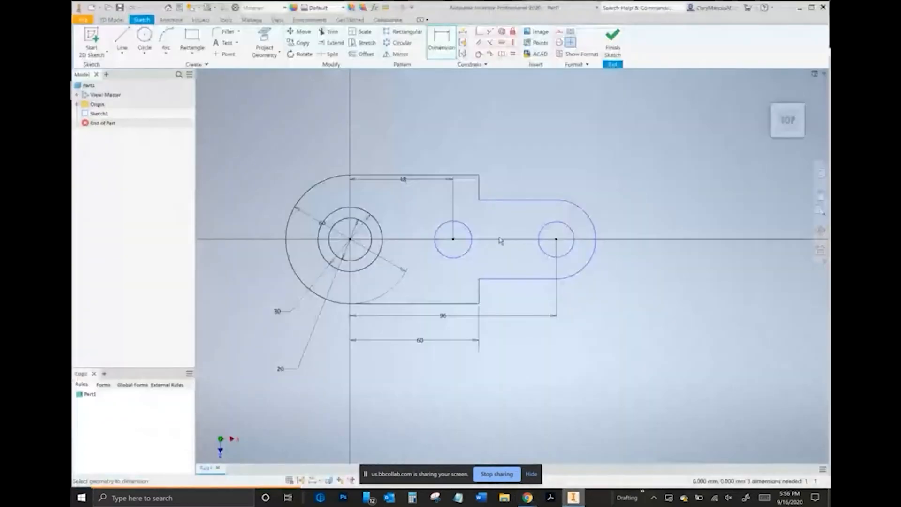
# - Dimension the middle hole at 10 mm diameter and check the remaining sizes in the drawing
pyautogui.click(477, 222)
pyautogui.write('10')
pyautogui.press('Return')
pyautogui.hotkey('alt', 'Tab')
pyautogui.hotkey('alt', 'Tab')
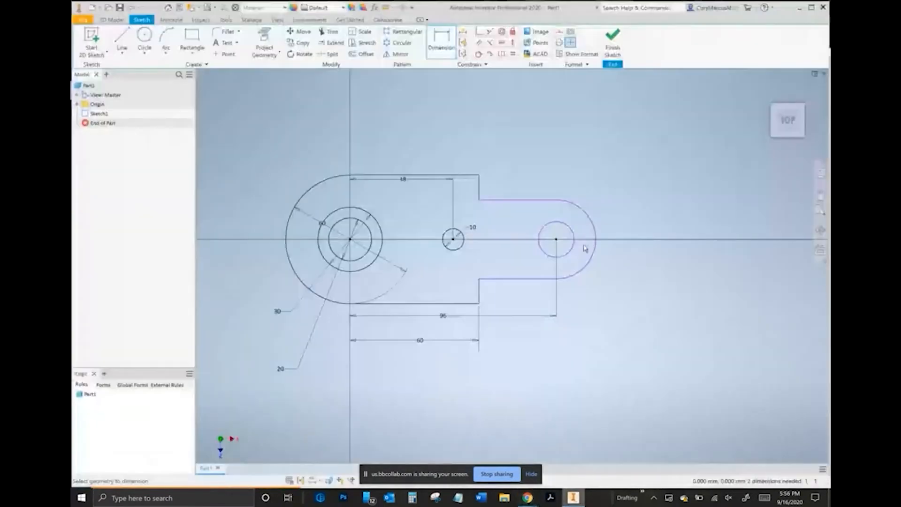
# - Apply an equal constraint between the narrow-end hole and the 20 mm circle at the origin
pyautogui.click(513, 53)
pyautogui.click(361, 257)
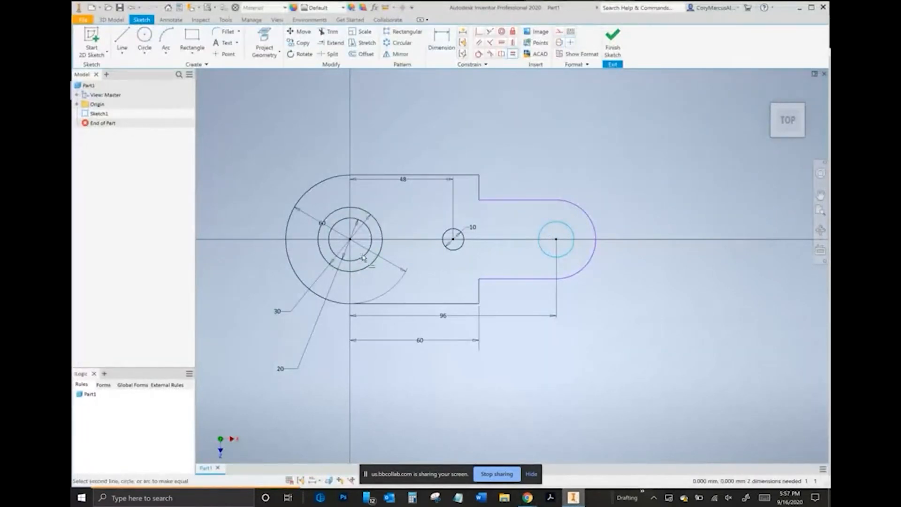
pyautogui.click(367, 258)
# - Check the drawing and dimension the narrow end's outer arc at 20 mm radius
pyautogui.hotkey('alt', 'Tab')
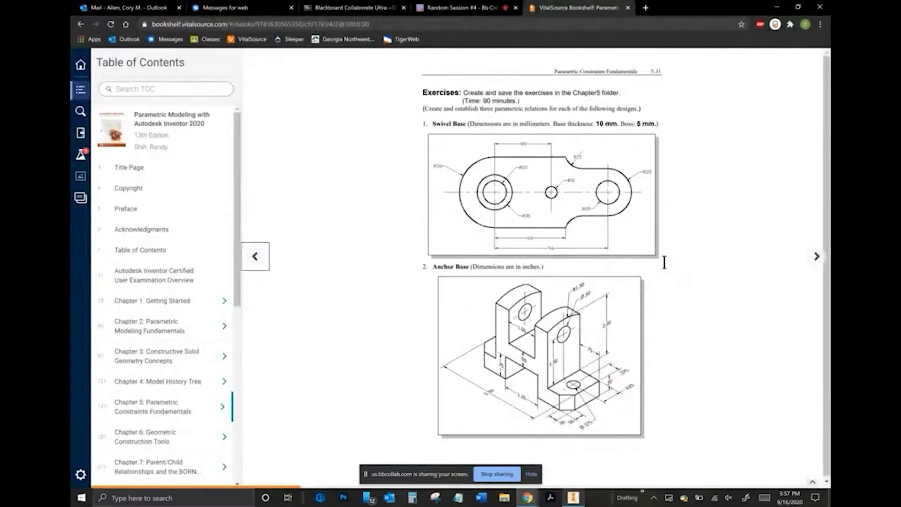
pyautogui.hotkey('alt', 'Tab')
pyautogui.press('d')
pyautogui.click(593, 221)
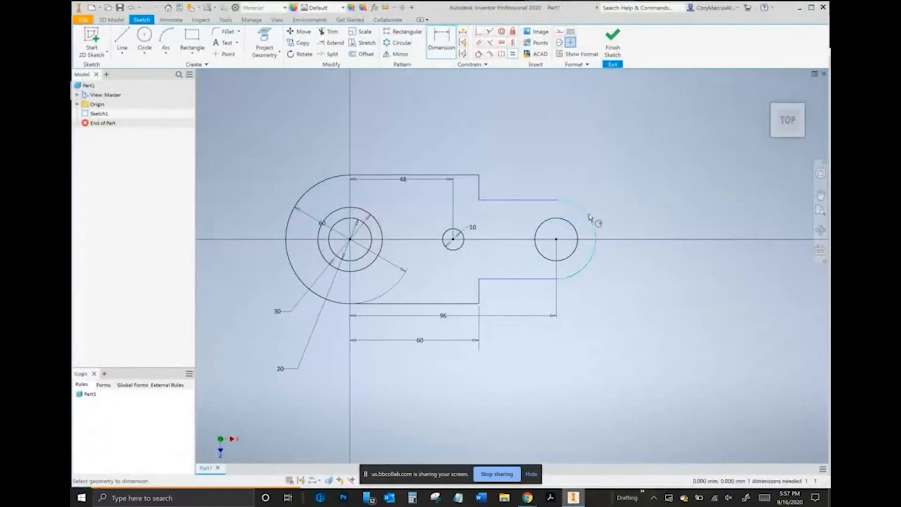
pyautogui.click(610, 192)
pyautogui.write('20')
pyautogui.press('Return')
pyautogui.press('Escape')
# - Move the 48, 60, 30, 20 and 96 mm dimensions clear of the profile so the sketch is easier to read
pyautogui.moveTo(402, 186); pyautogui.dragTo(402, 138)
pyautogui.moveTo(322, 223); pyautogui.dragTo(276, 194)
pyautogui.moveTo(279, 311); pyautogui.dragTo(251, 304)
pyautogui.moveTo(285, 375); pyautogui.dragTo(280, 336)
pyautogui.moveTo(447, 316); pyautogui.dragTo(446, 371)
pyautogui.moveTo(509, 147); pyautogui.dragTo(453, 178, button='middle')
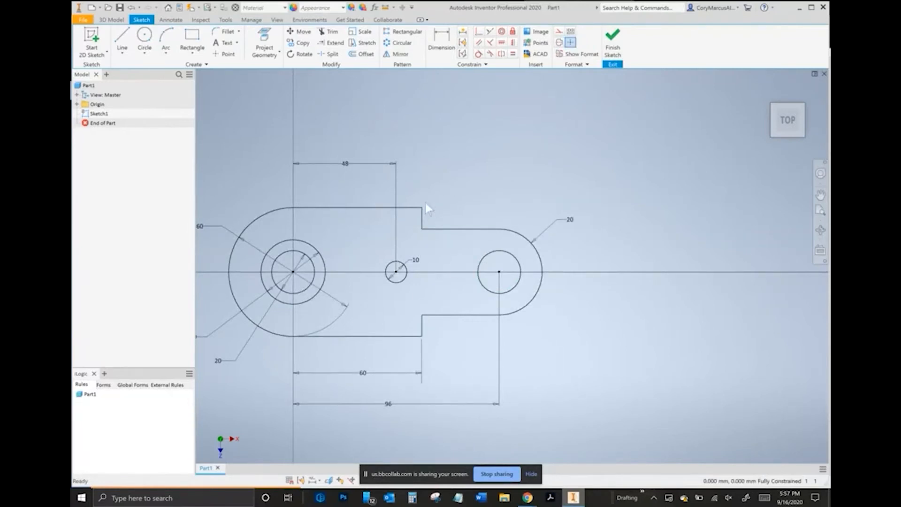
pyautogui.moveTo(421, 257); pyautogui.dragTo(446, 240, button='middle')
# - Sketch a circle above the narrow arm near the upper step, and check the R15 notch in the drawing
pyautogui.click(144, 37)
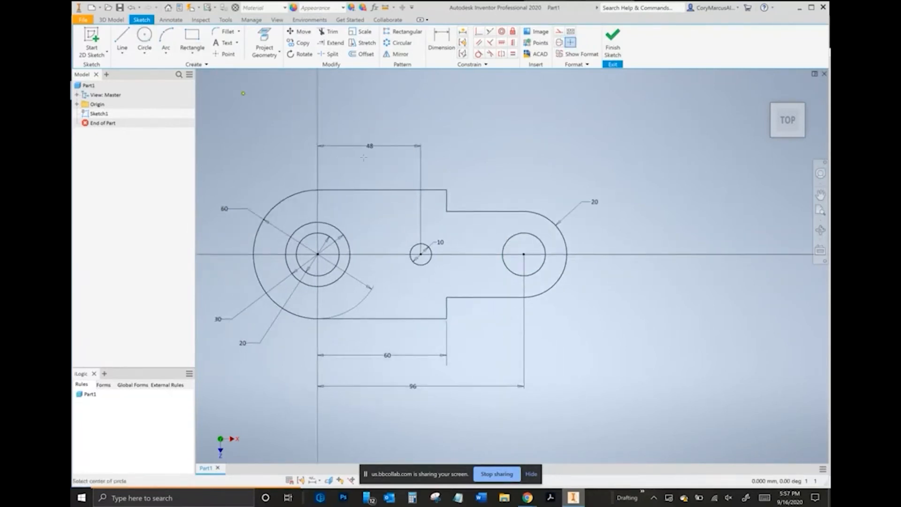
pyautogui.scroll(-4, 446, 164)
pyautogui.click(526, 201)
pyautogui.click(491, 158)
pyautogui.press('Escape')
pyautogui.hotkey('alt', 'Tab')
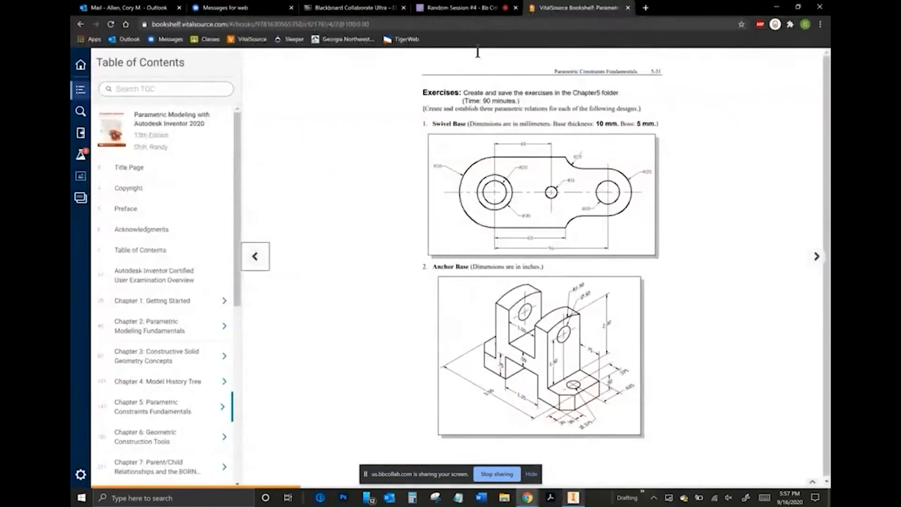
pyautogui.hotkey('alt', 'Tab')
# - Try constraining the circle tangent to the arm's upper edge and coincident with the upper step's outer corner
pyautogui.press('d')
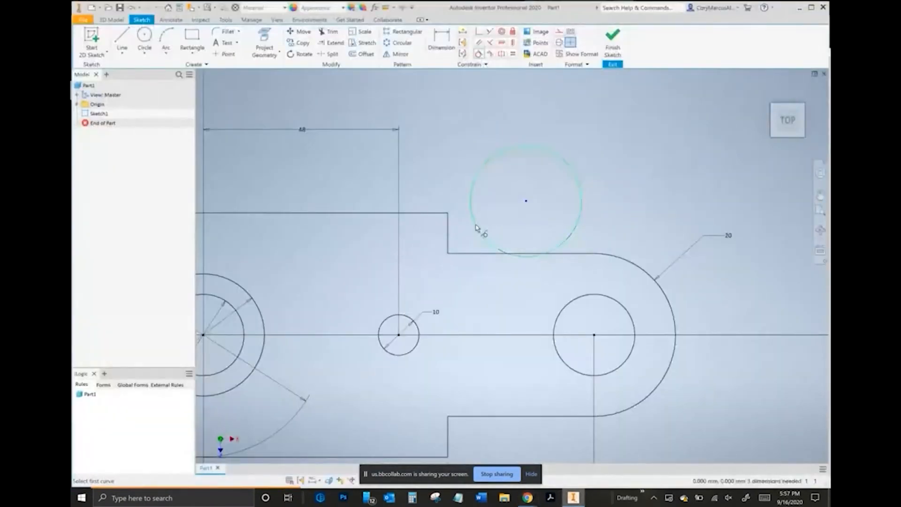
pyautogui.click(446, 233)
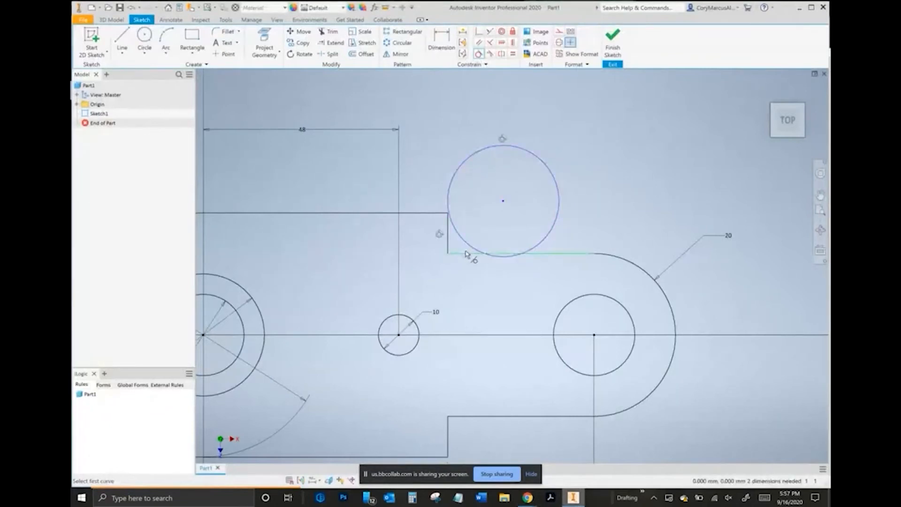
pyautogui.hotkey('ctrl', 'z')
pyautogui.click(479, 54)
pyautogui.click(490, 253)
pyautogui.click(495, 248)
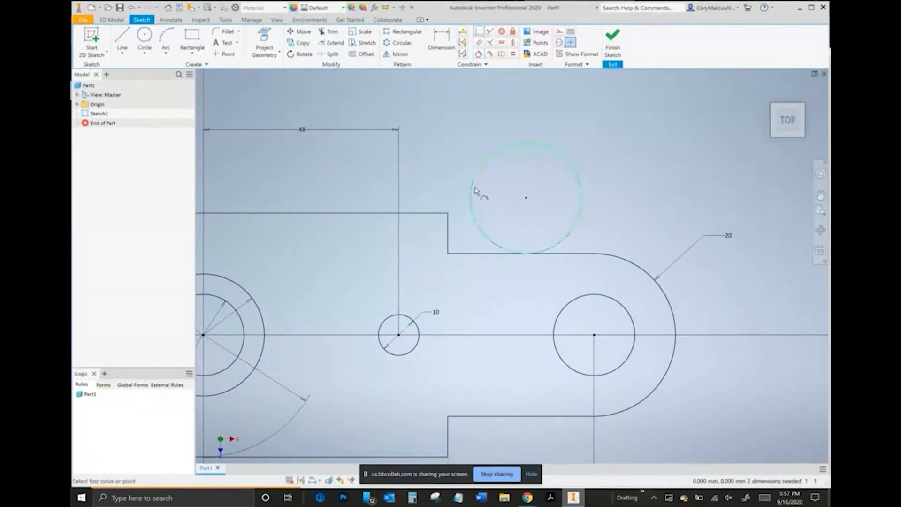
pyautogui.click(449, 212)
pyautogui.rightClick(602, 149)
pyautogui.click(577, 150)
# - Try trimming the circle and the step corner into a notch, and undo everything back to before the circle
pyautogui.click(329, 32)
pyautogui.moveTo(439, 232); pyautogui.dragTo(485, 263)
pyautogui.click(552, 180)
pyautogui.scroll(-3, 570, 199)
pyautogui.press('Escape')
pyautogui.hotkey('ctrl', 'z')
pyautogui.hotkey('ctrl', 'z')
pyautogui.hotkey('ctrl', 'z')
pyautogui.hotkey('ctrl', 'z')
pyautogui.hotkey('ctrl', 'z')
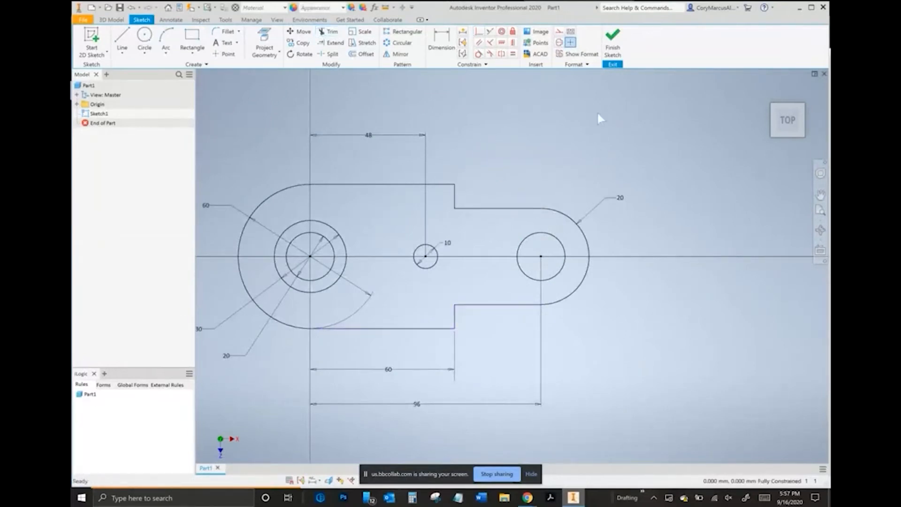
# - Finish the sketch and extrude the base and ring regions 10 mm downward, leaving the three holes open
pyautogui.click(614, 47)
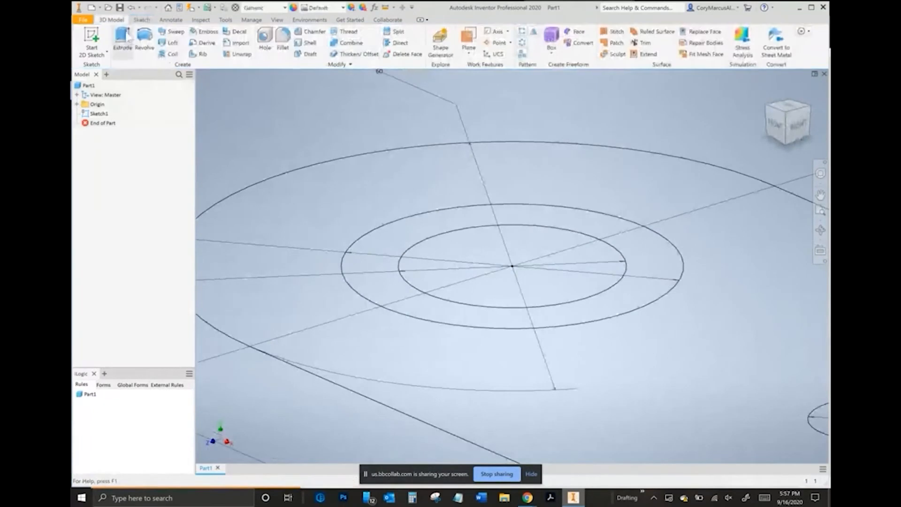
pyautogui.click(365, 303)
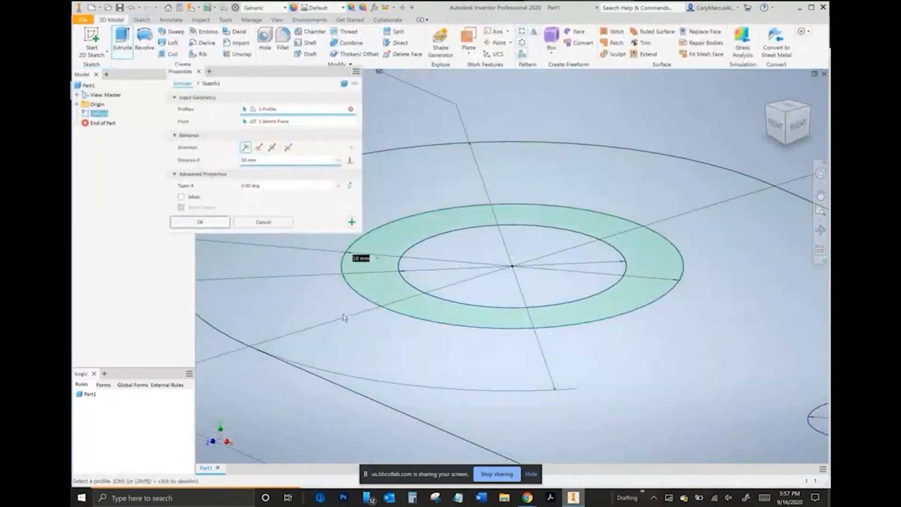
pyautogui.click(335, 317)
pyautogui.hotkey('alt', 'Tab')
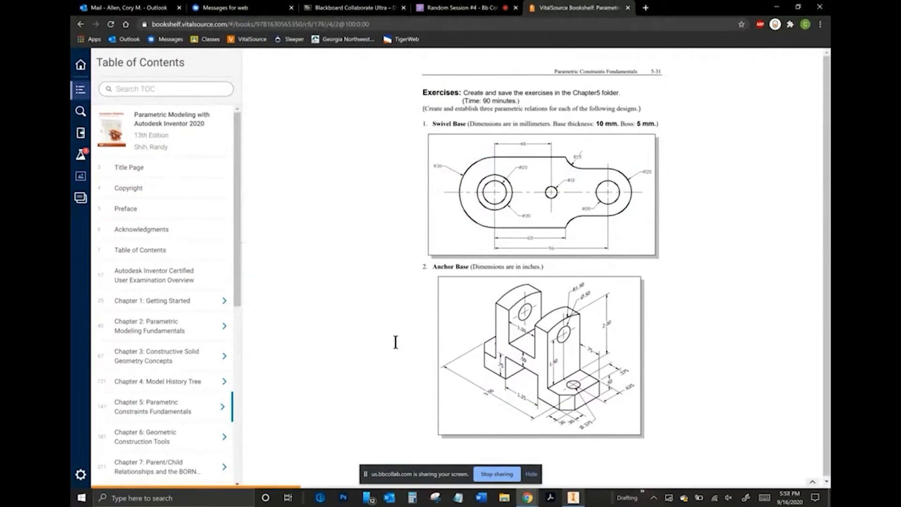
pyautogui.hotkey('alt', 'Tab')
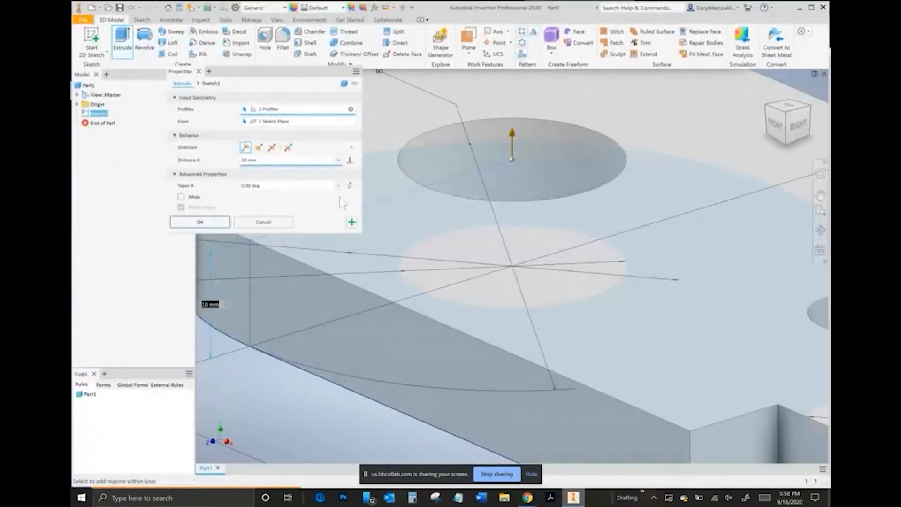
pyautogui.scroll(8, 483, 278)
pyautogui.scroll(-8, 483, 276)
pyautogui.moveTo(662, 324); pyautogui.dragTo(271, 261, button='middle')
pyautogui.click(260, 149)
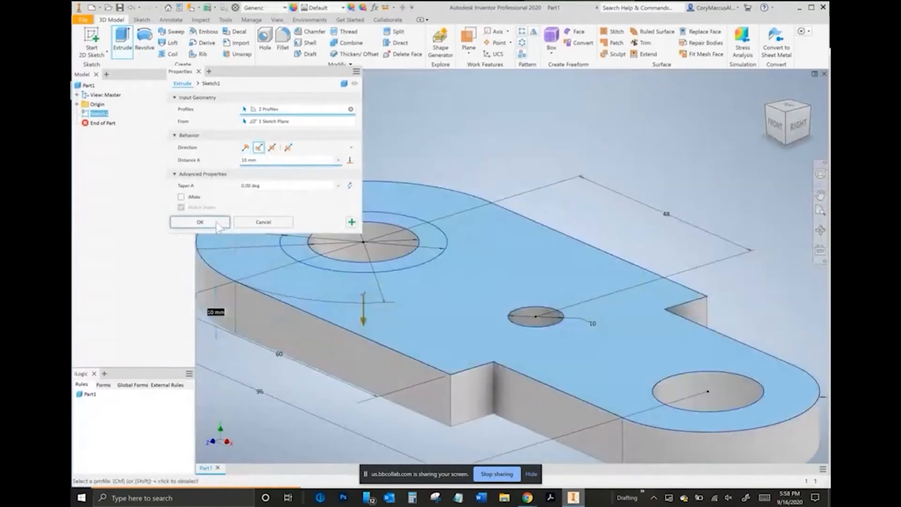
pyautogui.click(220, 223)
# - Make the base sketch visible and extrude the ring around the wide-end hole 5 mm upward as a joined boss
pyautogui.click(77, 123)
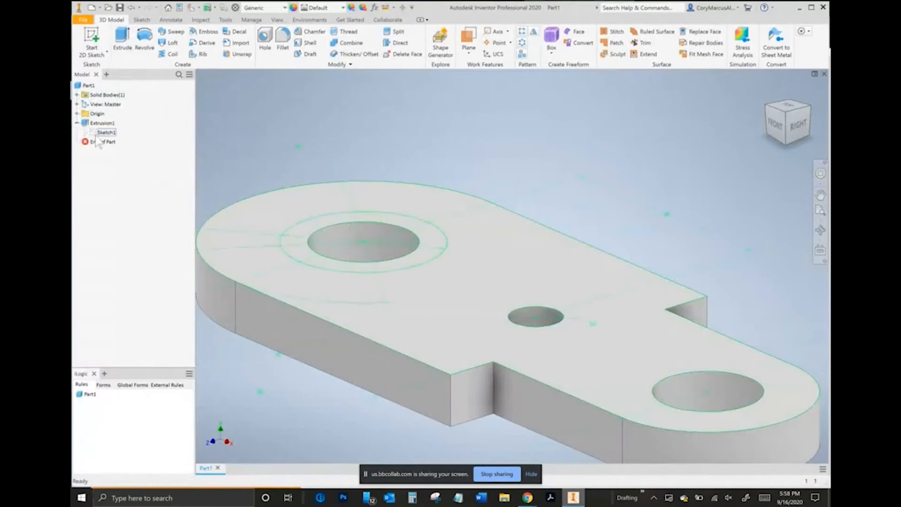
pyautogui.rightClick(104, 134)
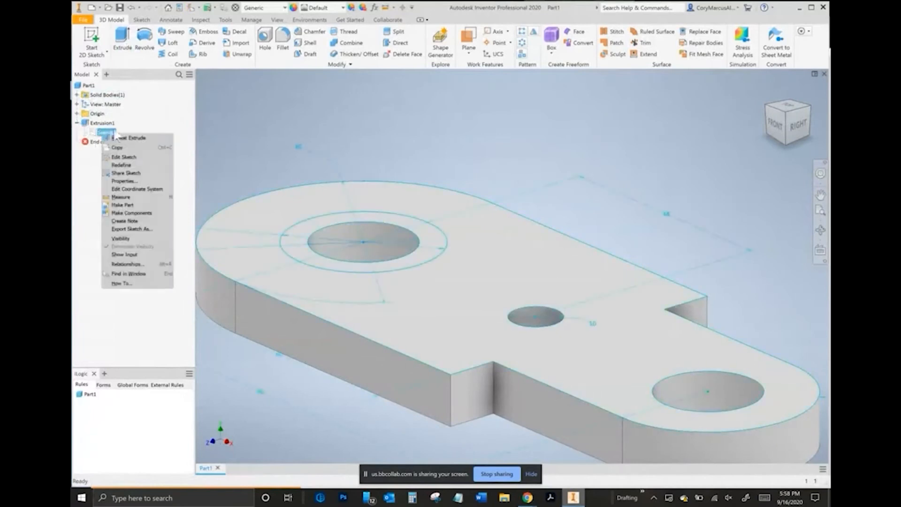
pyautogui.click(123, 239)
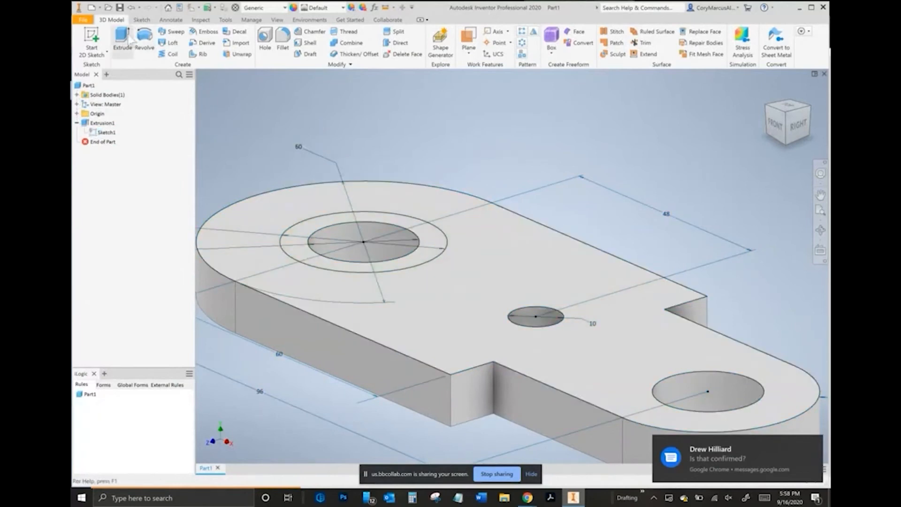
pyautogui.click(344, 269)
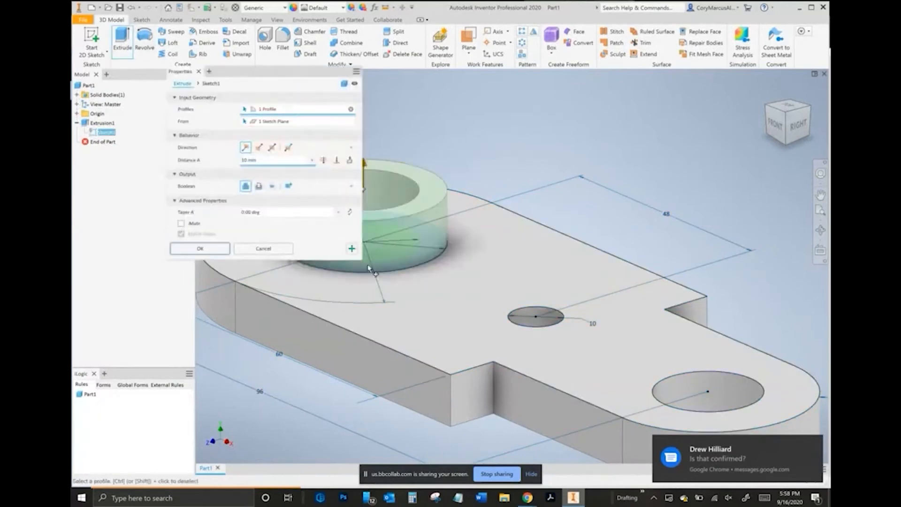
pyautogui.hotkey('alt', 'Tab')
pyautogui.hotkey('alt', 'Tab')
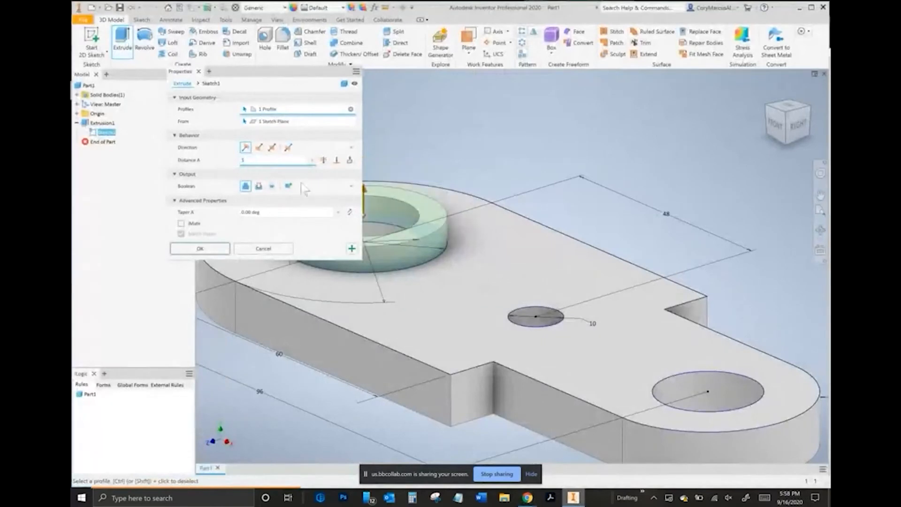
pyautogui.click(203, 249)
# - Hide the base sketch used by the first extrusion
pyautogui.keyDown('shift'); pyautogui.moveTo(415, 235); pyautogui.dragTo(382, 255, button='middle'); pyautogui.keyUp('shift')
pyautogui.scroll(-5, 327, 130)
pyautogui.rightClick(106, 142)
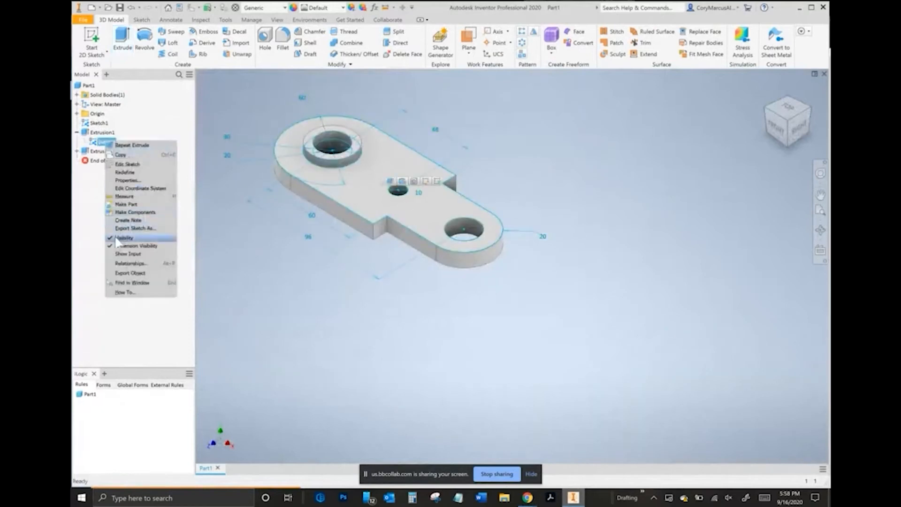
pyautogui.click(117, 237)
# - Fillet the two inner vertical edges at the steps with a 15 mm radius, checking it against the drawing
pyautogui.moveTo(319, 267); pyautogui.dragTo(414, 313, button='middle')
pyautogui.click(288, 47)
pyautogui.scroll(5, 503, 287)
pyautogui.click(493, 293)
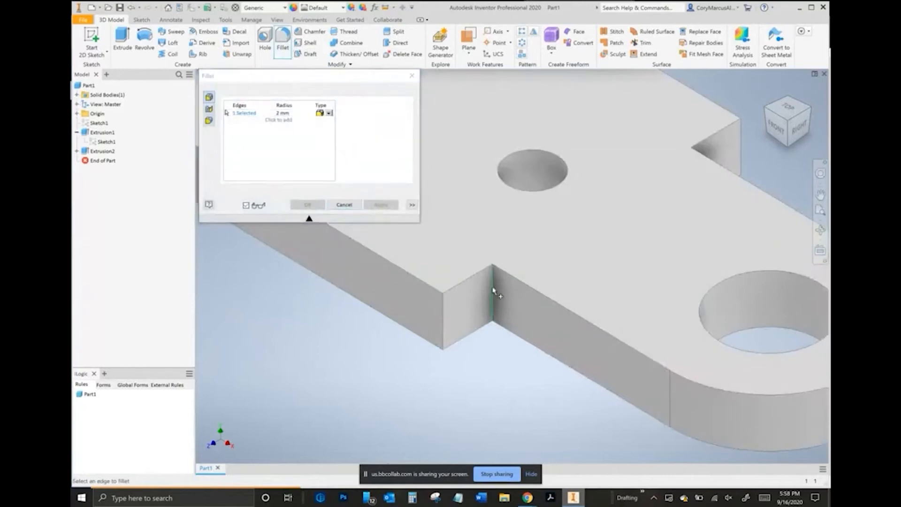
pyautogui.click(285, 113)
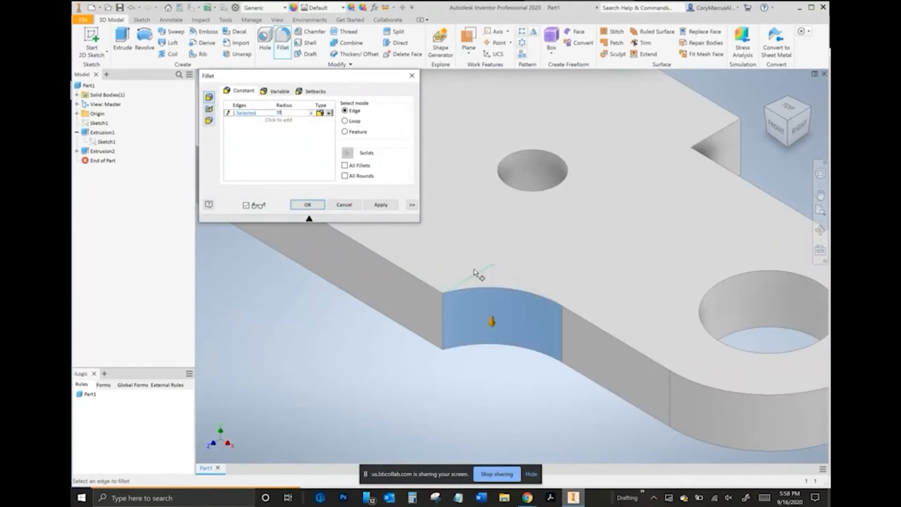
pyautogui.keyDown('shift'); pyautogui.moveTo(570, 257); pyautogui.dragTo(727, 159, button='middle'); pyautogui.keyUp('shift')
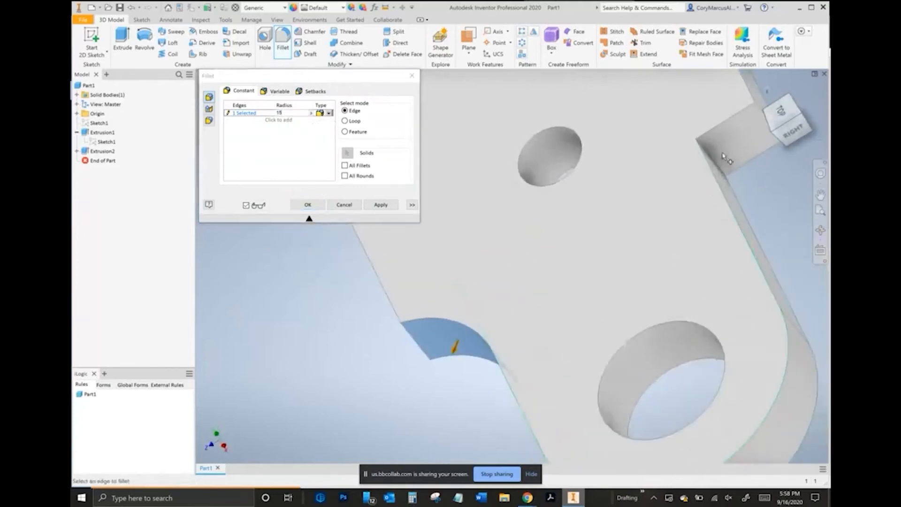
pyautogui.click(712, 157)
pyautogui.scroll(4, 657, 234)
pyautogui.keyDown('shift'); pyautogui.moveTo(632, 243); pyautogui.dragTo(694, 211, button='middle'); pyautogui.keyUp('shift')
pyautogui.hotkey('alt', 'Tab')
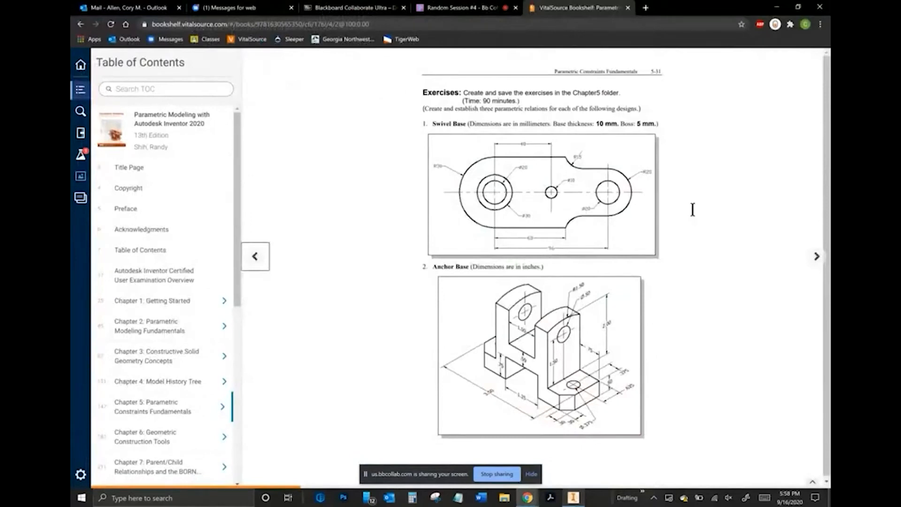
pyautogui.hotkey('alt', 'Tab')
pyautogui.click(306, 205)
# - Compare the finished part with the exercise drawing from the top view and in an isometric view
pyautogui.keyDown('shift'); pyautogui.moveTo(543, 277); pyautogui.dragTo(509, 329, button='middle'); pyautogui.keyUp('shift')
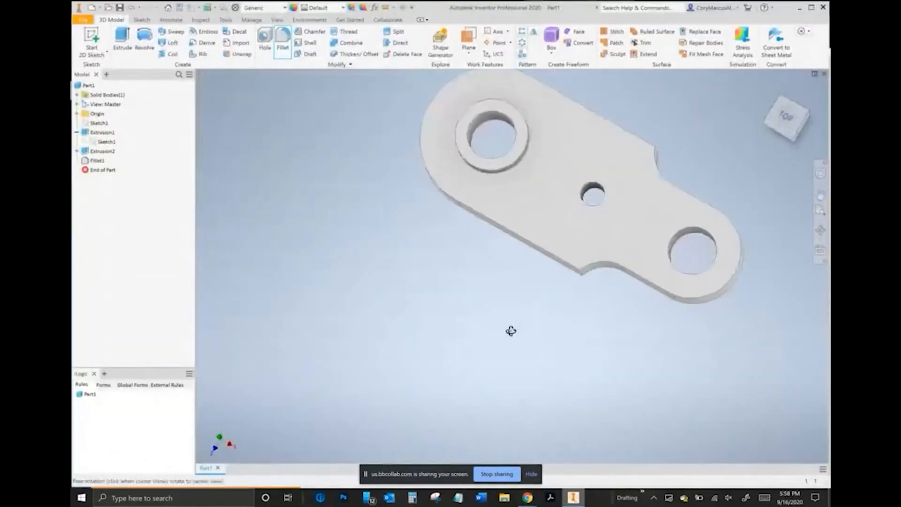
pyautogui.click(783, 130)
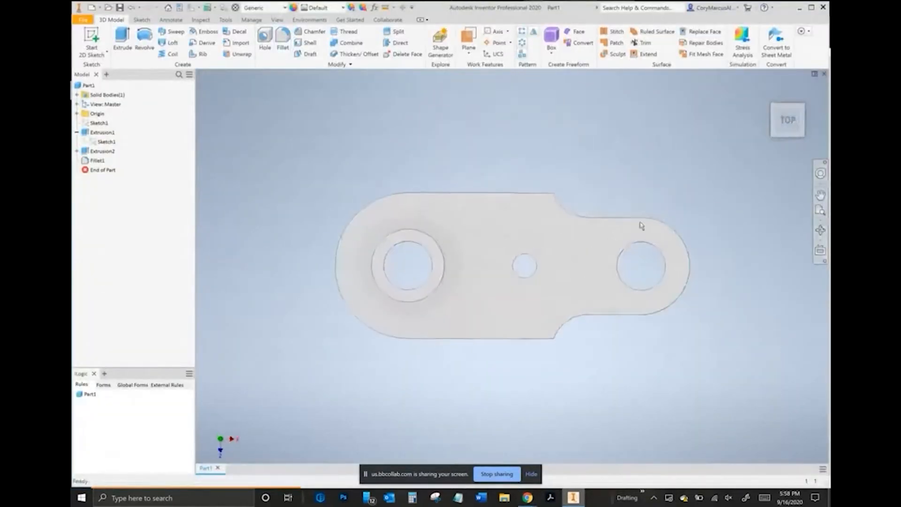
pyautogui.hotkey('alt', 'Tab')
pyautogui.hotkey('alt', 'Tab')
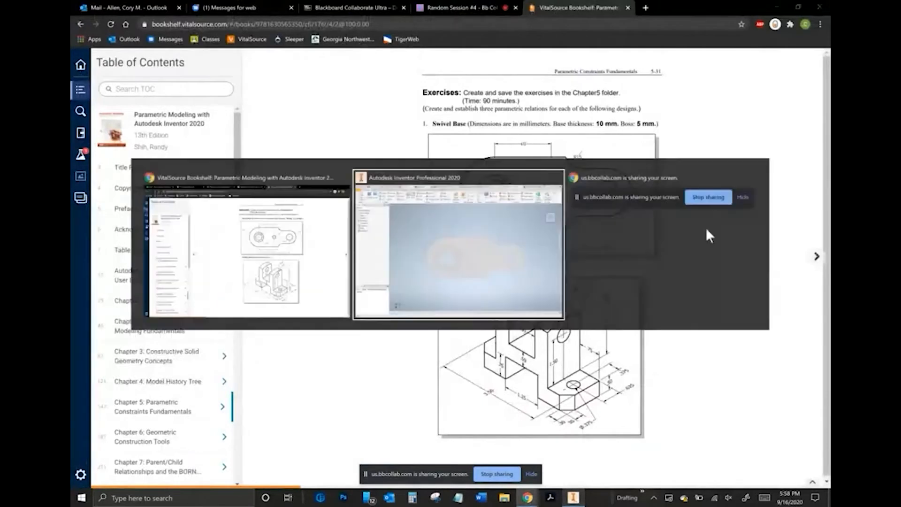
pyautogui.hotkey('alt', 'Tab')
pyautogui.hotkey('alt', 'Tab')
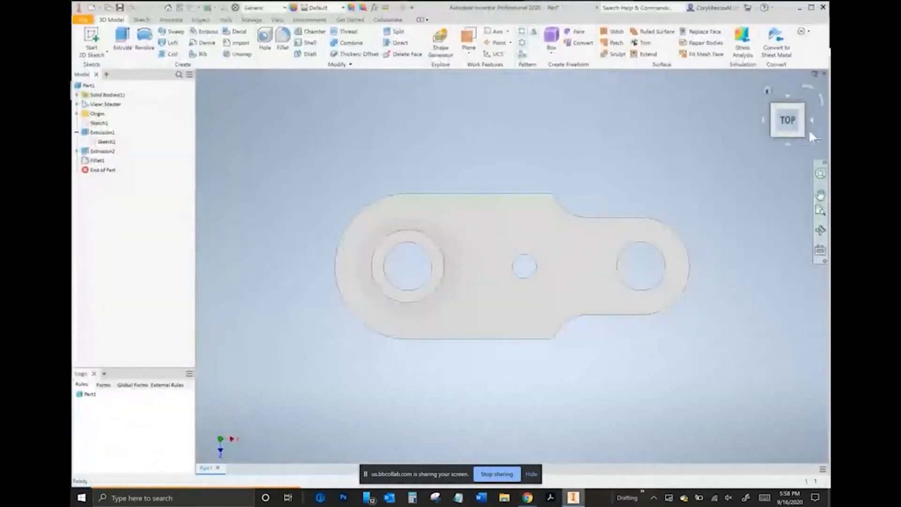
pyautogui.click(805, 136)
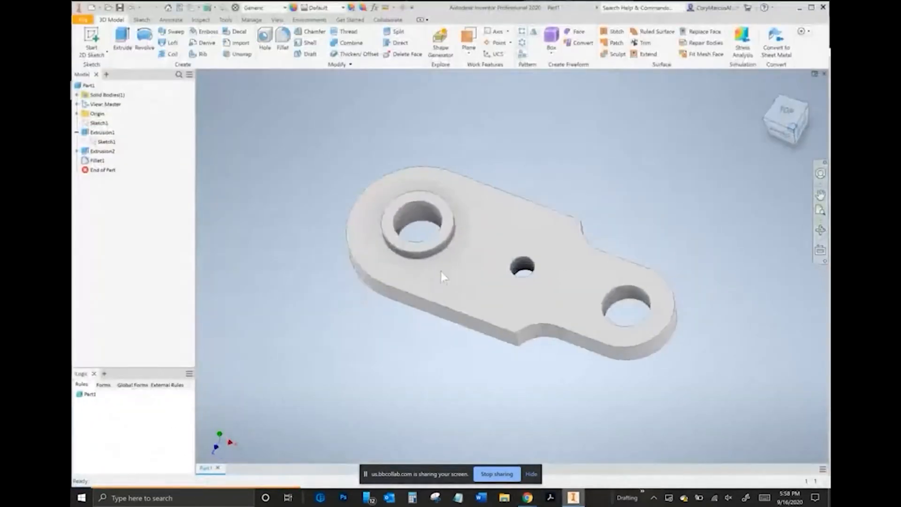
pyautogui.hotkey('alt', 'Tab')
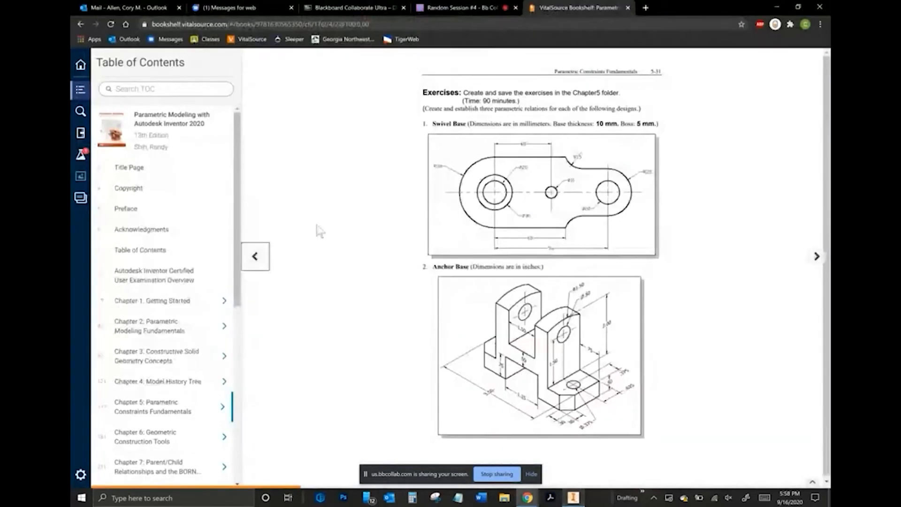
pyautogui.hotkey('alt', 'Tab')
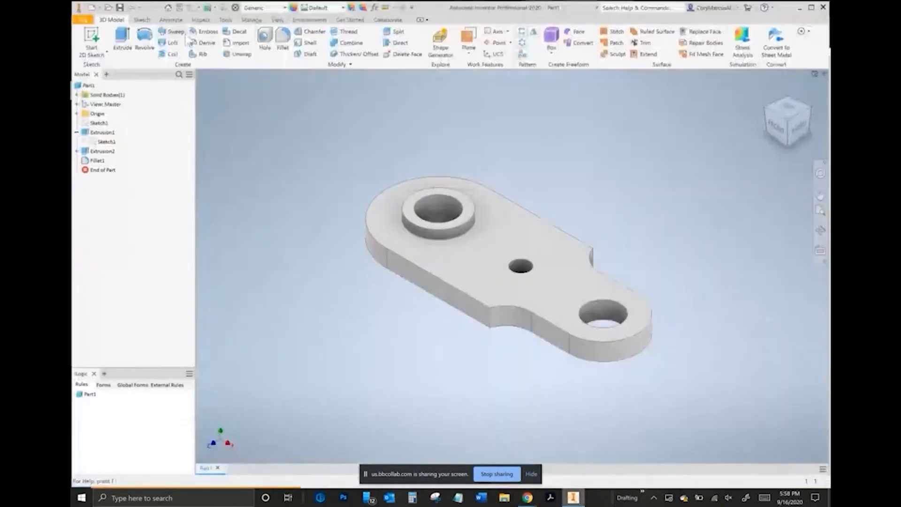
# - Create a new part from the English templates
pyautogui.click(93, 8)
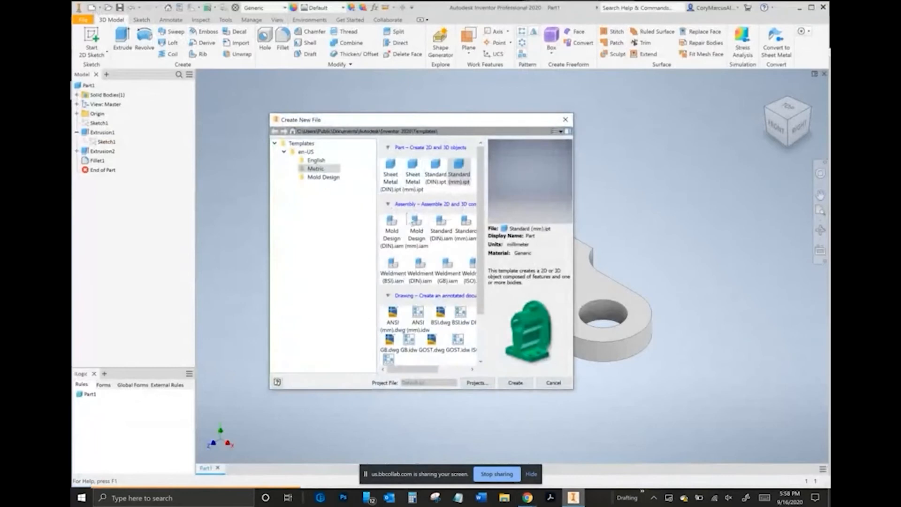
pyautogui.click(316, 160)
pyautogui.doubleClick(408, 170)
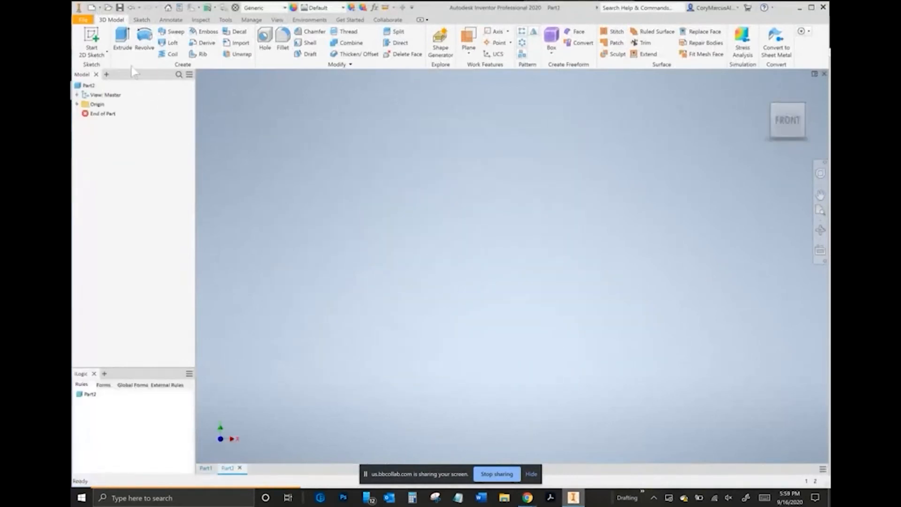
# - Start a 2D sketch on the front XY plane, consulting the Anchor Base exercise drawing
pyautogui.click(92, 40)
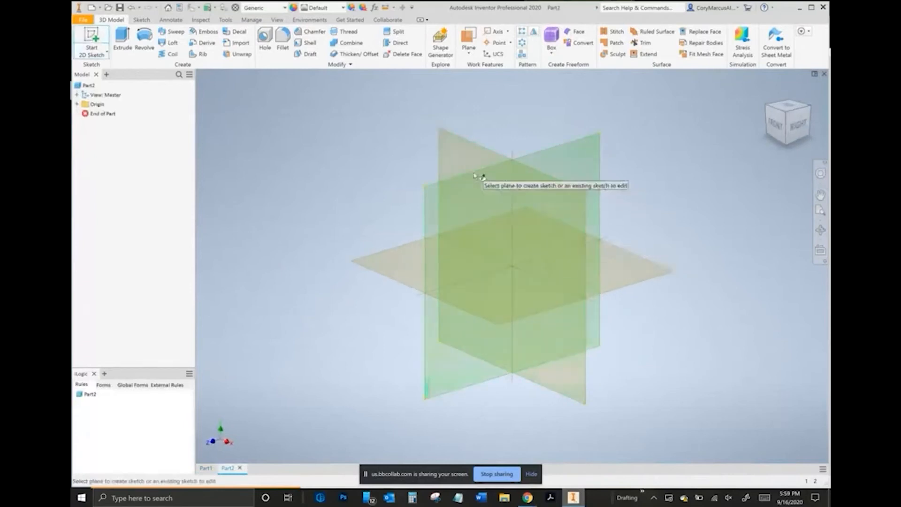
pyautogui.click(461, 155)
pyautogui.hotkey('alt', 'Tab')
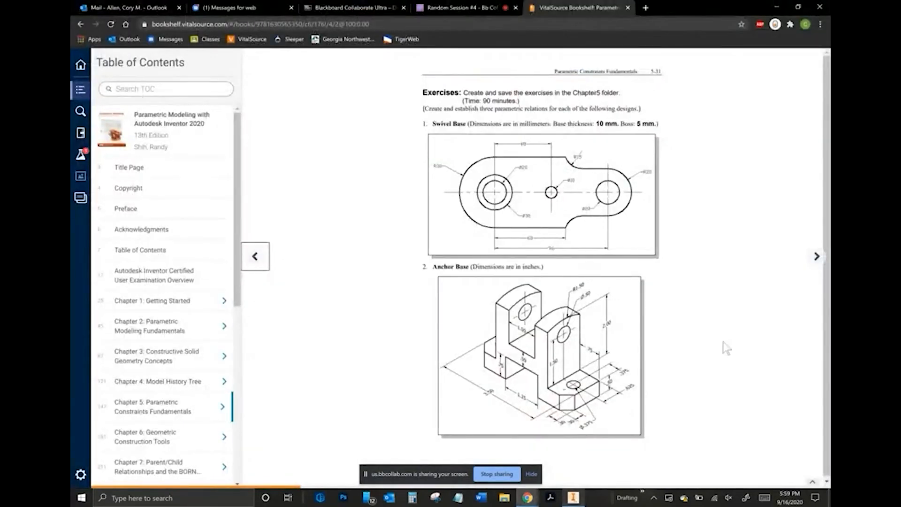
pyautogui.hotkey('alt', 'Tab')
# - Draw the left foot's bottom edge along the horizontal axis, continuing with the two sides and top of the underside notch
pyautogui.press('l')
pyautogui.hotkey('alt', 'Tab')
pyautogui.hotkey('alt', 'Tab')
pyautogui.click(318, 266)
pyautogui.click(400, 266)
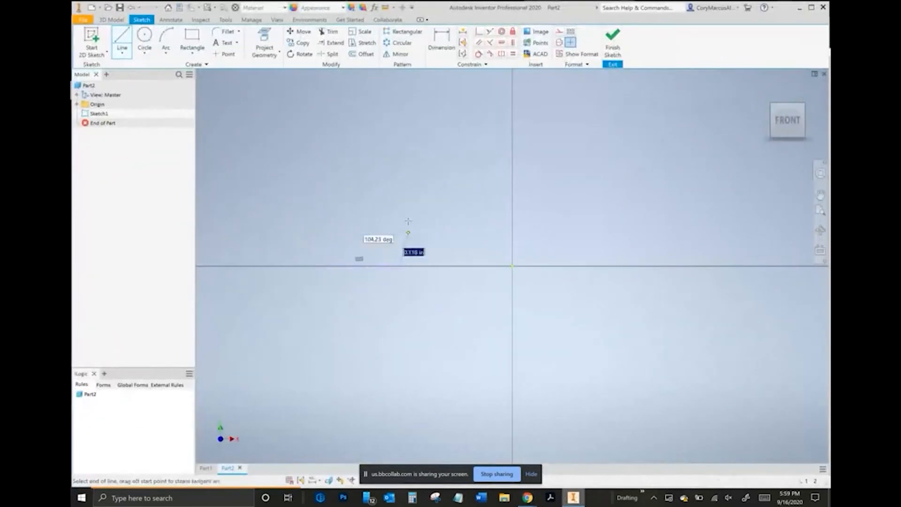
pyautogui.click(399, 205)
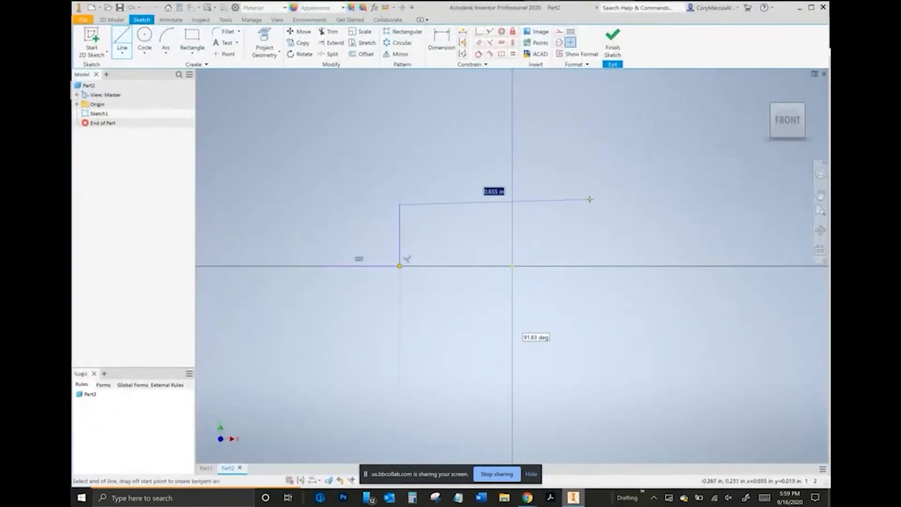
pyautogui.click(572, 205)
pyautogui.click(572, 265)
# - Continue the profile with the right foot's bottom edge, short outer side and top ledge, following the exercise drawing
pyautogui.hotkey('alt', 'Tab')
pyautogui.hotkey('alt', 'Tab')
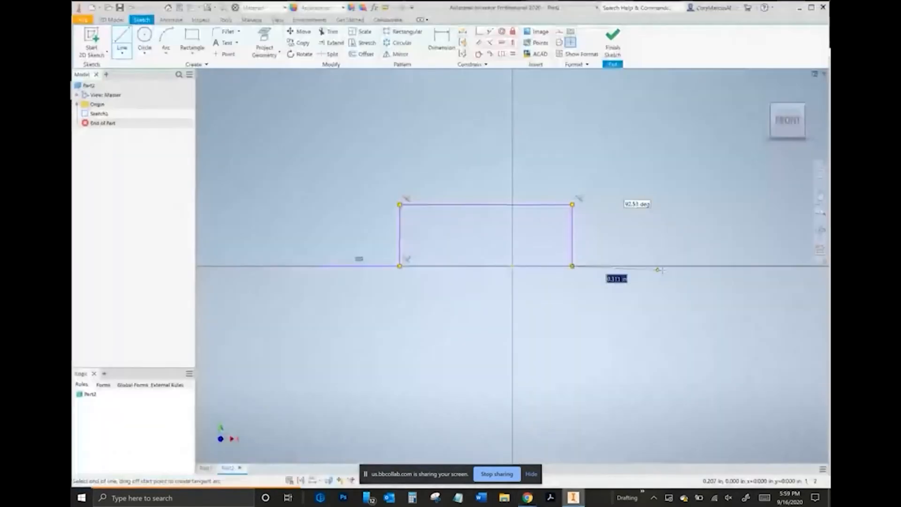
pyautogui.click(655, 266)
pyautogui.hotkey('alt', 'Tab')
pyautogui.hotkey('alt', 'Tab')
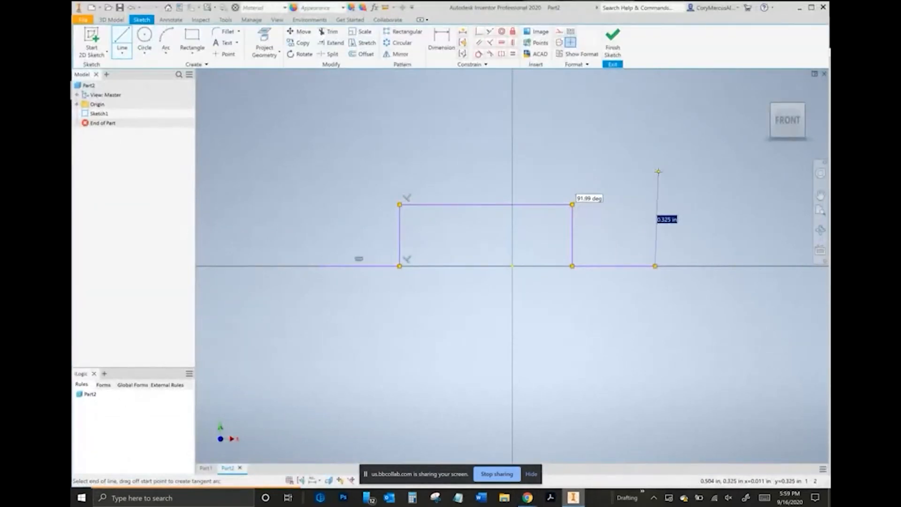
pyautogui.hotkey('alt', 'Tab')
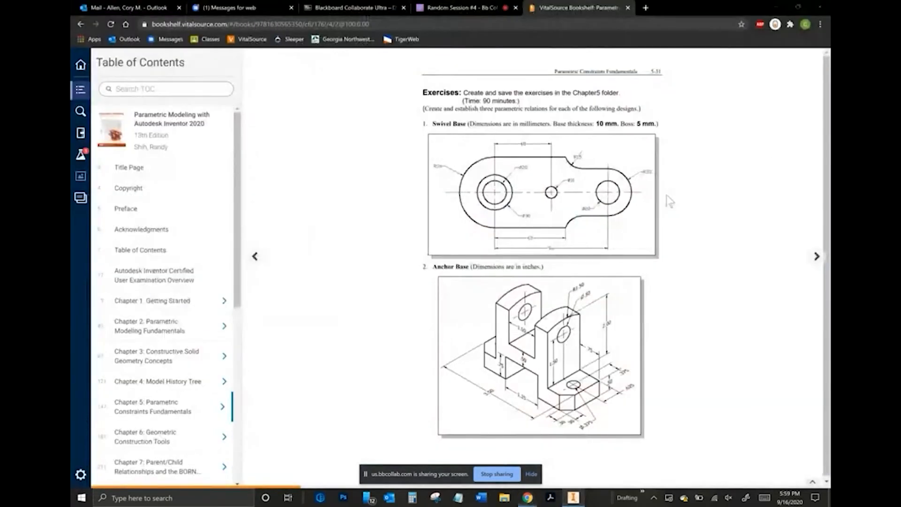
pyautogui.hotkey('alt', 'Tab')
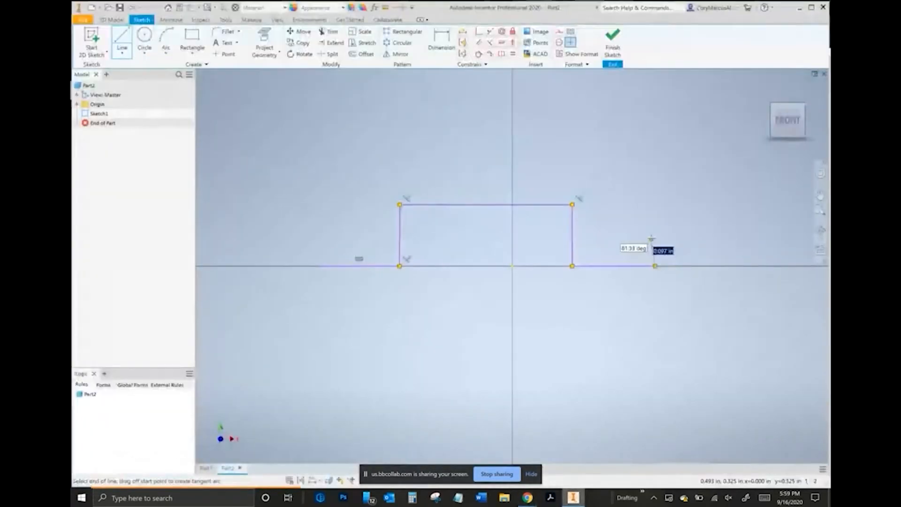
pyautogui.click(603, 235)
# - Draw the right upright with an outer edge about 0.80 in tall, its top and inner side, and the floor between the uprights
pyautogui.hotkey('alt', 'Tab')
pyautogui.hotkey('alt', 'Tab')
pyautogui.scroll(3, 615, 121)
pyautogui.moveTo(602, 196); pyautogui.dragTo(587, 301, button='middle')
pyautogui.click(593, 155)
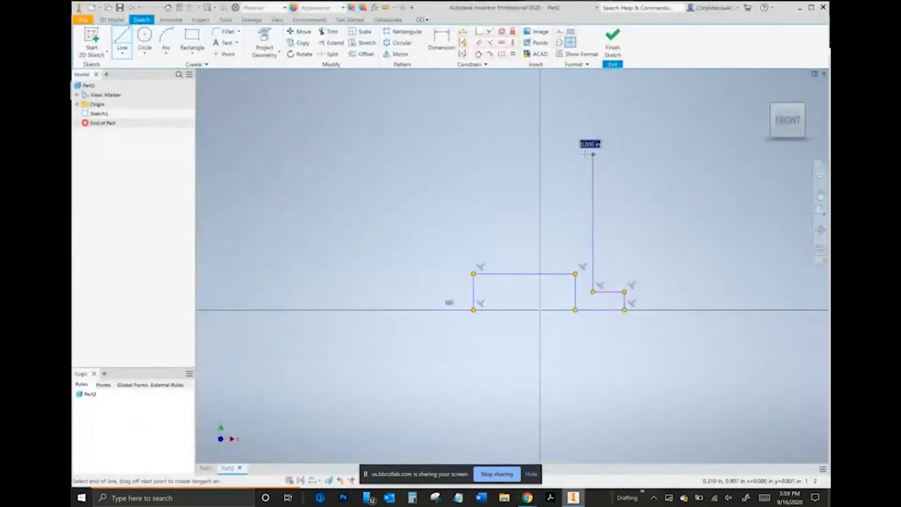
pyautogui.click(563, 155)
pyautogui.click(562, 210)
pyautogui.click(491, 210)
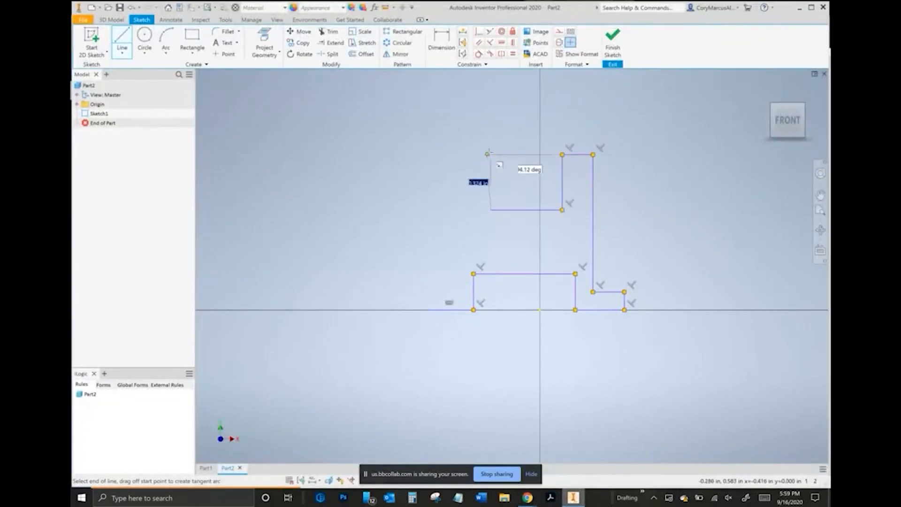
pyautogui.click(493, 154)
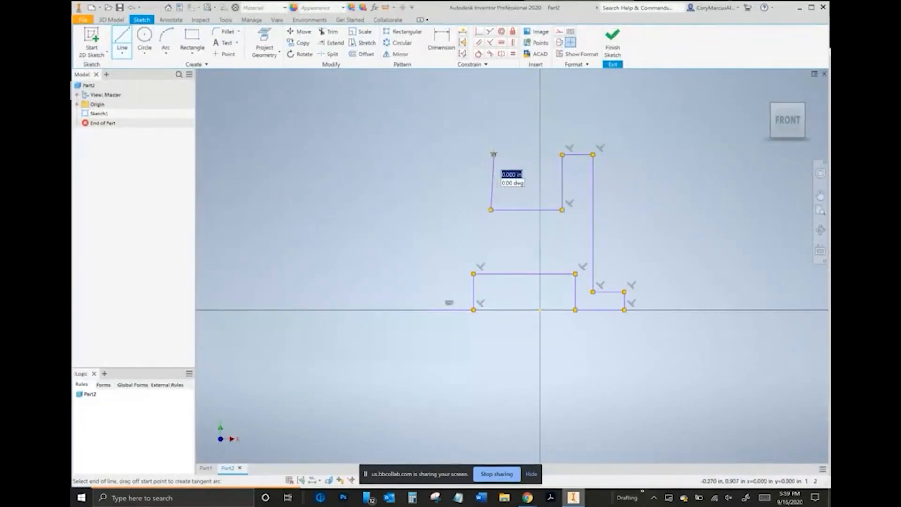
pyautogui.hotkey('alt', 'Tab')
pyautogui.hotkey('alt', 'Tab')
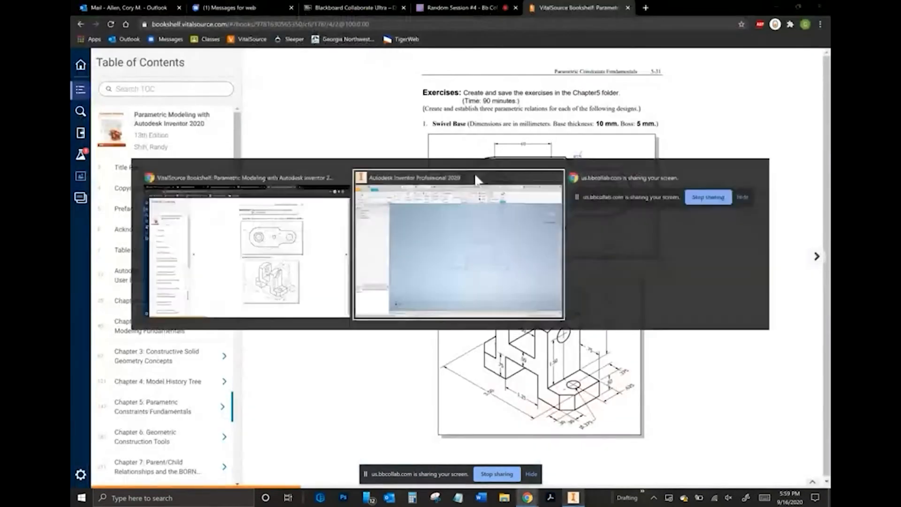
pyautogui.press('Escape')
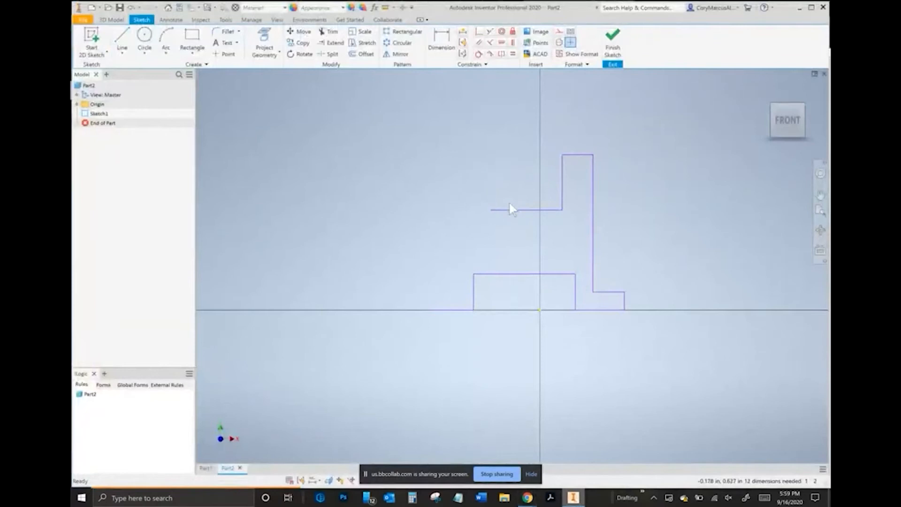
# - Draw the left upright's inner edge about 0.36 in tall and its top edge about 0.24 in wide
pyautogui.click(122, 40)
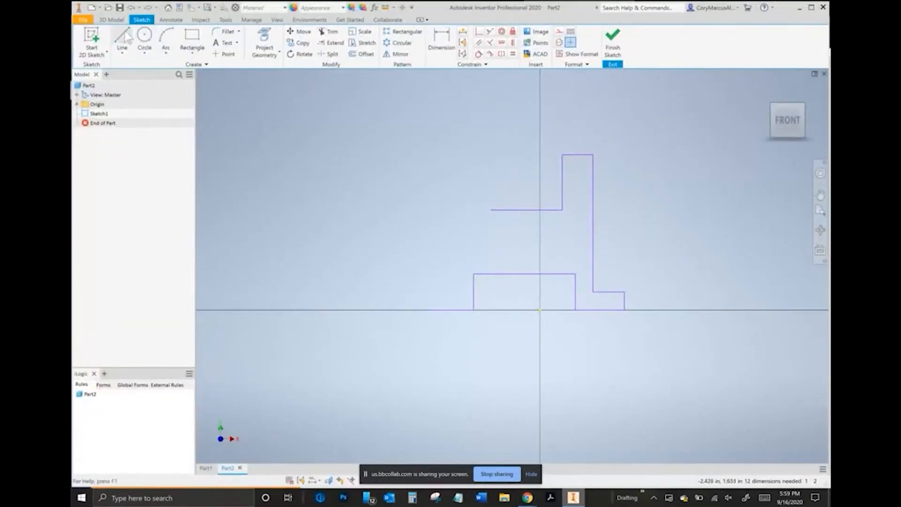
pyautogui.click(491, 210)
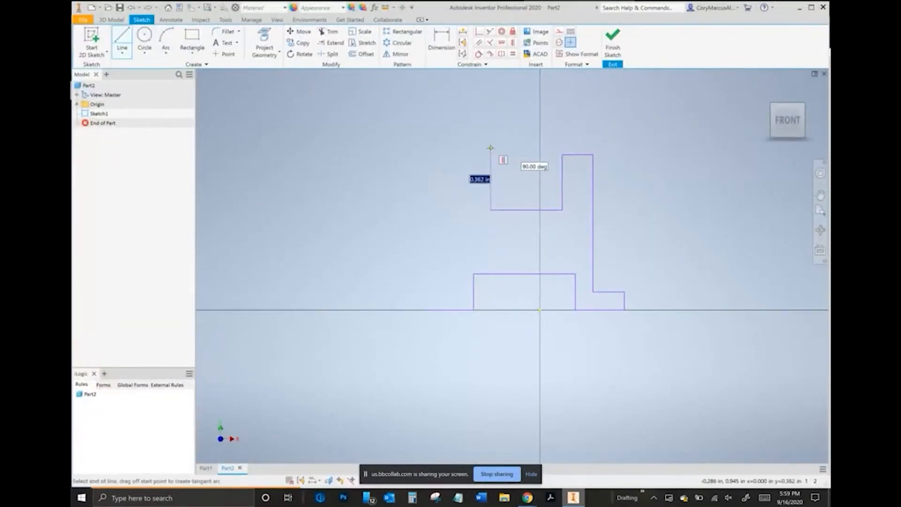
pyautogui.click(491, 148)
pyautogui.hotkey('alt', 'Tab')
pyautogui.hotkey('alt', 'Tab')
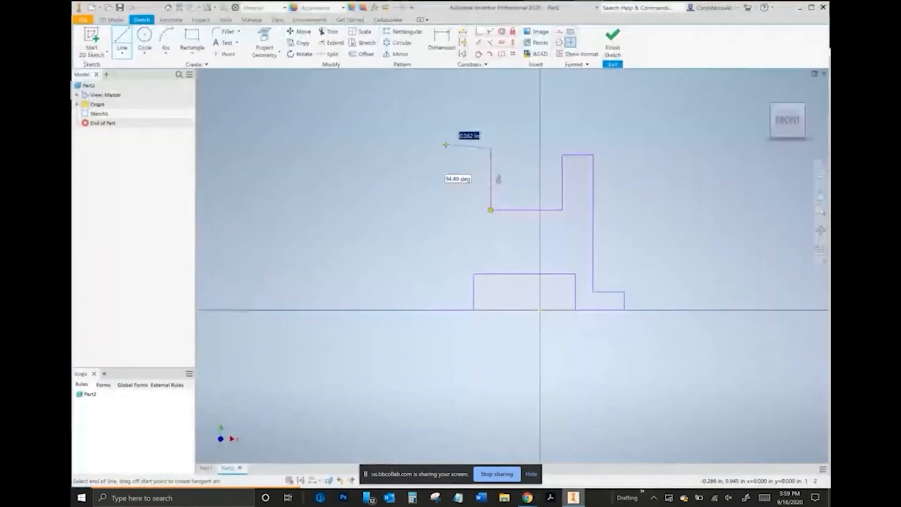
pyautogui.click(449, 148)
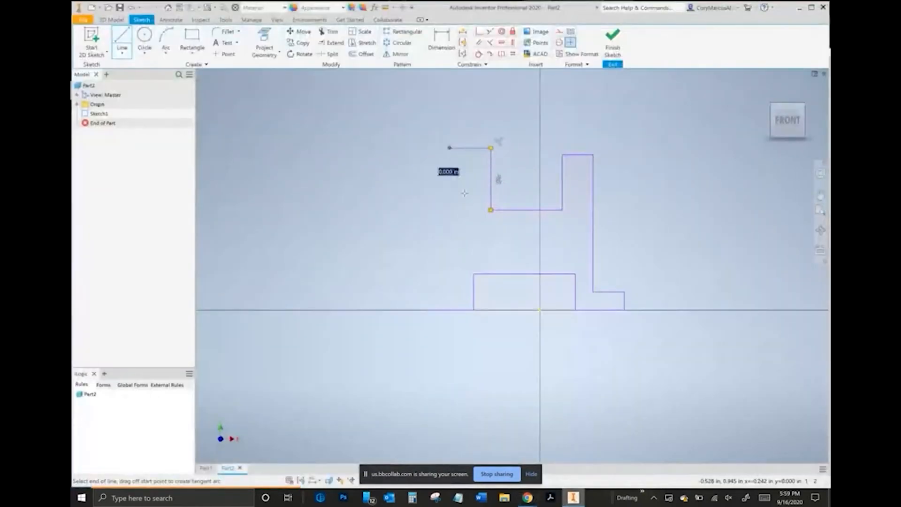
# - Close the profile with the left upright's outer edge, the left foot's top ledge and its outer side
pyautogui.click(449, 253)
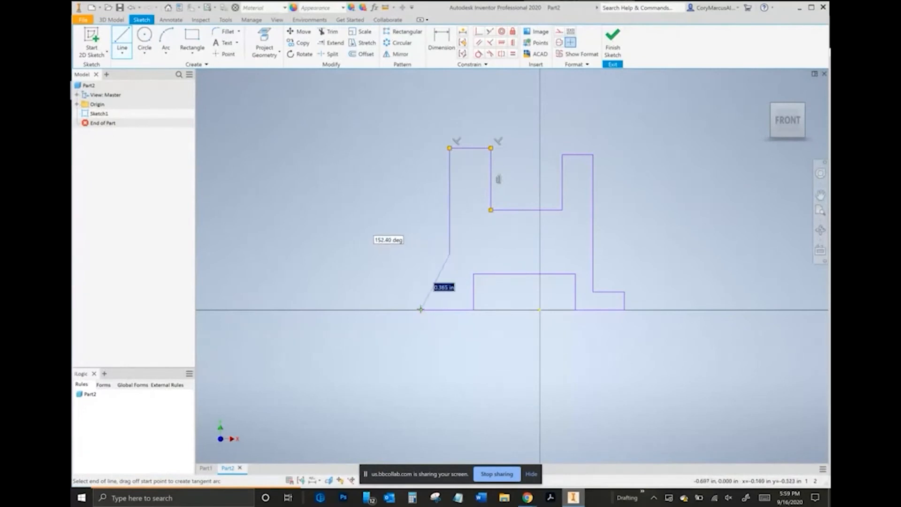
pyautogui.click(426, 254)
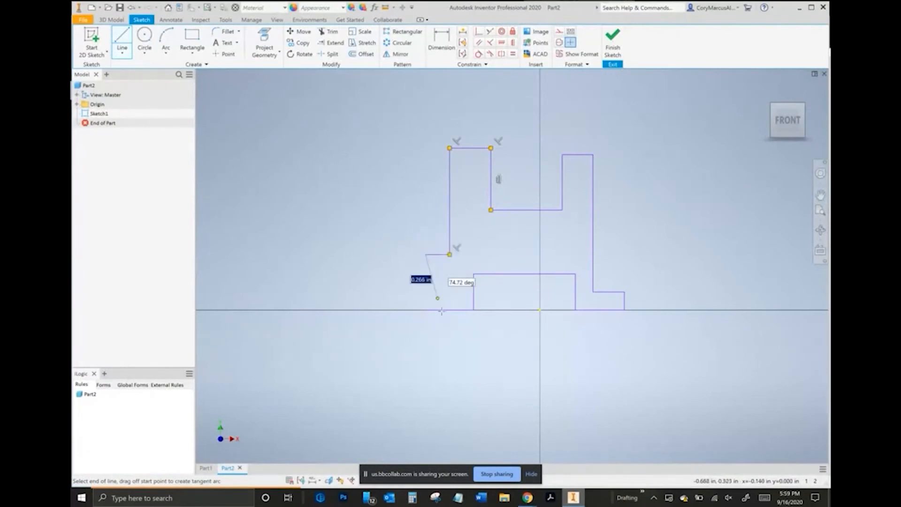
pyautogui.click(426, 310)
pyautogui.press('Escape')
pyautogui.moveTo(523, 235); pyautogui.dragTo(482, 245, button='middle')
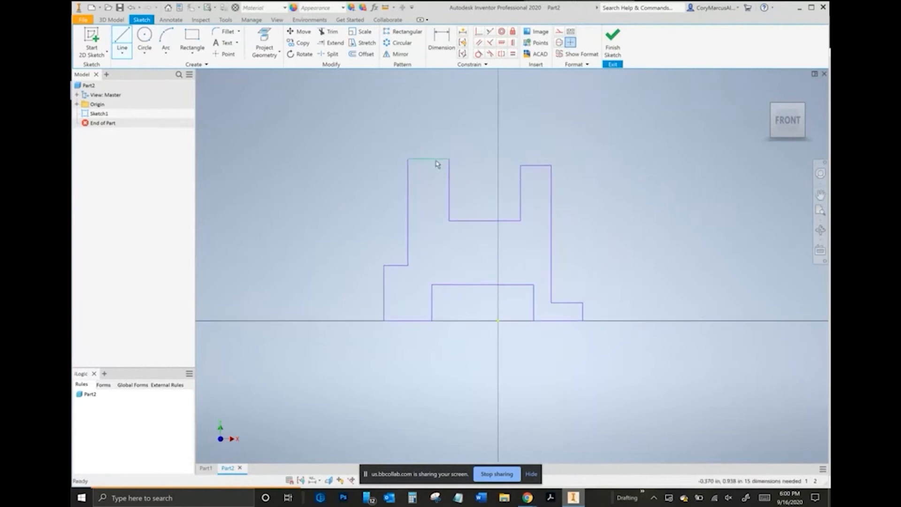
# - Dimension the overall base width between the two feet's outer sides as 3.5 in, per the exercise drawing
pyautogui.hotkey('alt', 'Tab')
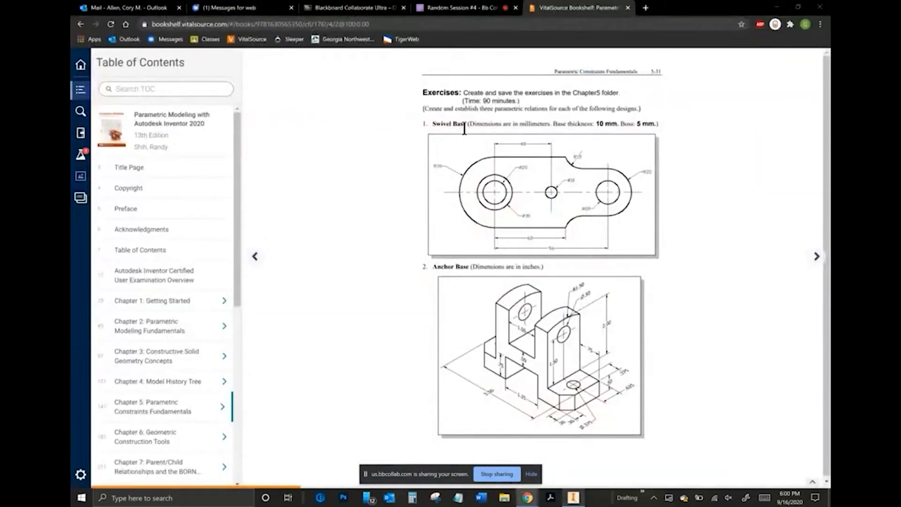
pyautogui.hotkey('alt', 'Tab')
pyautogui.click(441, 42)
pyautogui.click(385, 285)
pyautogui.click(583, 312)
pyautogui.click(488, 374)
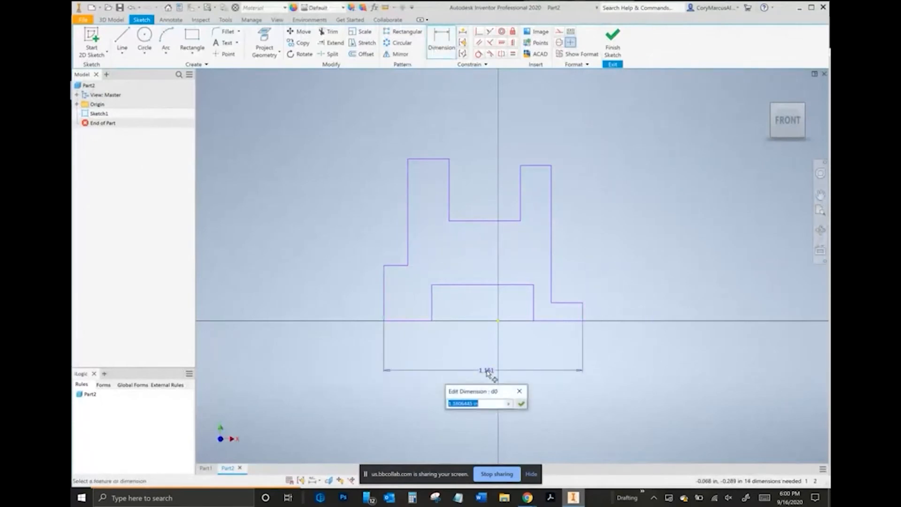
pyautogui.write('3.5')
pyautogui.press('Return')
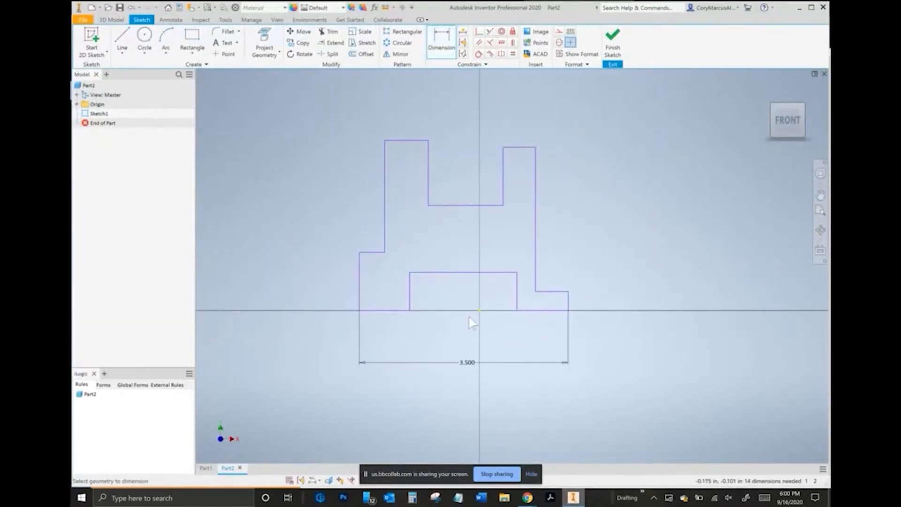
pyautogui.moveTo(563, 293); pyautogui.dragTo(569, 297, button='middle')
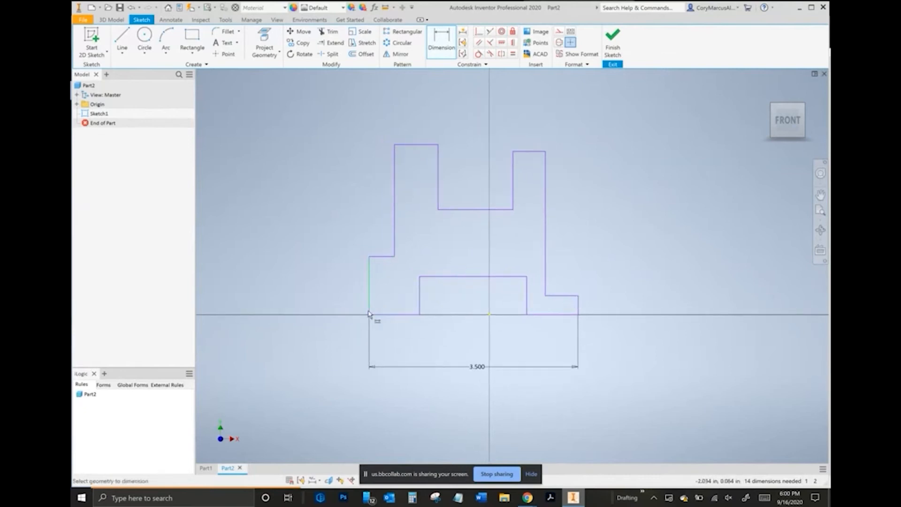
# - Dimension the left upright's outer edge as 2 in, consulting the exercise drawing
pyautogui.hotkey('alt', 'Tab')
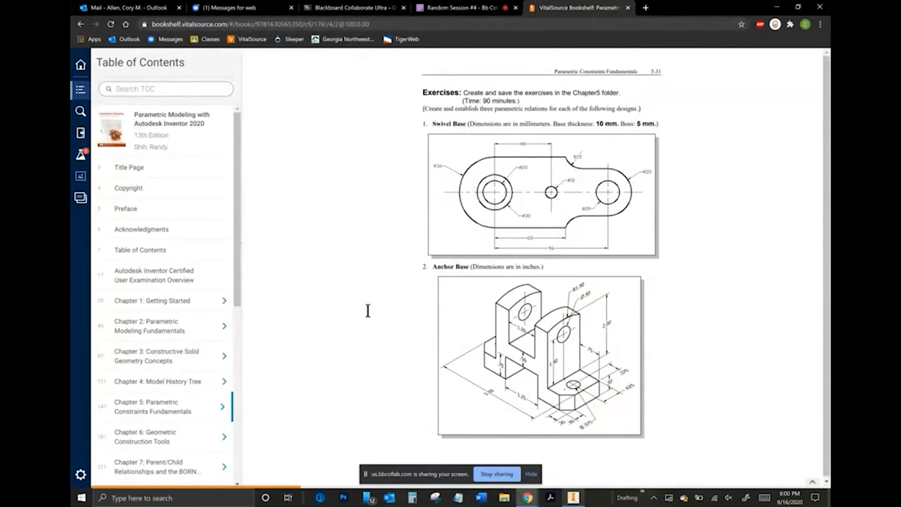
pyautogui.hotkey('alt', 'Tab')
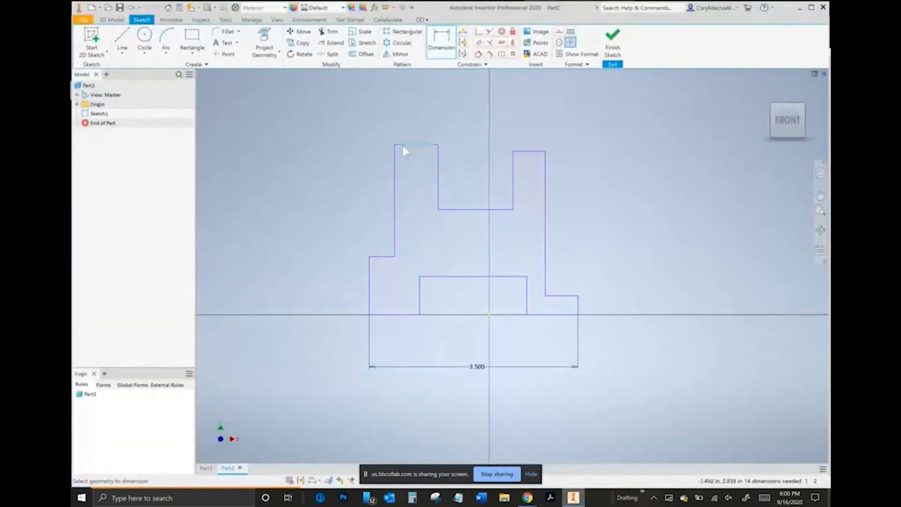
pyautogui.click(394, 235)
pyautogui.click(316, 210)
pyautogui.write('2')
pyautogui.press('Return')
# - Dimension the left foot's outer side as 0.5 in, checking the height against the exercise drawing
pyautogui.hotkey('alt', 'Tab')
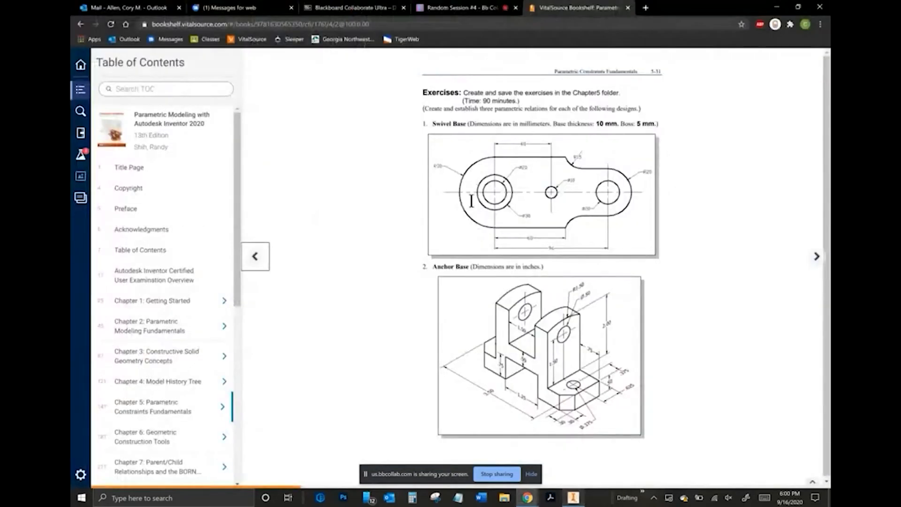
pyautogui.hotkey('alt', 'Tab')
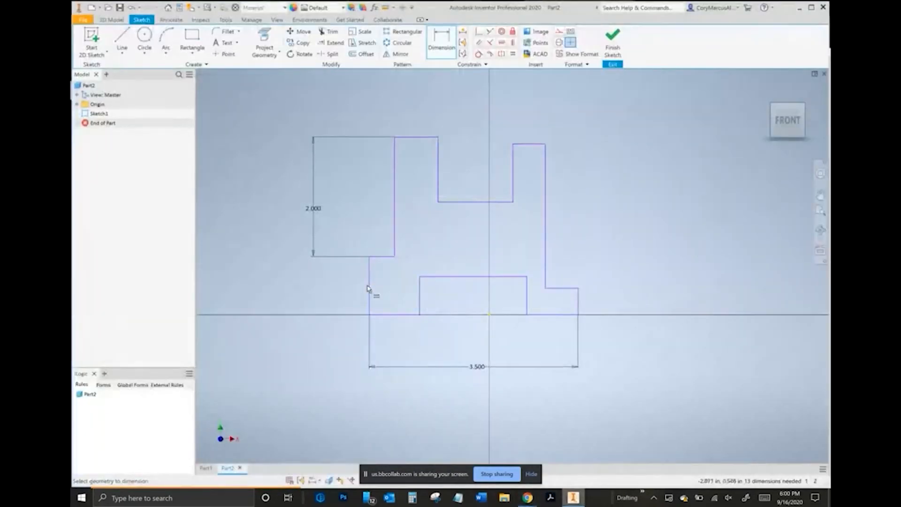
pyautogui.click(310, 294)
pyautogui.write('.5')
pyautogui.press('Return')
# - End dimensioning and move the whole profile upward, clear of the horizontal axis
pyautogui.rightClick(623, 254)
pyautogui.click(589, 255)
pyautogui.scroll(-3, 581, 280)
pyautogui.moveTo(546, 294); pyautogui.dragTo(544, 247)
pyautogui.scroll(3, 477, 282)
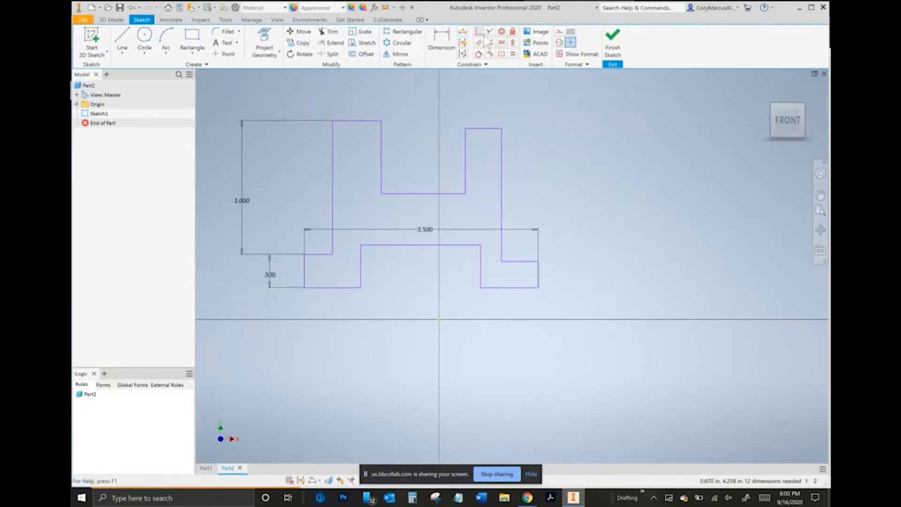
# - Try to make the bottom edges of the two feet collinear
pyautogui.click(325, 288)
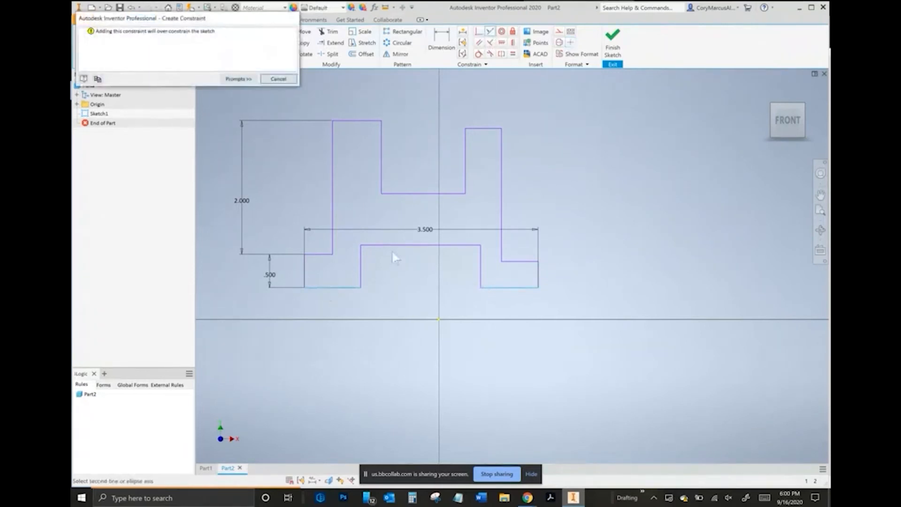
pyautogui.press('Escape')
pyautogui.moveTo(499, 290)
pyautogui.mouseDown()
pyautogui.moveTo(495, 272)
pyautogui.moveTo(489, 299)
pyautogui.moveTo(496, 283)
pyautogui.mouseUp()
# - Apply Equal constraints between the feet's outer sides, between the upright tops, and between the feet's top ledges
pyautogui.click(513, 54)
pyautogui.click(539, 271)
pyautogui.click(305, 268)
pyautogui.click(479, 129)
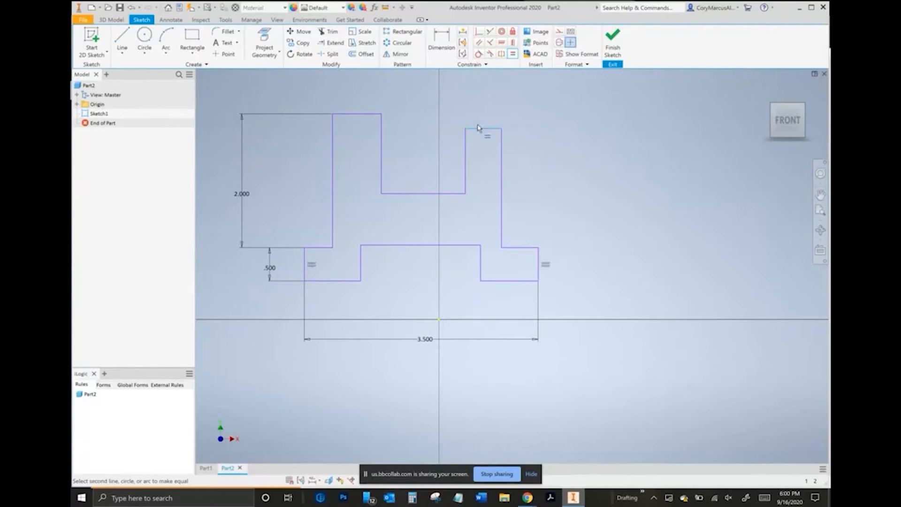
pyautogui.click(362, 115)
pyautogui.click(328, 249)
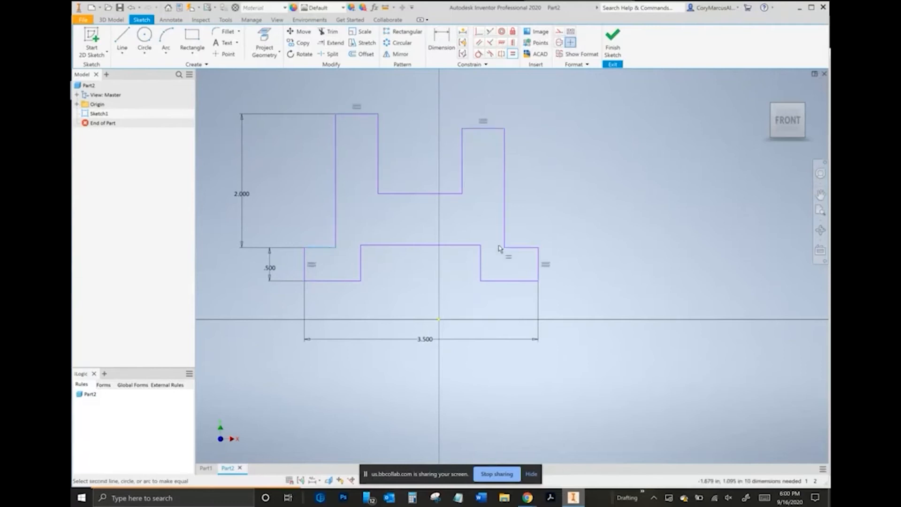
pyautogui.click(519, 248)
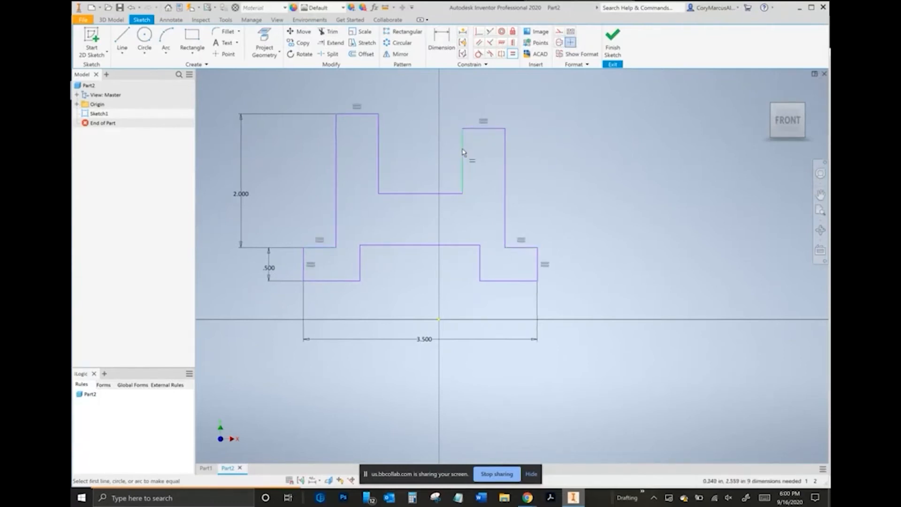
# - Make the inner sides of the two uprights equal in length, and try the same for their outer sides
pyautogui.click(380, 143)
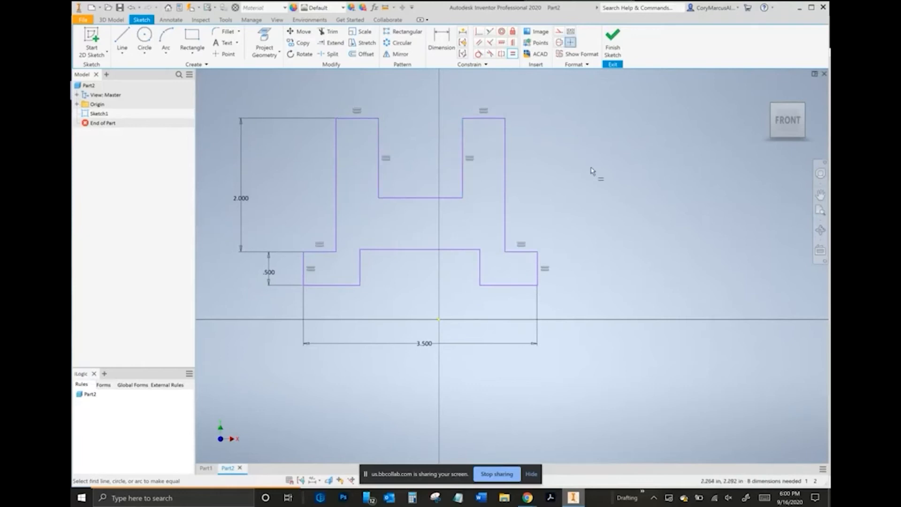
pyautogui.click(506, 155)
pyautogui.click(337, 151)
pyautogui.press('Escape')
pyautogui.press('Escape')
pyautogui.moveTo(555, 239); pyautogui.dragTo(566, 214, button='middle')
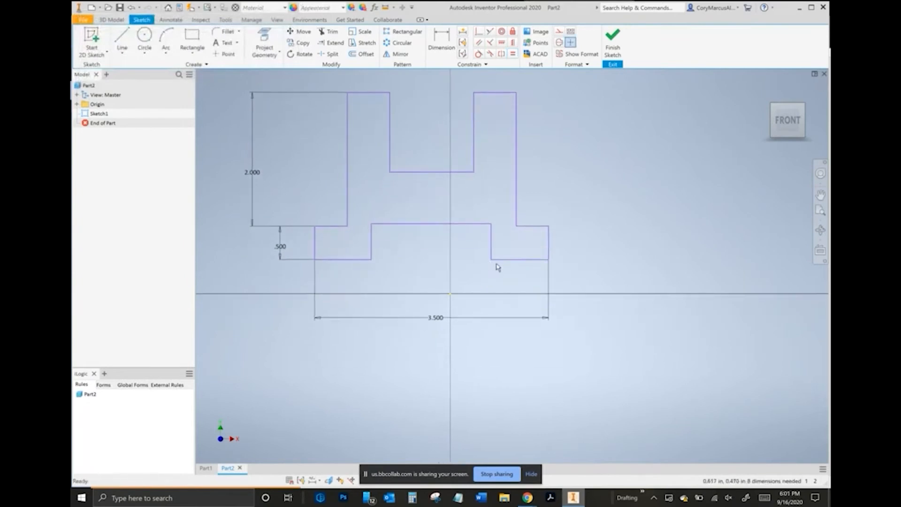
# - Shift the inner side of one foot inward and apply an Equal constraint between the bottom edges of the two feet
pyautogui.moveTo(491, 247); pyautogui.dragTo(458, 243)
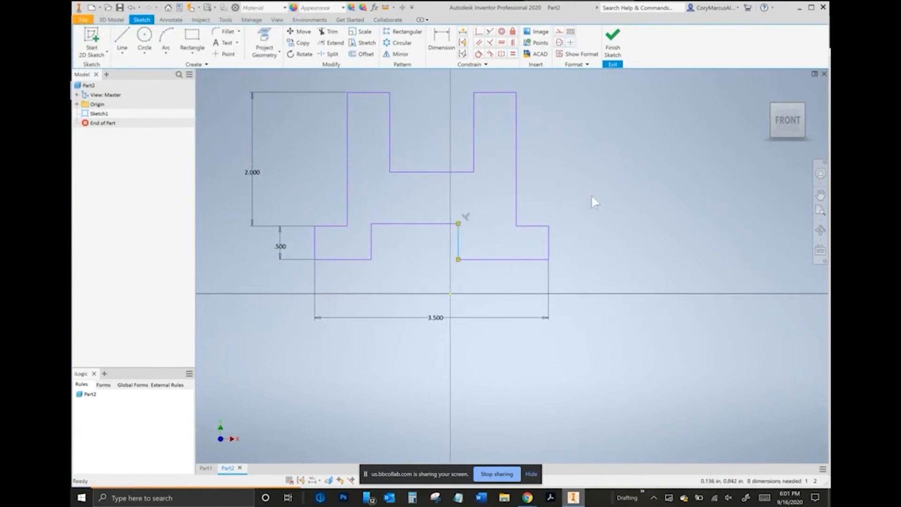
pyautogui.press('=')
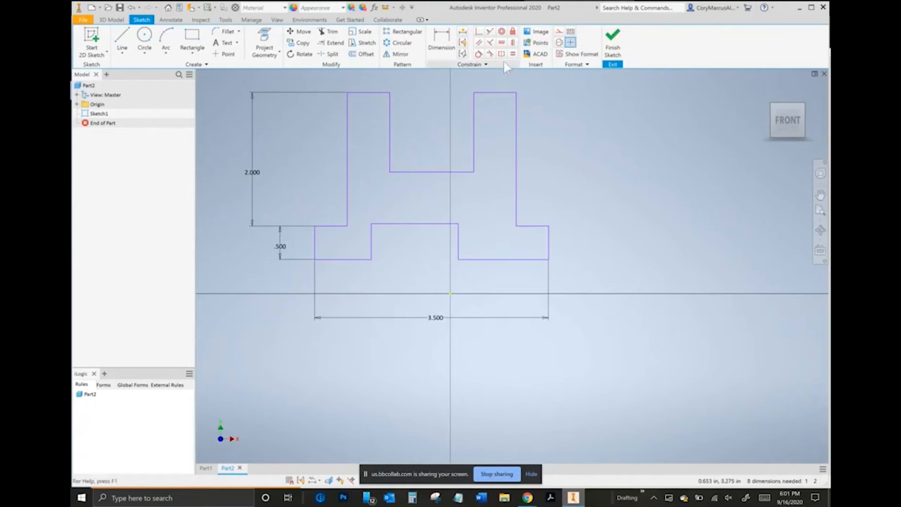
pyautogui.click(368, 260)
pyautogui.moveTo(425, 223)
pyautogui.mouseDown()
pyautogui.moveTo(441, 245)
pyautogui.moveTo(432, 216)
pyautogui.mouseUp()
pyautogui.moveTo(479, 236)
pyautogui.mouseDown()
pyautogui.moveTo(497, 243)
pyautogui.moveTo(475, 243)
pyautogui.mouseUp()
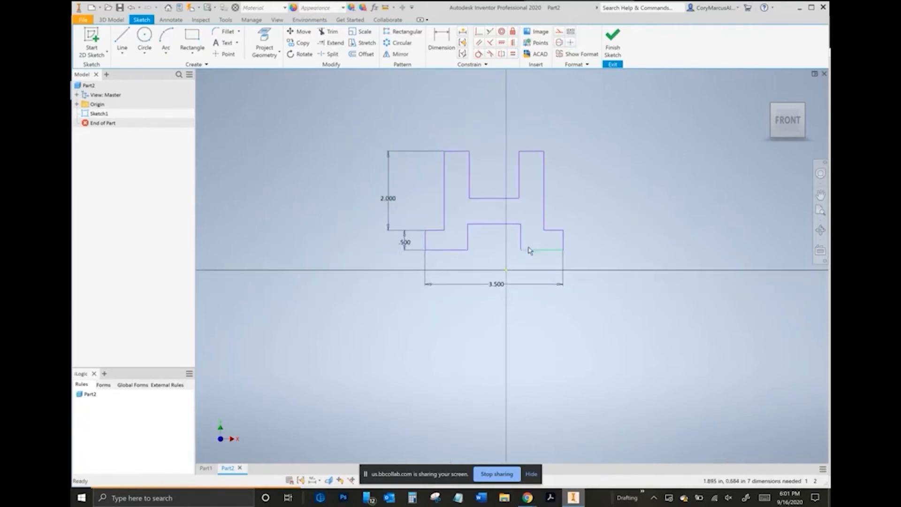
# - Check the textbook drawing and dimension the lower slot's width between the feet at 1.25 in
pyautogui.hotkey('alt', 'Tab')
pyautogui.hotkey('alt', 'Tab')
pyautogui.press('d')
pyautogui.click(484, 226)
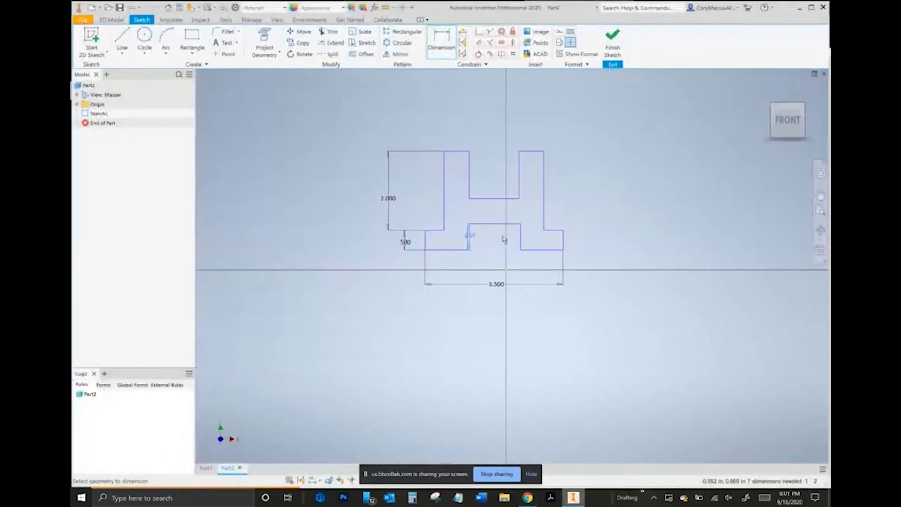
pyautogui.click(501, 261)
pyautogui.write('1.25')
pyautogui.press('Return')
# - Dimension the left foot's outer side from the origin as half of the 3.500 overall width dimension
pyautogui.scroll(3, 499, 260)
pyautogui.click(359, 233)
pyautogui.click(513, 284)
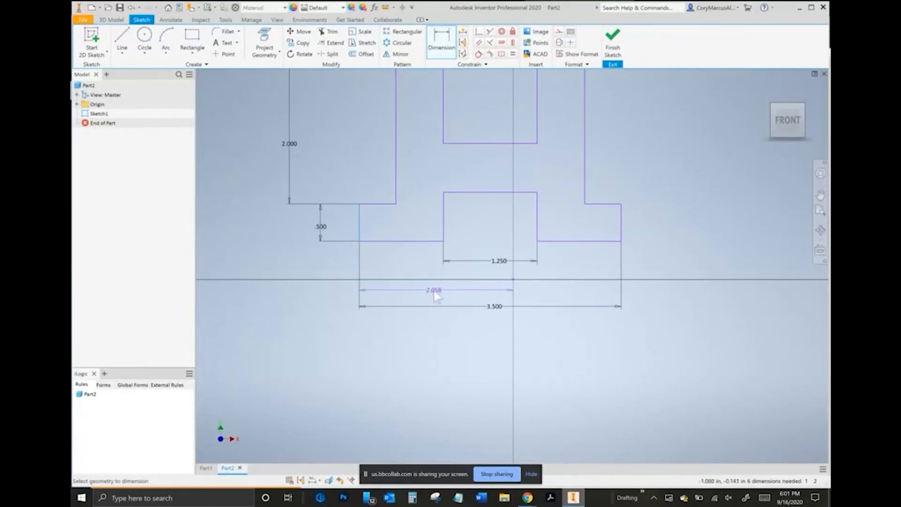
pyautogui.click(436, 294)
pyautogui.click(496, 308)
pyautogui.write('/2')
pyautogui.press('Return')
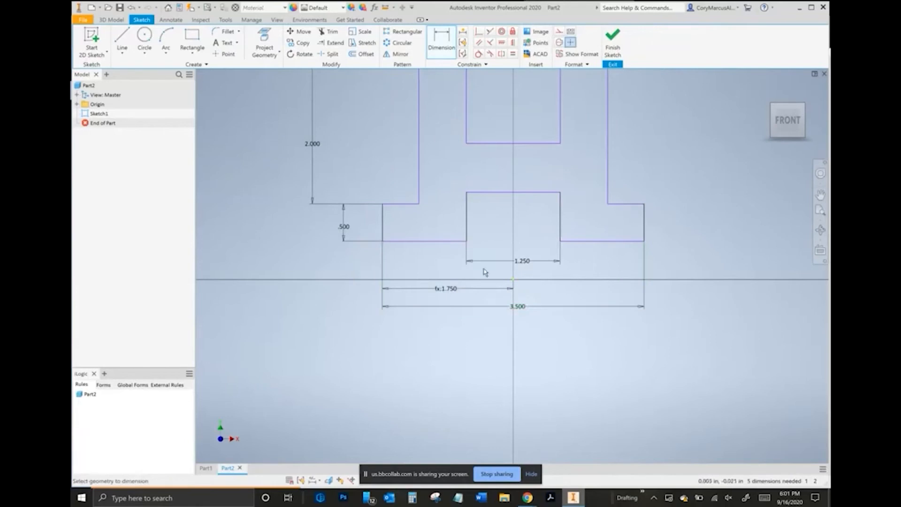
# - Make the left foot's bottom edge coincident with the origin point and end the constraint command
pyautogui.scroll(-3, 533, 288)
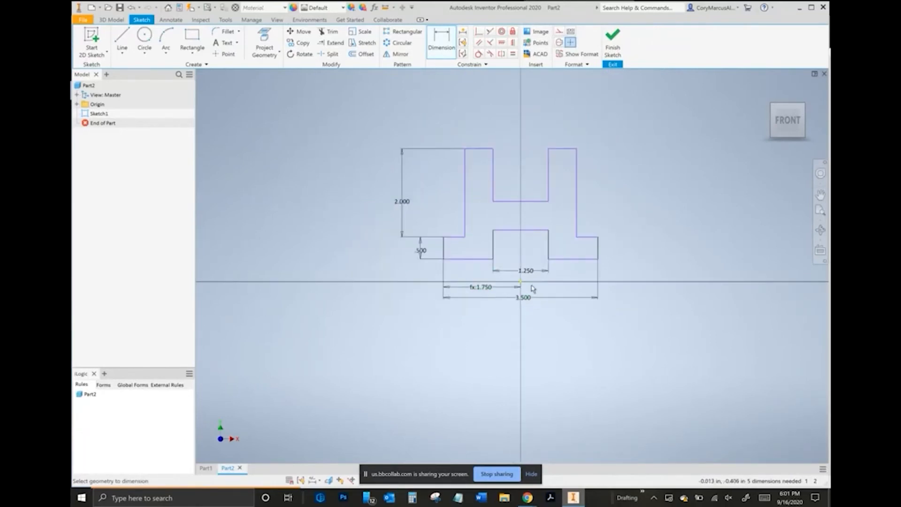
pyautogui.click(476, 259)
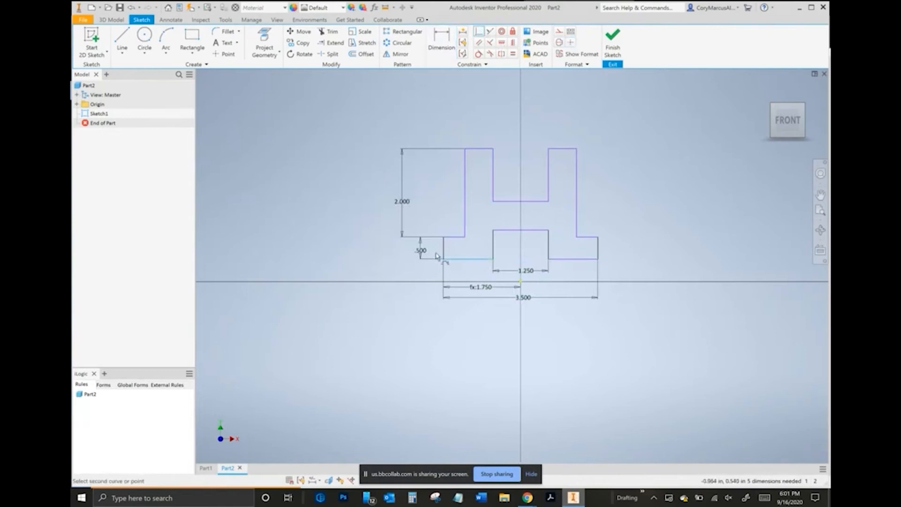
pyautogui.click(521, 282)
pyautogui.rightClick(718, 221)
pyautogui.click(679, 222)
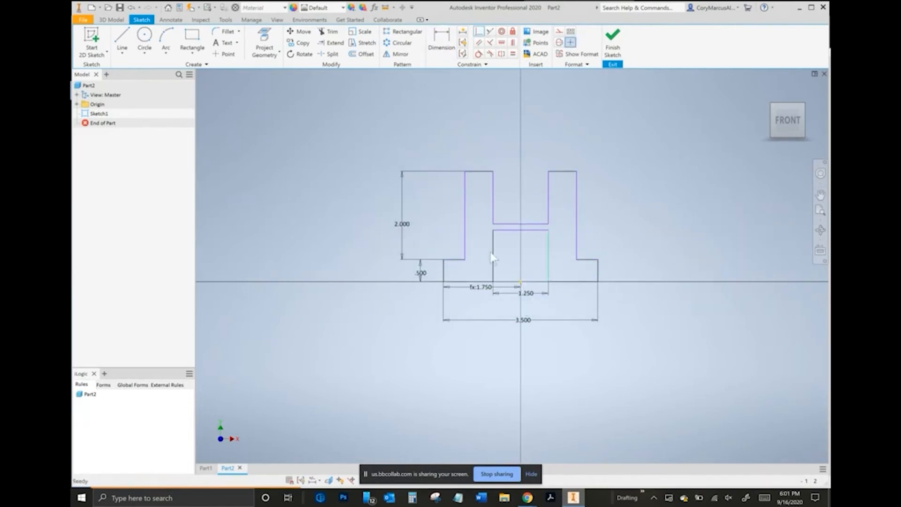
# - Check the textbook drawing and dimension the lower slot's height from the feet's bottom edge at 0.75 in
pyautogui.scroll(3, 476, 255)
pyautogui.hotkey('alt', 'Tab')
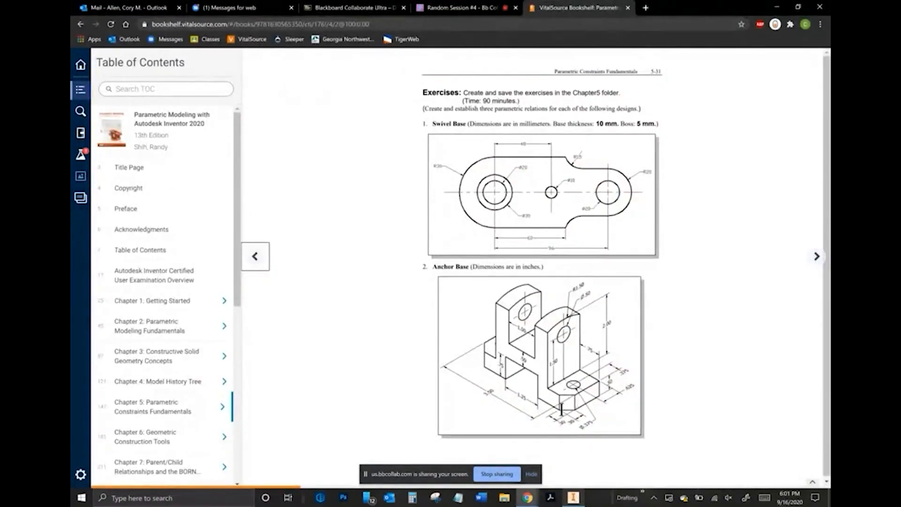
pyautogui.hotkey('alt', 'Tab')
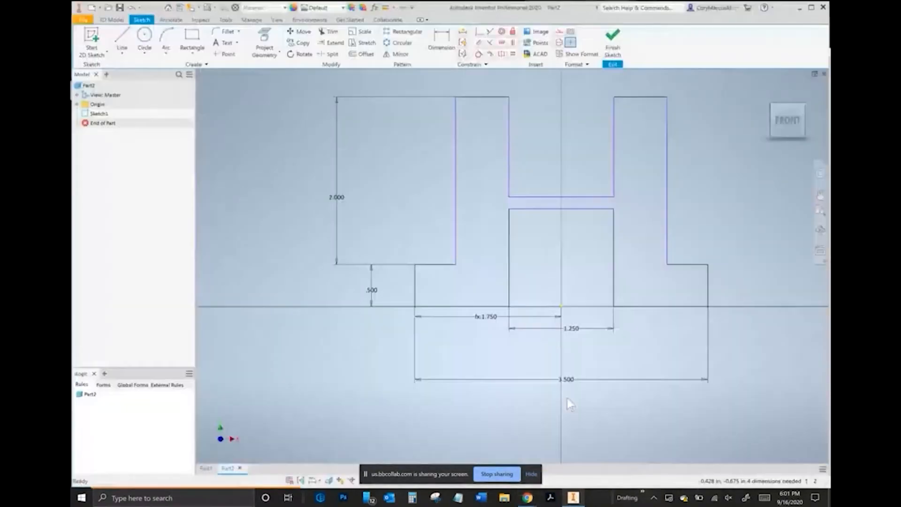
pyautogui.scroll(2, 489, 296)
pyautogui.hotkey('alt', 'Tab')
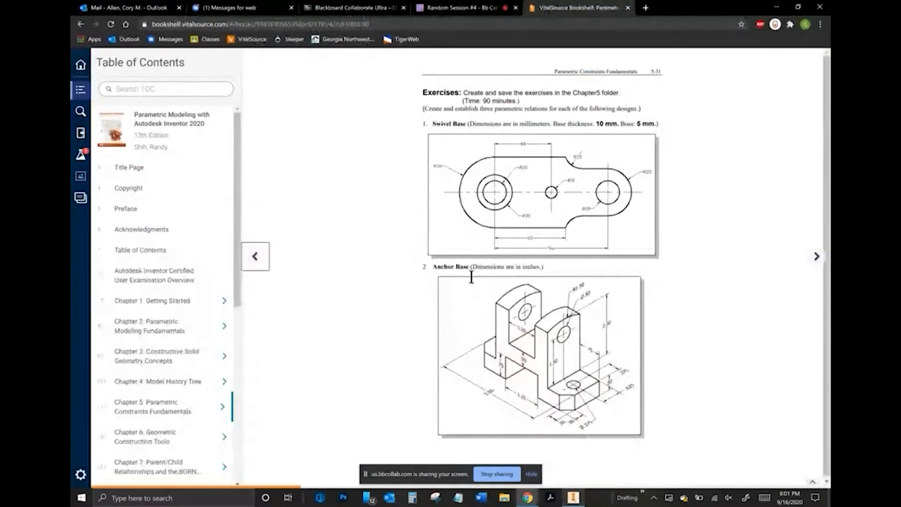
pyautogui.hotkey('alt', 'Tab')
pyautogui.click(450, 324)
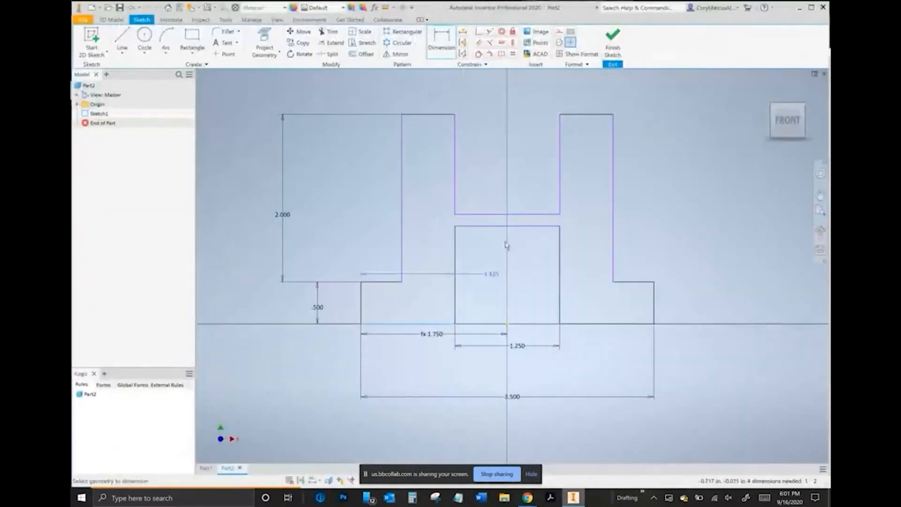
pyautogui.click(495, 226)
pyautogui.click(477, 282)
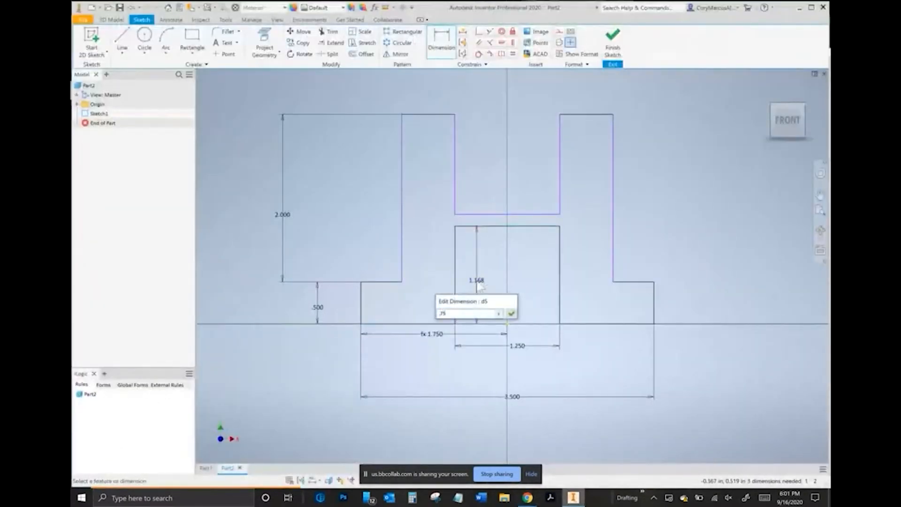
pyautogui.write('.75')
pyautogui.press('Return')
# - Check the textbook drawing and dimension the left foot's outer side to the left upright's outer side at 0.75 in
pyautogui.hotkey('alt', 'Tab')
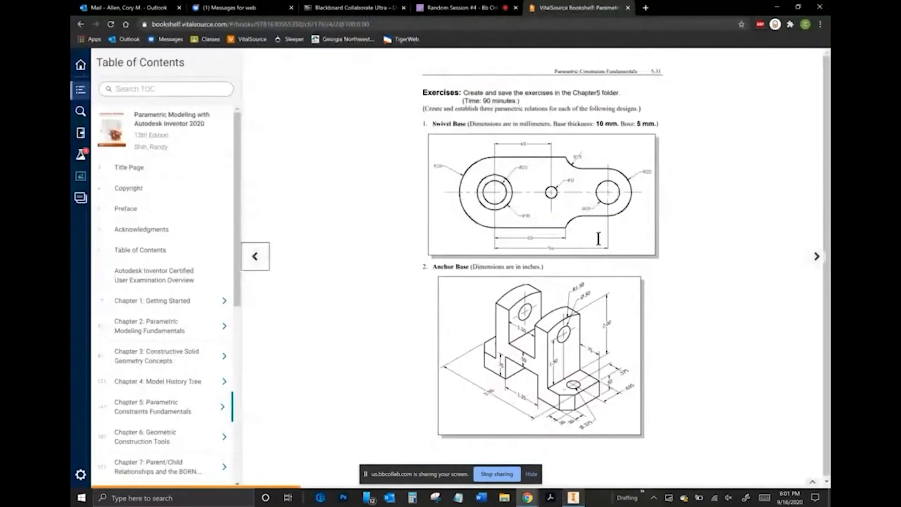
pyautogui.hotkey('alt', 'Tab')
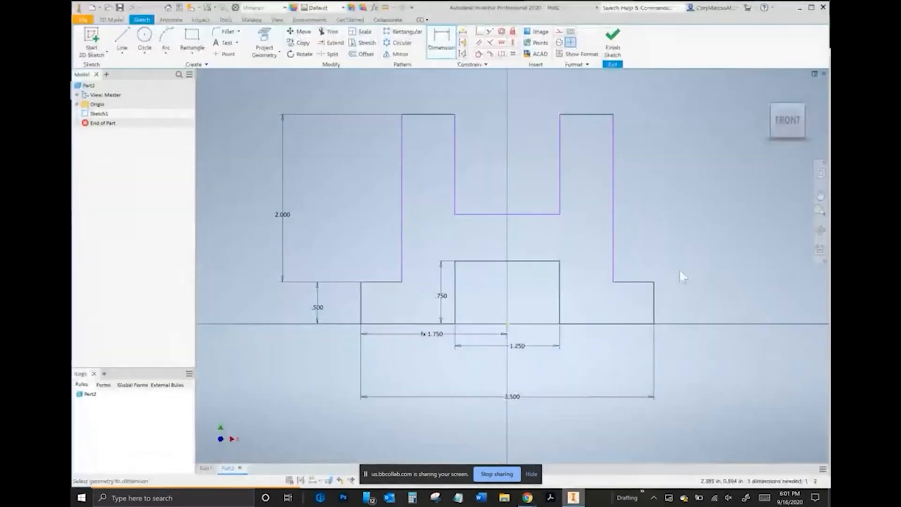
pyautogui.click(360, 293)
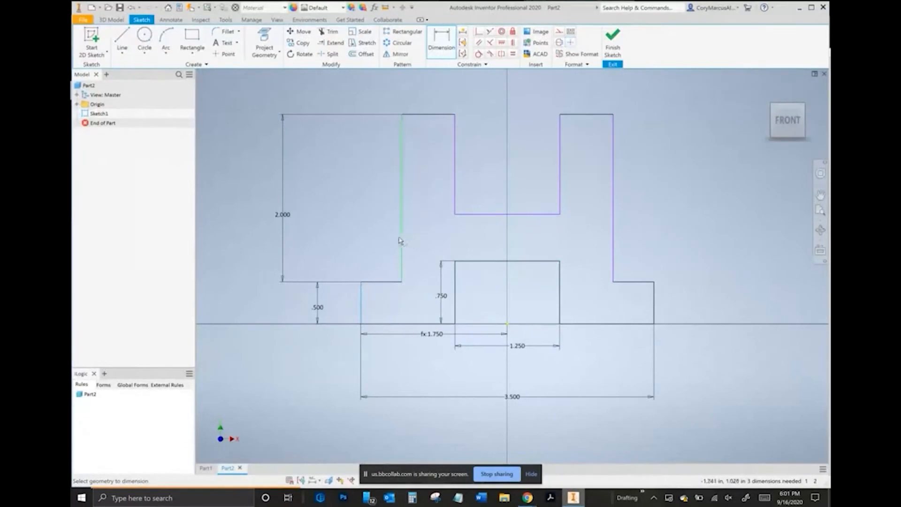
pyautogui.click(402, 241)
pyautogui.click(384, 93)
pyautogui.write('.75')
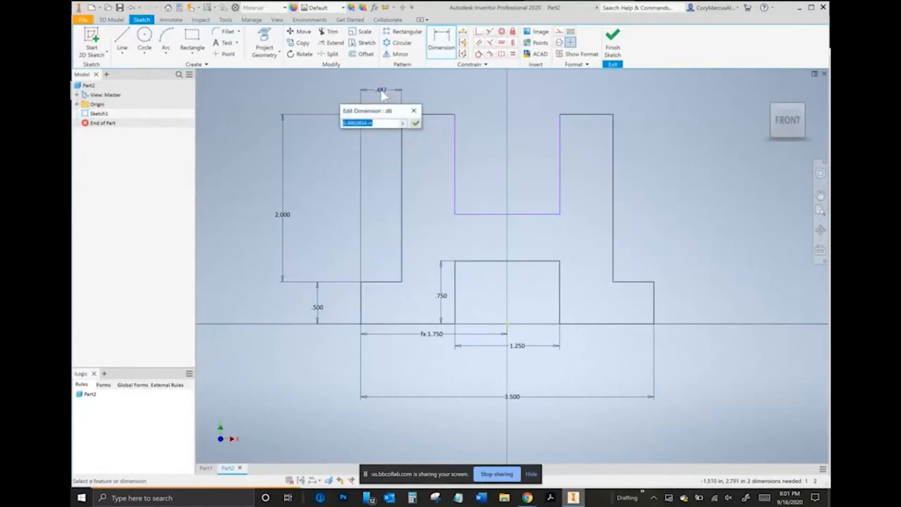
pyautogui.press('Return')
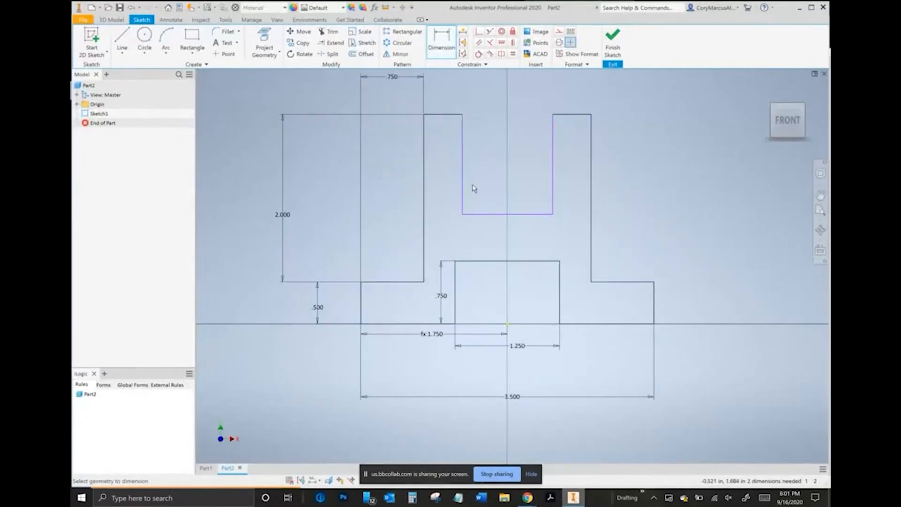
# - Check the textbook drawing and dimension the gap between the inner sides of the two uprights at 1 in
pyautogui.hotkey('alt', 'Tab')
pyautogui.hotkey('alt', 'Tab')
pyautogui.click(464, 165)
pyautogui.click(553, 162)
pyautogui.click(503, 75)
pyautogui.write('1')
pyautogui.press('Return')
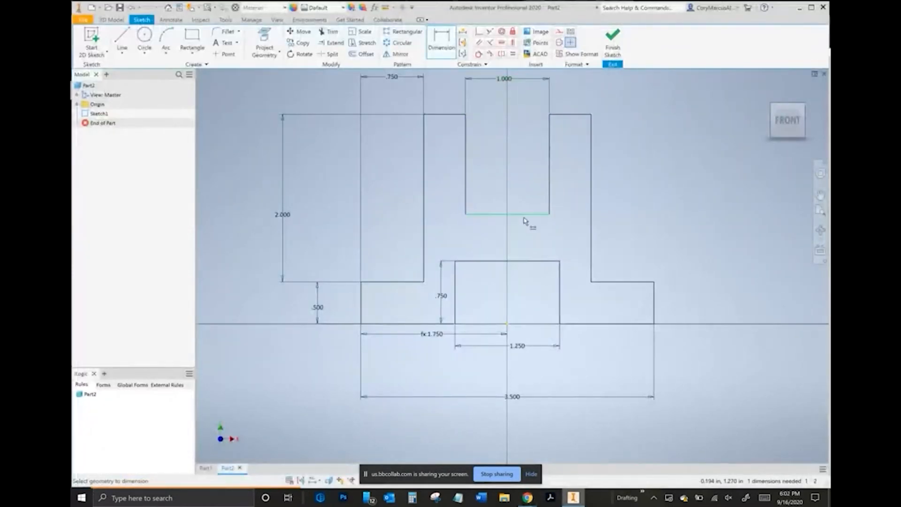
# - Dimension the web thickness between the upper and lower slots at 0.5 in and finish the sketch
pyautogui.hotkey('alt', 'Tab')
pyautogui.hotkey('alt', 'Tab')
pyautogui.click(517, 261)
pyautogui.click(519, 215)
pyautogui.click(521, 241)
pyautogui.write('.5')
pyautogui.press('Return')
pyautogui.scroll(-3, 498, 223)
pyautogui.moveTo(498, 223); pyautogui.dragTo(440, 267, button='middle')
pyautogui.click(612, 46)
# - Check the depth in the textbook drawing and extrude the profile symmetrically with a distance of .625*2
pyautogui.hotkey('alt', 'Tab')
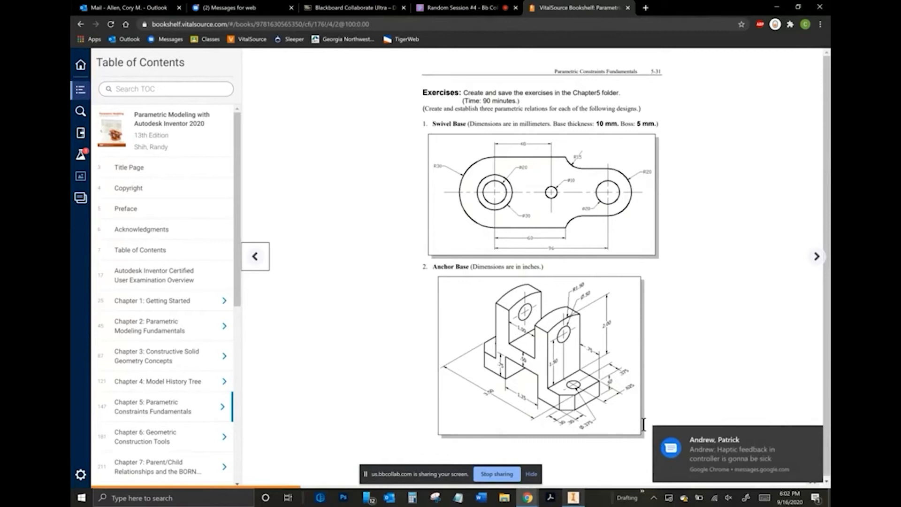
pyautogui.click(814, 436)
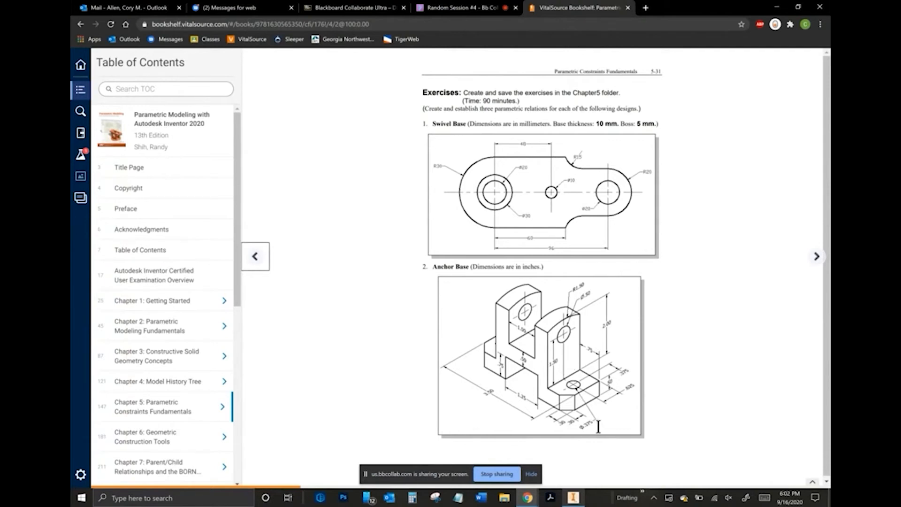
pyautogui.hotkey('alt', 'Tab')
pyautogui.scroll(-4, 566, 316)
pyautogui.click(123, 47)
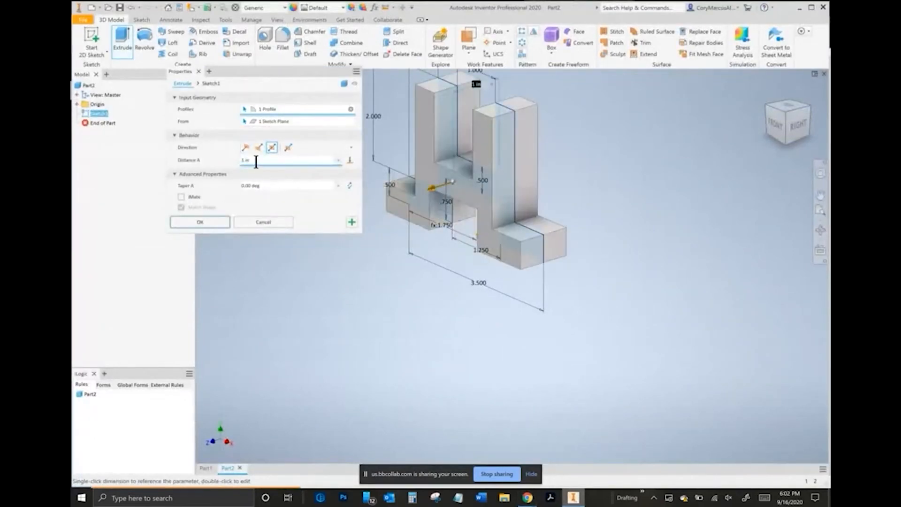
pyautogui.write('.625*2')
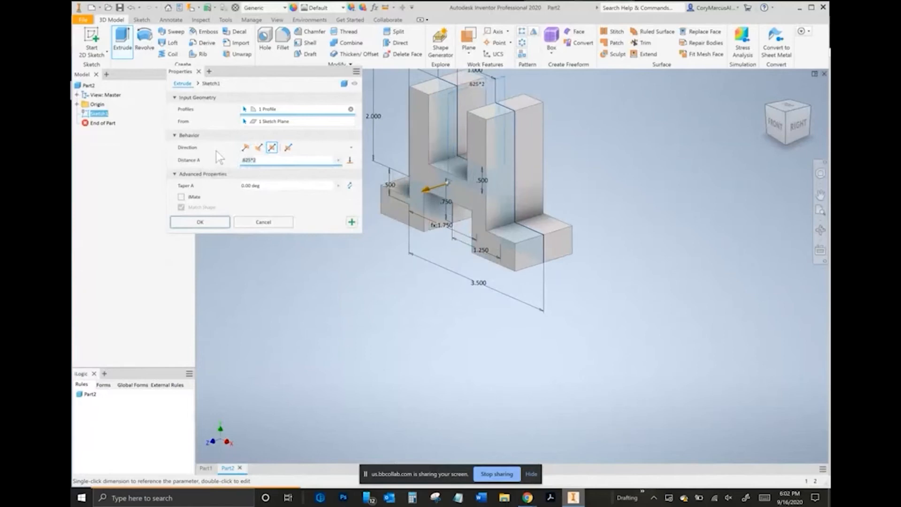
pyautogui.click(201, 222)
# - Check the corner size in the textbook drawing and chamfer the front outer vertical edges of both feet
pyautogui.hotkey('alt', 'Tab')
pyautogui.hotkey('alt', 'Tab')
pyautogui.hotkey('alt', 'Tab')
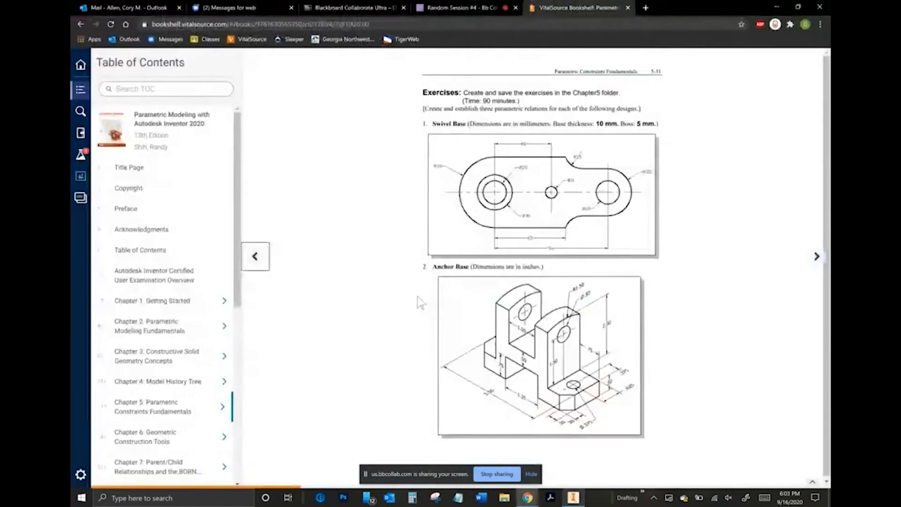
pyautogui.hotkey('alt', 'Tab')
pyautogui.click(312, 32)
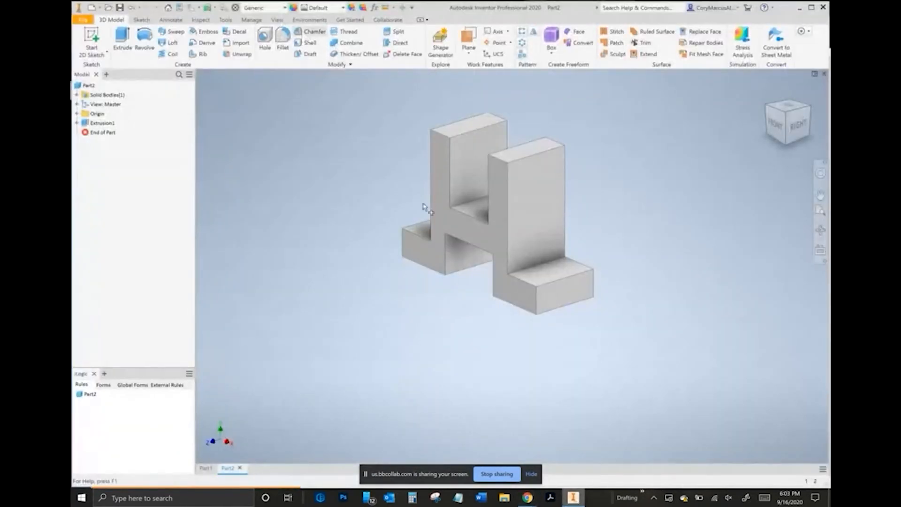
pyautogui.click(537, 296)
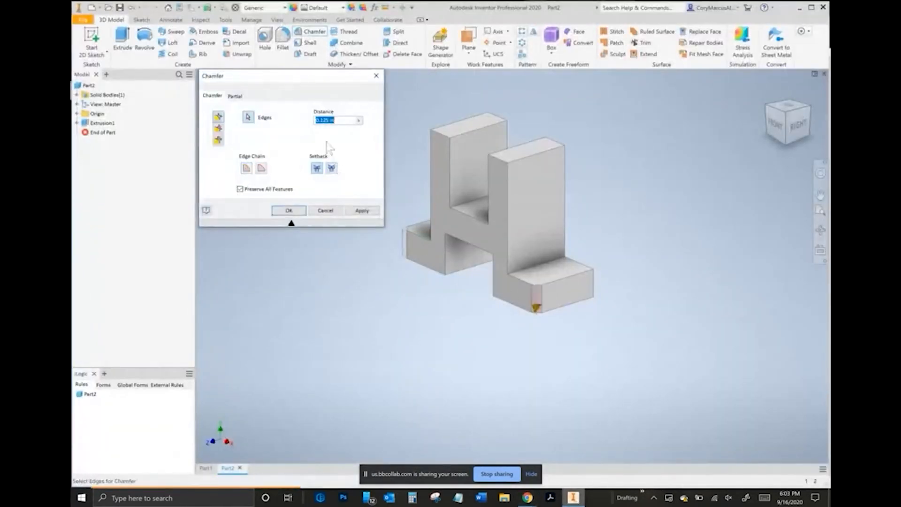
pyautogui.hotkey('alt', 'Tab')
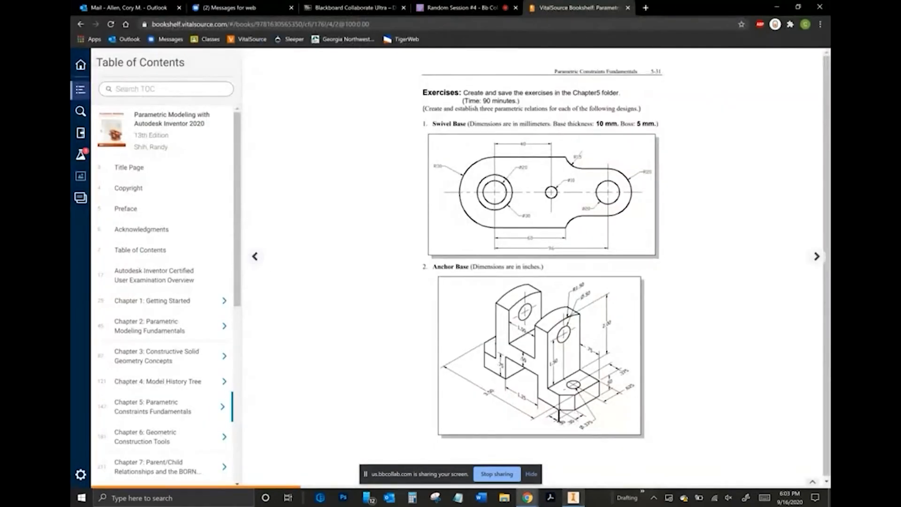
pyautogui.hotkey('alt', 'Tab')
pyautogui.click(289, 210)
# - Start a sketch on the right upright's outer face and draw a small circle in its upper part
pyautogui.hotkey('alt', 'Tab')
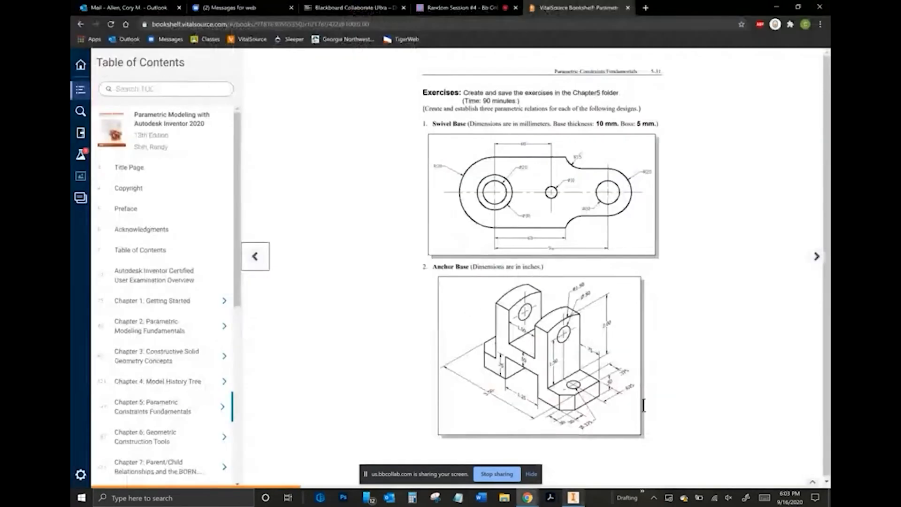
pyautogui.hotkey('alt', 'Tab')
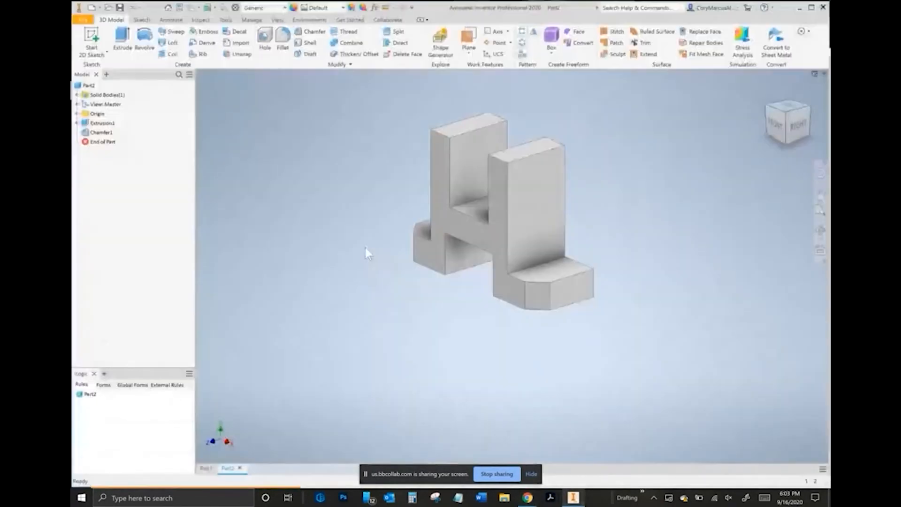
pyautogui.click(523, 180)
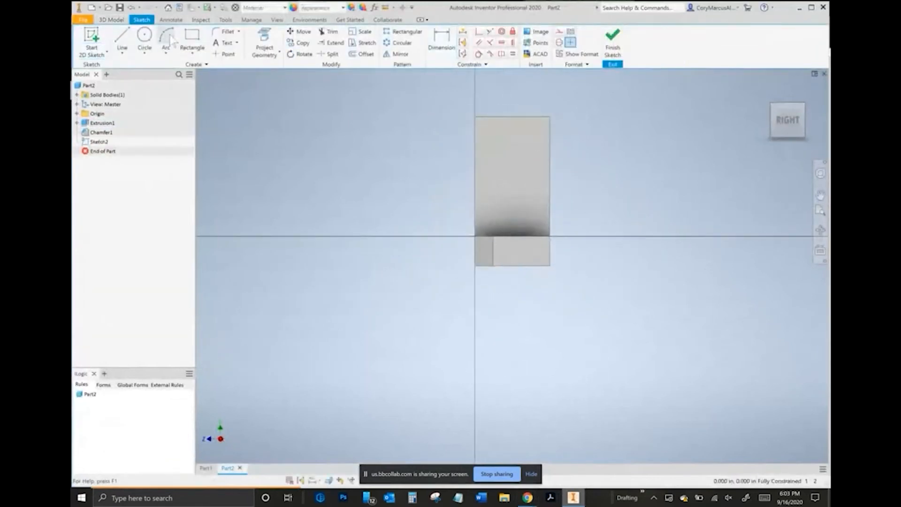
pyautogui.click(144, 38)
pyautogui.scroll(-3, 526, 141)
pyautogui.click(498, 154)
pyautogui.click(485, 142)
pyautogui.moveTo(482, 140); pyautogui.dragTo(498, 259, button='middle')
# - Offset the small circle outward to create a larger concentric circle extending past the upright's sides
pyautogui.click(366, 54)
pyautogui.click(516, 256)
pyautogui.click(512, 185)
pyautogui.moveTo(565, 265); pyautogui.dragTo(489, 230, button='middle')
# - Check the textbook drawing and dimension the circles' center 1.5 in above the foot's top ledge
pyautogui.hotkey('alt', 'Tab')
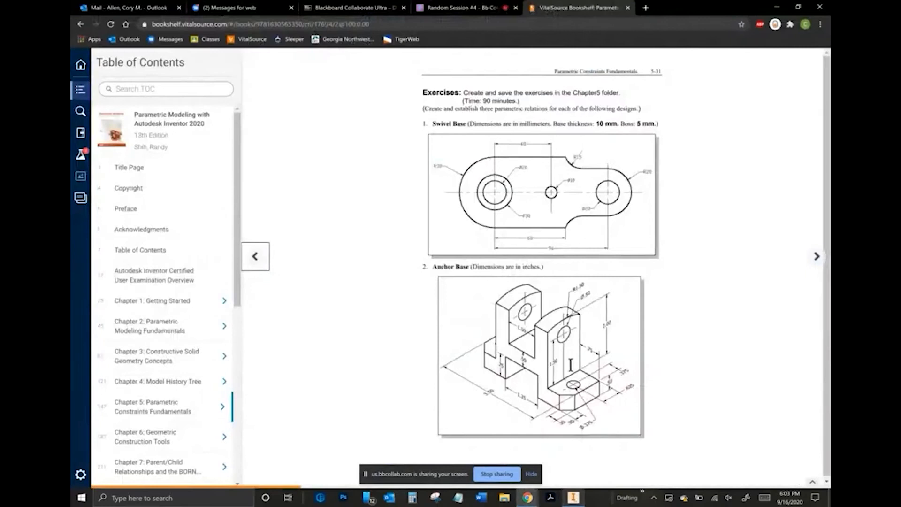
pyautogui.hotkey('alt', 'Tab')
pyautogui.scroll(-3, 402, 150)
pyautogui.press('d')
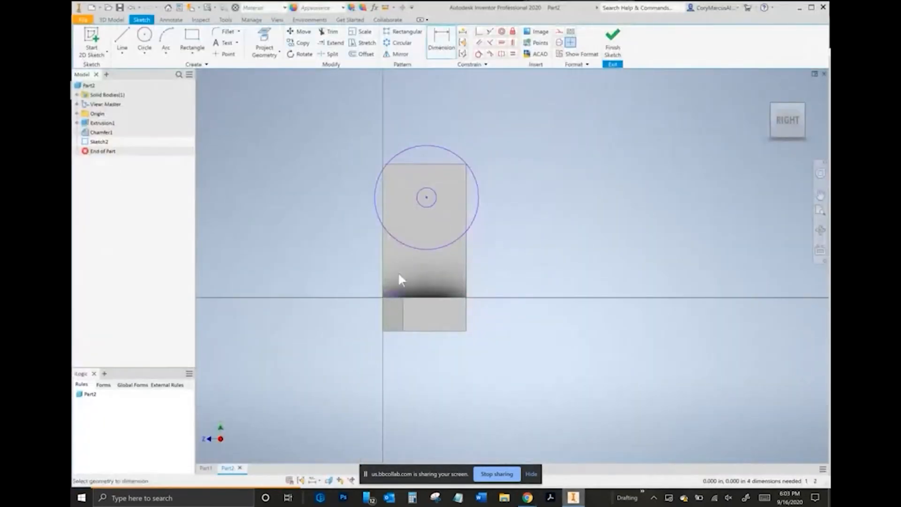
pyautogui.click(391, 237)
pyautogui.click(332, 252)
pyautogui.write('1')
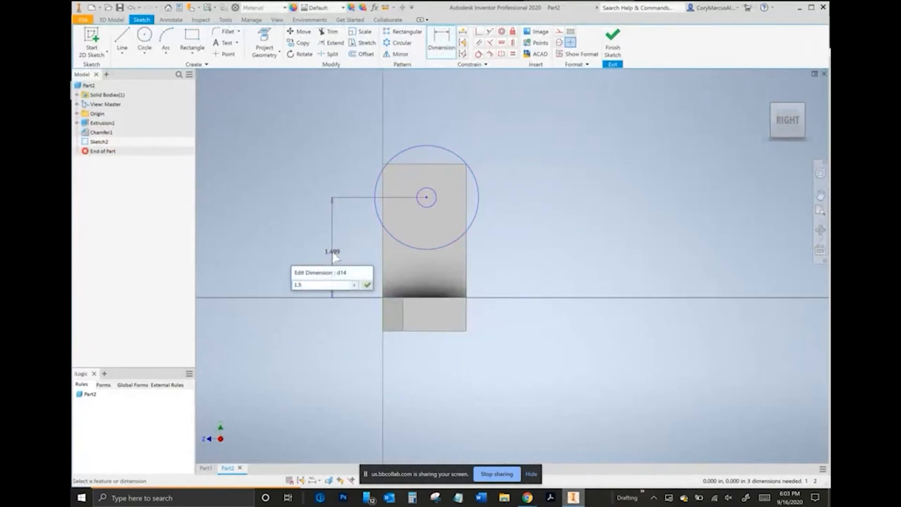
pyautogui.write('.5')
pyautogui.press('Return')
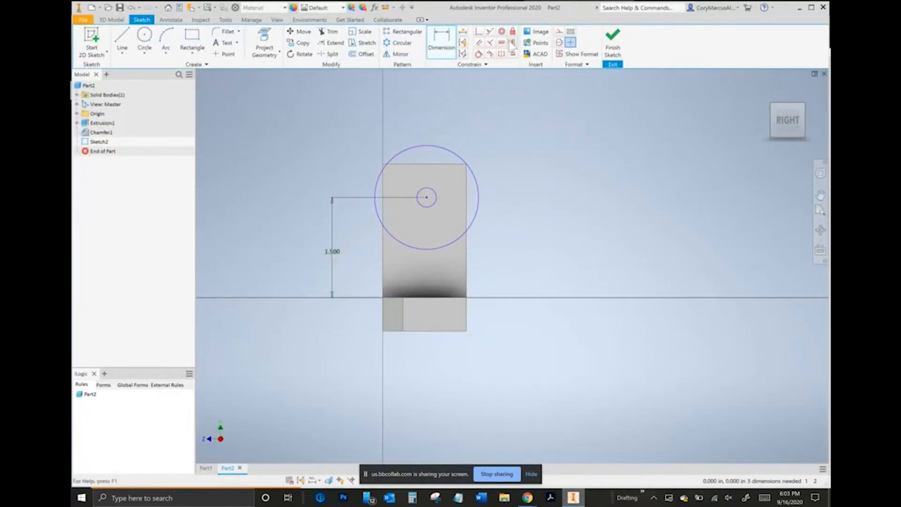
# - Project the upright's top edge and constrain the circles' center vertically in line with that edge's midpoint
pyautogui.click(265, 45)
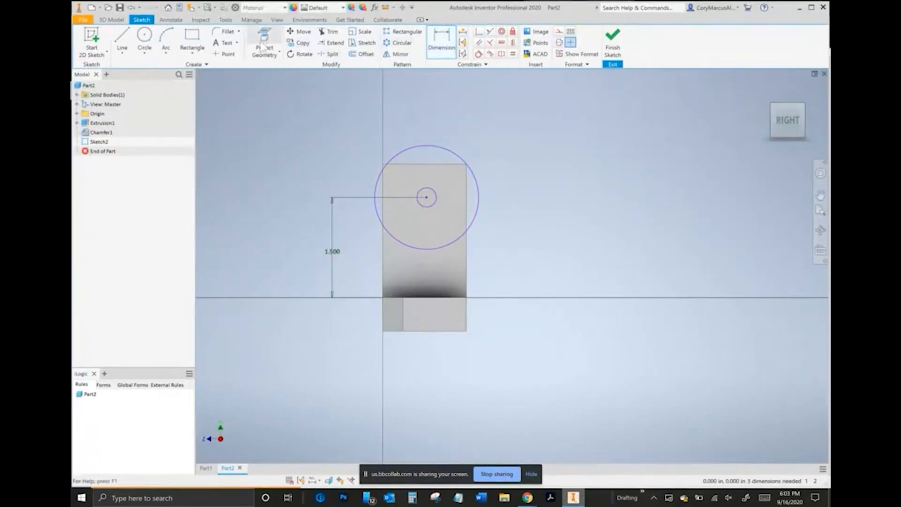
pyautogui.click(402, 164)
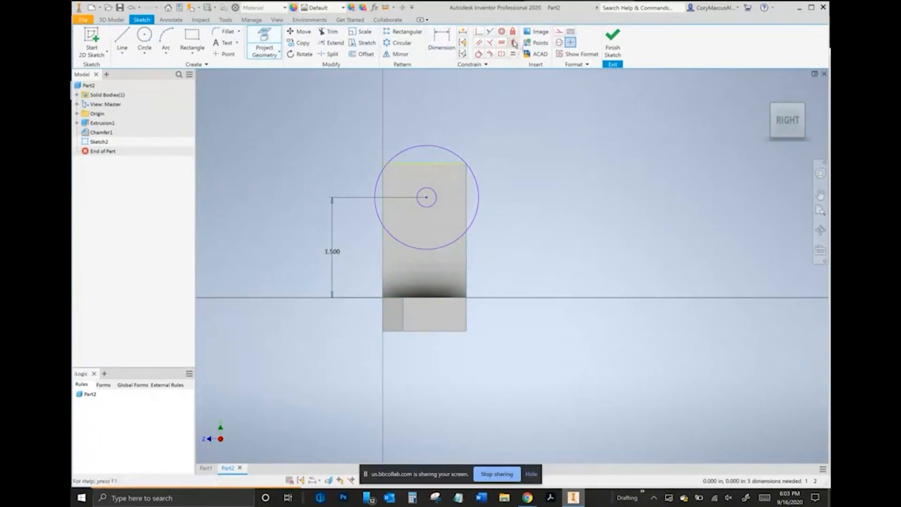
pyautogui.press('Escape')
pyautogui.click(424, 165)
pyautogui.click(426, 198)
pyautogui.rightClick(546, 166)
pyautogui.click(516, 165)
pyautogui.moveTo(425, 198)
pyautogui.mouseDown()
pyautogui.moveTo(511, 207)
pyautogui.moveTo(421, 214)
pyautogui.mouseUp()
# - Check the hole size in the textbook drawing and dimension the small circle's diameter as 0.5 in
pyautogui.press('d')
pyautogui.click(356, 158)
pyautogui.hotkey('alt', 'Tab')
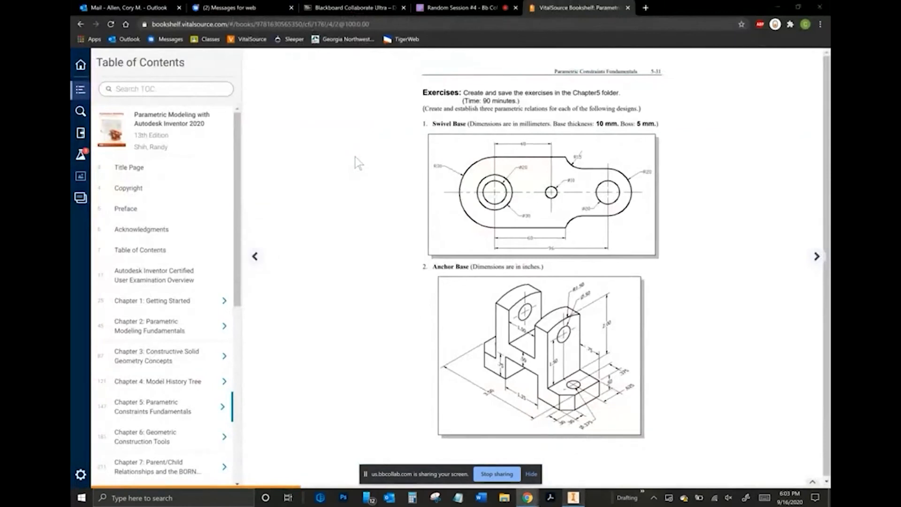
pyautogui.hotkey('alt', 'Tab')
pyautogui.press('Return')
# - Dimension the outer concentric circle's radius as 1.5 in
pyautogui.click(422, 141)
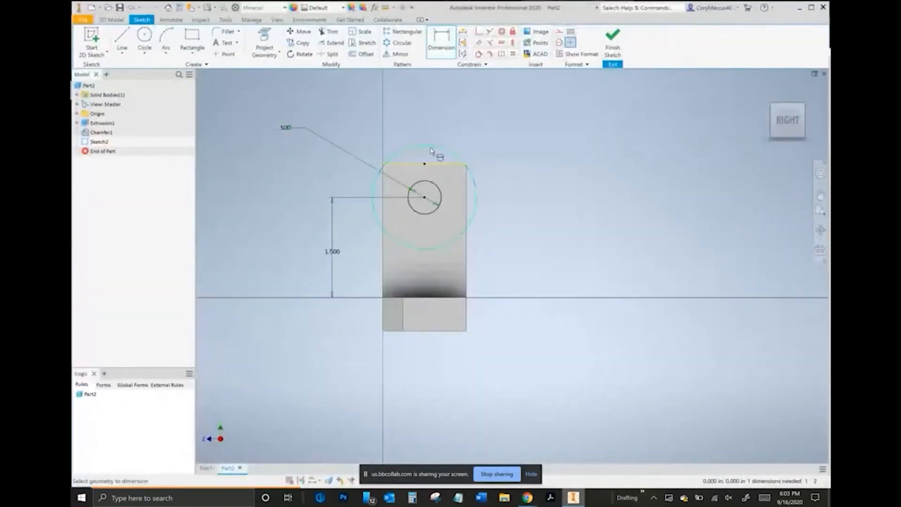
pyautogui.rightClick(408, 127)
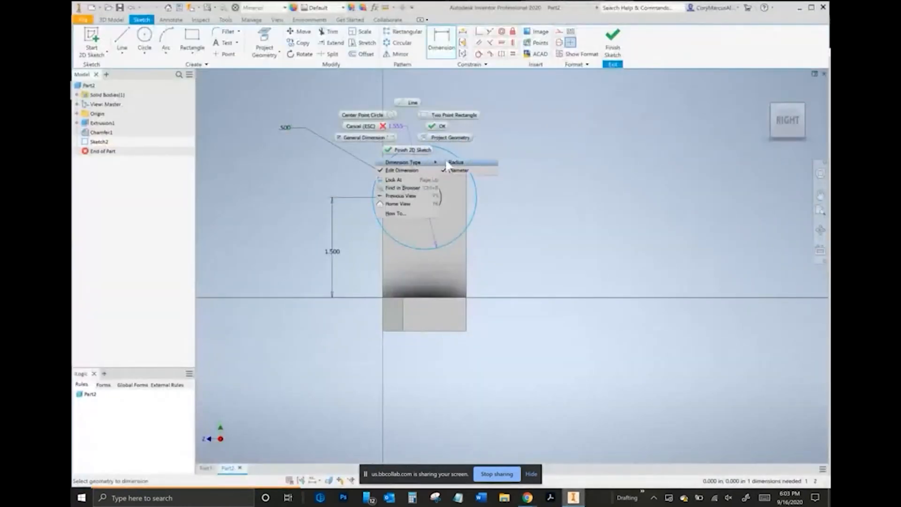
pyautogui.click(451, 162)
pyautogui.click(373, 121)
pyautogui.write('1.5')
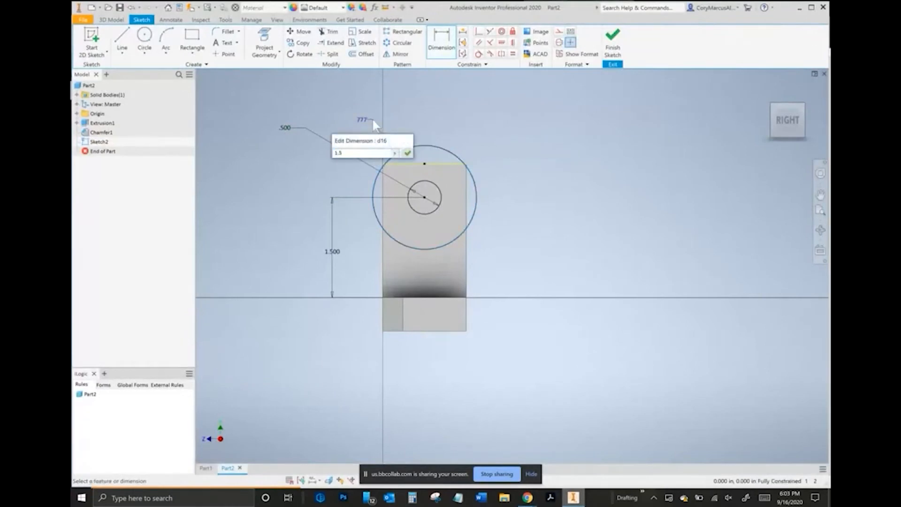
pyautogui.press('Return')
pyautogui.press('Escape')
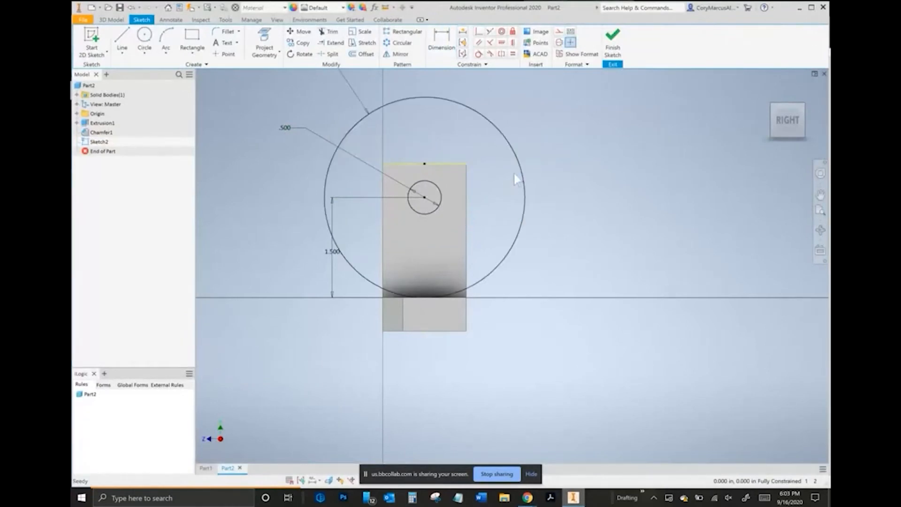
# - Delete the outer concentric circle and draw a separate 3 in diameter circle beside the upright
pyautogui.click(523, 171)
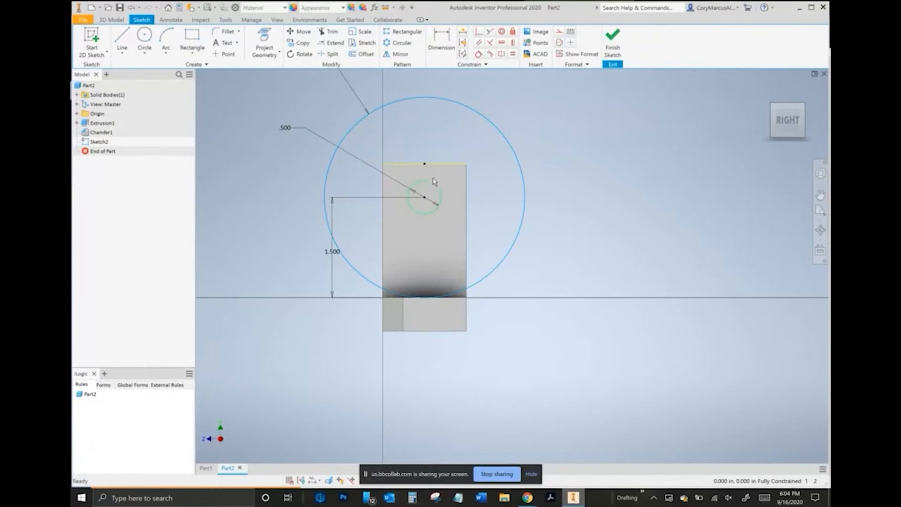
pyautogui.press('Delete')
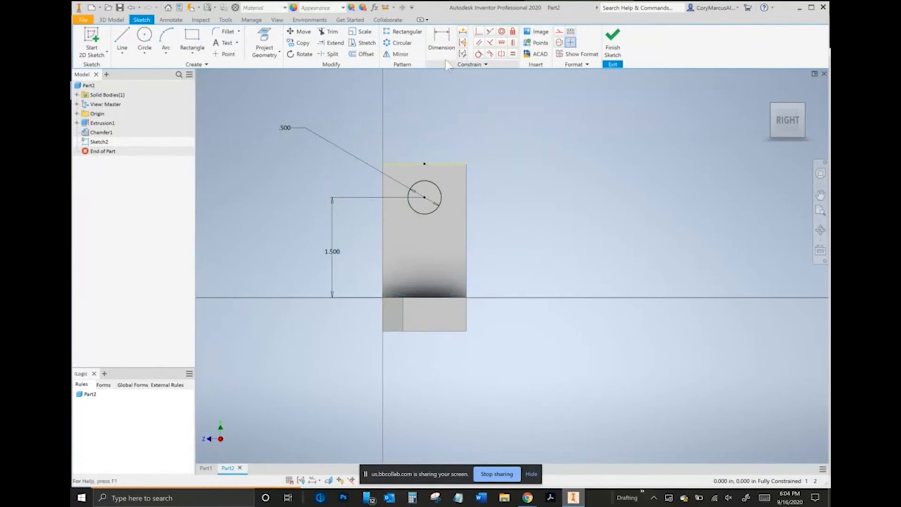
pyautogui.click(144, 36)
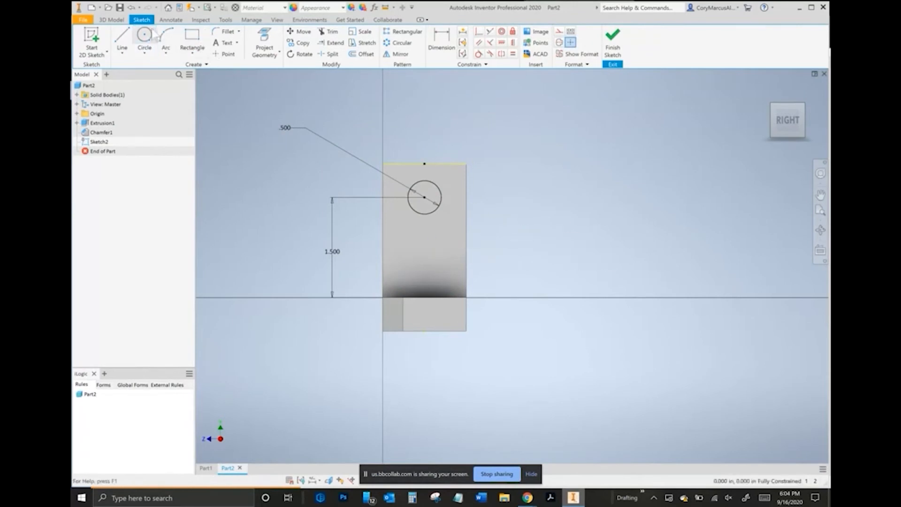
pyautogui.click(563, 207)
pyautogui.write('3')
pyautogui.press('Return')
pyautogui.press('Escape')
# - Try to reposition the 3 in circle over the upright's top edge, and undo the move
pyautogui.moveTo(564, 211)
pyautogui.mouseDown()
pyautogui.moveTo(433, 181)
pyautogui.moveTo(429, 168)
pyautogui.mouseUp()
pyautogui.click(479, 31)
pyautogui.click(353, 110)
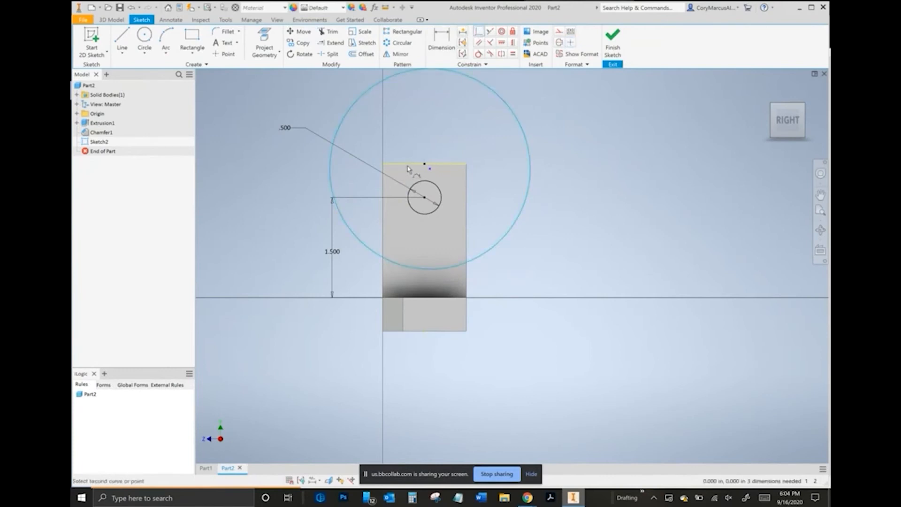
pyautogui.press('Escape')
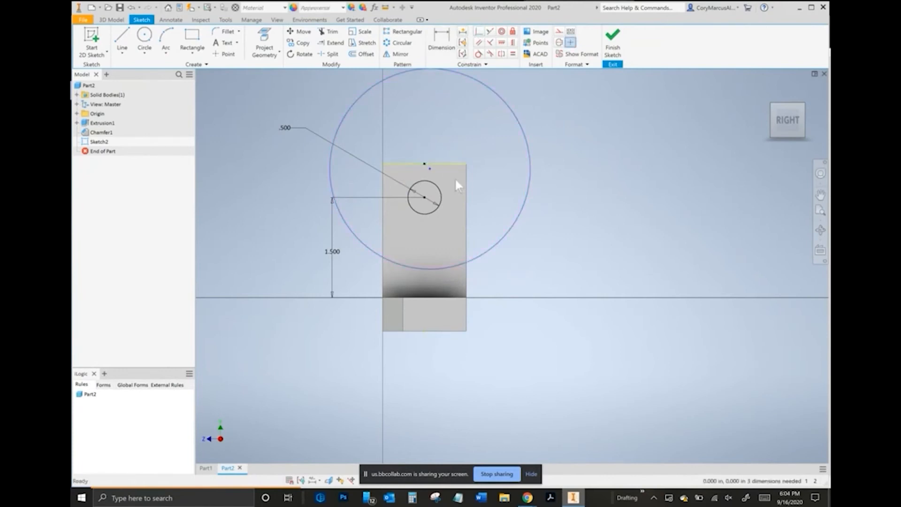
pyautogui.hotkey('ctrl', 'z')
pyautogui.hotkey('ctrl', 'z')
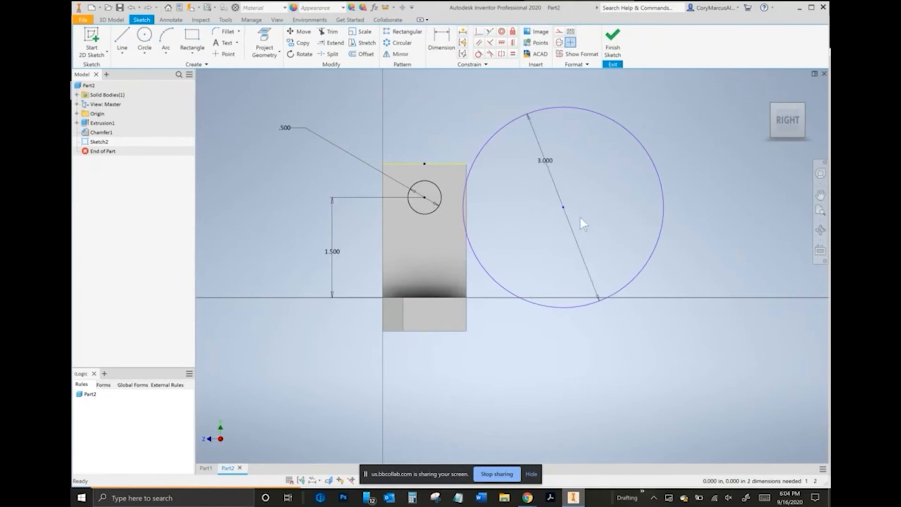
# - Check the textbook drawing and align the 3 in circle's center vertically with the small hole circle's center
pyautogui.hotkey('alt', 'Tab')
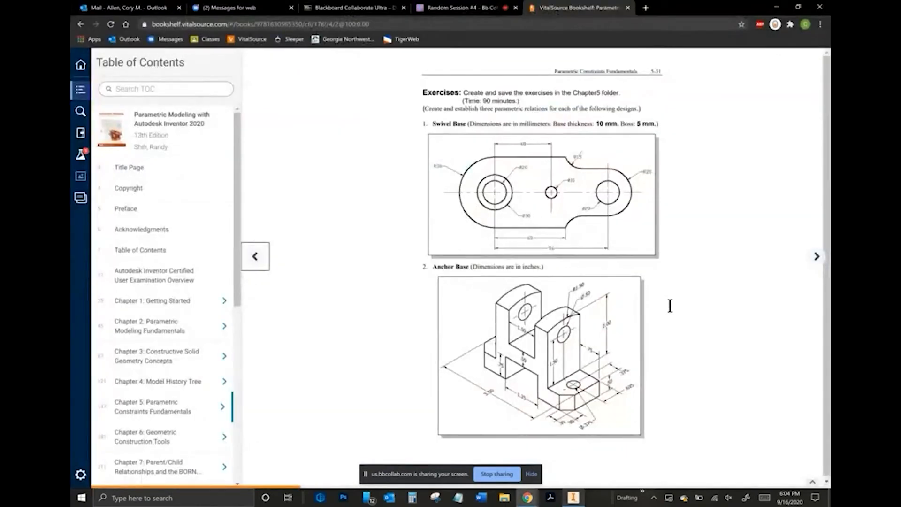
pyautogui.hotkey('alt', 'Tab')
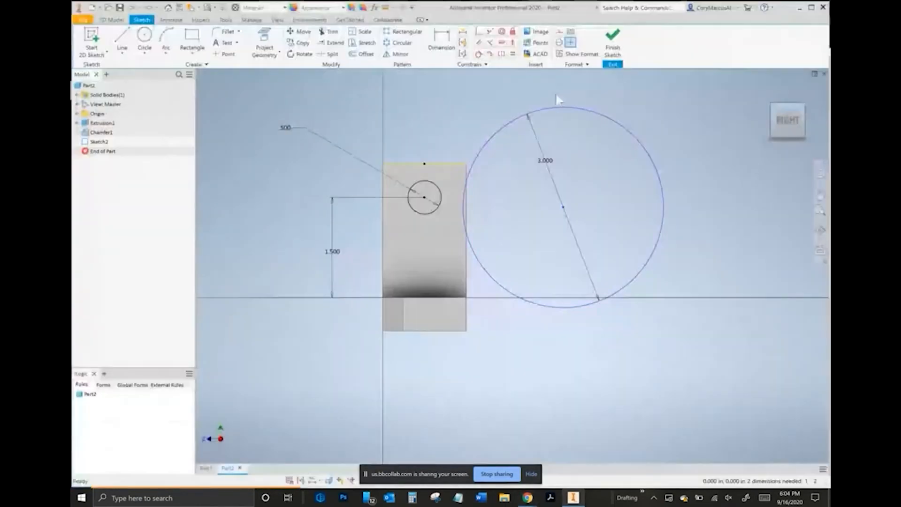
pyautogui.click(563, 208)
pyautogui.click(427, 201)
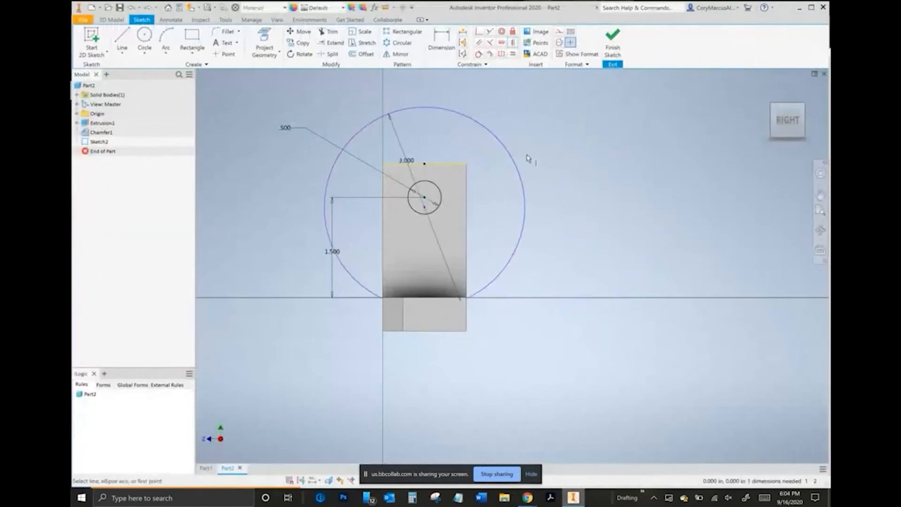
# - Try a coincident constraint between the 3 in circle and the upright's upper corner, and undo it
pyautogui.click(491, 124)
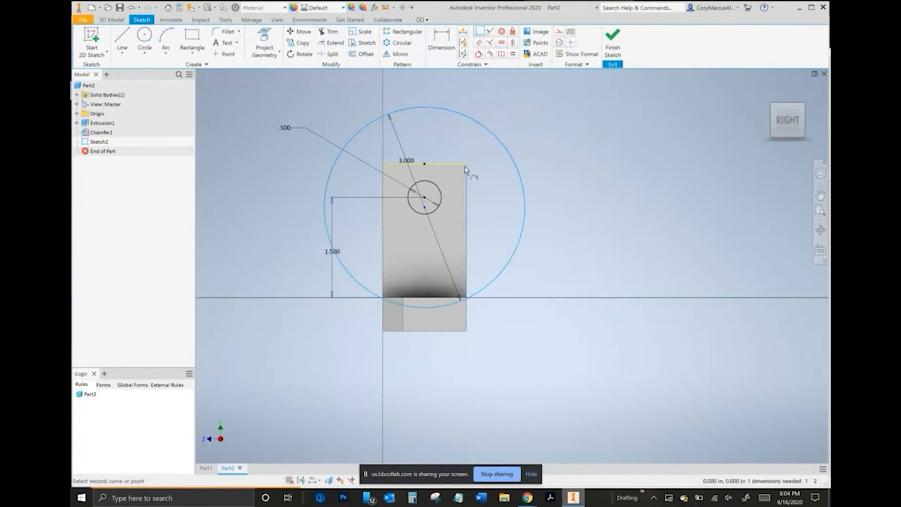
pyautogui.click(465, 166)
pyautogui.rightClick(611, 159)
pyautogui.click(574, 159)
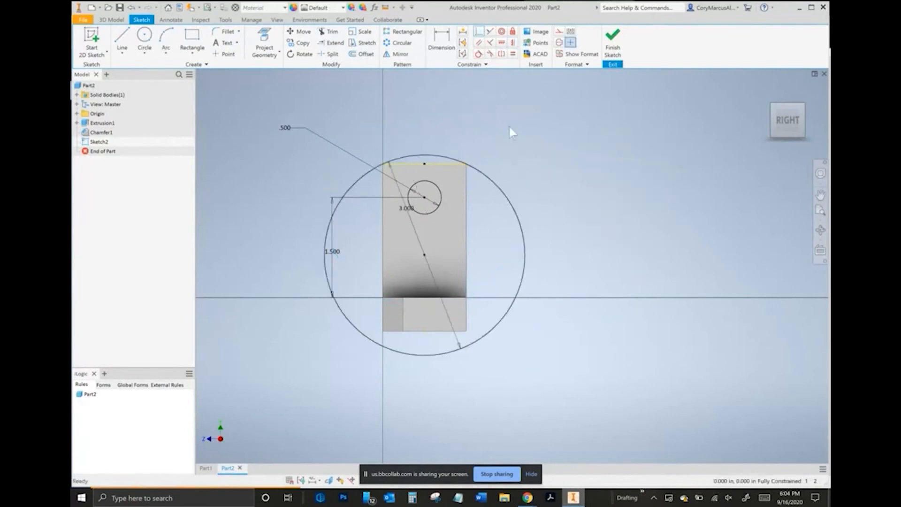
pyautogui.hotkey('ctrl', 'z')
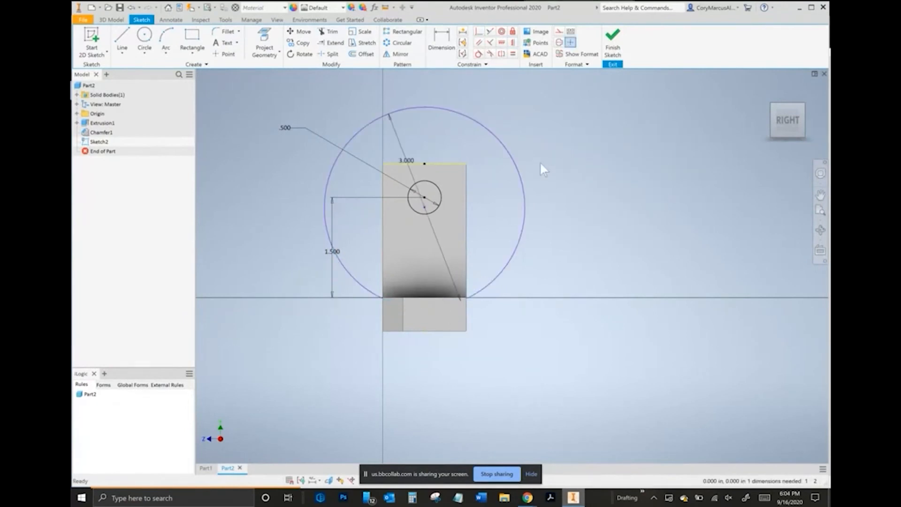
# - Make the 3 in circle tangent to the upright's projected top edge
pyautogui.click(454, 120)
pyautogui.click(459, 164)
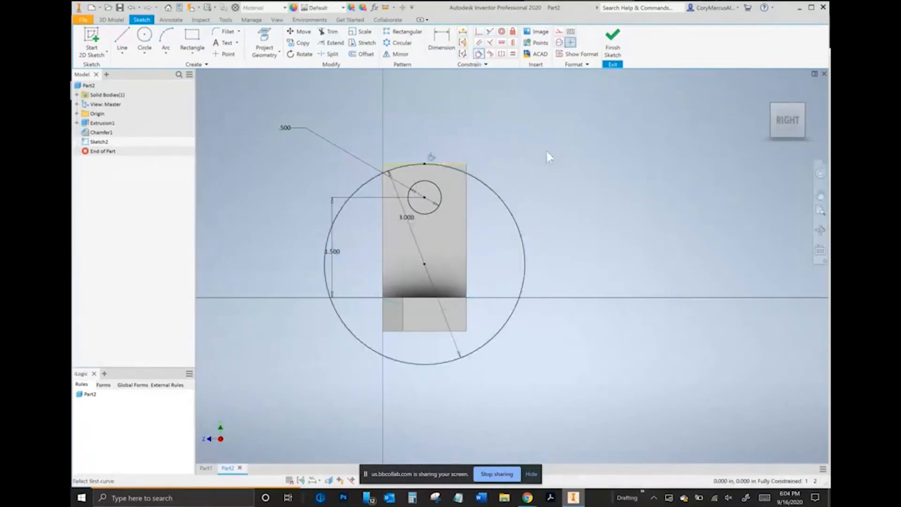
pyautogui.scroll(4, 449, 198)
# - Try to trim the part of the 3 in circle that lies outside the upright
pyautogui.click(329, 32)
pyautogui.click(307, 186)
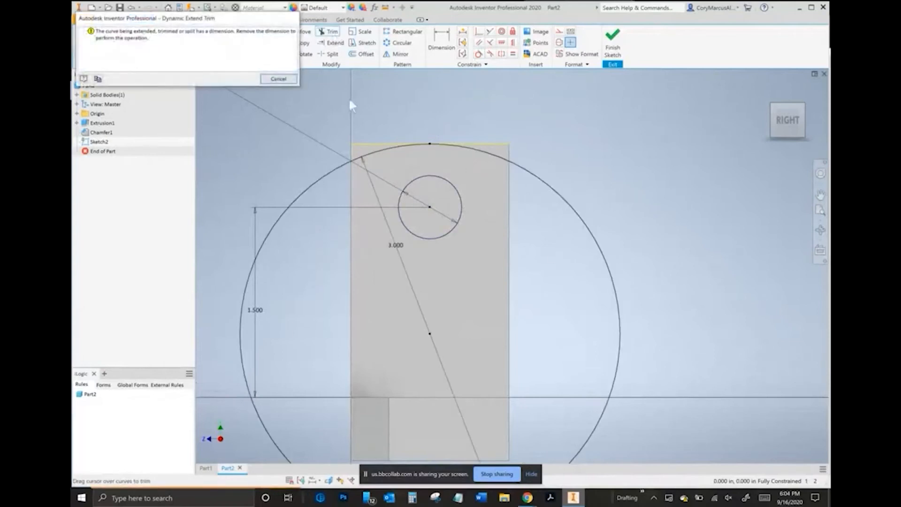
pyautogui.click(278, 79)
# - Project the edges of the upright's outer face and trim the 3 in circle's arc beyond one side of it
pyautogui.click(264, 37)
pyautogui.click(507, 154)
pyautogui.press('Escape')
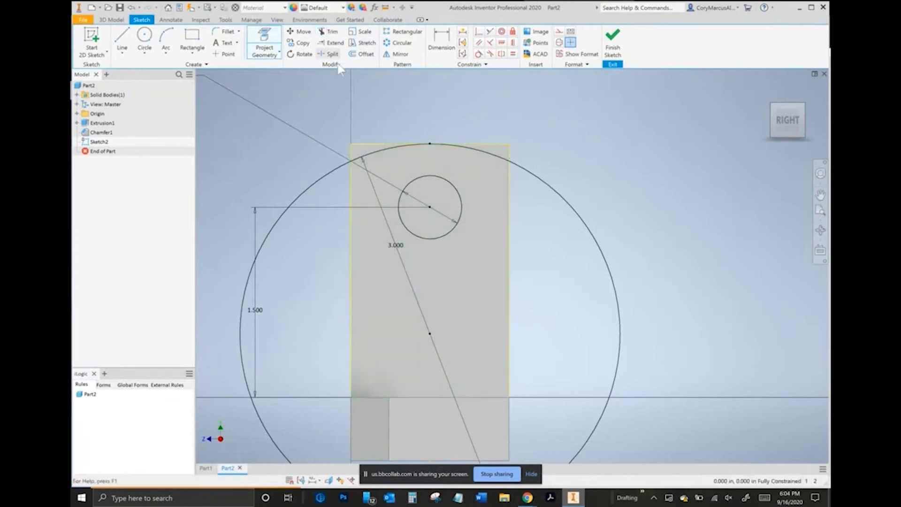
pyautogui.click(328, 31)
pyautogui.click(281, 214)
pyautogui.press('Escape')
# - Extrude-cut the two corner areas above the arc and the hole circle symmetrically, through all, across both uprights
pyautogui.press('F6')
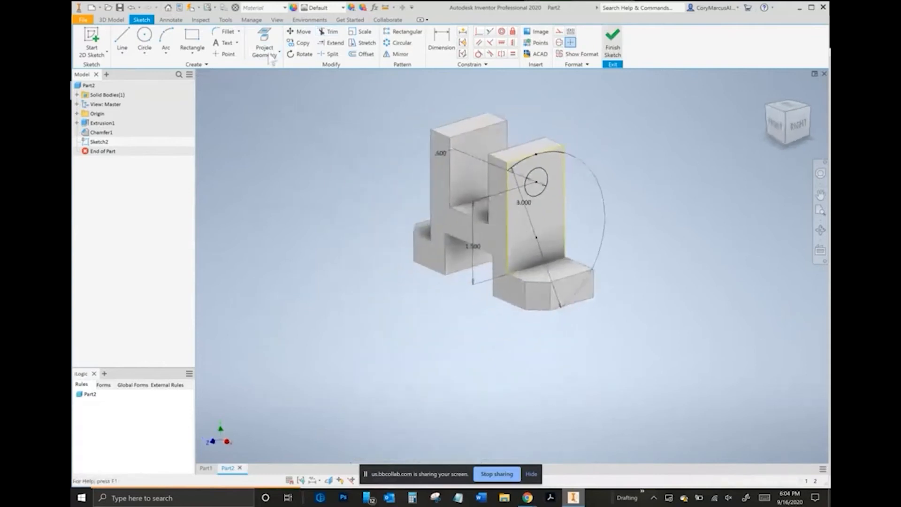
pyautogui.scroll(2, 254, 53)
pyautogui.click(123, 40)
pyautogui.scroll(-5, 433, 114)
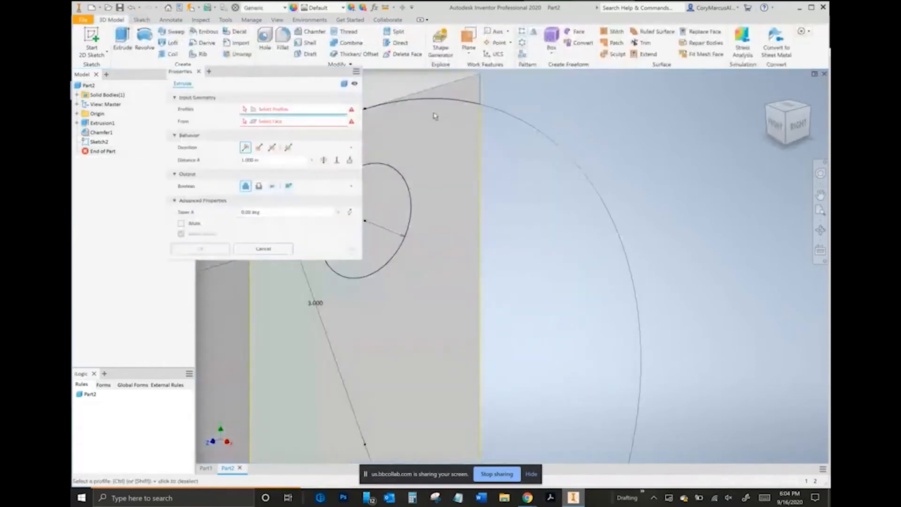
pyautogui.click(476, 89)
pyautogui.scroll(4, 547, 203)
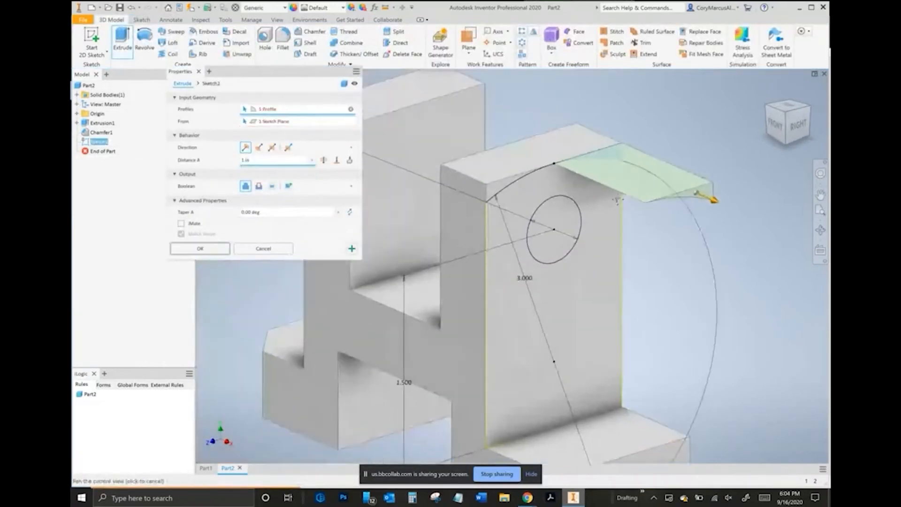
pyautogui.click(549, 206)
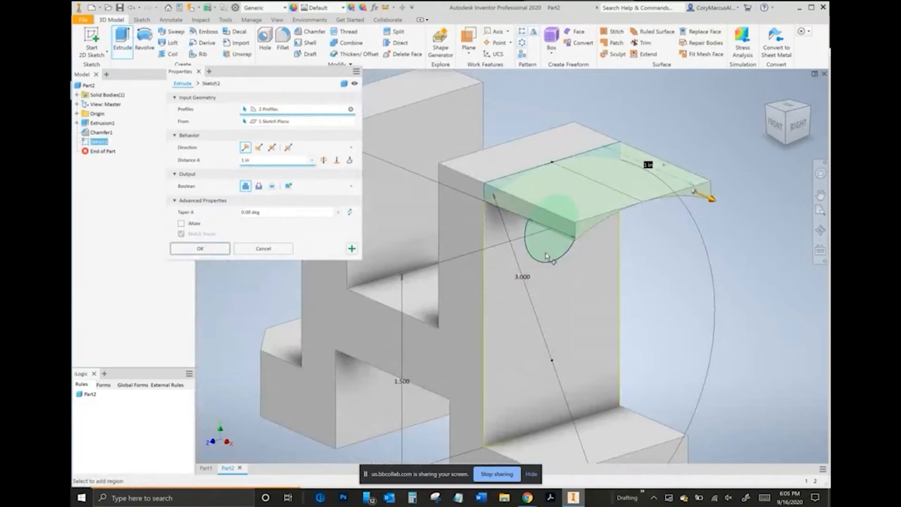
pyautogui.click(259, 185)
pyautogui.click(272, 148)
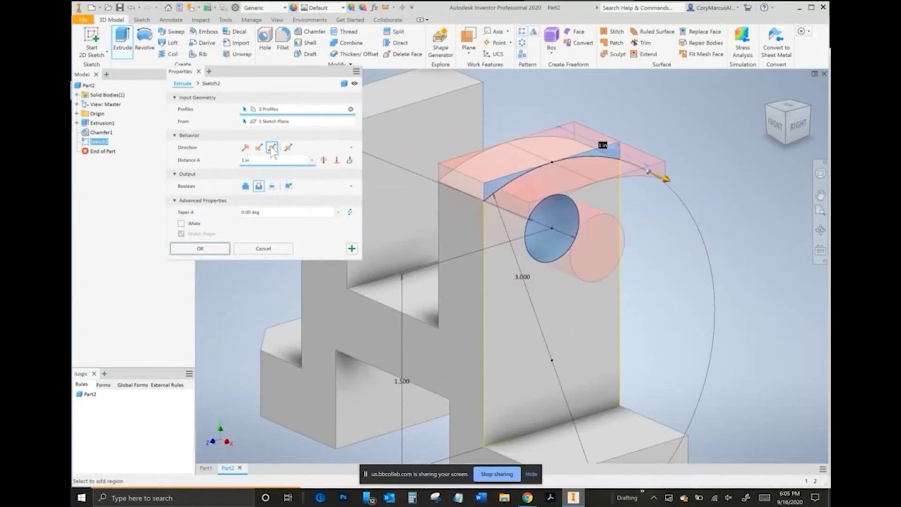
pyautogui.click(324, 161)
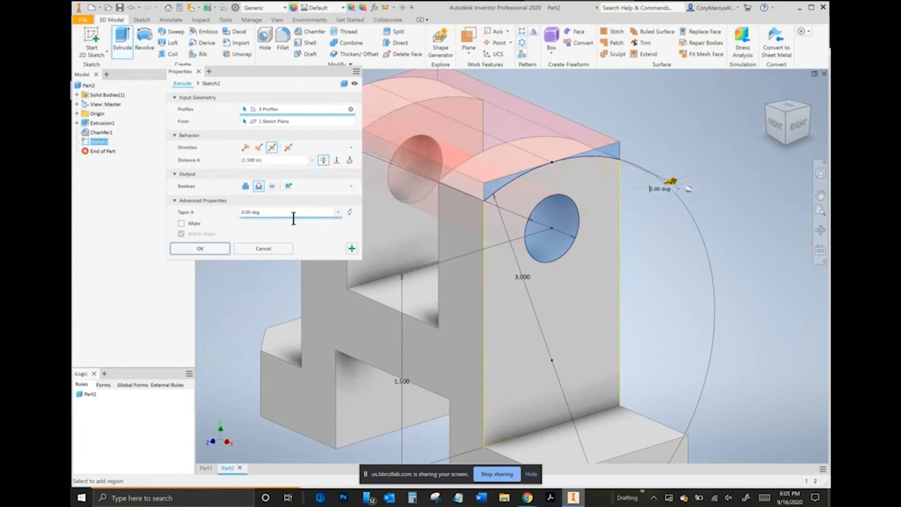
pyautogui.click(209, 250)
pyautogui.scroll(-4, 556, 277)
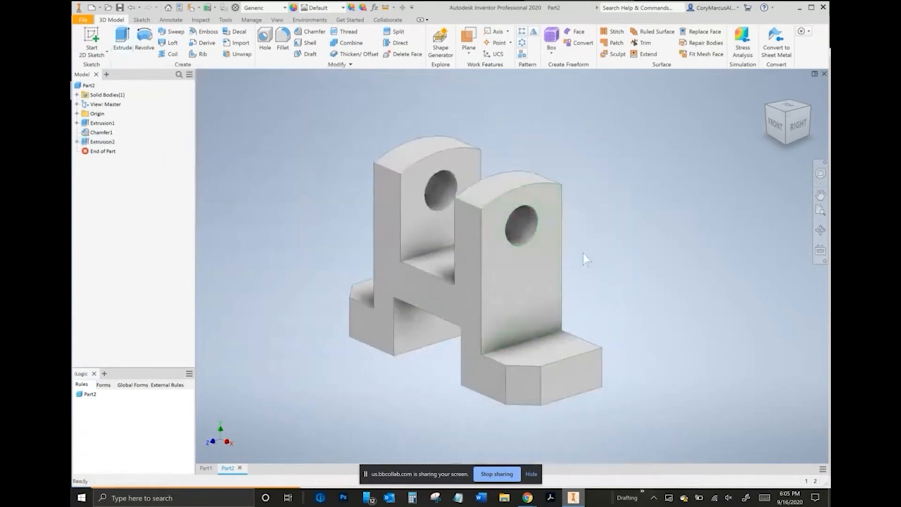
# - Check the textbook drawing, start a sketch on the right foot's top face and turn the view so the part lies horizontally
pyautogui.hotkey('alt', 'Tab')
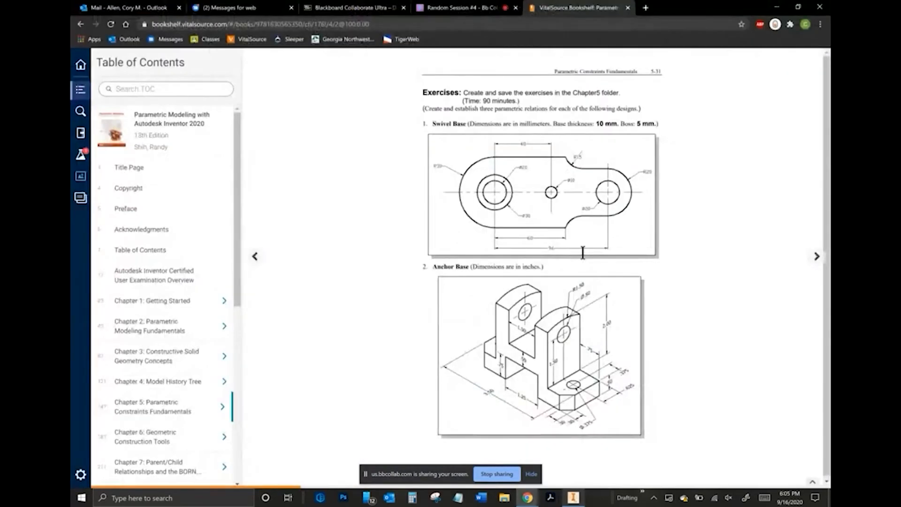
pyautogui.hotkey('alt', 'Tab')
pyautogui.click(91, 41)
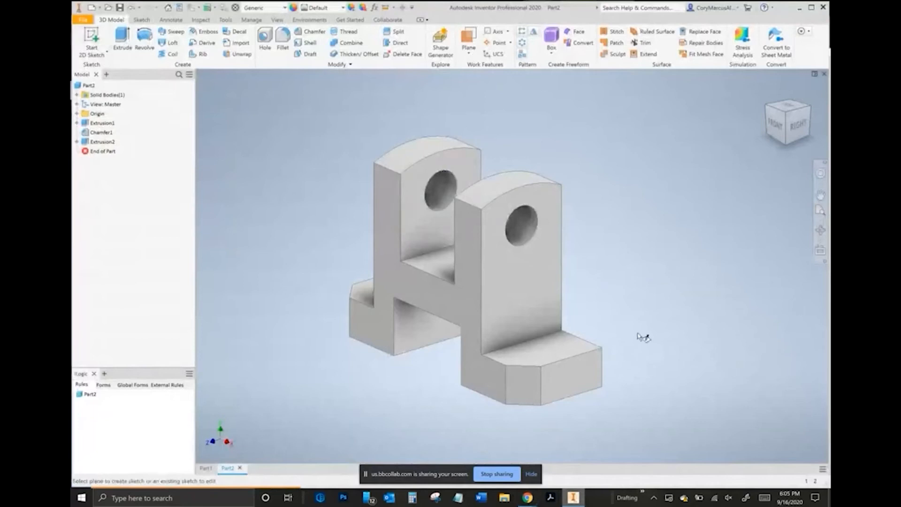
pyautogui.click(551, 353)
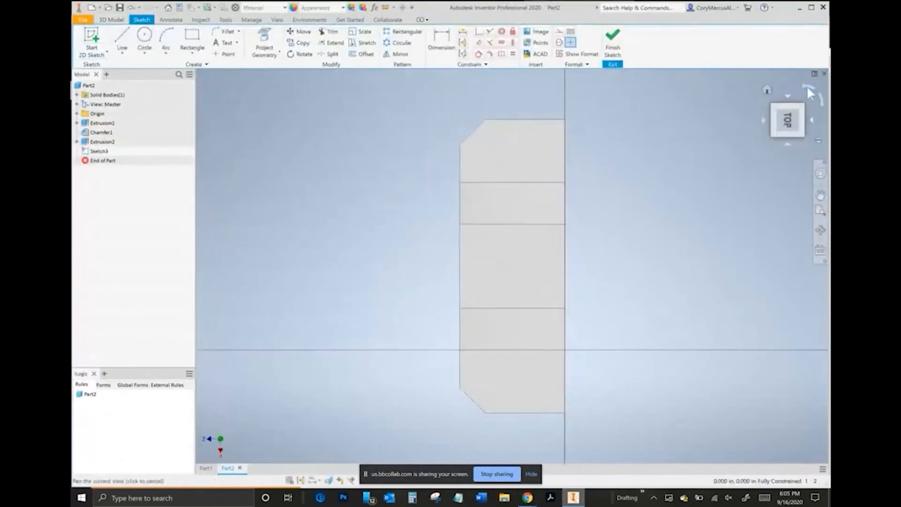
pyautogui.click(808, 89)
# - Sketch one circle on the top face of each foot for the mounting holes
pyautogui.click(144, 37)
pyautogui.click(393, 258)
pyautogui.click(411, 259)
pyautogui.click(634, 254)
pyautogui.click(620, 255)
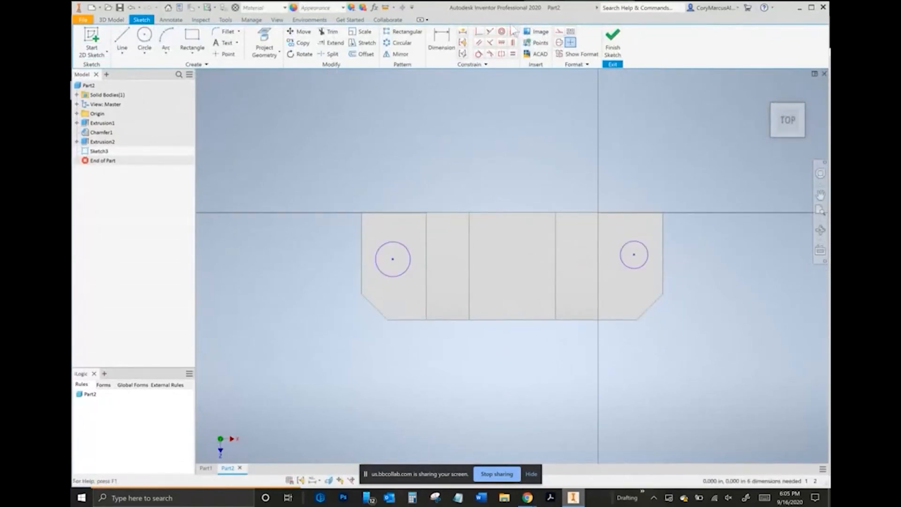
# - Align the centers of the two foot circles horizontally and make both circles equal in size
pyautogui.click(501, 42)
pyautogui.click(393, 260)
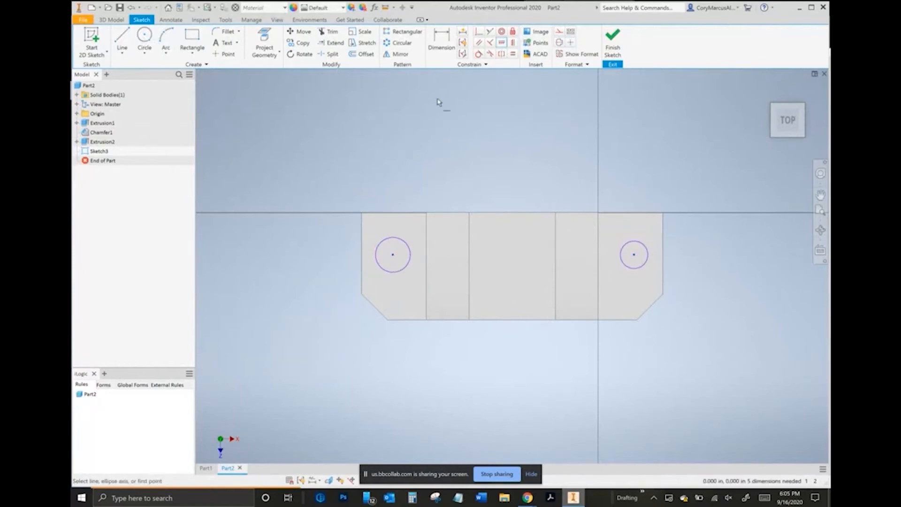
pyautogui.click(513, 54)
pyautogui.click(647, 256)
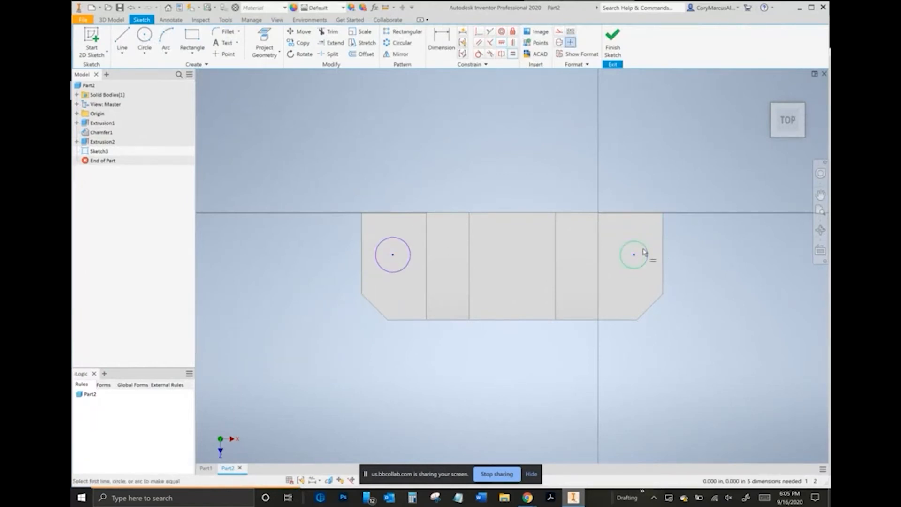
pyautogui.click(411, 249)
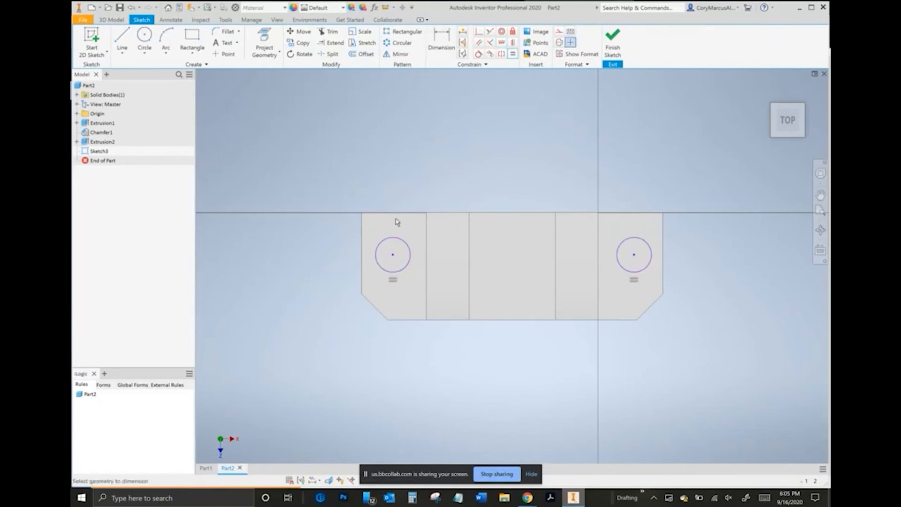
# - Check the hole size in the textbook drawing and dimension the left foot circle's diameter as 0.375 in
pyautogui.press('d')
pyautogui.click(378, 267)
pyautogui.click(348, 268)
pyautogui.hotkey('alt', 'Tab')
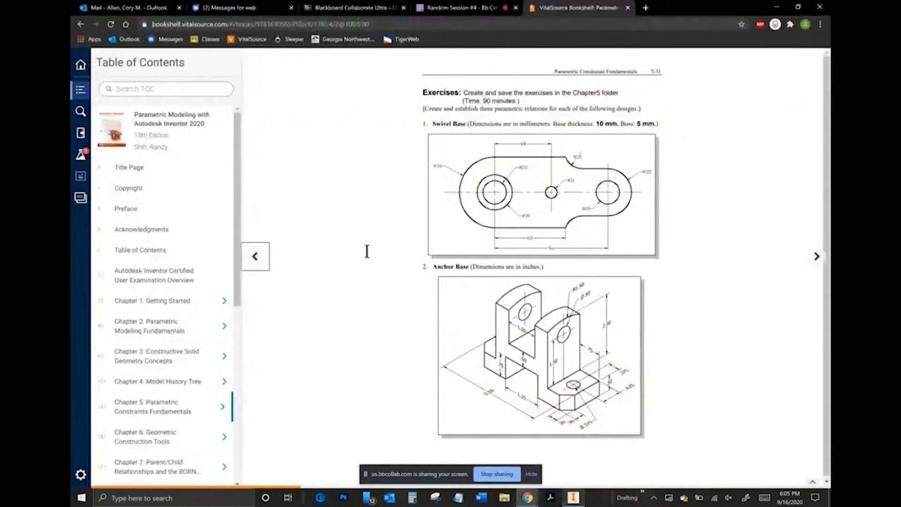
pyautogui.hotkey('alt', 'Tab')
pyautogui.write('.375')
pyautogui.press('Return')
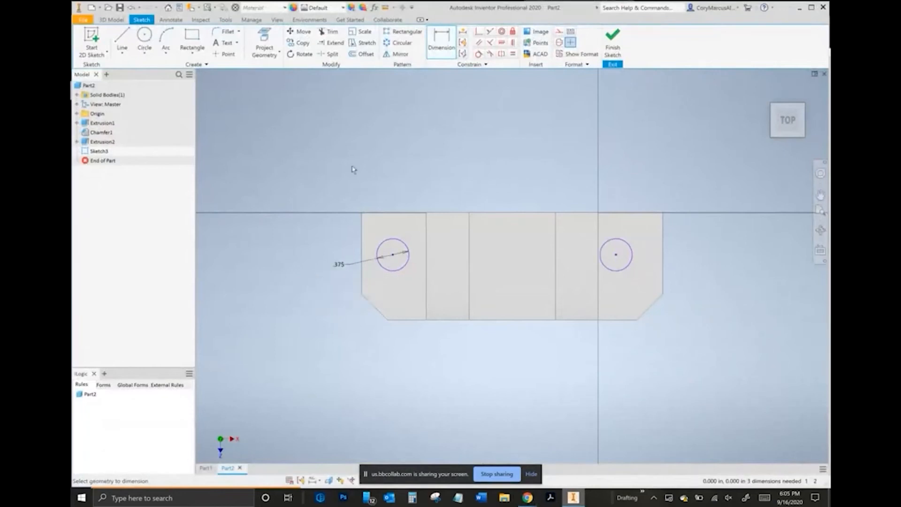
# - Dimension the vertical distance from the left foot's straight long edge to the circle's center
pyautogui.click(378, 213)
pyautogui.click(319, 236)
pyautogui.press('Return')
pyautogui.click(362, 234)
pyautogui.press('Escape')
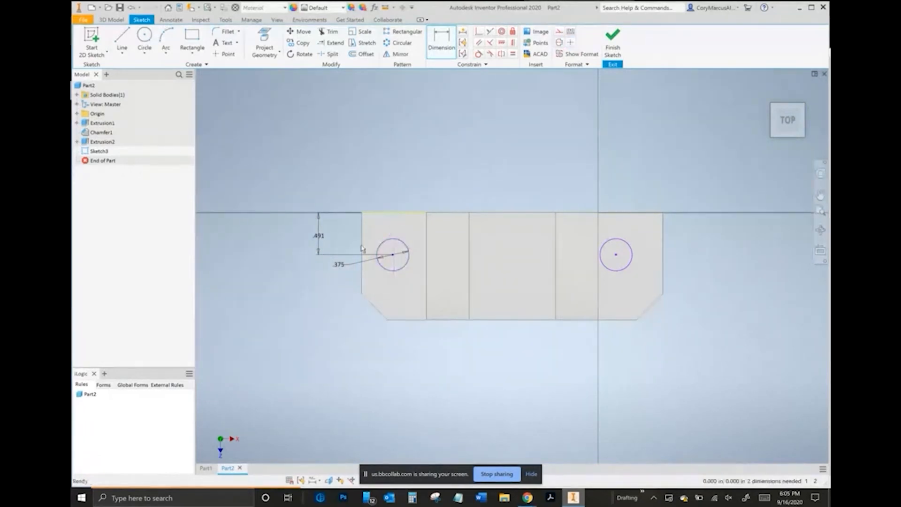
# - Dimension the left circle's center 0.625 in from the foot's outer end edge, checking the textbook drawing
pyautogui.click(441, 42)
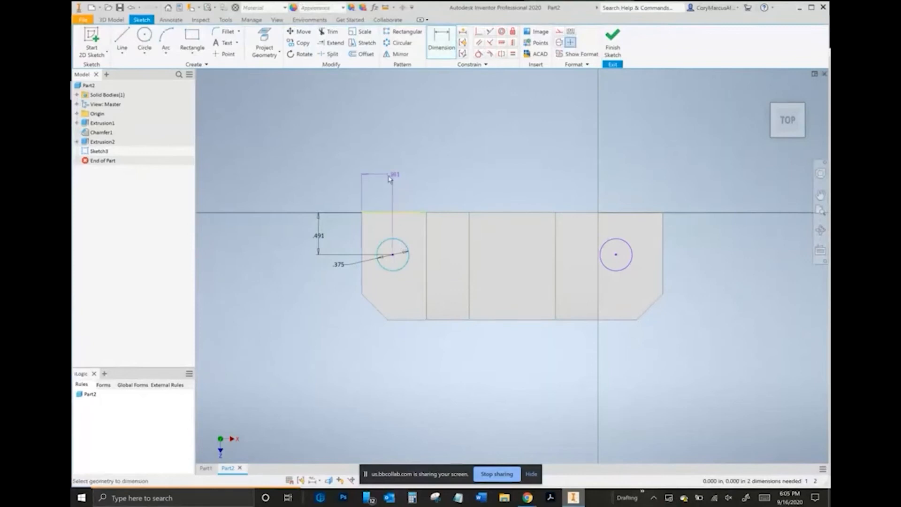
pyautogui.click(390, 180)
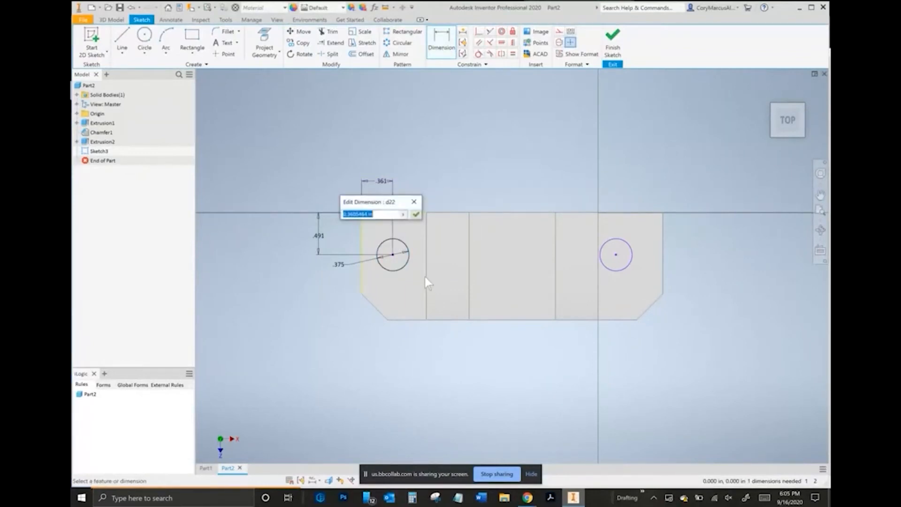
pyautogui.hotkey('alt', 'Tab')
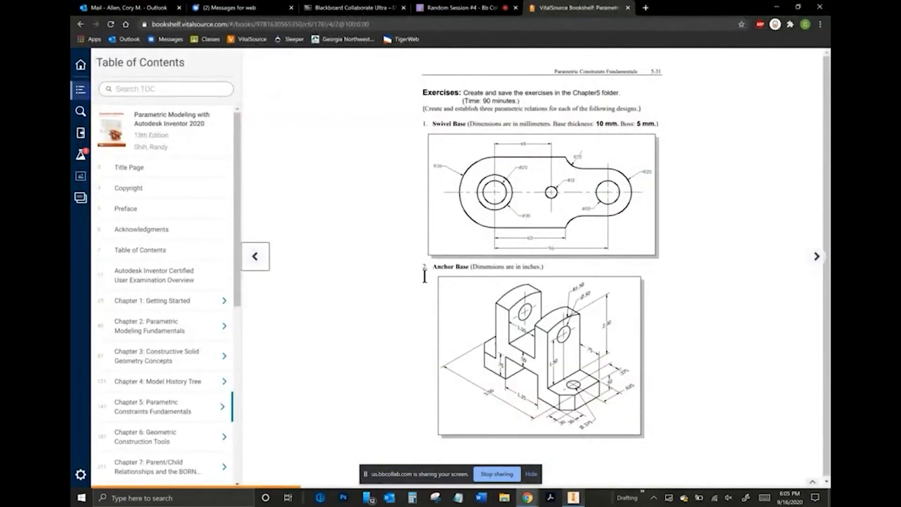
pyautogui.hotkey('alt', 'Tab')
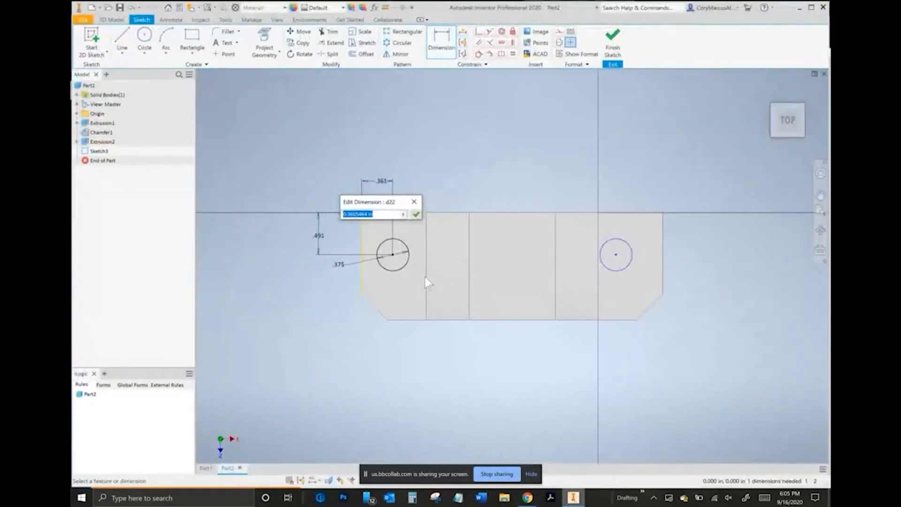
pyautogui.write('.625')
pyautogui.press('Return')
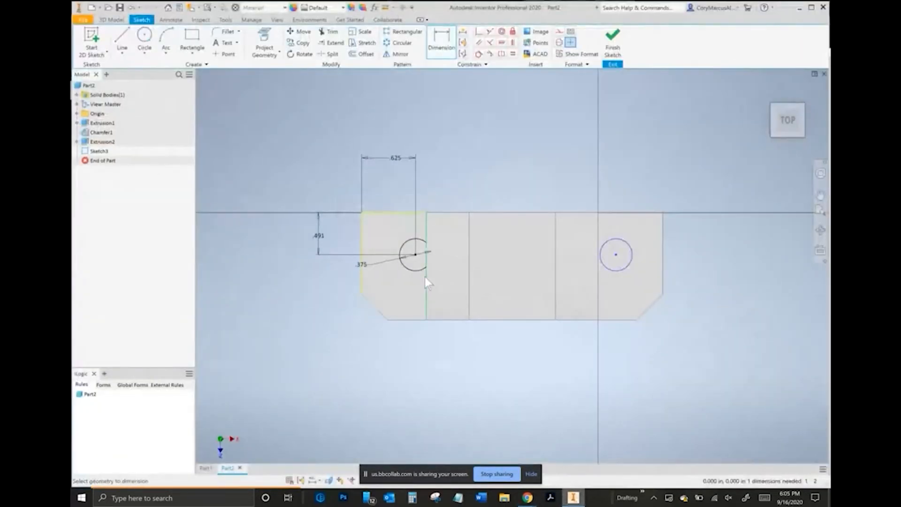
# - Correct the left circle's position to 0.375 in from the outer end edge and 0.625 in from the long edge
pyautogui.doubleClick(395, 158)
pyautogui.write('.375')
pyautogui.press('Return')
pyautogui.doubleClick(318, 236)
pyautogui.press('BackSpace')
pyautogui.press('Return')
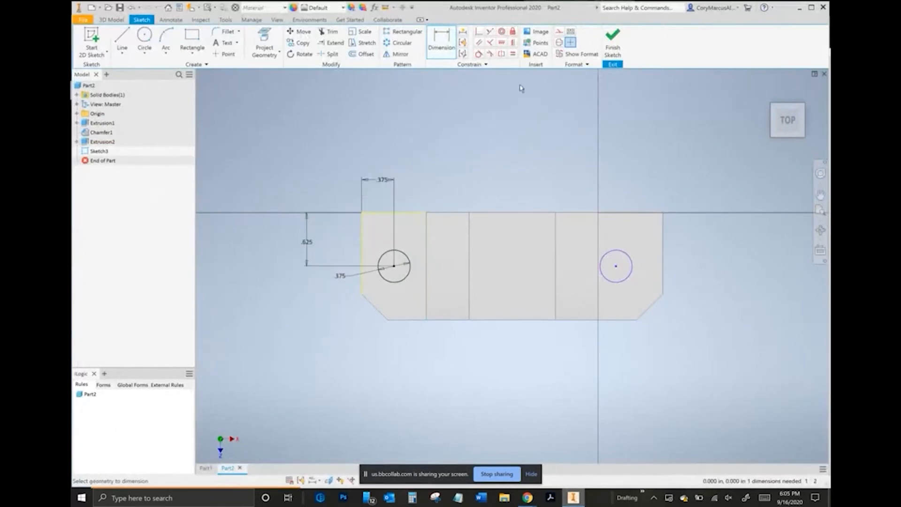
# - Dimension the right circle's center from its foot's outer end edge, linked to the left circle's 0.375 in distance, and finish the sketch
pyautogui.moveTo(591, 264); pyautogui.dragTo(564, 254, button='middle')
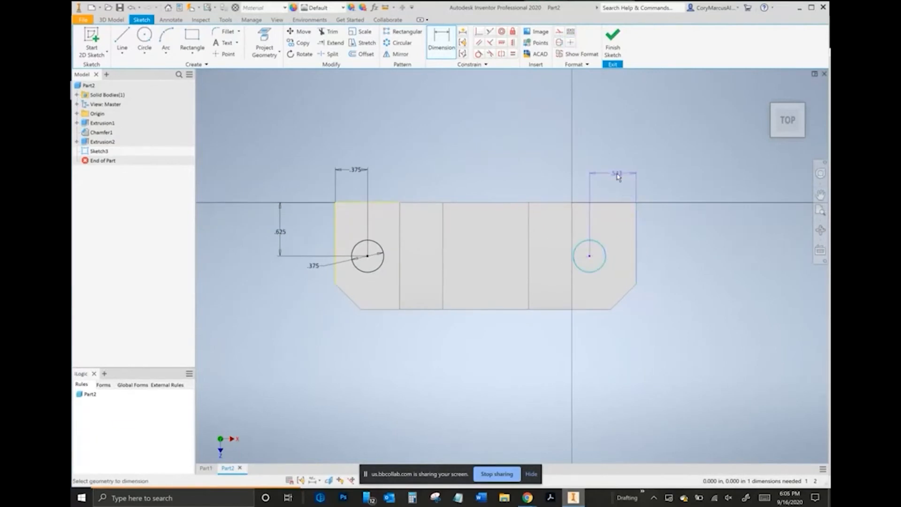
pyautogui.click(618, 176)
pyautogui.click(356, 171)
pyautogui.press('Return')
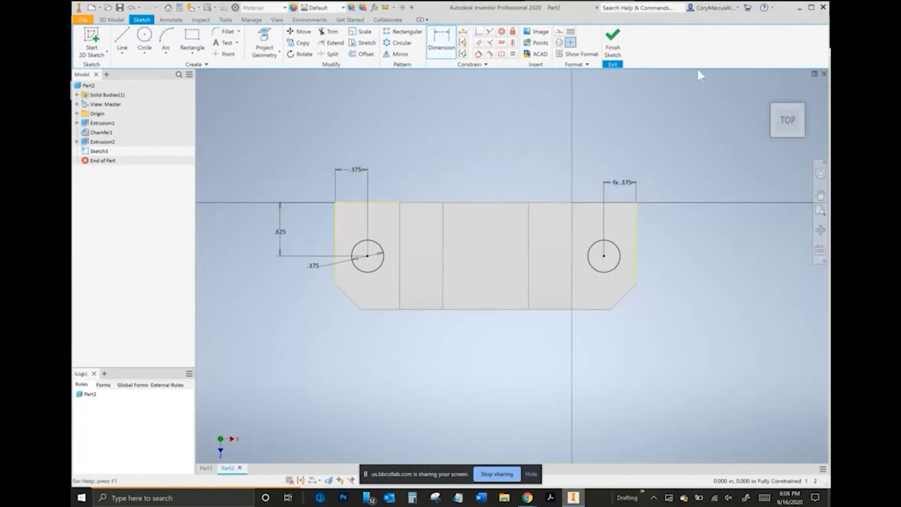
pyautogui.click(613, 41)
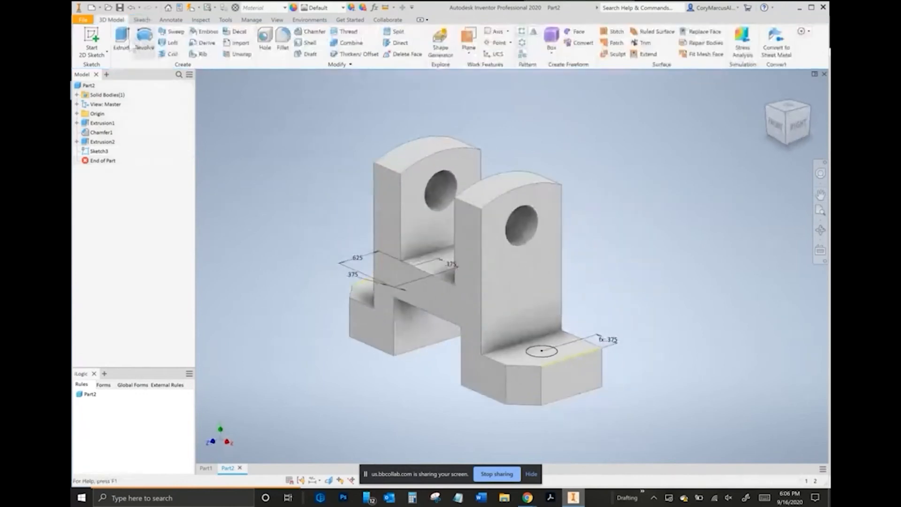
# - Extrude-cut both foot circles symmetrically by 1 in to make the mounting holes, and return to the isometric view
pyautogui.click(122, 41)
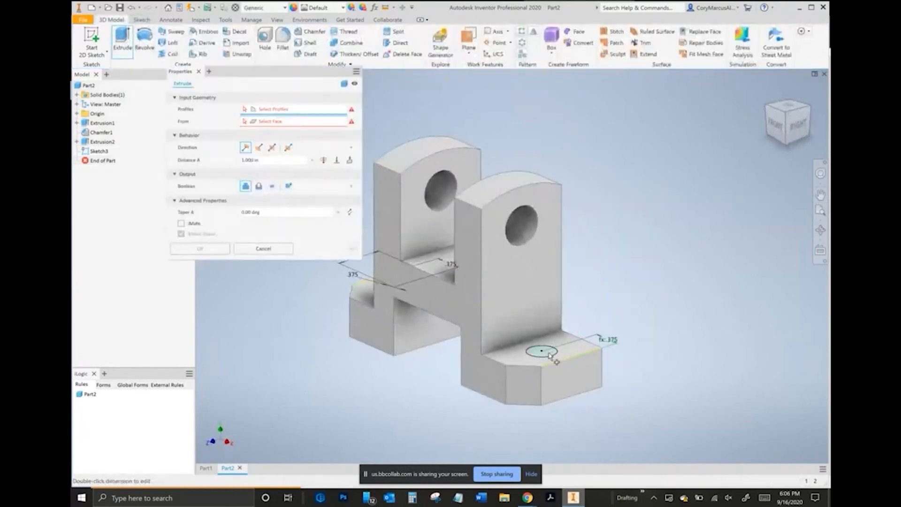
pyautogui.click(546, 353)
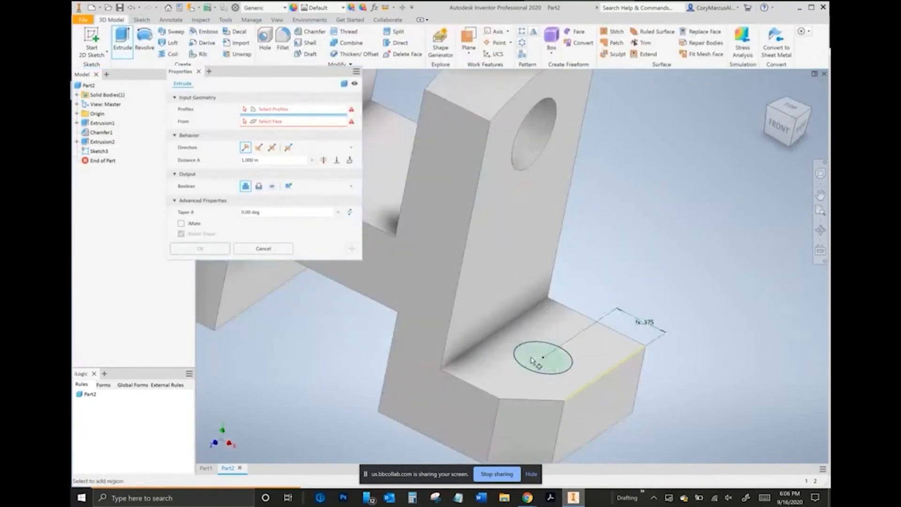
pyautogui.moveTo(537, 361); pyautogui.dragTo(760, 417, button='middle')
pyautogui.scroll(4, 479, 242)
pyautogui.click(494, 254)
pyautogui.click(272, 147)
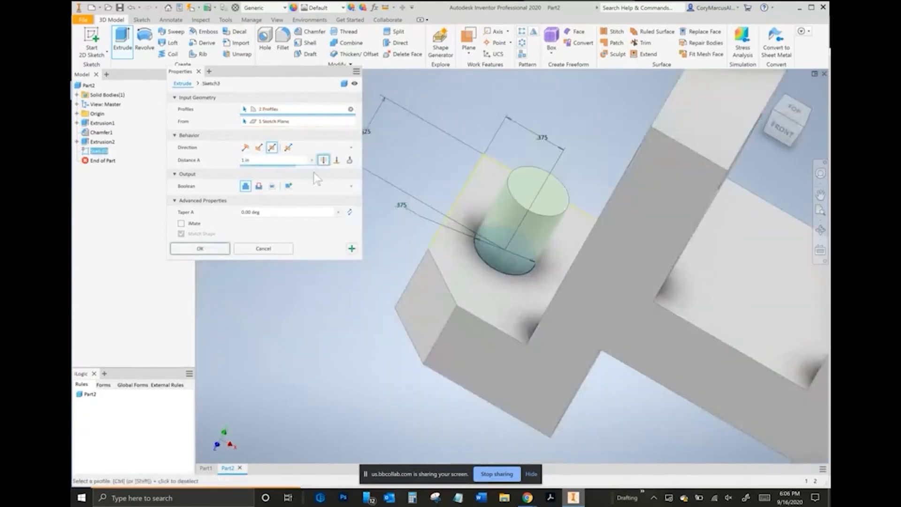
pyautogui.click(258, 186)
pyautogui.click(200, 249)
pyautogui.scroll(-5, 521, 329)
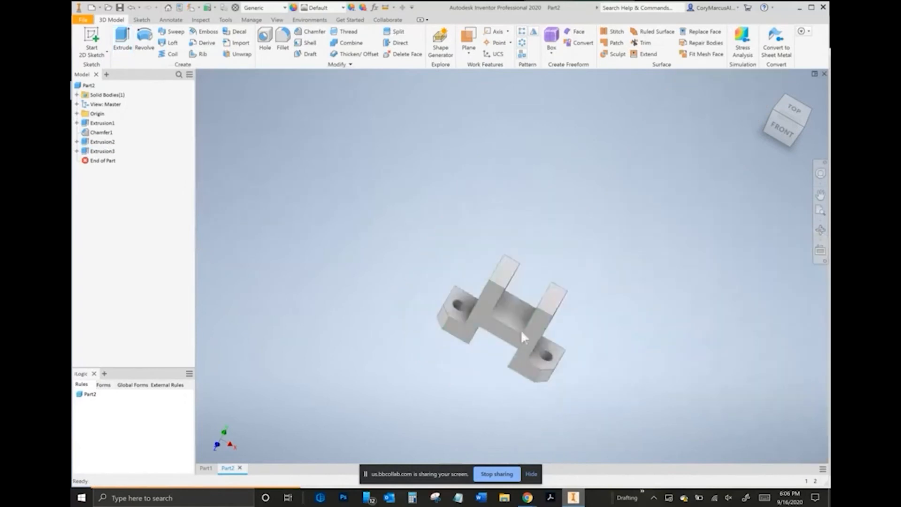
pyautogui.press('F6')
pyautogui.click(789, 120)
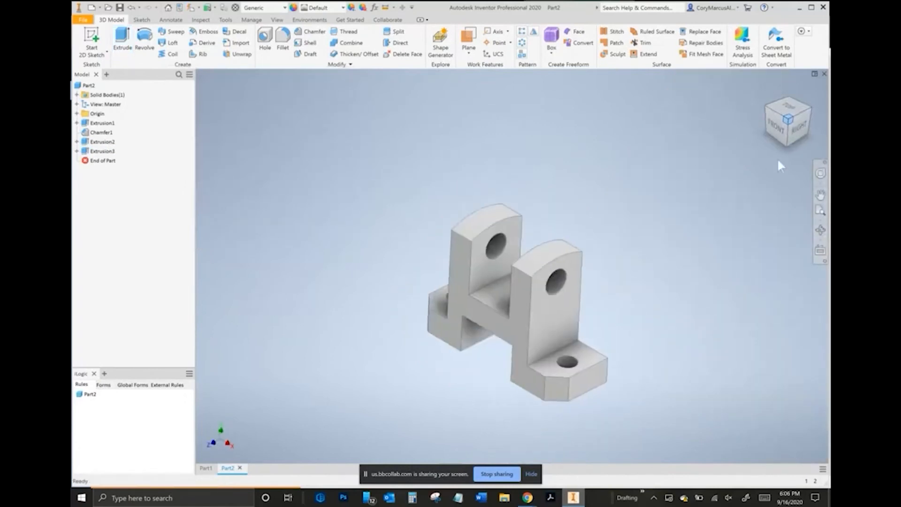
# - Switch to the textbook in the browser and turn to the next page with the Wedge Block exercise
pyautogui.hotkey('alt', 'Tab')
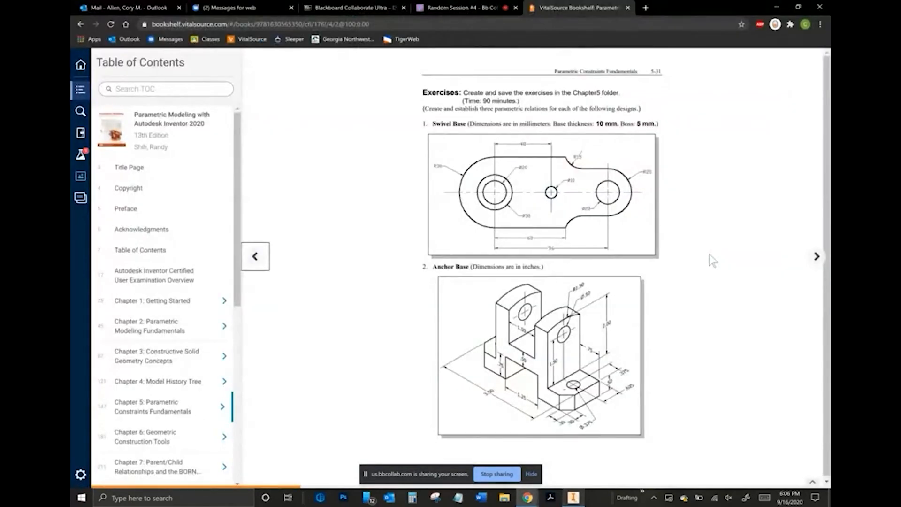
pyautogui.hotkey('alt', 'Tab')
pyautogui.hotkey('alt', 'Tab')
pyautogui.click(817, 256)
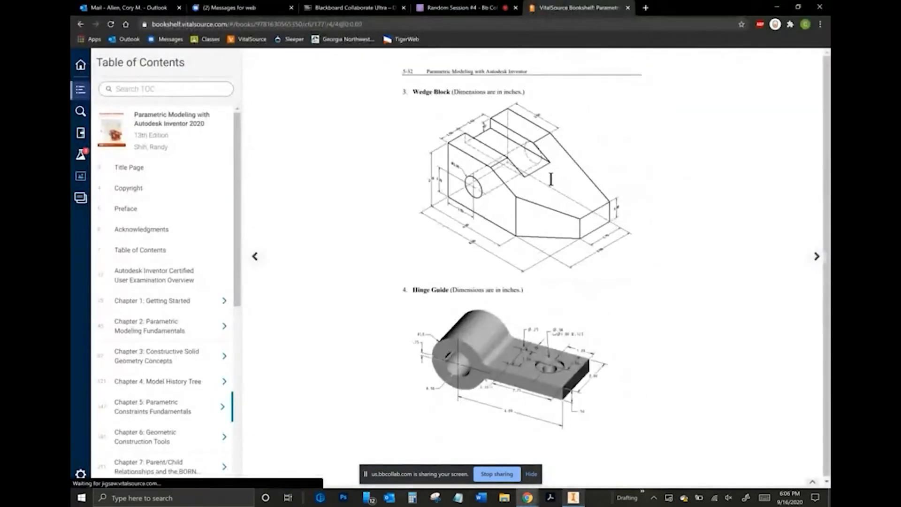
pyautogui.hotkey('alt', 'Tab')
pyautogui.hotkey('alt', 'Tab')
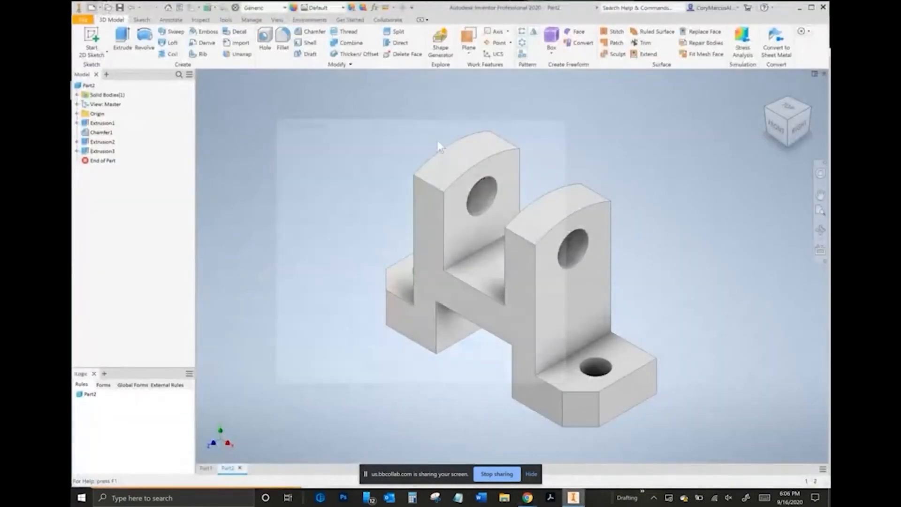
# - Create a new part in Inventor from the Standard (in).ipt template and start a sketch on the front plane
pyautogui.hotkey('alt', 'Tab')
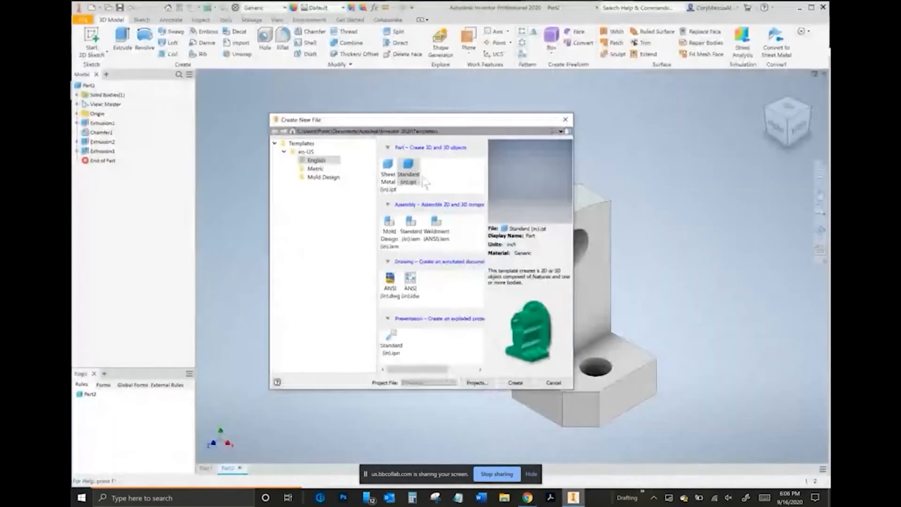
pyautogui.doubleClick(418, 174)
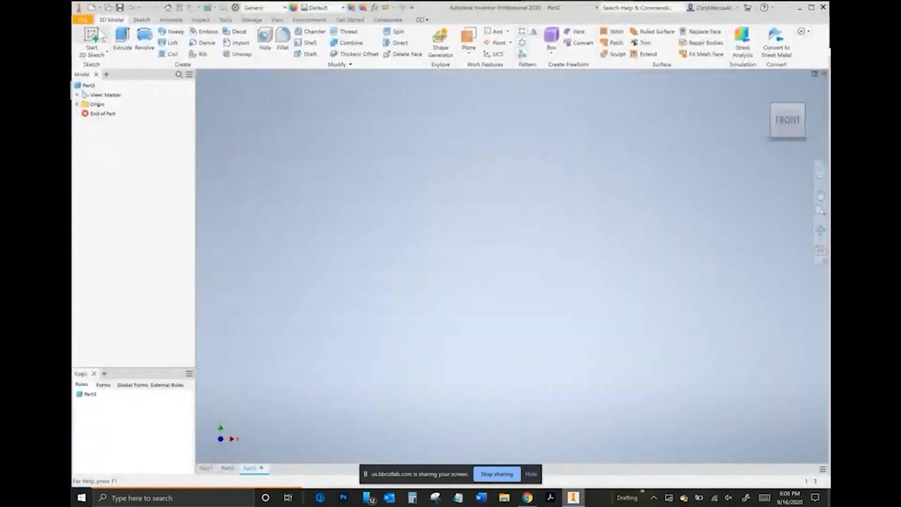
pyautogui.hotkey('alt', 'Tab')
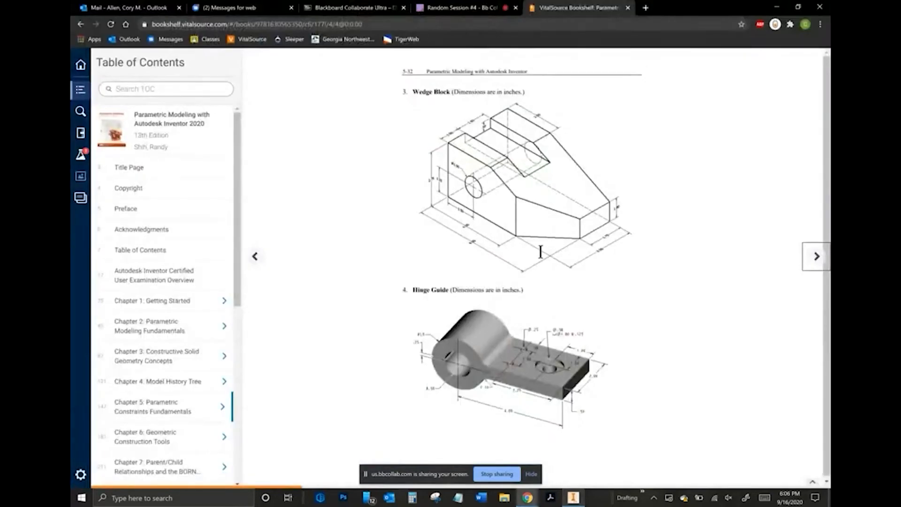
pyautogui.hotkey('alt', 'Tab')
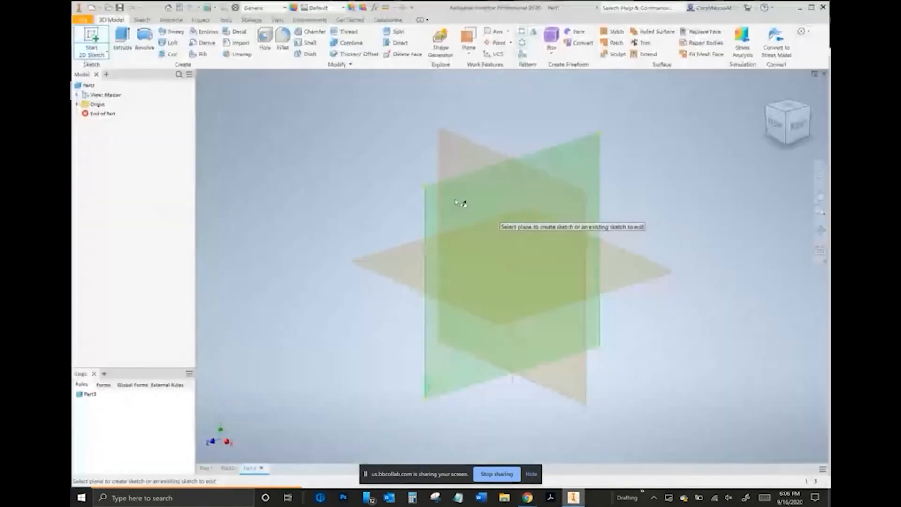
pyautogui.click(473, 147)
# - Draw the Wedge Block's horizontal base line from the origin, about 6.06 in long, using the textbook drawing as reference
pyautogui.press('l')
pyautogui.click(513, 266)
pyautogui.press('Escape')
pyautogui.hotkey('alt', 'Tab')
pyautogui.hotkey('alt', 'Tab')
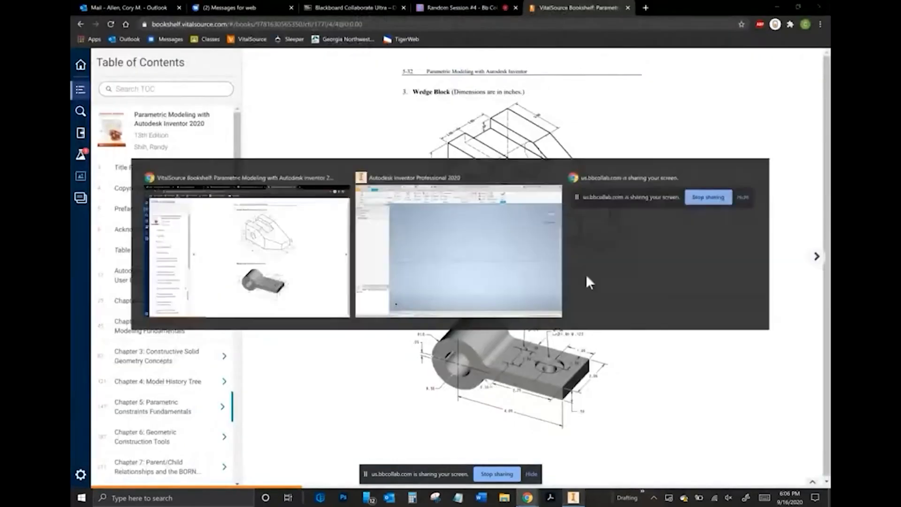
pyautogui.click(620, 278)
pyautogui.moveTo(629, 289); pyautogui.dragTo(373, 296, button='middle')
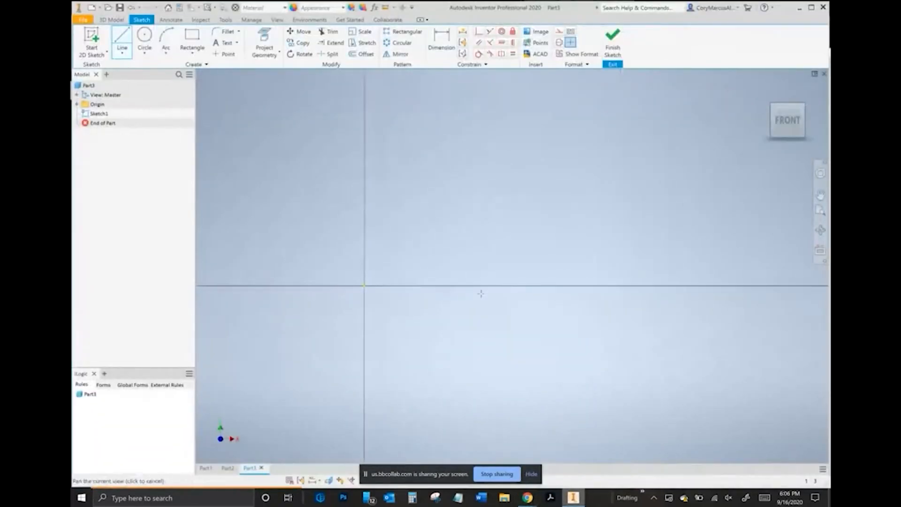
pyautogui.click(738, 286)
pyautogui.moveTo(733, 280); pyautogui.dragTo(633, 316, button='middle')
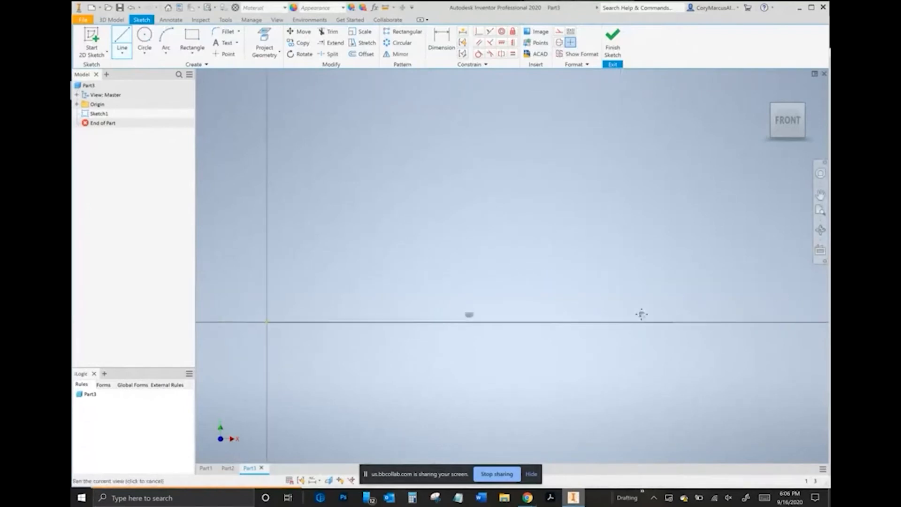
pyautogui.hotkey('alt', 'Tab')
pyautogui.hotkey('alt', 'Tab')
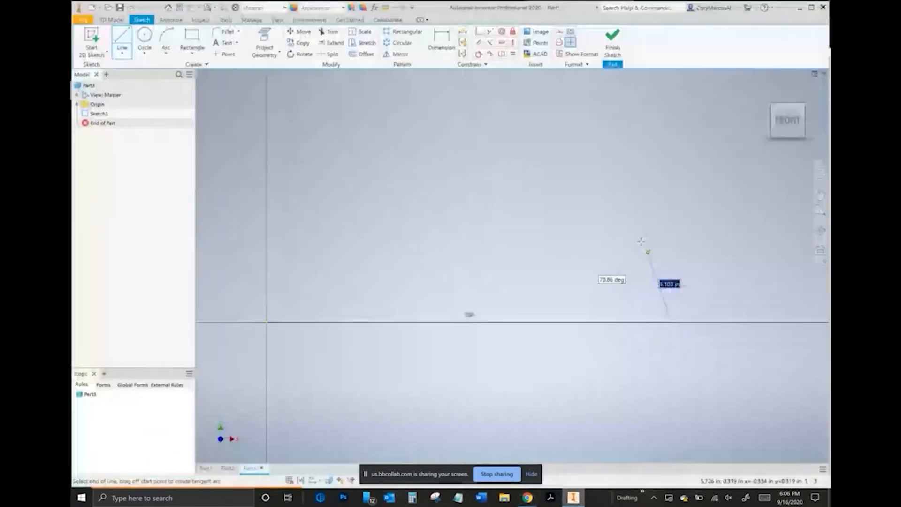
# - Complete the closed side profile with a vertical front edge about 1.18 in high, a sloped edge, a horizontal top and a vertical back
pyautogui.click(672, 243)
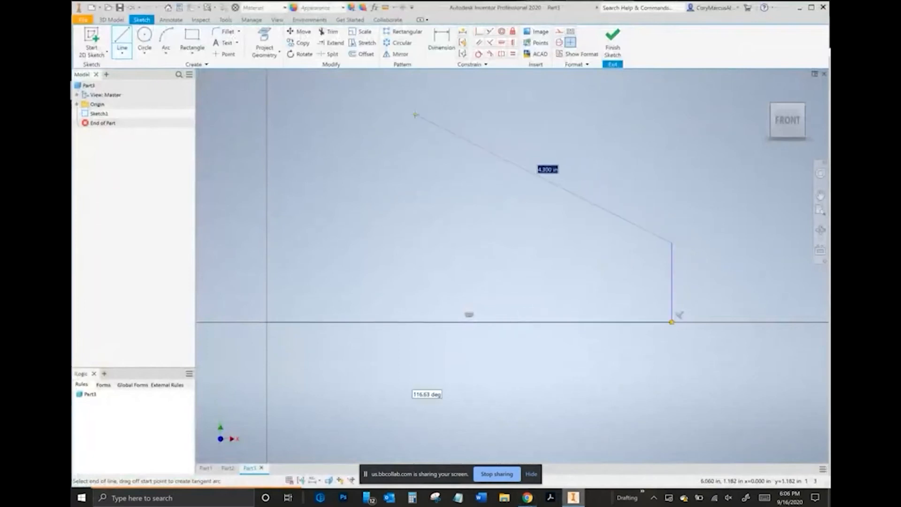
pyautogui.hotkey('alt', 'Tab')
pyautogui.hotkey('alt', 'Tab')
pyautogui.moveTo(411, 113); pyautogui.dragTo(481, 167, button='middle')
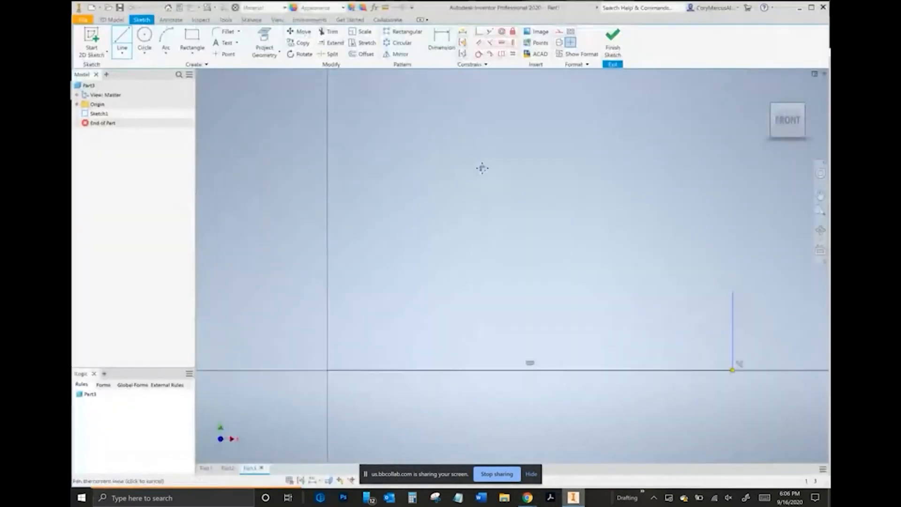
pyautogui.hotkey('alt', 'Tab')
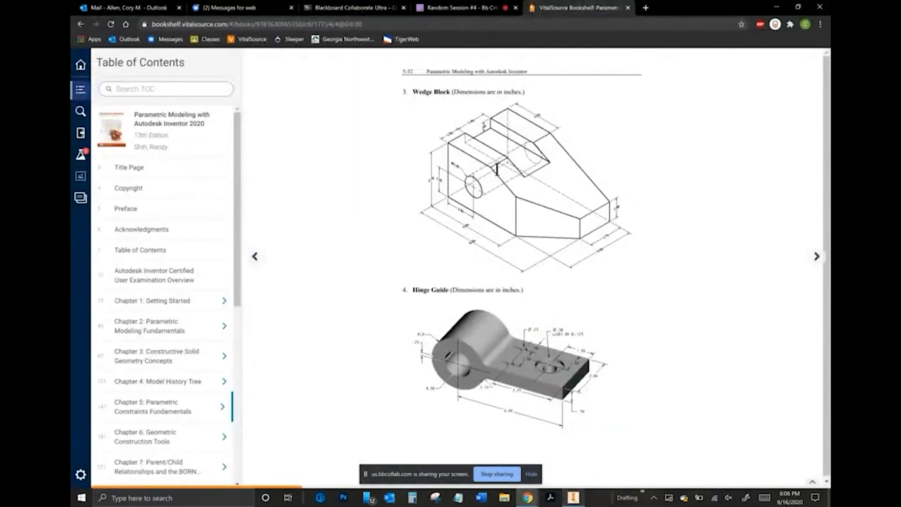
pyautogui.hotkey('alt', 'Tab')
pyautogui.click(327, 174)
pyautogui.click(327, 370)
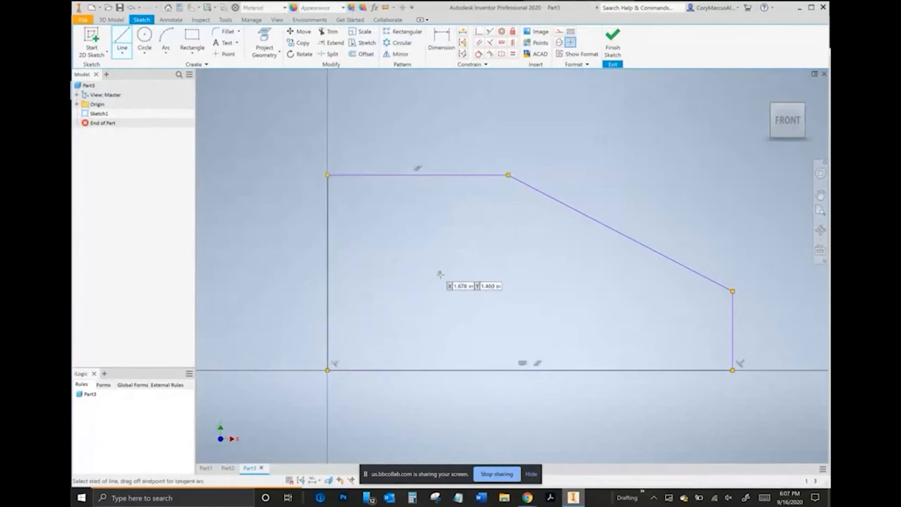
# - Switch to the textbook in the browser and enlarge the page so the Wedge Block drawing's dimensions are readable
pyautogui.hotkey('alt', 'Tab')
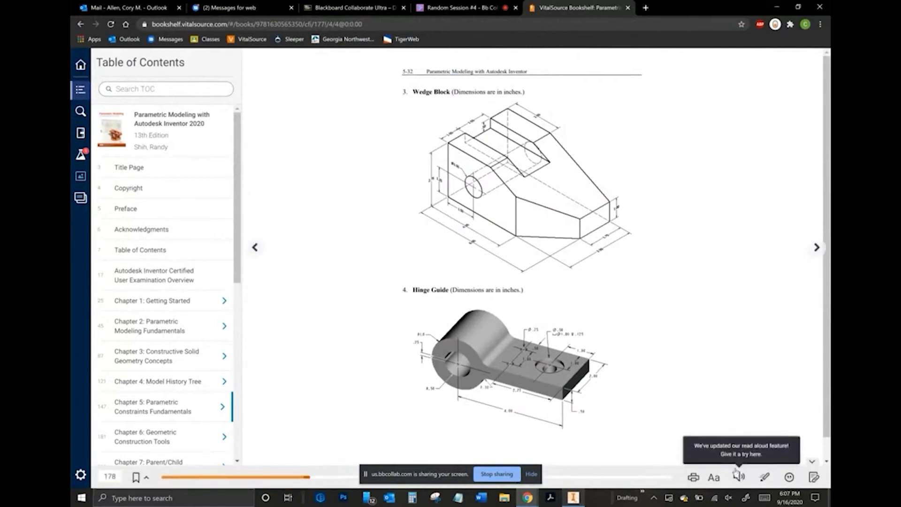
pyautogui.click(714, 476)
pyautogui.click(712, 434)
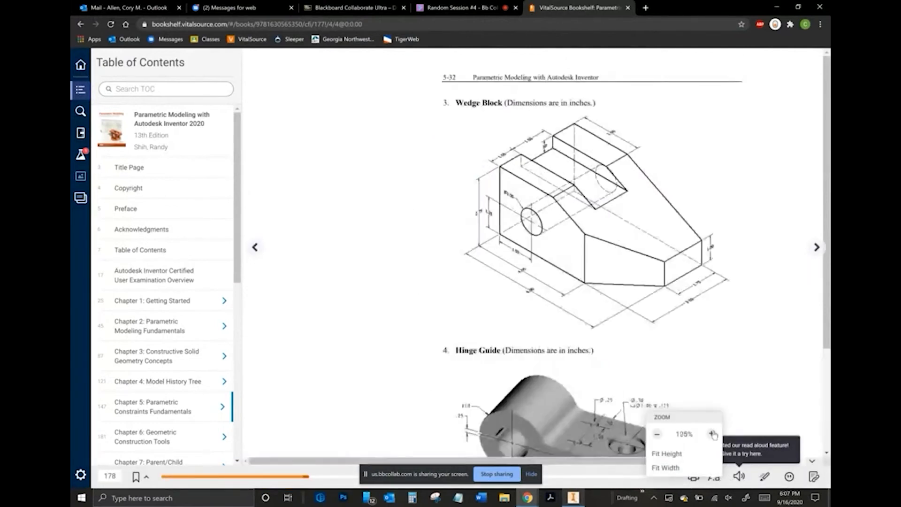
pyautogui.click(712, 434)
pyautogui.moveTo(566, 462)
pyautogui.mouseDown()
pyautogui.moveTo(587, 437)
pyautogui.moveTo(660, 399)
pyautogui.moveTo(695, 353)
pyautogui.mouseUp()
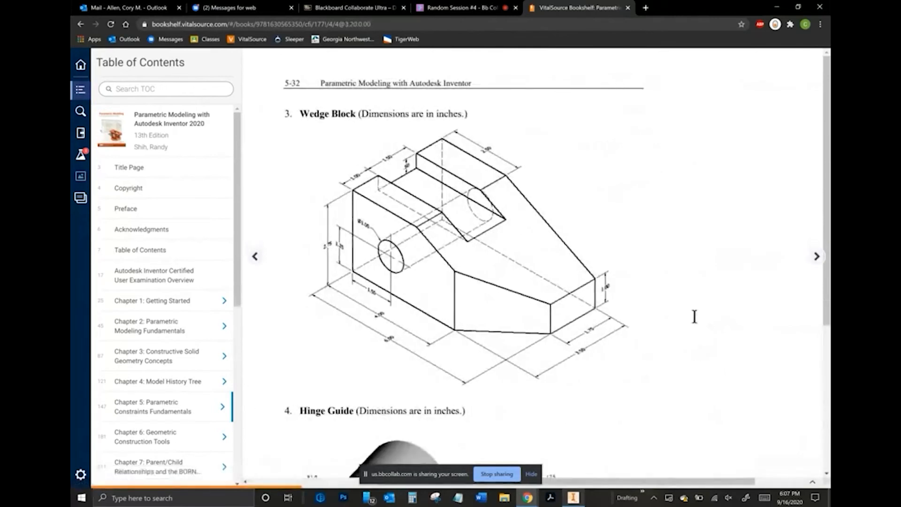
# - Back in Inventor, sketch a circle about 1.23 in across inside the profile near the vertical back edge
pyautogui.hotkey('alt', 'Tab')
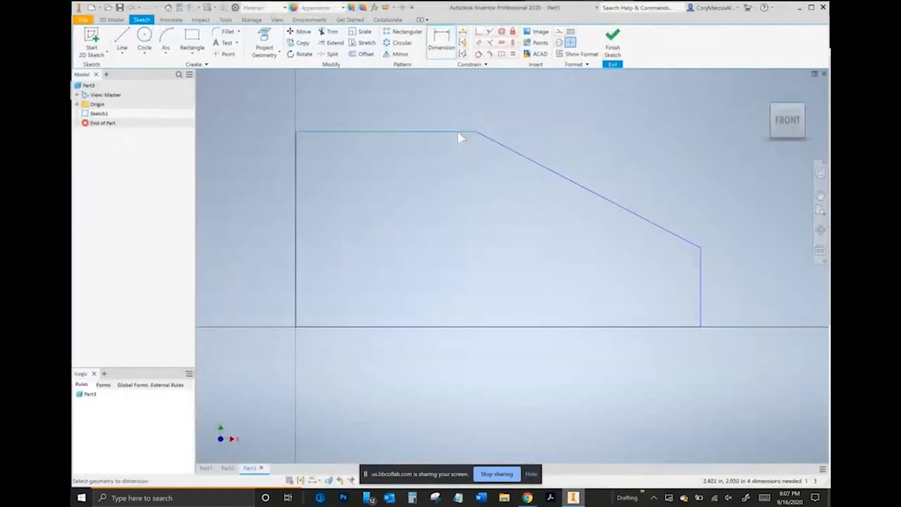
pyautogui.hotkey('alt', 'Tab')
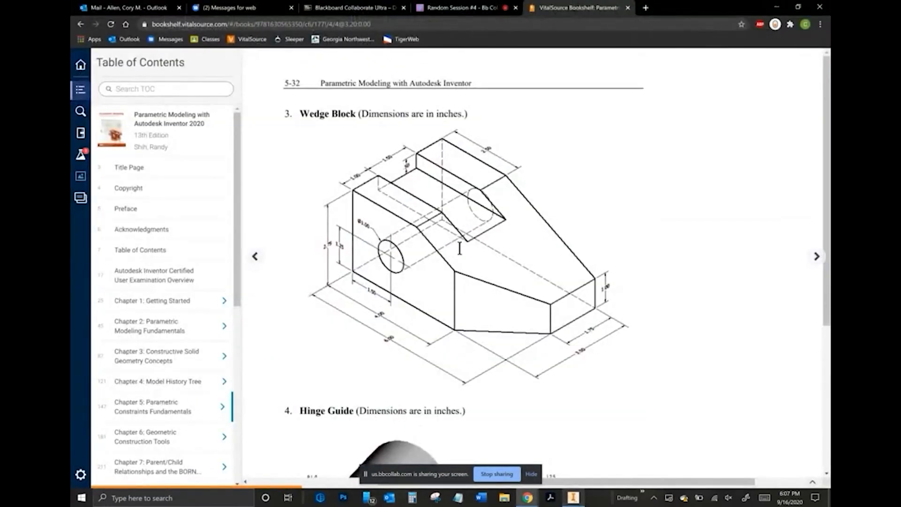
pyautogui.hotkey('alt', 'Tab')
pyautogui.click(144, 37)
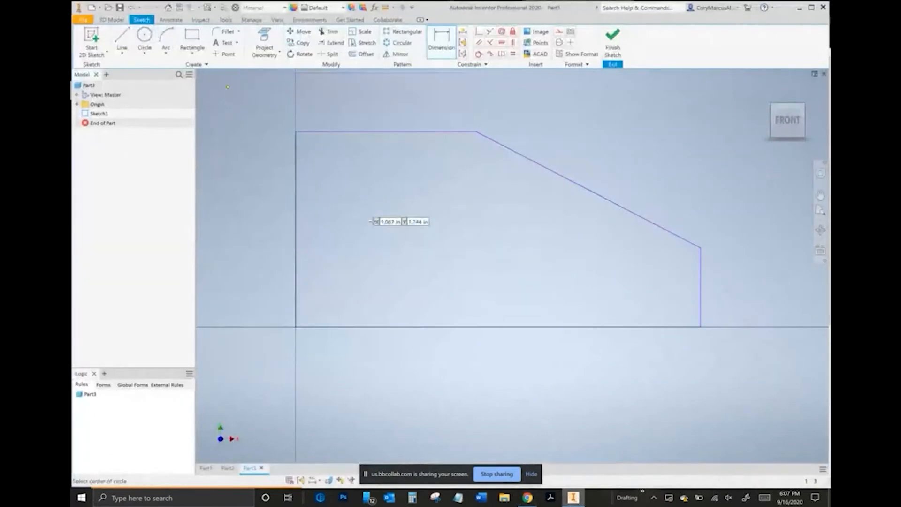
pyautogui.click(369, 244)
pyautogui.click(356, 207)
# - Dimension the profile's base line to 6 in
pyautogui.press('d')
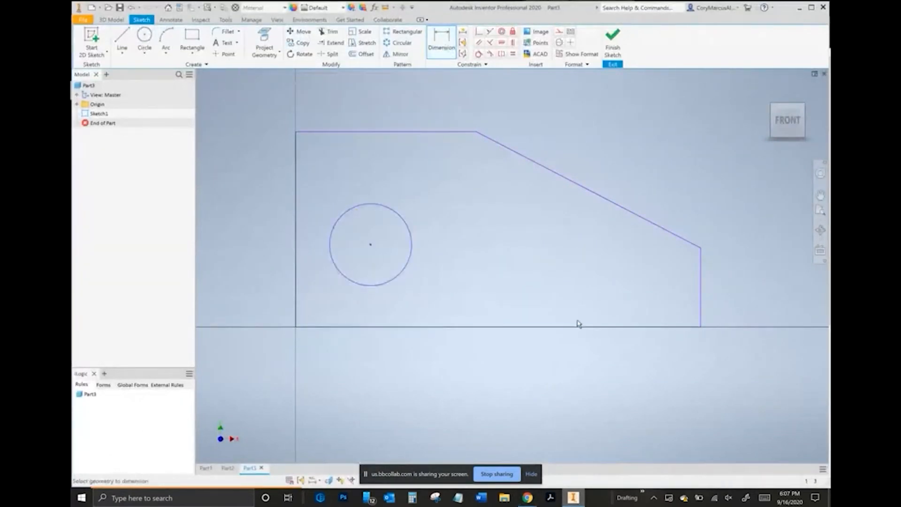
pyautogui.click(574, 331)
pyautogui.click(543, 383)
pyautogui.write('6')
pyautogui.press('Return')
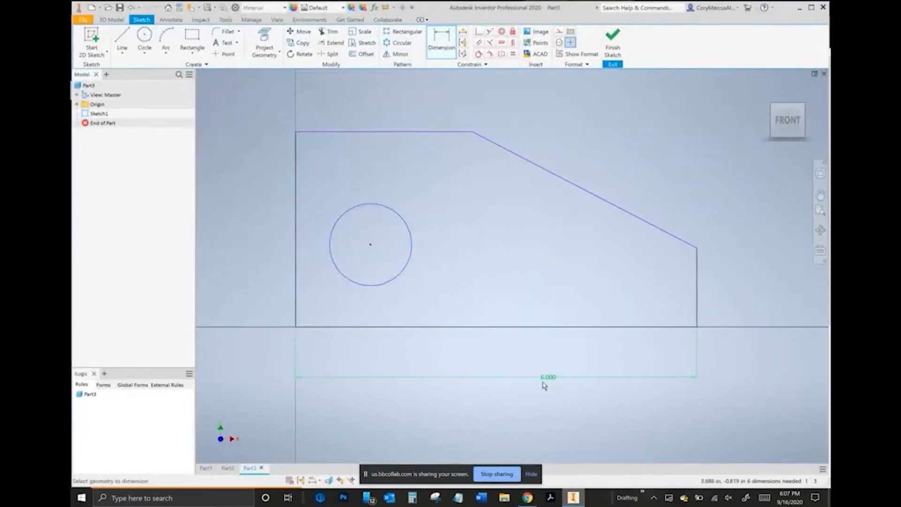
# - Check the textbook drawing and dimension the short vertical front edge to 1 in
pyautogui.hotkey('alt', 'Tab')
pyautogui.hotkey('alt', 'Tab')
pyautogui.click(725, 285)
pyautogui.write('1')
pyautogui.press('Return')
# - Check the textbook drawing and dimension the vertical back edge's height to 2.75 in
pyautogui.hotkey('alt', 'Tab')
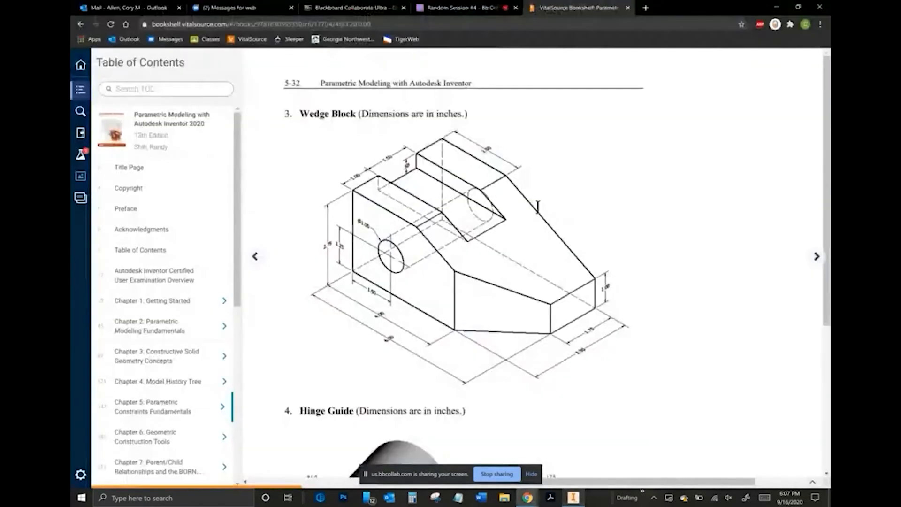
pyautogui.hotkey('alt', 'Tab')
pyautogui.click(297, 230)
pyautogui.click(240, 236)
pyautogui.press('Return')
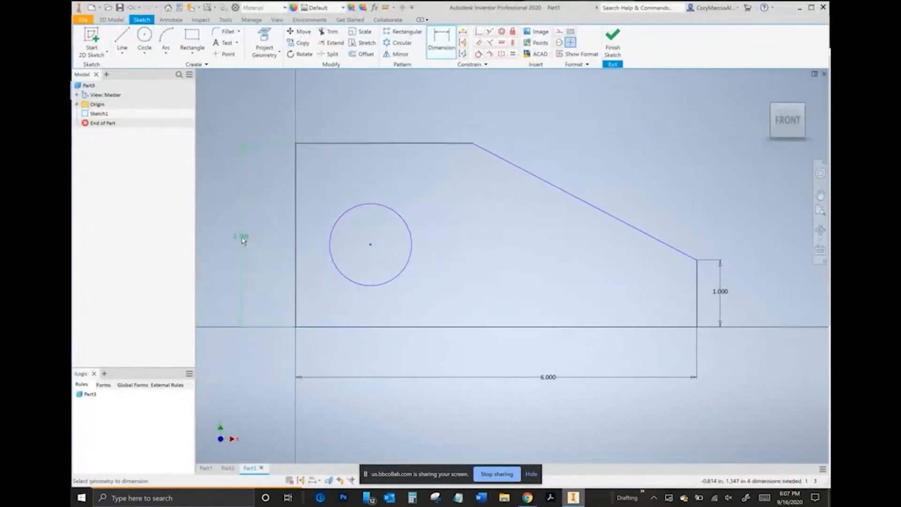
# - Check the textbook drawing and dimension the circle's center 1.25 in above the base line
pyautogui.hotkey('alt', 'Tab')
pyautogui.hotkey('alt', 'Tab')
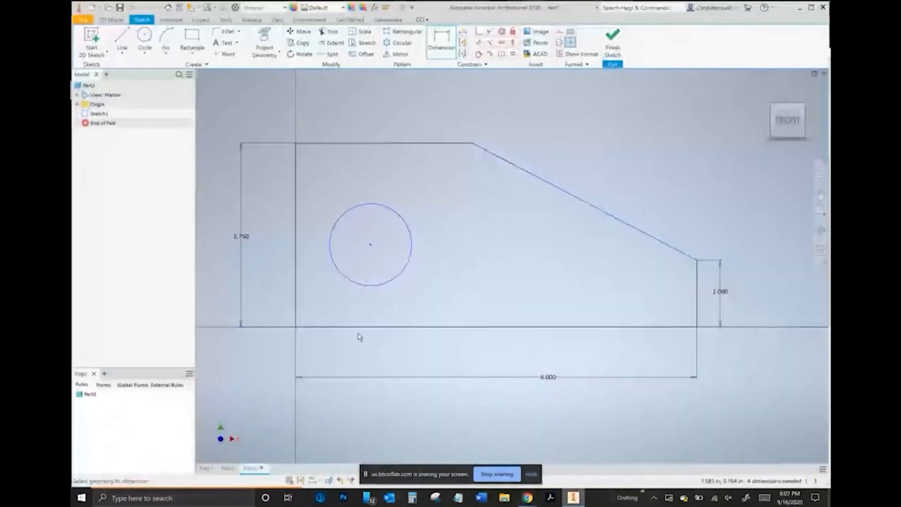
pyautogui.click(352, 327)
pyautogui.click(349, 284)
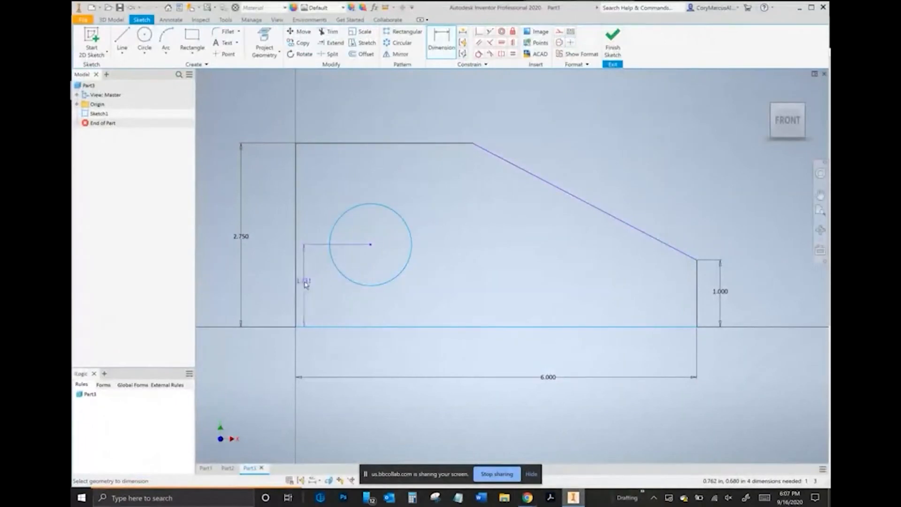
pyautogui.click(305, 285)
pyautogui.write('1.25')
pyautogui.press('Return')
# - Dimension the circle's center 1.5 in from the back edge and its diameter to 1 in, following the textbook drawing
pyautogui.hotkey('alt', 'Tab')
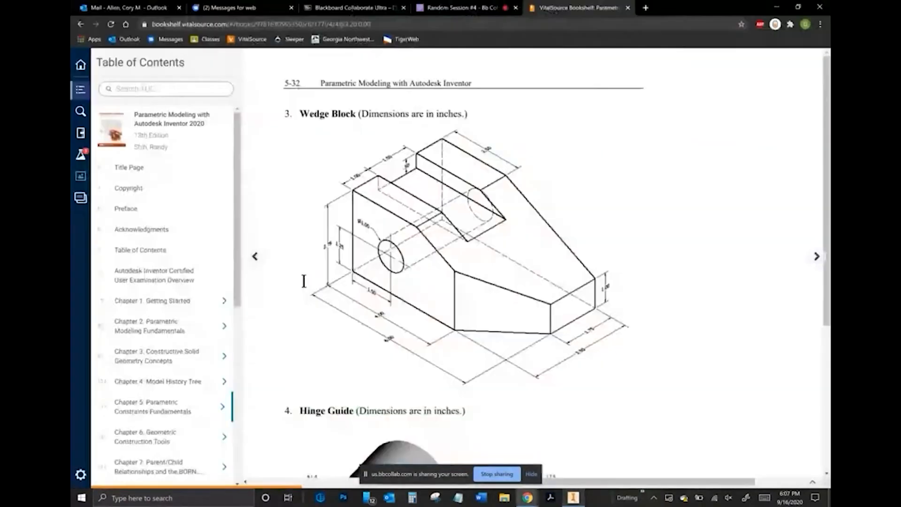
pyautogui.hotkey('alt', 'Tab')
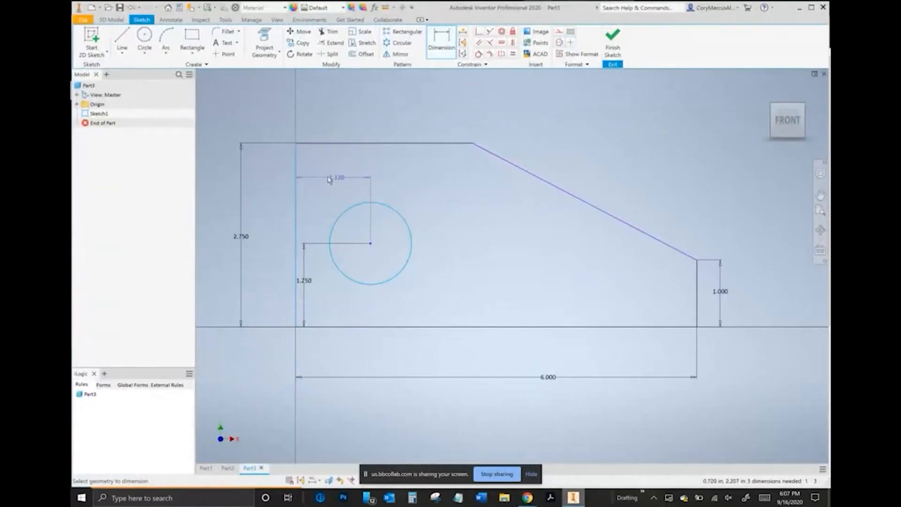
pyautogui.click(327, 178)
pyautogui.write('1.5')
pyautogui.hotkey('alt', 'Tab')
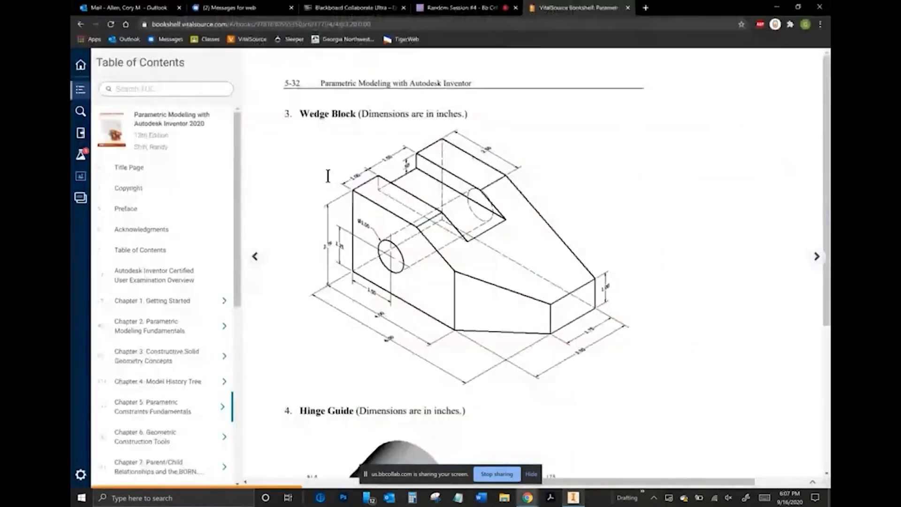
pyautogui.hotkey('alt', 'Tab')
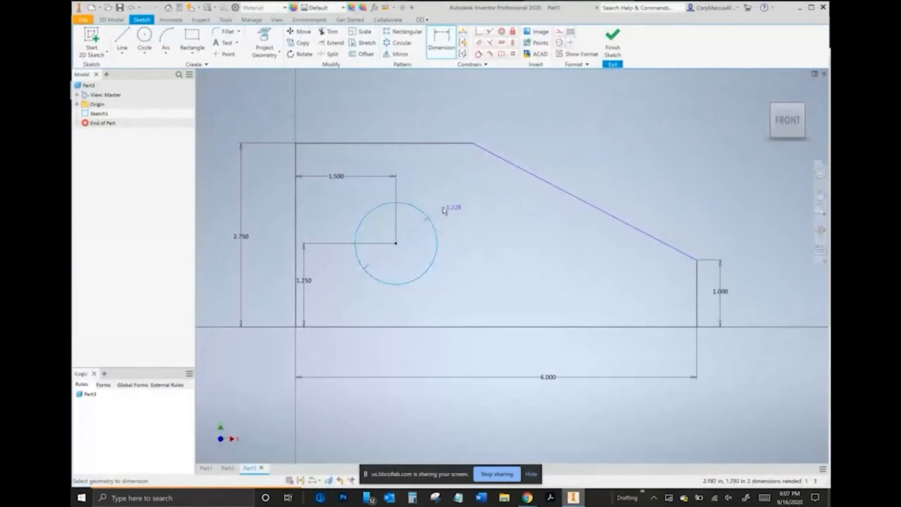
pyautogui.click(444, 210)
pyautogui.press('Return')
# - Dimension the horizontal top edge to 2.5 in as in the textbook and finish the sketch
pyautogui.hotkey('alt', 'Tab')
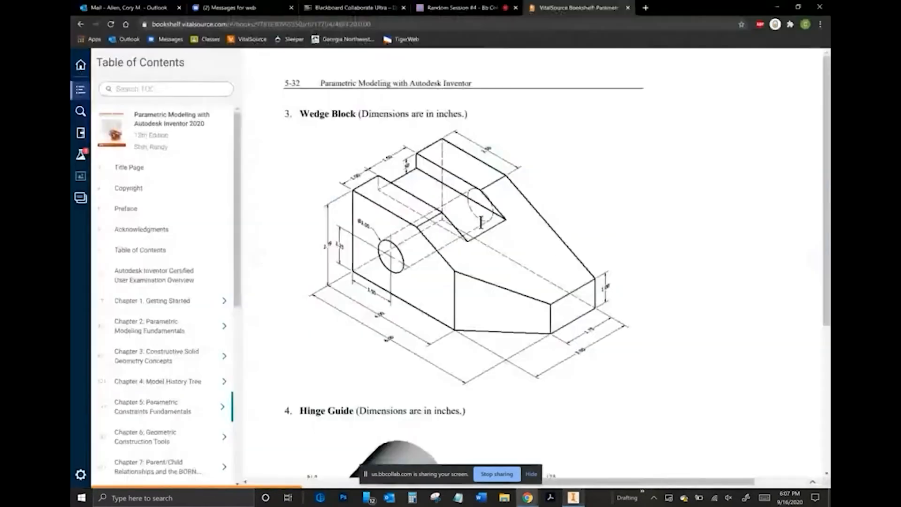
pyautogui.hotkey('alt', 'Tab')
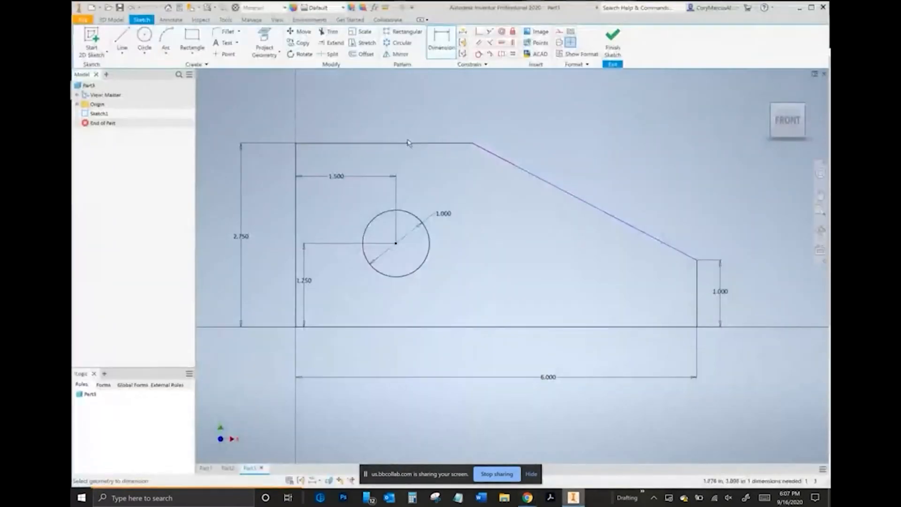
pyautogui.click(394, 107)
pyautogui.write('2.5')
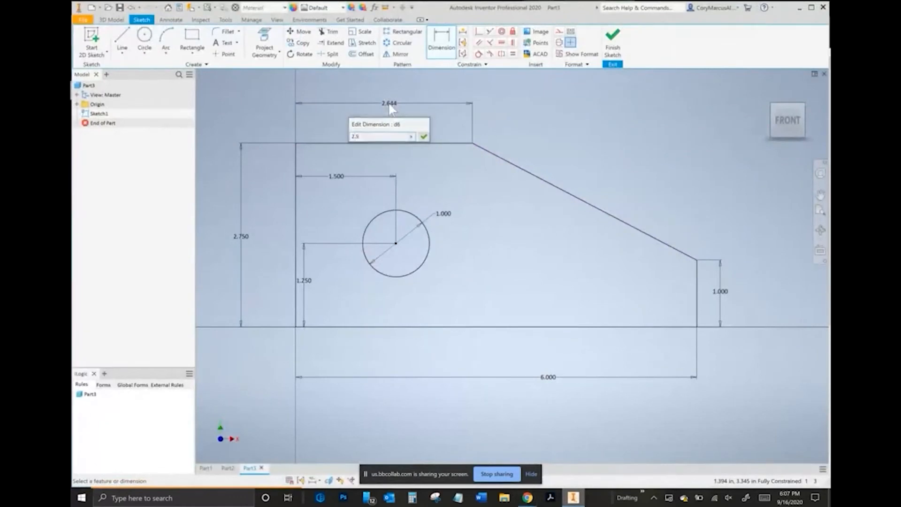
pyautogui.press('Return')
pyautogui.click(612, 42)
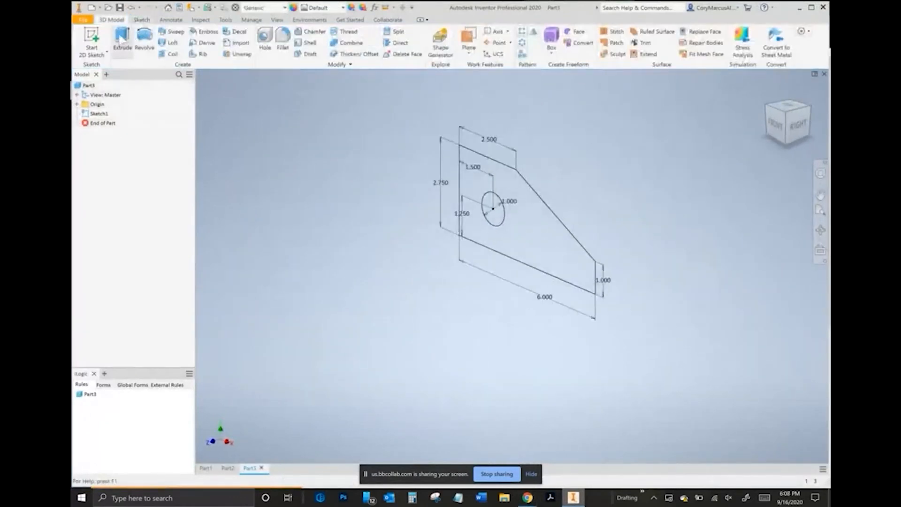
# - Extrude the profile around the circular hole symmetrically by 3.5 in, taking the block's width from the textbook drawing
pyautogui.click(122, 40)
pyautogui.click(544, 239)
pyautogui.click(273, 148)
pyautogui.click(528, 498)
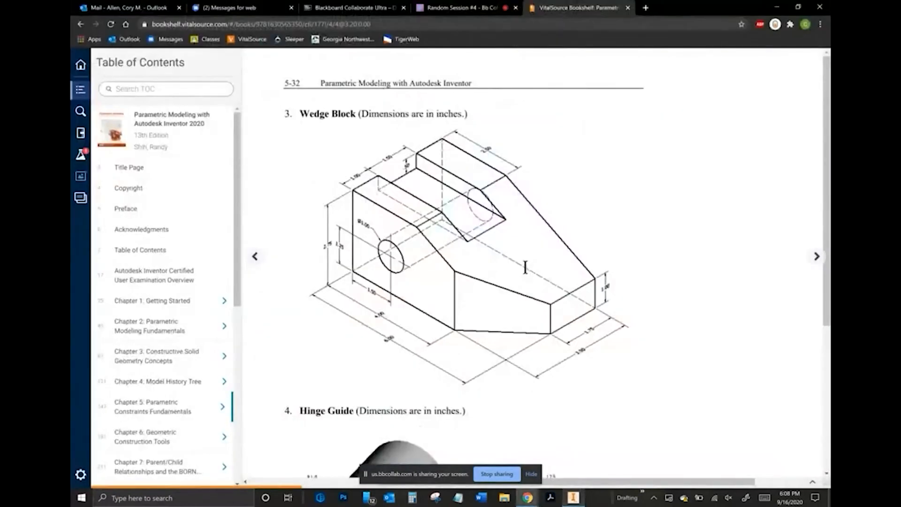
pyautogui.hotkey('alt', 'Tab')
pyautogui.hotkey('alt', 'Tab')
pyautogui.hotkey('alt', 'Tab')
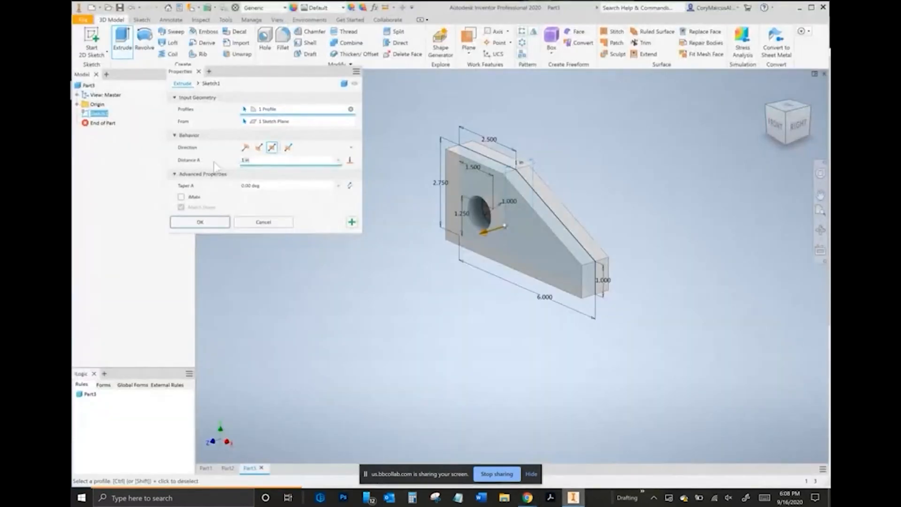
pyautogui.hotkey('alt', 'Tab')
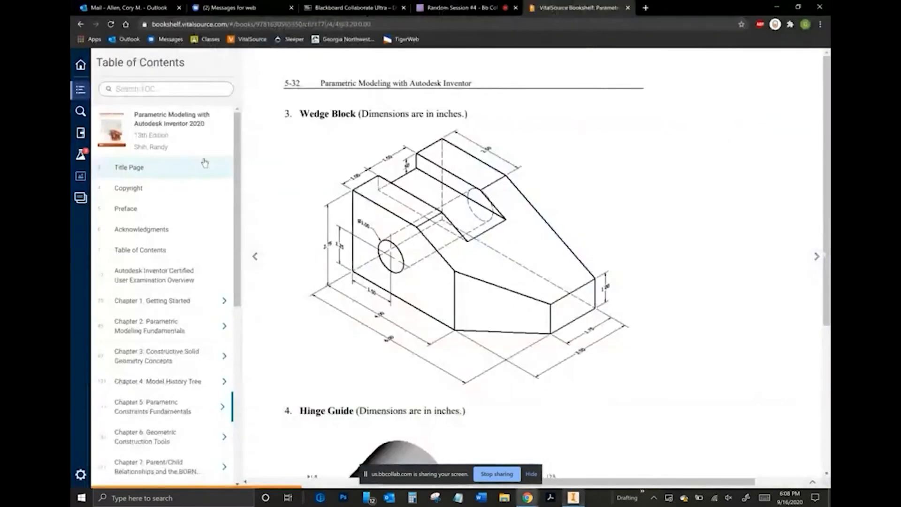
pyautogui.hotkey('alt', 'Tab')
pyautogui.press('Return')
# - Start a sketch on the block's top face and draw a closed right triangle overhanging the front corner, its vertical leg about 1.26 in long
pyautogui.click(91, 42)
pyautogui.click(486, 153)
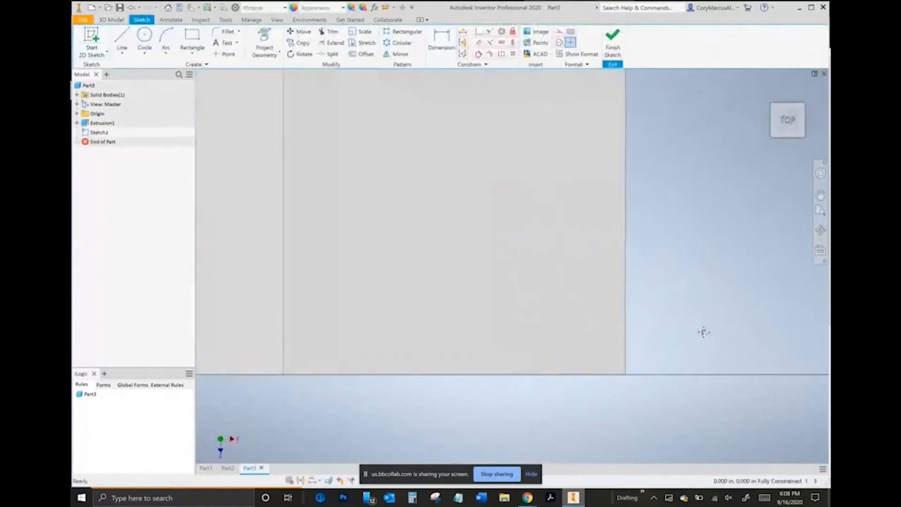
pyautogui.click(122, 40)
pyautogui.click(469, 386)
pyautogui.click(651, 263)
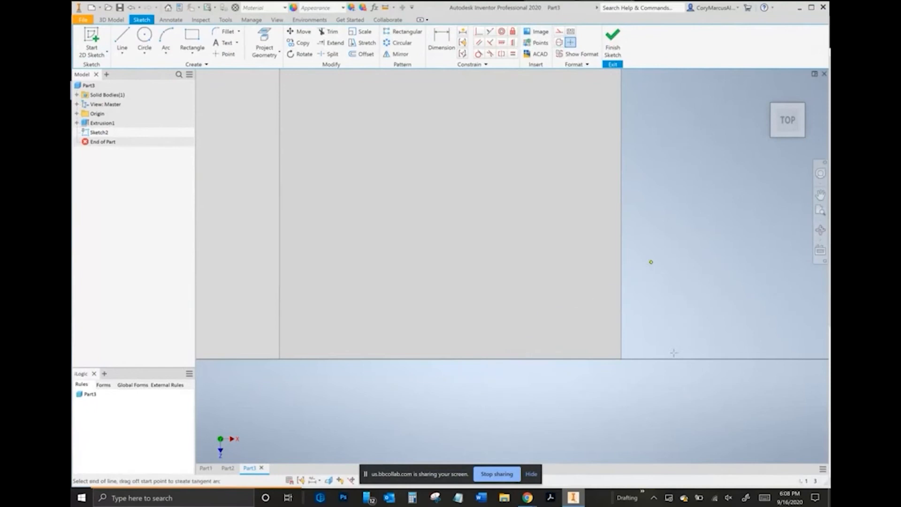
pyautogui.click(651, 386)
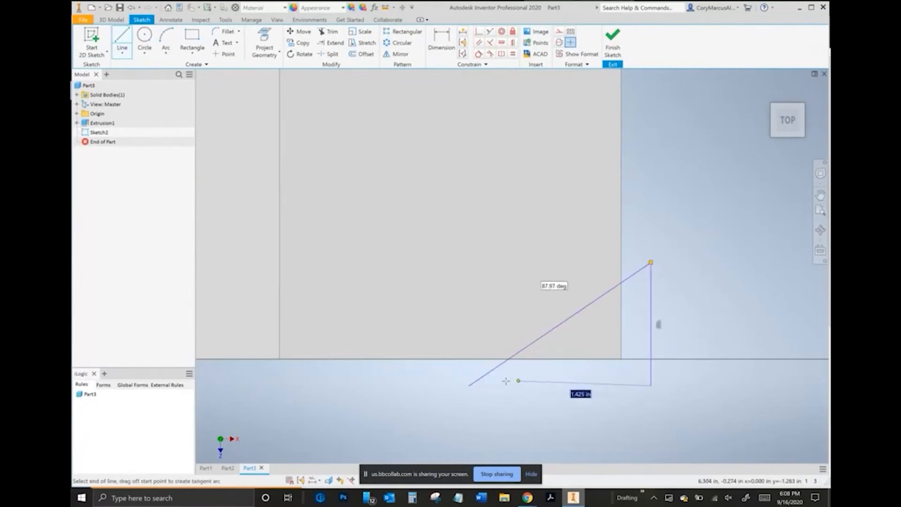
pyautogui.click(470, 386)
pyautogui.press('Escape')
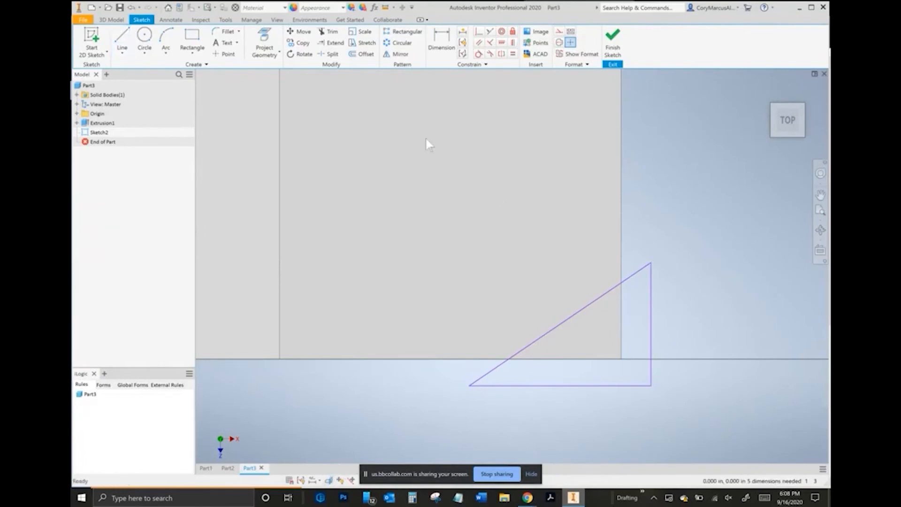
# - Project the block's front edge and make the triangle's two legs collinear with the block's side and front edges
pyautogui.click(265, 41)
pyautogui.click(622, 227)
pyautogui.click(490, 31)
pyautogui.click(568, 384)
pyautogui.click(570, 359)
pyautogui.click(652, 295)
pyautogui.click(622, 339)
pyautogui.press('Escape')
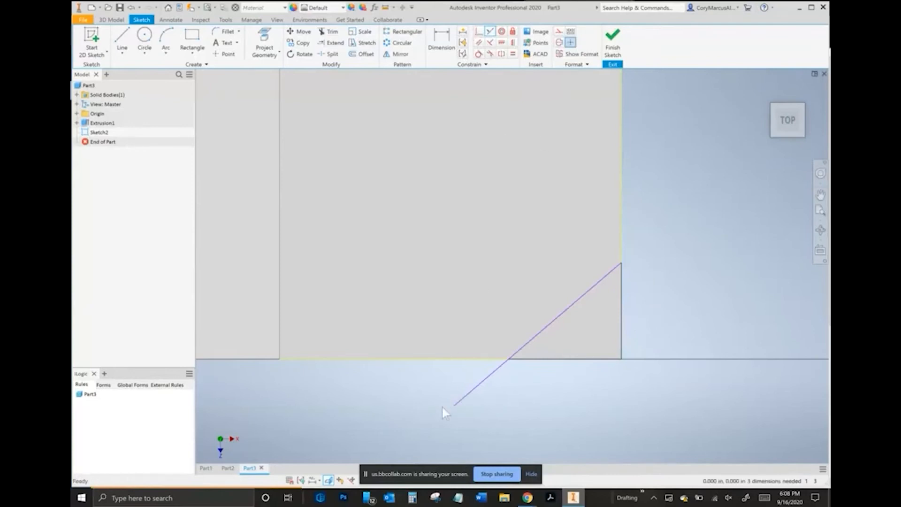
# - Make the sloped line's loose end coincident with the endpoint of the triangle's horizontal leg to close the corner
pyautogui.click(477, 31)
pyautogui.click(455, 406)
pyautogui.click(513, 361)
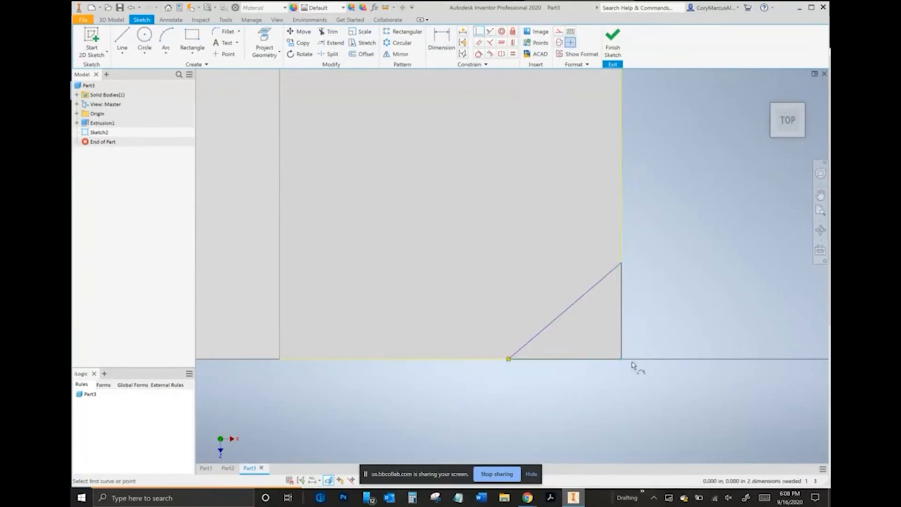
# - Dimension the sloped line's end on the front edge 1.75 in from the block's opposite side edge, following the textbook drawing
pyautogui.hotkey('alt', 'Tab')
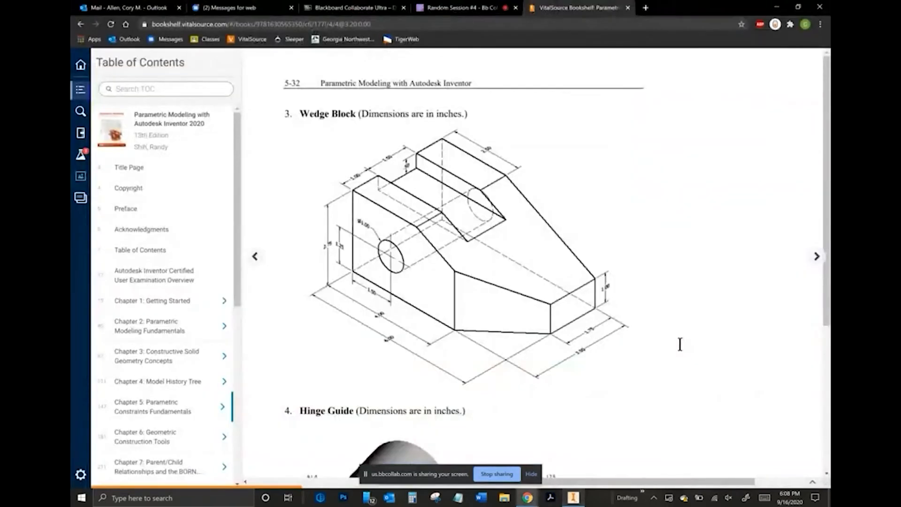
pyautogui.hotkey('alt', 'Tab')
pyautogui.press('d')
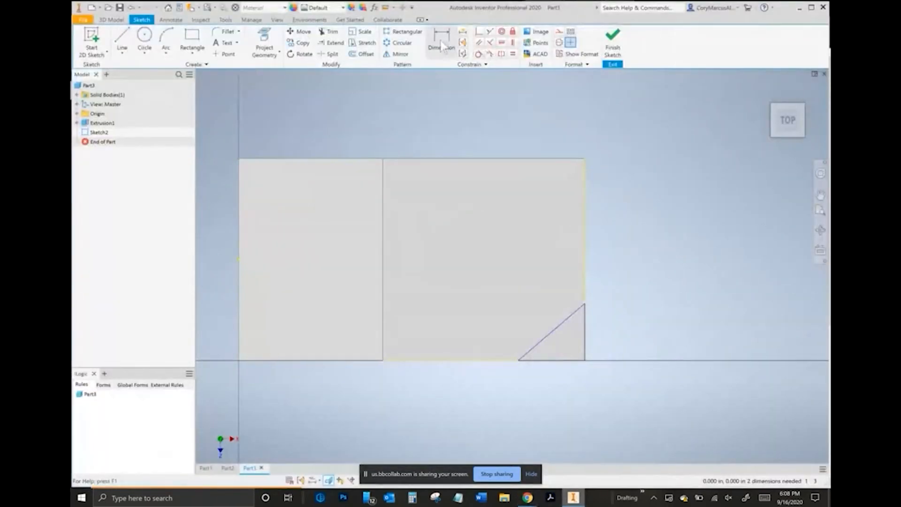
pyautogui.click(564, 159)
pyautogui.click(584, 304)
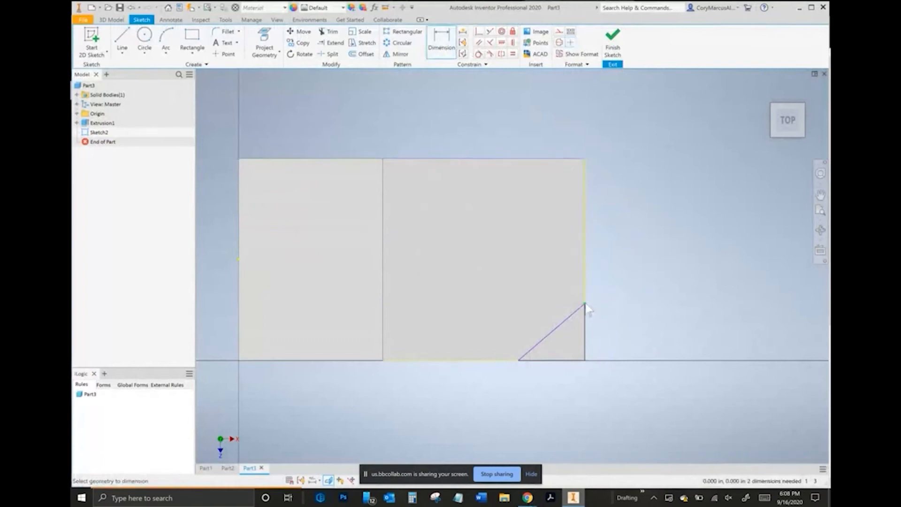
pyautogui.click(634, 230)
pyautogui.write('1.75')
pyautogui.press('Return')
# - Check the textbook drawing and dimension the sloped line's other end from the block's back edge
pyautogui.hotkey('alt', 'Tab')
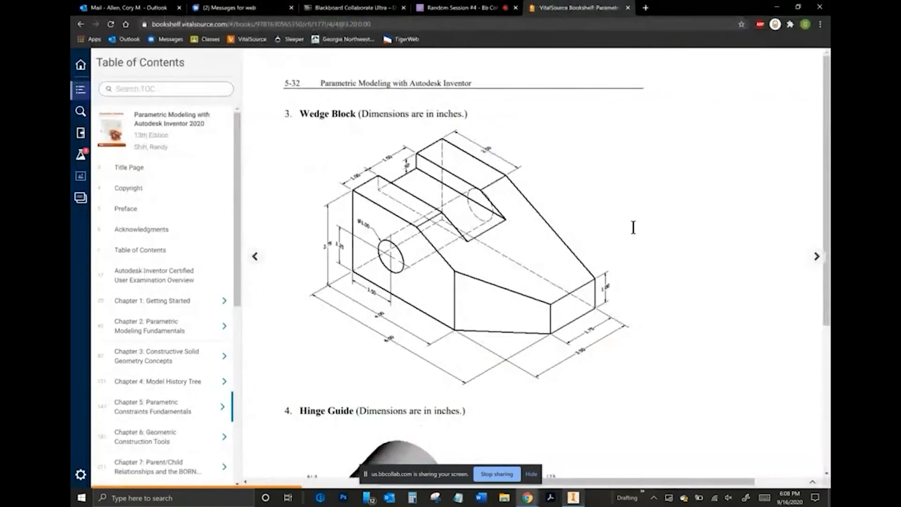
pyautogui.hotkey('alt', 'Tab')
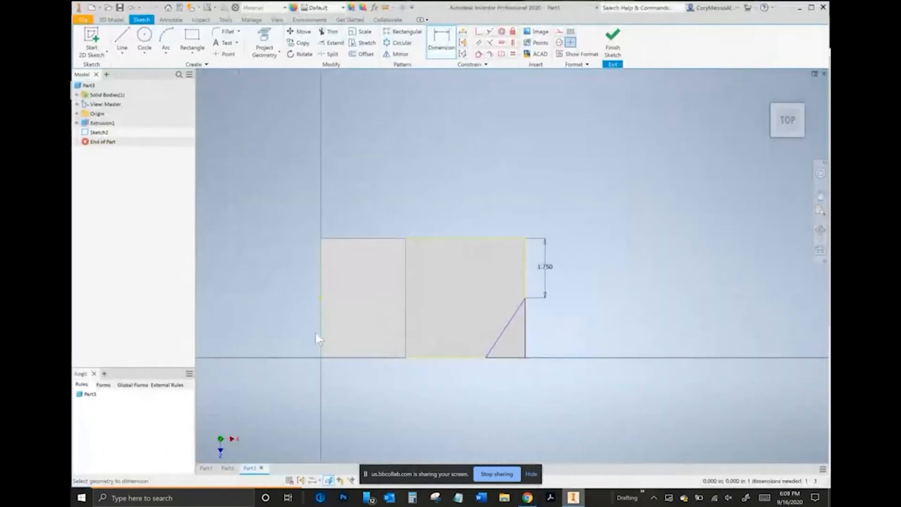
pyautogui.click(319, 330)
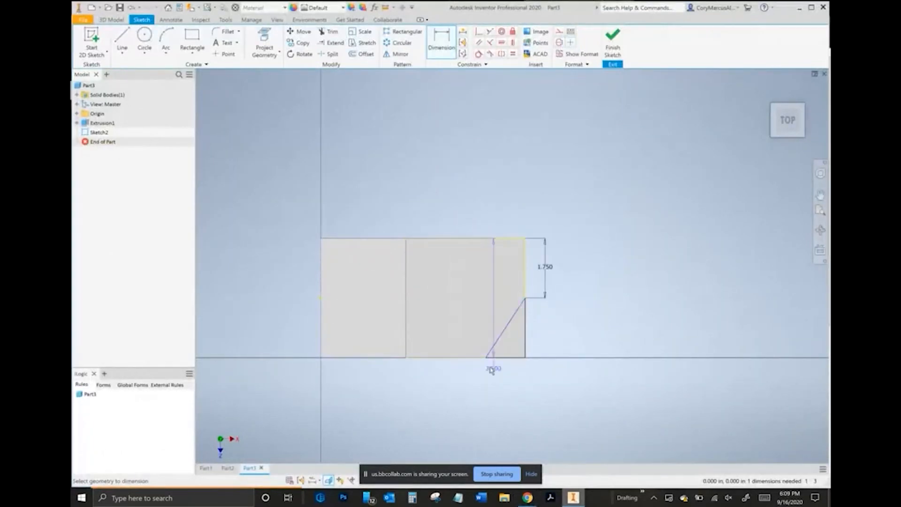
# - Dimension the diagonal's lower endpoint 4.000 in from the block's left edge and finish the corner sketch
pyautogui.click(439, 392)
pyautogui.write('4.8450692')
pyautogui.press('Return')
pyautogui.click(613, 44)
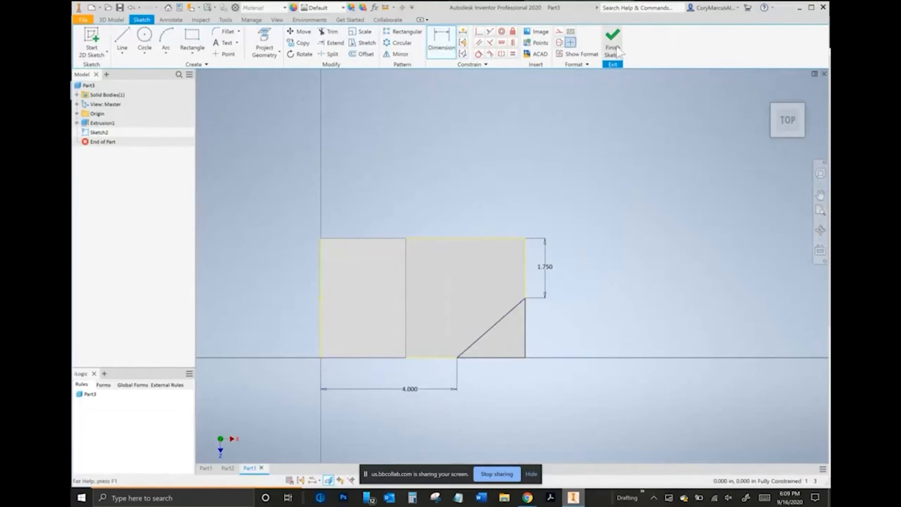
# - Extrude the triangular corner profile as a cut down through the whole block, with the direction flipped into the body
pyautogui.click(122, 40)
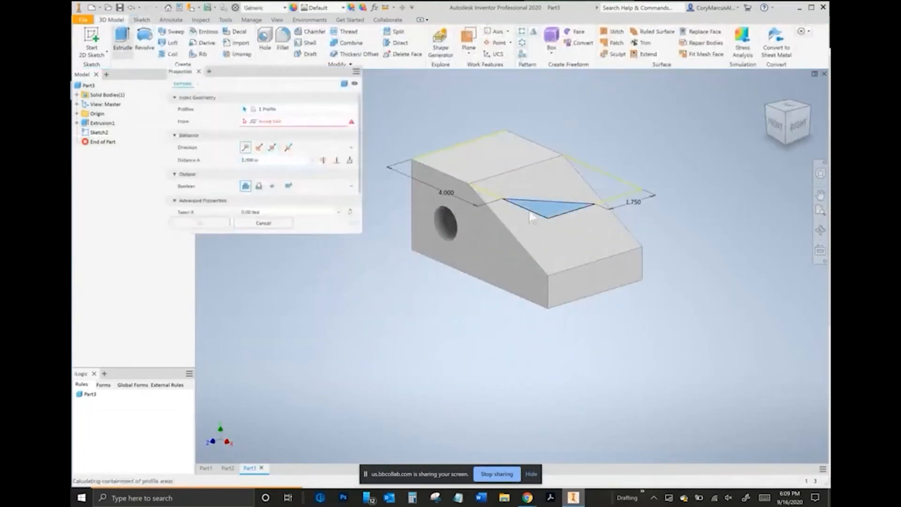
pyautogui.click(259, 147)
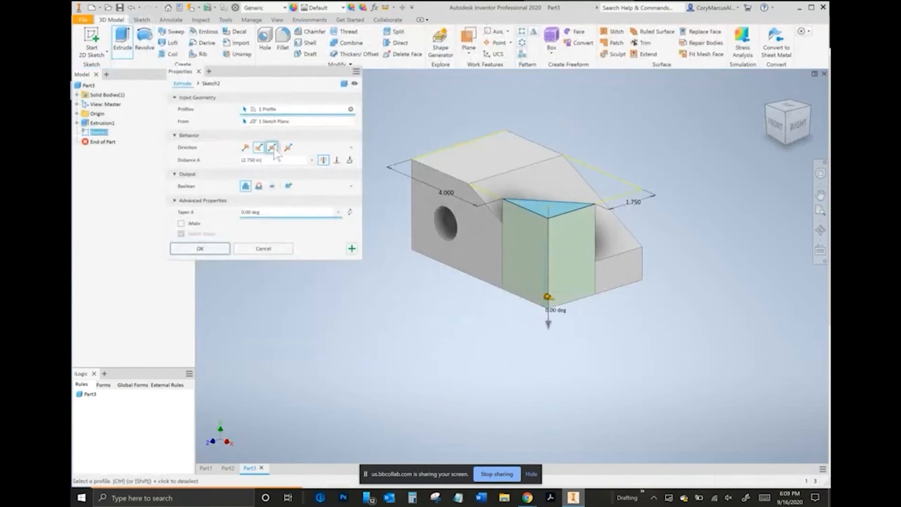
pyautogui.click(259, 186)
pyautogui.click(200, 248)
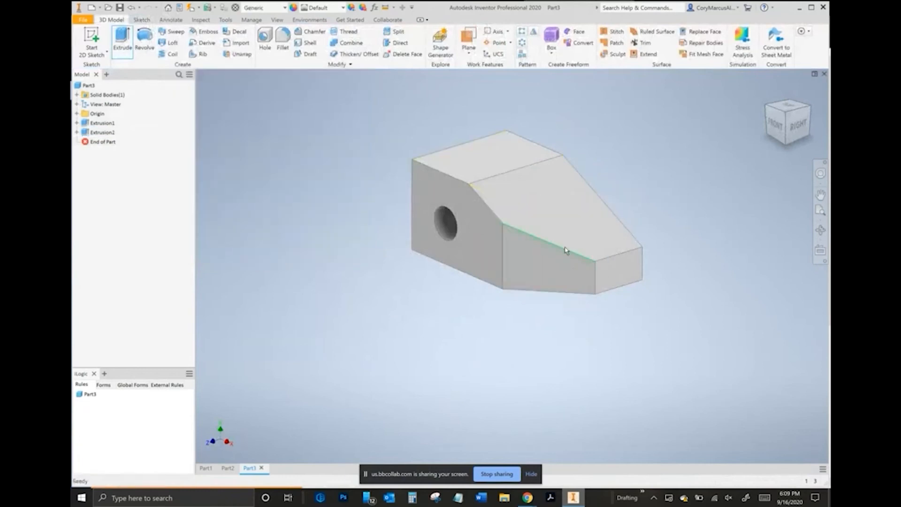
# - Check the Wedge Block drawing, then sketch a rectangle about 0.52 in tall across the top edge of the block's tall end face
pyautogui.moveTo(505, 251)
pyautogui.keyDown('shift'); pyautogui.mouseDown(button='middle')
pyautogui.moveTo(623, 255)
pyautogui.moveTo(564, 216)
pyautogui.mouseUp(button='middle'); pyautogui.keyUp('shift')
pyautogui.click(536, 195)
pyautogui.hotkey('alt', 'Tab')
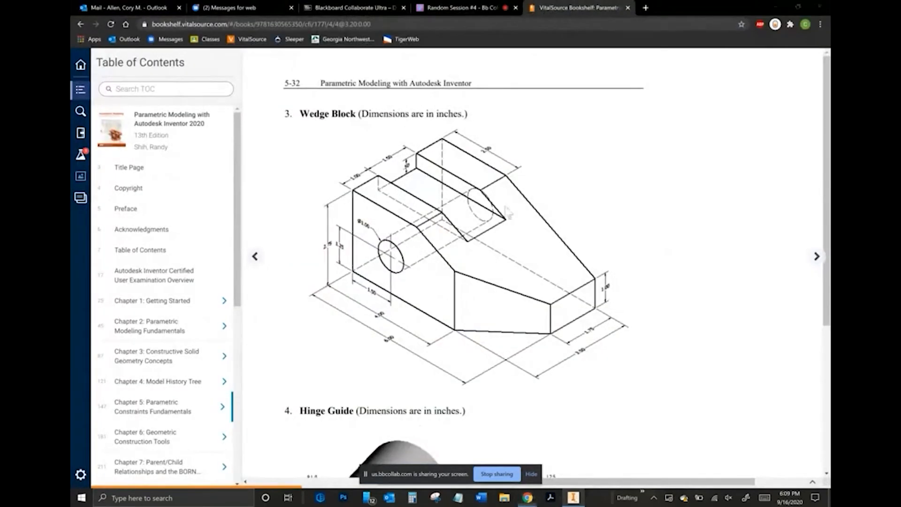
pyautogui.hotkey('alt', 'Tab')
pyautogui.click(192, 40)
pyautogui.click(470, 181)
pyautogui.click(590, 222)
# - Dimension the slot rectangle 1.5 in wide and 0.5 in tall
pyautogui.click(447, 48)
pyautogui.click(528, 182)
pyautogui.click(520, 167)
pyautogui.write('1.5')
pyautogui.press('Return')
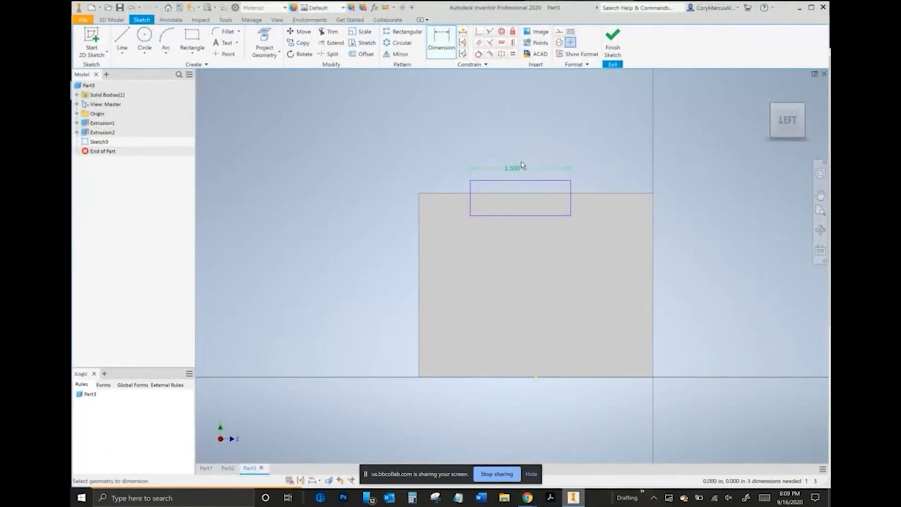
pyautogui.click(447, 188)
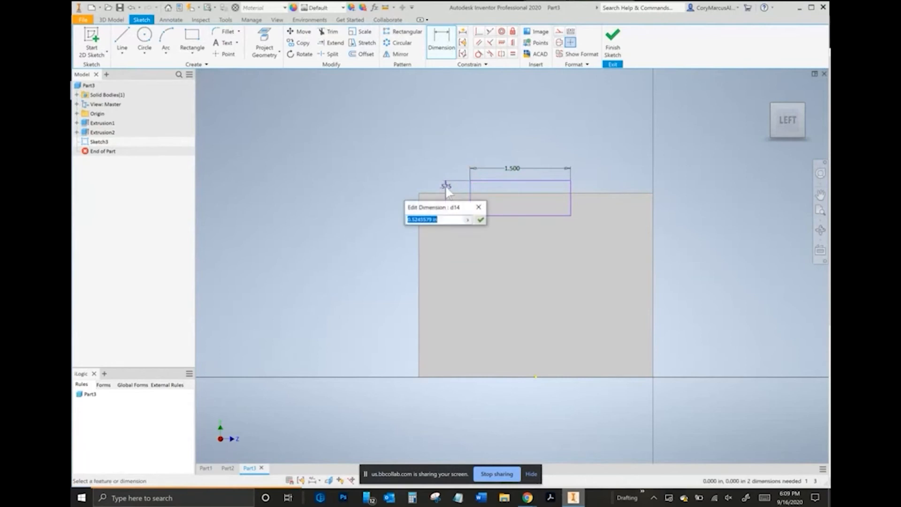
pyautogui.write('.5')
pyautogui.press('Return')
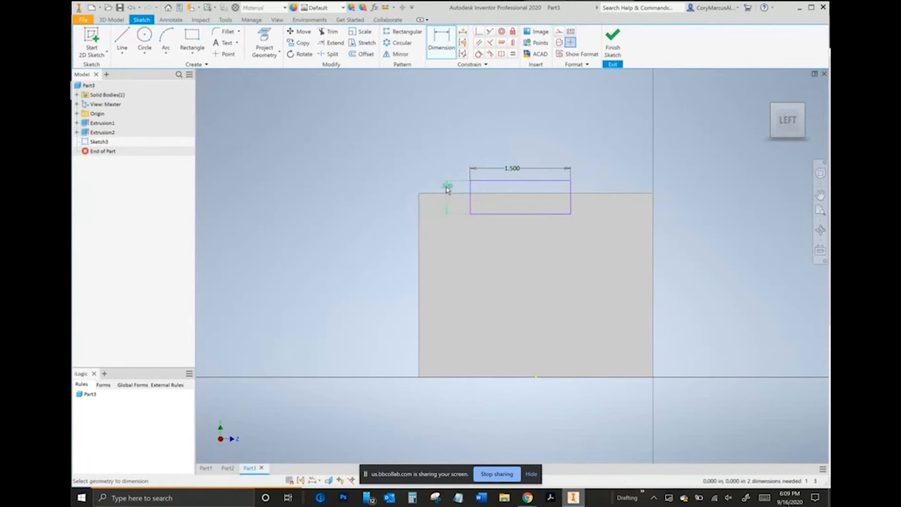
# - Make the rectangle's top edge collinear with the top edge of the block's end face
pyautogui.click(491, 32)
pyautogui.click(533, 182)
pyautogui.click(543, 193)
pyautogui.scroll(3, 539, 248)
pyautogui.press('Escape')
pyautogui.moveTo(532, 209); pyautogui.dragTo(561, 245, button='middle')
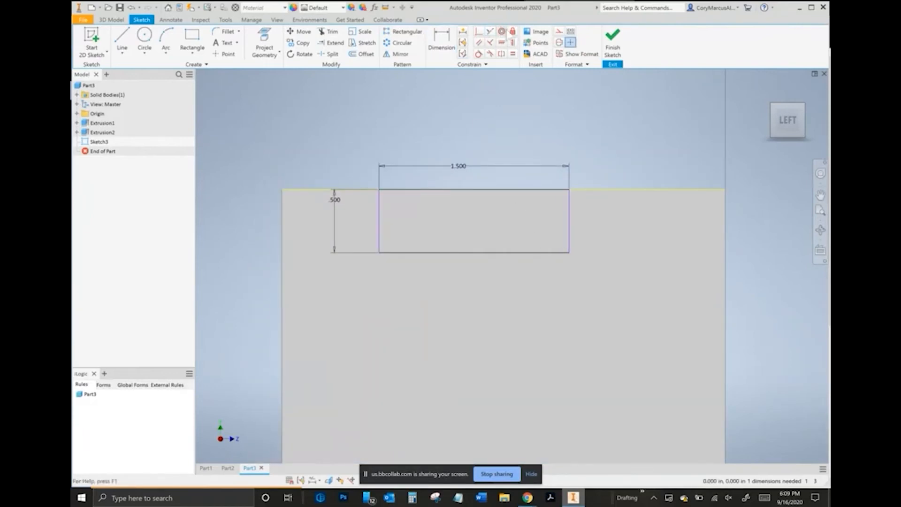
# - Centre the rectangle on the end face by vertically aligning its top-edge midpoint with the face's edge midpoint, and finish the sketch
pyautogui.click(513, 43)
pyautogui.click(504, 190)
pyautogui.rightClick(642, 130)
pyautogui.click(619, 128)
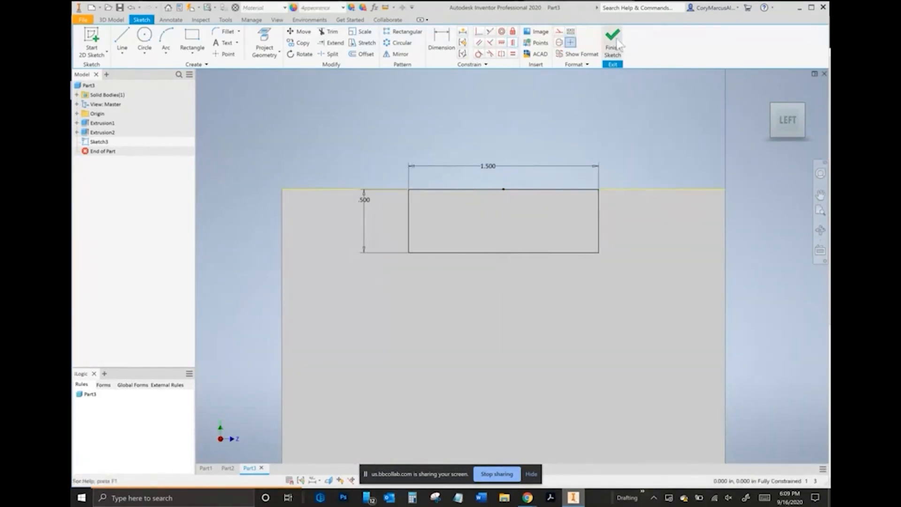
pyautogui.click(614, 42)
# - Extrude the 1.5 by 0.5 in rectangle as a cut through all of the block, with the direction flipped into the body
pyautogui.press('e')
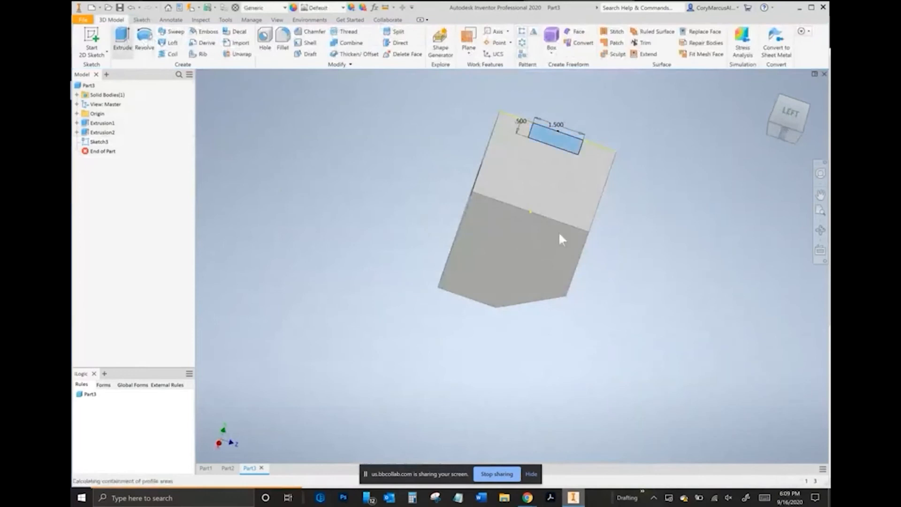
pyautogui.moveTo(558, 233); pyautogui.dragTo(404, 296, button='middle')
pyautogui.click(325, 160)
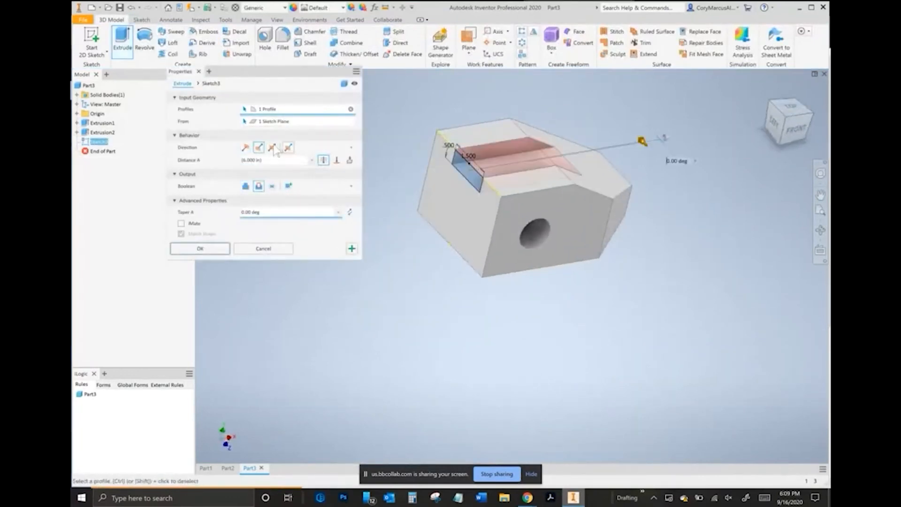
pyautogui.click(272, 148)
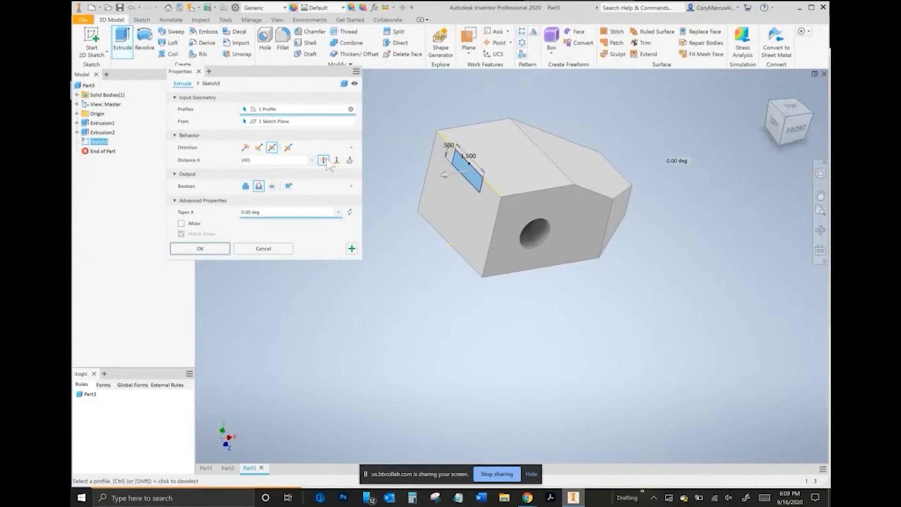
pyautogui.click(258, 148)
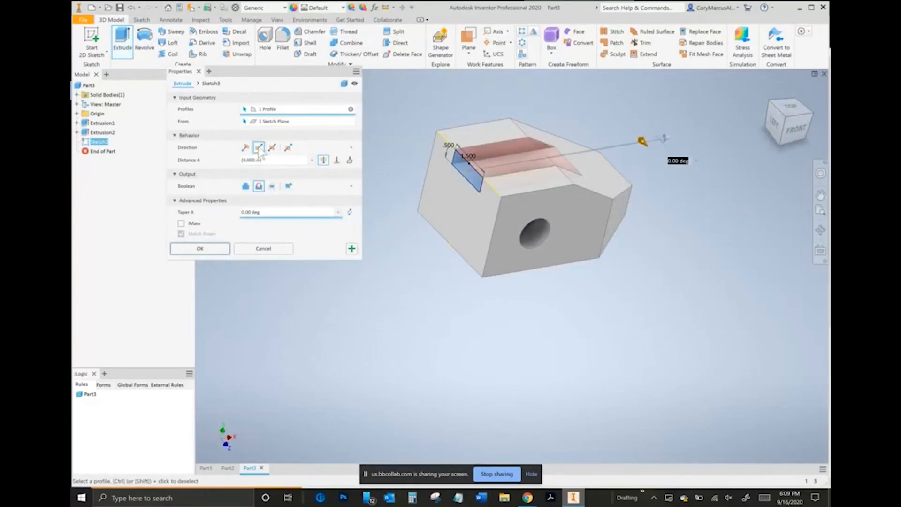
pyautogui.click(219, 250)
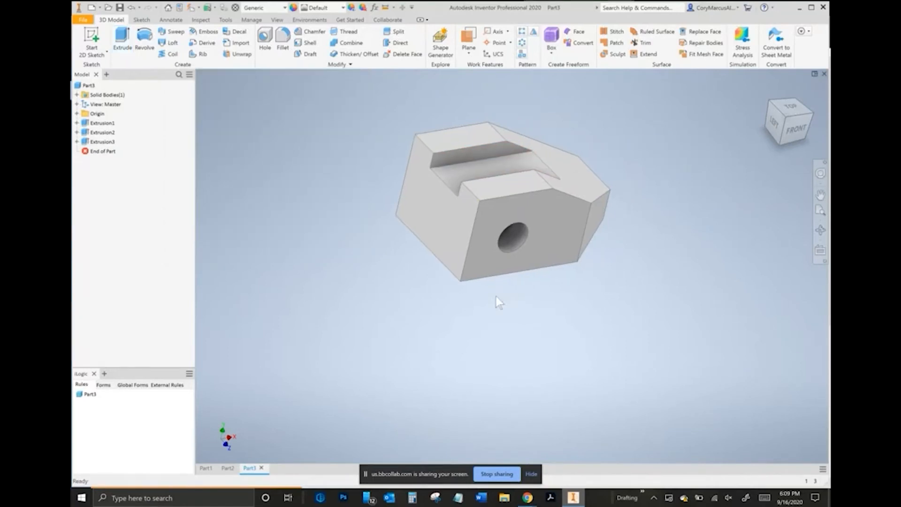
# - Set the part to its isometric home view and compare it with the Wedge Block drawing in the textbook
pyautogui.hotkey('alt', 'Tab')
pyautogui.hotkey('alt', 'Tab')
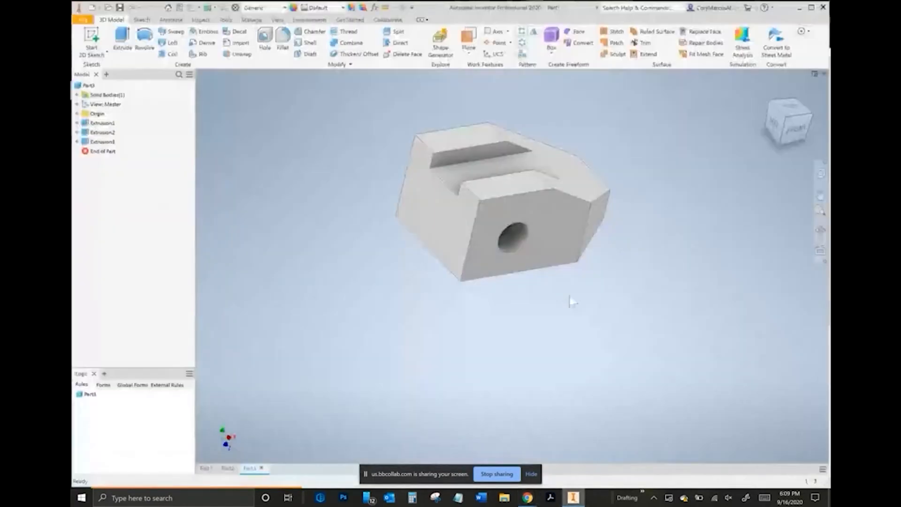
pyautogui.keyDown('shift'); pyautogui.moveTo(529, 291); pyautogui.dragTo(476, 281, button='middle'); pyautogui.keyUp('shift')
pyautogui.press('F6')
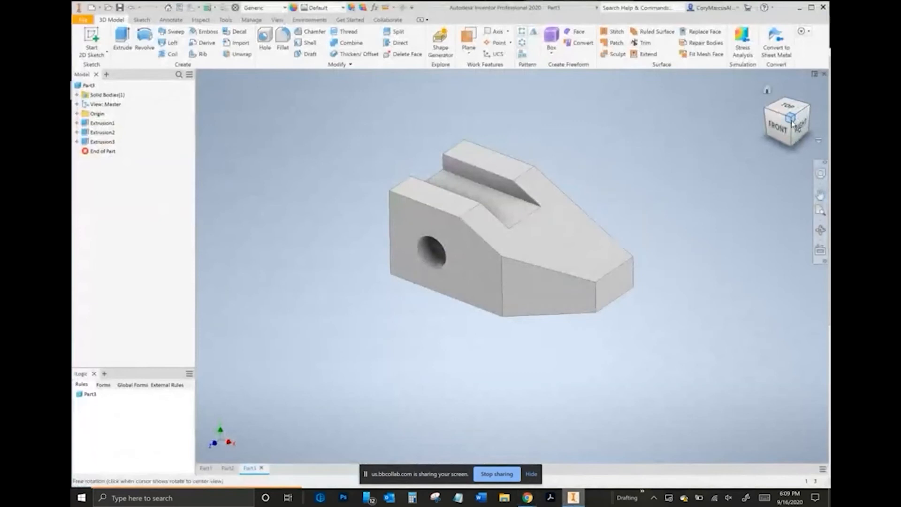
pyautogui.hotkey('alt', 'Tab')
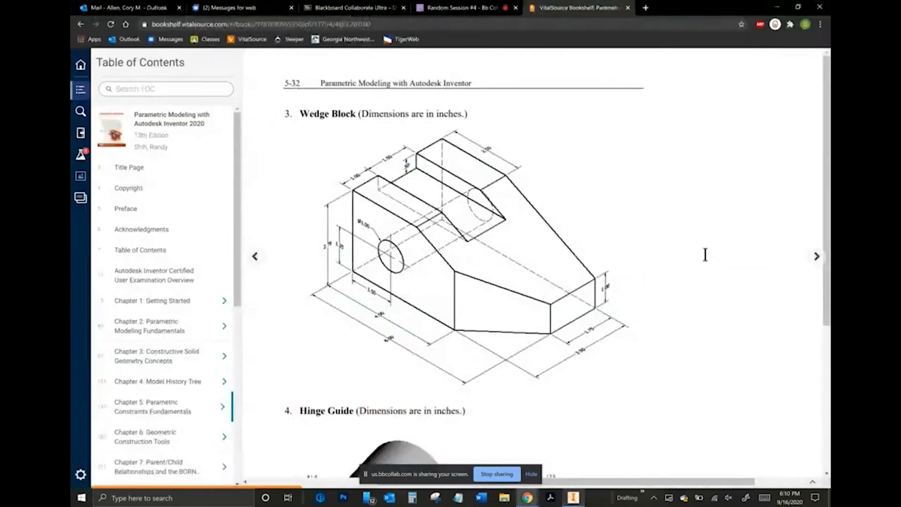
pyautogui.hotkey('alt', 'Tab')
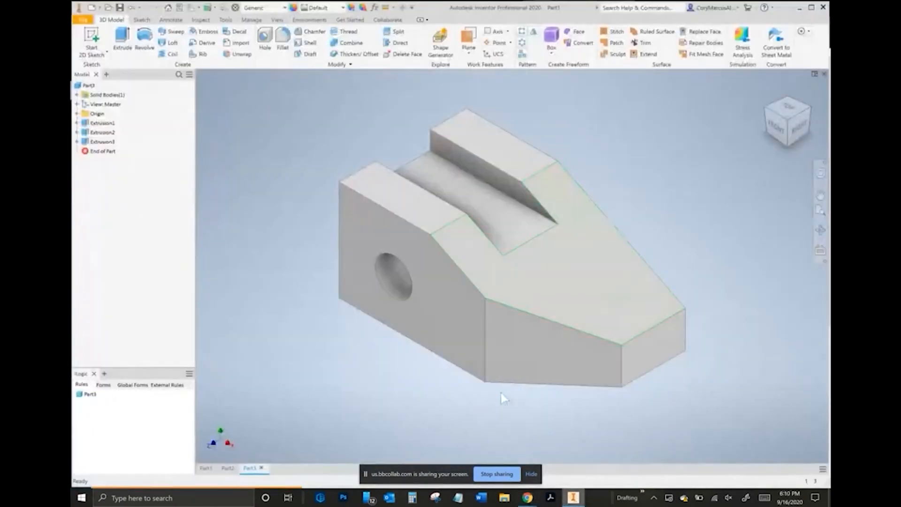
# - Switch to the textbook and review the Hinge Guide drawing in exercise 4
pyautogui.hotkey('alt', 'Tab')
pyautogui.scroll(-7, 498, 324)
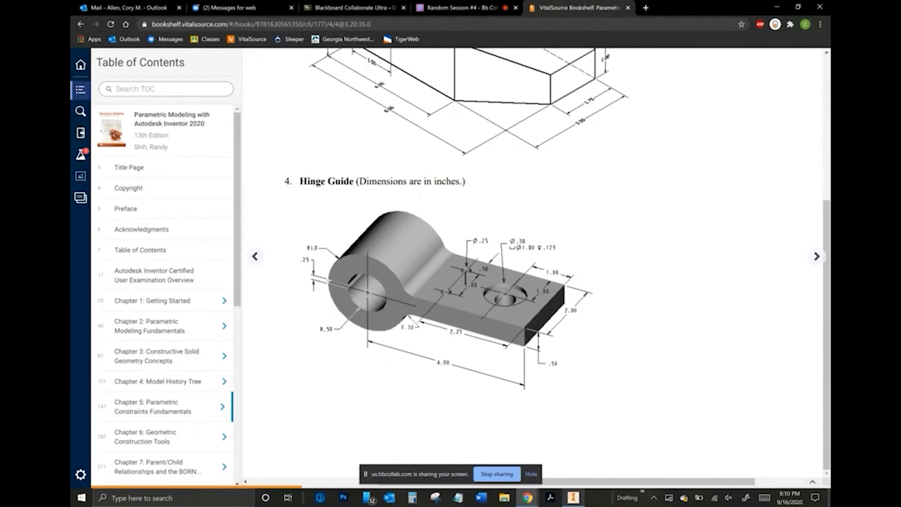
pyautogui.hotkey('alt', 'Tab')
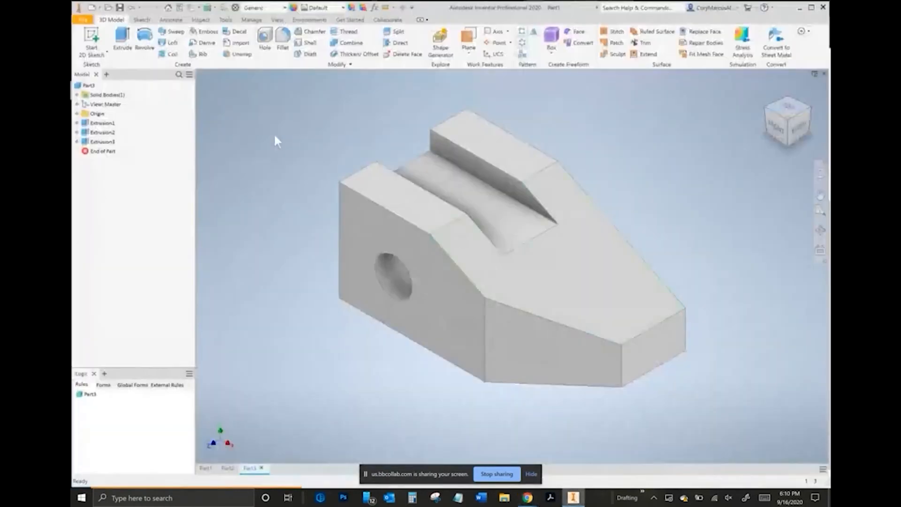
# - Create a new part and start a 2D sketch on its front origin plane
pyautogui.click(91, 8)
pyautogui.hotkey('alt', 'Tab')
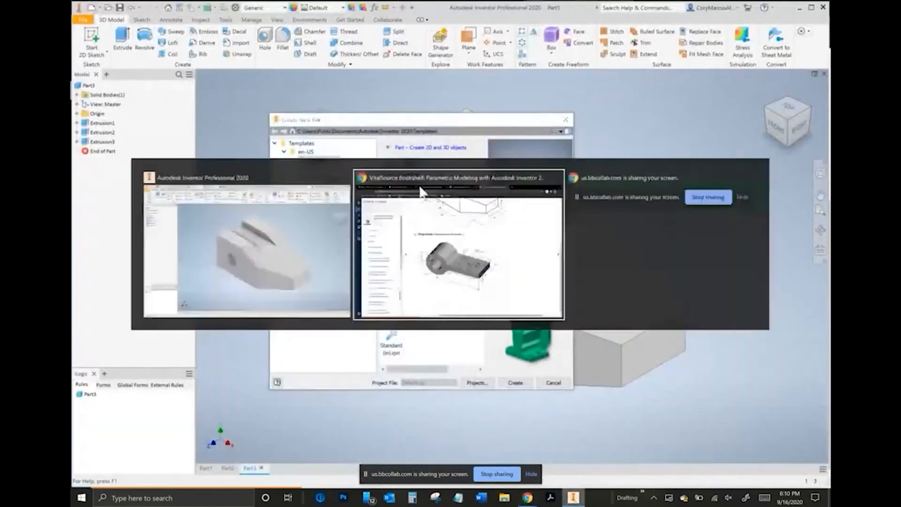
pyautogui.hotkey('alt', 'Tab')
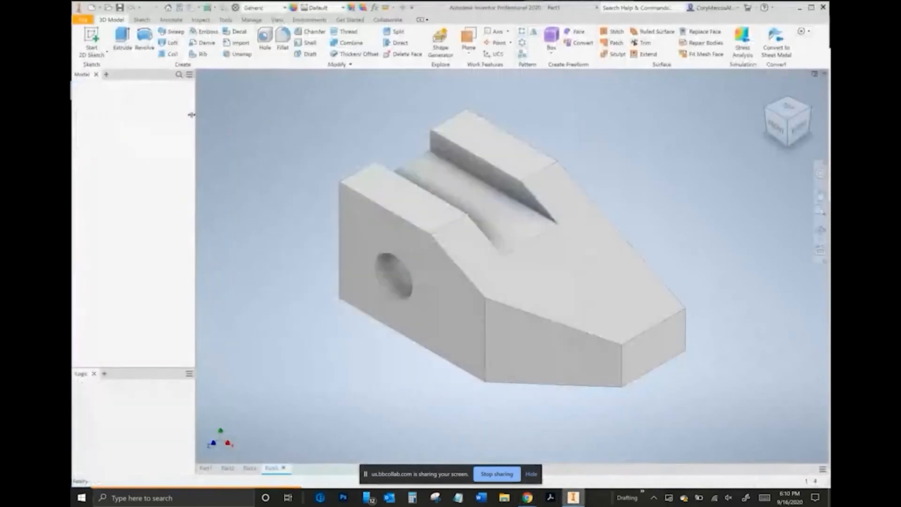
pyautogui.click(93, 40)
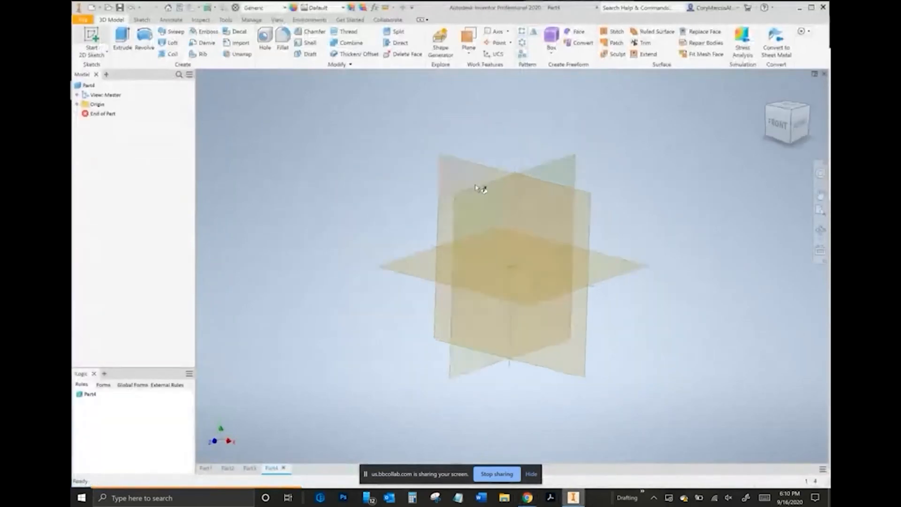
pyautogui.click(628, 218)
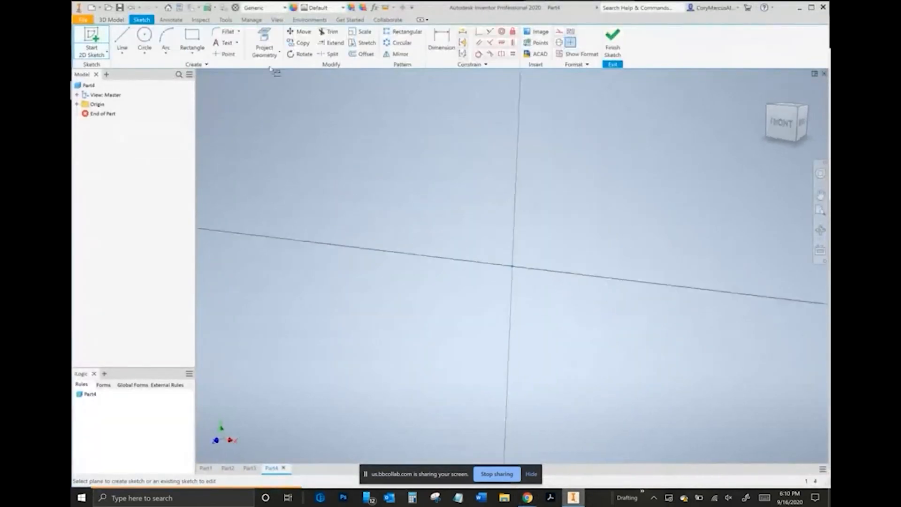
# - Sketch a circle about 1 in in radius centred on the origin and offset it inward to make a concentric inner circle
pyautogui.click(144, 38)
pyautogui.click(512, 266)
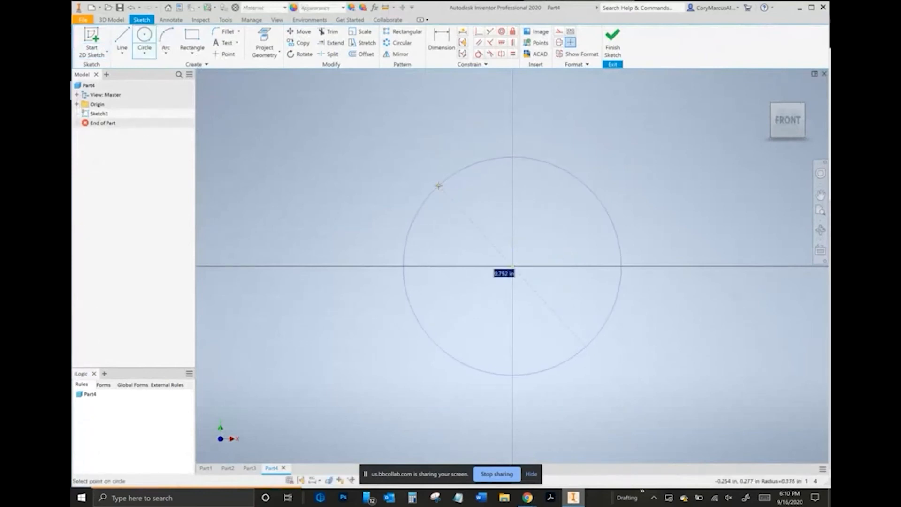
pyautogui.hotkey('alt', 'Tab')
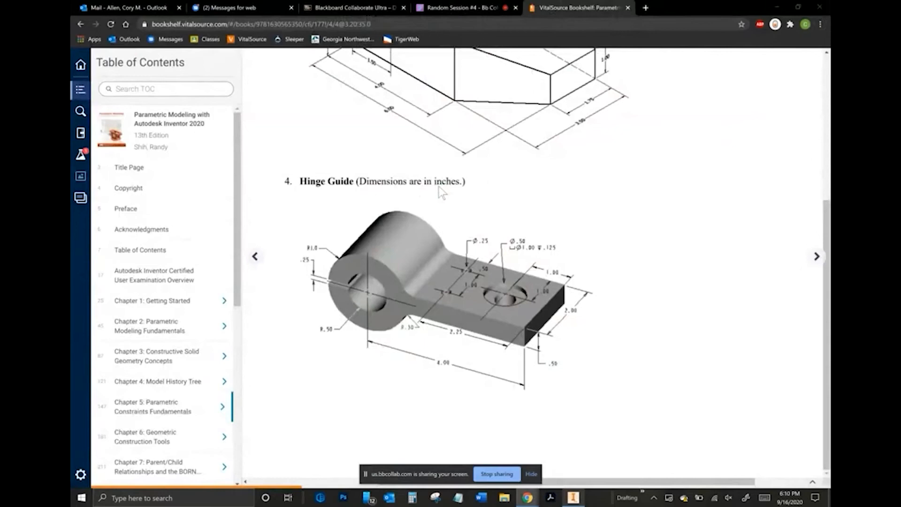
pyautogui.hotkey('alt', 'Tab')
pyautogui.click(378, 160)
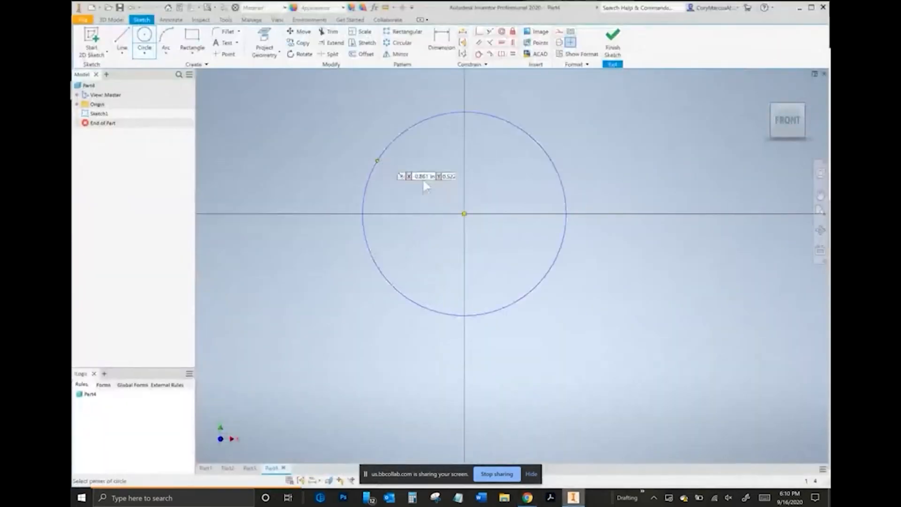
pyautogui.click(362, 54)
pyautogui.click(396, 140)
pyautogui.click(414, 170)
# - Sketch the hinge arm as two horizontal lines about 2.1 in long, starting inside the inner circle and joined by a vertical end line
pyautogui.click(122, 38)
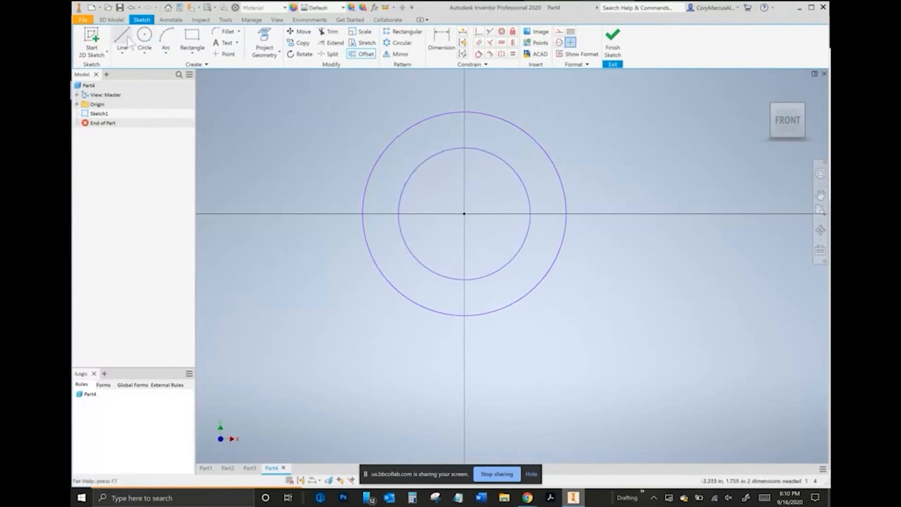
pyautogui.click(494, 191)
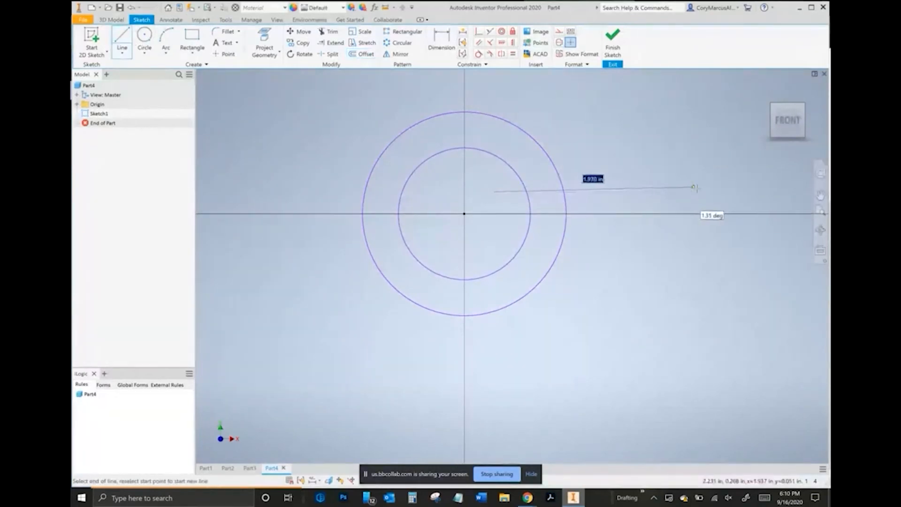
pyautogui.click(712, 191)
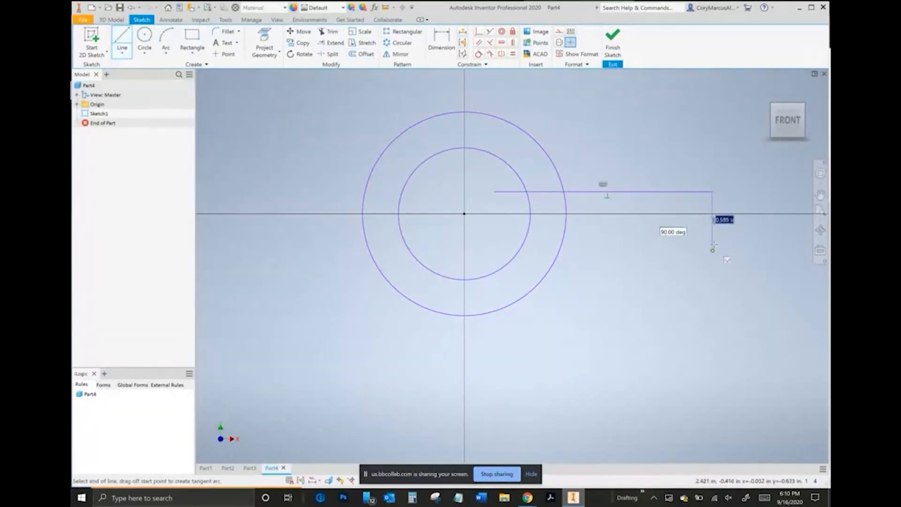
pyautogui.click(713, 241)
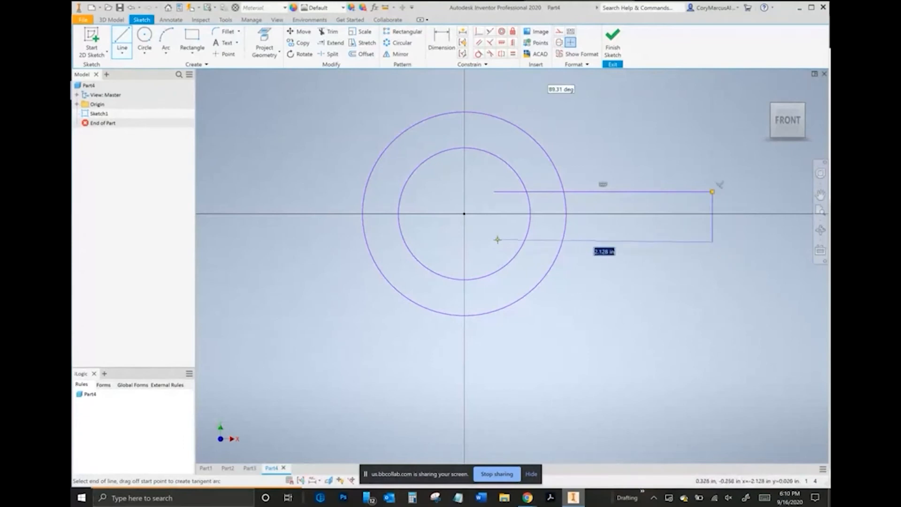
pyautogui.click(504, 242)
pyautogui.press('Escape')
# - Trim the arm's lines back to the outer circle and remove the outer circle's arc between them
pyautogui.click(329, 31)
pyautogui.click(507, 192)
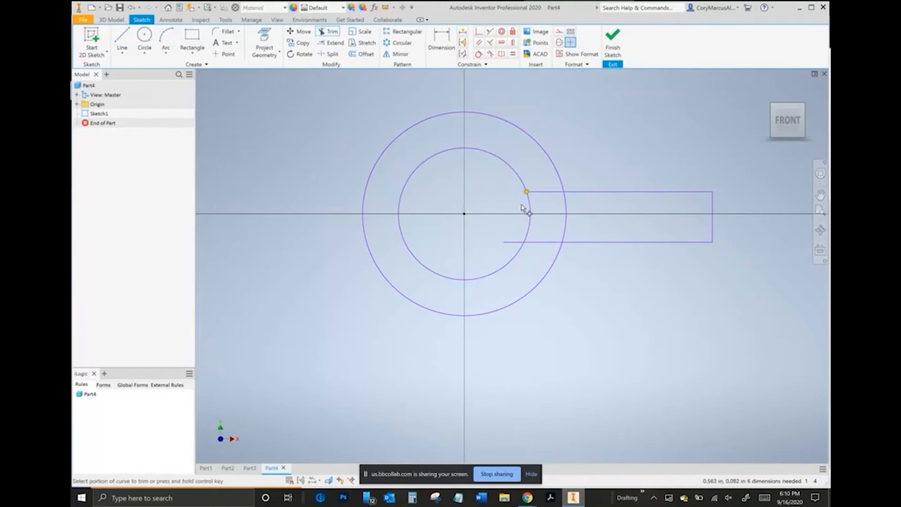
pyautogui.hotkey('alt', 'Tab')
pyautogui.hotkey('alt', 'Tab')
pyautogui.click(566, 211)
pyautogui.click(514, 242)
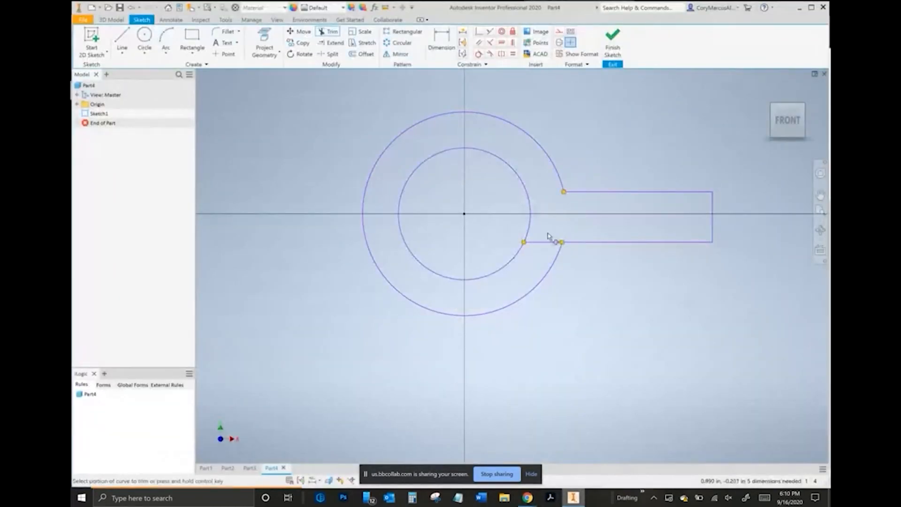
# - Sketch two horizontal lines about 0.9 in long across the ring opposite the arm and trim them and the arcs into an open slot
pyautogui.hotkey('alt', 'Tab')
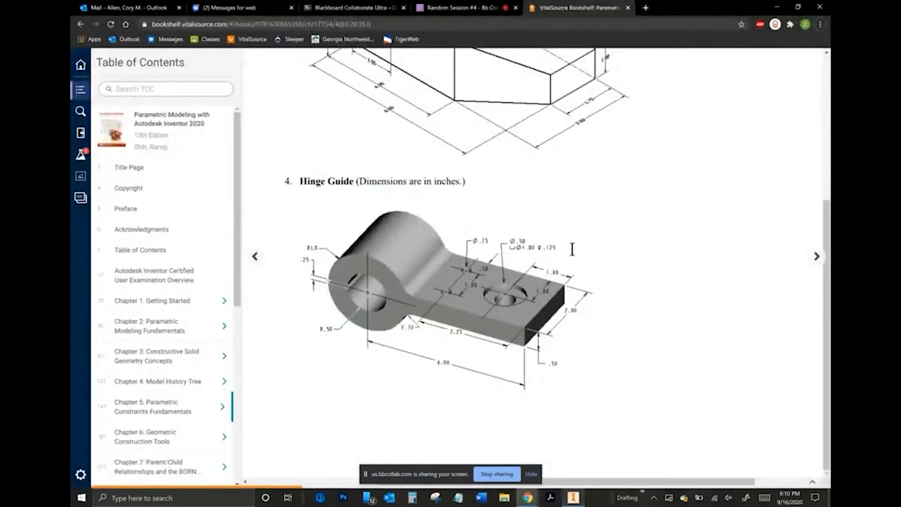
pyautogui.hotkey('alt', 'Tab')
pyautogui.press('l')
pyautogui.click(340, 196)
pyautogui.doubleClick(424, 195)
pyautogui.click(331, 233)
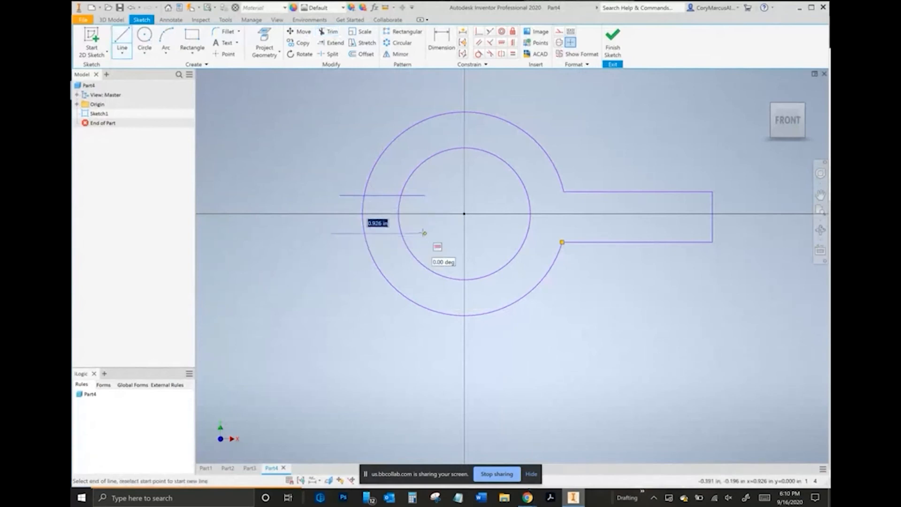
pyautogui.doubleClick(416, 233)
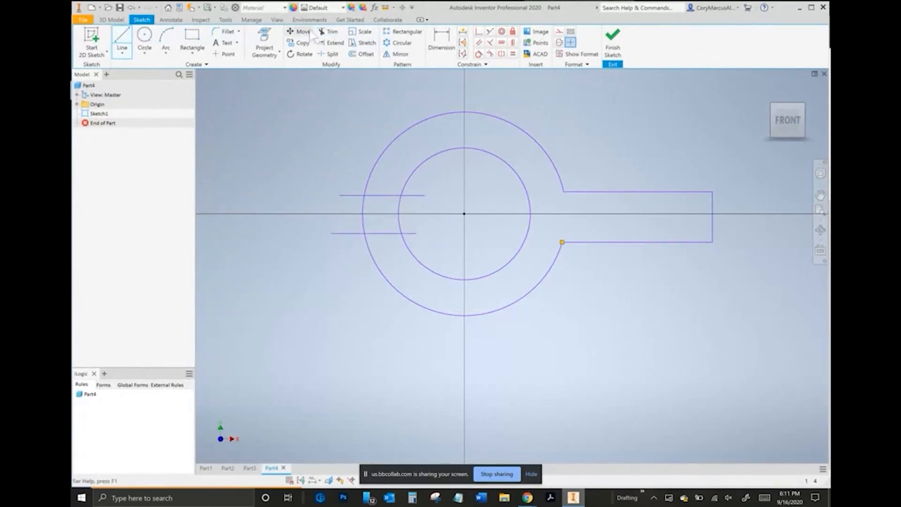
pyautogui.click(329, 31)
pyautogui.moveTo(405, 200)
pyautogui.mouseDown()
pyautogui.moveTo(416, 201)
pyautogui.moveTo(399, 227)
pyautogui.moveTo(416, 222)
pyautogui.mouseUp()
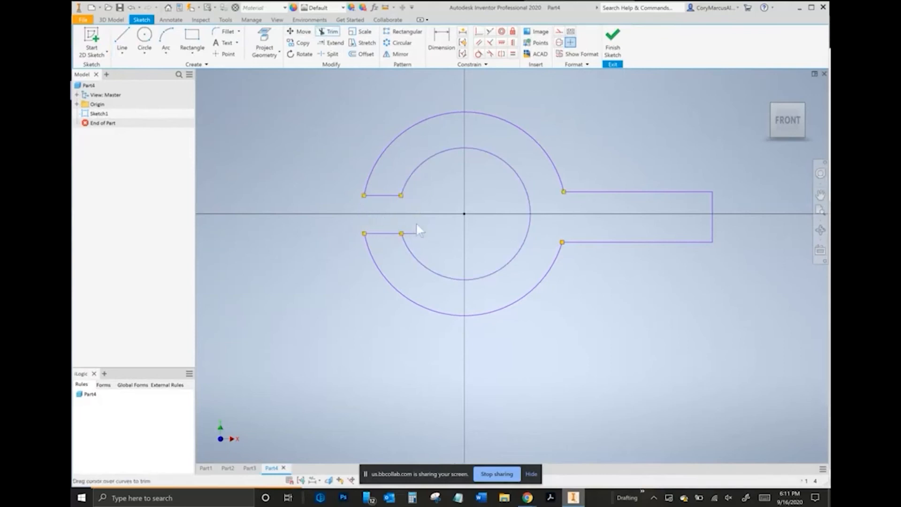
# - Dimension the ring's upper outer arc to a 1 in radius and the inner arc to a 0.5 in radius
pyautogui.scroll(5, 430, 231)
pyautogui.click(441, 47)
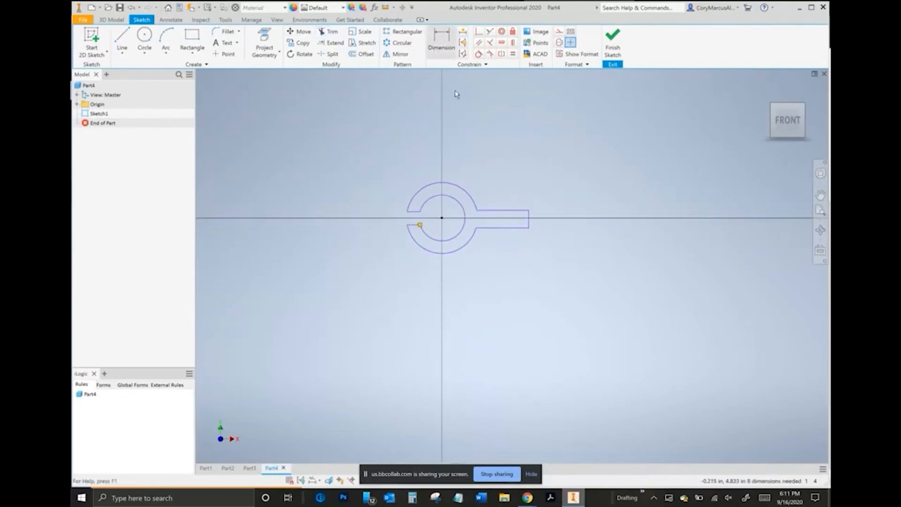
pyautogui.click(439, 184)
pyautogui.write('1')
pyautogui.press('Return')
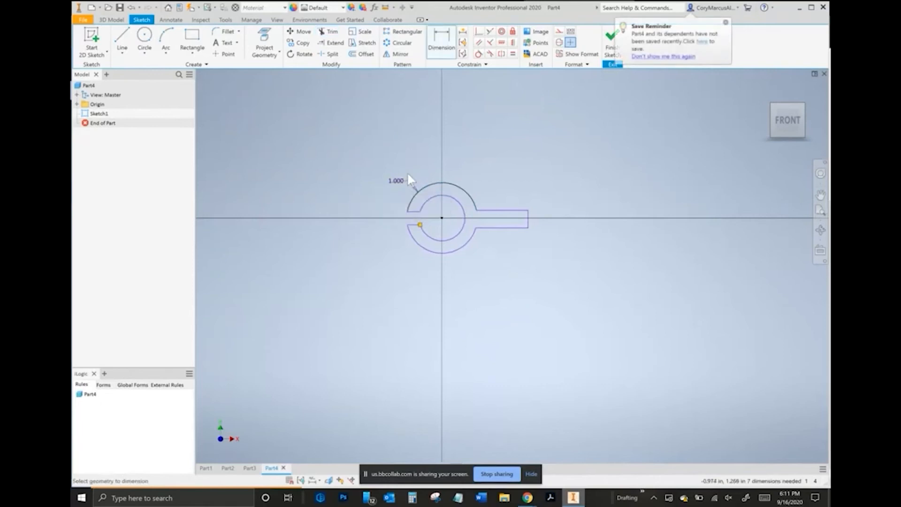
pyautogui.scroll(3, 442, 191)
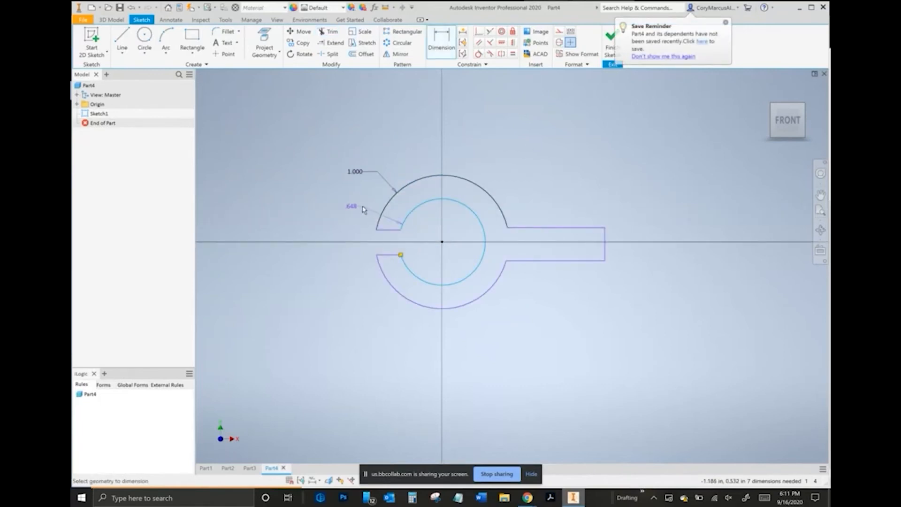
pyautogui.click(357, 210)
pyautogui.write('.5')
pyautogui.press('Return')
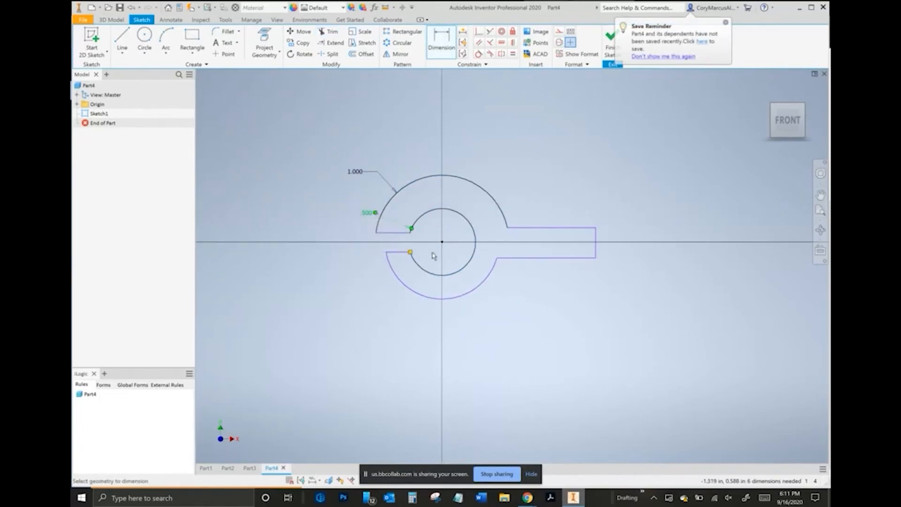
# - Pull the lower outer arc outward and make it equal to the upper outer arc
pyautogui.scroll(3, 477, 276)
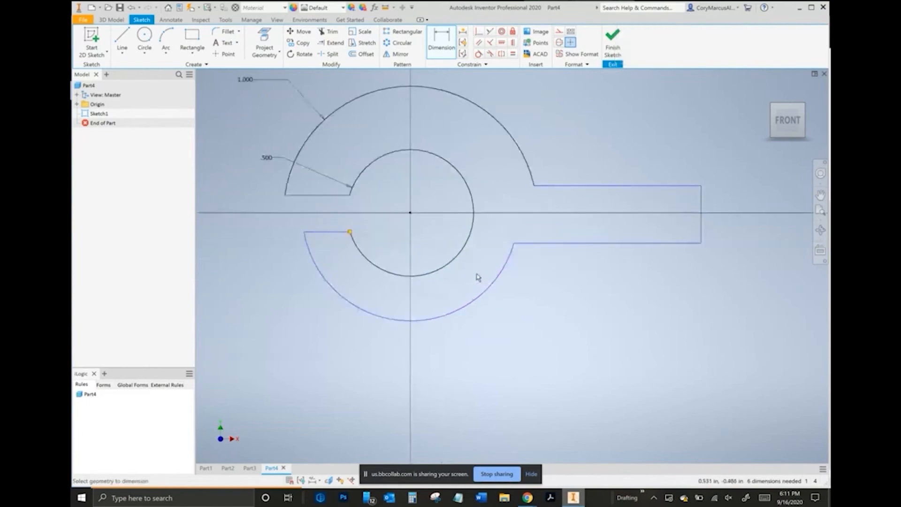
pyautogui.moveTo(503, 266); pyautogui.dragTo(497, 295)
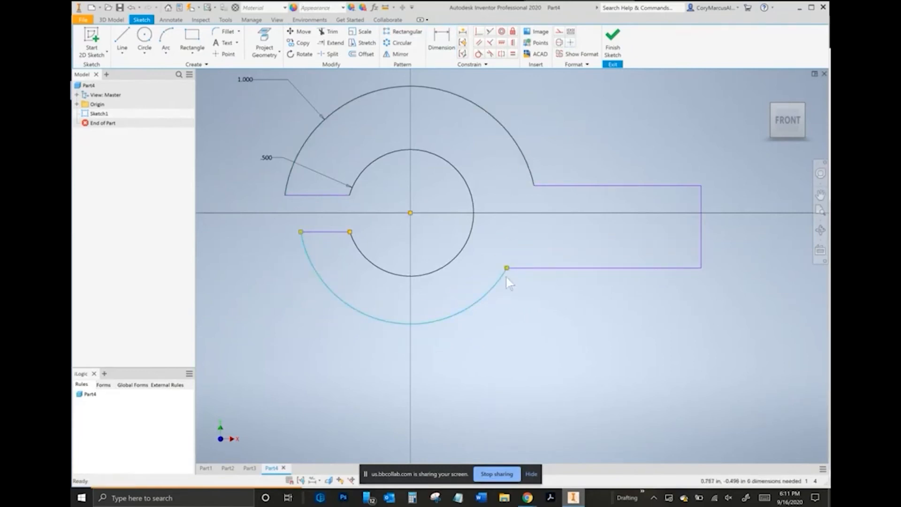
pyautogui.press('=')
pyautogui.click(519, 136)
pyautogui.click(514, 266)
pyautogui.rightClick(587, 321)
pyautogui.click(561, 320)
# - Check the slot width on the Hinge Guide drawing and dimension the slot between its two lines to 0.25 in
pyautogui.hotkey('alt', 'Tab')
pyautogui.hotkey('alt', 'Tab')
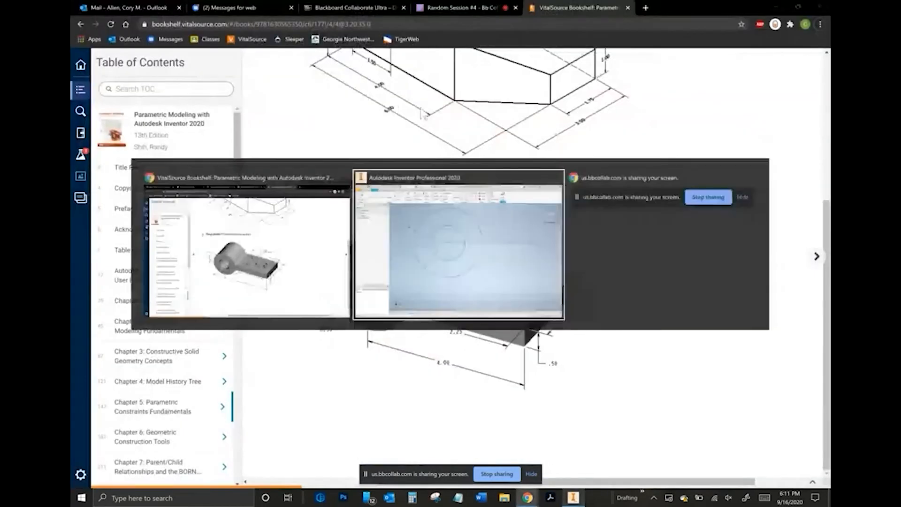
pyautogui.click(452, 54)
pyautogui.click(299, 195)
pyautogui.click(252, 204)
pyautogui.write('.25')
pyautogui.press('Return')
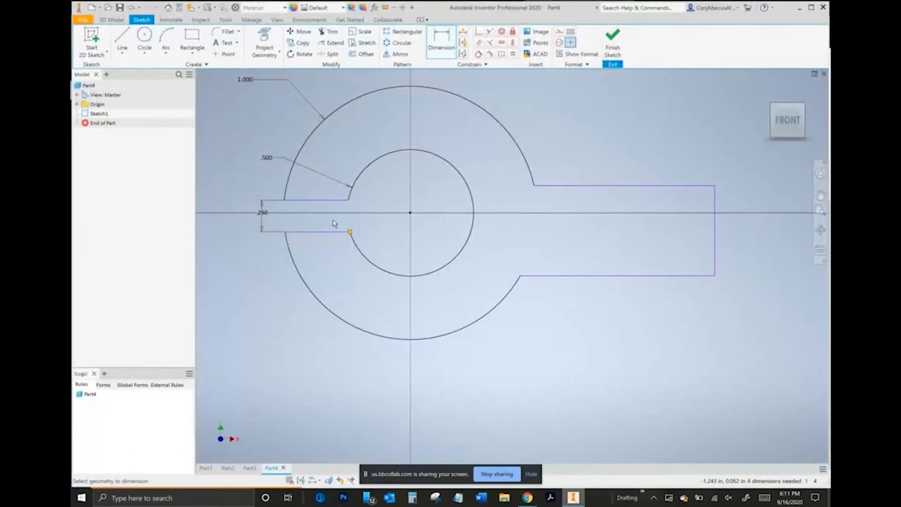
# - Shift the slot upward and dimension its upper line from the origin as half the slot width, d2/2
pyautogui.press('Escape')
pyautogui.moveTo(312, 201)
pyautogui.mouseDown()
pyautogui.moveTo(324, 173)
pyautogui.moveTo(322, 230)
pyautogui.moveTo(319, 196)
pyautogui.mouseUp()
pyautogui.click(441, 42)
pyautogui.click(299, 196)
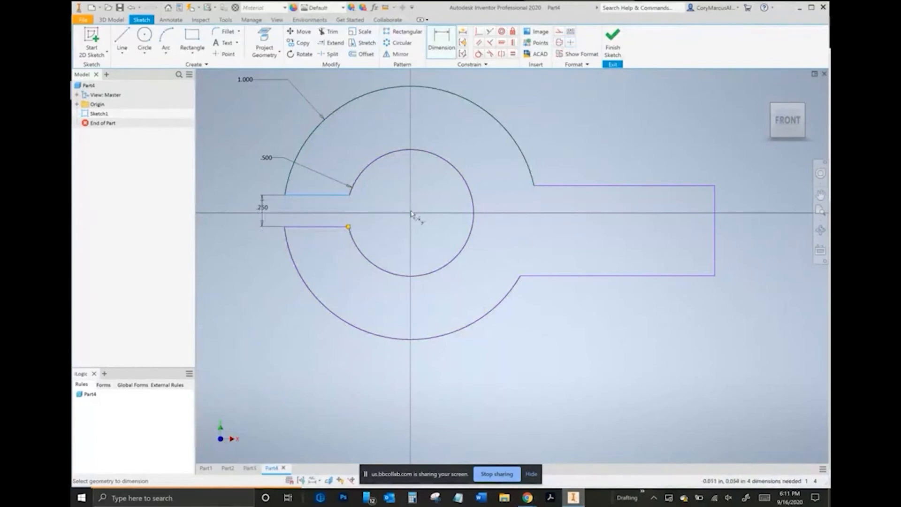
pyautogui.click(274, 209)
pyautogui.write('d2')
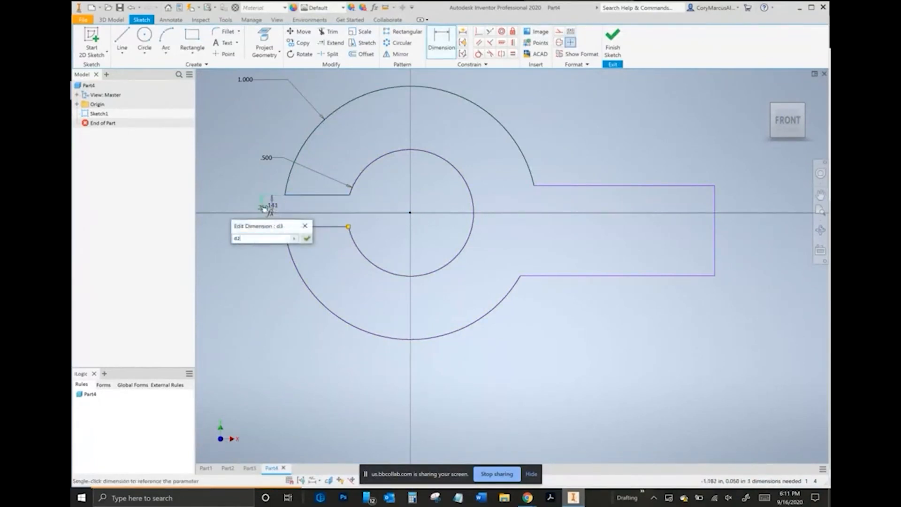
pyautogui.write('/2')
pyautogui.press('Return')
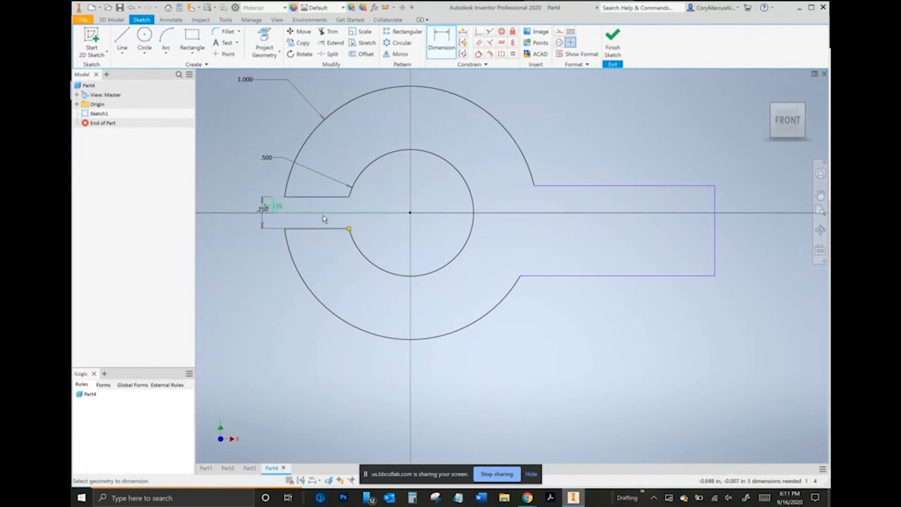
# - Check the arm thickness on the textbook drawing and dimension the arm's end line to 0.5 in
pyautogui.moveTo(525, 218); pyautogui.dragTo(463, 240, button='middle')
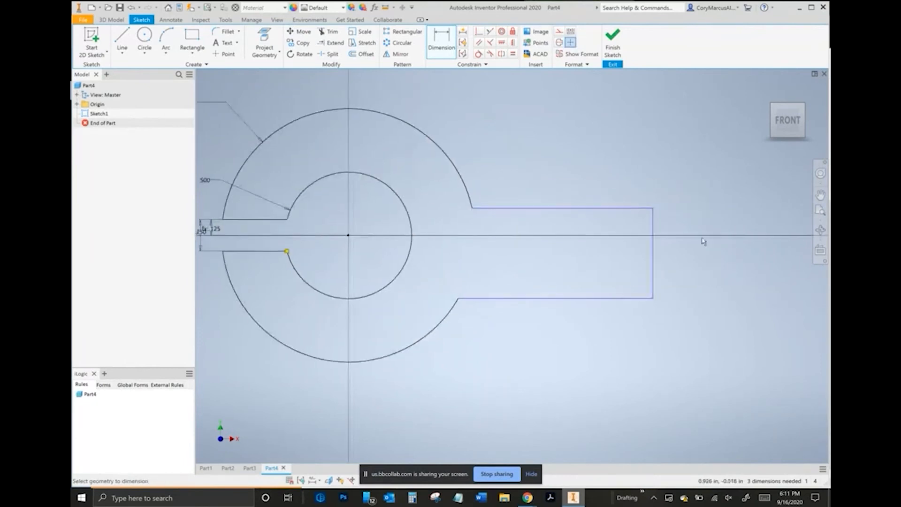
pyautogui.click(656, 230)
pyautogui.click(694, 254)
pyautogui.hotkey('alt', 'Tab')
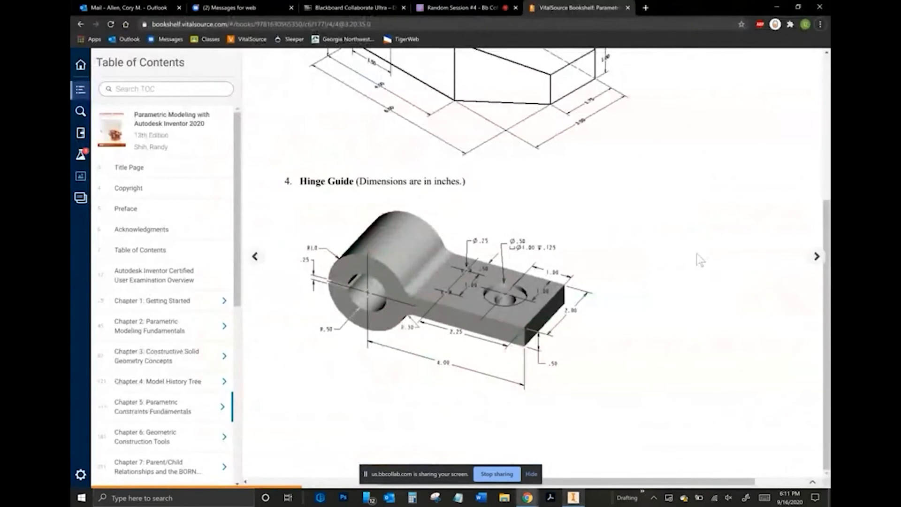
pyautogui.hotkey('alt', 'Tab')
pyautogui.write('.5')
pyautogui.press('Return')
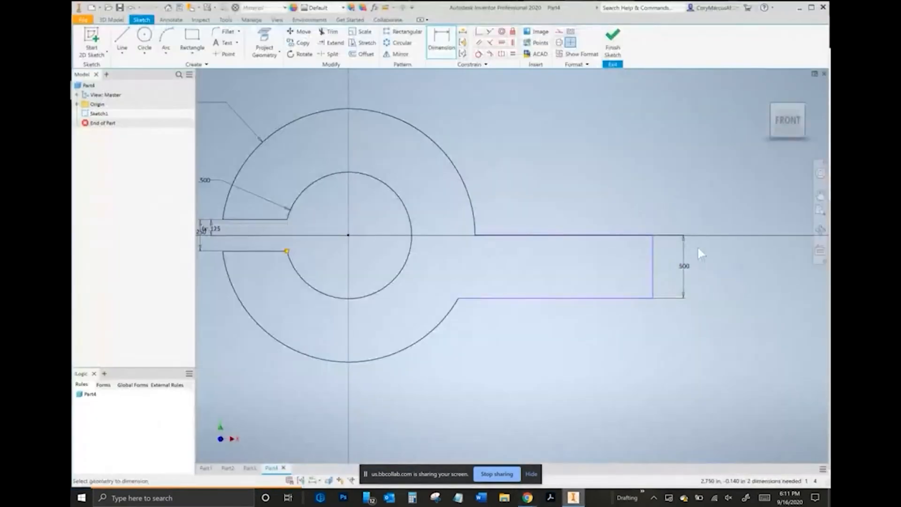
# - Shift the arm upward and dimension its upper line from the origin as the arm's thickness divided by 2
pyautogui.press('Escape')
pyautogui.moveTo(541, 235); pyautogui.dragTo(546, 206)
pyautogui.press('d')
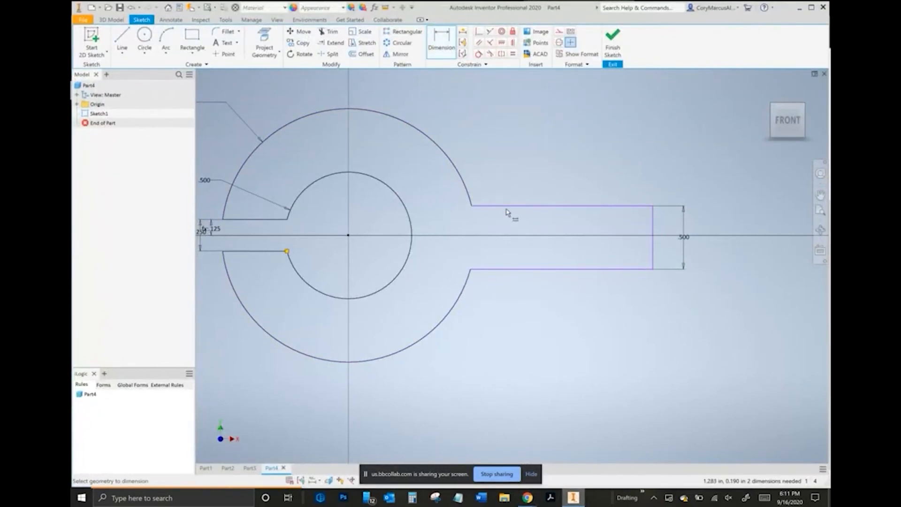
pyautogui.click(678, 227)
pyautogui.click(684, 230)
pyautogui.write('/2')
pyautogui.press('Return')
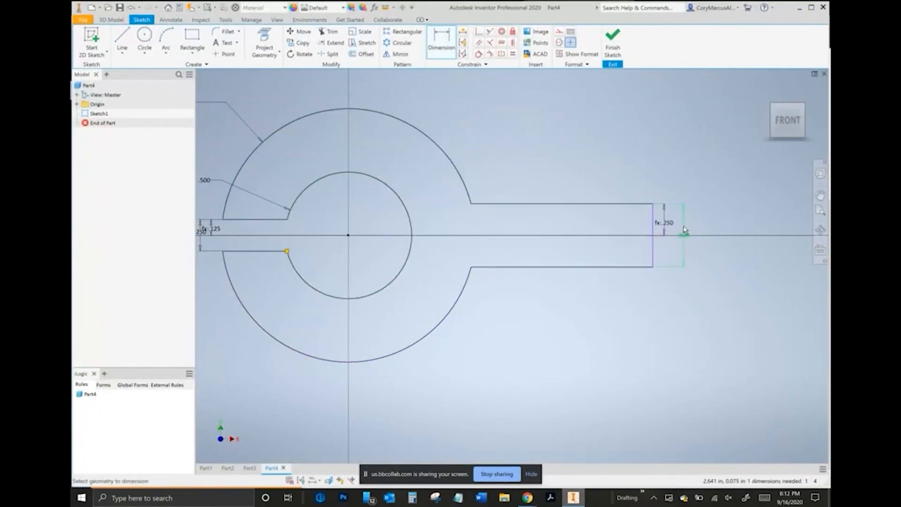
# - Dimension the horizontal distance from the ring's centre to the arm's end line to 4 in, as in the textbook drawing
pyautogui.scroll(-3, 620, 230)
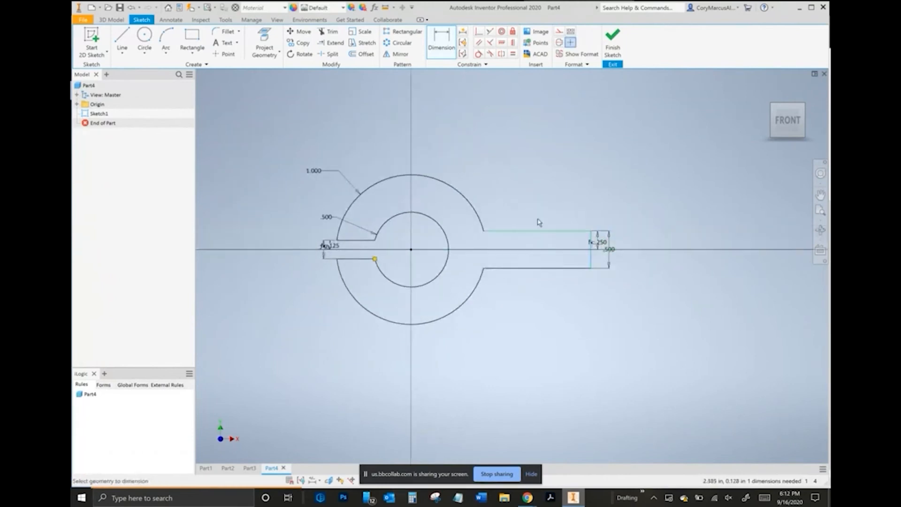
pyautogui.click(464, 196)
pyautogui.click(503, 160)
pyautogui.hotkey('alt', 'Tab')
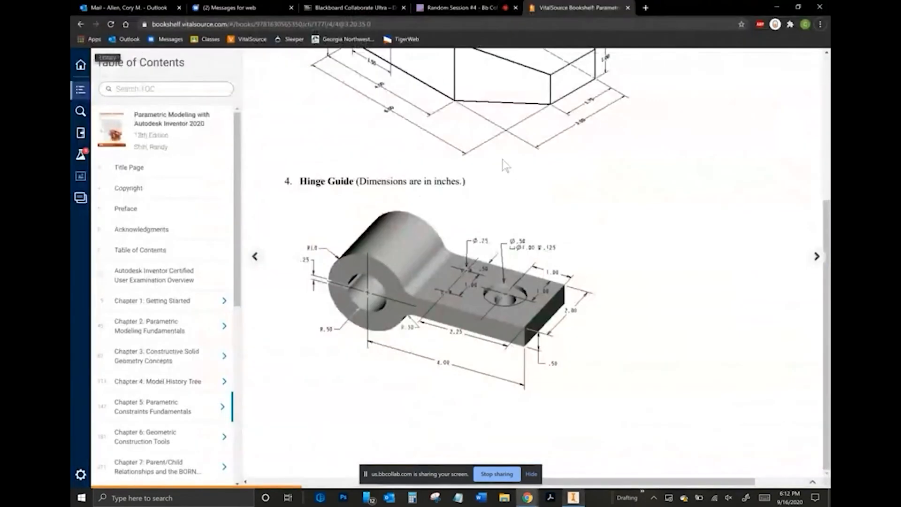
pyautogui.hotkey('alt', 'Tab')
pyautogui.write('4')
pyautogui.press('Return')
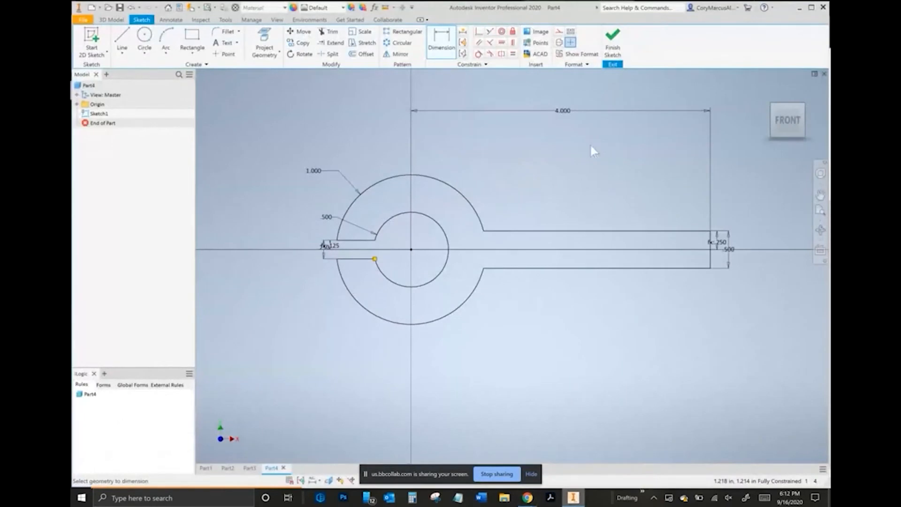
# - Finish the sketch and extrude the hinge profile 2 in, matching the width on the textbook drawing
pyautogui.click(613, 51)
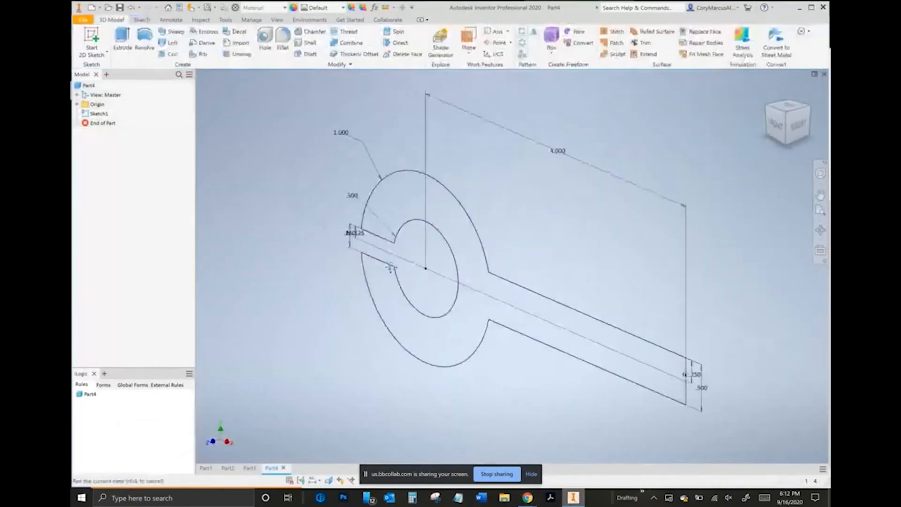
pyautogui.click(122, 43)
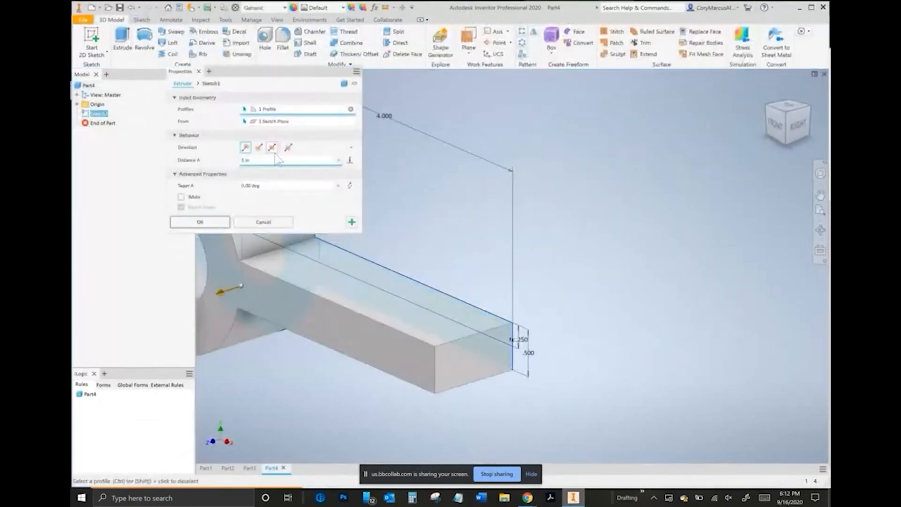
pyautogui.hotkey('alt', 'Tab')
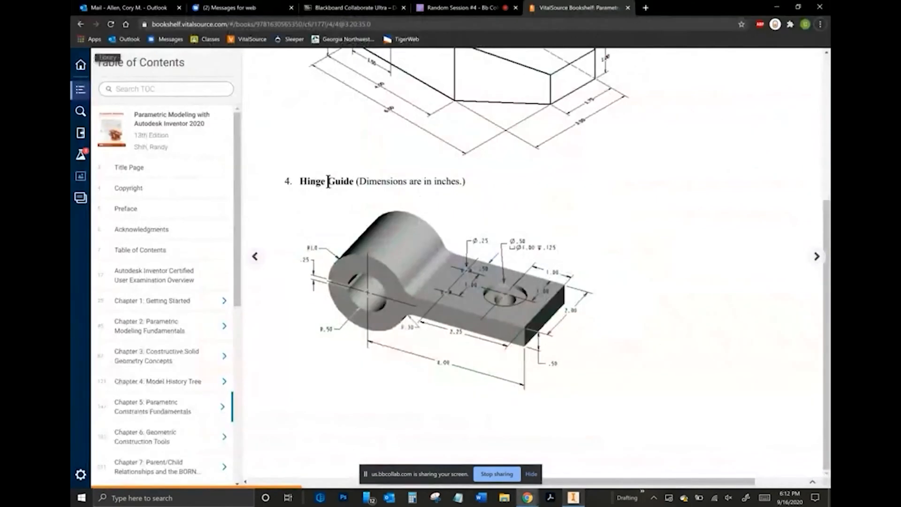
pyautogui.hotkey('alt', 'Tab')
pyautogui.write('2')
pyautogui.click(202, 223)
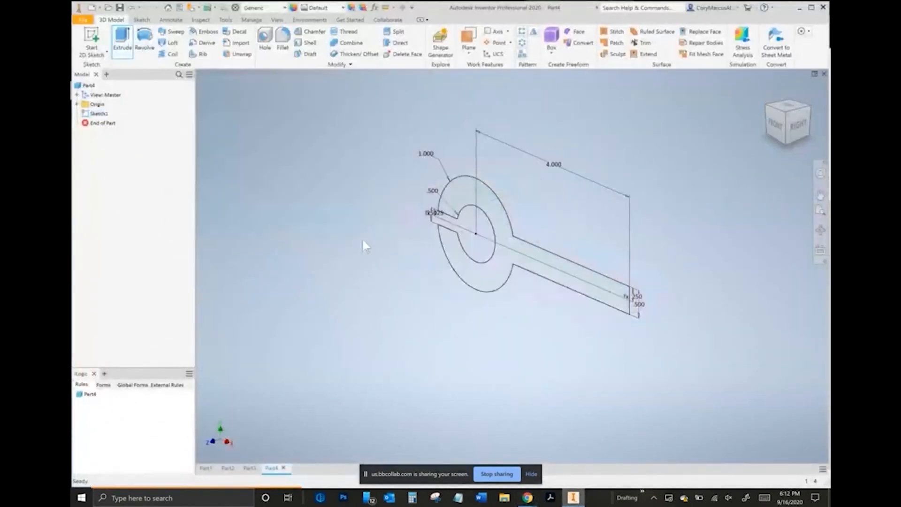
# - Fillet both edges where the arm meets the cylinder with a 0.3 in radius and compare the part with the textbook drawing
pyautogui.click(283, 40)
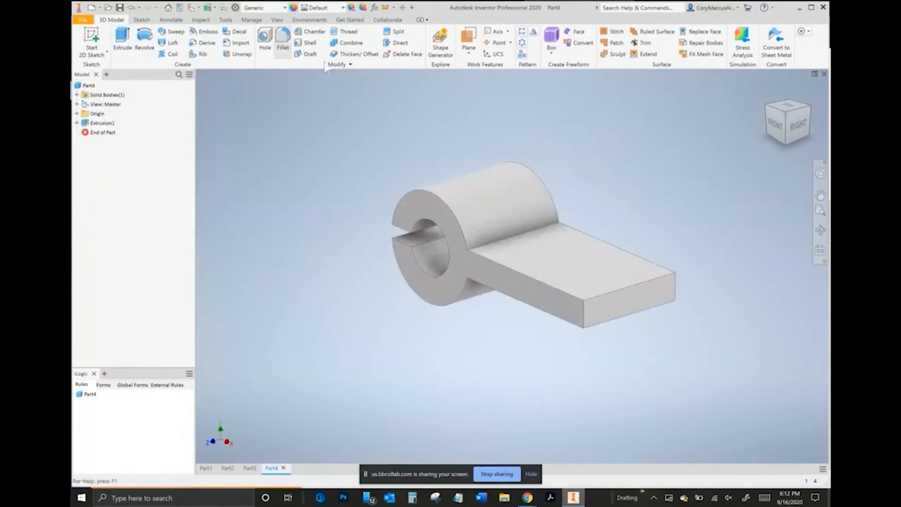
pyautogui.click(516, 231)
pyautogui.keyDown('shift'); pyautogui.moveTo(556, 271); pyautogui.dragTo(538, 274, button='middle'); pyautogui.keyUp('shift')
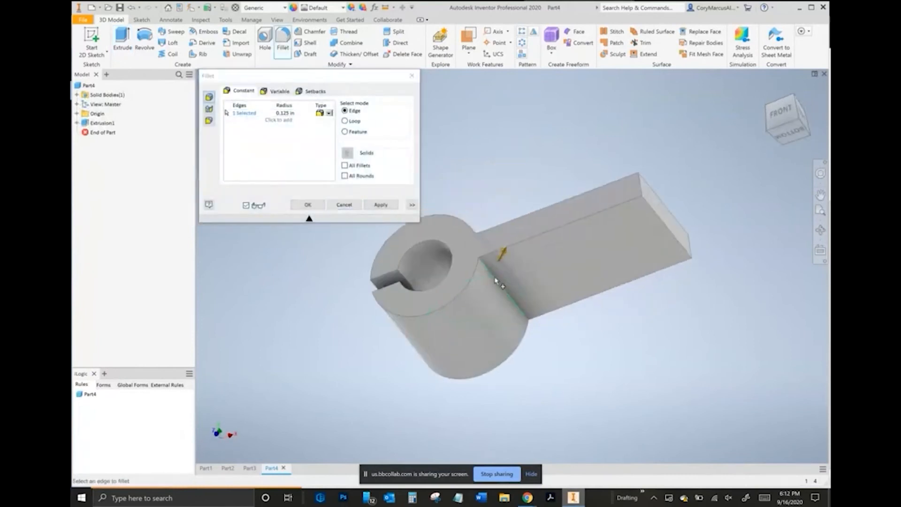
pyautogui.hotkey('alt', 'Tab')
pyautogui.hotkey('alt', 'Tab')
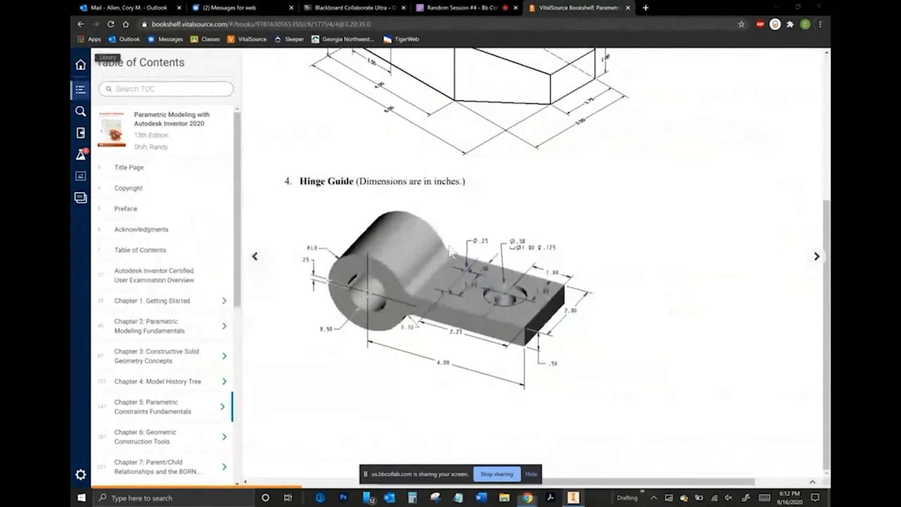
pyautogui.click(291, 113)
pyautogui.write('.3')
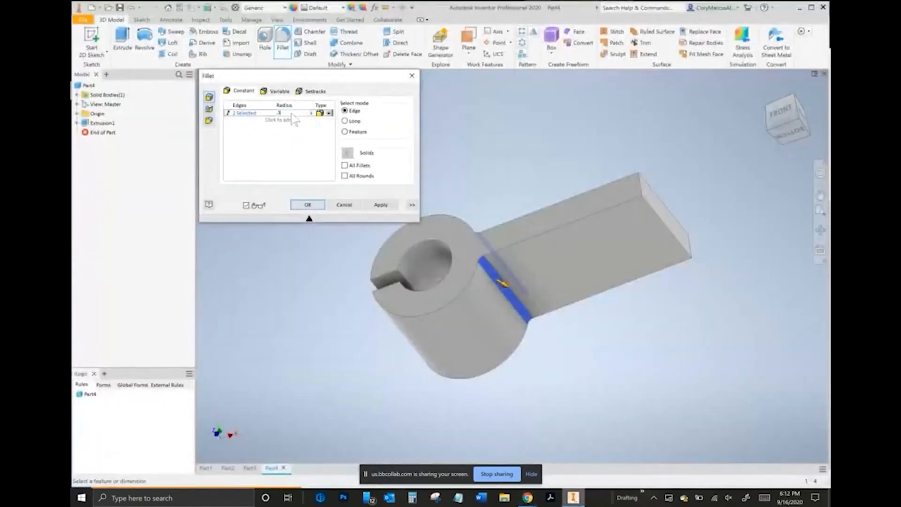
pyautogui.click(308, 204)
pyautogui.keyDown('shift'); pyautogui.moveTo(481, 213); pyautogui.dragTo(481, 258, button='middle'); pyautogui.keyUp('shift')
pyautogui.hotkey('alt', 'Tab')
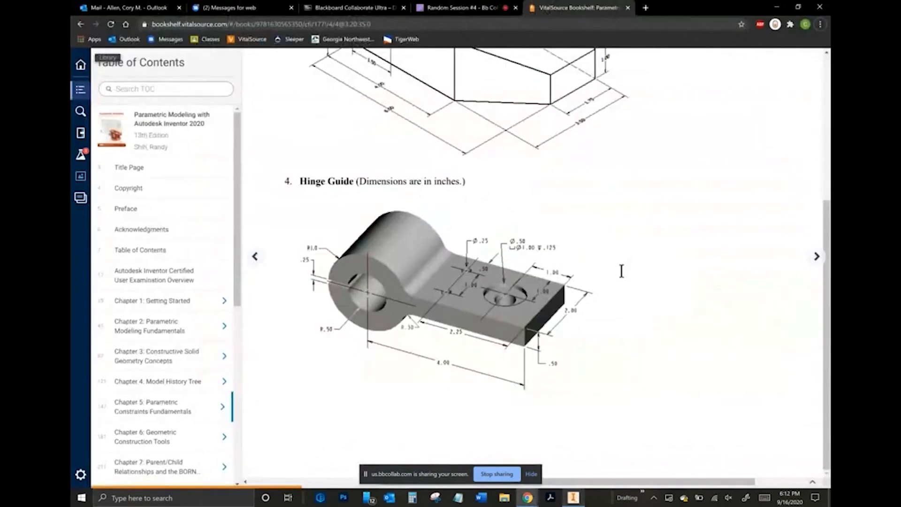
pyautogui.hotkey('alt', 'Tab')
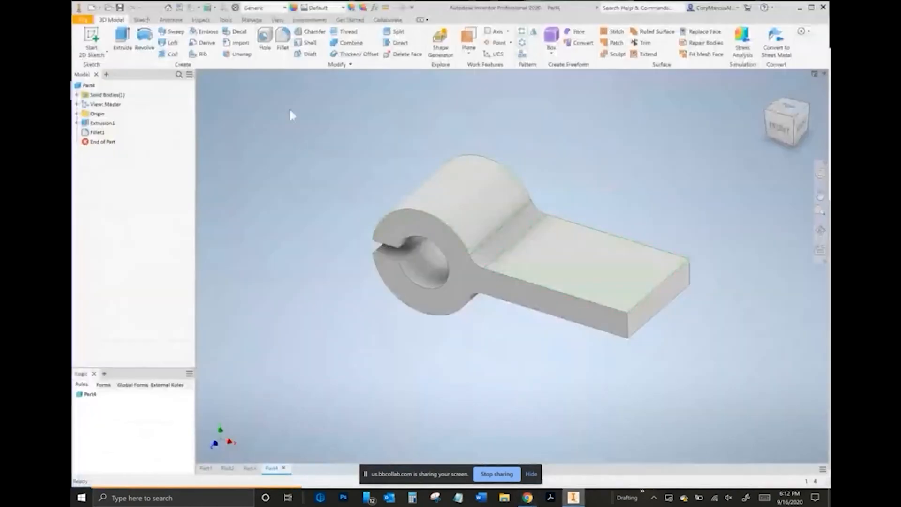
# - Start a sketch on the arm's top face and place three hole-centre points, two near the cylinder and one nearer the end
pyautogui.click(92, 42)
pyautogui.click(549, 250)
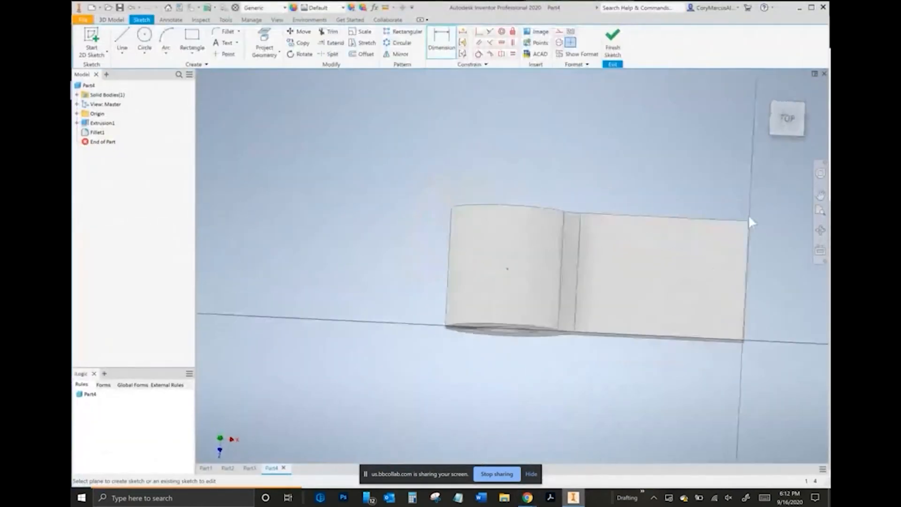
pyautogui.moveTo(430, 473); pyautogui.dragTo(547, 470)
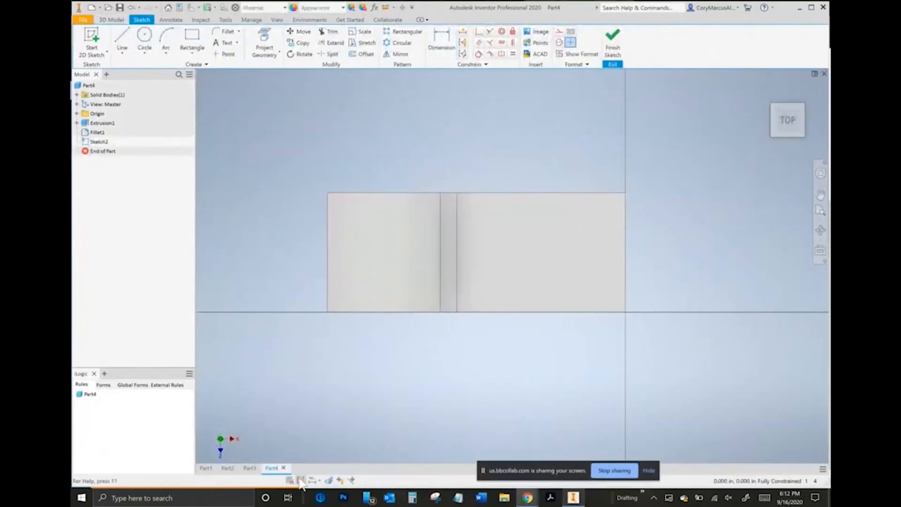
pyautogui.moveTo(386, 245)
pyautogui.mouseDown(button='middle')
pyautogui.moveTo(344, 258)
pyautogui.moveTo(320, 283)
pyautogui.mouseUp(button='middle')
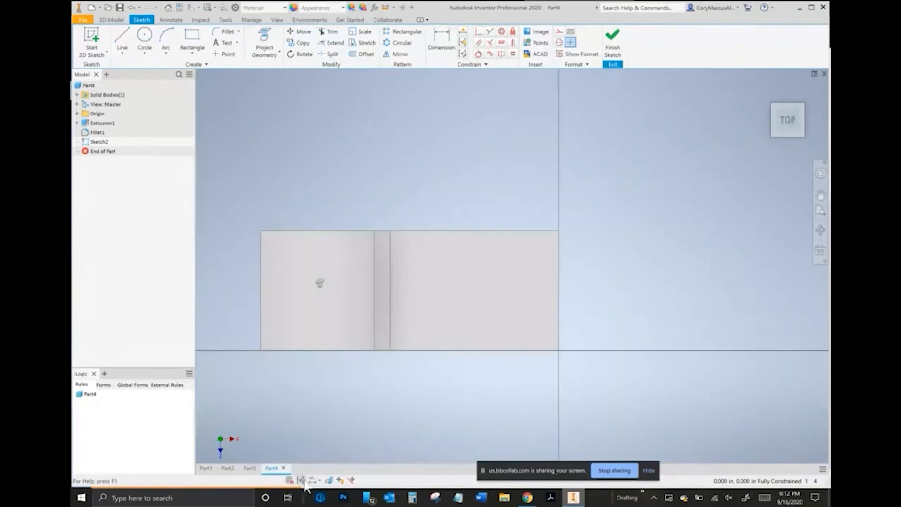
pyautogui.press('c')
pyautogui.click(436, 272)
pyautogui.click(437, 328)
pyautogui.click(514, 294)
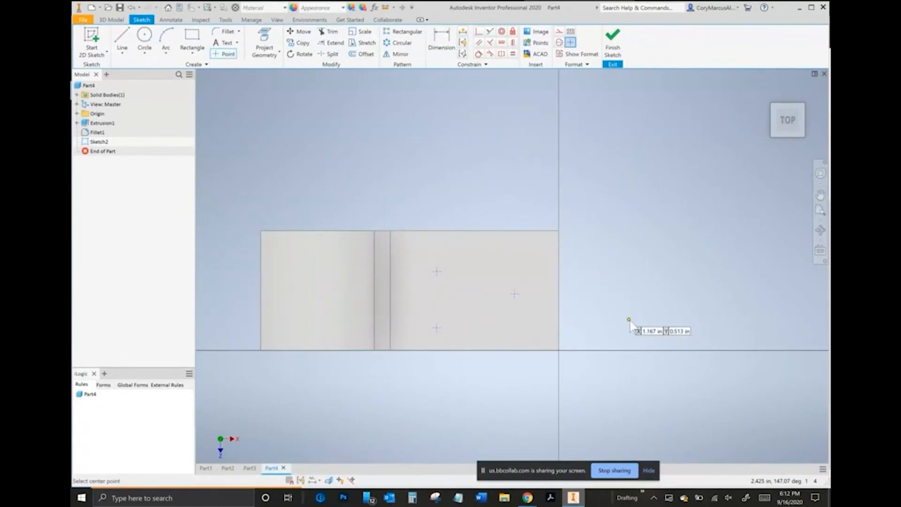
# - Following the textbook drawing, dimension one point near the cylinder 0.5 in from the arm's long edge and 1 in from its neighbouring point
pyautogui.hotkey('alt', 'Tab')
pyautogui.hotkey('alt', 'Tab')
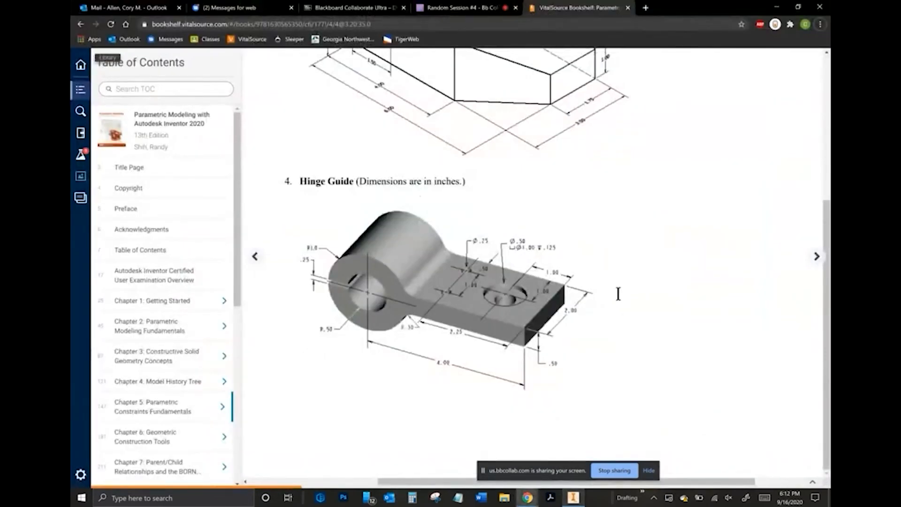
pyautogui.hotkey('alt', 'Tab')
pyautogui.click(441, 42)
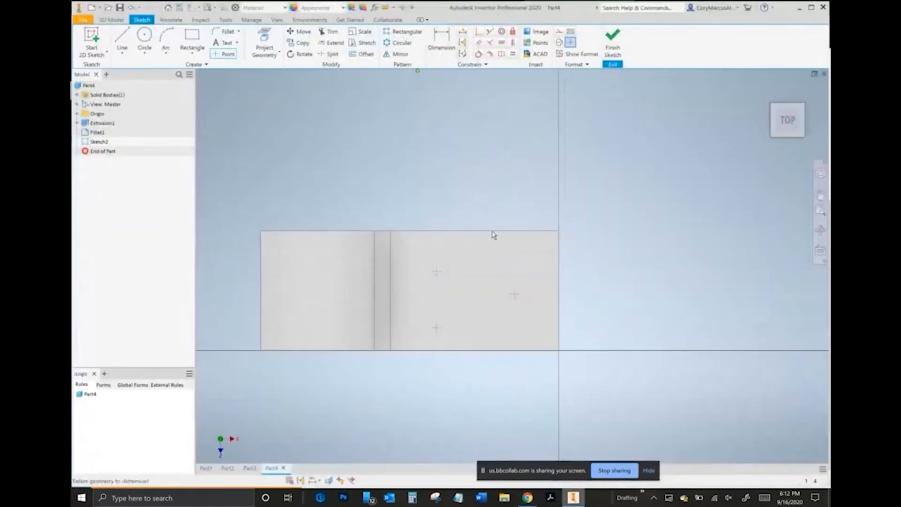
pyautogui.click(437, 271)
pyautogui.click(415, 251)
pyautogui.write('.5')
pyautogui.press('Return')
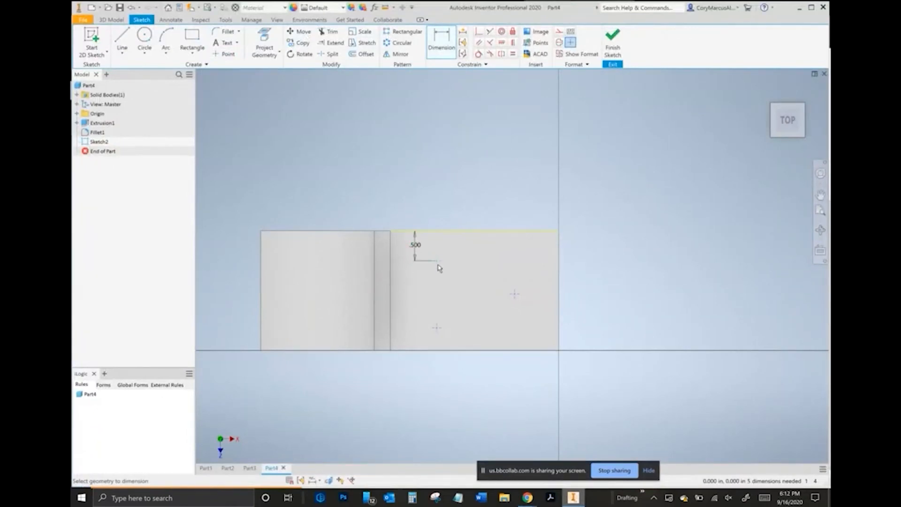
pyautogui.click(413, 301)
pyautogui.write('1')
pyautogui.press('Return')
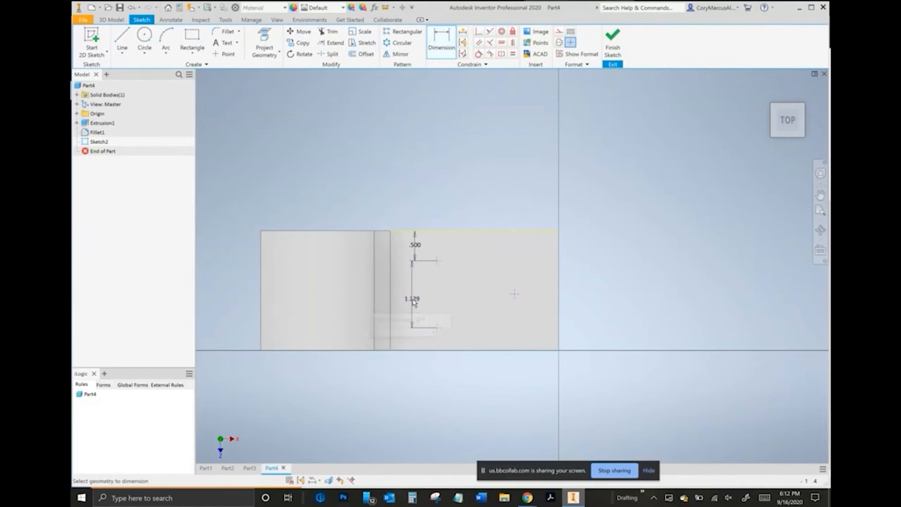
# - Dimension the point already located 0.5 in from the long edge at 2.25 in from the arm's end edge
pyautogui.hotkey('alt', 'Tab')
pyautogui.hotkey('alt', 'Tab')
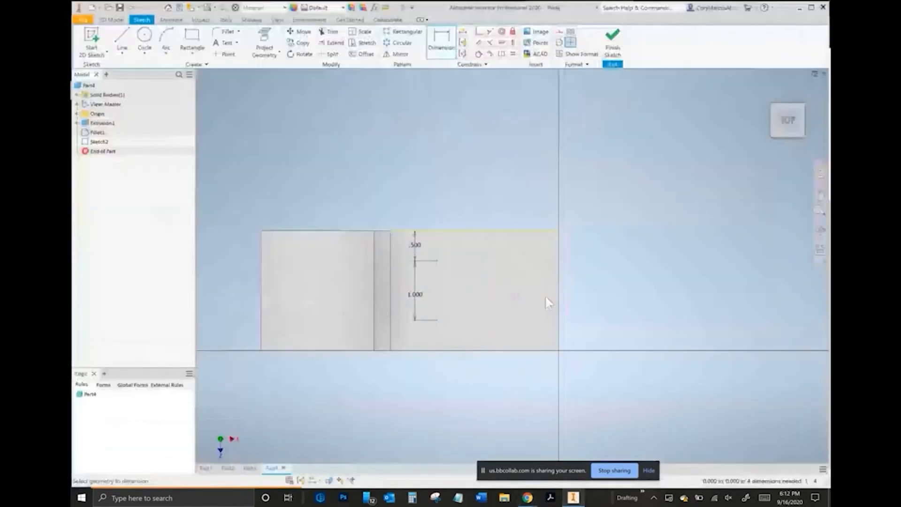
pyautogui.click(438, 261)
pyautogui.click(501, 206)
pyautogui.write('2.25')
pyautogui.press('Return')
# - Check the textbook drawing and dimension the single point 1 in from the arm's end edge
pyautogui.hotkey('alt', 'Tab')
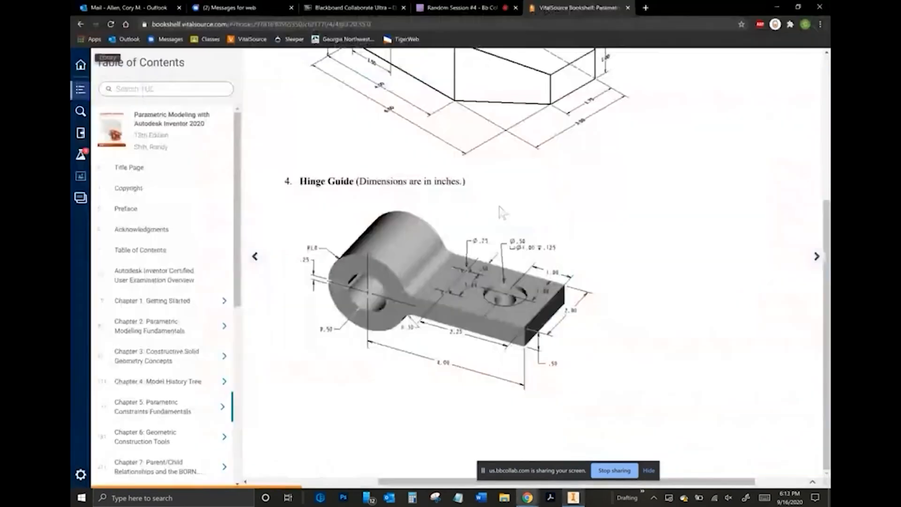
pyautogui.hotkey('alt', 'Tab')
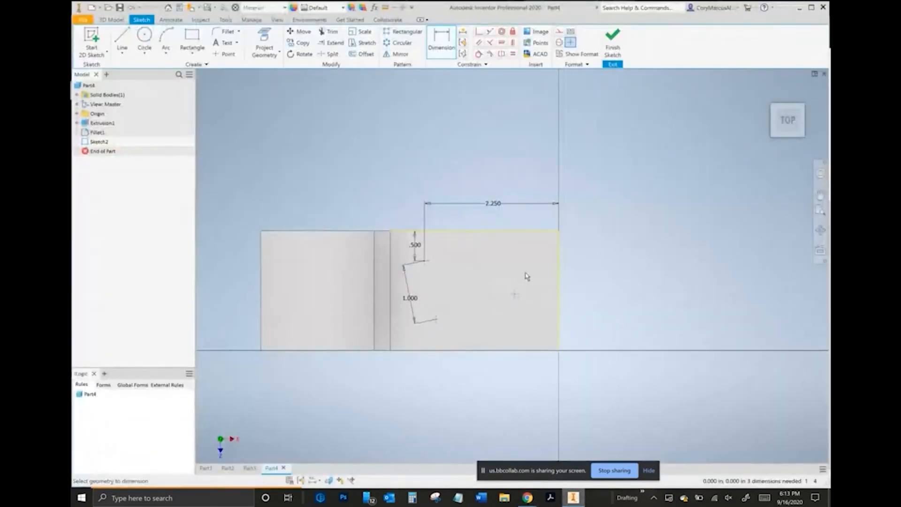
pyautogui.click(515, 295)
pyautogui.click(559, 254)
pyautogui.click(535, 221)
pyautogui.write('1')
pyautogui.press('Return')
pyautogui.scroll(-3, 550, 298)
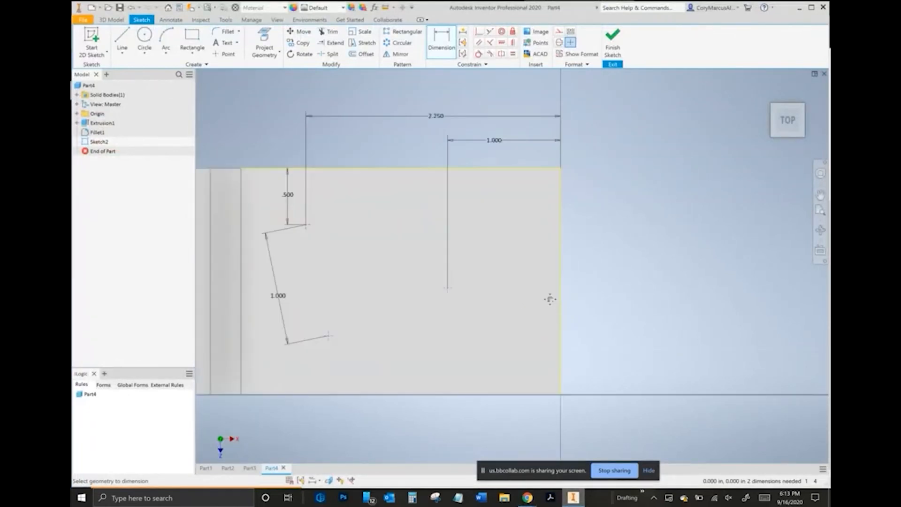
# - Add a driven dimension to the full length of the arm's end edge
pyautogui.click(586, 222)
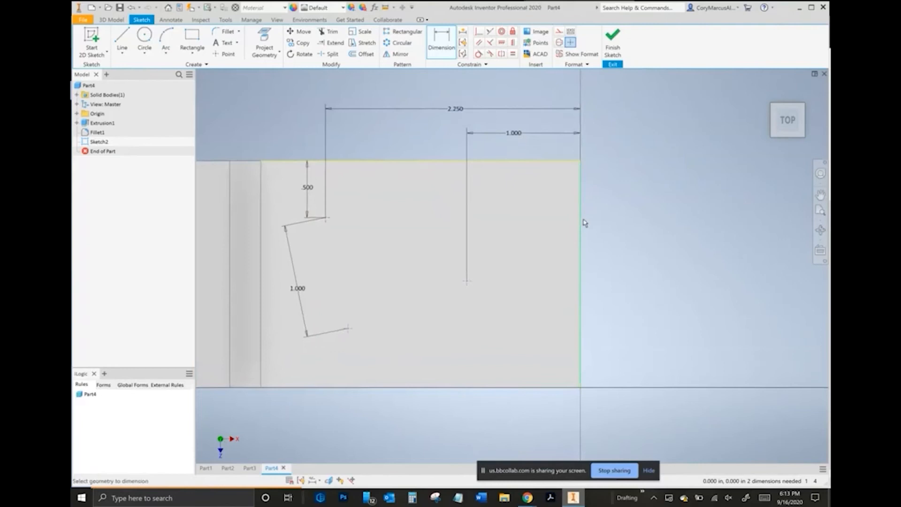
pyautogui.click(719, 258)
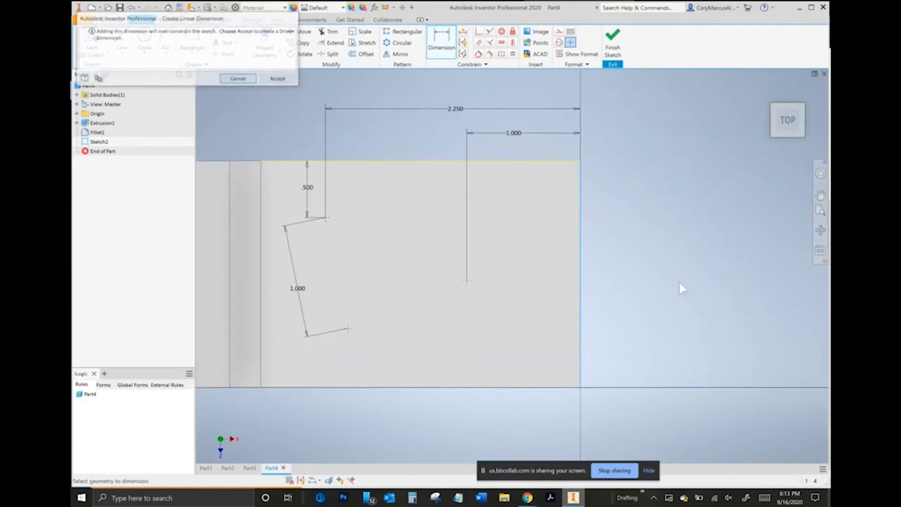
pyautogui.click(279, 79)
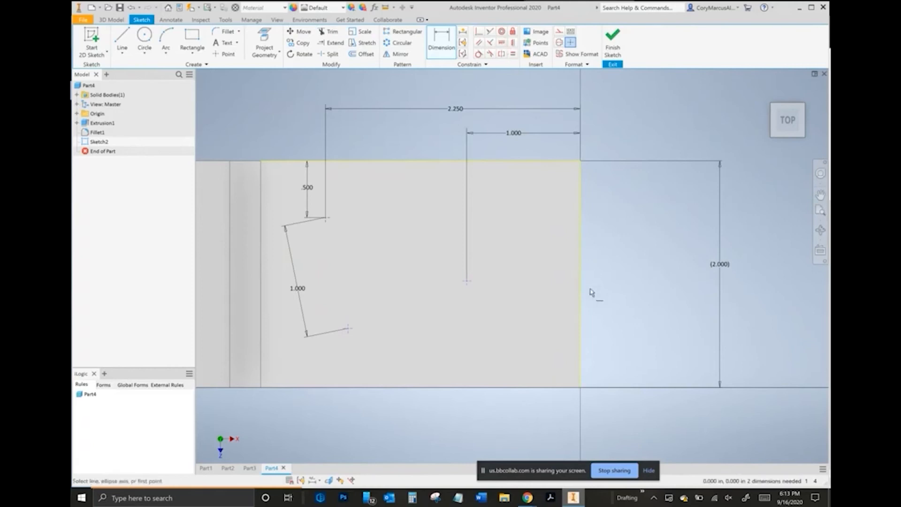
# - Dimension the single point from the arm's long edge as the driven width dimension divided by 2
pyautogui.press('d')
pyautogui.click(519, 161)
pyautogui.click(467, 281)
pyautogui.click(691, 215)
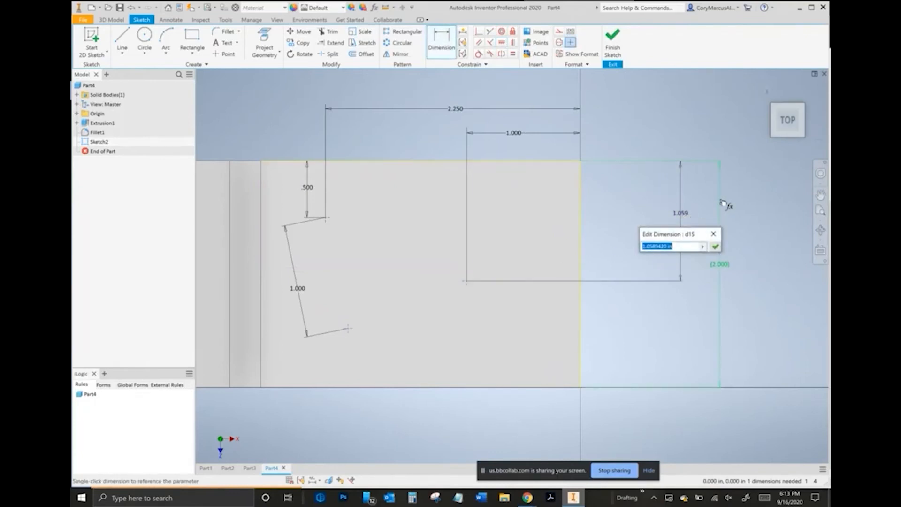
pyautogui.write('2')
pyautogui.press('Return')
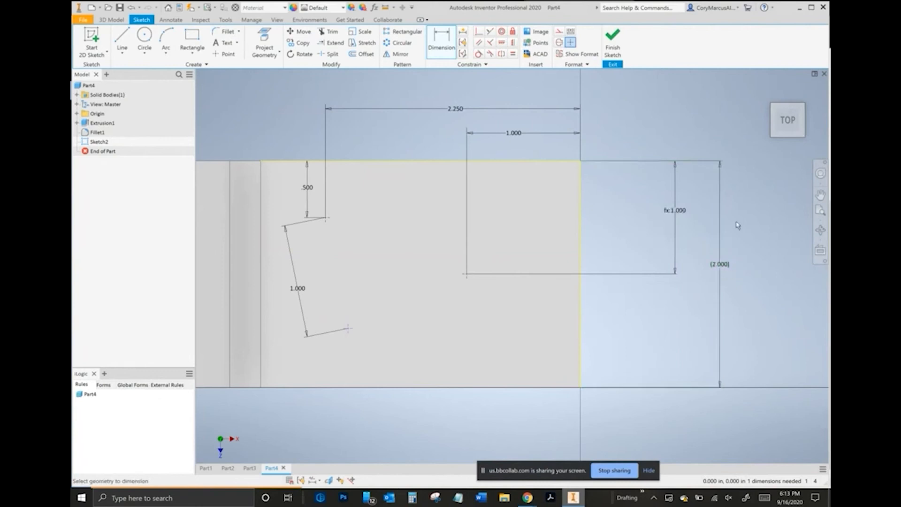
# - Delete the driven width dimension and the single point's dimension to the long edge
pyautogui.press('Escape')
pyautogui.press('Delete')
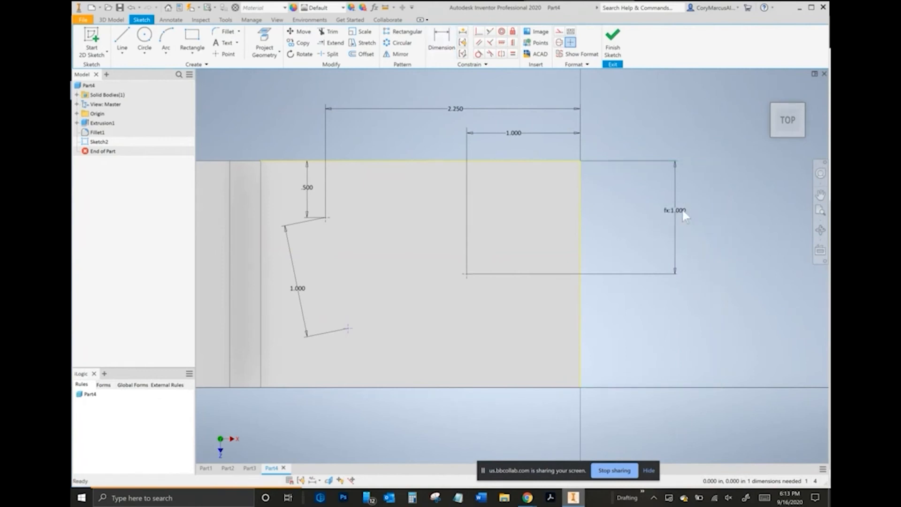
pyautogui.click(687, 210)
pyautogui.press('Delete')
# - Constrain the single point horizontally to the midpoint of the arm's end edge
pyautogui.click(502, 43)
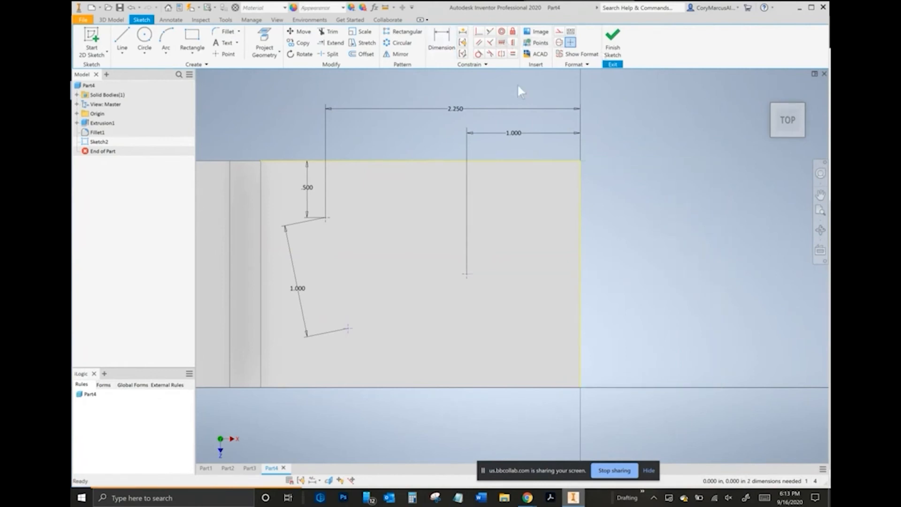
pyautogui.click(470, 277)
pyautogui.click(580, 274)
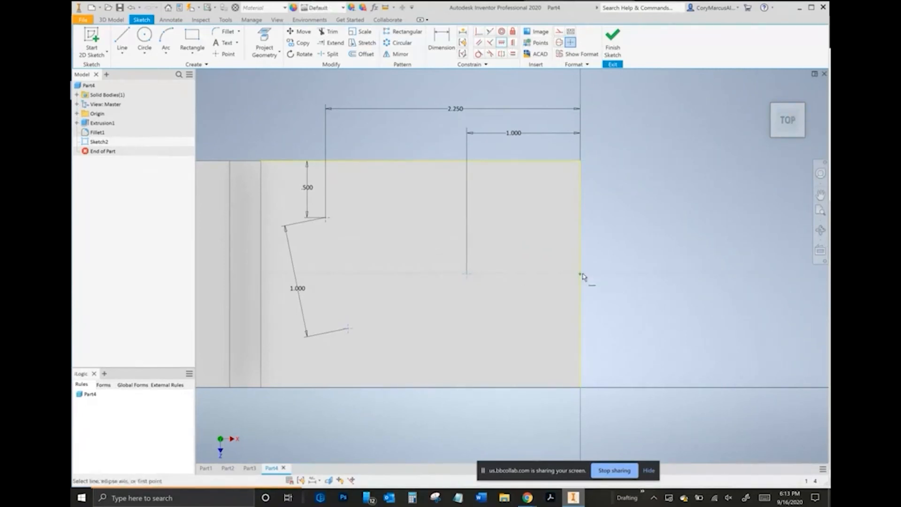
pyautogui.press('Escape')
# - Constrain the two points near the cylinder vertically to each other and finish the sketch
pyautogui.moveTo(350, 244); pyautogui.dragTo(403, 243, button='middle')
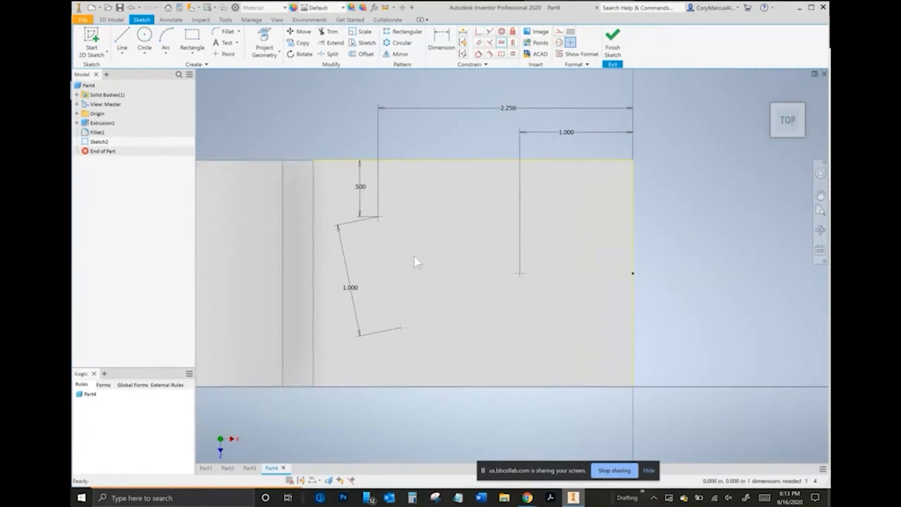
pyautogui.moveTo(401, 328)
pyautogui.mouseDown()
pyautogui.moveTo(361, 327)
pyautogui.moveTo(485, 262)
pyautogui.moveTo(474, 188)
pyautogui.moveTo(282, 162)
pyautogui.moveTo(382, 346)
pyautogui.moveTo(523, 301)
pyautogui.moveTo(489, 299)
pyautogui.moveTo(486, 287)
pyautogui.mouseUp()
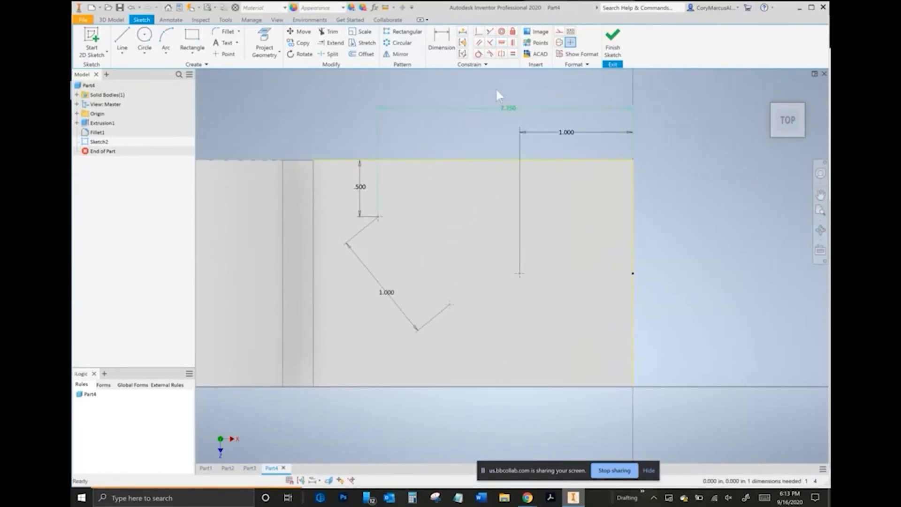
pyautogui.click(514, 44)
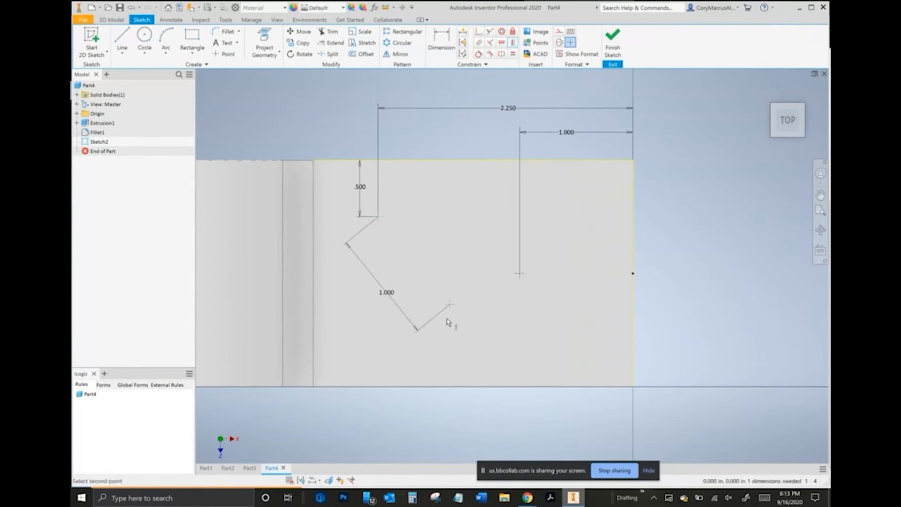
pyautogui.click(450, 306)
pyautogui.click(612, 41)
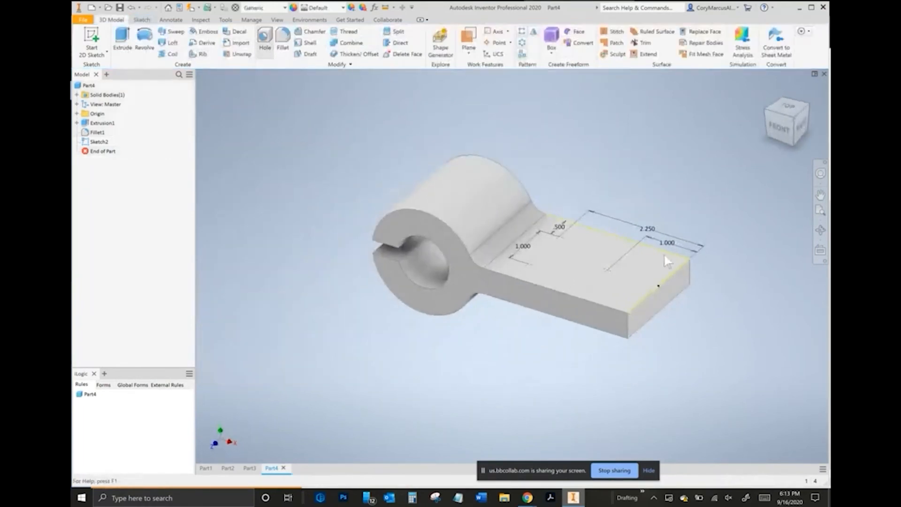
# - Cut 0.25 in simple holes with no seat at the two points near the cylinder, excluding the single point
pyautogui.hotkey('alt', 'Tab')
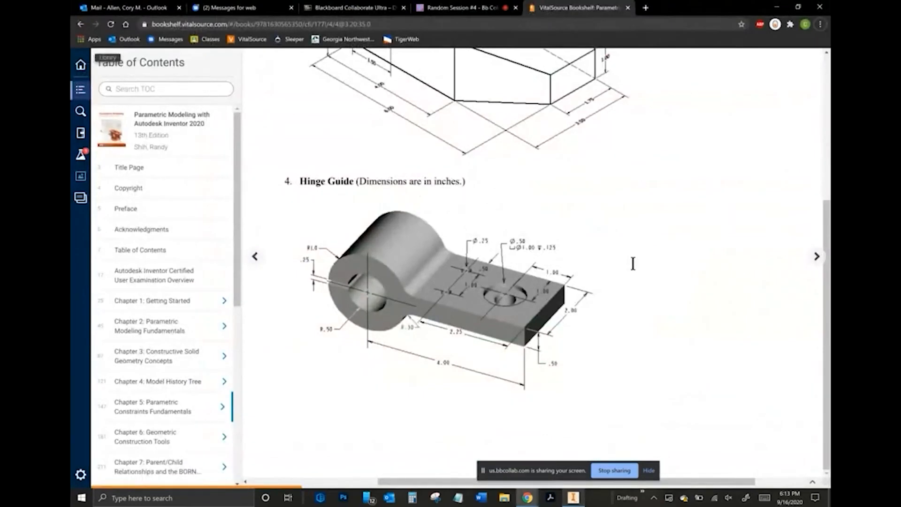
pyautogui.hotkey('alt', 'Tab')
pyautogui.scroll(5, 606, 277)
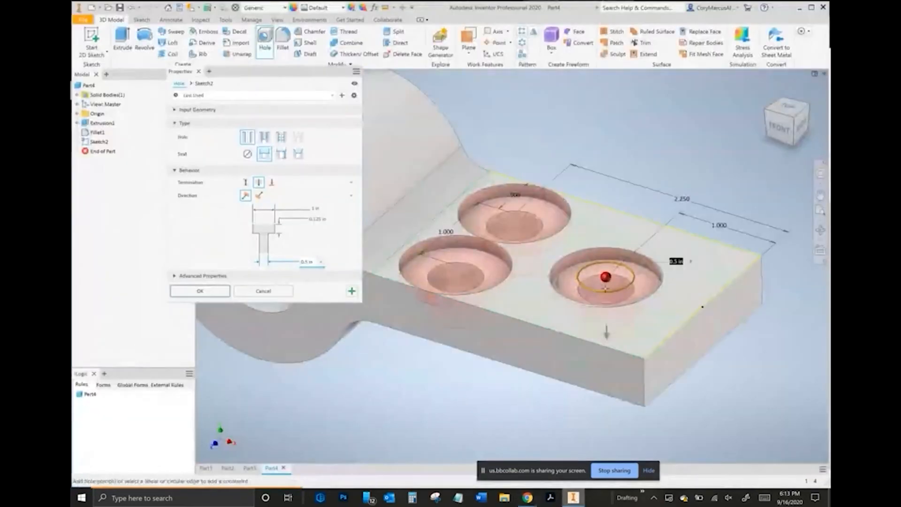
pyautogui.click(607, 277)
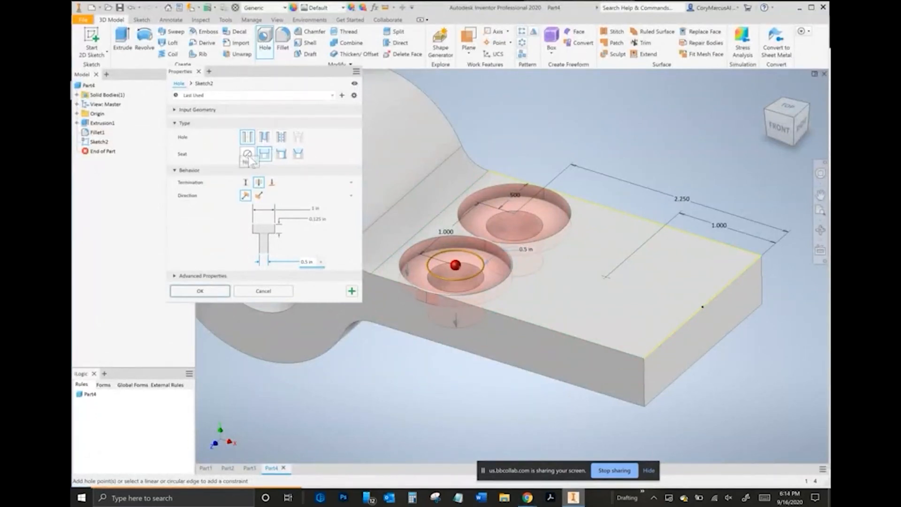
pyautogui.click(248, 154)
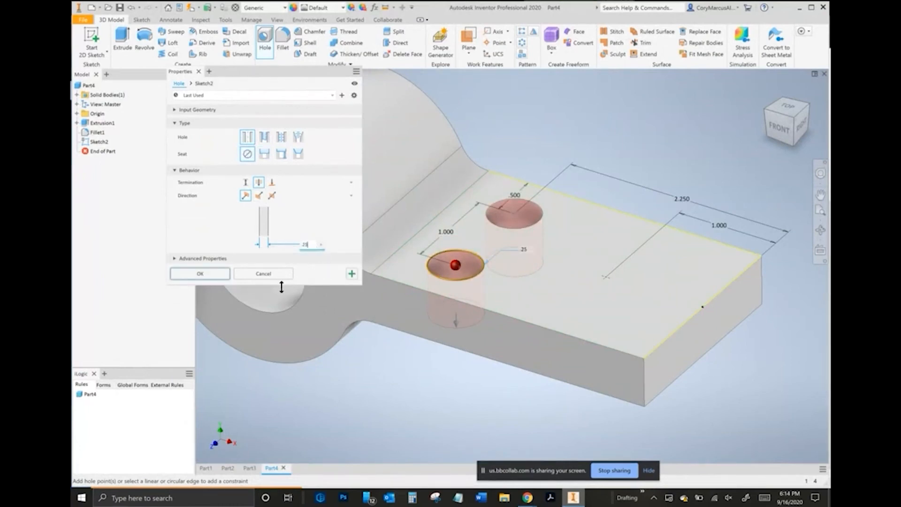
pyautogui.click(225, 274)
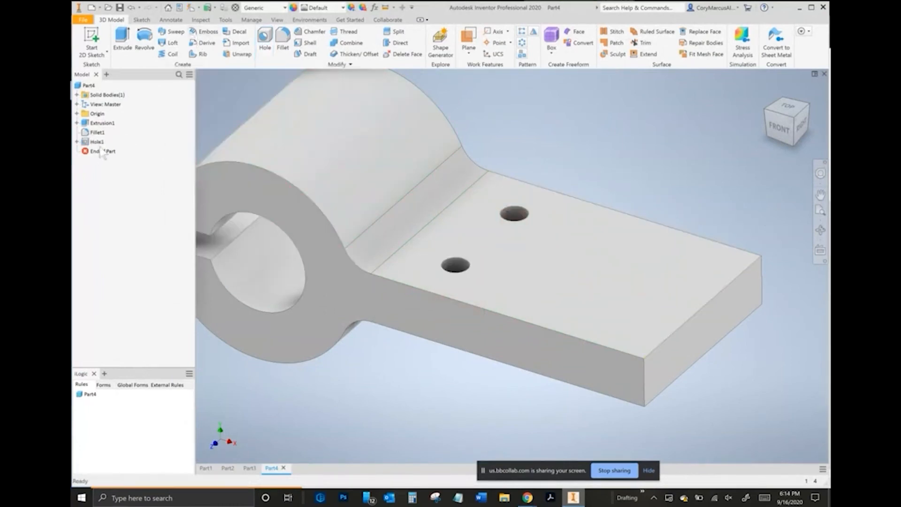
# - Turn on the visibility of the sketch used by the hole feature
pyautogui.click(77, 142)
pyautogui.rightClick(106, 150)
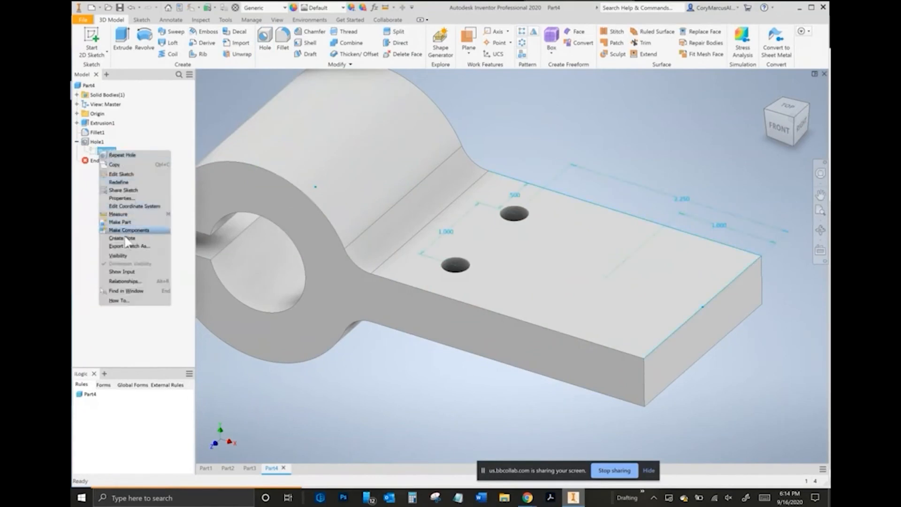
pyautogui.click(124, 255)
pyautogui.click(530, 157)
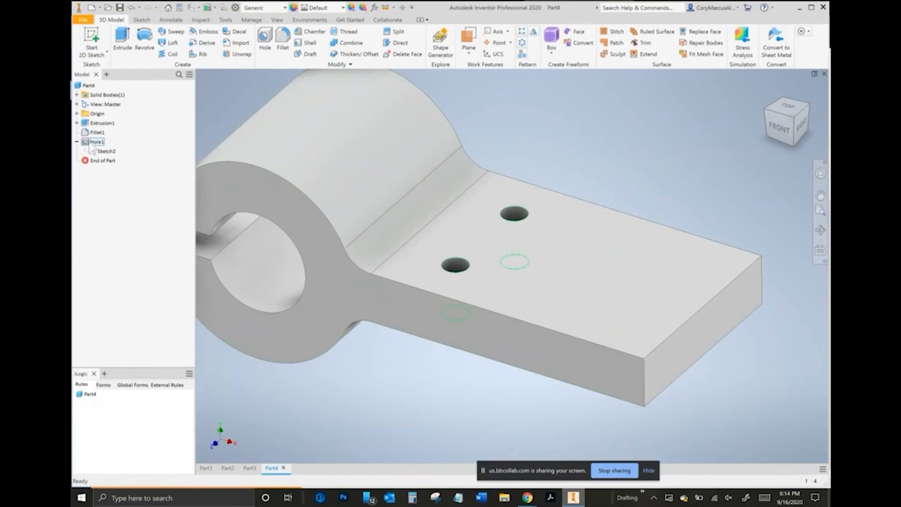
pyautogui.rightClick(106, 151)
pyautogui.click(123, 254)
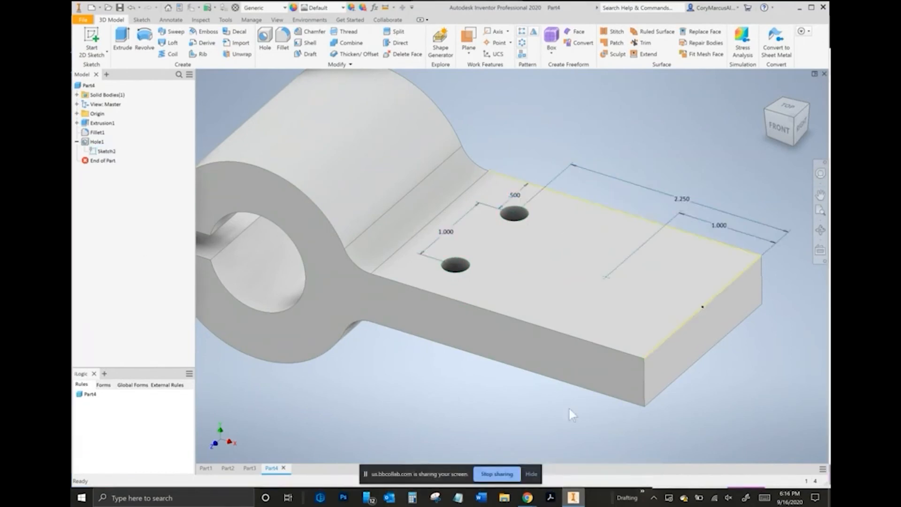
# - Cut a counterbored through hole at the single point: 0.5 in diameter with a 1 in counterbore 0.125 in deep
pyautogui.hotkey('alt', 'Tab')
pyautogui.click(548, 8)
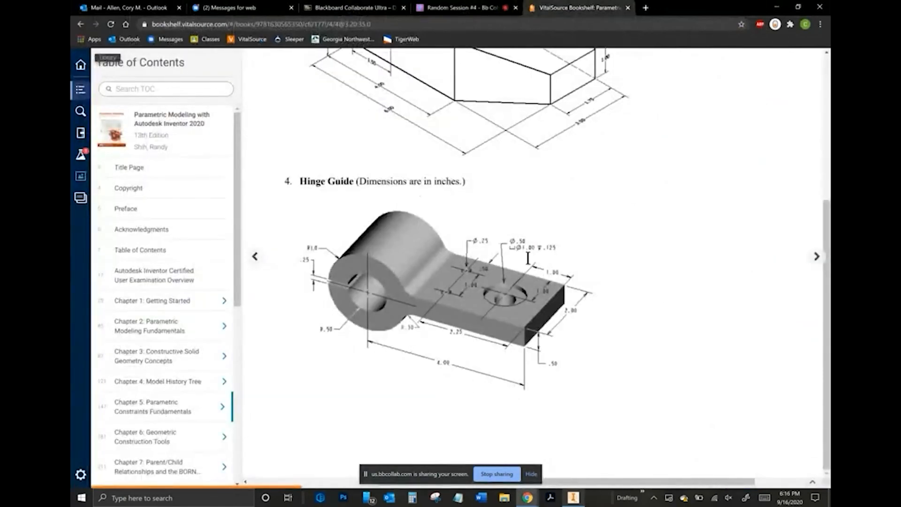
pyautogui.hotkey('alt', 'Tab')
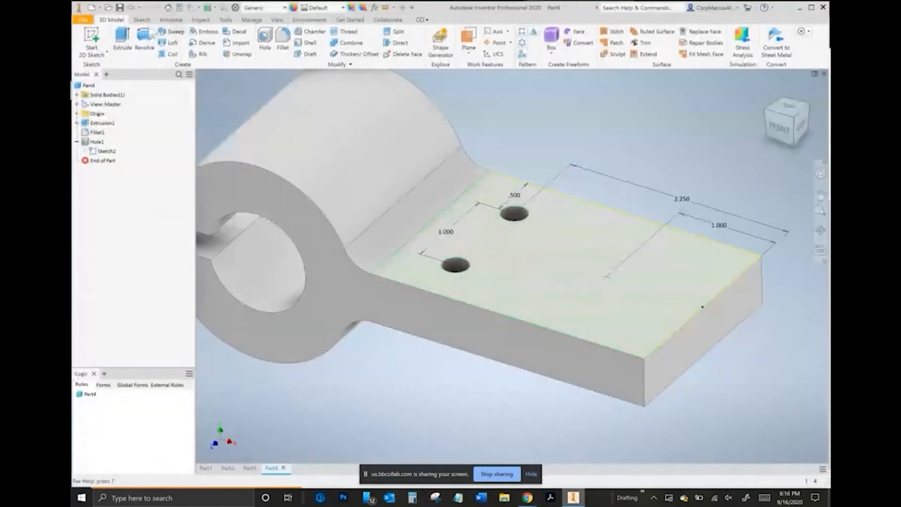
pyautogui.click(265, 41)
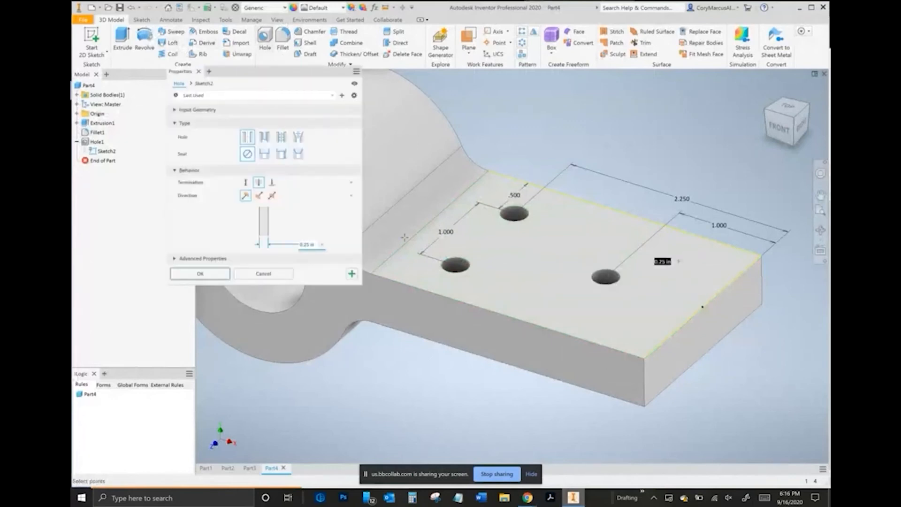
pyautogui.click(265, 155)
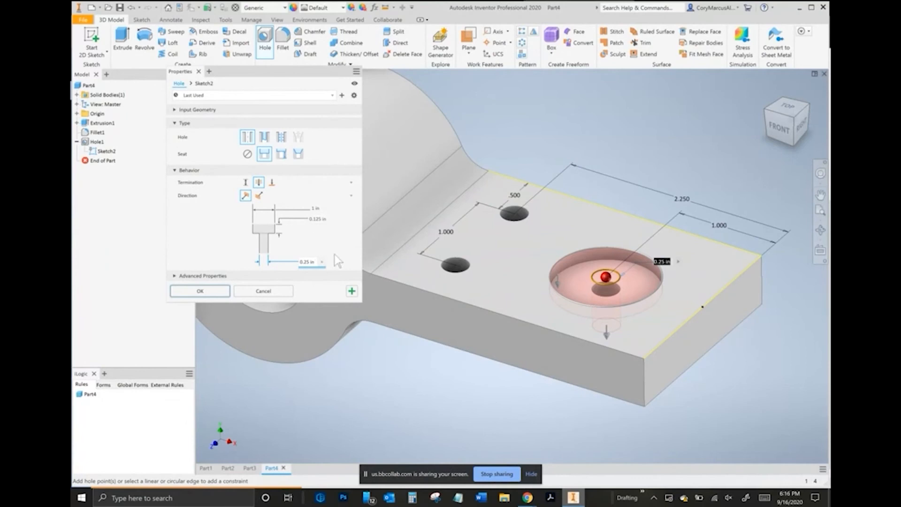
pyautogui.hotkey('alt', 'Tab')
pyautogui.hotkey('alt', 'Tab')
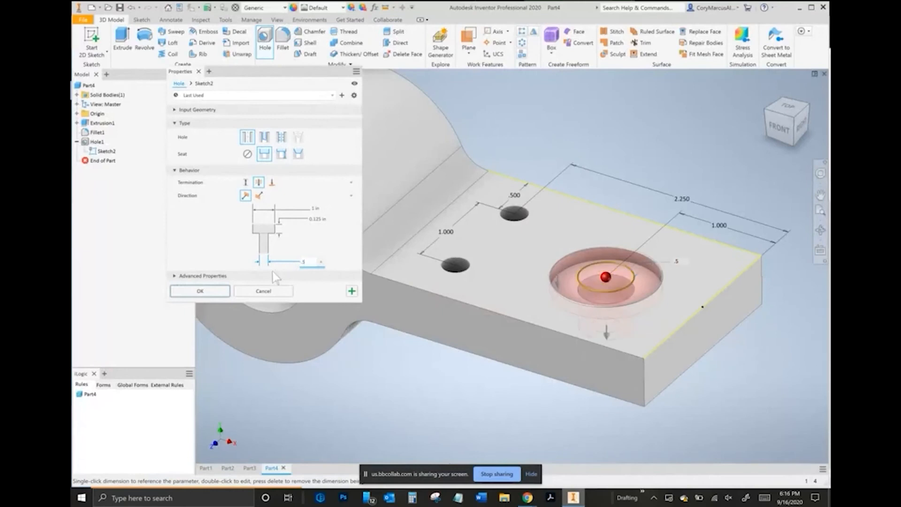
pyautogui.click(200, 291)
# - Turn off the visibility of the hole features' shared sketch and compare the part with the textbook's Hinge Guide drawing
pyautogui.hotkey('alt', 'Tab')
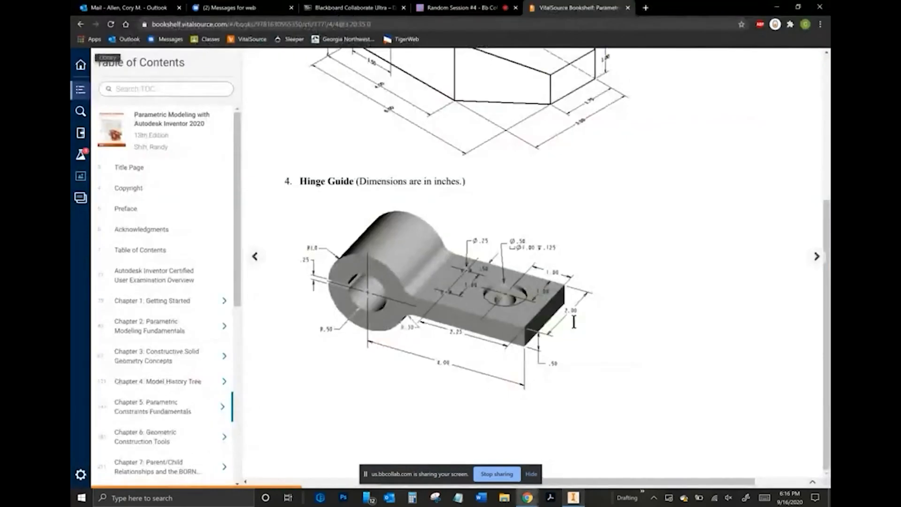
pyautogui.hotkey('alt', 'Tab')
pyautogui.click(105, 160)
pyautogui.rightClick(106, 160)
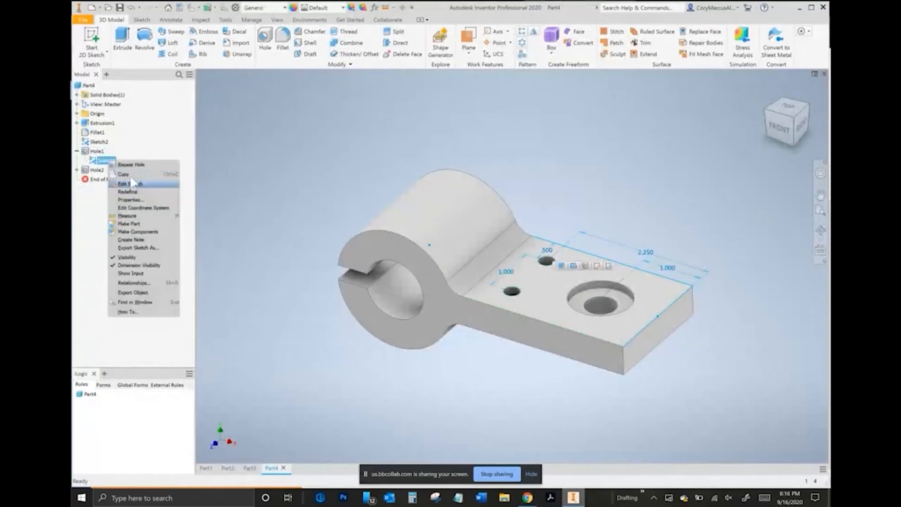
pyautogui.click(145, 259)
pyautogui.moveTo(681, 209); pyautogui.dragTo(666, 199)
pyautogui.hotkey('alt', 'Tab')
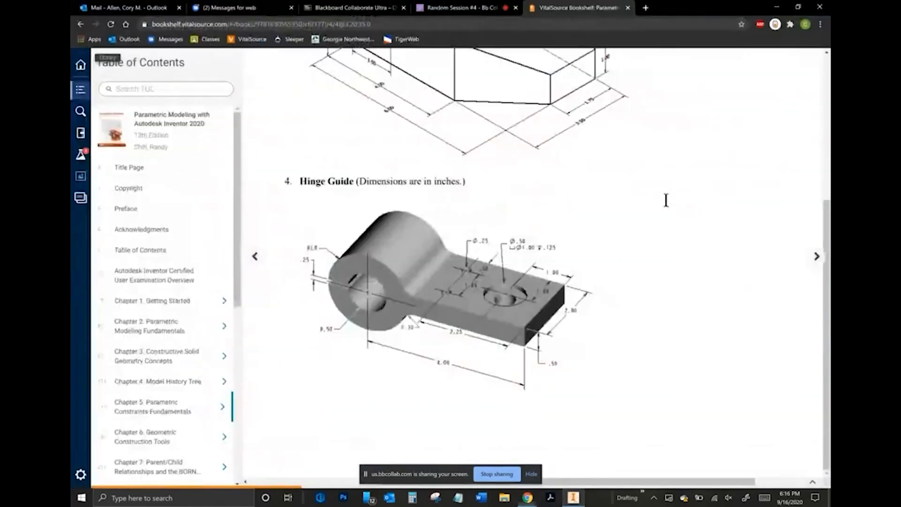
pyautogui.hotkey('alt', 'Tab')
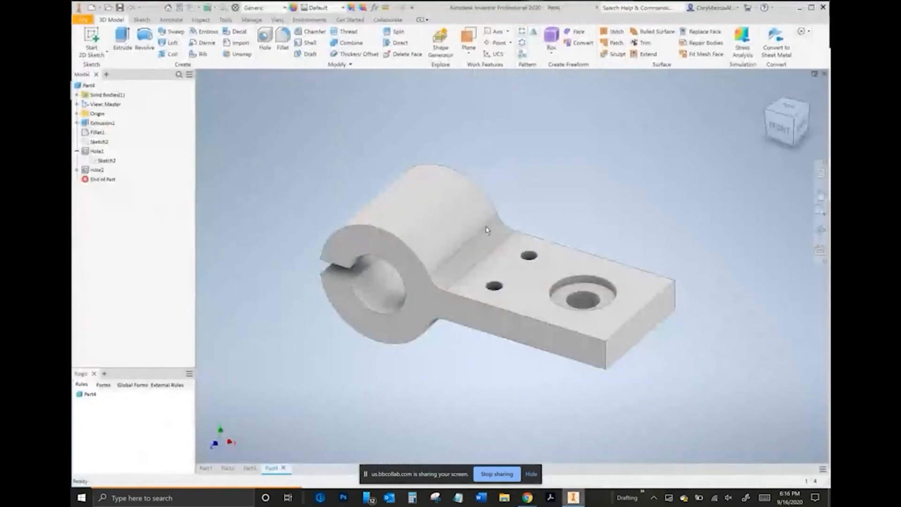
pyautogui.click(794, 121)
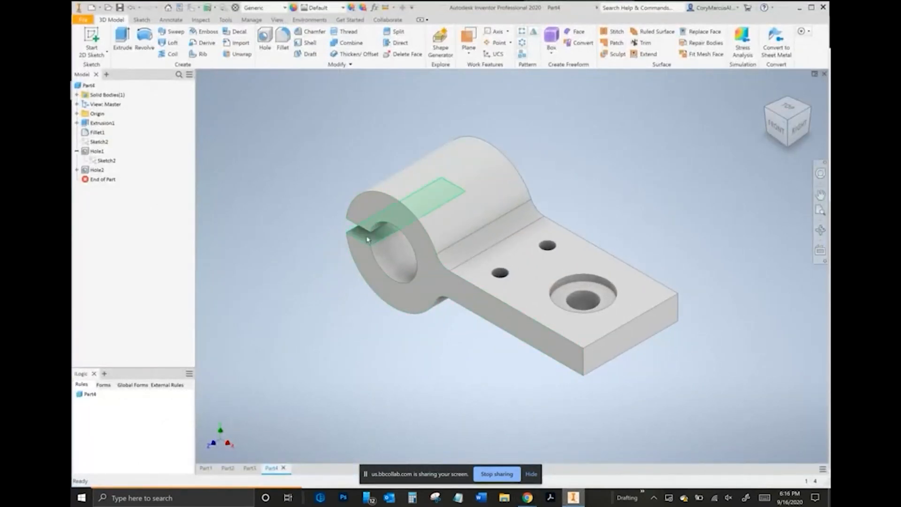
# - Try setting the full height of the cylinder's slot to 0.125 in in the base extrusion's sketch
pyautogui.hotkey('alt', 'Tab')
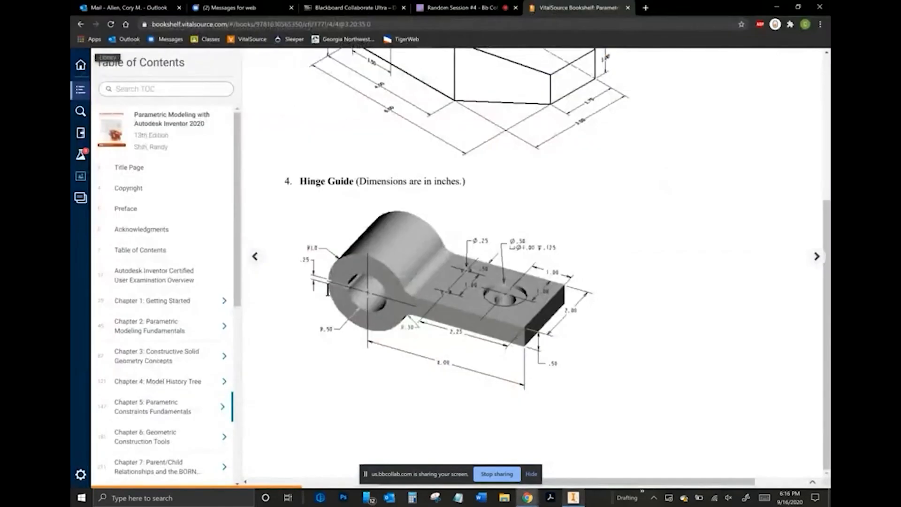
pyautogui.hotkey('alt', 'Tab')
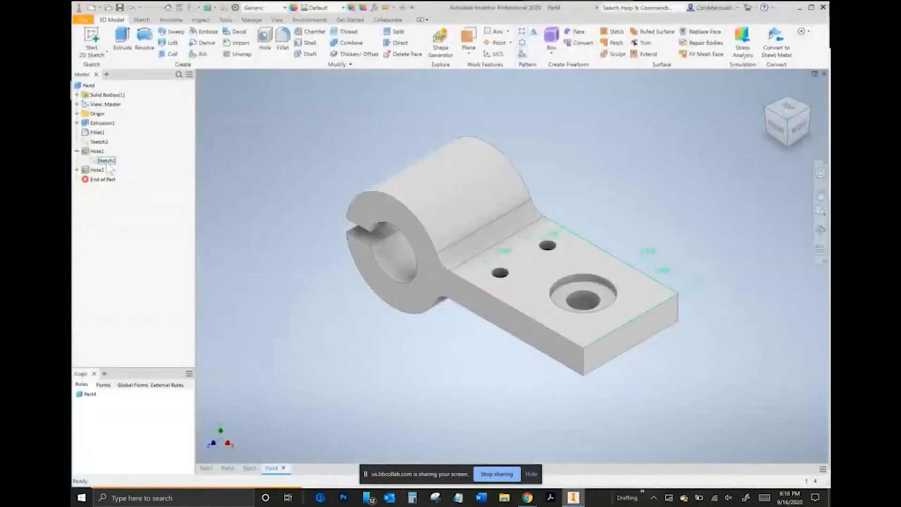
pyautogui.click(76, 123)
pyautogui.doubleClick(106, 132)
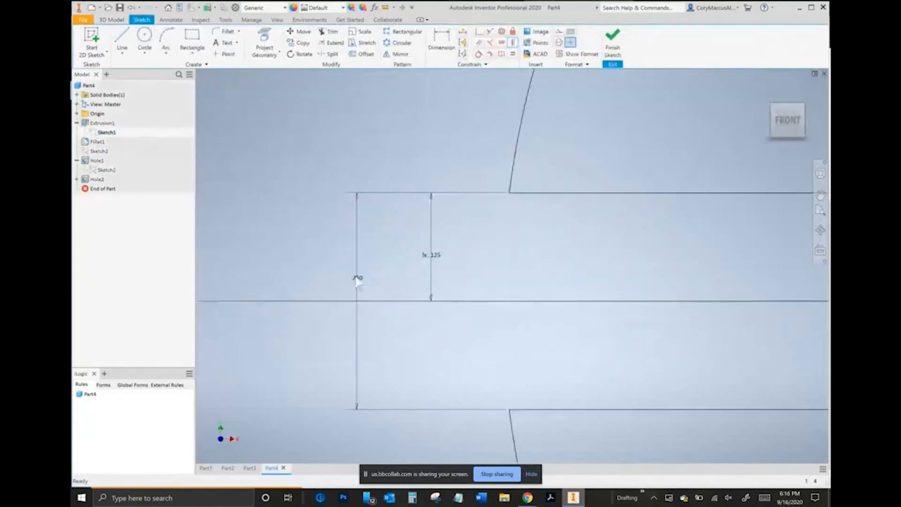
pyautogui.doubleClick(358, 278)
pyautogui.write('.12')
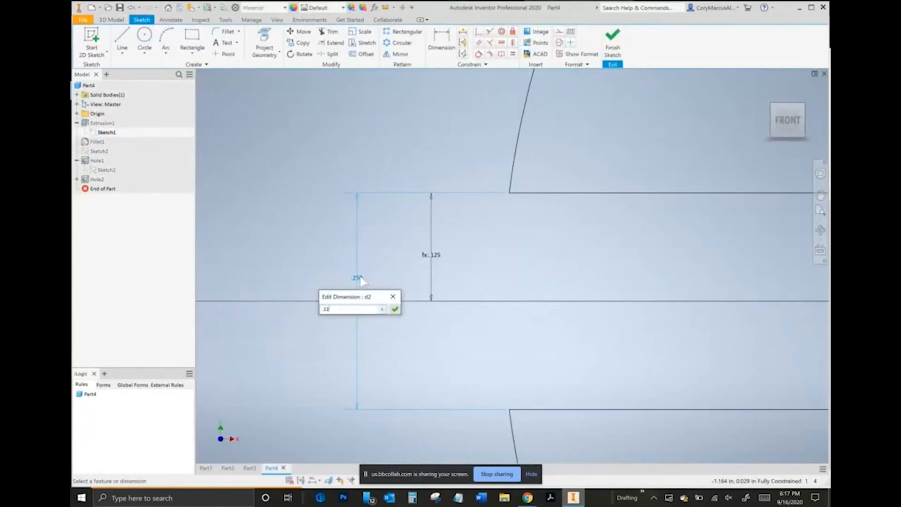
pyautogui.write('5')
pyautogui.press('Return')
pyautogui.click(613, 43)
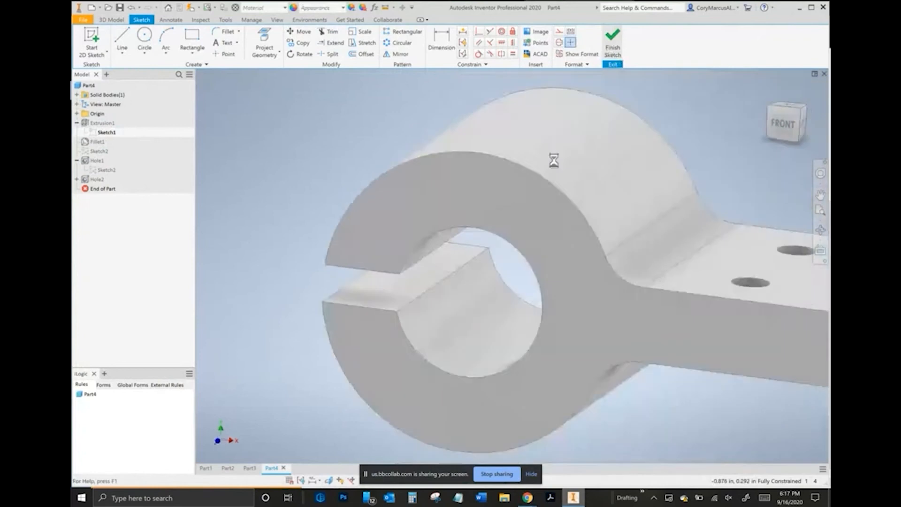
# - Check the slot size in the textbook drawing, undo the slot height change and finish the sketch
pyautogui.hotkey('alt', 'Tab')
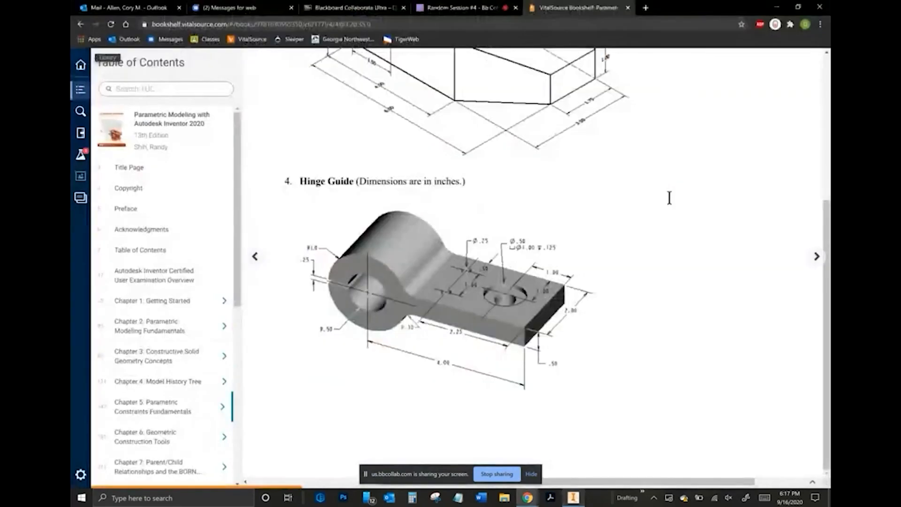
pyautogui.hotkey('alt', 'Tab')
pyautogui.hotkey('ctrl', 'z')
pyautogui.hotkey('ctrl', 'z')
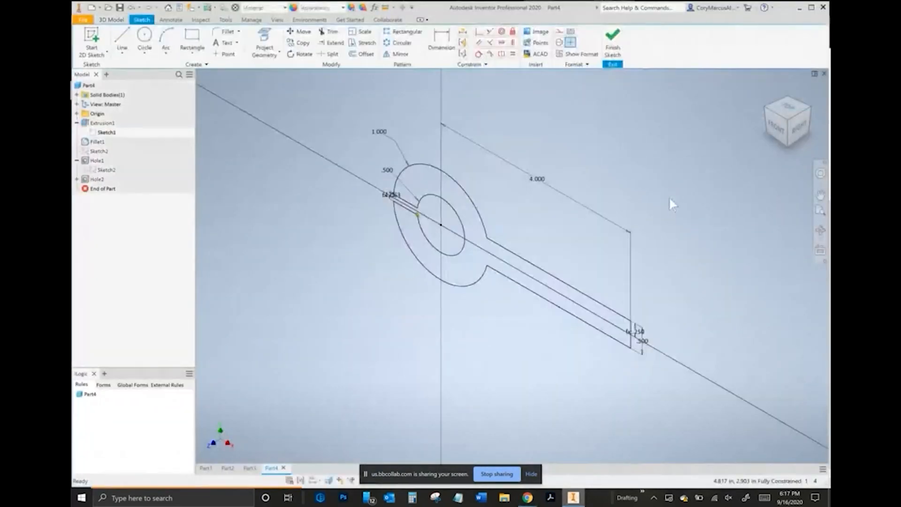
pyautogui.click(611, 46)
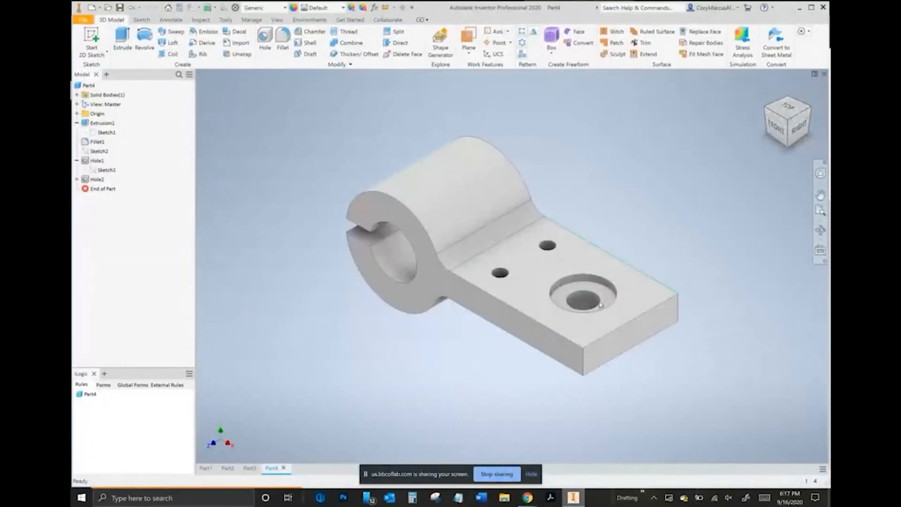
# - Switch to the textbook in the browser and advance to the next page of exercises
pyautogui.hotkey('alt', 'Tab')
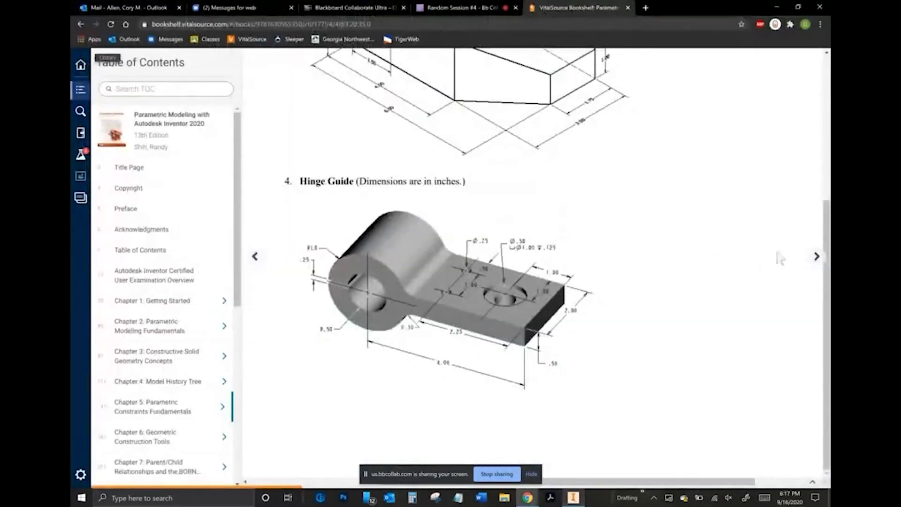
pyautogui.click(818, 256)
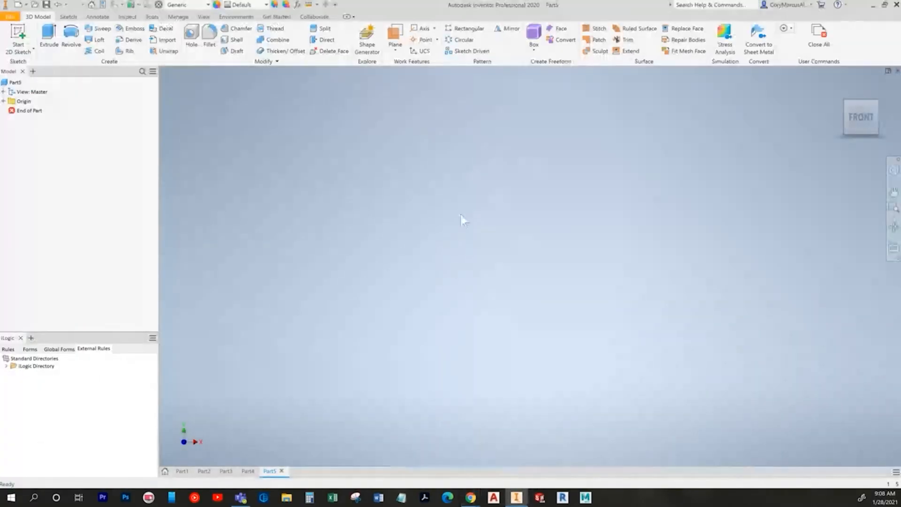
# - Start a front-plane sketch in the new part and draw a two-point center rectangle about 1.2 in wide, centered on the origin
pyautogui.click(18, 35)
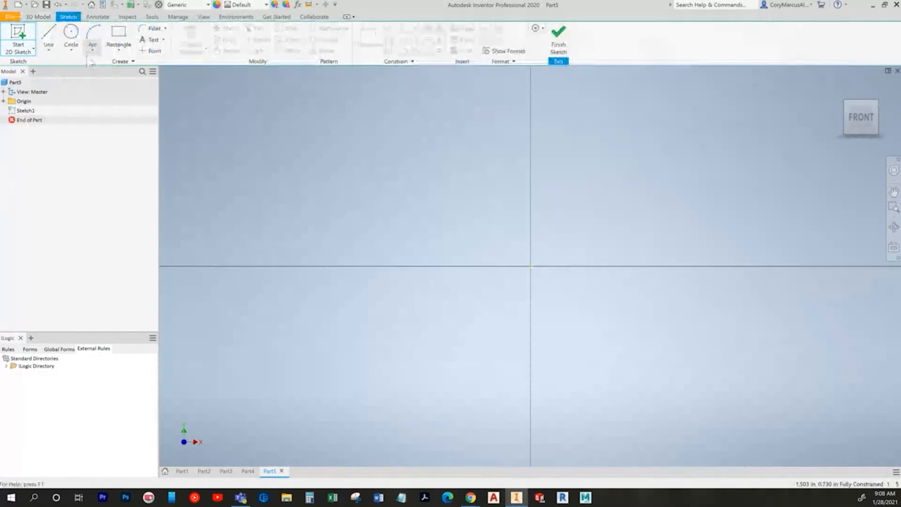
pyautogui.click(119, 49)
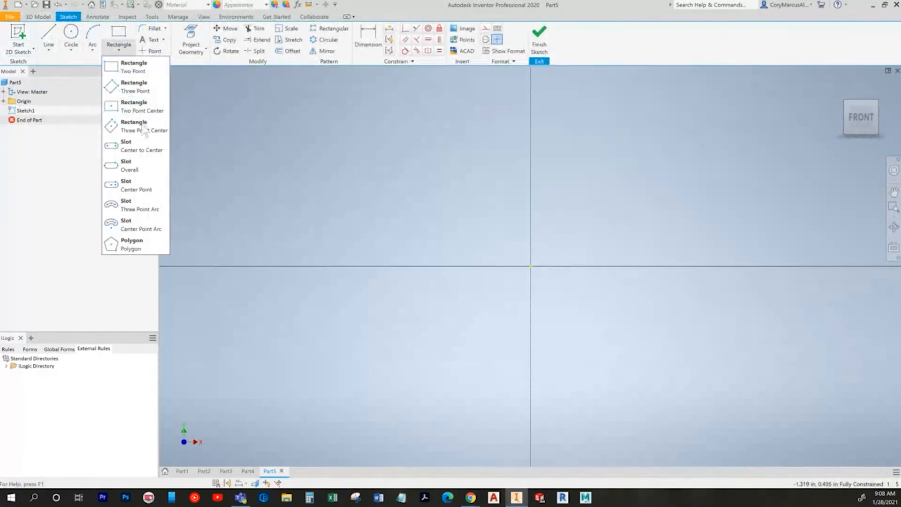
pyautogui.click(141, 111)
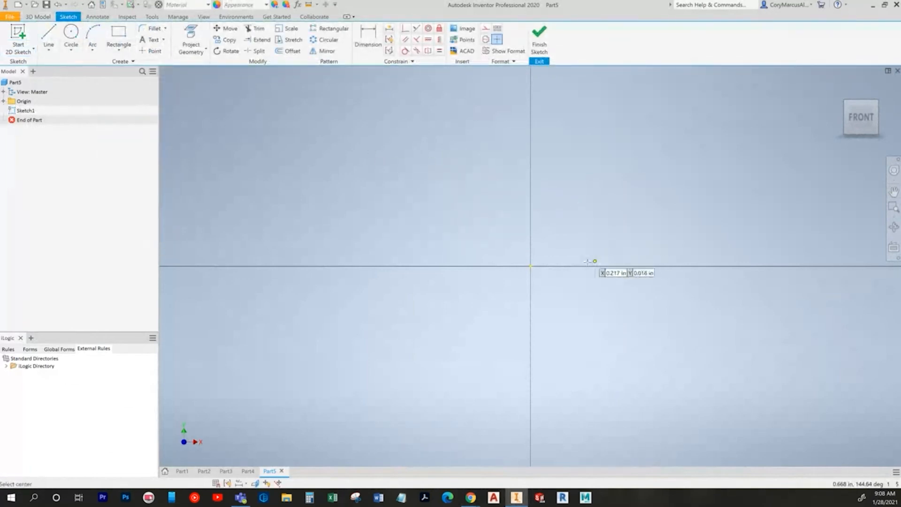
pyautogui.click(531, 266)
pyautogui.click(354, 91)
pyautogui.press('Escape')
# - Check the Pivot Holder drawing in the textbook and dimension the rectangle's width as 4 in
pyautogui.hotkey('alt', 'Tab')
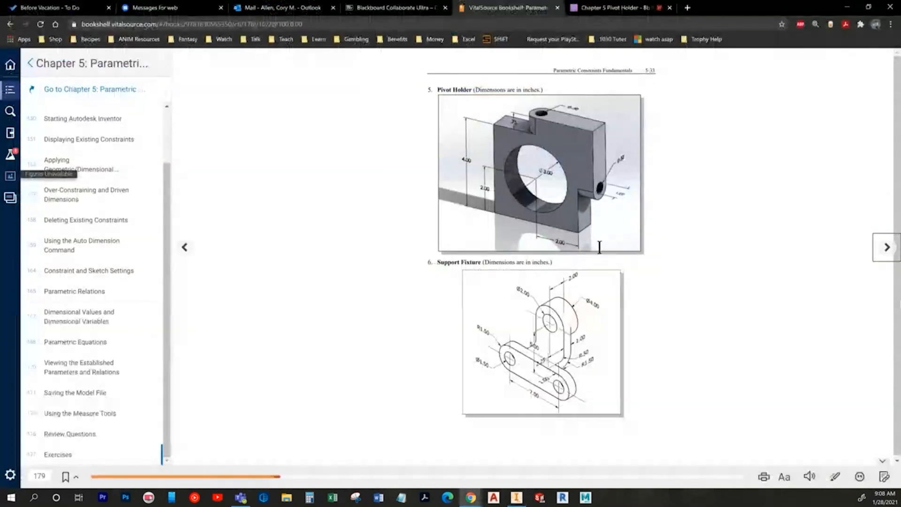
pyautogui.hotkey('alt', 'Tab')
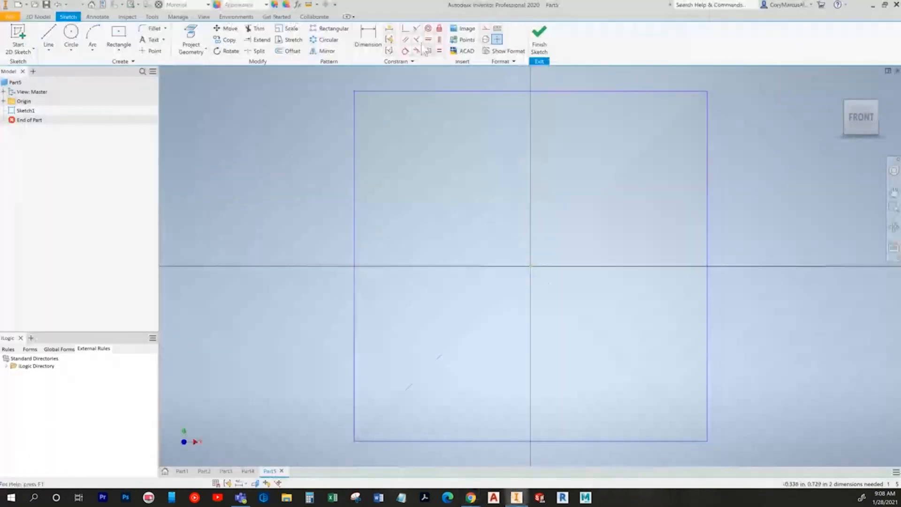
pyautogui.click(368, 40)
pyautogui.moveTo(548, 131); pyautogui.dragTo(536, 217, button='middle')
pyautogui.scroll(-3, 535, 216)
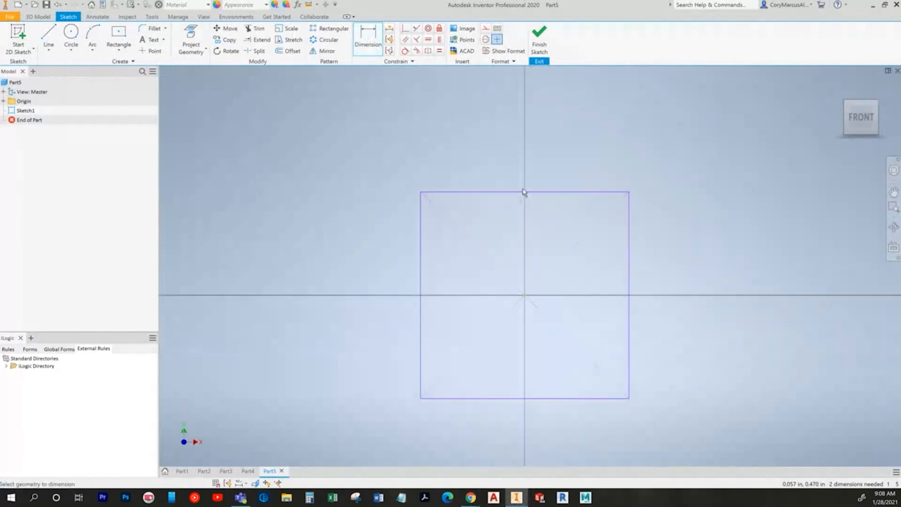
pyautogui.click(525, 192)
pyautogui.click(528, 151)
pyautogui.write('4')
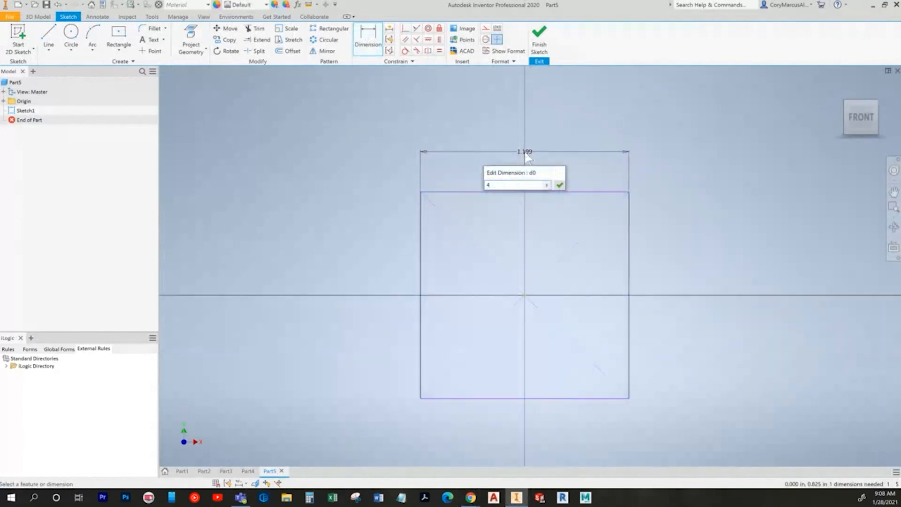
pyautogui.press('Return')
# - Dimension the rectangle's height by linking it to the width dimension, and finish the sketch
pyautogui.scroll(-5, 525, 150)
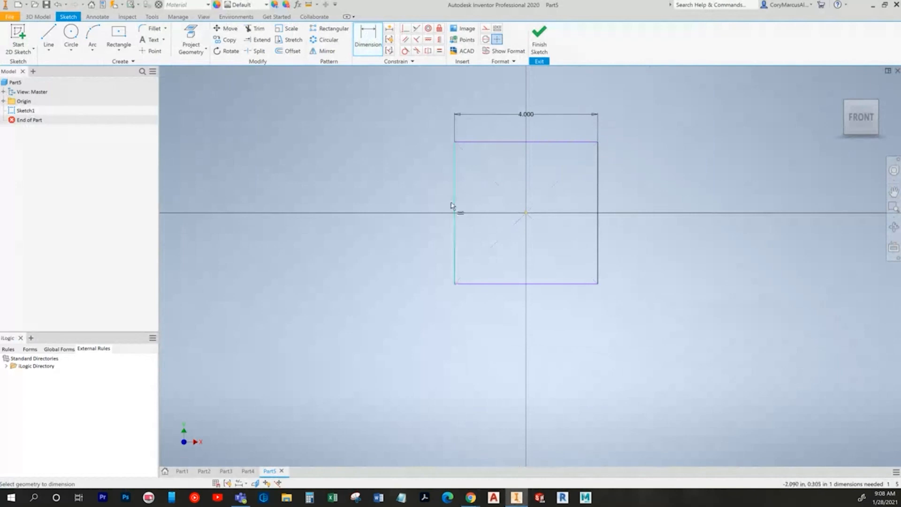
pyautogui.click(440, 210)
pyautogui.click(419, 212)
pyautogui.click(527, 114)
pyautogui.press('Return')
pyautogui.click(539, 38)
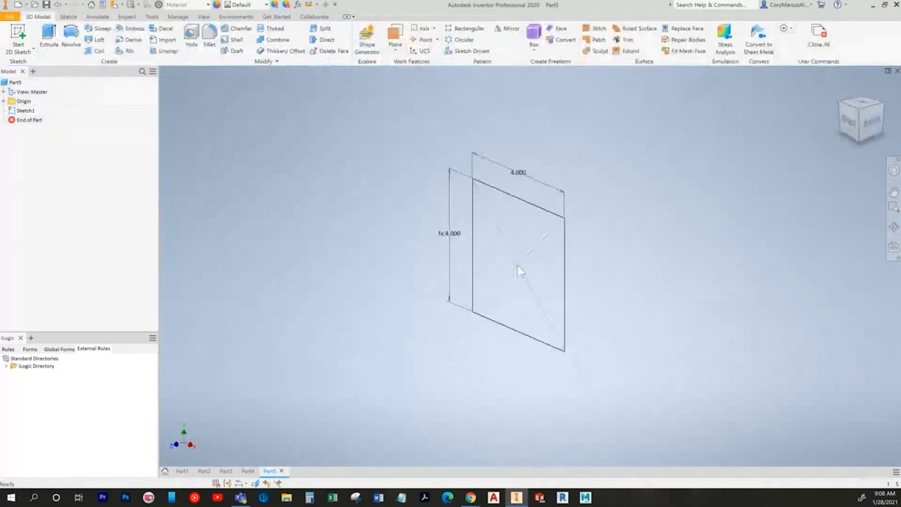
# - Check the Pivot Holder drawing in the textbook and add a 3 in diameter circle centered on the origin to the square's sketch
pyautogui.hotkey('alt', 'Tab')
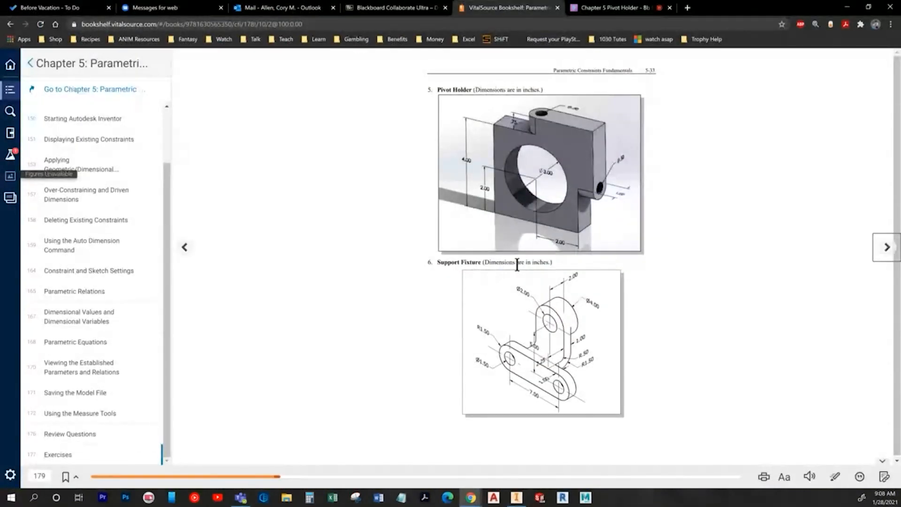
pyautogui.hotkey('alt', 'Tab')
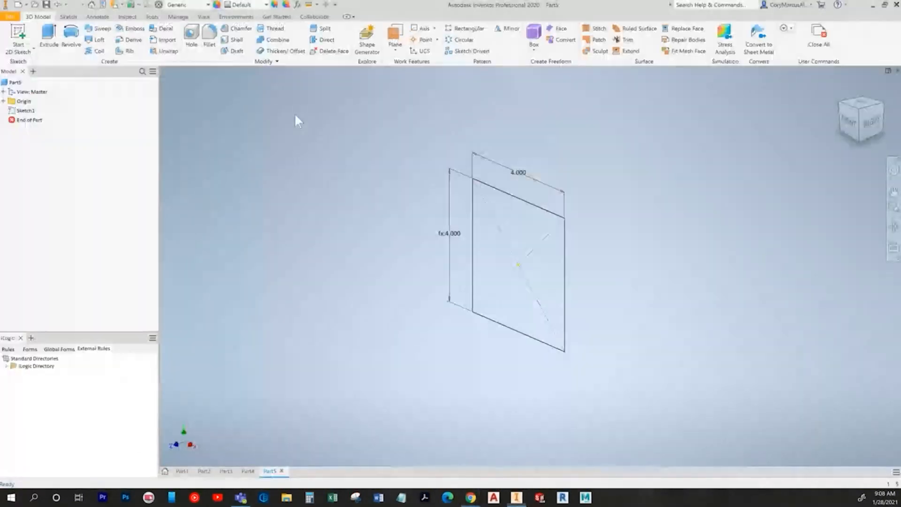
pyautogui.hotkey('alt', 'Tab')
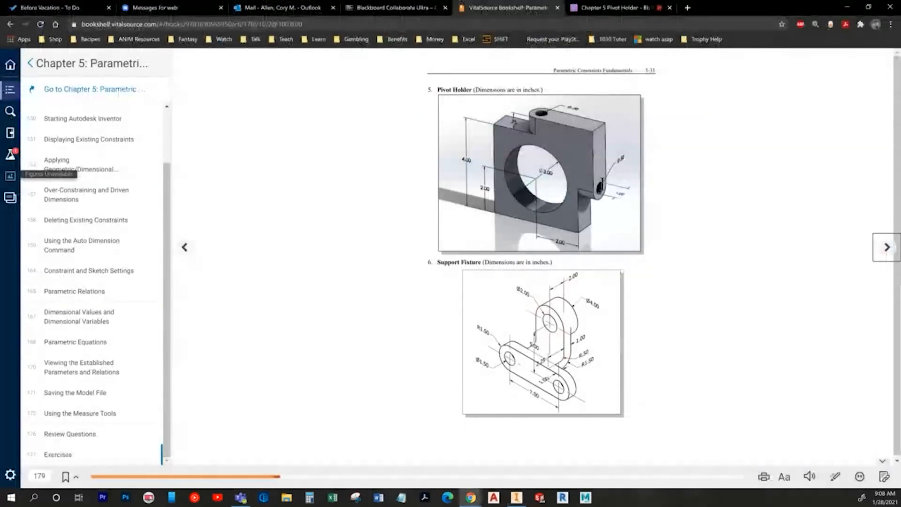
pyautogui.hotkey('alt', 'Tab')
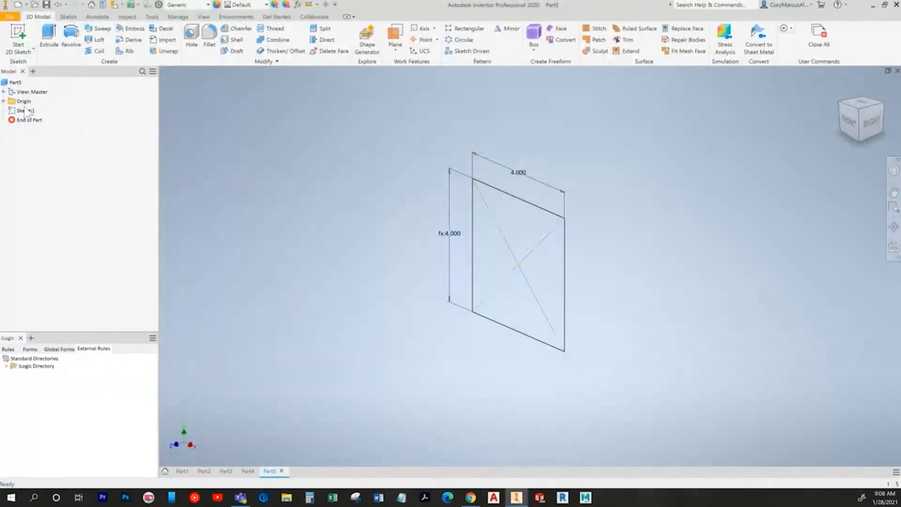
pyautogui.doubleClick(26, 111)
pyautogui.click(71, 35)
pyautogui.click(549, 281)
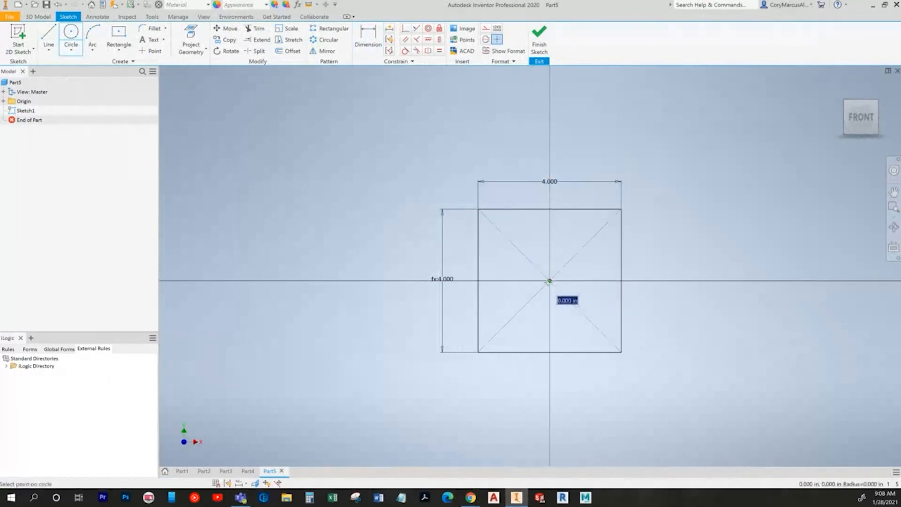
pyautogui.hotkey('alt', 'Tab')
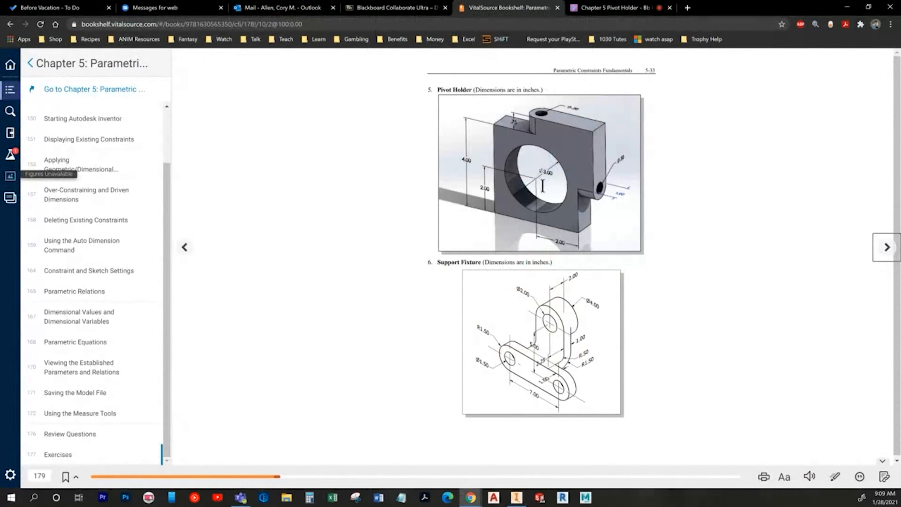
pyautogui.hotkey('alt', 'Tab')
pyautogui.write('3')
pyautogui.press('Return')
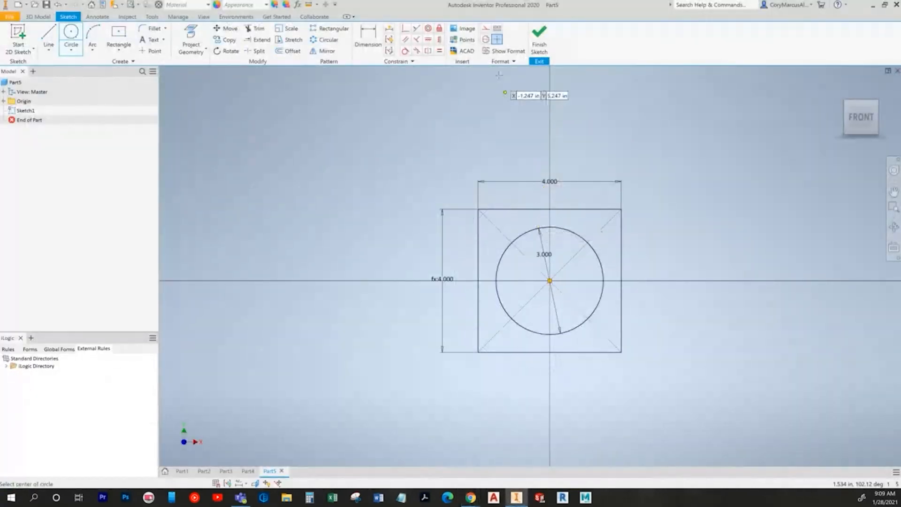
# - Finish the sketch and extrude the square ring profile 1 in symmetrically about the sketch plane
pyautogui.click(539, 40)
pyautogui.click(49, 36)
pyautogui.click(554, 223)
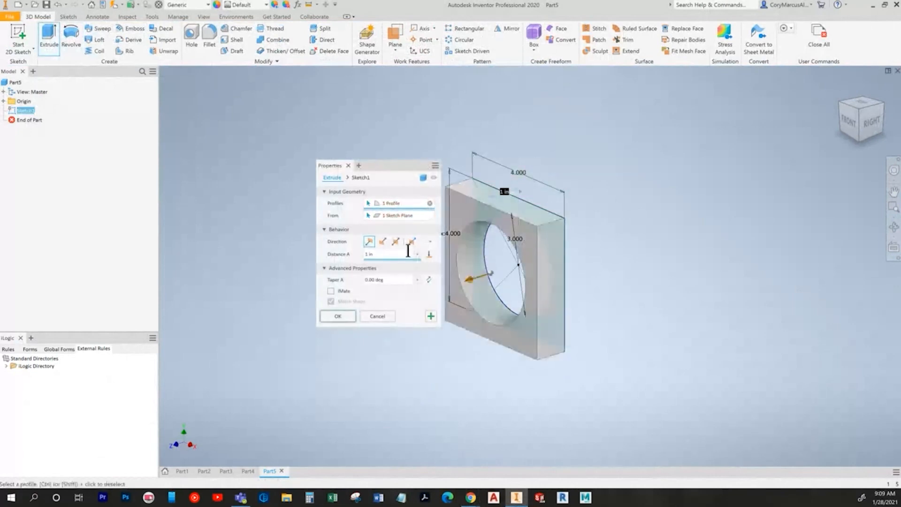
pyautogui.click(396, 241)
pyautogui.click(346, 314)
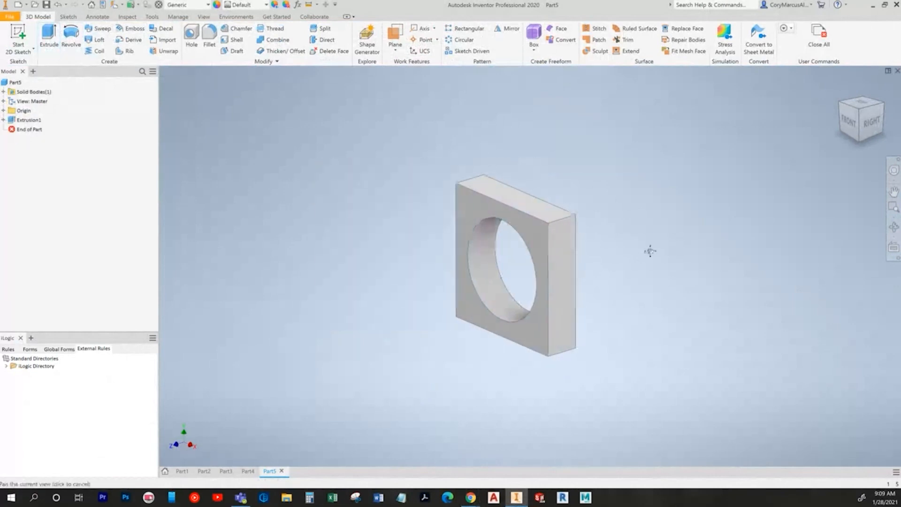
# - Check the textbook drawing, start a sketch on the block's top face and draw a circle from its center out to the long edge
pyautogui.hotkey('alt', 'Tab')
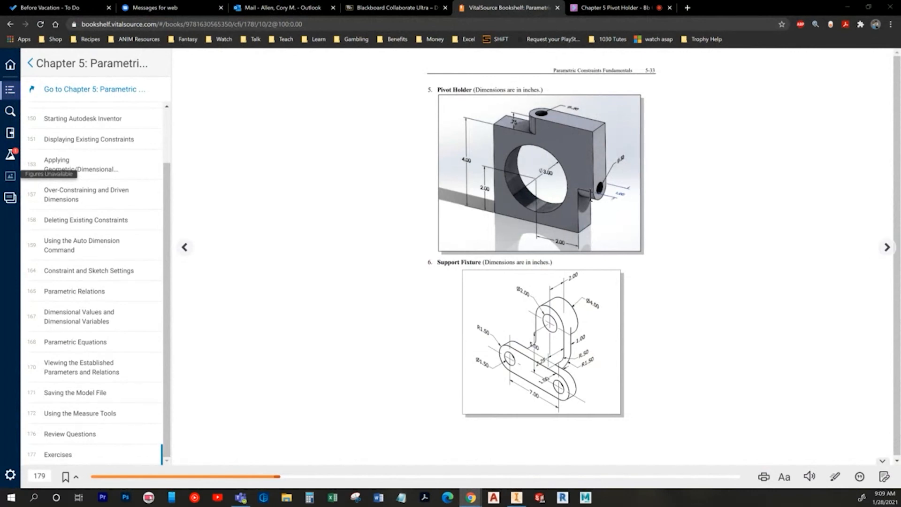
pyautogui.click(517, 497)
pyautogui.click(20, 37)
pyautogui.click(536, 201)
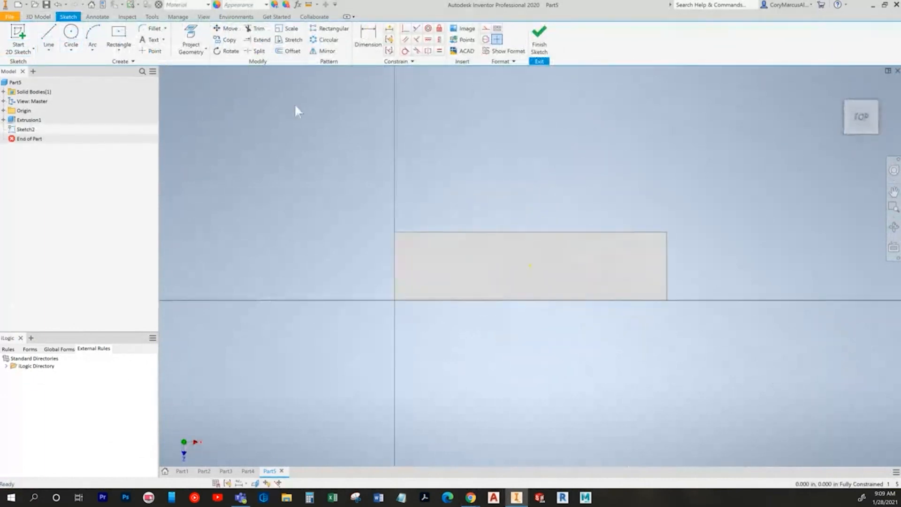
pyautogui.click(71, 36)
pyautogui.moveTo(565, 226); pyautogui.dragTo(493, 206, button='middle')
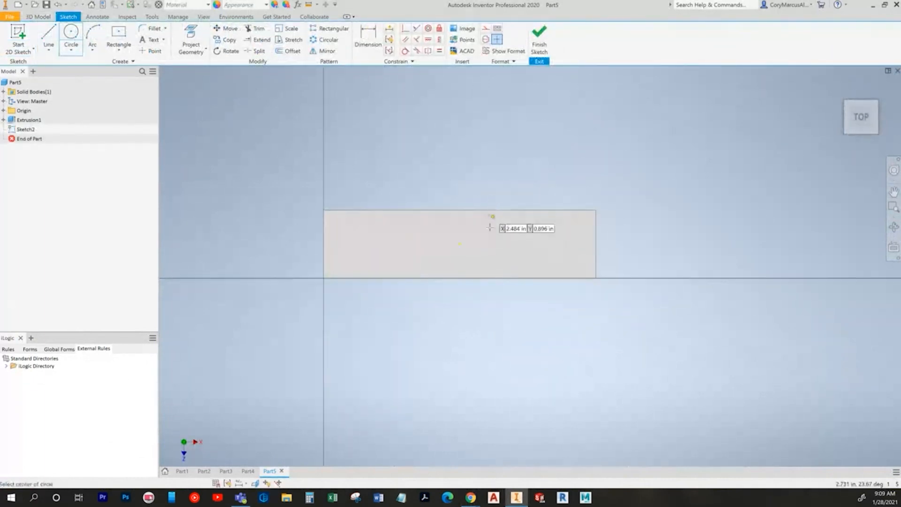
pyautogui.click(459, 244)
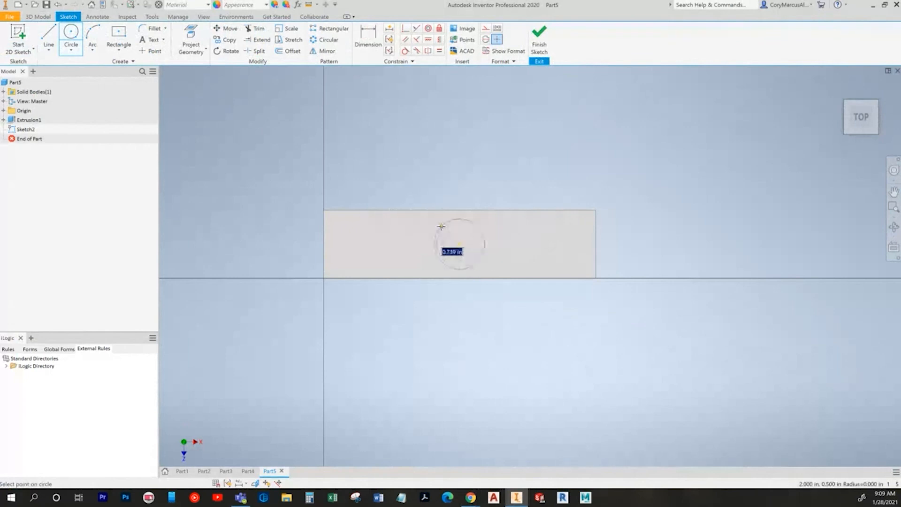
pyautogui.click(460, 210)
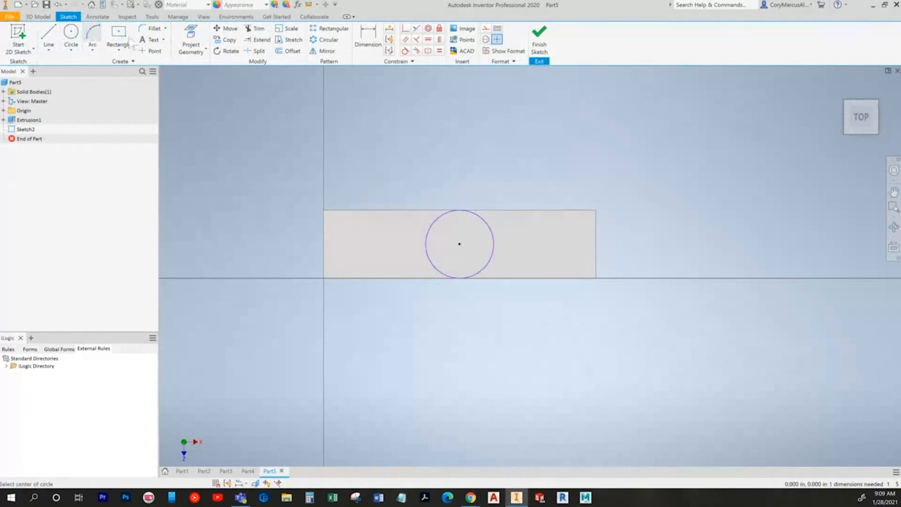
# - Project the top face's edges into the sketch and make the circle tangent to the long rear edge
pyautogui.click(191, 40)
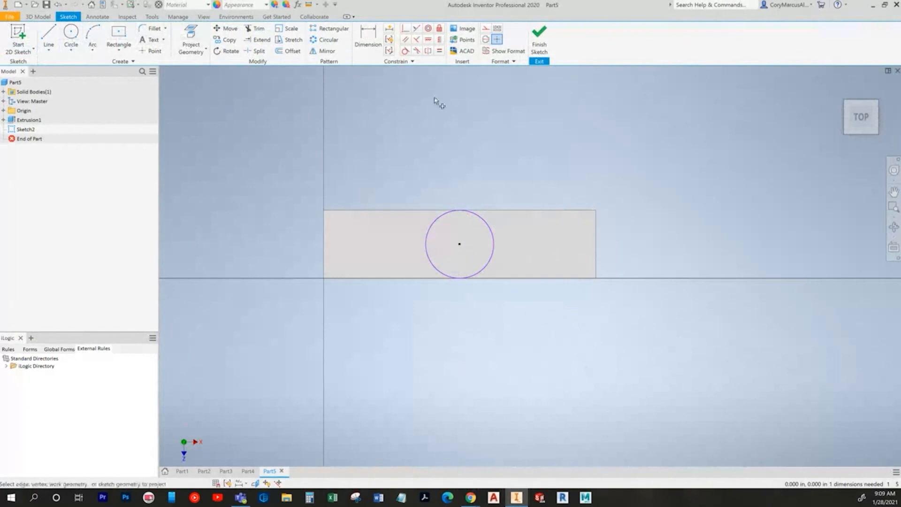
pyautogui.click(563, 211)
pyautogui.click(596, 232)
pyautogui.press('Escape')
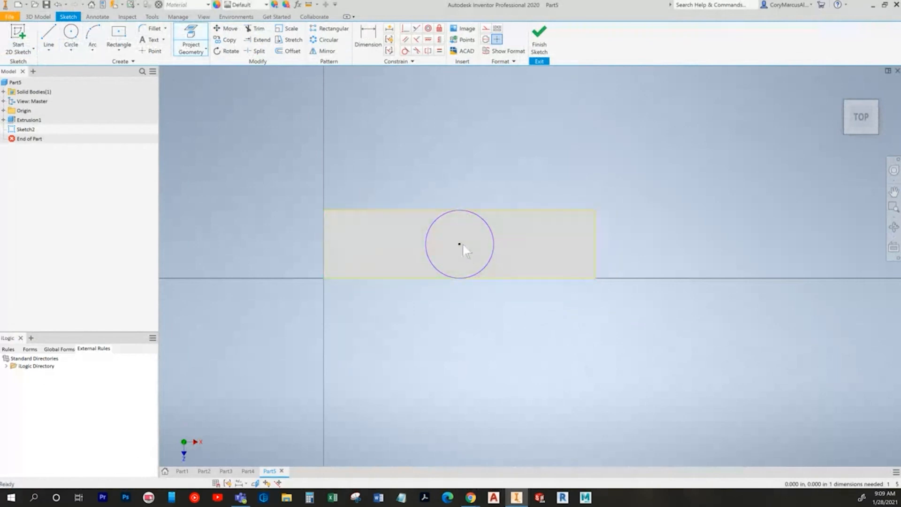
pyautogui.click(494, 240)
pyautogui.moveTo(494, 238); pyautogui.dragTo(507, 239)
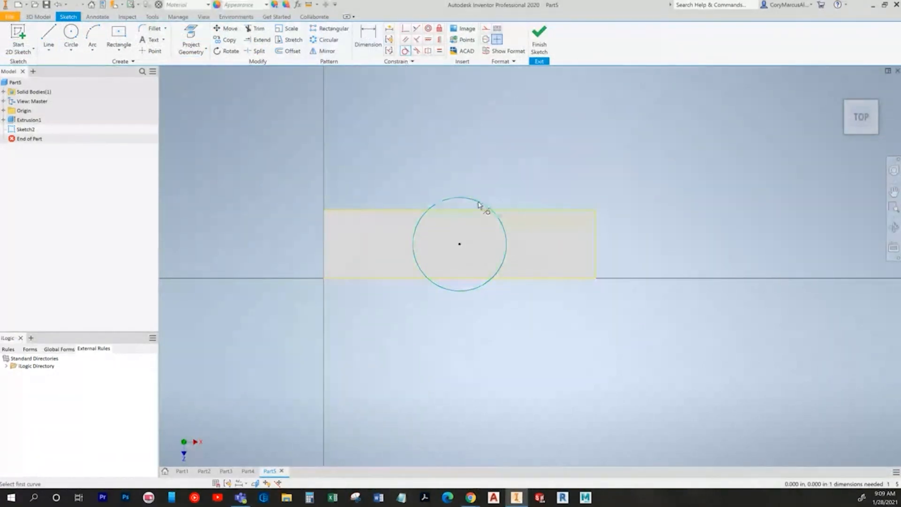
pyautogui.click(483, 210)
pyautogui.rightClick(523, 167)
pyautogui.click(536, 162)
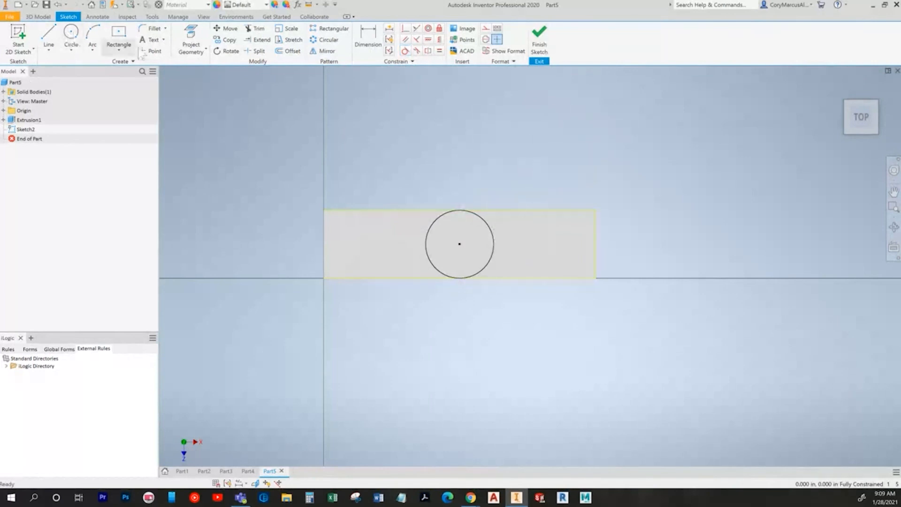
pyautogui.click(285, 51)
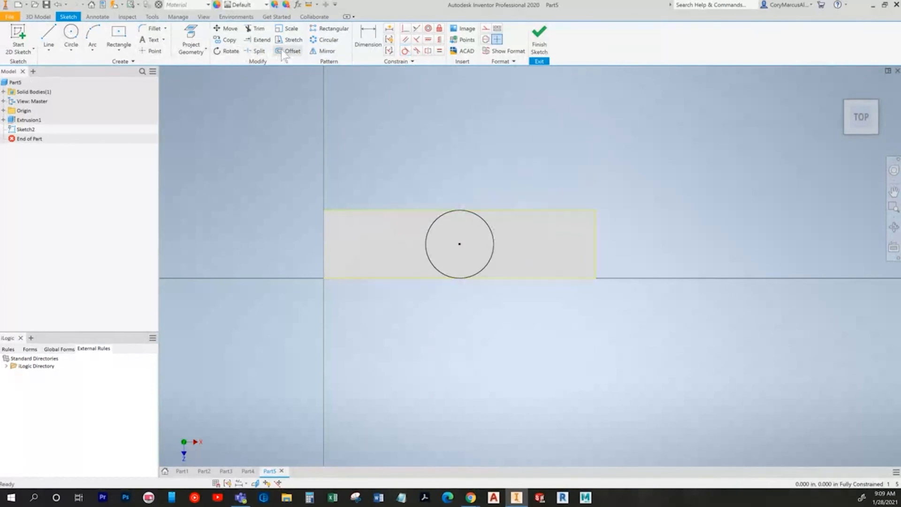
pyautogui.click(489, 228)
pyautogui.press('Escape')
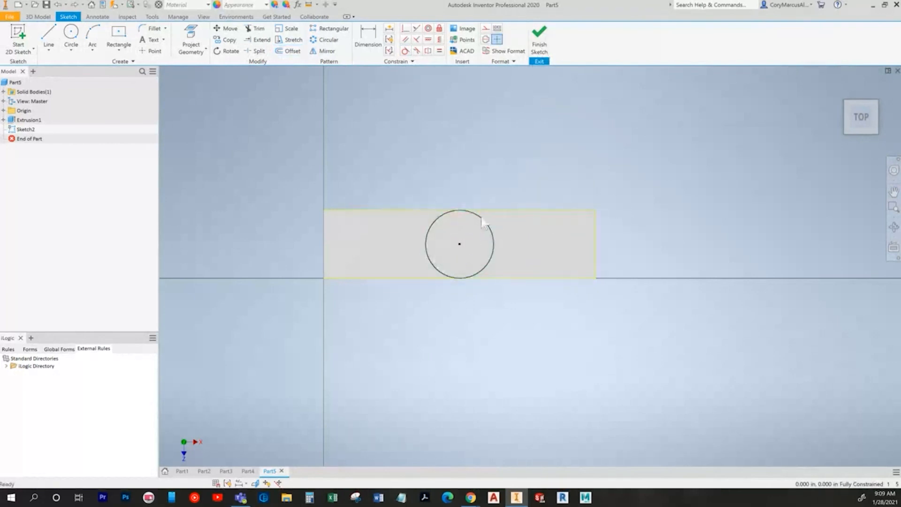
# - Trim away the right half of the circle on the top face and finish the sketch
pyautogui.click(254, 28)
pyautogui.click(496, 239)
pyautogui.rightClick(519, 144)
pyautogui.click(512, 203)
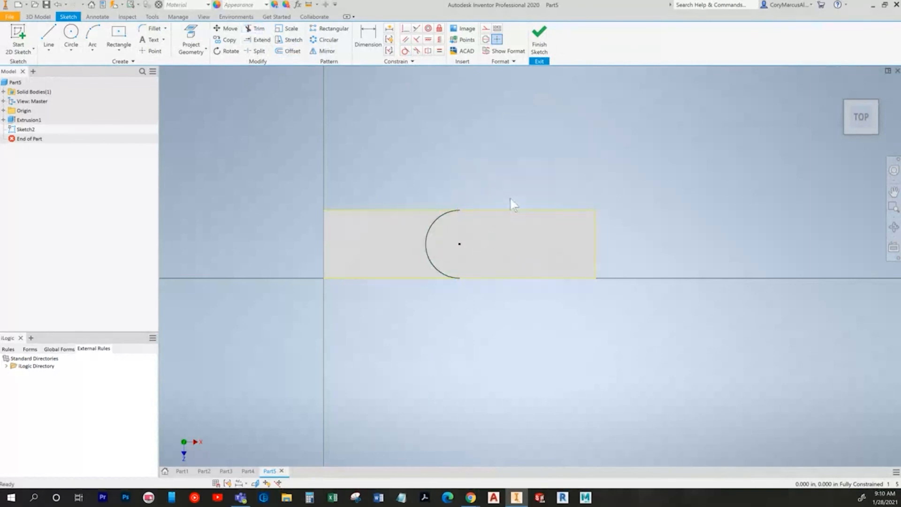
pyautogui.click(546, 46)
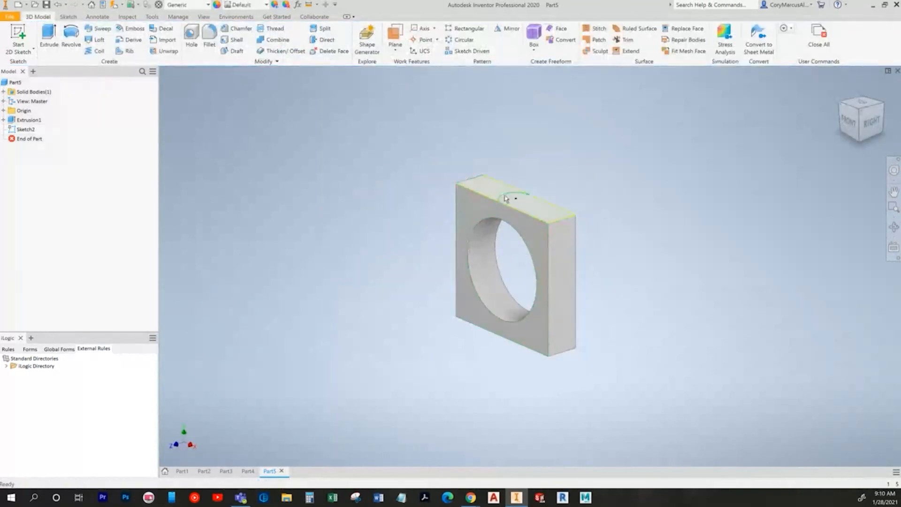
# - Extrude the round-ended profile 0.75 in upward from the top face as a join, checking the distance against the textbook
pyautogui.press('e')
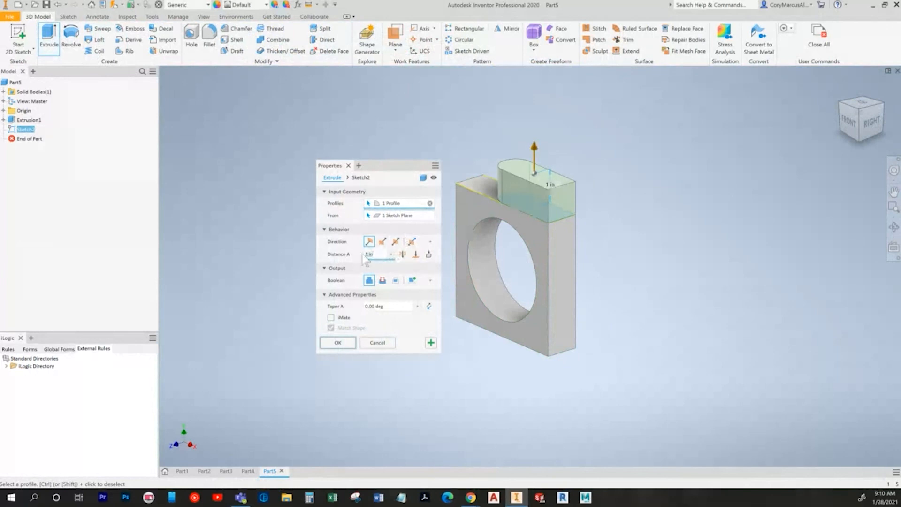
pyautogui.write('.75')
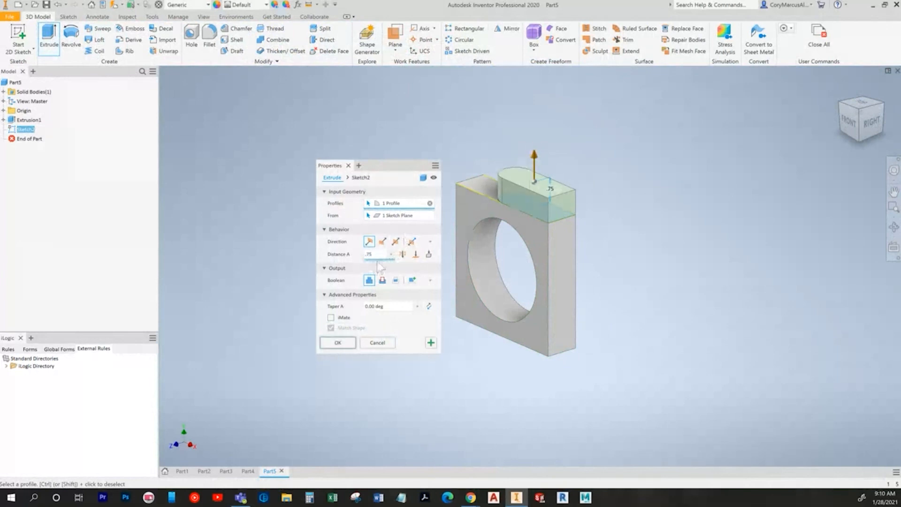
pyautogui.hotkey('alt', 'Tab')
pyautogui.hotkey('alt', 'Tab')
pyautogui.click(338, 343)
# - Start a sketch on the block's right side face and draw a circle centered on the projected origin, reaching the face's long edge
pyautogui.click(18, 33)
pyautogui.click(578, 244)
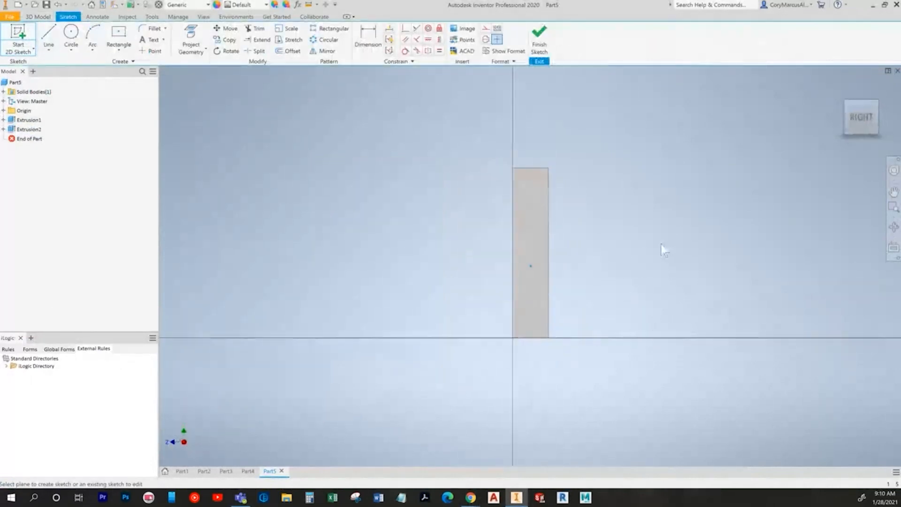
pyautogui.click(71, 34)
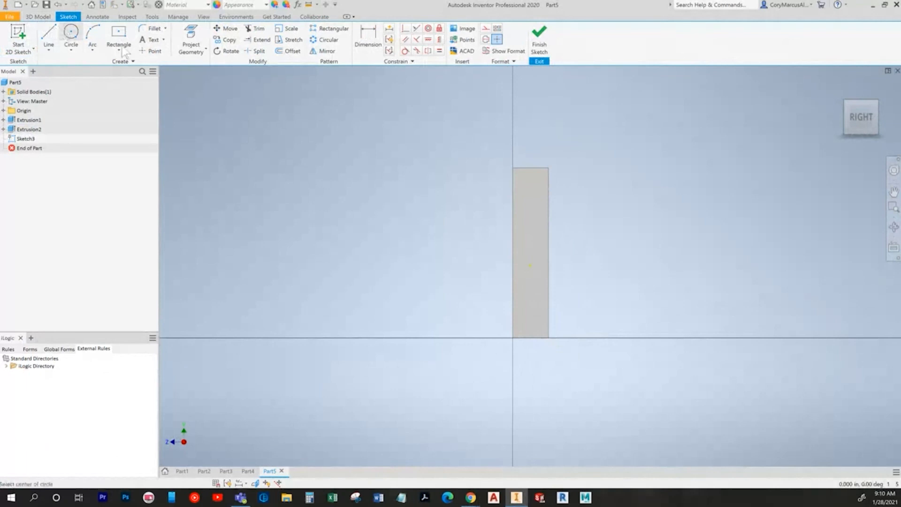
pyautogui.scroll(-3, 572, 286)
pyautogui.click(493, 248)
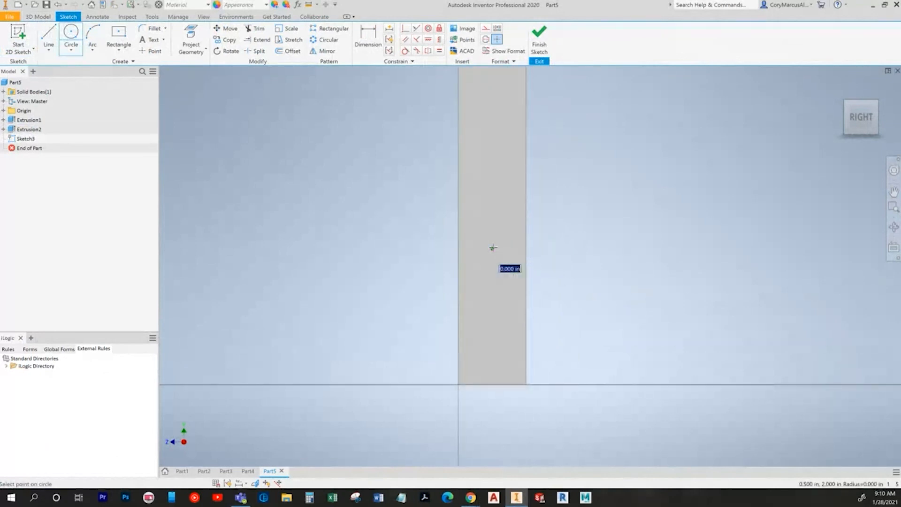
pyautogui.keyDown('shift'); pyautogui.moveTo(500, 233); pyautogui.dragTo(502, 242, button='middle'); pyautogui.keyUp('shift')
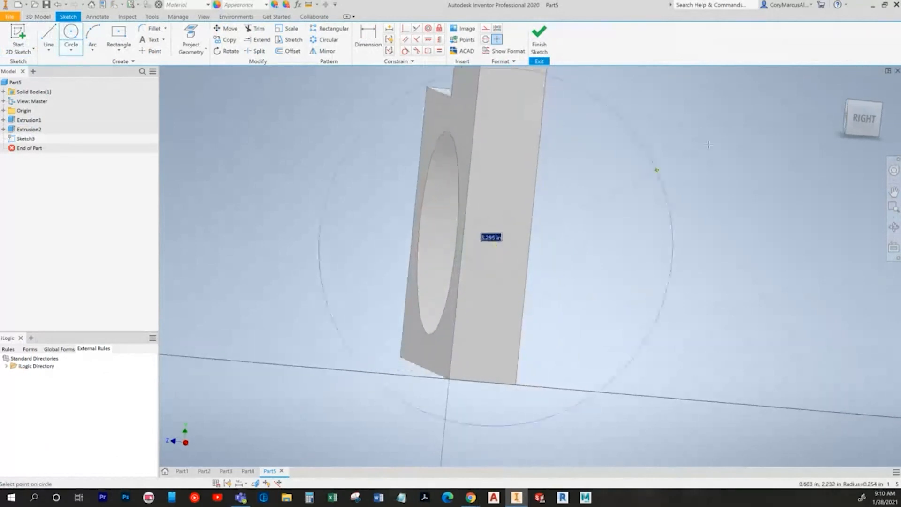
pyautogui.click(863, 120)
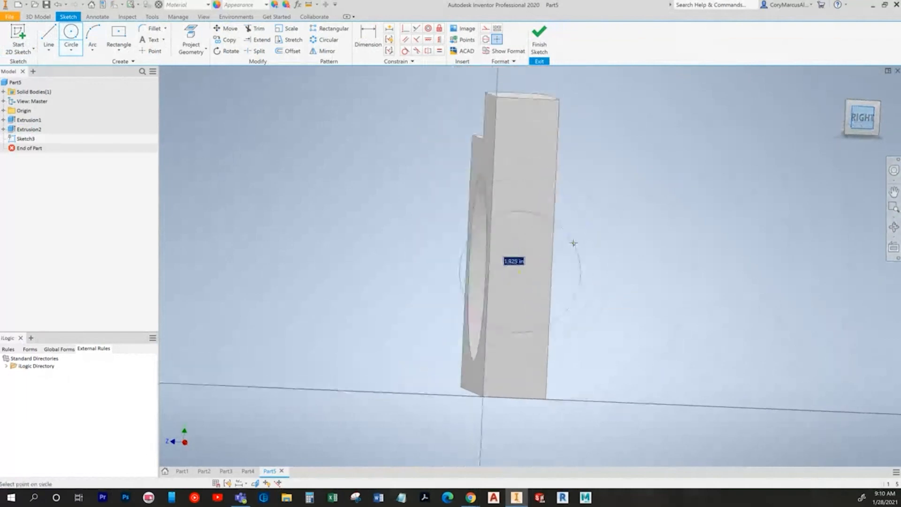
pyautogui.click(563, 275)
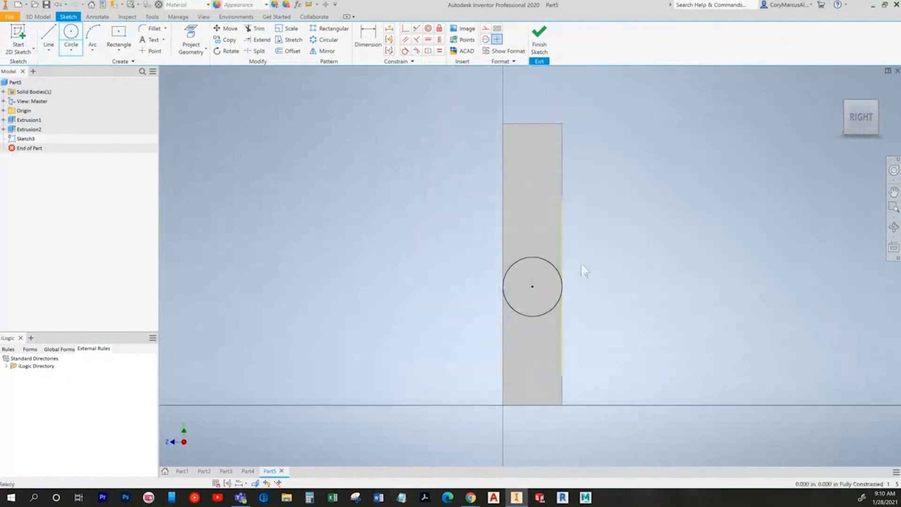
pyautogui.press('Escape')
# - Project the side face's outline, trim away the upper half of the circle and finish the sketch
pyautogui.click(203, 48)
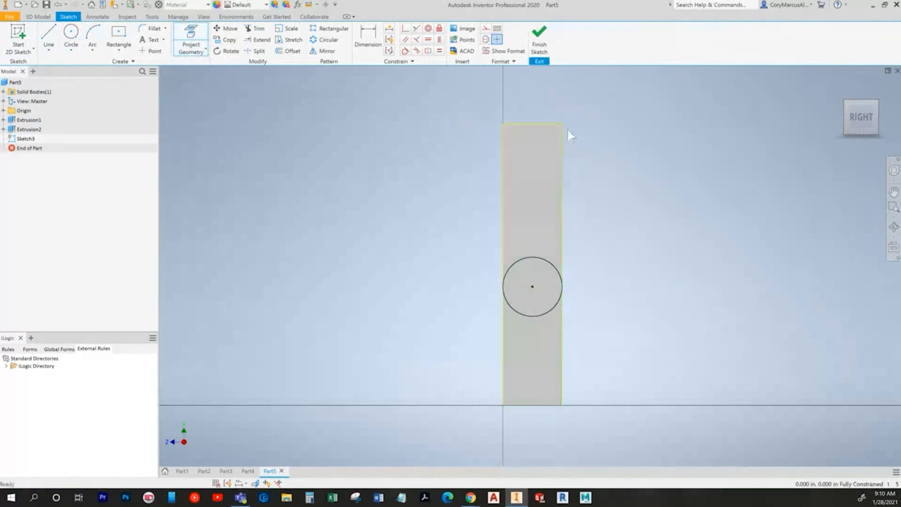
pyautogui.click(255, 29)
pyautogui.click(524, 261)
pyautogui.click(538, 42)
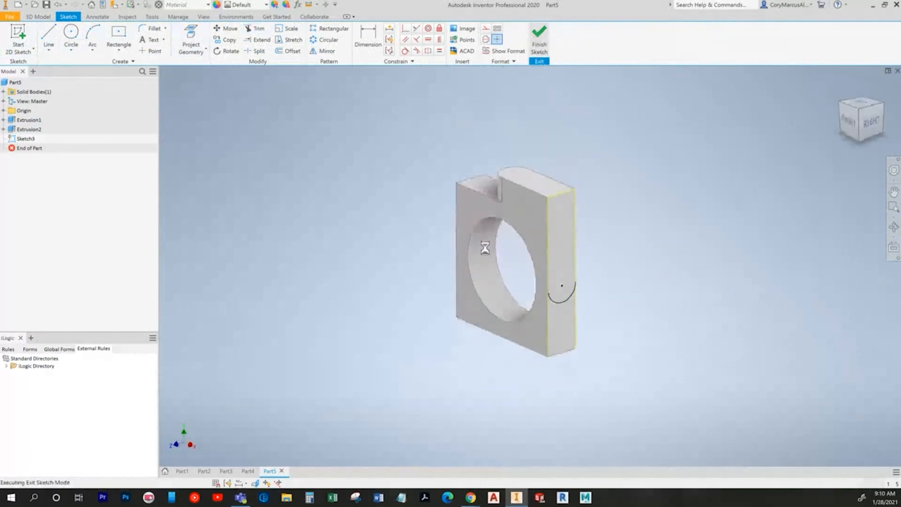
# - Extrude the round-ended side profile outward 0.75 in as a join, checking the distance against the textbook
pyautogui.press('e')
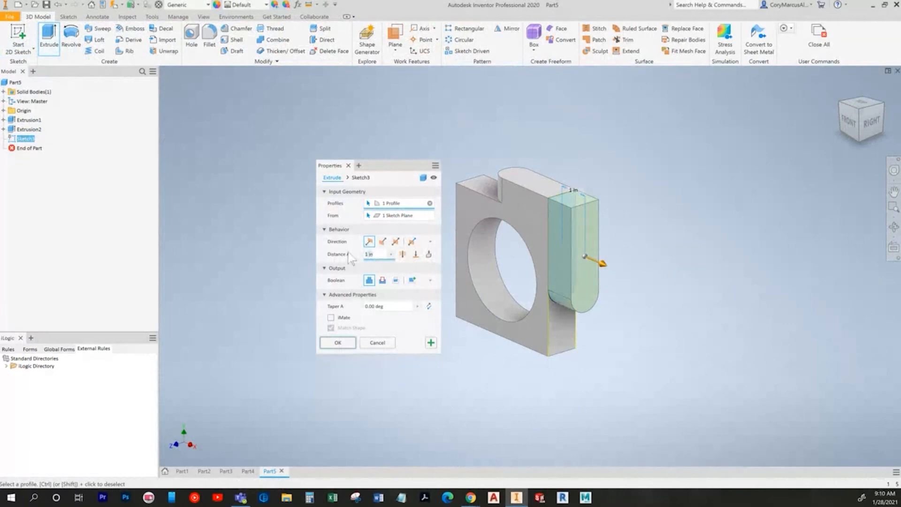
pyautogui.write('.756')
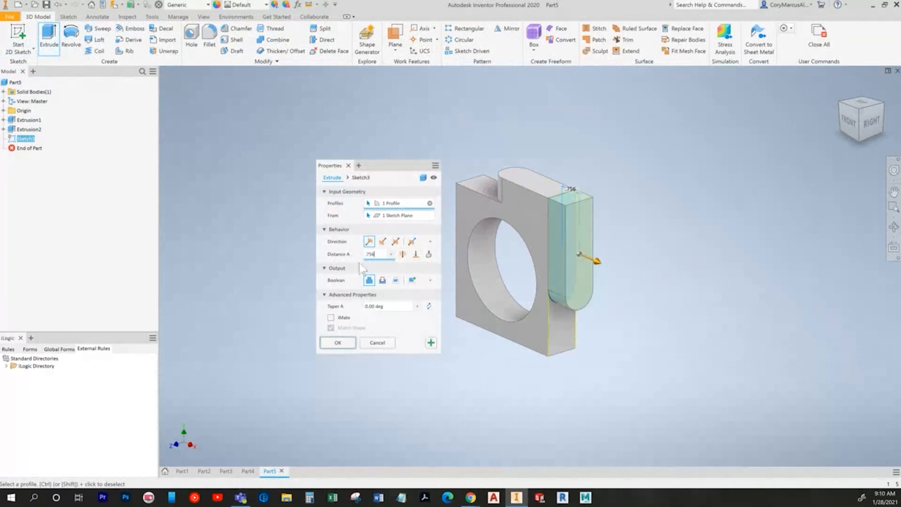
pyautogui.hotkey('alt', 'Tab')
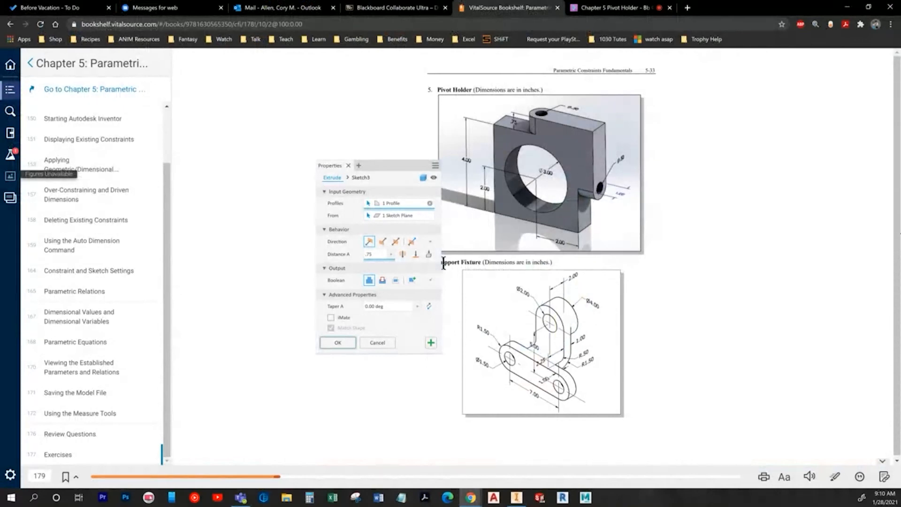
pyautogui.click(400, 167)
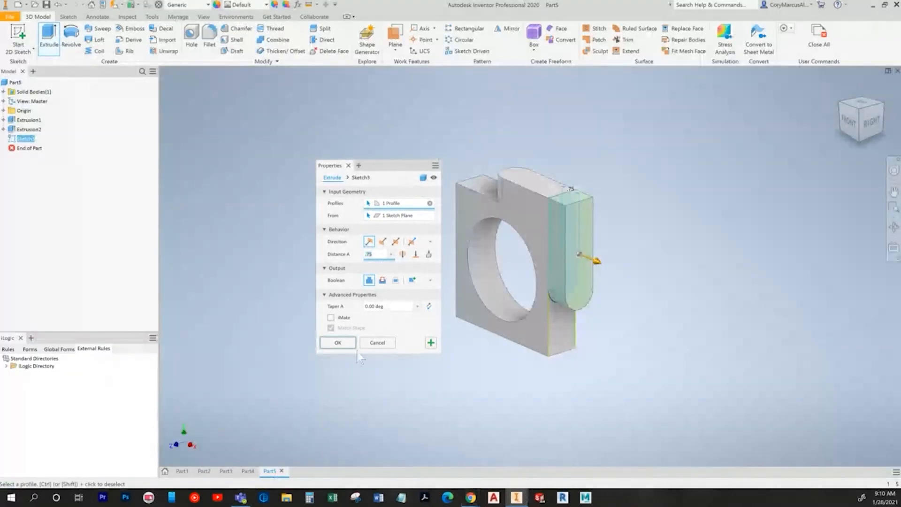
pyautogui.click(338, 344)
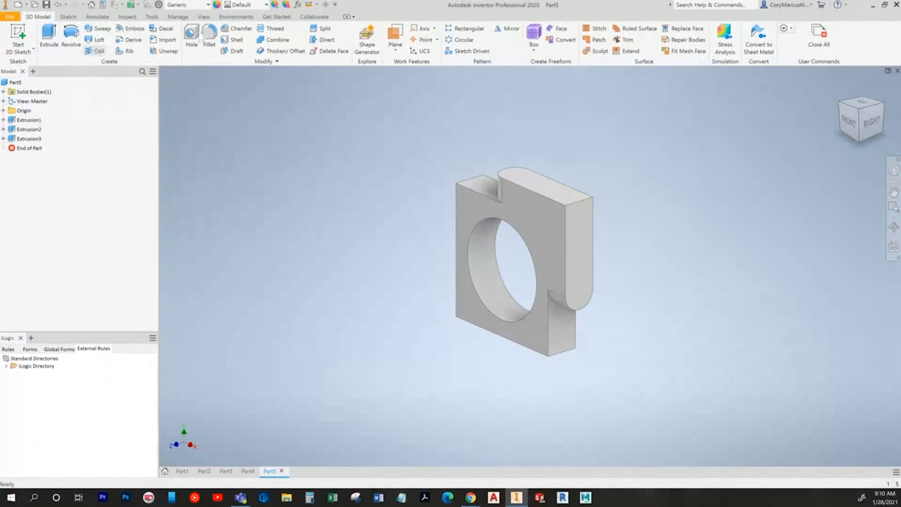
# - Place a 0.5 in simple hole concentric with the side boss's rounded end and give it a flat drill point, consulting the textbook drawing
pyautogui.scroll(-4, 547, 301)
pyautogui.moveTo(639, 335)
pyautogui.keyDown('shift'); pyautogui.mouseDown(button='middle')
pyautogui.moveTo(649, 317)
pyautogui.moveTo(644, 301)
pyautogui.mouseUp(button='middle'); pyautogui.keyUp('shift')
pyautogui.click(592, 189)
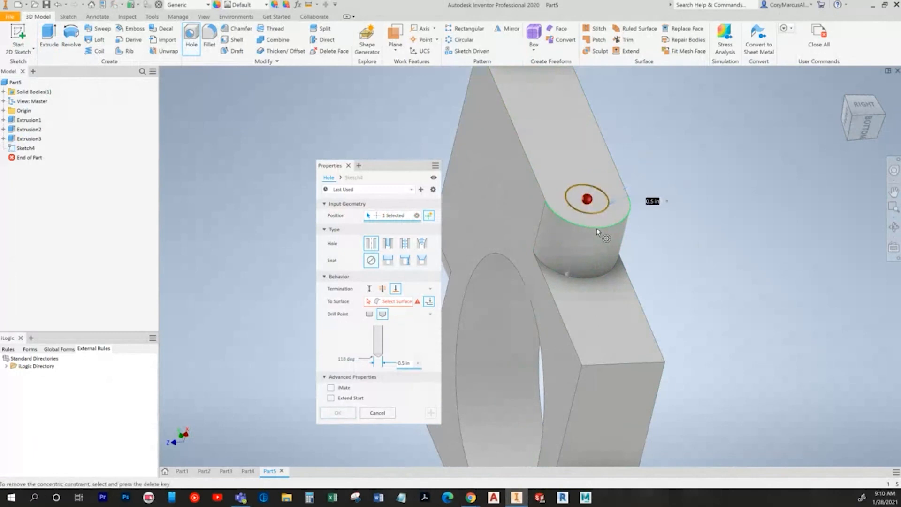
pyautogui.hotkey('alt', 'Tab')
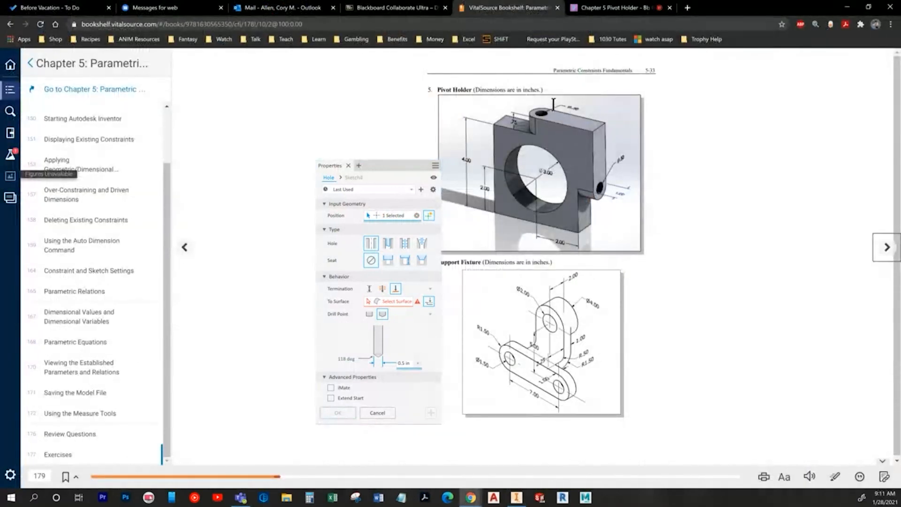
pyautogui.hotkey('alt', 'Tab')
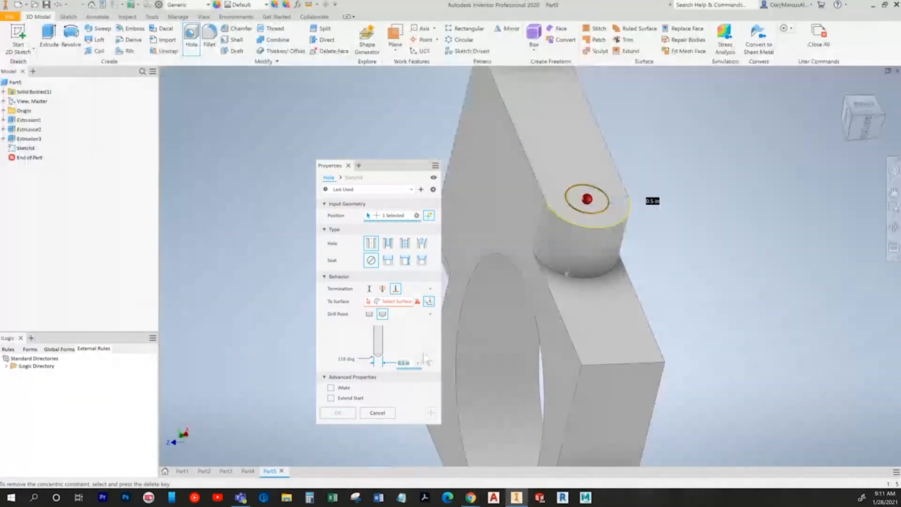
pyautogui.click(369, 315)
pyautogui.keyDown('shift'); pyautogui.moveTo(454, 334); pyautogui.dragTo(389, 295, button='middle'); pyautogui.keyUp('shift')
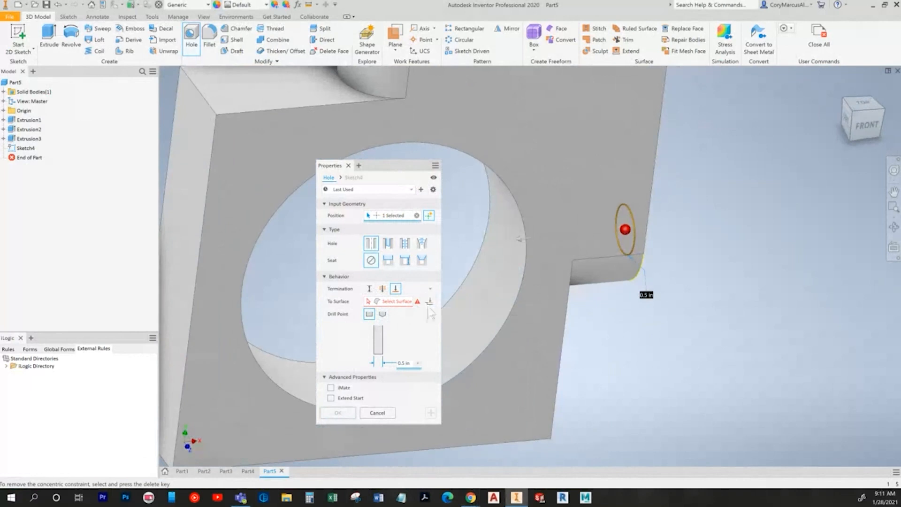
# - Terminate the side boss's hole at the surface of the large bore and create it
pyautogui.click(419, 304)
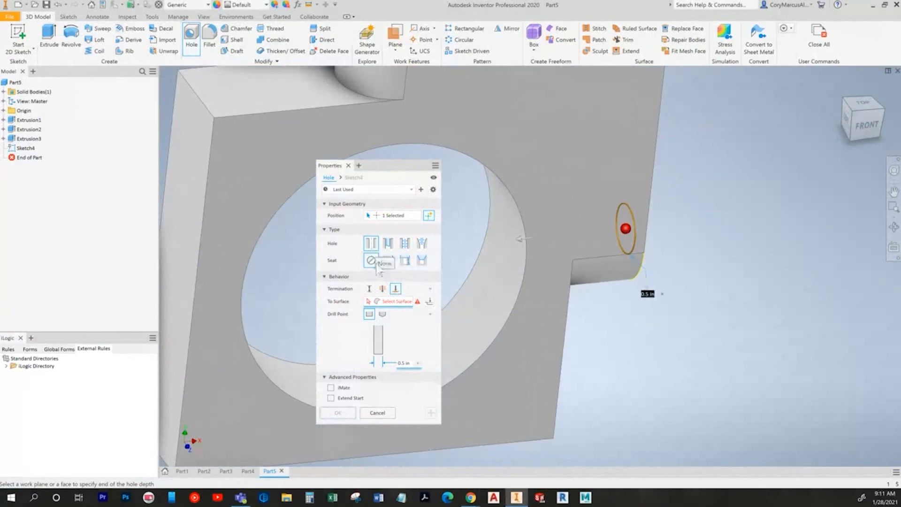
pyautogui.click(382, 289)
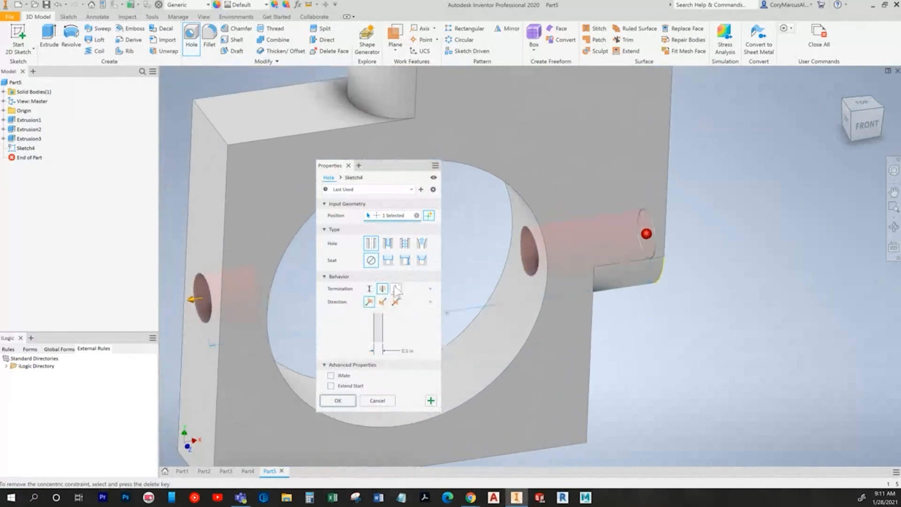
pyautogui.click(396, 289)
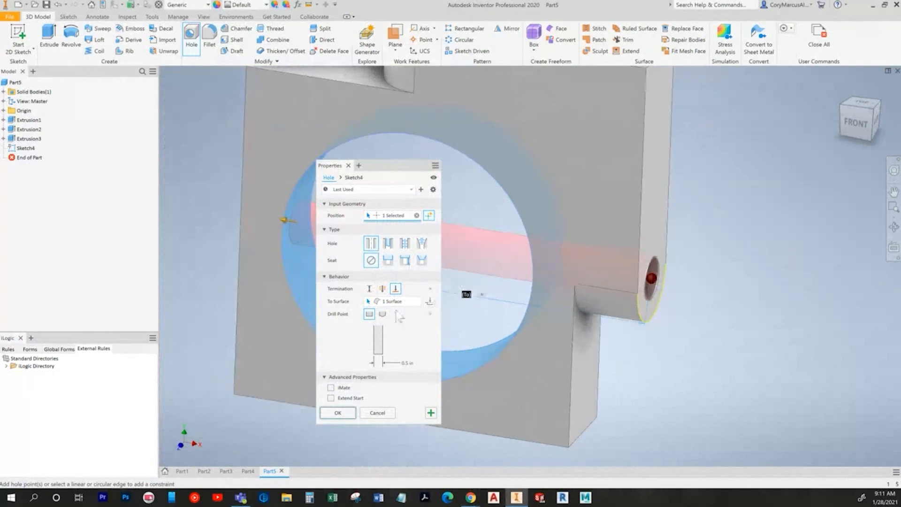
pyautogui.scroll(-3, 560, 313)
pyautogui.moveTo(564, 314)
pyautogui.mouseDown(button='middle')
pyautogui.moveTo(617, 313)
pyautogui.moveTo(588, 342)
pyautogui.moveTo(581, 369)
pyautogui.moveTo(567, 311)
pyautogui.moveTo(559, 324)
pyautogui.mouseUp(button='middle')
pyautogui.click(338, 413)
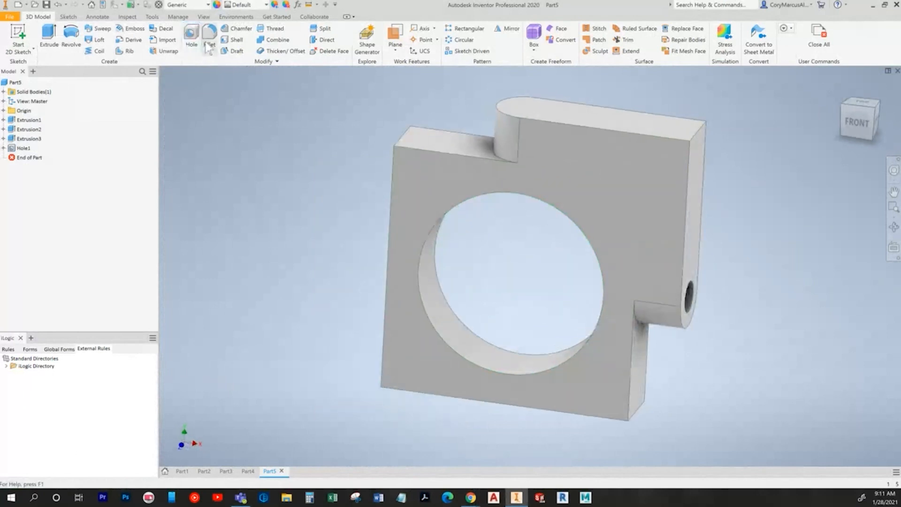
# - Place a 0.5 in flat-ended hole on the top boss, concentric with its rounded end
pyautogui.click(191, 37)
pyautogui.scroll(2, 507, 123)
pyautogui.keyDown('shift'); pyautogui.moveTo(474, 105); pyautogui.dragTo(502, 121, button='middle'); pyautogui.keyUp('shift')
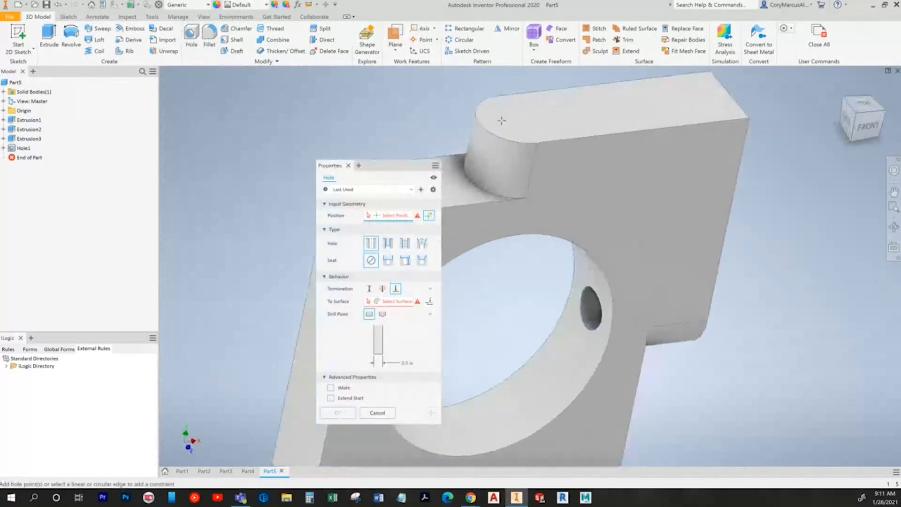
pyautogui.click(512, 130)
pyautogui.click(494, 127)
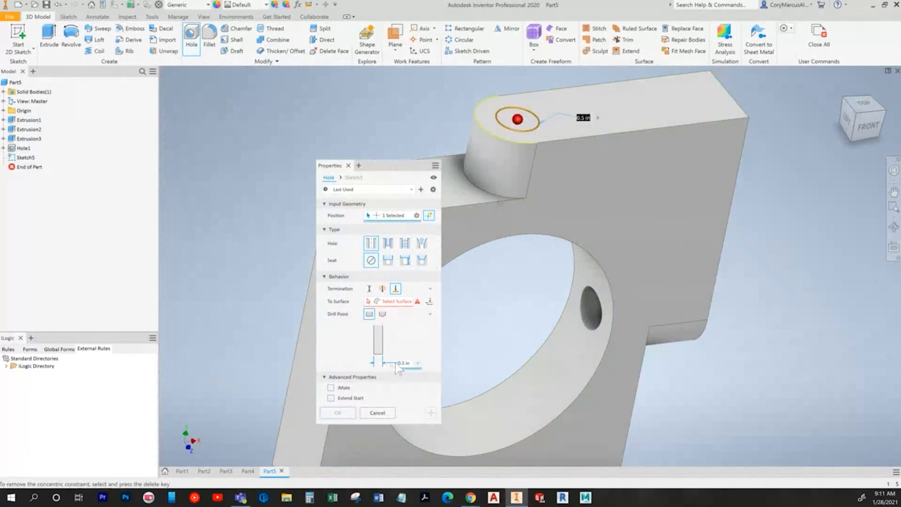
# - Terminate the top boss's hole at the large bore's surface and create it
pyautogui.click(383, 289)
pyautogui.click(396, 289)
pyautogui.keyDown('shift'); pyautogui.moveTo(540, 353); pyautogui.dragTo(549, 264, button='middle'); pyautogui.keyUp('shift')
pyautogui.click(550, 264)
pyautogui.keyDown('shift'); pyautogui.moveTo(553, 302); pyautogui.dragTo(353, 444, button='middle'); pyautogui.keyUp('shift')
pyautogui.click(338, 413)
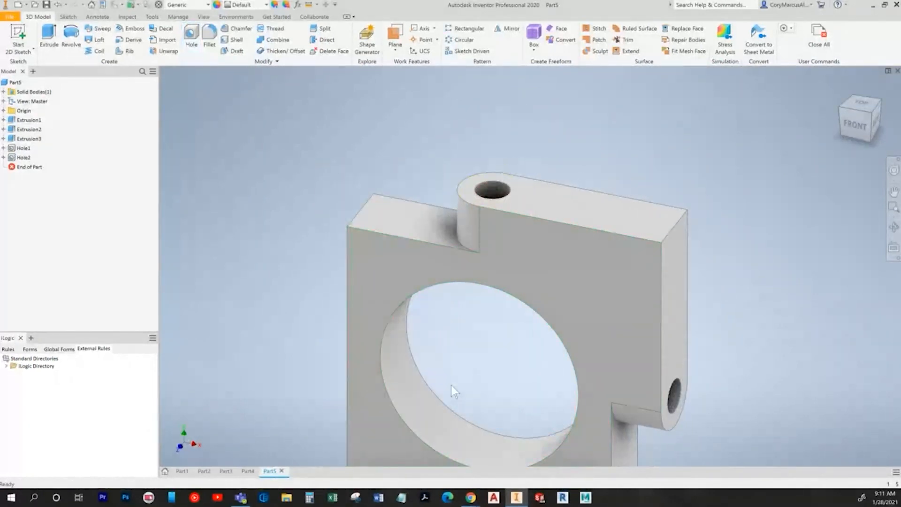
pyautogui.press('F6')
# - Consult the textbook's Support Fixture drawing and create a new part from the Standard (in).ipt template
pyautogui.hotkey('alt', 'Tab')
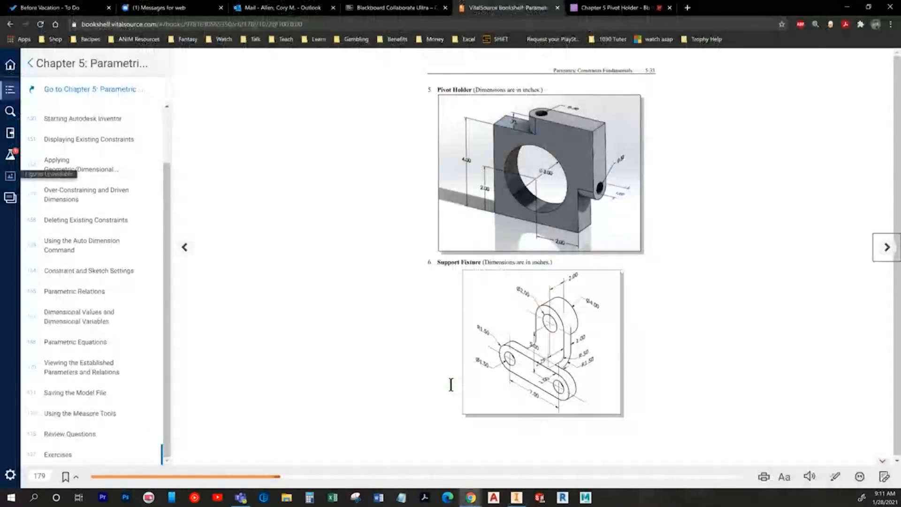
pyautogui.hotkey('alt', 'Tab')
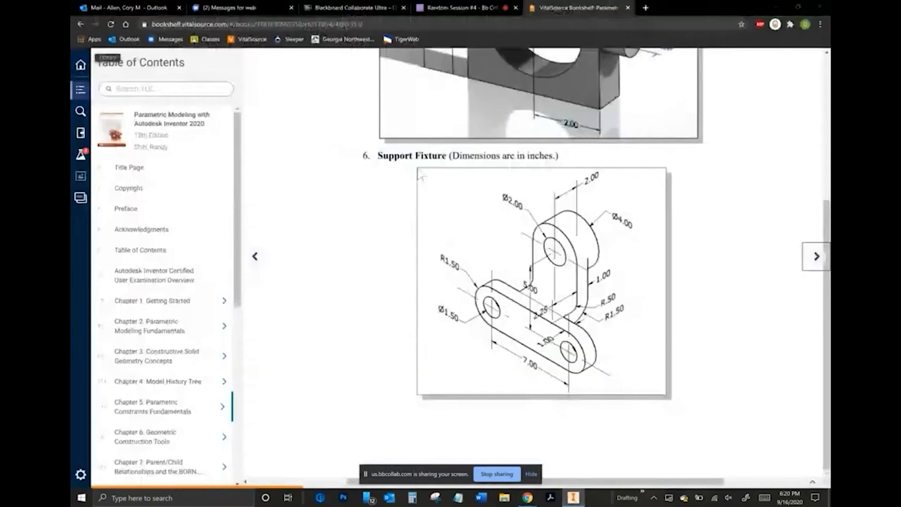
pyautogui.hotkey('alt', 'Tab')
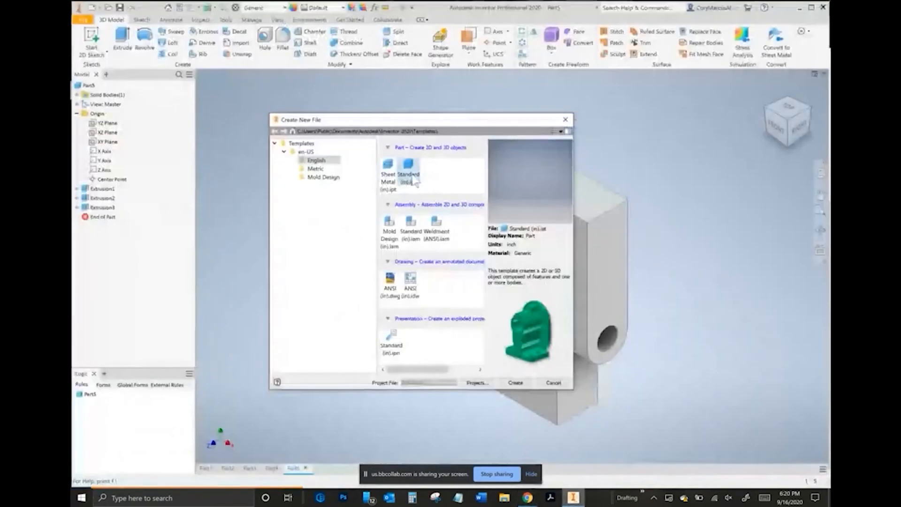
pyautogui.press('Escape')
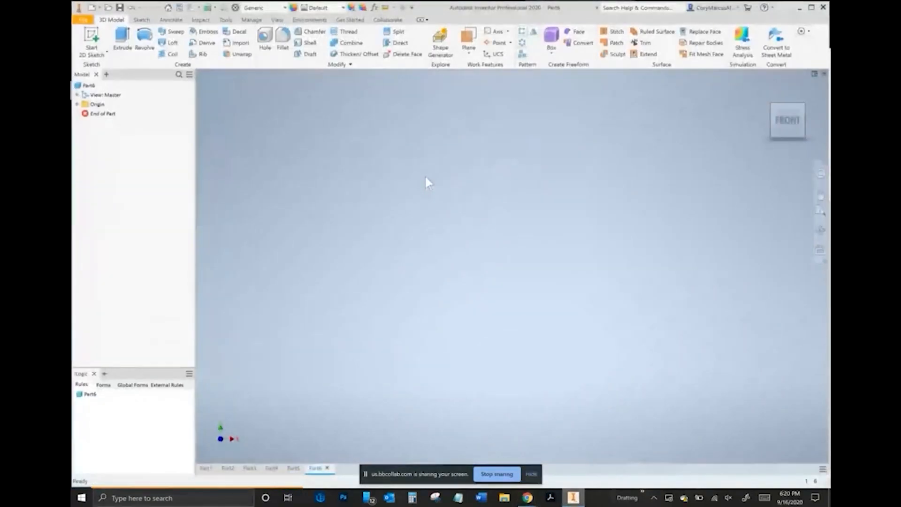
pyautogui.hotkey('alt', 'Tab')
pyautogui.hotkey('alt', 'Tab')
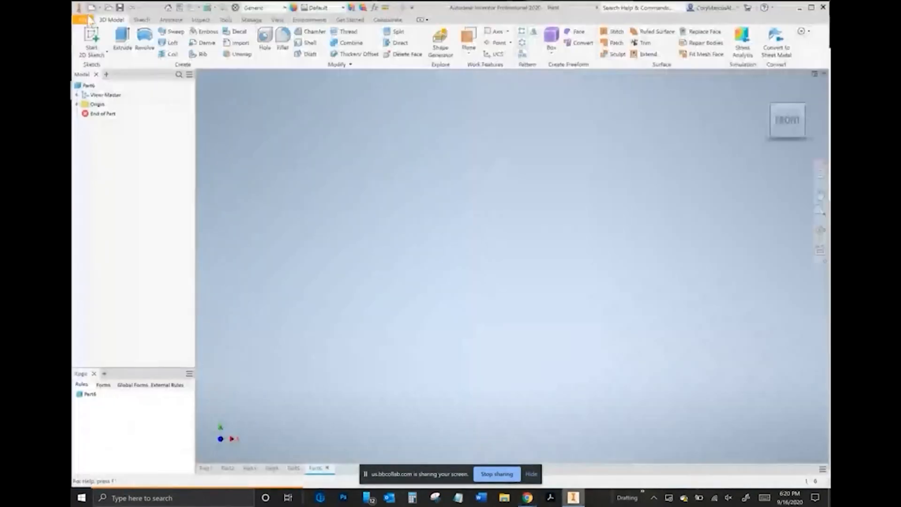
# - Sketch on the front plane two concentric circles and a separate circle to their right, all centered on the horizontal axis
pyautogui.click(91, 40)
pyautogui.click(454, 142)
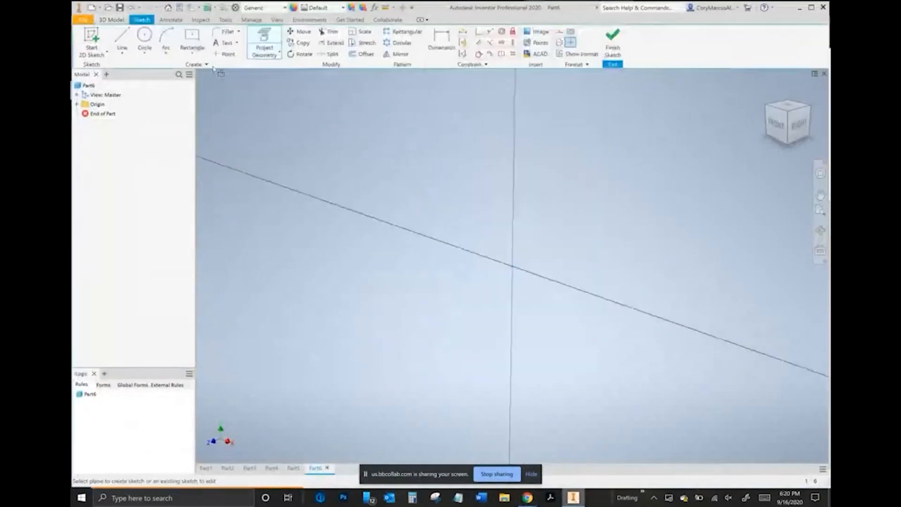
pyautogui.click(148, 40)
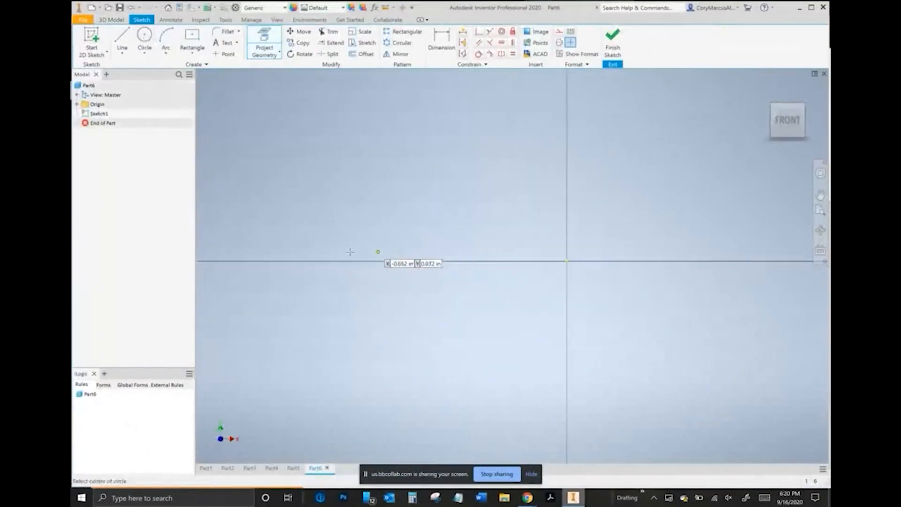
pyautogui.click(312, 261)
pyautogui.write('2')
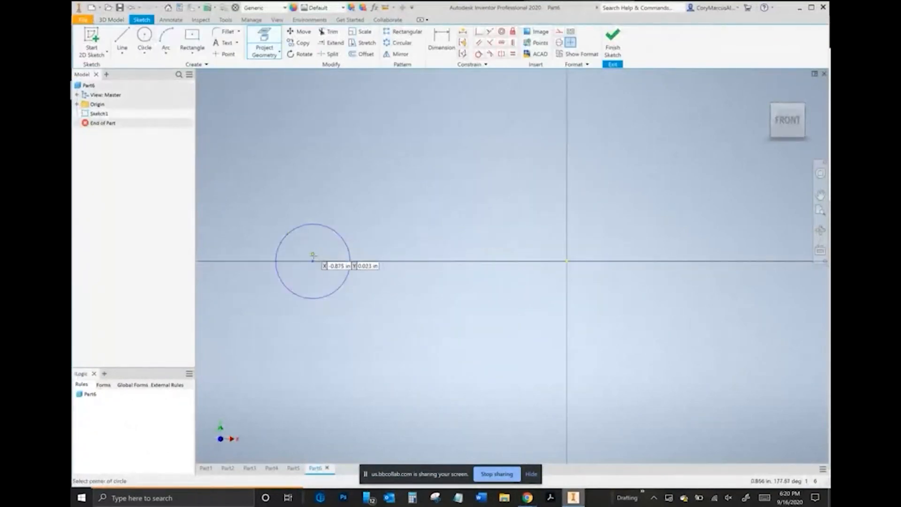
pyautogui.press('Return')
pyautogui.click(295, 248)
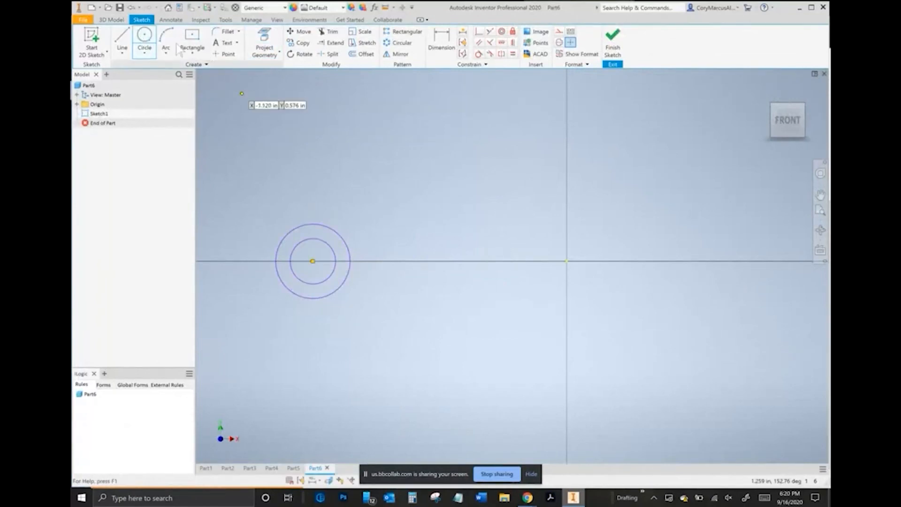
pyautogui.click(492, 261)
pyautogui.click(471, 225)
pyautogui.press('Escape')
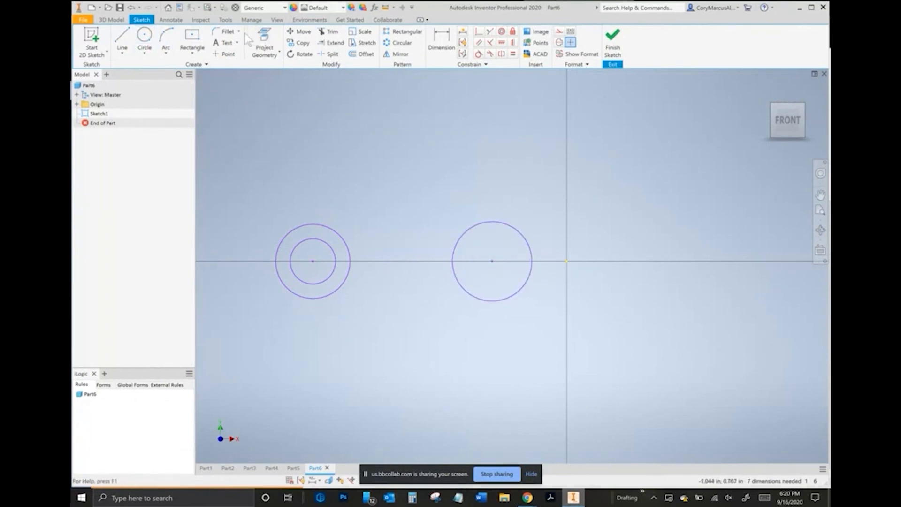
# - Offset the right circle inward to form a smaller concentric circle
pyautogui.click(361, 54)
pyautogui.click(510, 226)
pyautogui.click(503, 245)
# - Make the two outer circles equal and the two inner circles equal
pyautogui.click(513, 54)
pyautogui.click(454, 248)
pyautogui.click(345, 242)
pyautogui.click(474, 245)
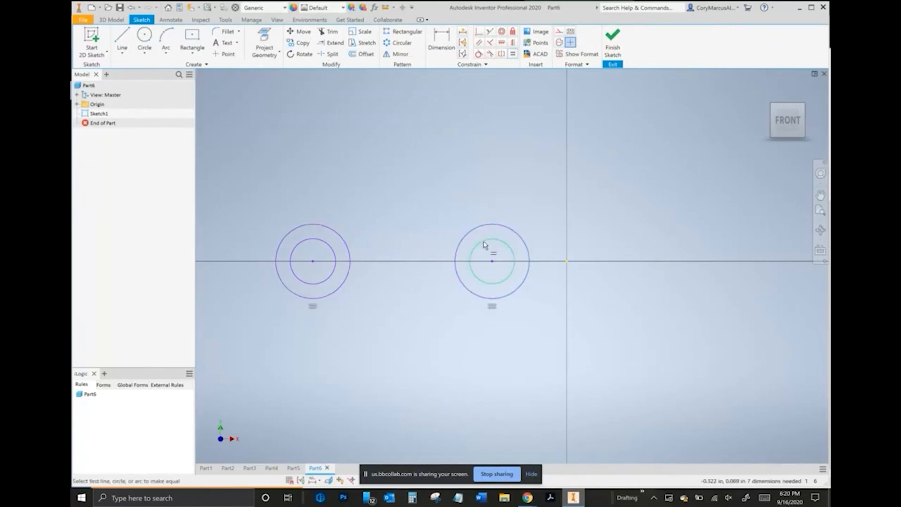
pyautogui.click(331, 249)
pyautogui.press('Escape')
# - Draw one line above and one line below the circle pairs, each spanning both pairs
pyautogui.click(123, 40)
pyautogui.click(271, 224)
pyautogui.click(537, 198)
pyautogui.click(253, 336)
pyautogui.click(572, 332)
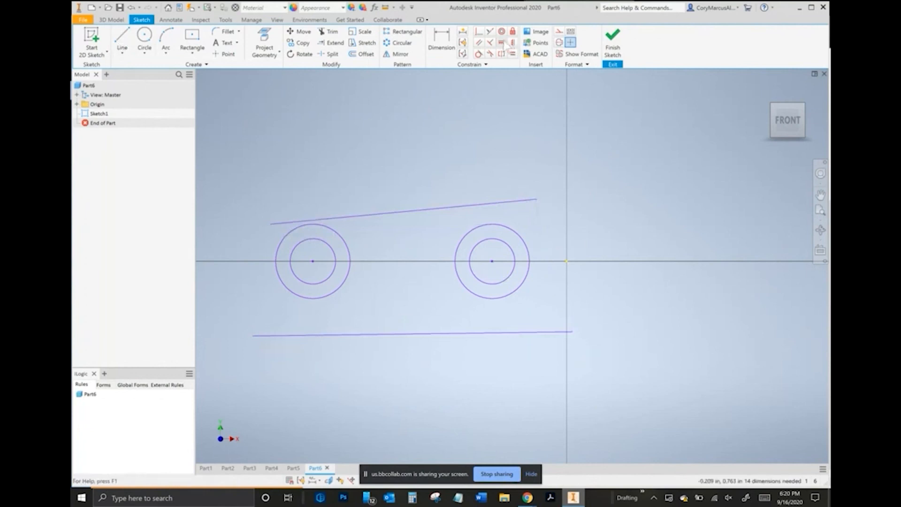
# - Constrain the upper and lower lines tangent to both outer circles
pyautogui.click(479, 53)
pyautogui.click(338, 235)
pyautogui.click(347, 217)
pyautogui.click(480, 228)
pyautogui.click(483, 205)
pyautogui.click(519, 334)
pyautogui.click(505, 276)
pyautogui.click(346, 286)
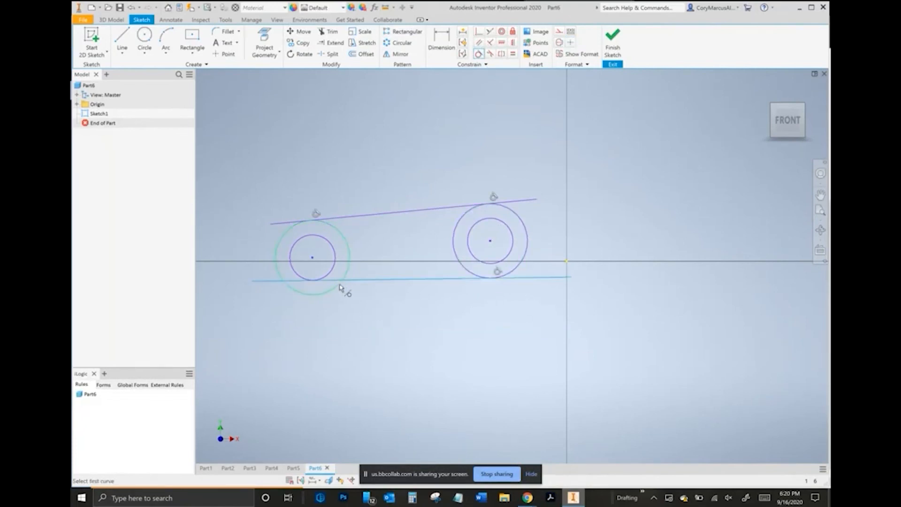
pyautogui.press('Escape')
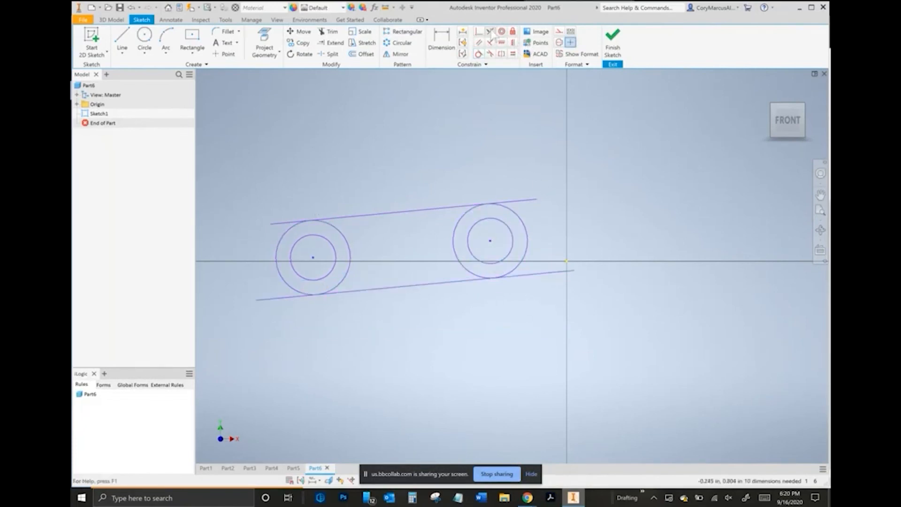
# - Make the upper and lower lines parallel and constrain the upper line to be horizontal
pyautogui.click(479, 42)
pyautogui.click(395, 213)
pyautogui.click(407, 286)
pyautogui.press('Escape')
pyautogui.click(501, 42)
pyautogui.click(416, 211)
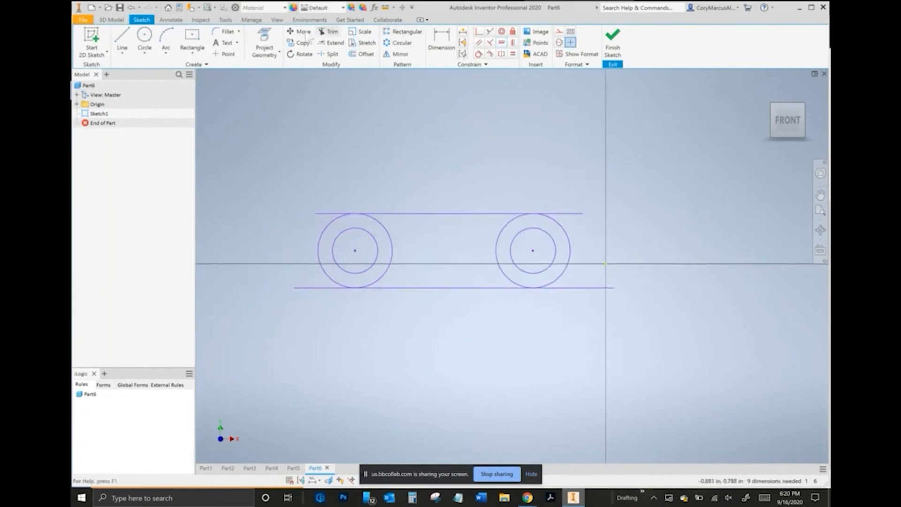
# - Trim the overhanging line ends and the inner halves of the outer circles to leave a slot outline
pyautogui.click(328, 31)
pyautogui.moveTo(329, 185); pyautogui.dragTo(320, 227)
pyautogui.moveTo(315, 289); pyautogui.dragTo(318, 290)
pyautogui.moveTo(381, 238); pyautogui.dragTo(402, 224)
pyautogui.moveTo(558, 195)
pyautogui.mouseDown()
pyautogui.moveTo(589, 292)
pyautogui.moveTo(519, 247)
pyautogui.mouseUp()
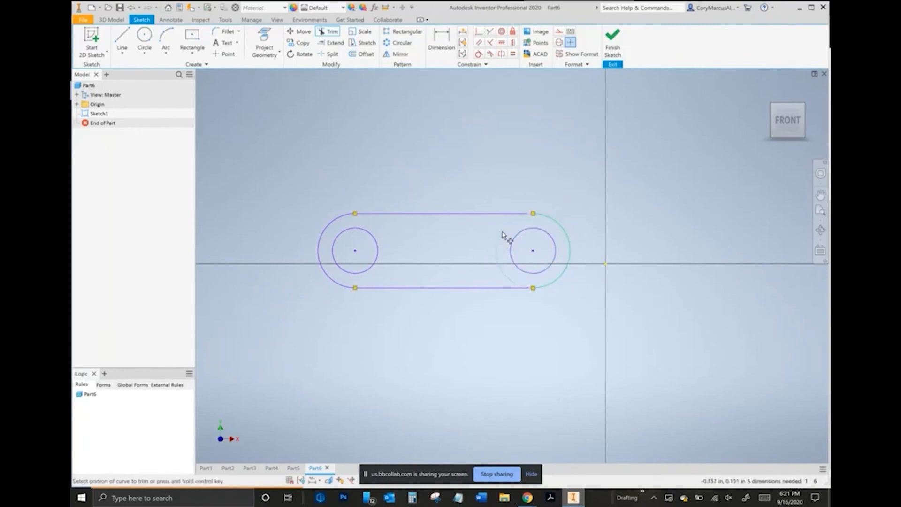
pyautogui.scroll(-3, 545, 243)
pyautogui.scroll(3, 534, 245)
# - Constrain the centres of the two hole circles to be horizontally aligned and test the outline by moving one centre
pyautogui.click(442, 45)
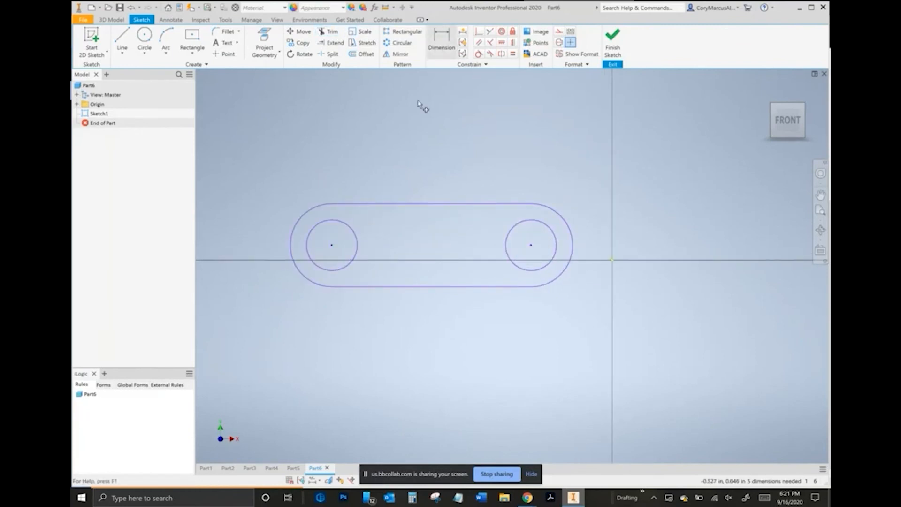
pyautogui.click(315, 204)
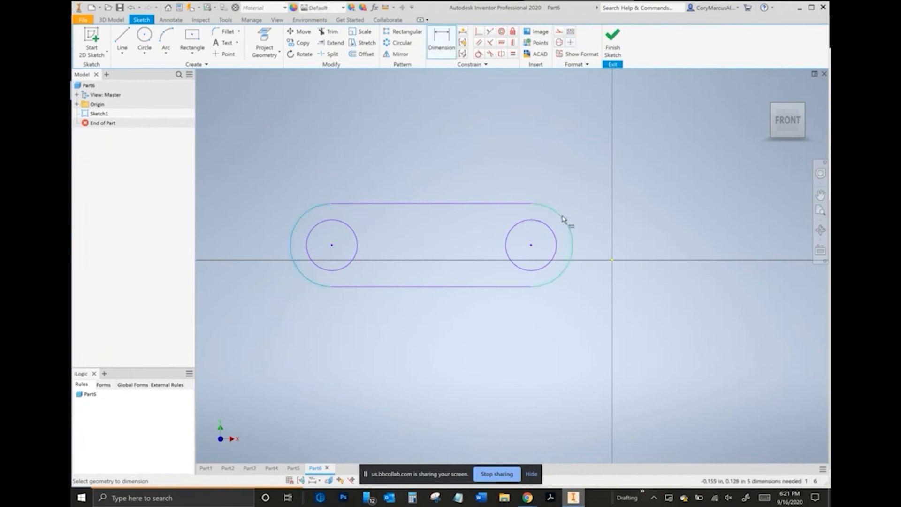
pyautogui.click(502, 43)
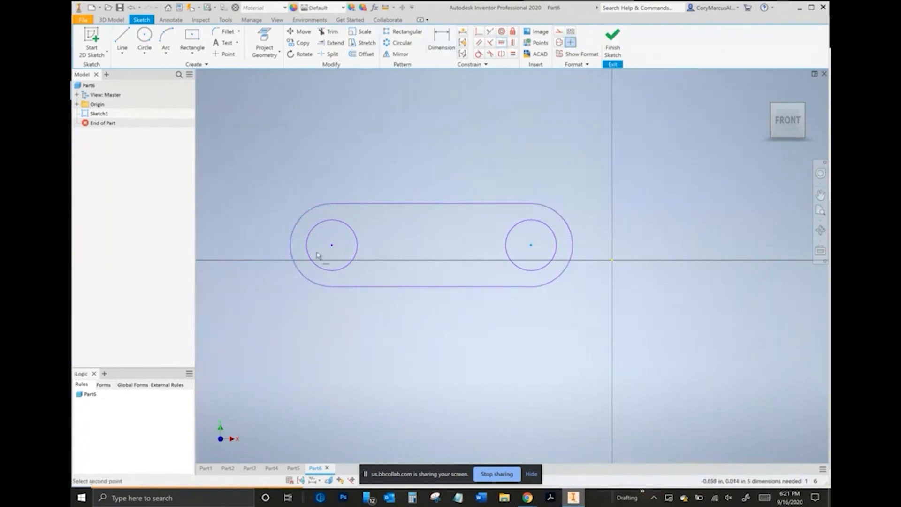
pyautogui.click(331, 246)
pyautogui.press('Escape')
pyautogui.moveTo(532, 246)
pyautogui.mouseDown()
pyautogui.moveTo(515, 213)
pyautogui.moveTo(532, 254)
pyautogui.moveTo(527, 226)
pyautogui.moveTo(531, 234)
pyautogui.mouseUp()
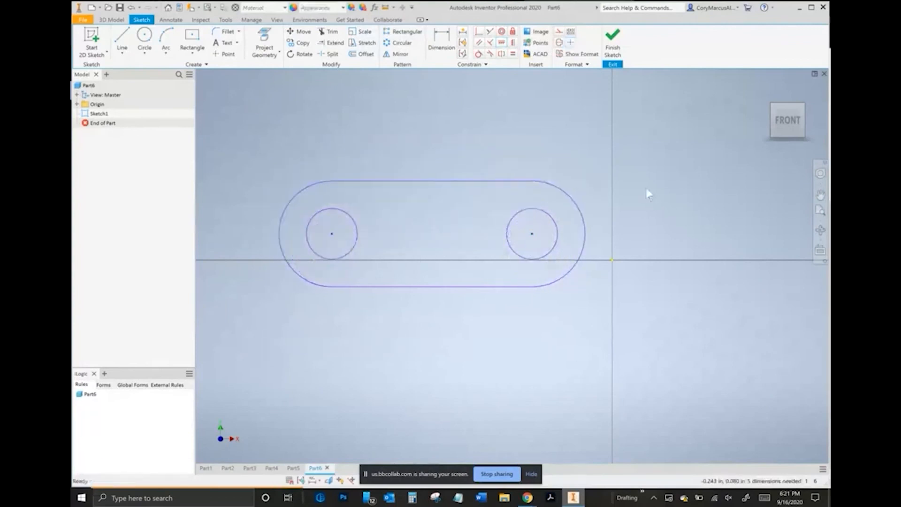
# - Dimension the centre-to-centre distance between the two inner circles at 7 in, below the slot outline
pyautogui.hotkey('alt', 'Tab')
pyautogui.hotkey('alt', 'Tab')
pyautogui.click(442, 43)
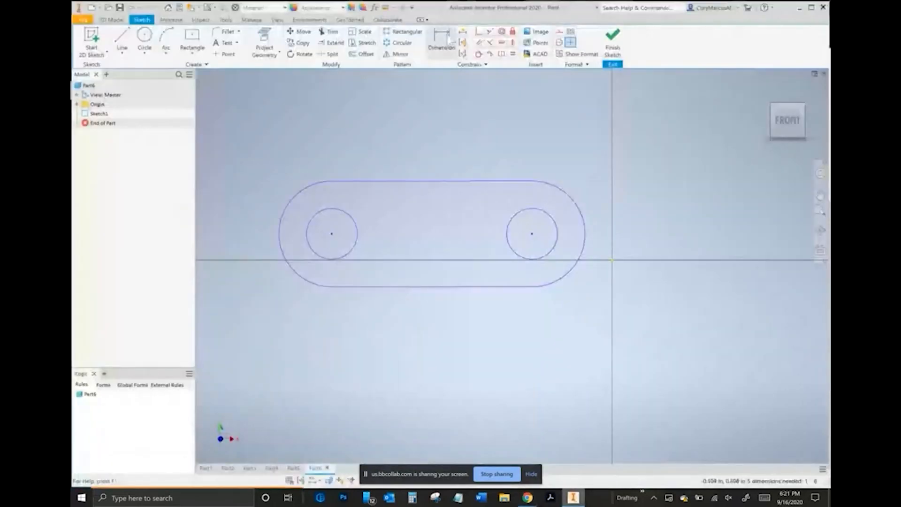
pyautogui.click(354, 257)
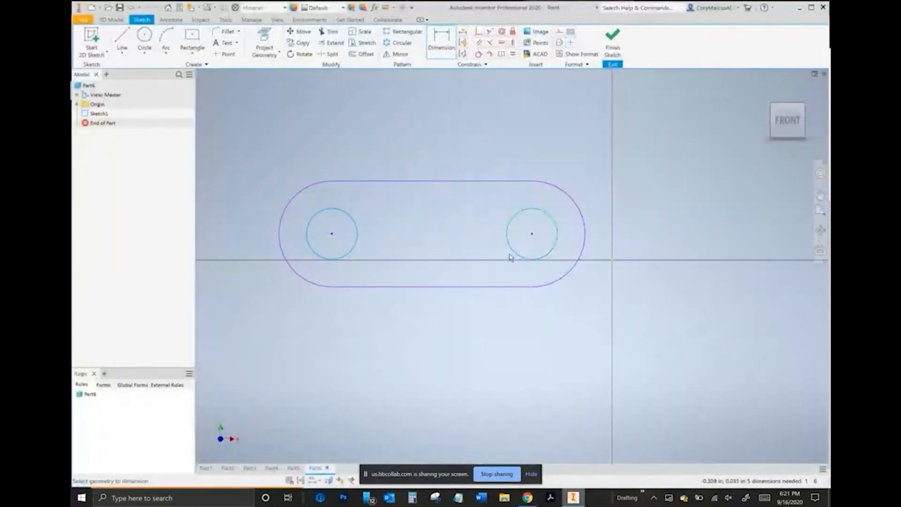
pyautogui.click(511, 253)
pyautogui.click(446, 345)
pyautogui.write('7')
pyautogui.press('Return')
# - Check the textbook drawing and dimension the left outer arc's radius at 1.5 in and the left hole's diameter at 1.5 in
pyautogui.scroll(10, 430, 319)
pyautogui.moveTo(423, 307); pyautogui.dragTo(661, 216, button='middle')
pyautogui.hotkey('alt', 'Tab')
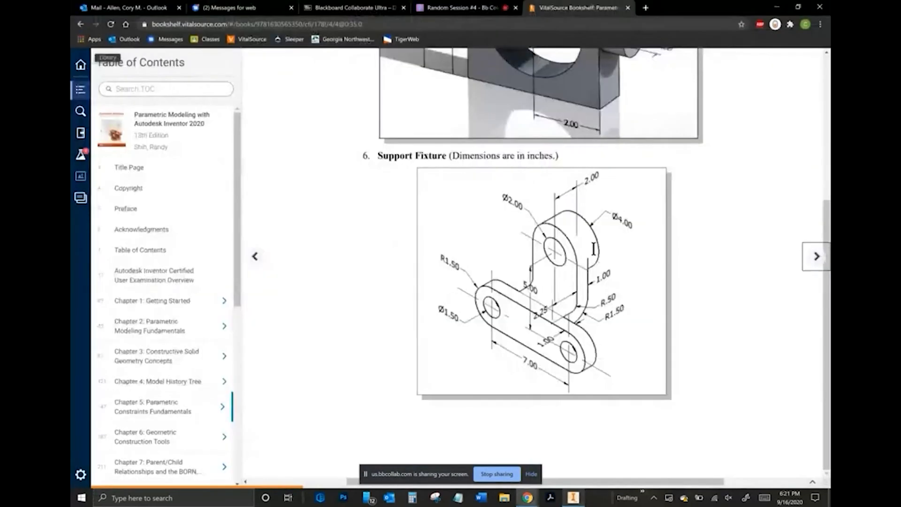
pyautogui.hotkey('alt', 'Tab')
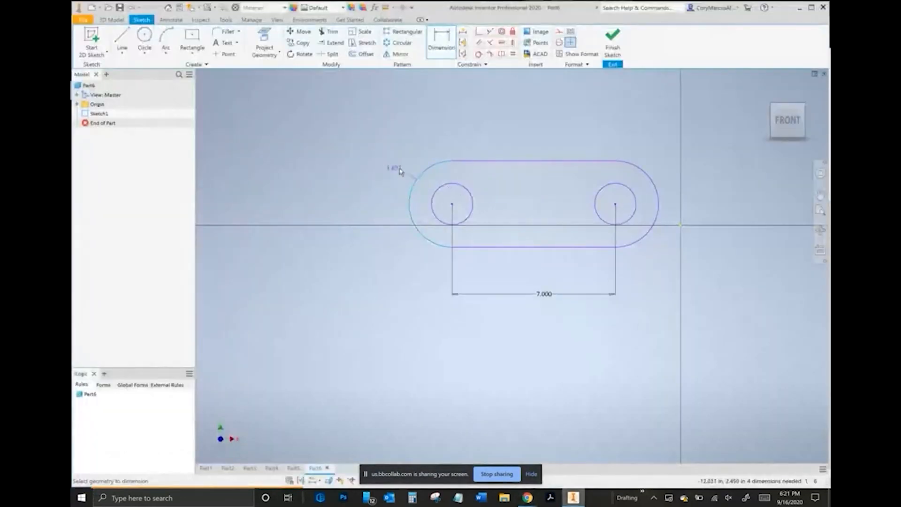
pyautogui.click(400, 170)
pyautogui.write('1.5')
pyautogui.press('Return')
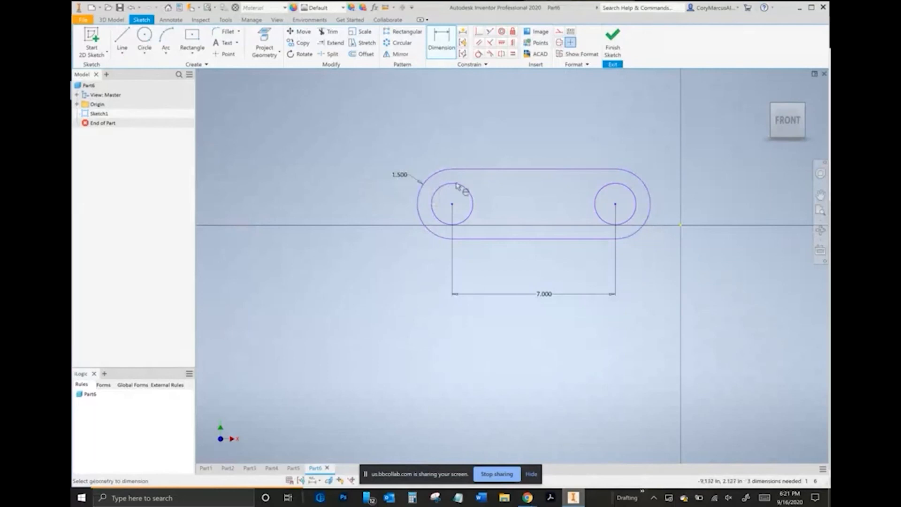
pyautogui.click(421, 199)
pyautogui.click(407, 203)
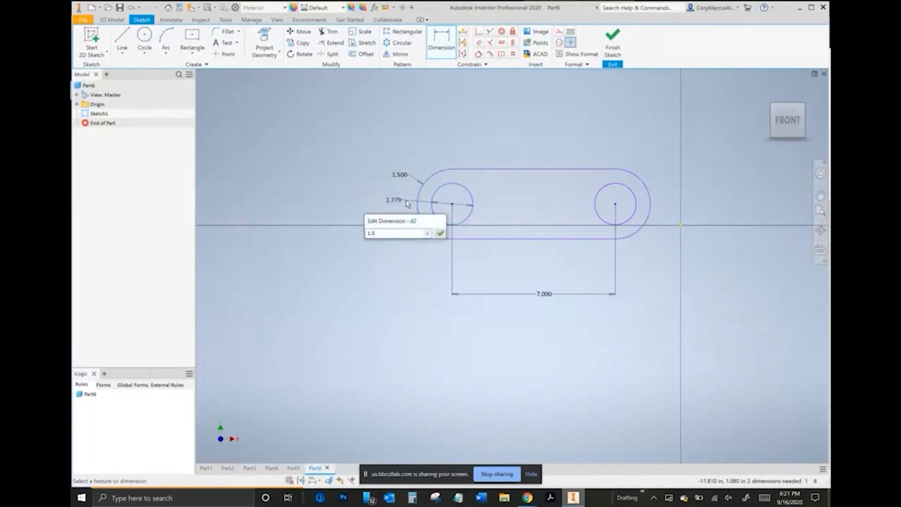
pyautogui.press('Return')
# - Dimension the horizontal distance from the left hole's centre to the origin as the 7 in hole spacing divided by 2
pyautogui.hotkey('alt', 'Tab')
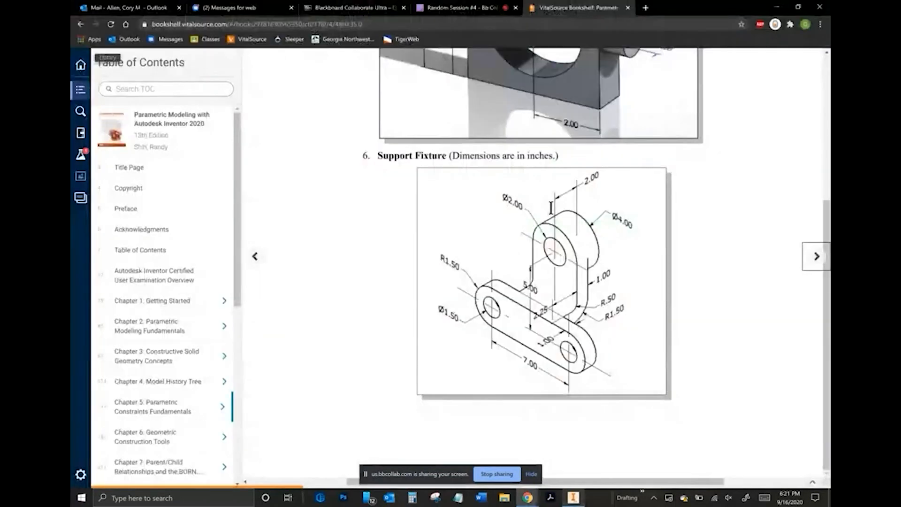
pyautogui.hotkey('alt', 'Tab')
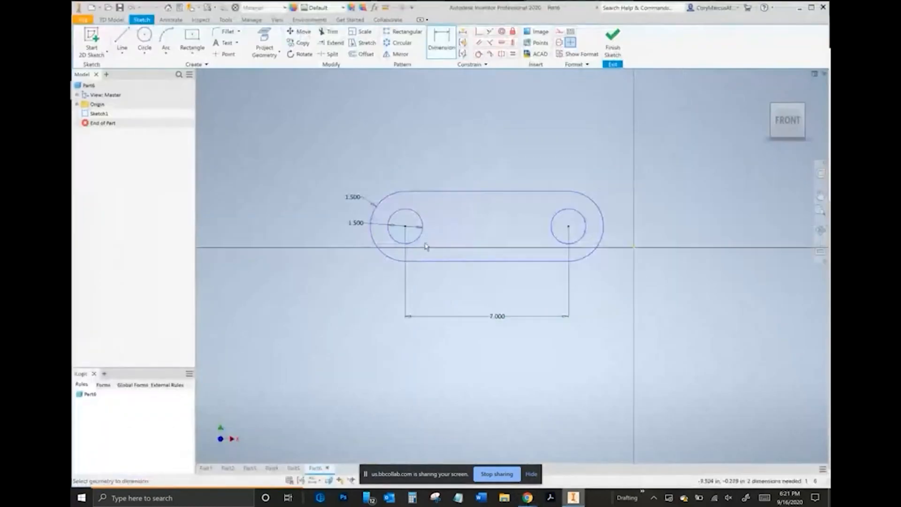
pyautogui.click(635, 248)
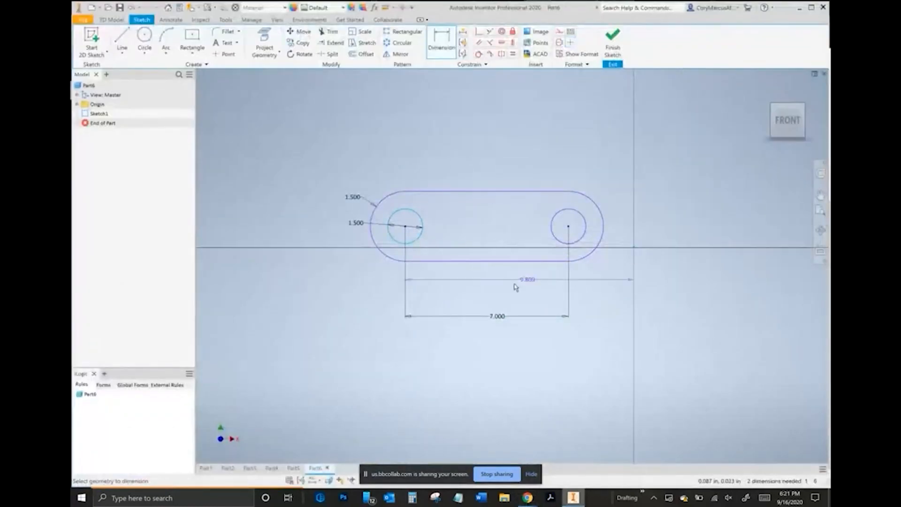
pyautogui.click(501, 293)
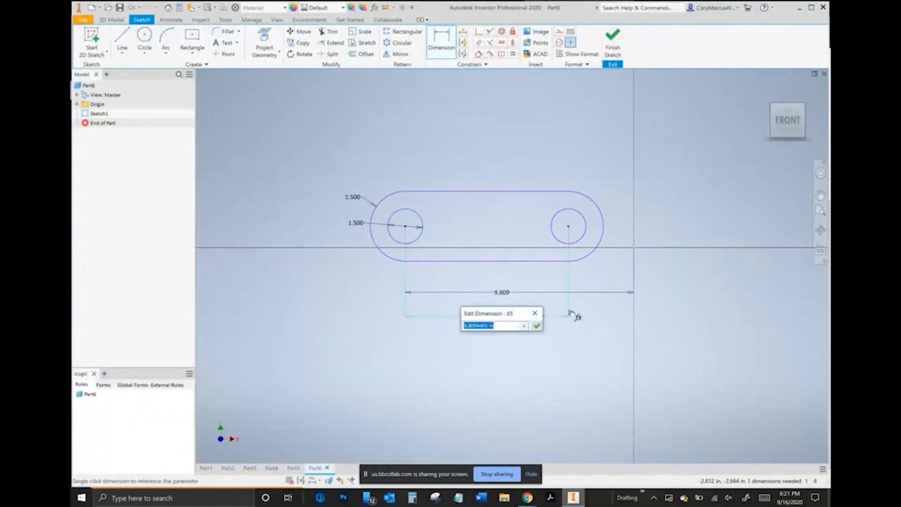
pyautogui.write('2')
pyautogui.press('Return')
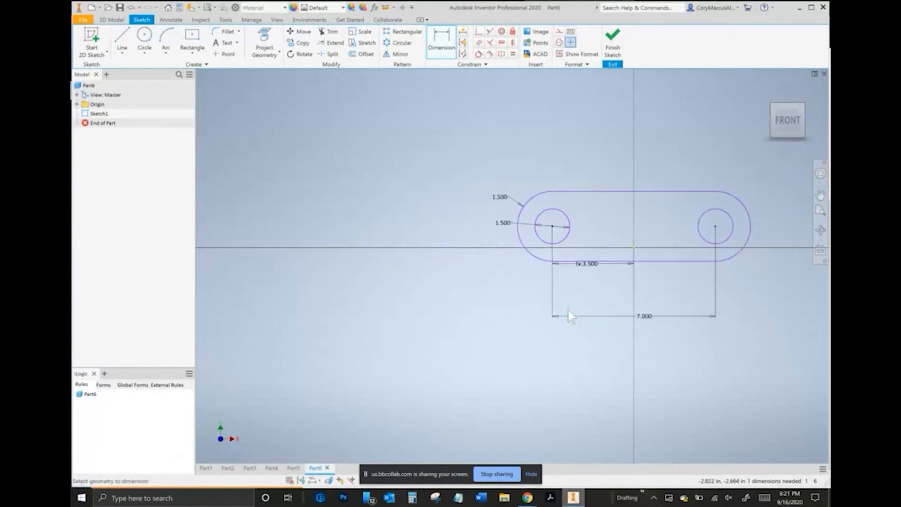
# - Align the left hole's centre horizontally with the origin and move the half-spacing dimension below the slot outline
pyautogui.moveTo(622, 250); pyautogui.dragTo(555, 273, button='middle')
pyautogui.scroll(3, 554, 263)
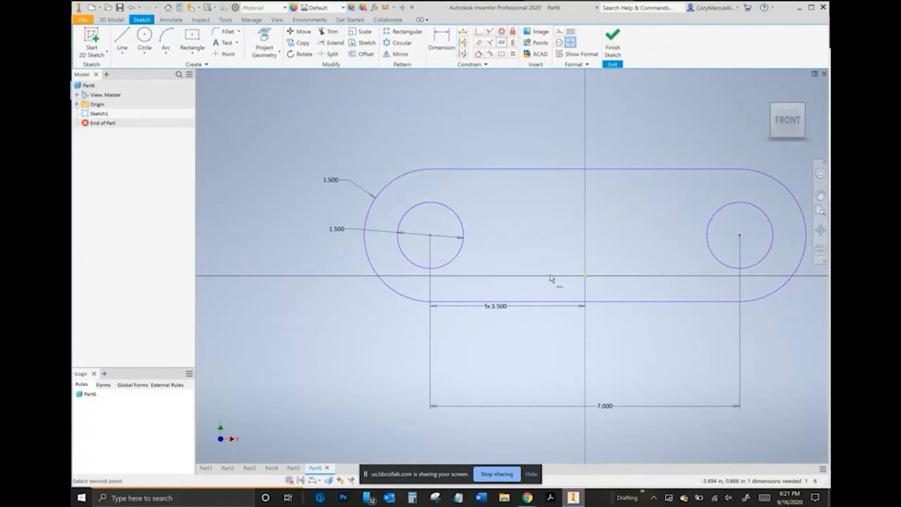
pyautogui.click(585, 277)
pyautogui.moveTo(505, 308); pyautogui.dragTo(508, 401)
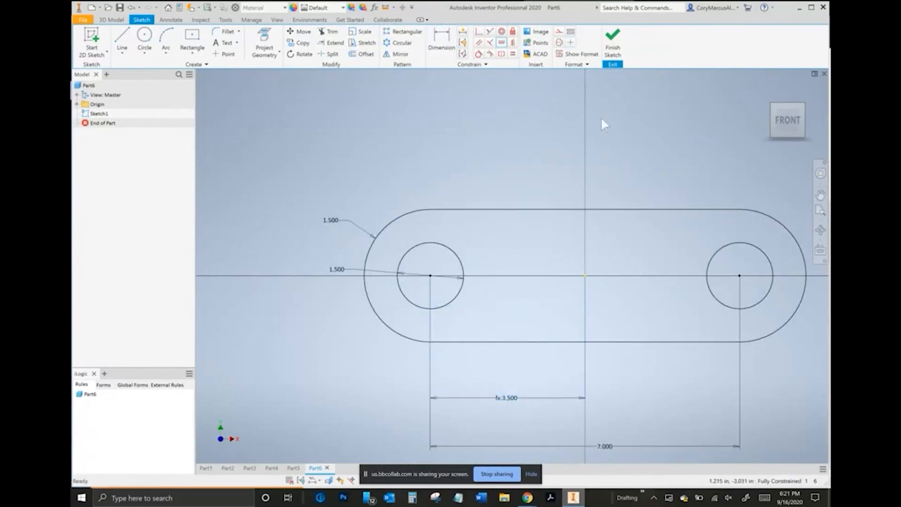
# - Finish the sketch and extrude the slot profile 1 in, leaving the two holes open
pyautogui.click(613, 40)
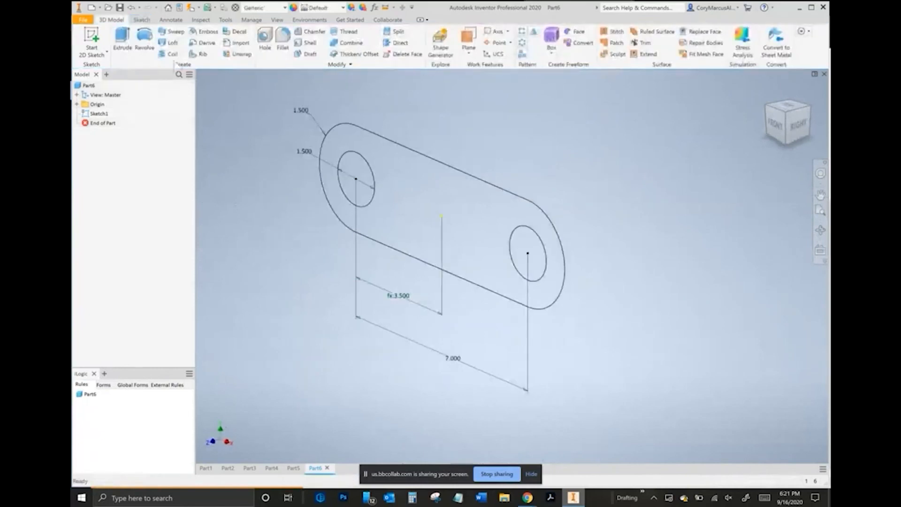
pyautogui.click(122, 40)
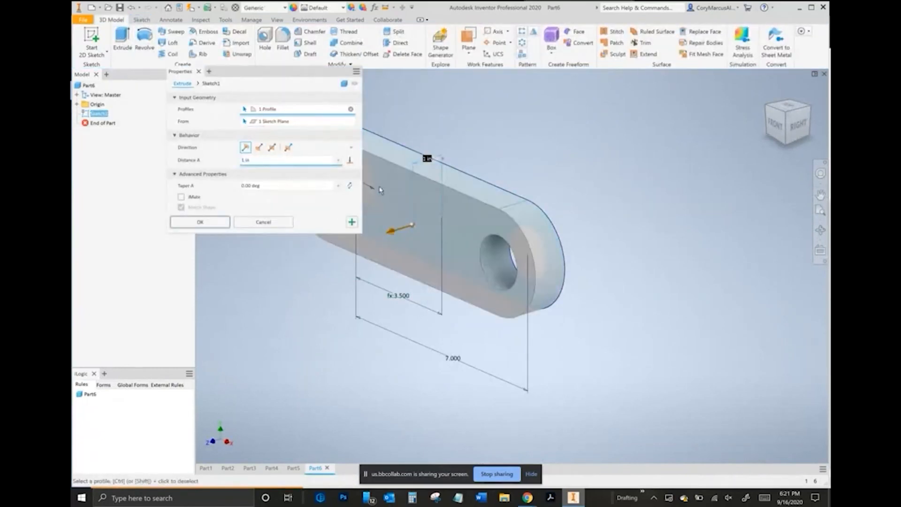
pyautogui.hotkey('alt', 'Tab')
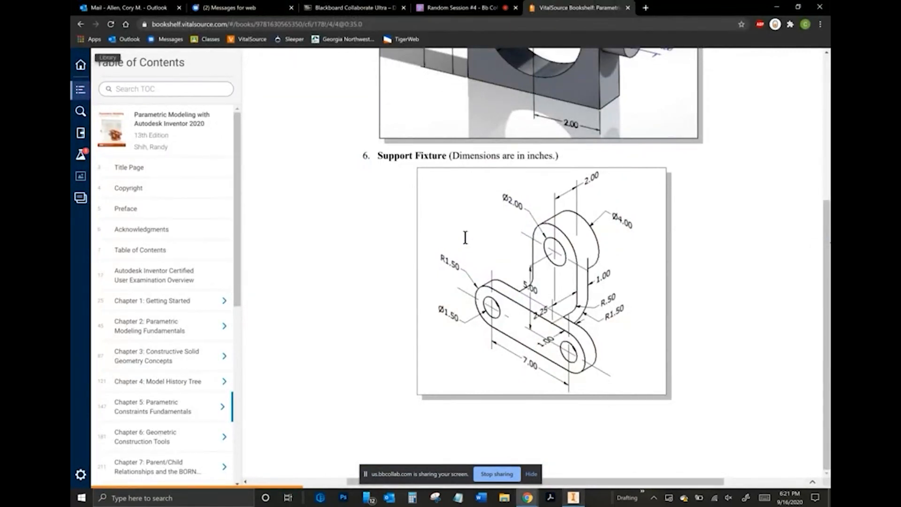
pyautogui.hotkey('alt', 'Tab')
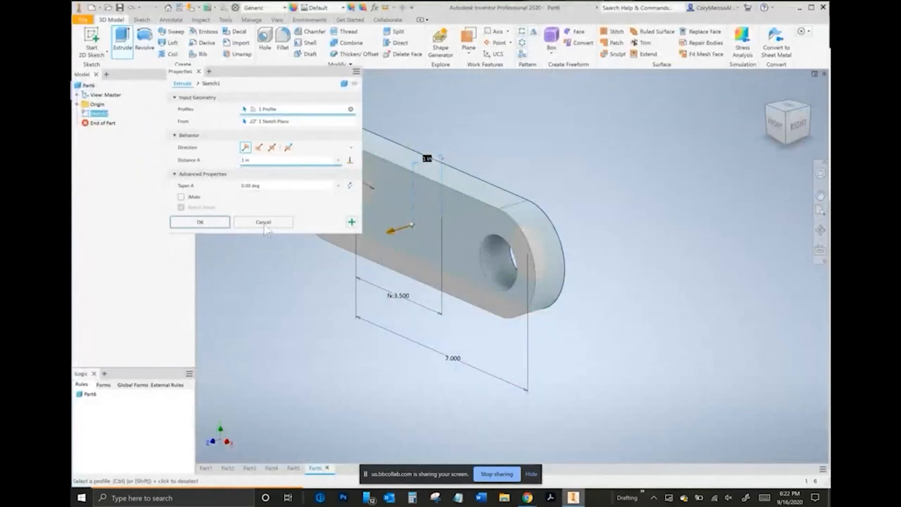
pyautogui.click(221, 223)
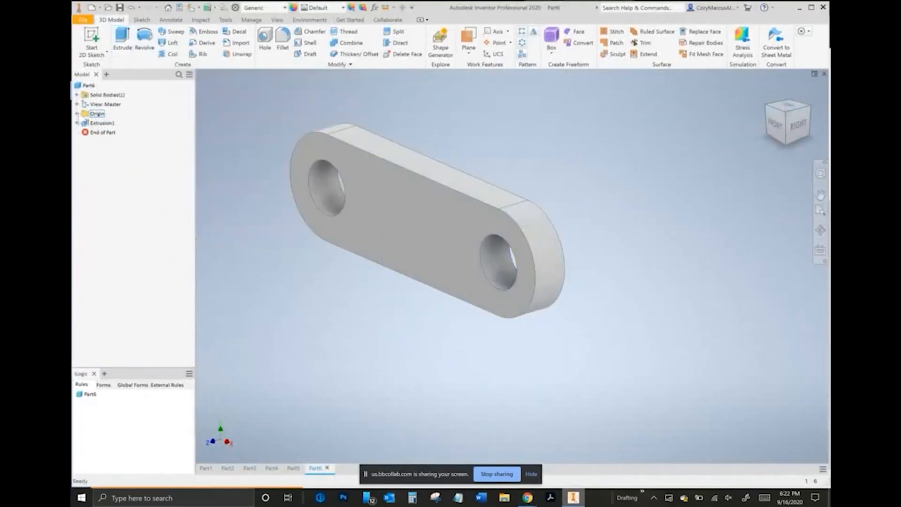
# - Create a new sketch on the origin's YZ plane
pyautogui.click(77, 114)
pyautogui.click(113, 124)
pyautogui.rightClick(112, 123)
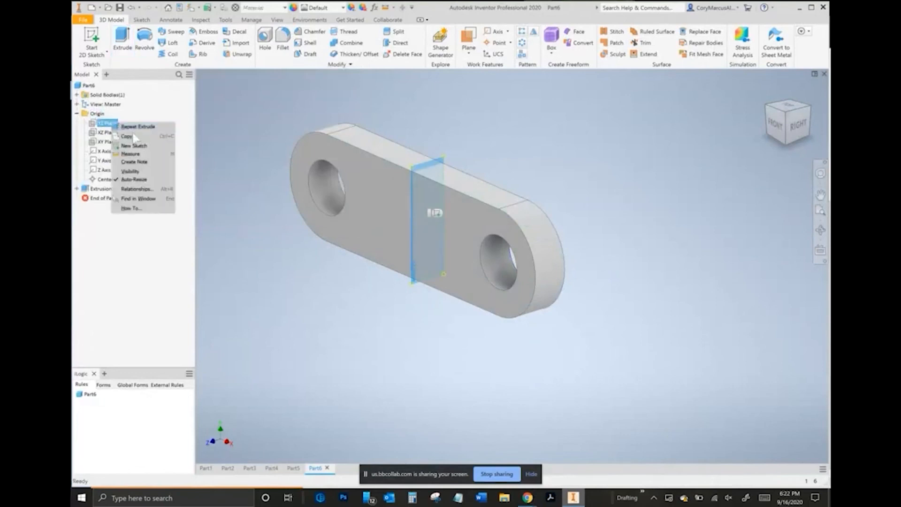
pyautogui.click(150, 145)
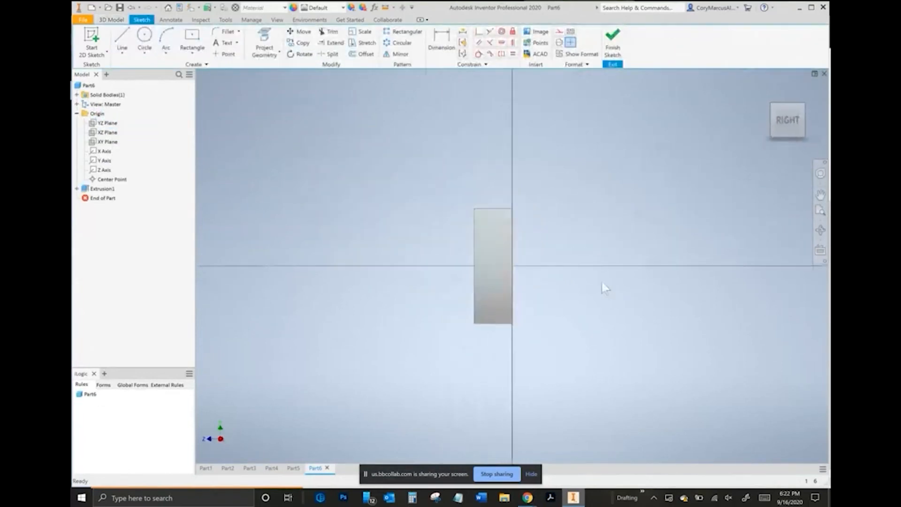
# - Start the bracket's side profile with a horizontal line from the base's upper back corner, followed by a vertical line upward
pyautogui.click(122, 38)
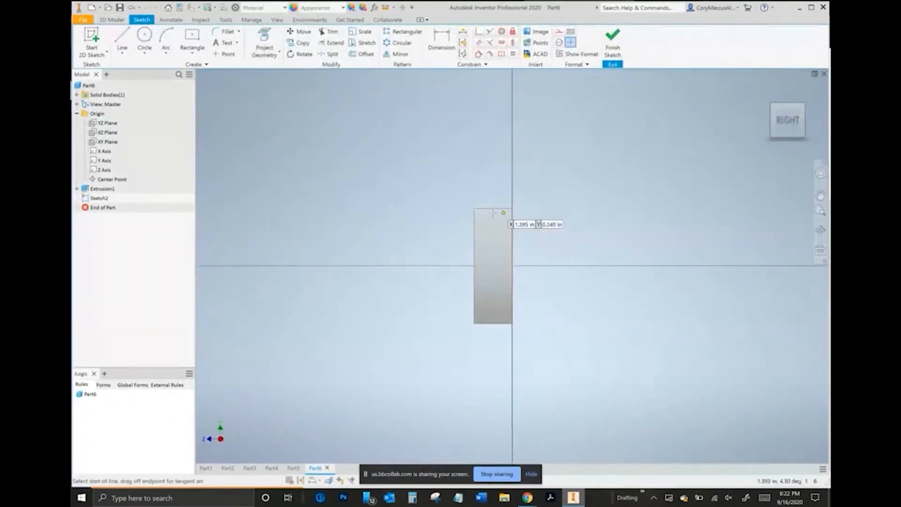
pyautogui.moveTo(502, 213); pyautogui.dragTo(431, 223, button='middle')
pyautogui.hotkey('alt', 'Tab')
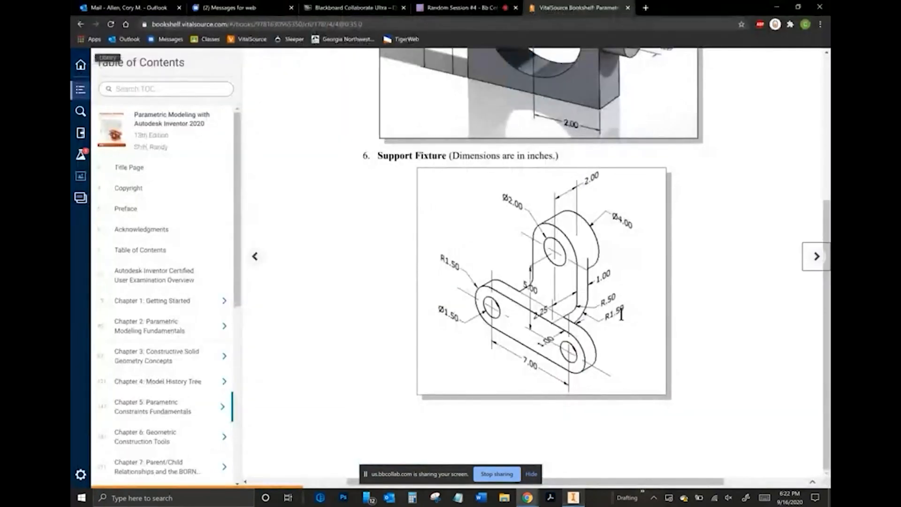
pyautogui.hotkey('alt', 'Tab')
pyautogui.click(436, 218)
pyautogui.click(542, 218)
pyautogui.click(541, 103)
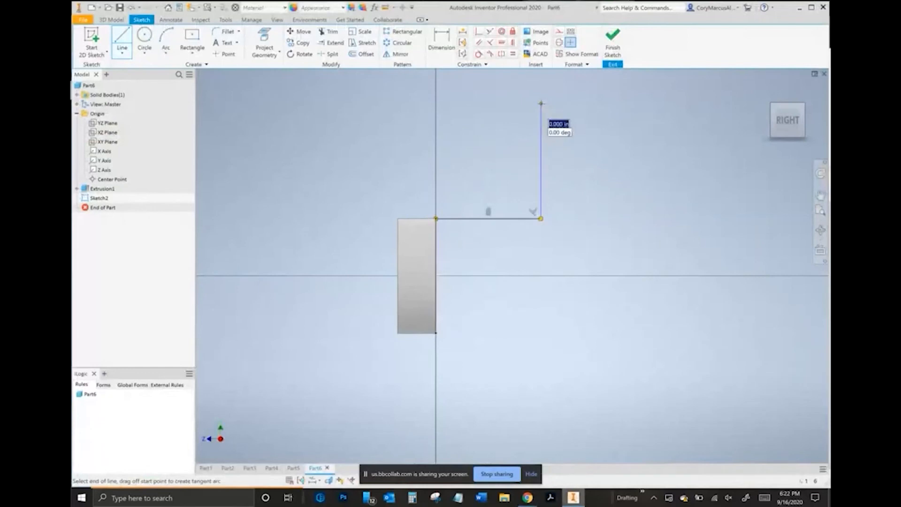
# - Complete the L-shaped profile with a short top line, an outer vertical line and a bottom line about 3.6 in long to the base's back face
pyautogui.hotkey('alt', 'Tab')
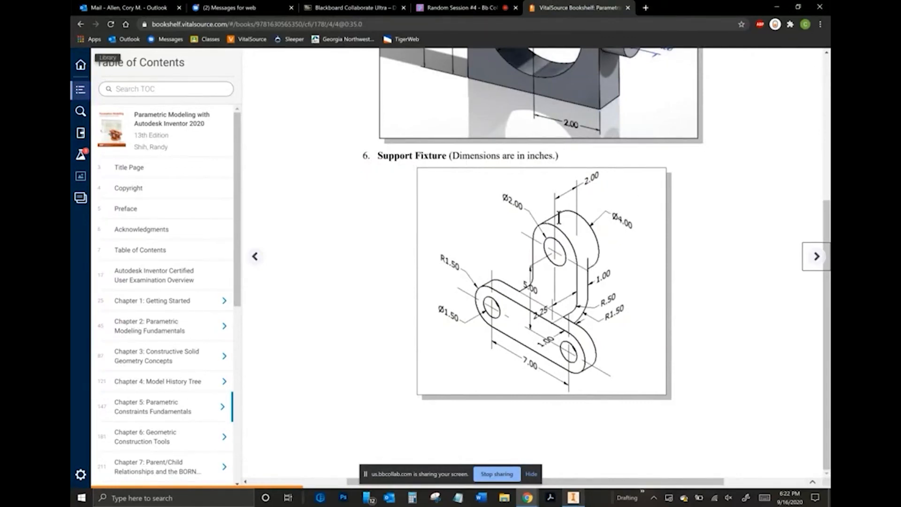
pyautogui.hotkey('alt', 'Tab')
pyautogui.click(541, 104)
pyautogui.click(574, 104)
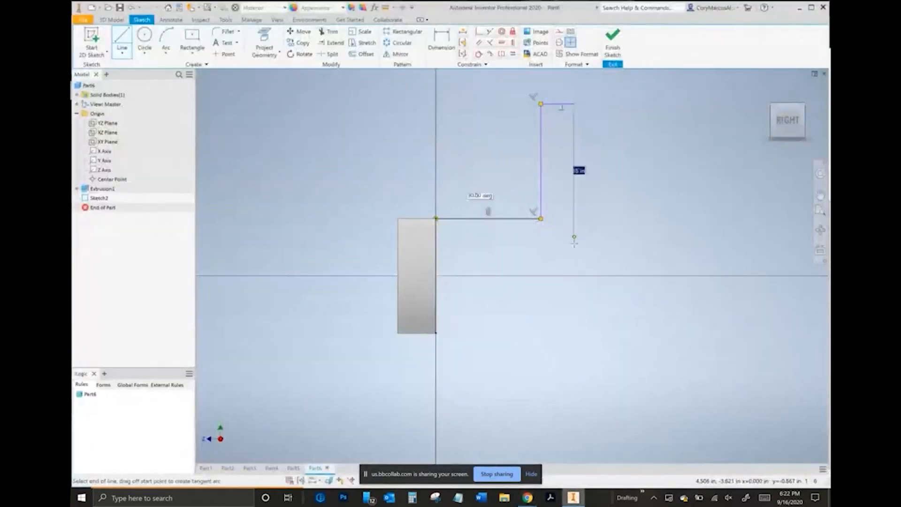
pyautogui.click(574, 270)
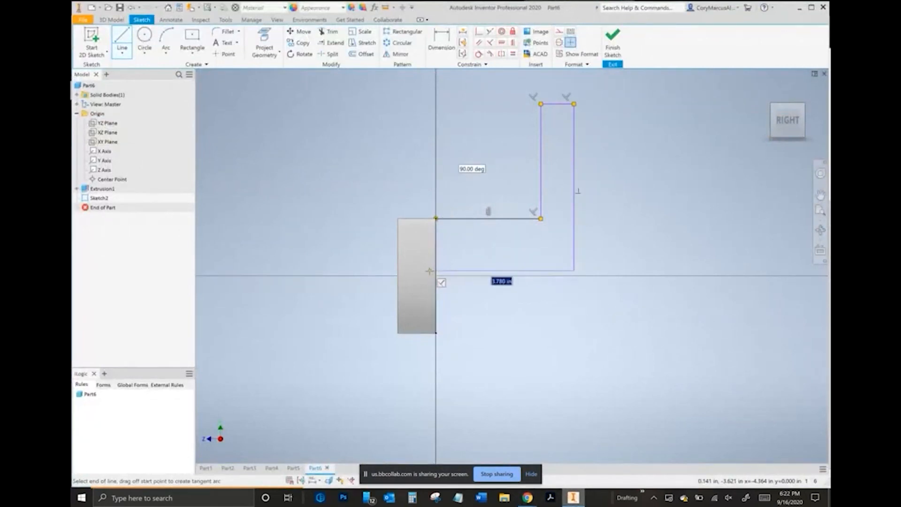
pyautogui.click(436, 271)
pyautogui.press('Escape')
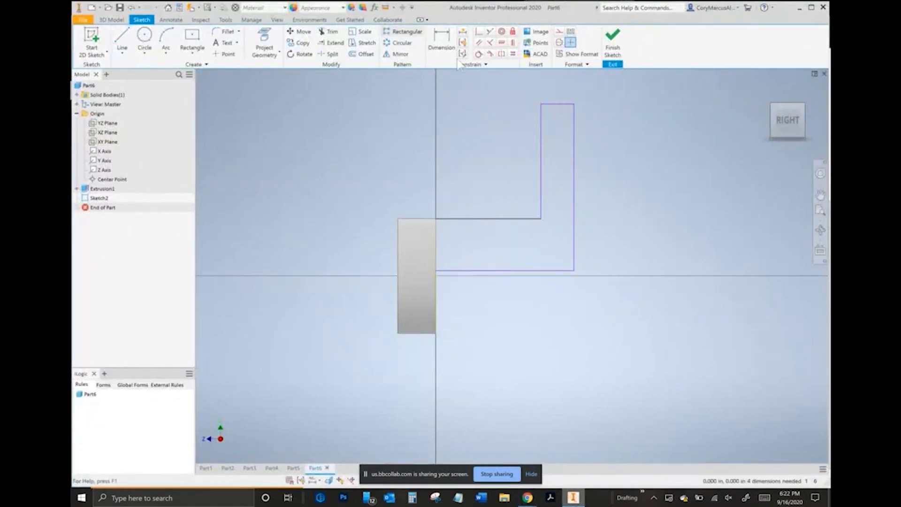
# - Fillet the L-shaped bracket profile's inner corner with a 0.5 in radius and its outer corner with 1.5 in, following the textbook drawing
pyautogui.hotkey('alt', 'Tab')
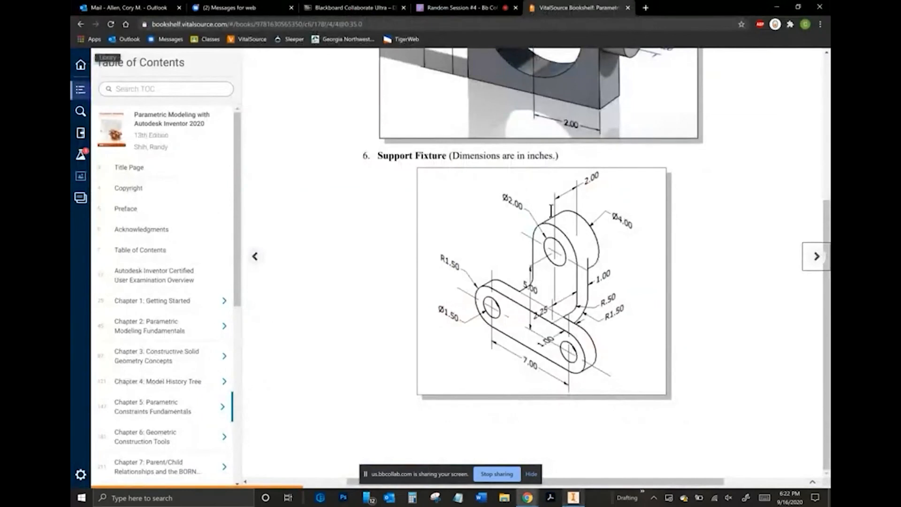
pyautogui.hotkey('alt', 'Tab')
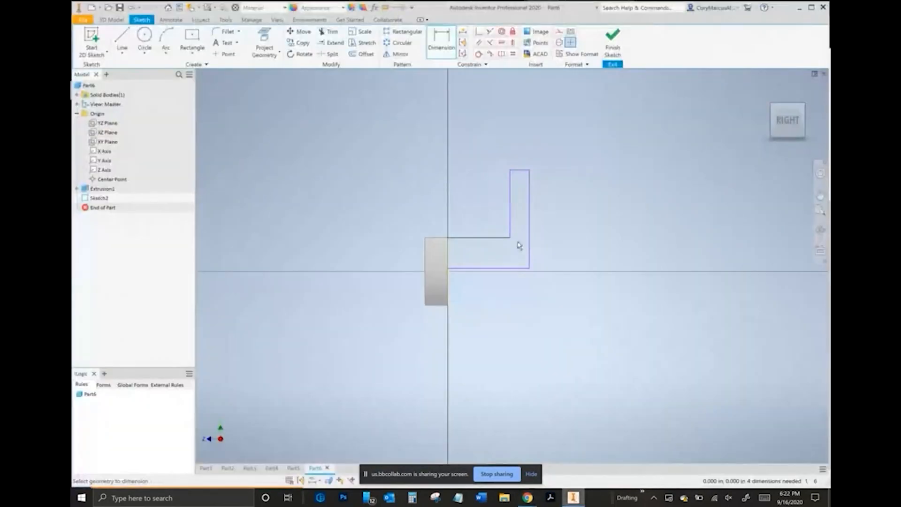
pyautogui.click(150, 37)
pyautogui.scroll(3, 530, 219)
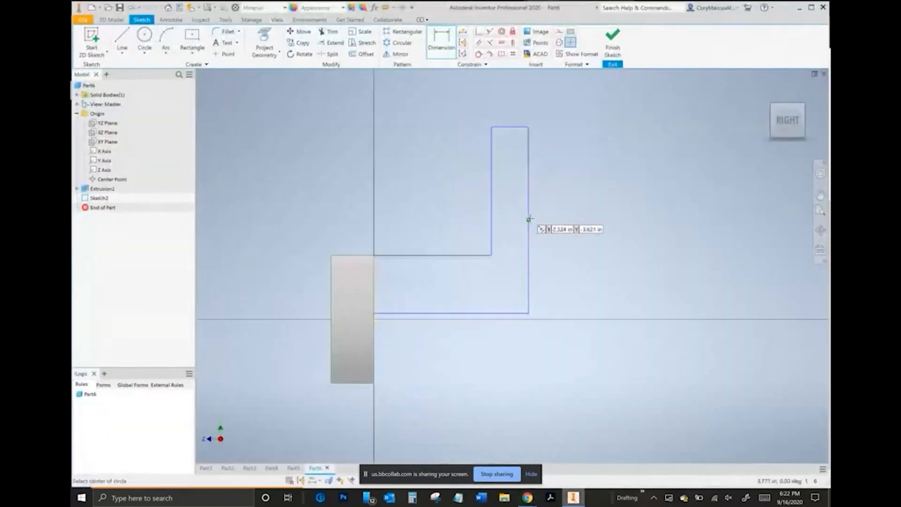
pyautogui.click(227, 32)
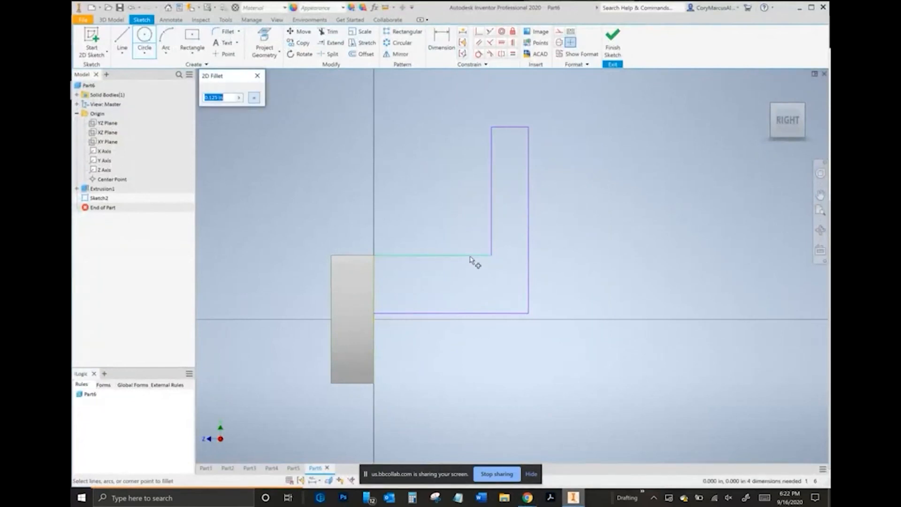
pyautogui.hotkey('alt', 'Tab')
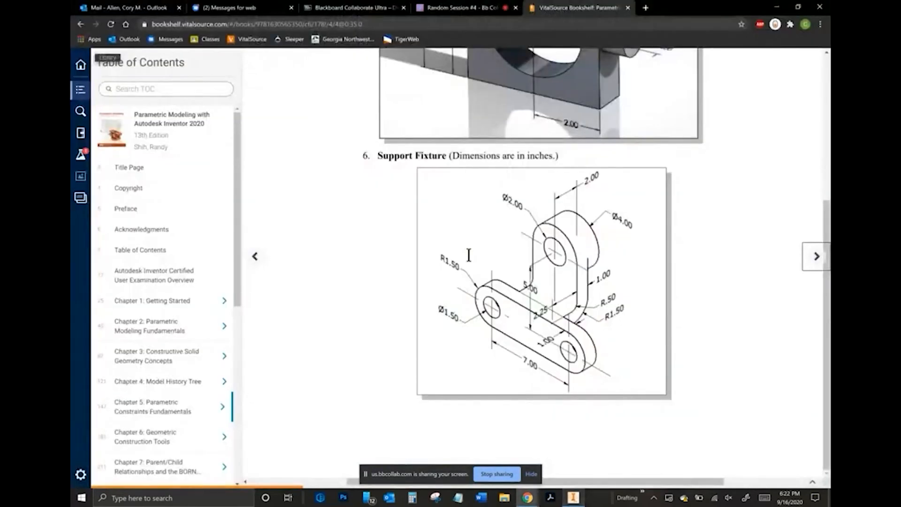
pyautogui.hotkey('alt', 'Tab')
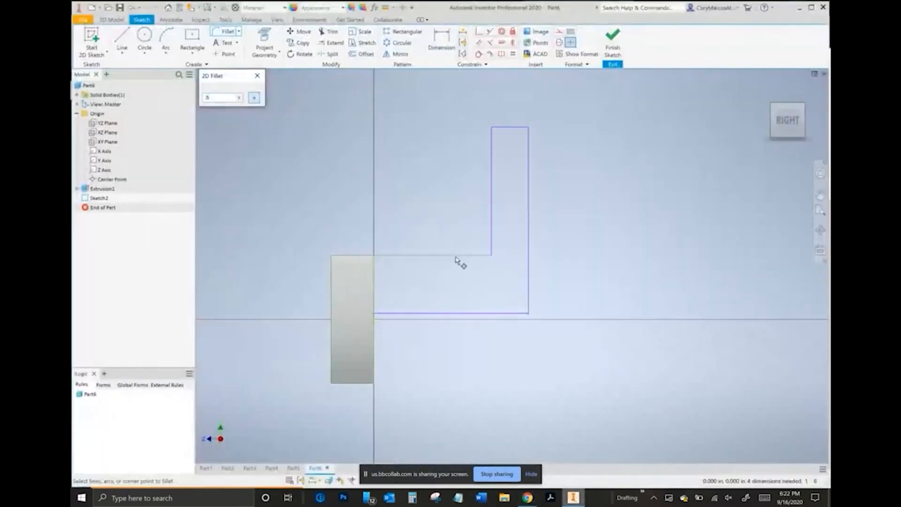
pyautogui.click(490, 235)
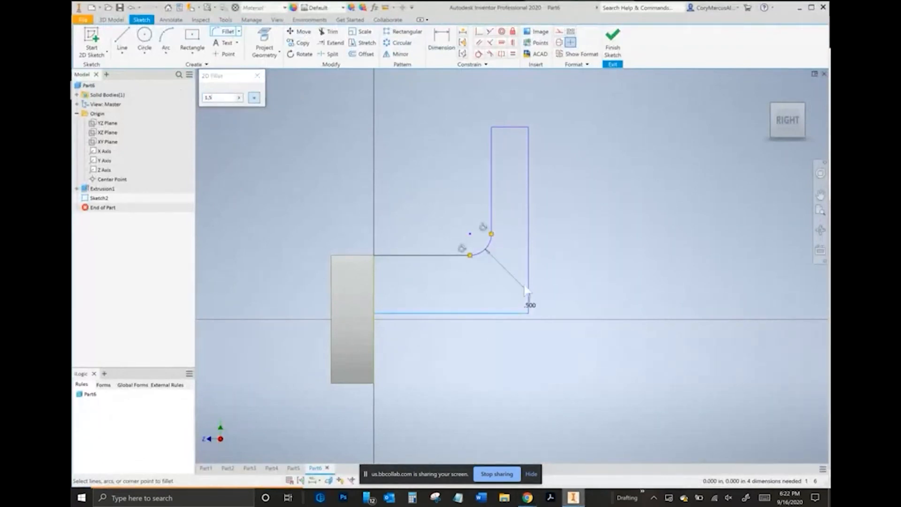
pyautogui.click(528, 311)
pyautogui.press('Escape')
# - Dimension the thickness of the bracket profile's horizontal leg and vertical leg as 1 in each
pyautogui.press('d')
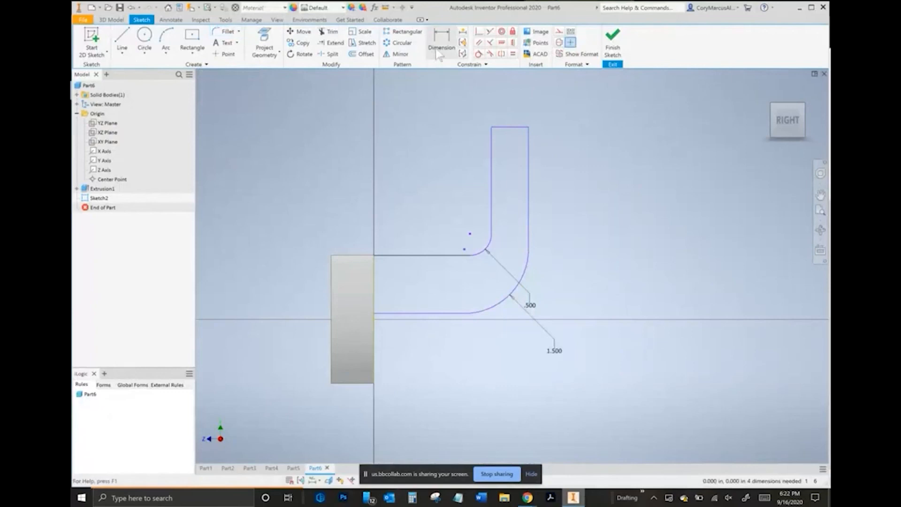
pyautogui.click(440, 275)
pyautogui.write('1')
pyautogui.press('Return')
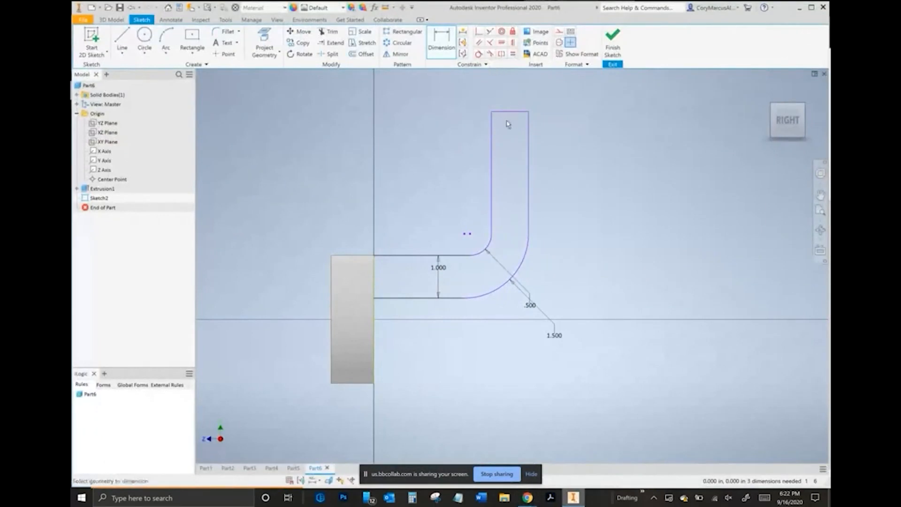
pyautogui.click(510, 95)
pyautogui.write('1')
pyautogui.press('Return')
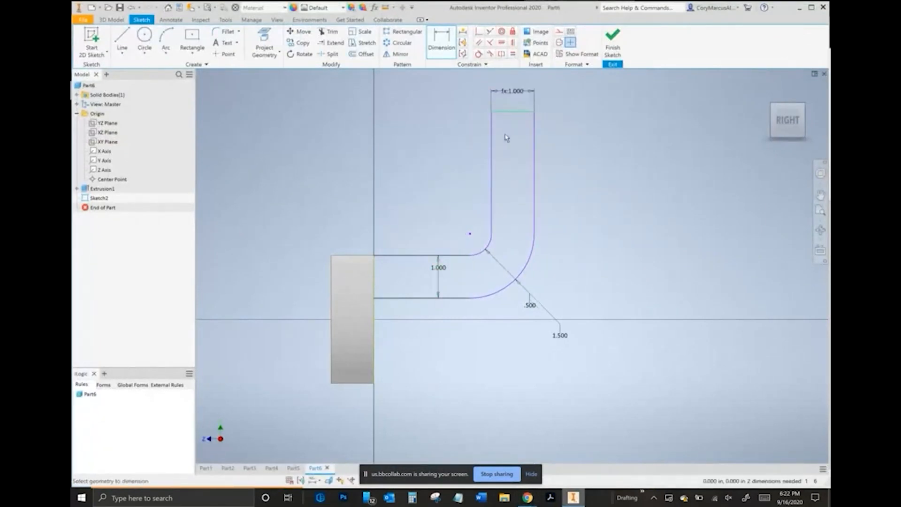
# - Dimension the horizontal distance from the base's back face to the vertical leg's inner line as 2.25 in
pyautogui.click(492, 143)
pyautogui.click(428, 170)
pyautogui.hotkey('alt', 'Tab')
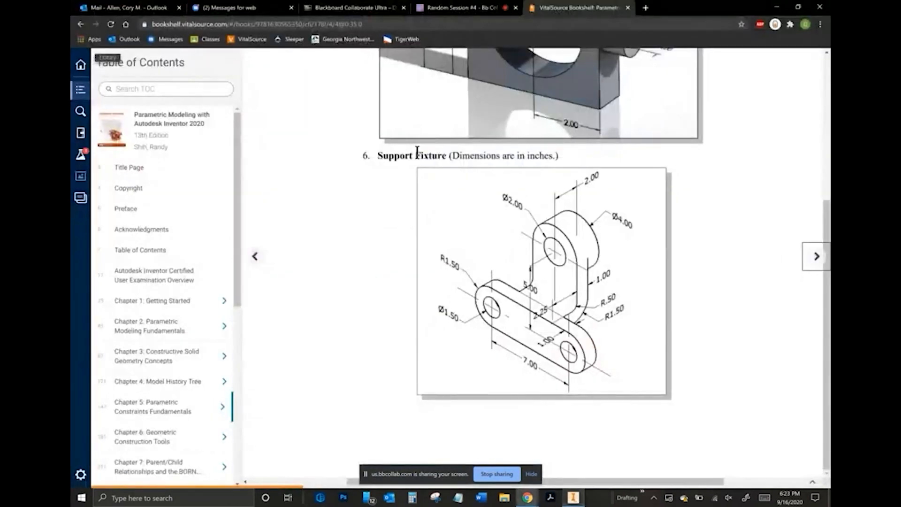
pyautogui.hotkey('alt', 'Tab')
pyautogui.write('2.5')
pyautogui.press('Return')
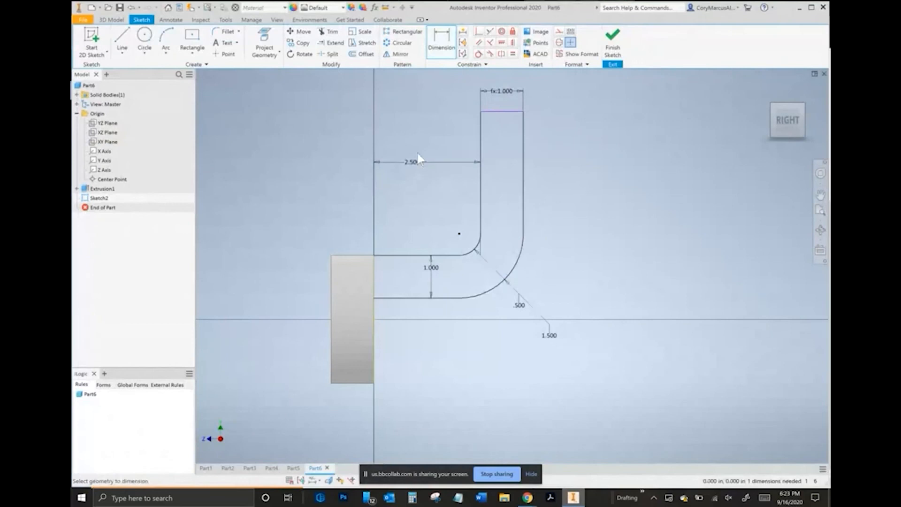
pyautogui.doubleClick(417, 158)
pyautogui.write('2.2')
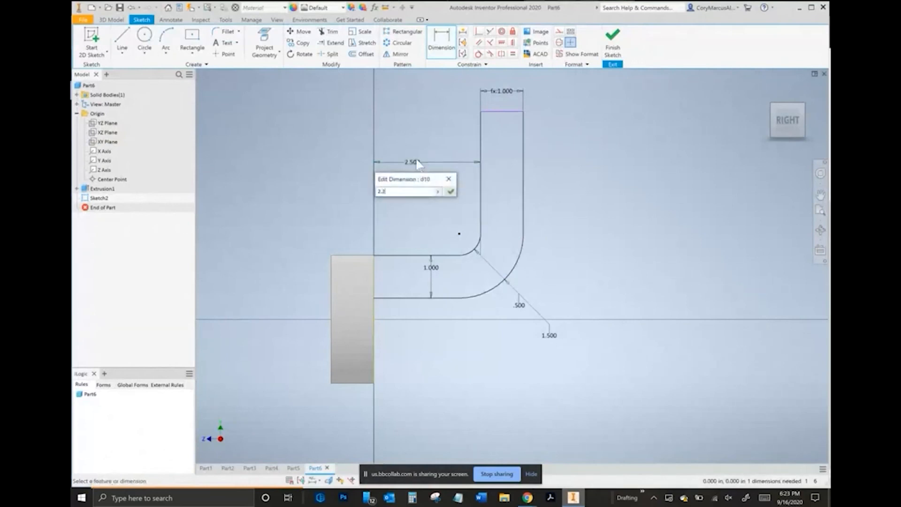
pyautogui.write('5')
pyautogui.press('Return')
# - Check the textbook drawing and dimension the height from the base's centre to the vertical leg's top line as 5 in
pyautogui.hotkey('alt', 'Tab')
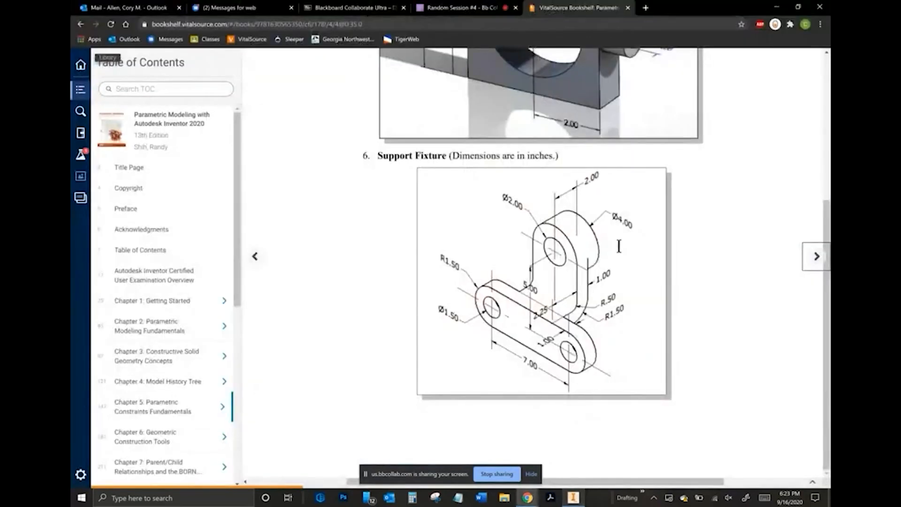
pyautogui.hotkey('alt', 'Tab')
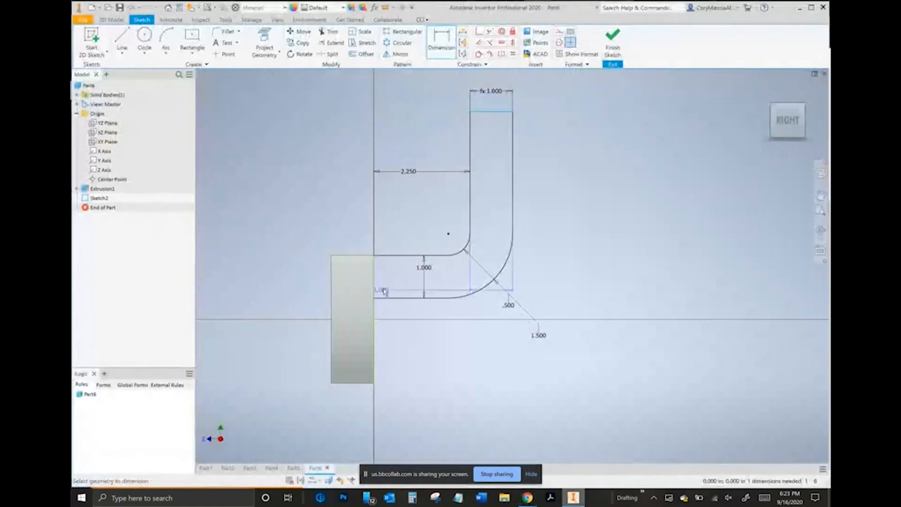
pyautogui.hotkey('alt', 'Tab')
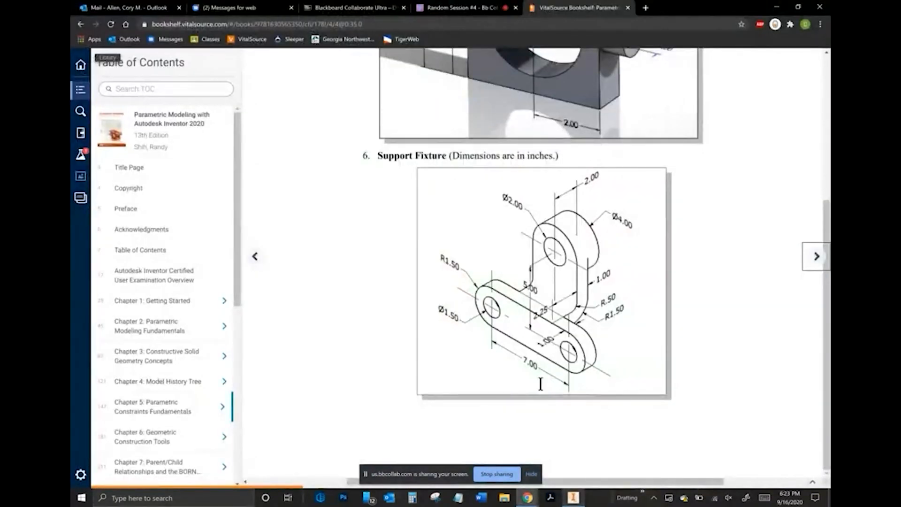
pyautogui.hotkey('alt', 'Tab')
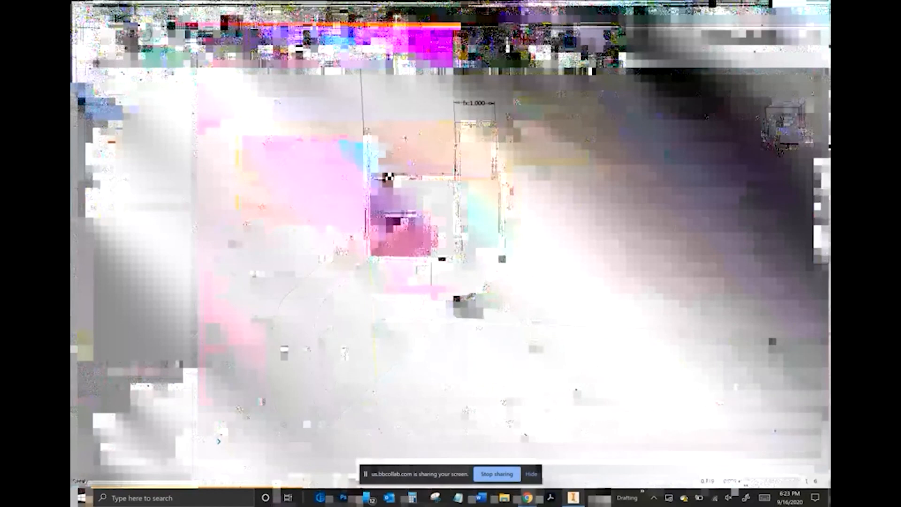
pyautogui.click(440, 50)
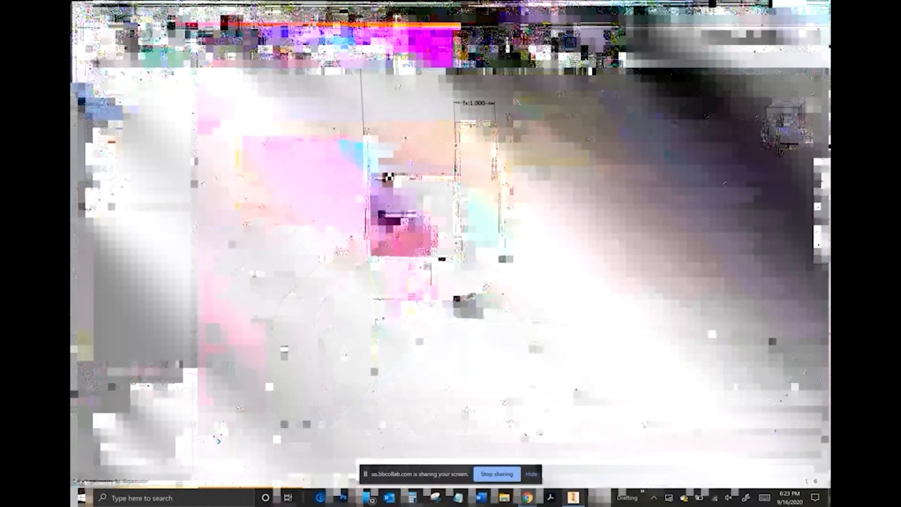
pyautogui.click(457, 173)
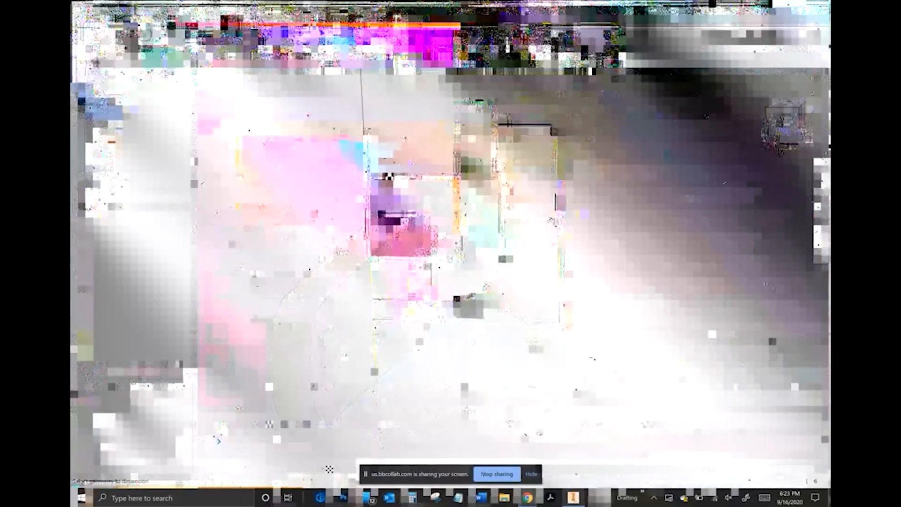
pyautogui.click(557, 237)
pyautogui.write('5')
pyautogui.press('Return')
pyautogui.press('Escape')
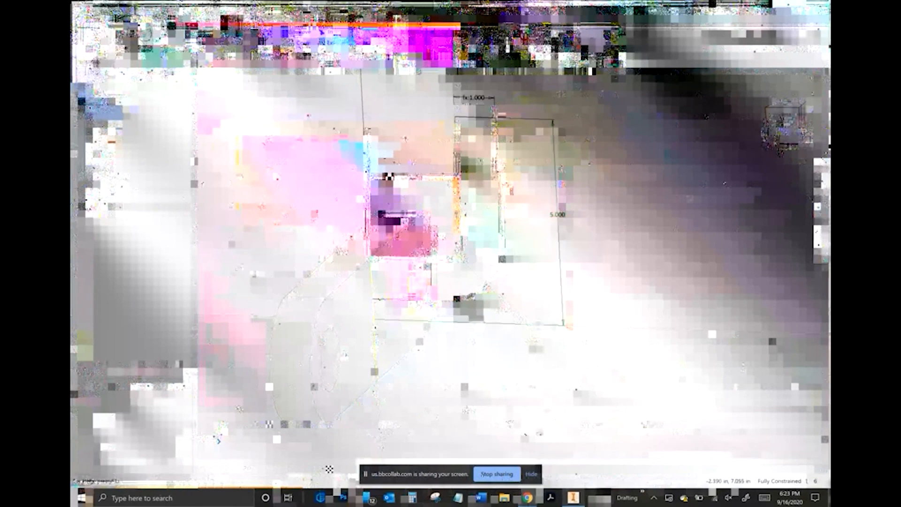
# - Finish the sketch and extrude the bracket profile 4 in symmetrically about its sketch plane
pyautogui.click(620, 43)
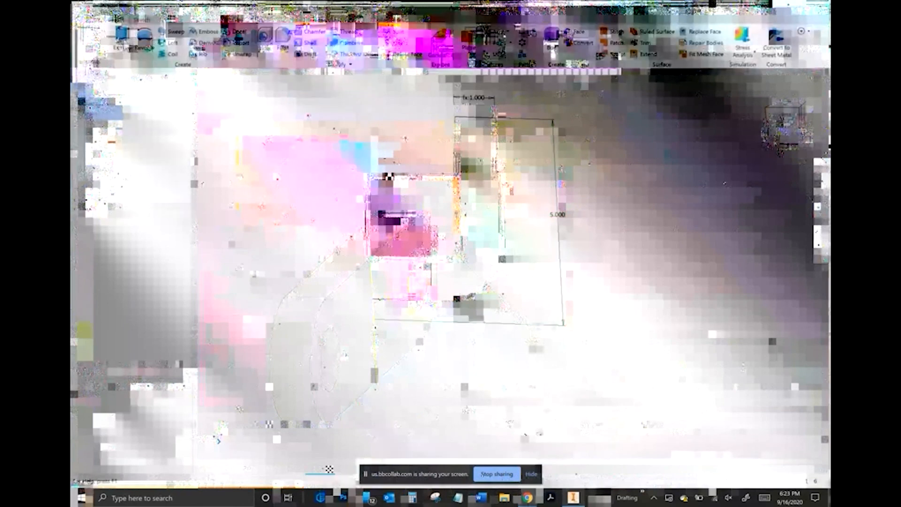
pyautogui.click(123, 39)
pyautogui.hotkey('alt', 'Tab')
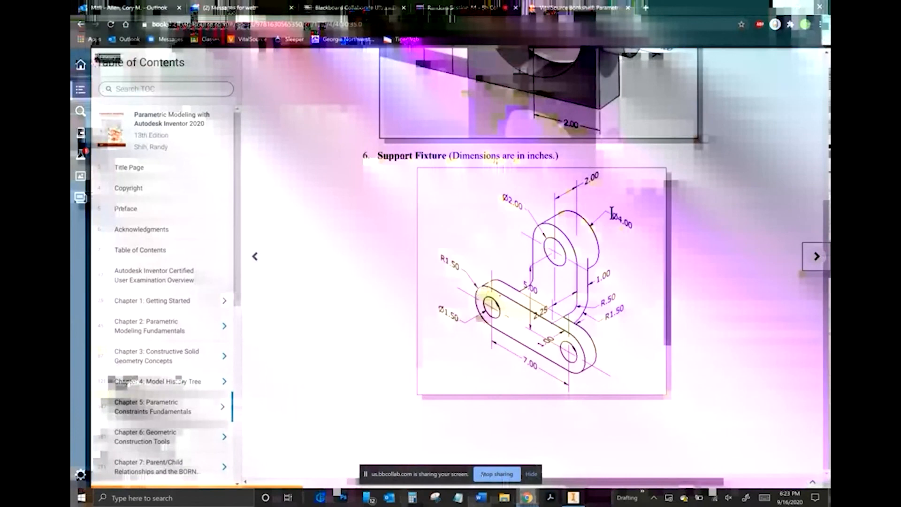
pyautogui.hotkey('alt', 'Tab')
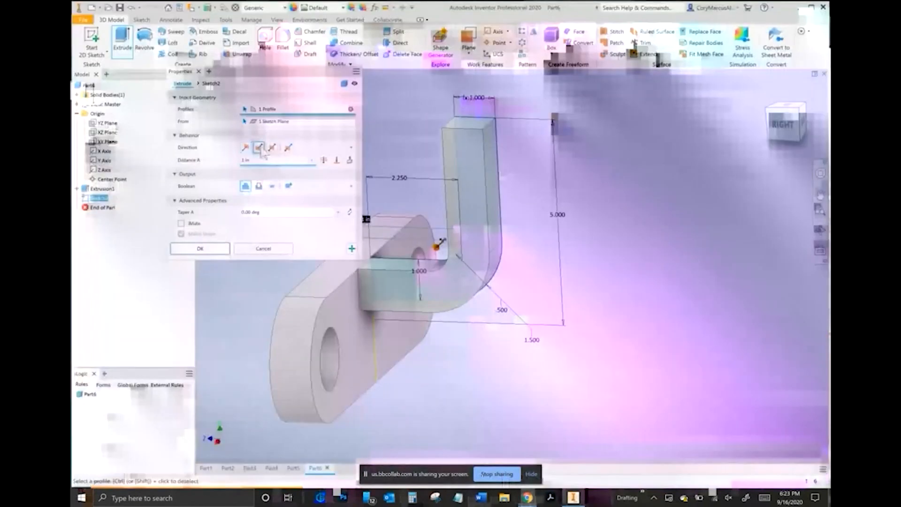
pyautogui.click(259, 148)
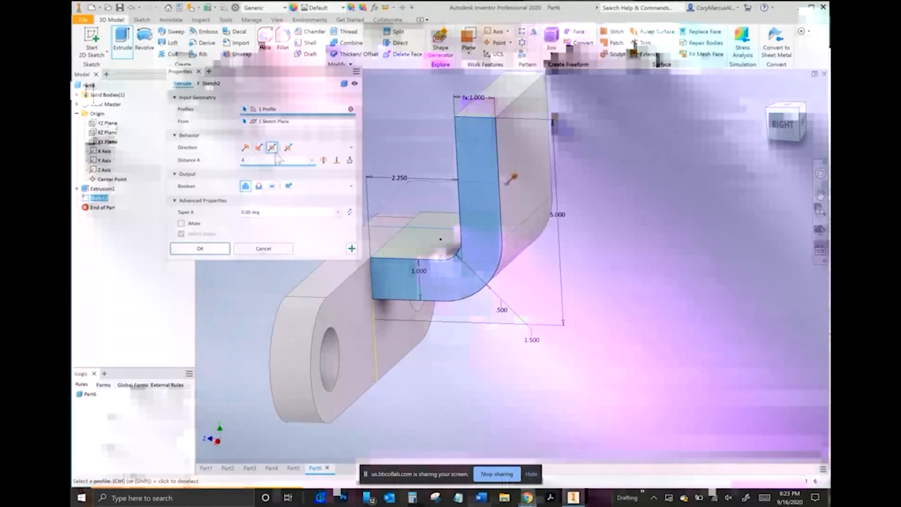
pyautogui.click(202, 248)
# - Create a new sketch on the front face of the bracket's upright leg, checking the upper boss in the textbook drawing
pyautogui.click(92, 41)
pyautogui.keyDown('shift'); pyautogui.moveTo(463, 205); pyautogui.dragTo(541, 216, button='middle'); pyautogui.keyUp('shift')
pyautogui.hotkey('alt', 'Tab')
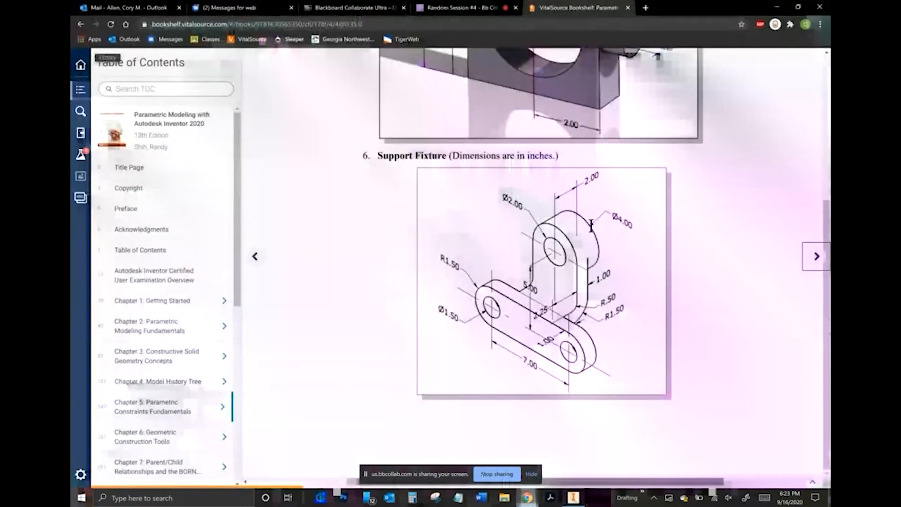
pyautogui.hotkey('alt', 'Tab')
pyautogui.click(519, 201)
pyautogui.moveTo(533, 157); pyautogui.dragTo(431, 299, button='middle')
# - Draw two concentric circles centred on the upright's top edge midpoint, the outer one reaching the edge's corner
pyautogui.click(144, 39)
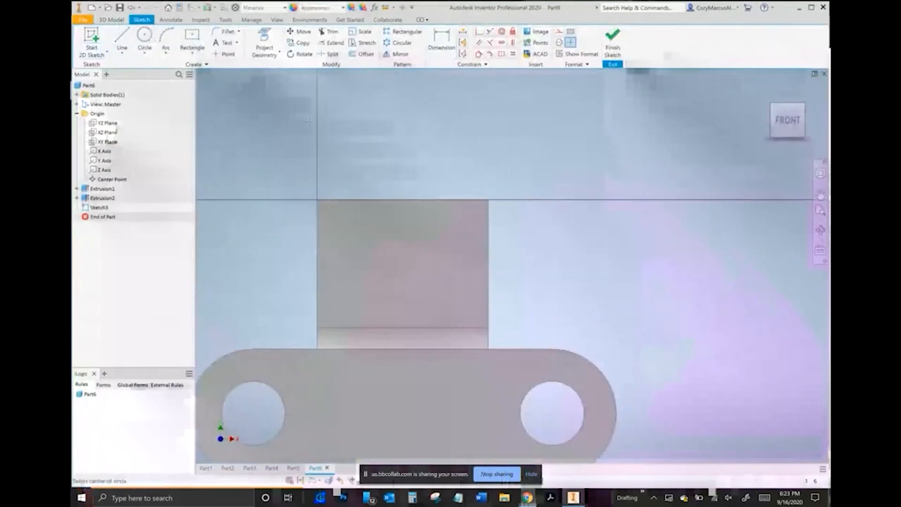
pyautogui.click(403, 200)
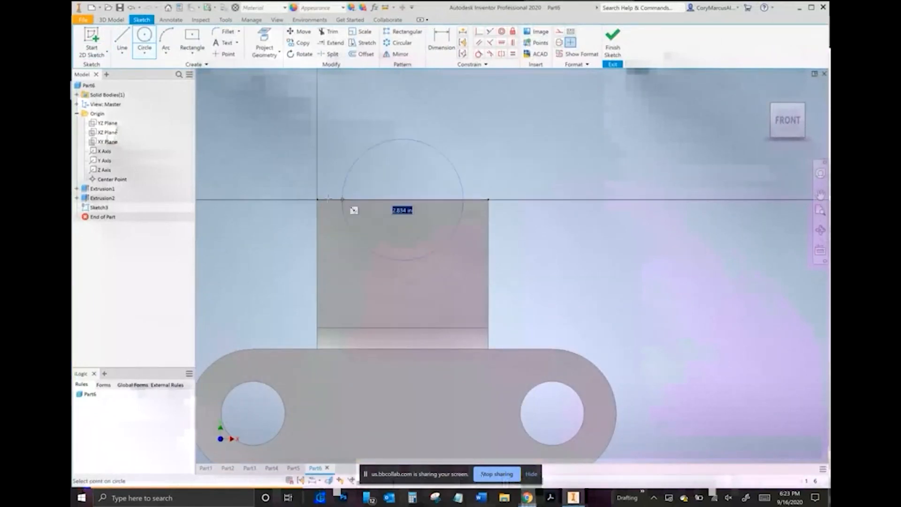
pyautogui.click(317, 200)
pyautogui.click(403, 199)
pyautogui.click(383, 164)
# - Dimension the inner circle's diameter as 2 in, as given in the textbook drawing
pyautogui.press('d')
pyautogui.click(424, 165)
pyautogui.click(499, 118)
pyautogui.hotkey('alt', 'Tab')
pyautogui.hotkey('alt', 'Tab')
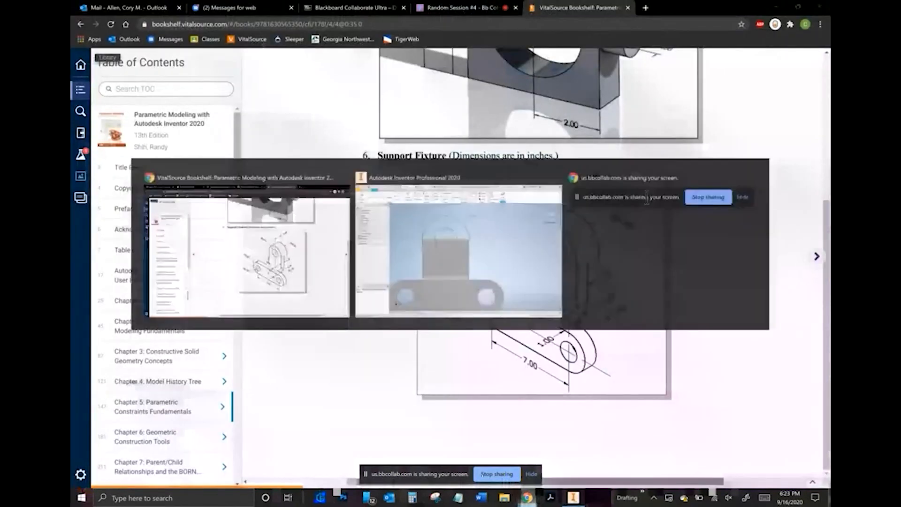
pyautogui.write('2')
pyautogui.press('Return')
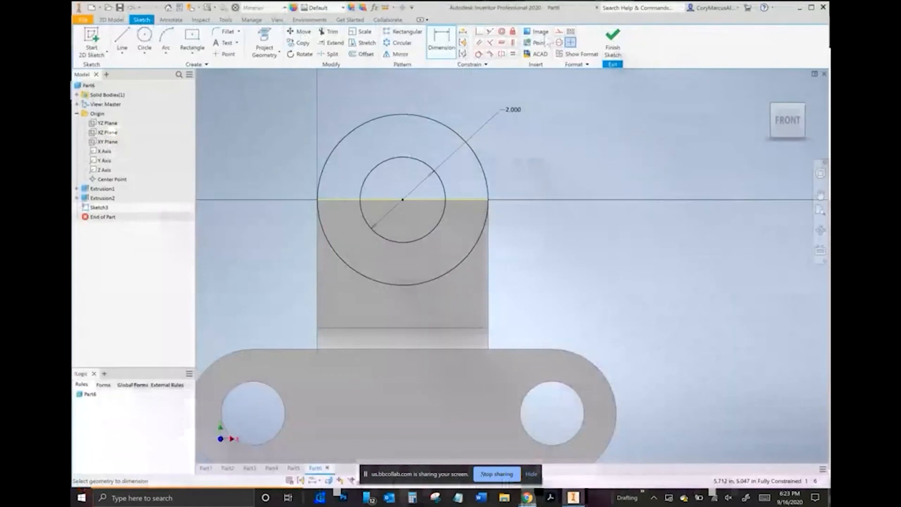
# - Finish the sketch and cut the inner circle's lower half through all of the upright in both directions
pyautogui.click(613, 41)
pyautogui.click(123, 42)
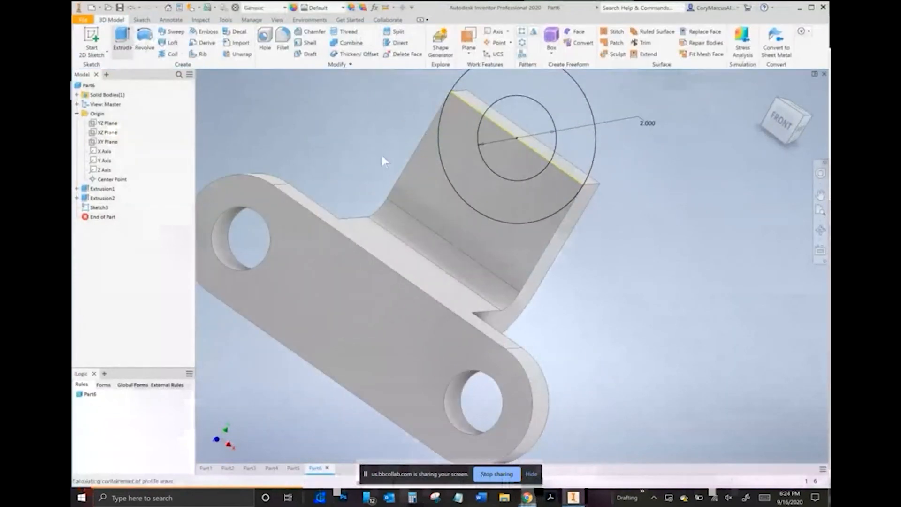
pyautogui.click(519, 159)
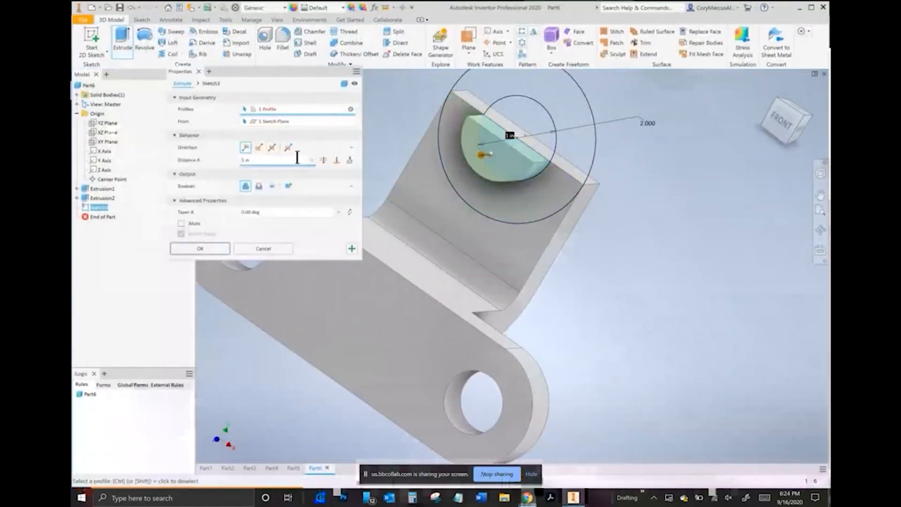
pyautogui.click(323, 161)
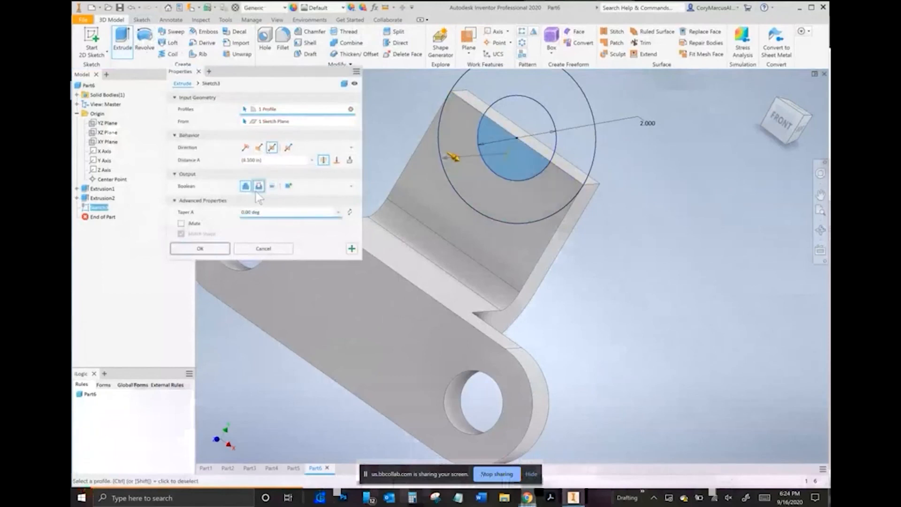
pyautogui.click(201, 248)
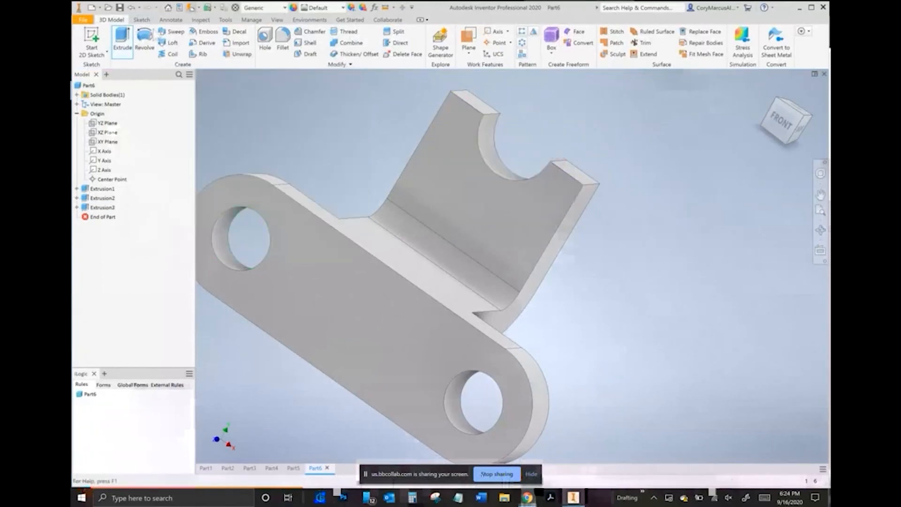
# - Make the concentric-circle sketch used for the upright's cut visible again for reuse
pyautogui.press('s')
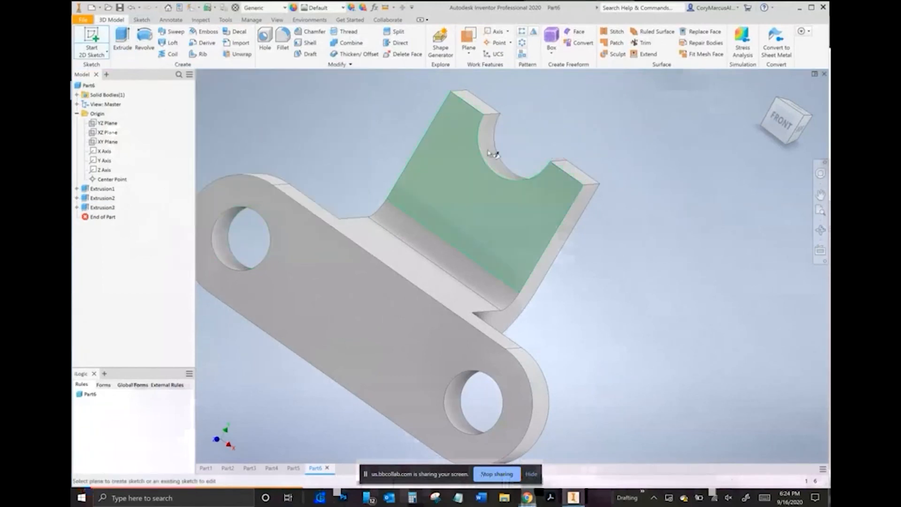
pyautogui.click(77, 207)
pyautogui.rightClick(106, 217)
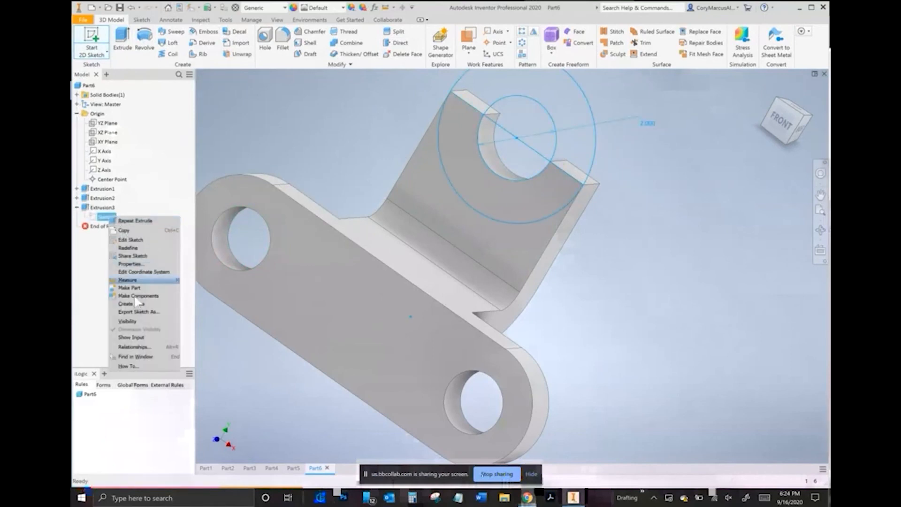
pyautogui.click(126, 321)
# - Extrude the full ring between the two circles 2 in backwards, joined to the bracket, as given in the textbook drawing
pyautogui.click(122, 41)
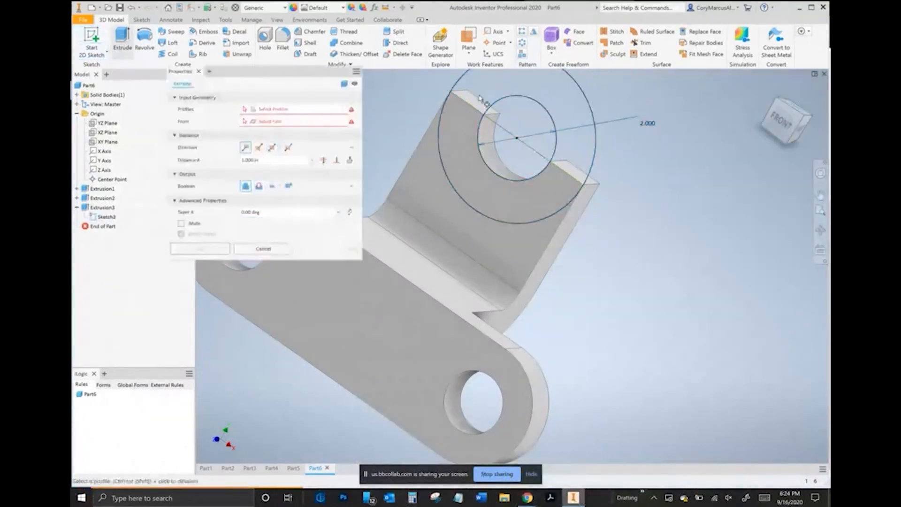
pyautogui.click(493, 94)
pyautogui.click(259, 149)
pyautogui.keyDown('shift'); pyautogui.moveTo(613, 233); pyautogui.dragTo(554, 229, button='middle'); pyautogui.keyUp('shift')
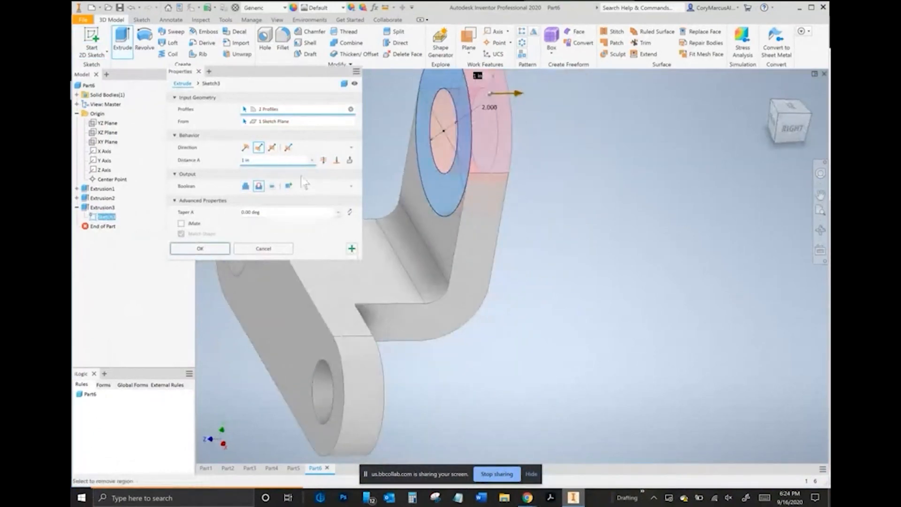
pyautogui.click(246, 187)
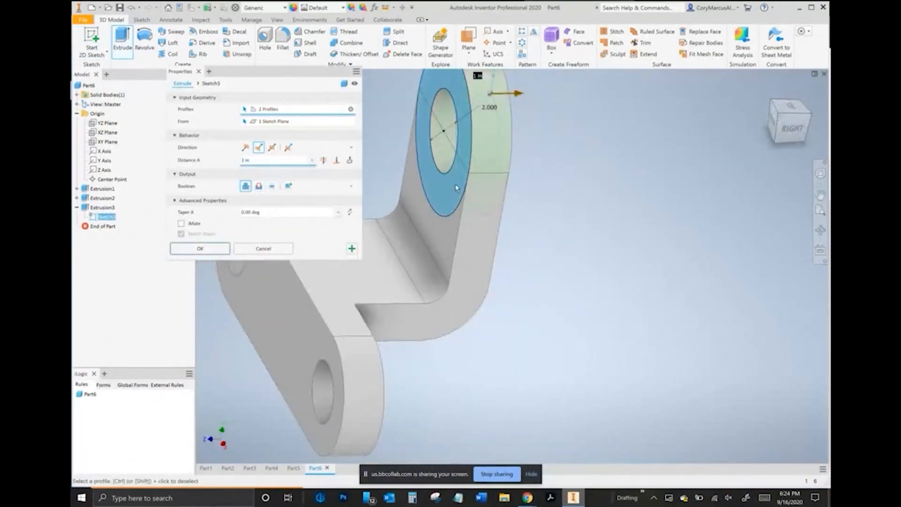
pyautogui.hotkey('alt', 'Tab')
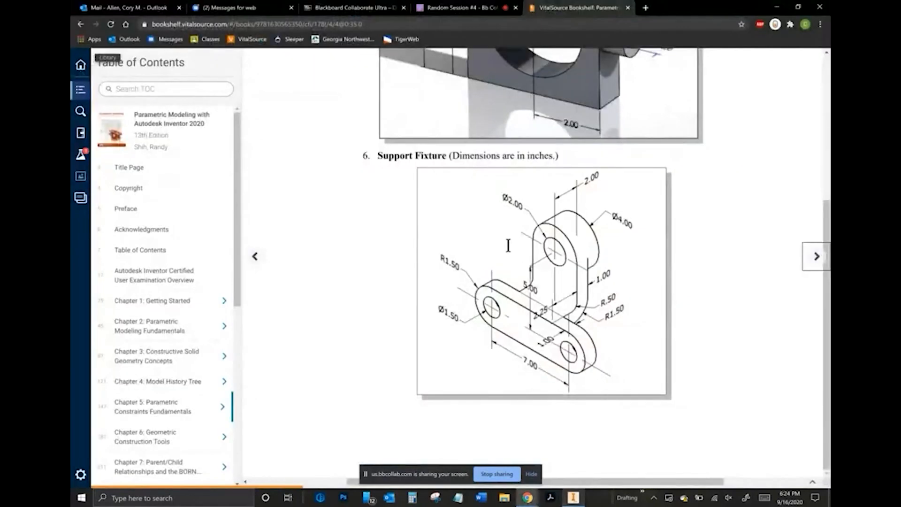
pyautogui.hotkey('alt', 'Tab')
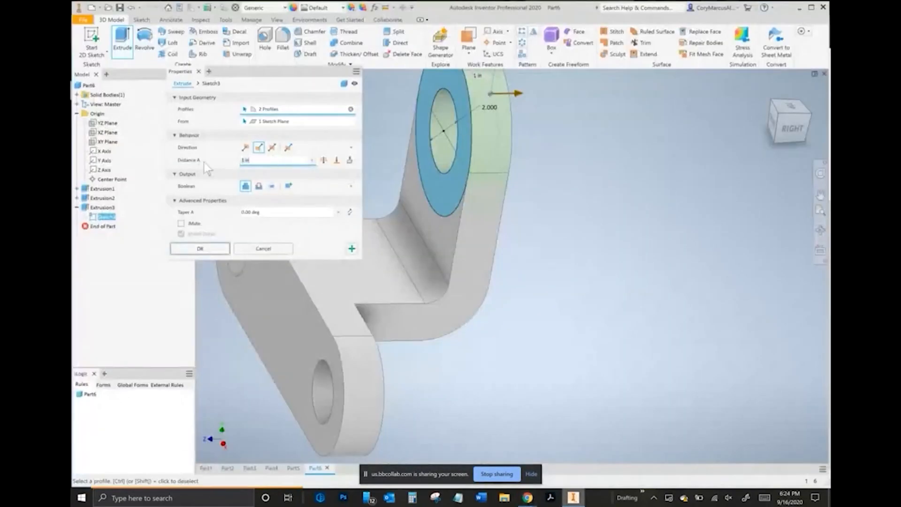
pyautogui.click(200, 248)
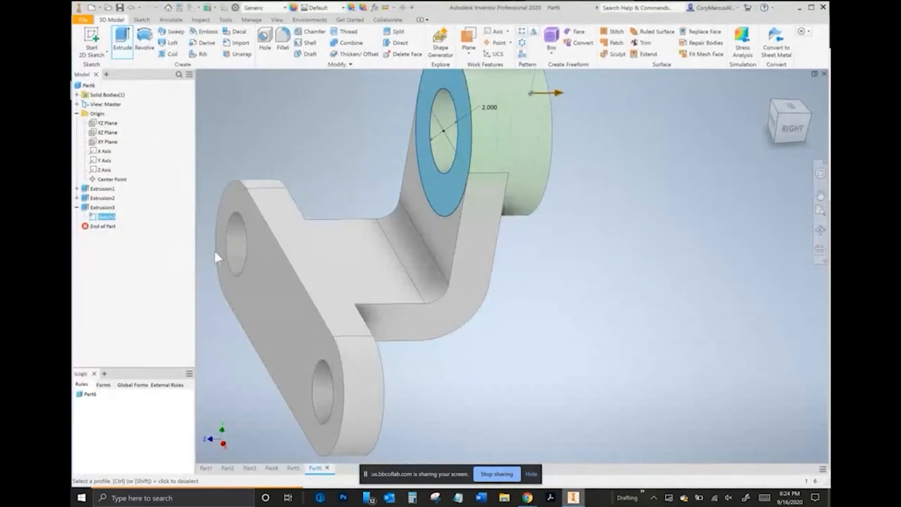
# - Hide the boss's circle sketch and view the whole part isometrically
pyautogui.scroll(-3, 635, 305)
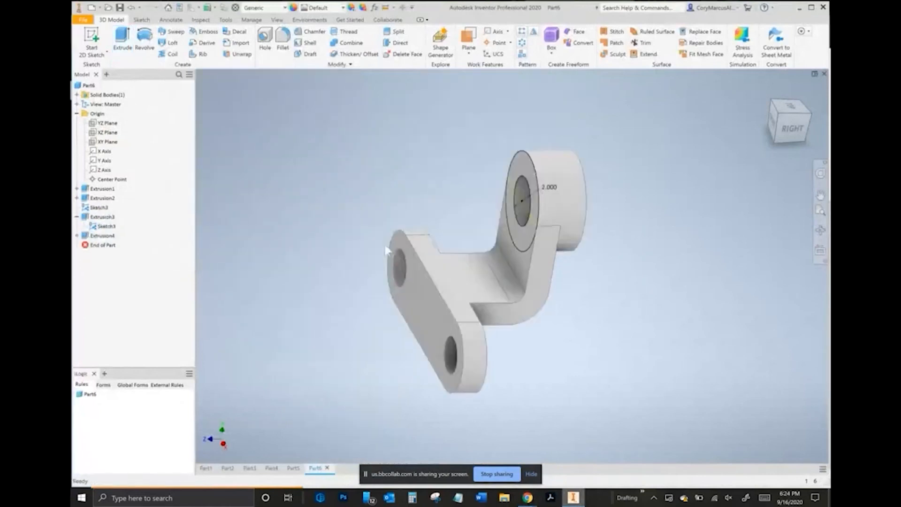
pyautogui.rightClick(103, 235)
pyautogui.click(123, 328)
pyautogui.click(779, 115)
# - Check the textbook drawing and delete the horizontal dimension from the plate's back face to the upright in the bracket's profile sketch
pyautogui.hotkey('alt', 'Tab')
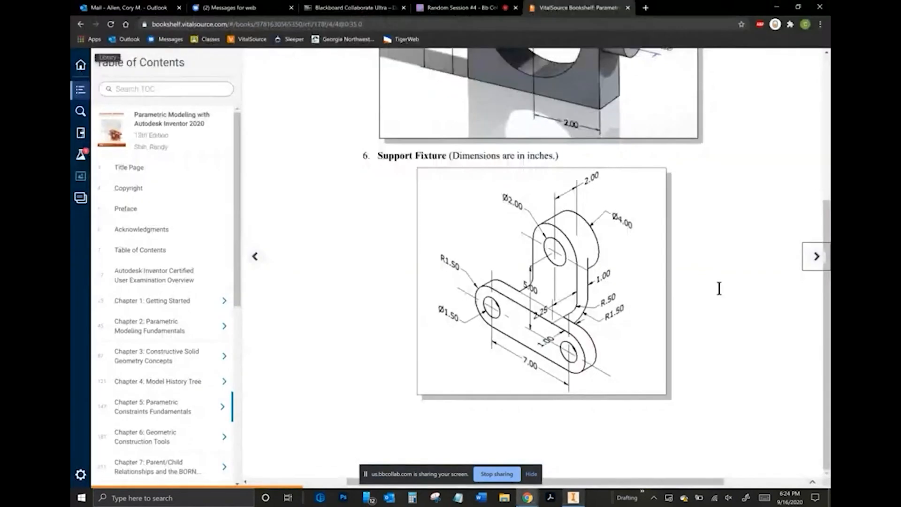
pyautogui.hotkey('alt', 'Tab')
pyautogui.hotkey('alt', 'Tab')
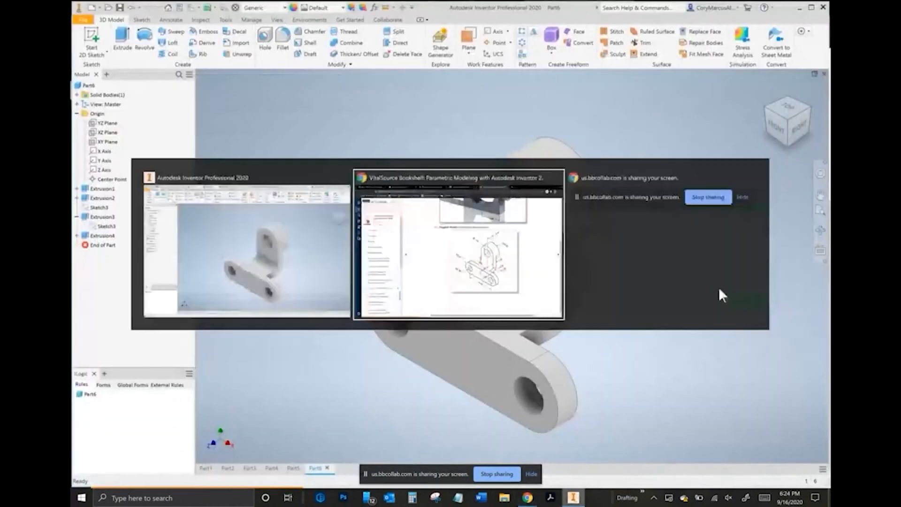
pyautogui.hotkey('alt', 'Tab')
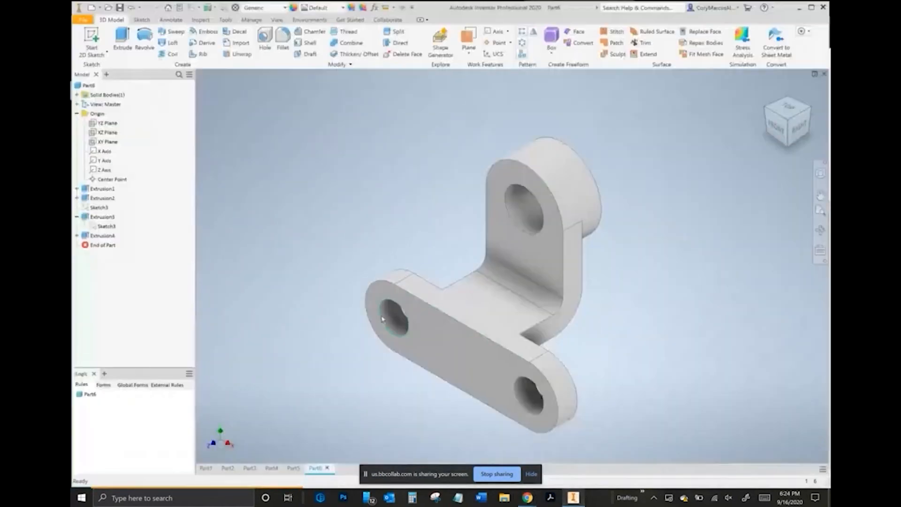
pyautogui.click(77, 198)
pyautogui.doubleClick(107, 208)
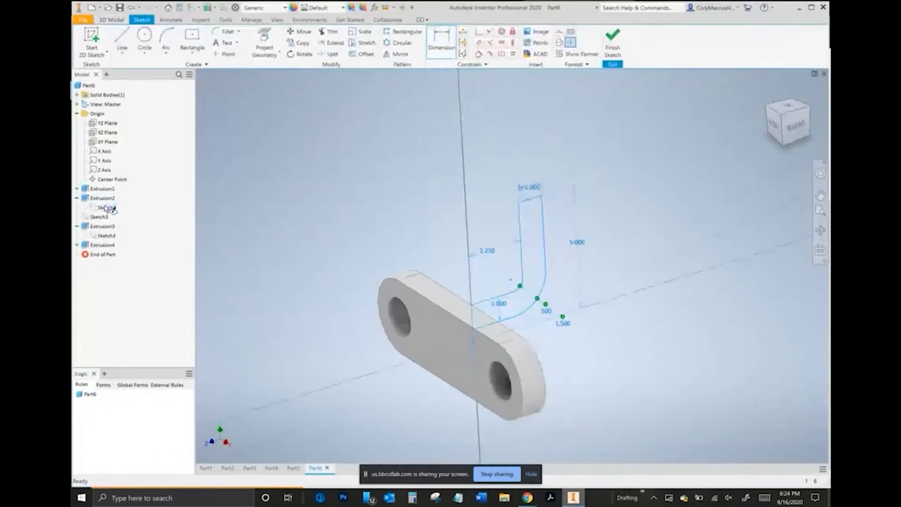
pyautogui.click(496, 202)
pyautogui.press('Delete')
# - Dimension the upright's inner line 2.25 in from the base plate's front face and finish the sketch
pyautogui.click(265, 49)
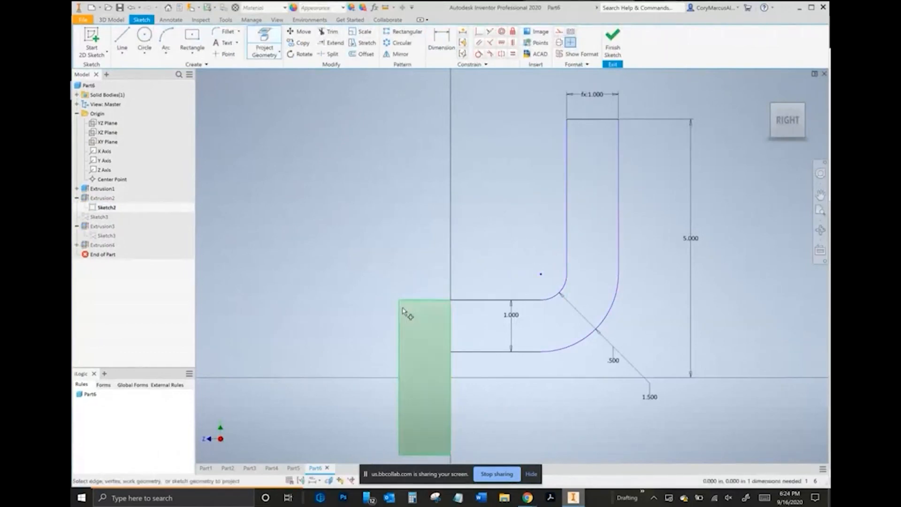
pyautogui.click(443, 47)
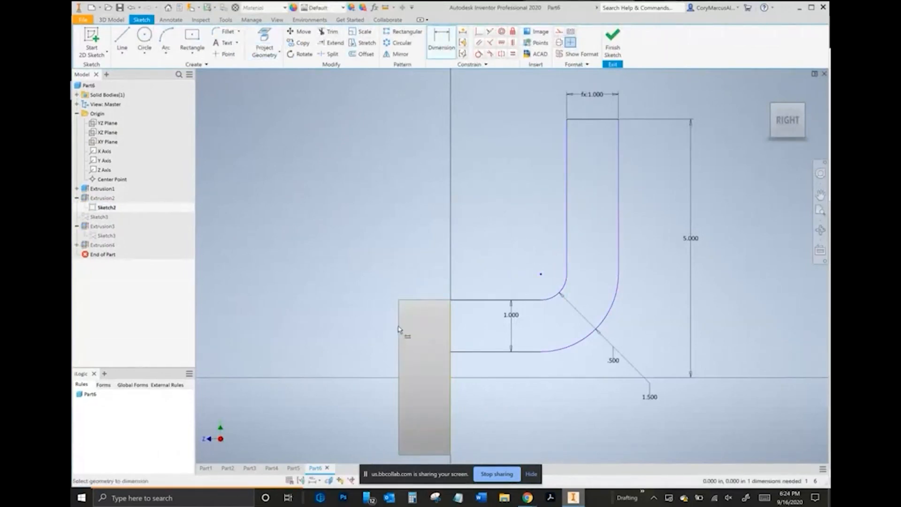
pyautogui.click(567, 207)
pyautogui.click(494, 193)
pyautogui.write('2.25')
pyautogui.press('Return')
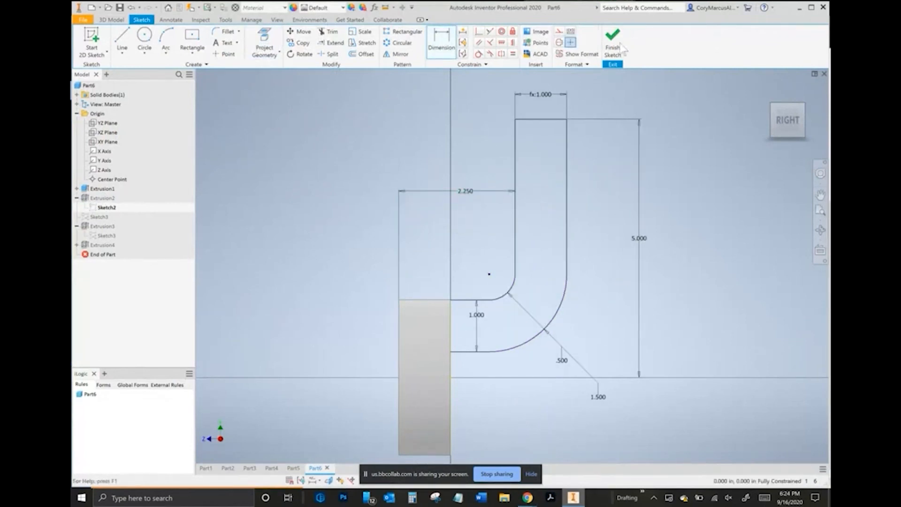
pyautogui.click(622, 47)
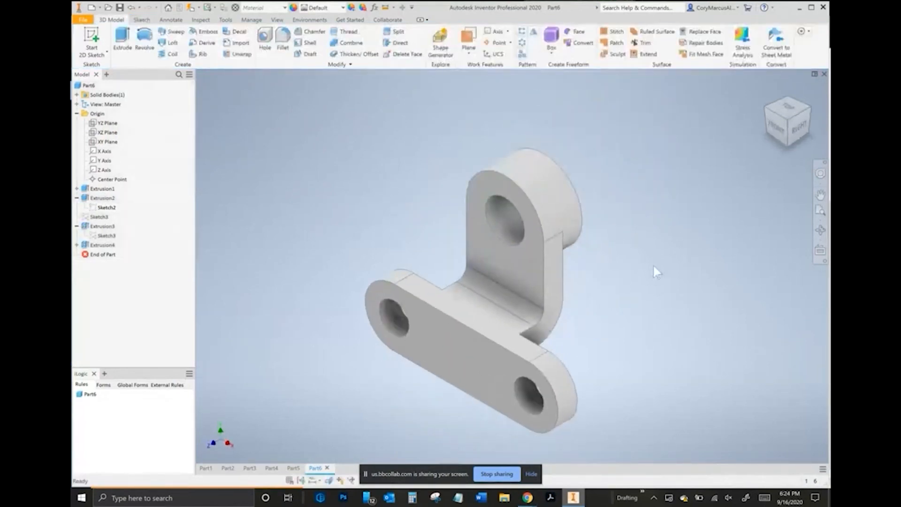
# - Compare the updated part with the textbook's Support Fixture drawing
pyautogui.hotkey('alt', 'Tab')
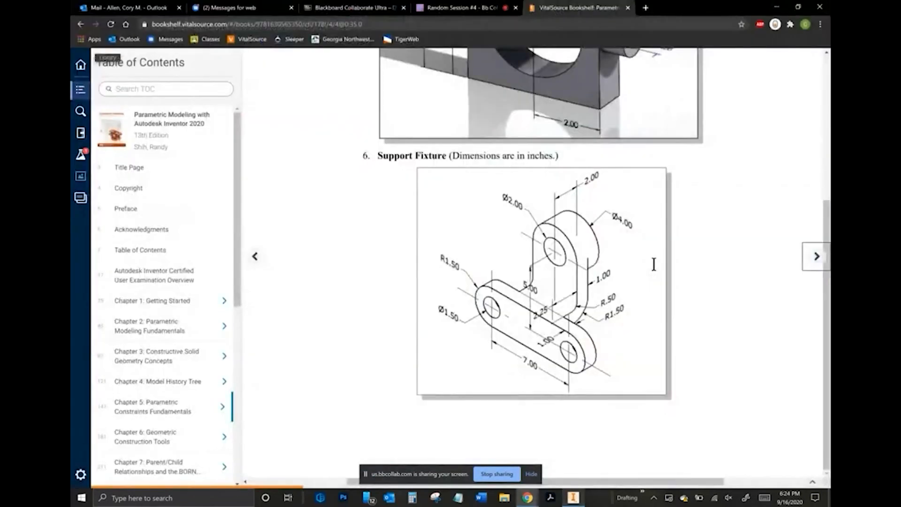
pyautogui.hotkey('alt', 'Tab')
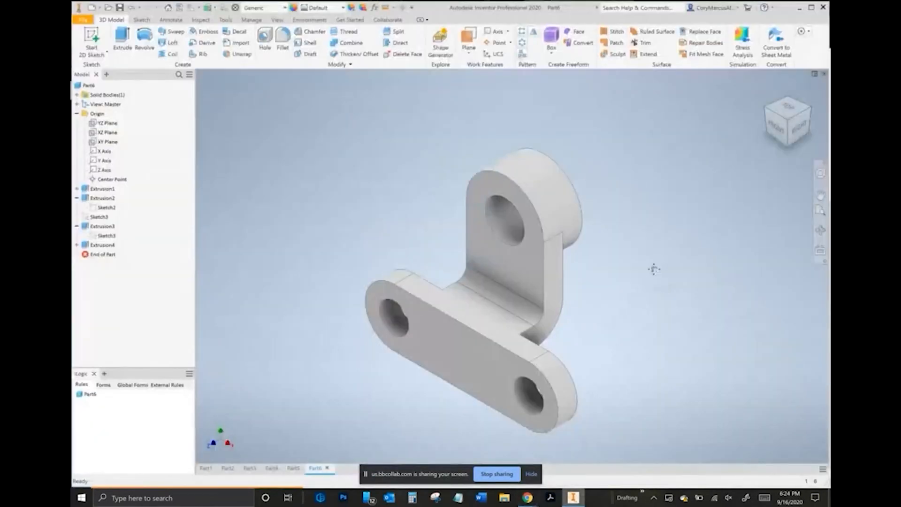
pyautogui.moveTo(654, 267); pyautogui.dragTo(644, 246, button='middle')
pyautogui.hotkey('alt', 'Tab')
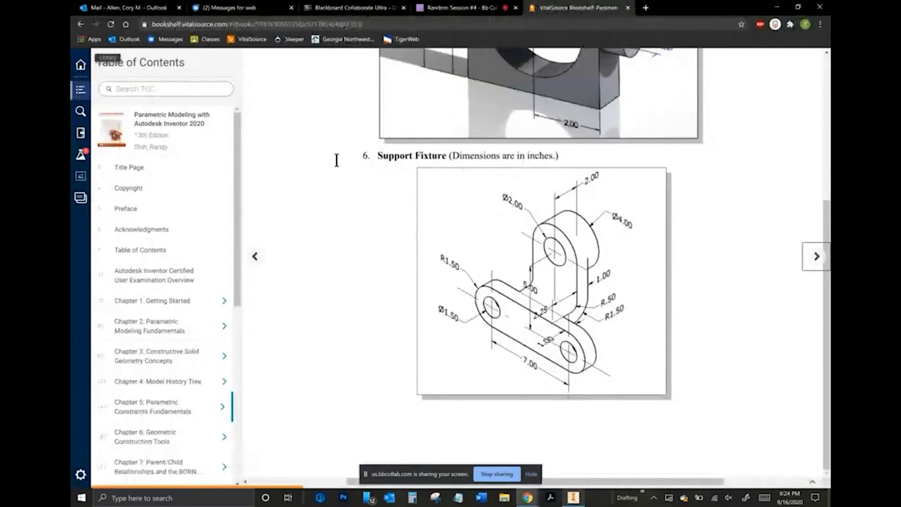